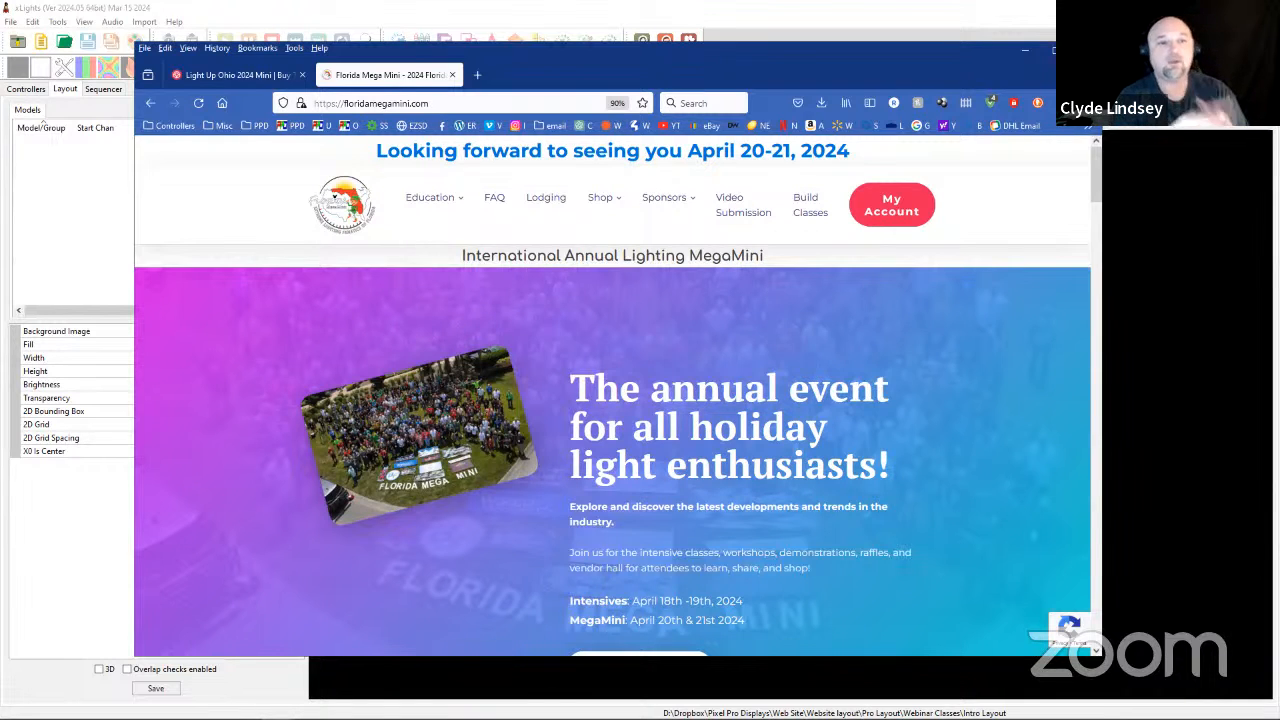
Open the Intensives class listing from the Florida MegaMini site's Education page, with the browser maximized.
{"action": "mouse_move", "coordinate": [420, 200]}
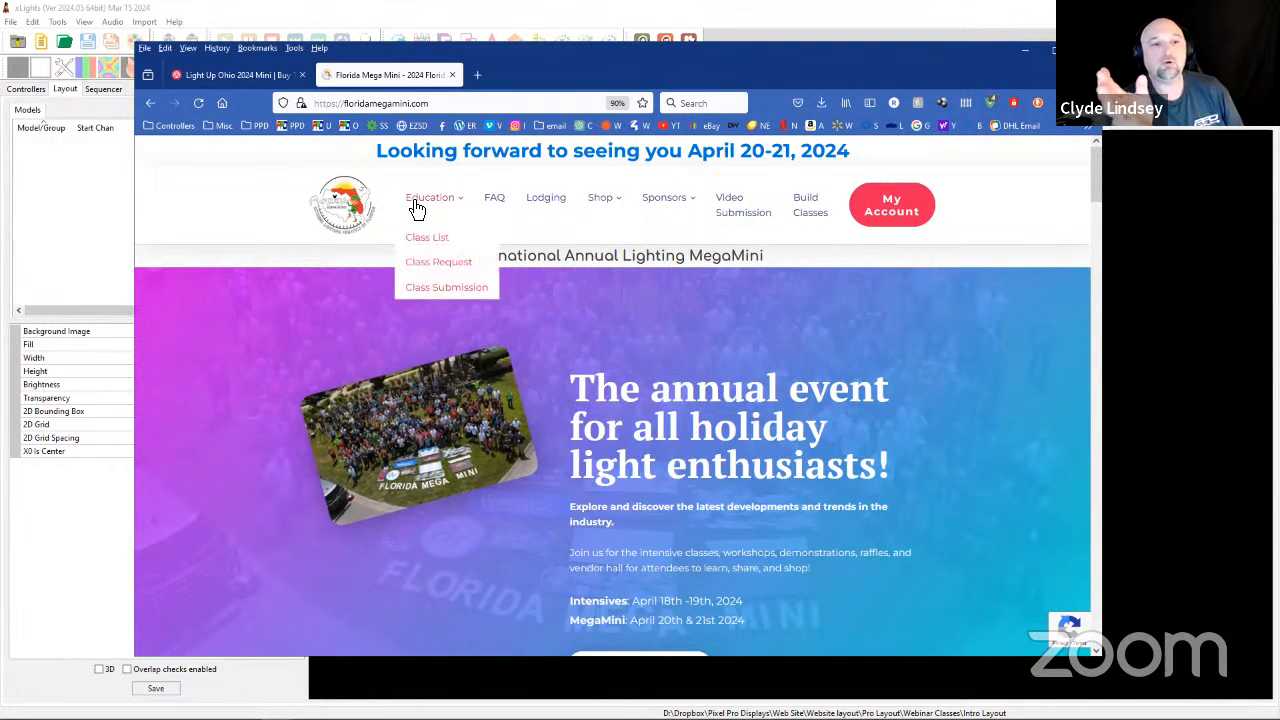
{"action": "left_click", "coordinate": [434, 196]}
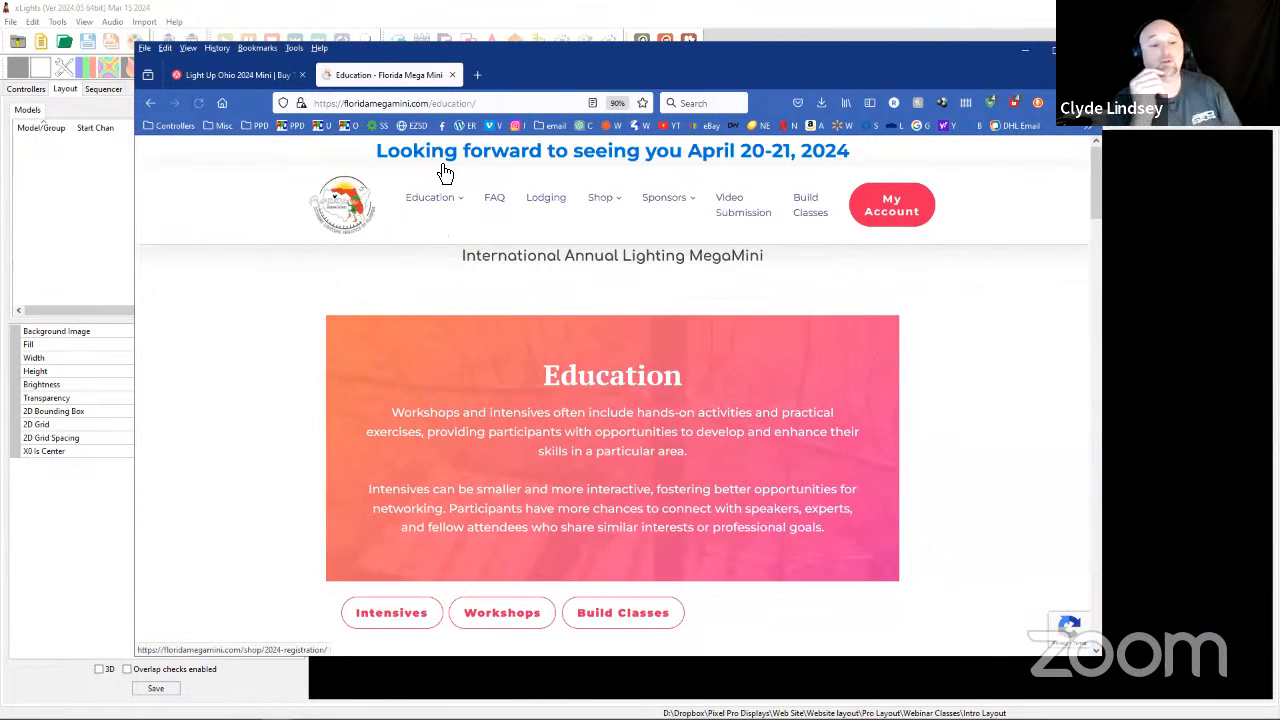
{"action": "double_click", "coordinate": [391, 55]}
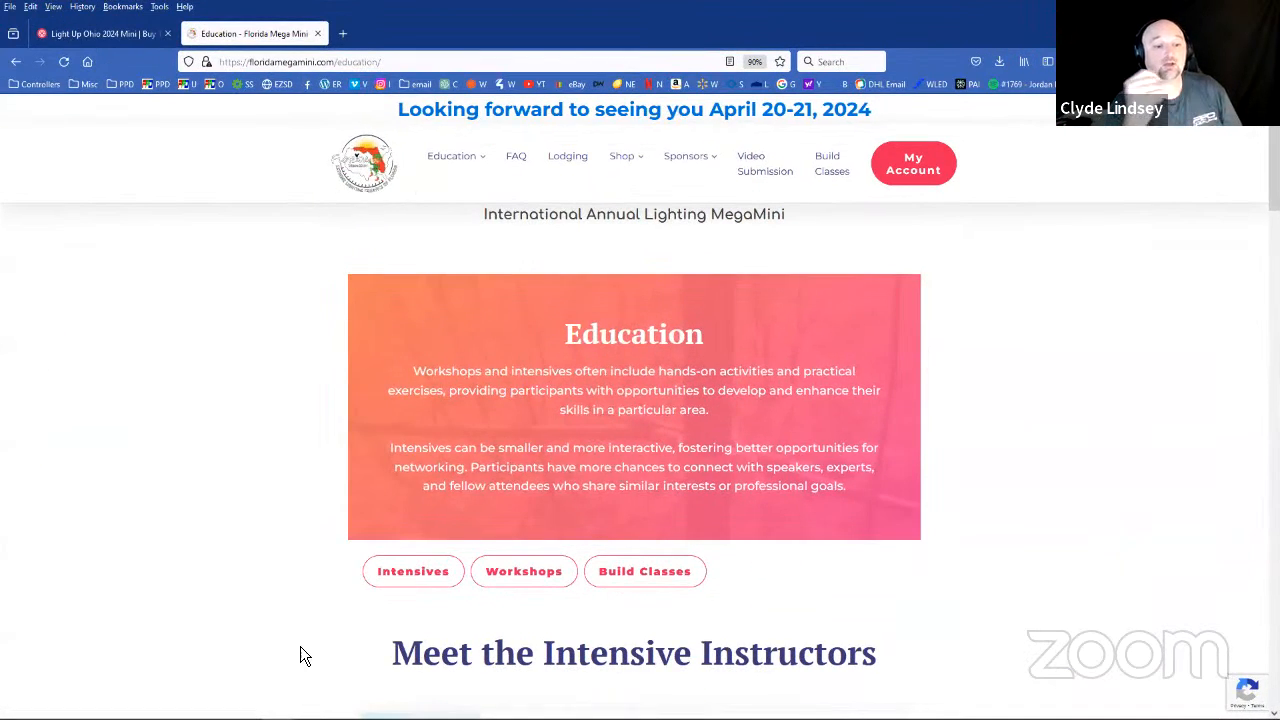
{"action": "left_click", "coordinate": [410, 571]}
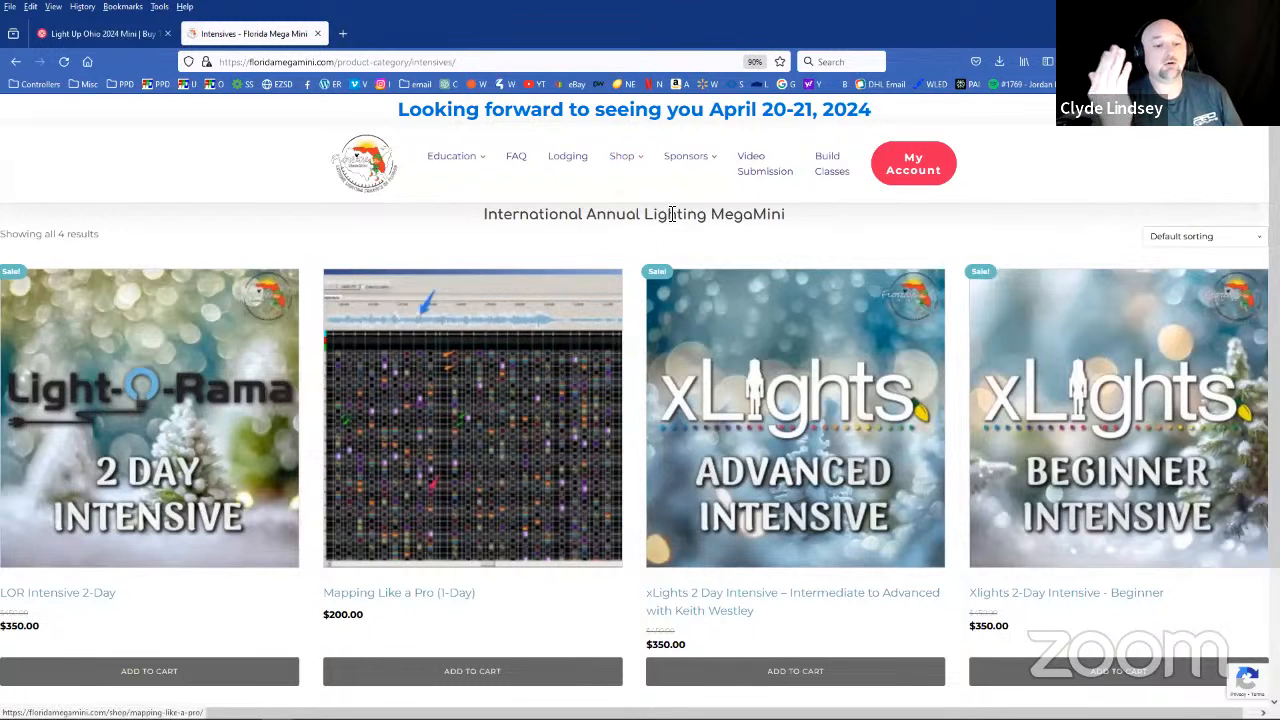
Open the Mapping Like a Pro (1-Day) intensive and review its date, price, course topics and student requirements.
{"action": "scroll", "coordinate": [680, 266], "scroll_direction": "down", "scroll_amount": 2}
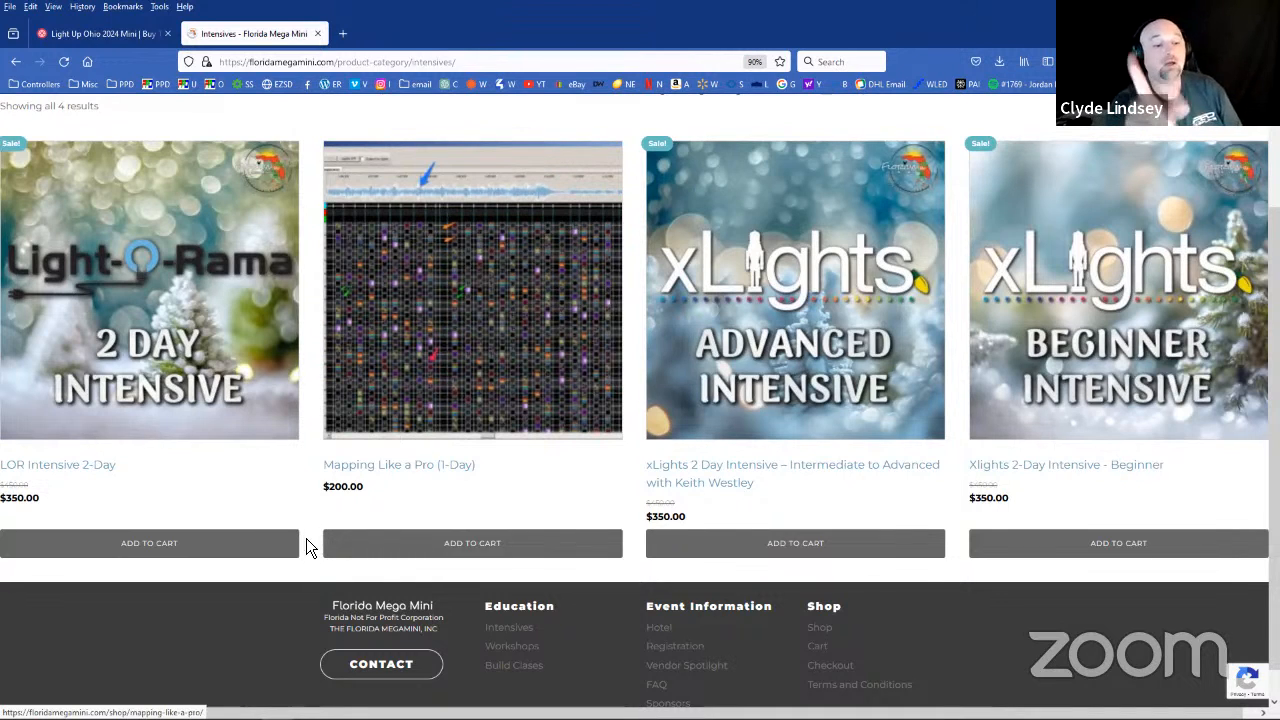
{"action": "left_click", "coordinate": [358, 480]}
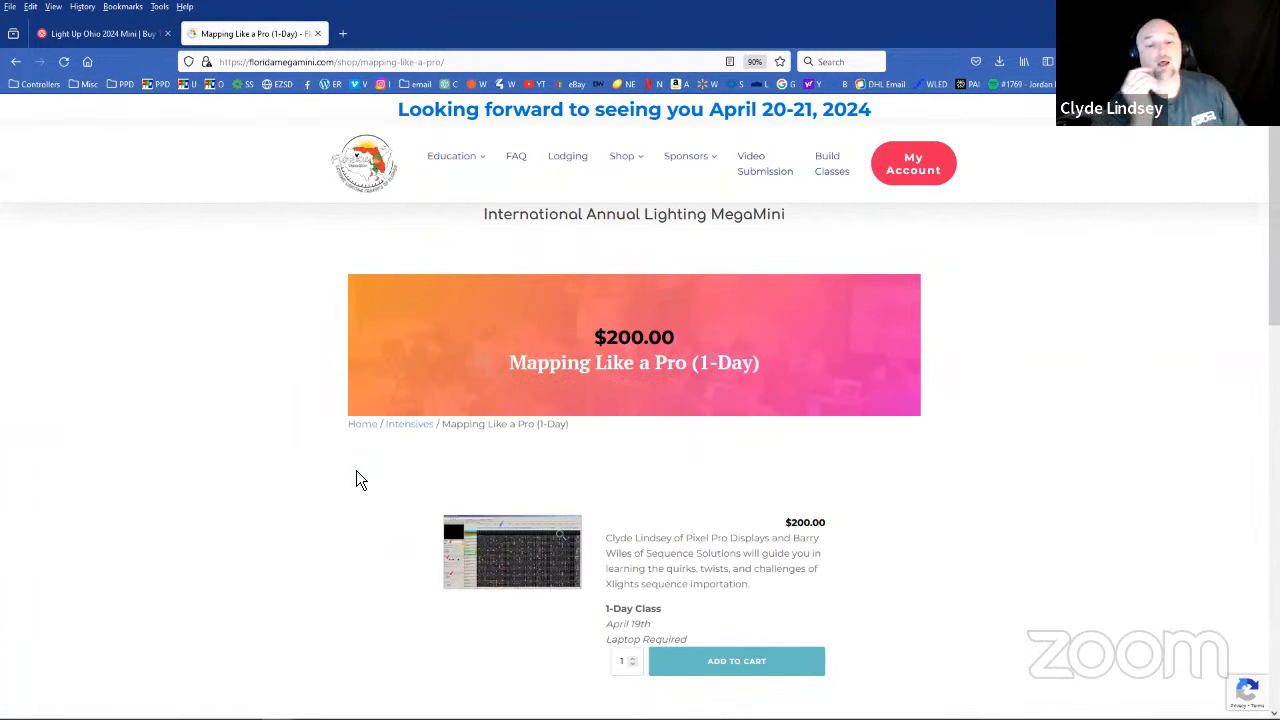
{"action": "scroll", "coordinate": [588, 452], "scroll_direction": "down", "scroll_amount": 3}
{"action": "scroll", "coordinate": [612, 456], "scroll_direction": "down", "scroll_amount": 2}
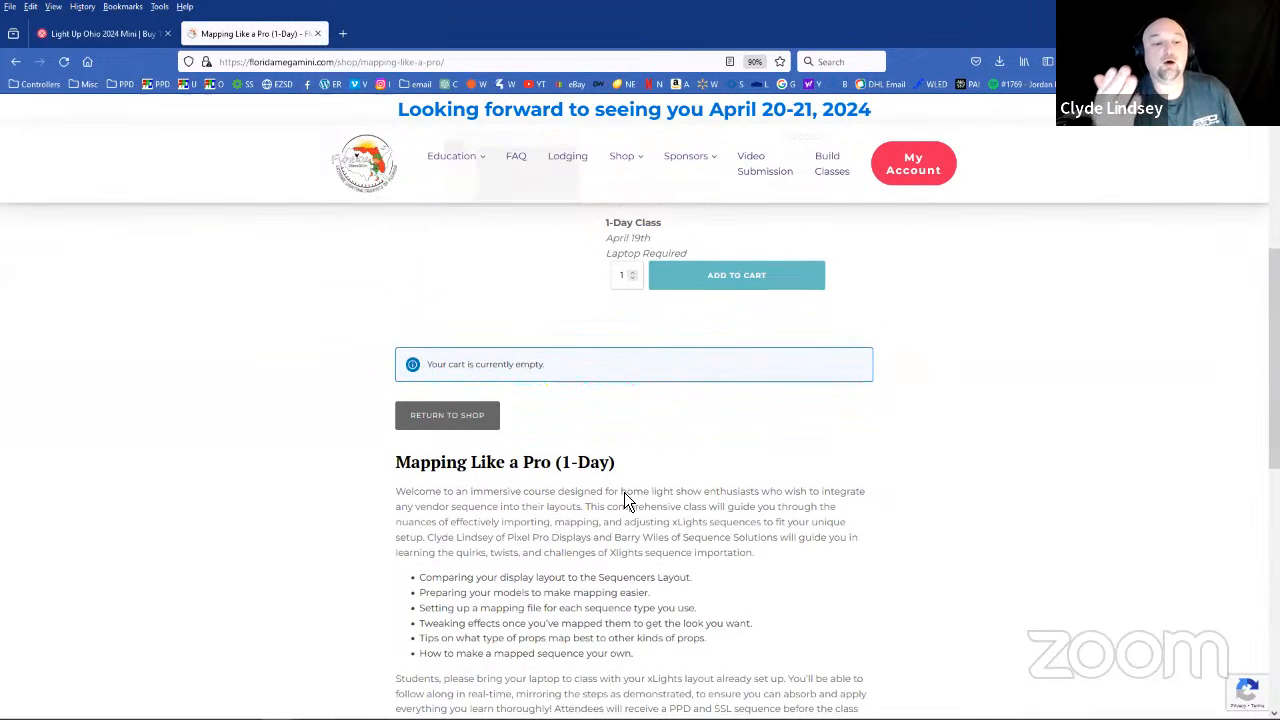
{"action": "scroll", "coordinate": [624, 492], "scroll_direction": "up", "scroll_amount": 5}
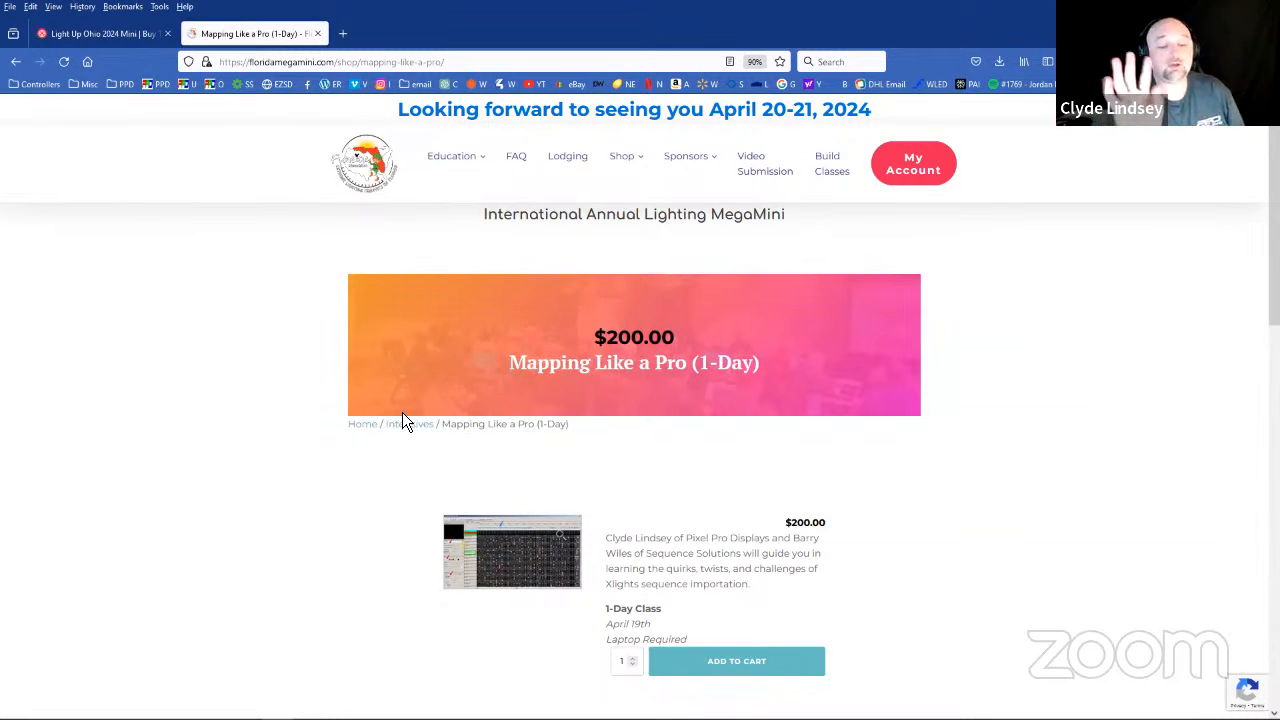
{"action": "scroll", "coordinate": [406, 460], "scroll_direction": "down", "scroll_amount": 4}
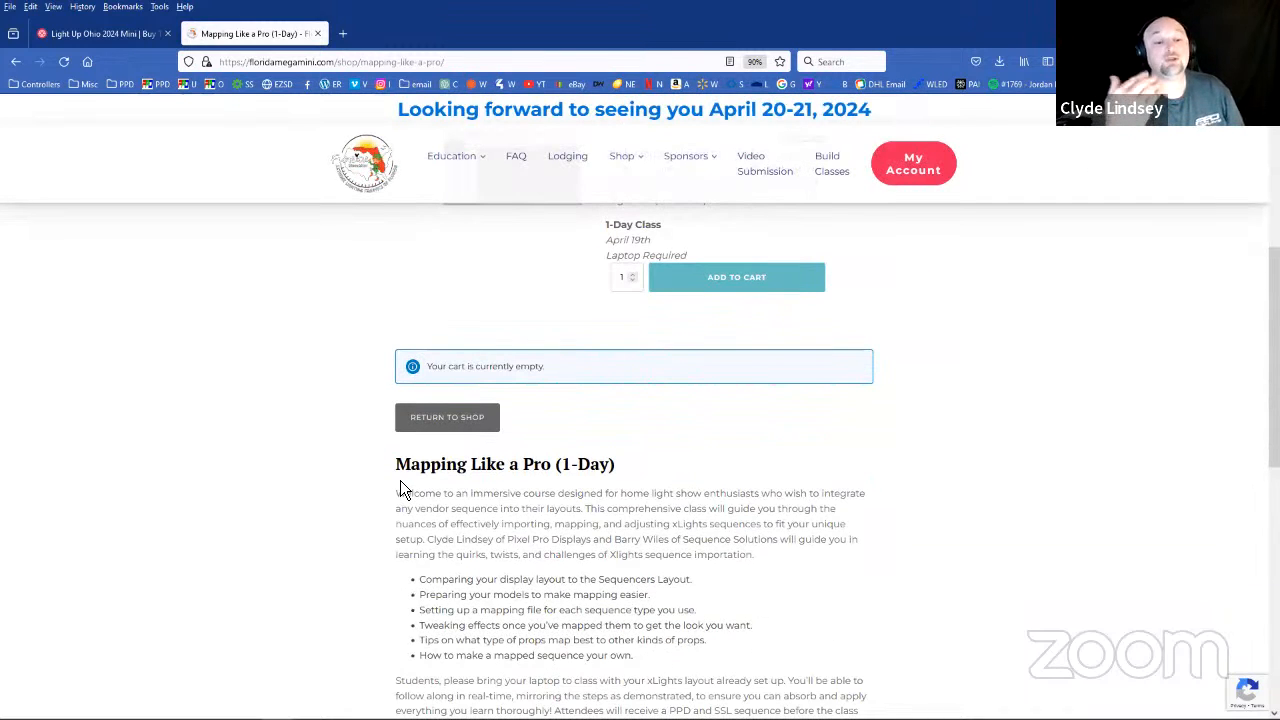
{"action": "scroll", "coordinate": [392, 468], "scroll_direction": "down", "scroll_amount": 1}
{"action": "scroll", "coordinate": [392, 478], "scroll_direction": "down", "scroll_amount": 1}
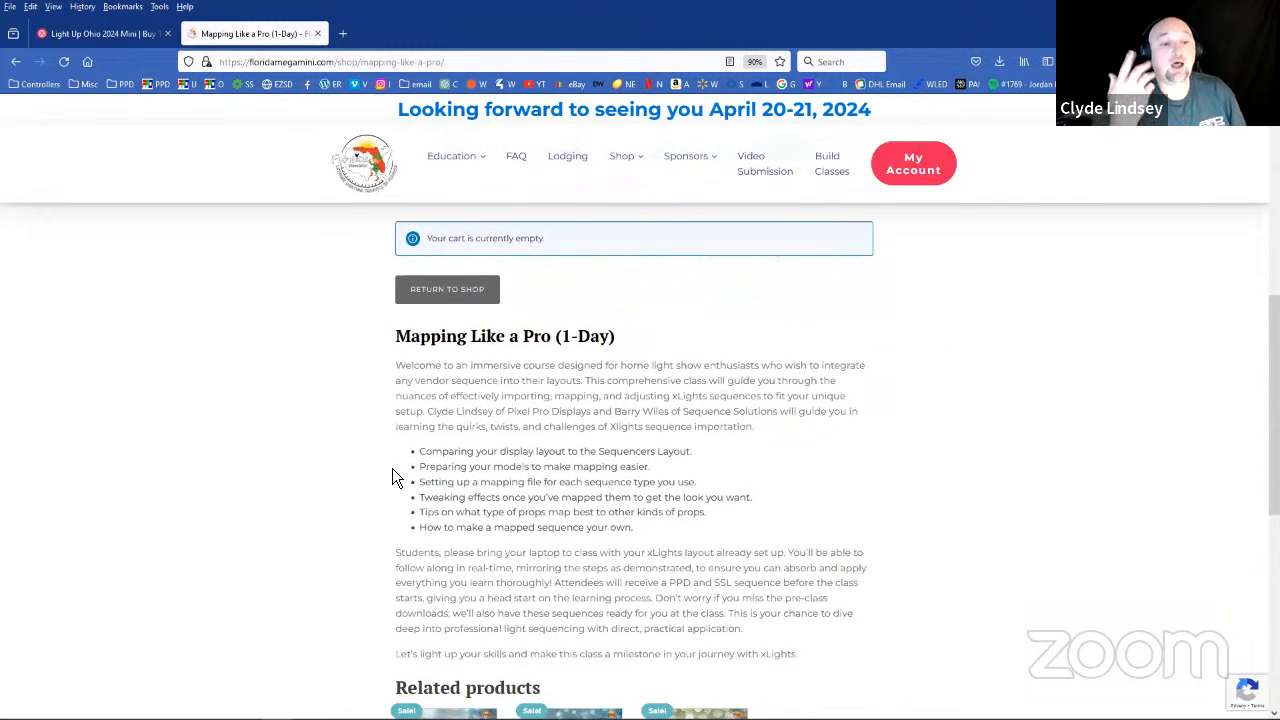
{"action": "scroll", "coordinate": [378, 430], "scroll_direction": "down", "scroll_amount": 1}
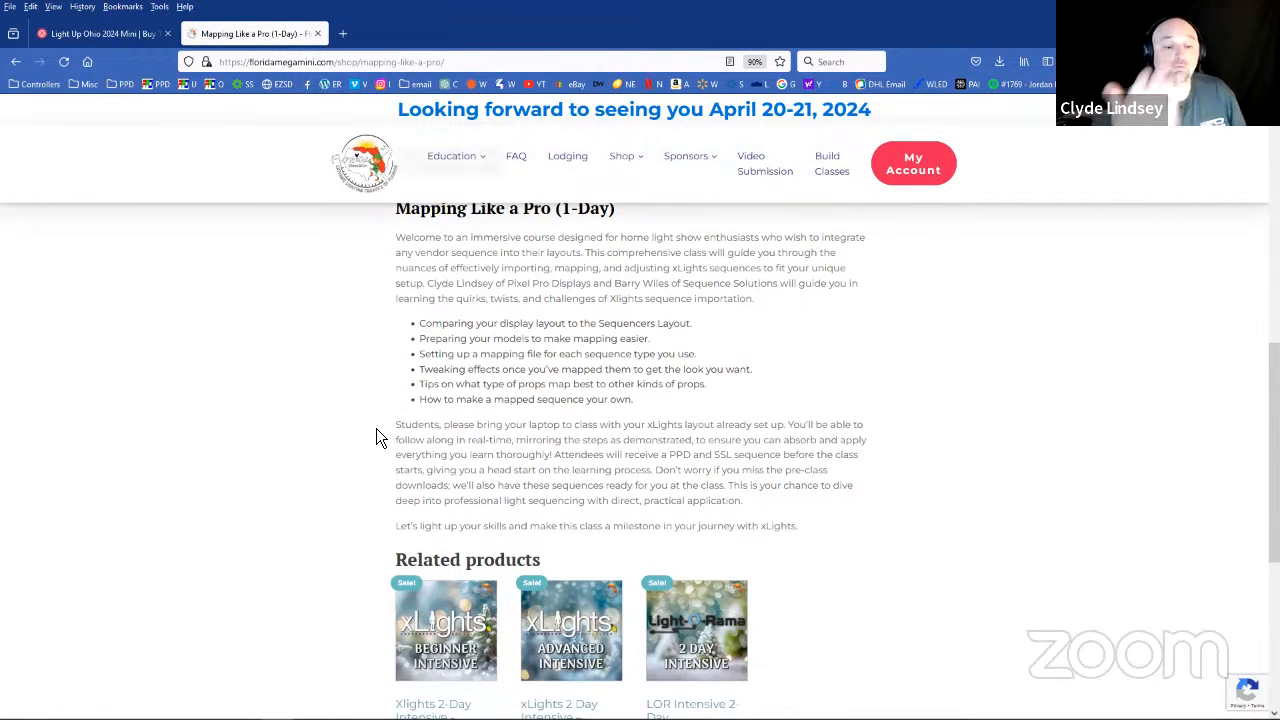
{"action": "double_click", "coordinate": [340, 24]}
{"action": "left_click_drag", "start_coordinate": [340, 20], "coordinate": [452, 62]}
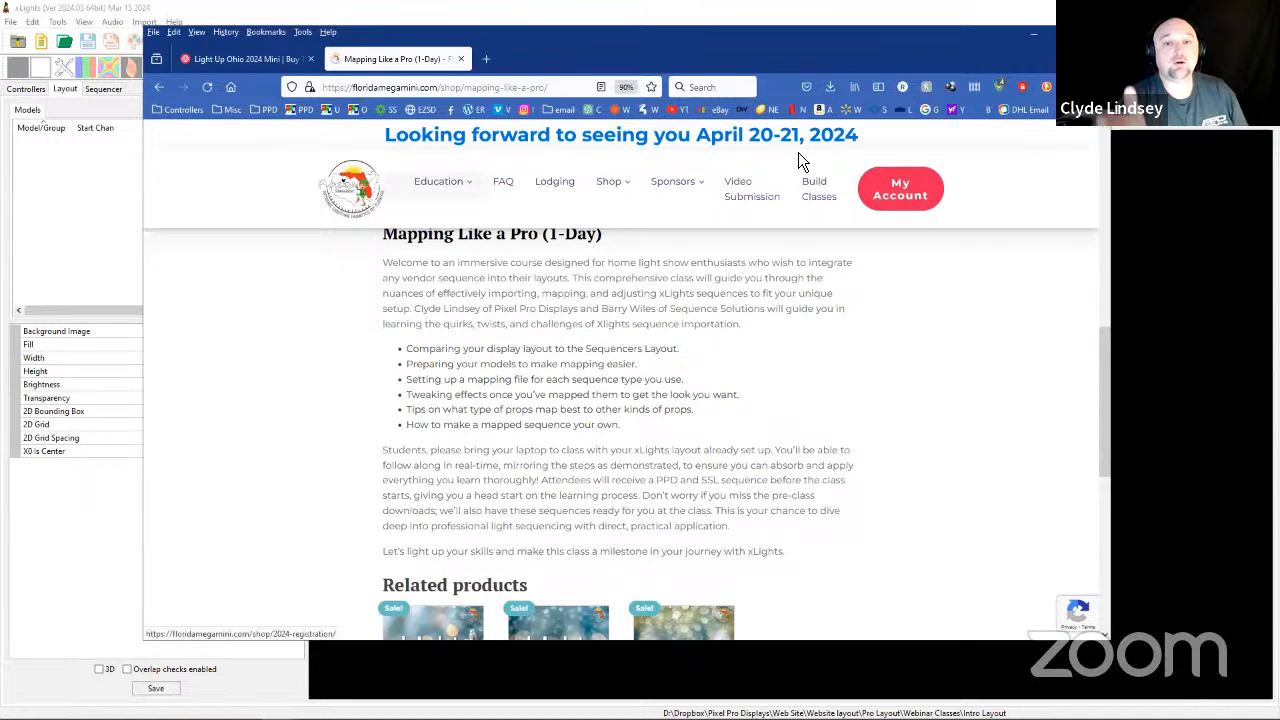
{"action": "scroll", "coordinate": [380, 390], "scroll_direction": "up", "scroll_amount": 6}
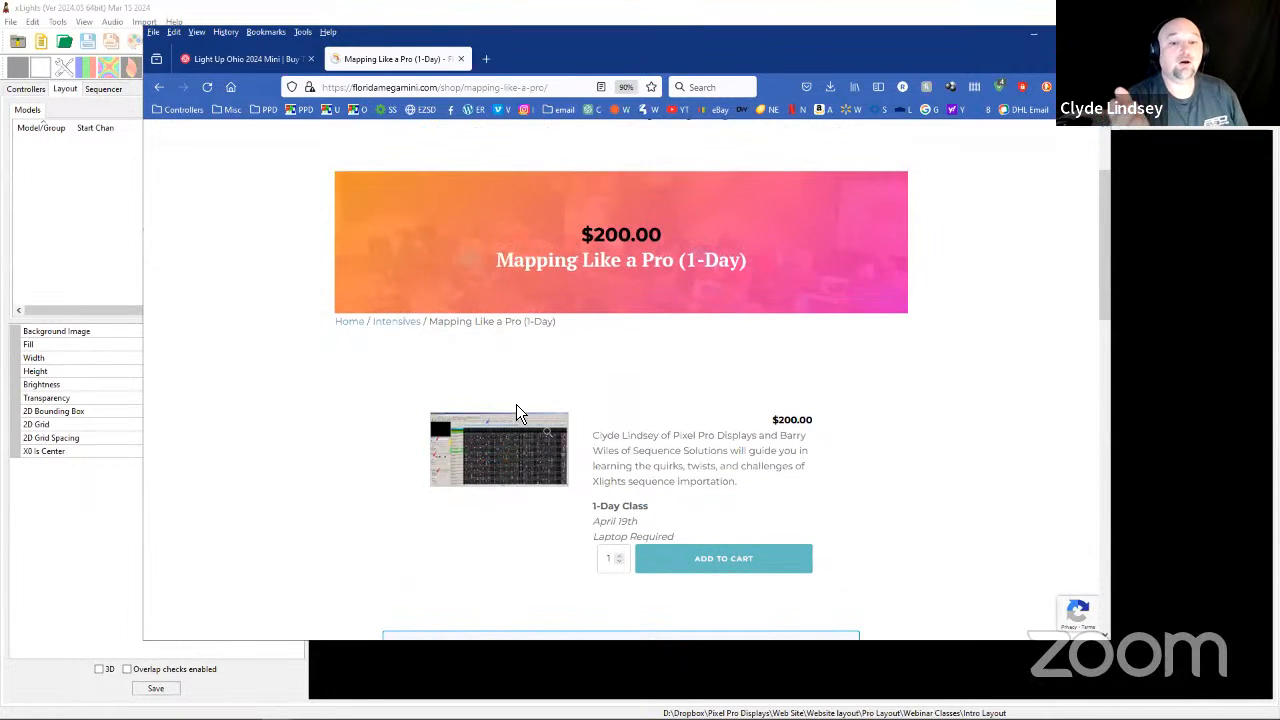
Bring up the Light Up Ohio 2024 Mini event page and examine its date, time, venue and ticket options.
{"action": "left_click", "coordinate": [220, 60]}
{"action": "scroll", "coordinate": [484, 300], "scroll_direction": "down", "scroll_amount": 2}
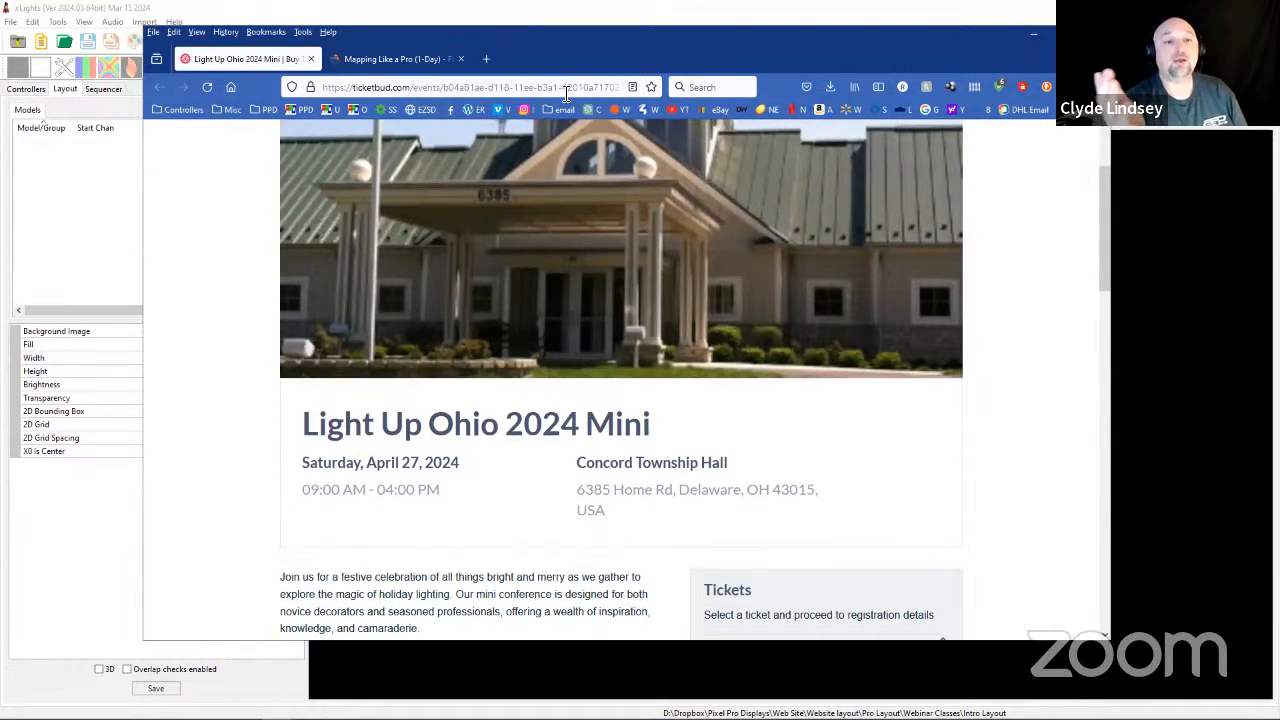
{"action": "double_click", "coordinate": [556, 40]}
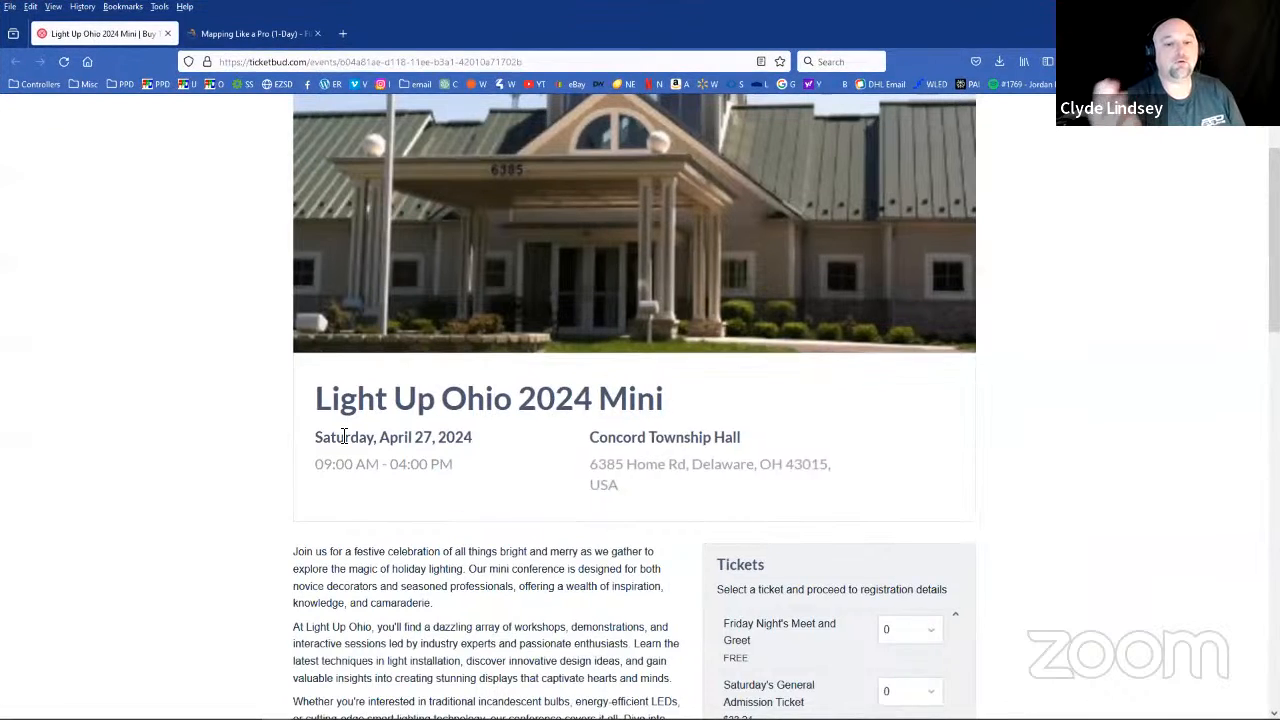
{"action": "scroll", "coordinate": [342, 430], "scroll_direction": "up", "scroll_amount": 2}
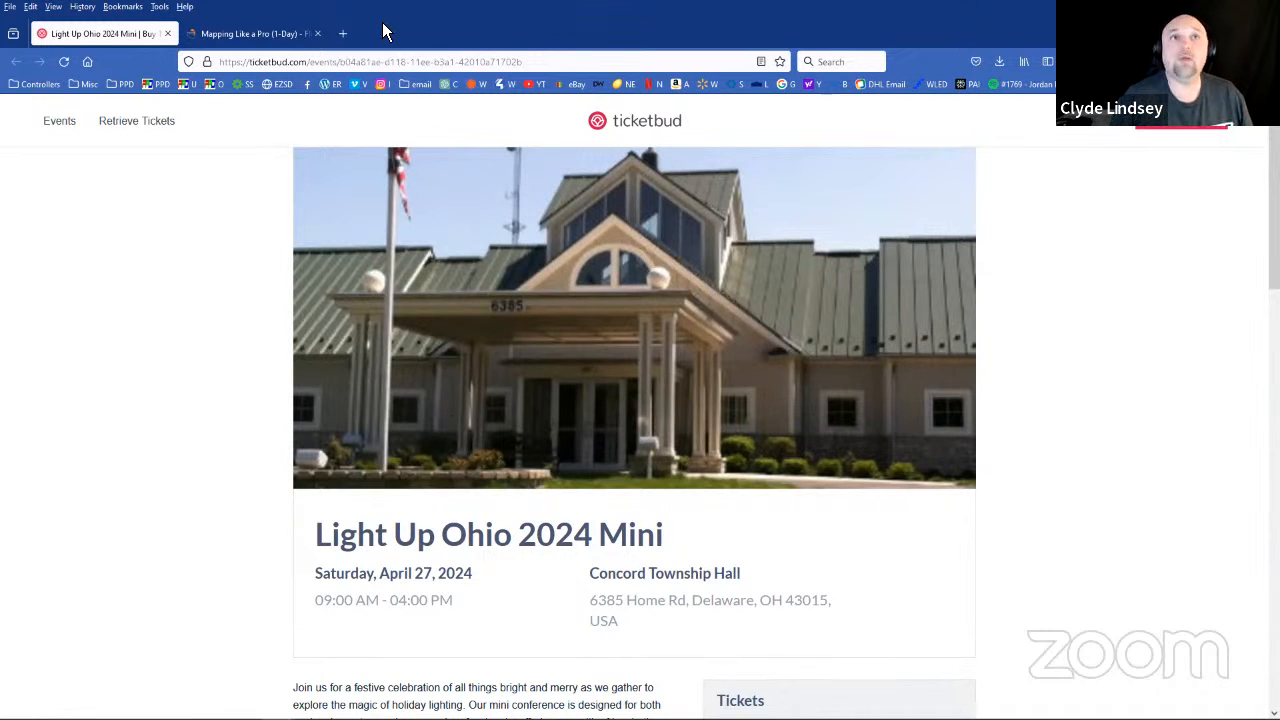
Switch to xLights and draw one arch model in the upper-left area of the empty layout, leaving it deselected.
{"action": "key", "text": "alt+Tab"}
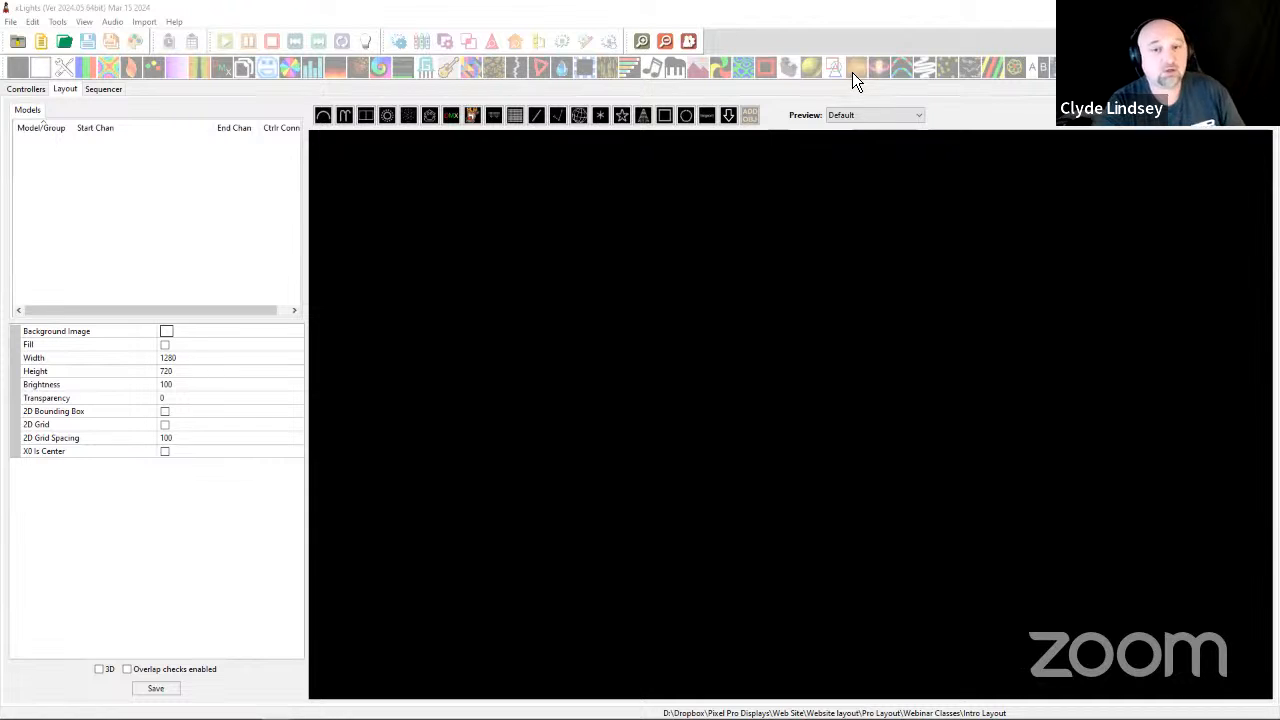
{"action": "left_click", "coordinate": [324, 116]}
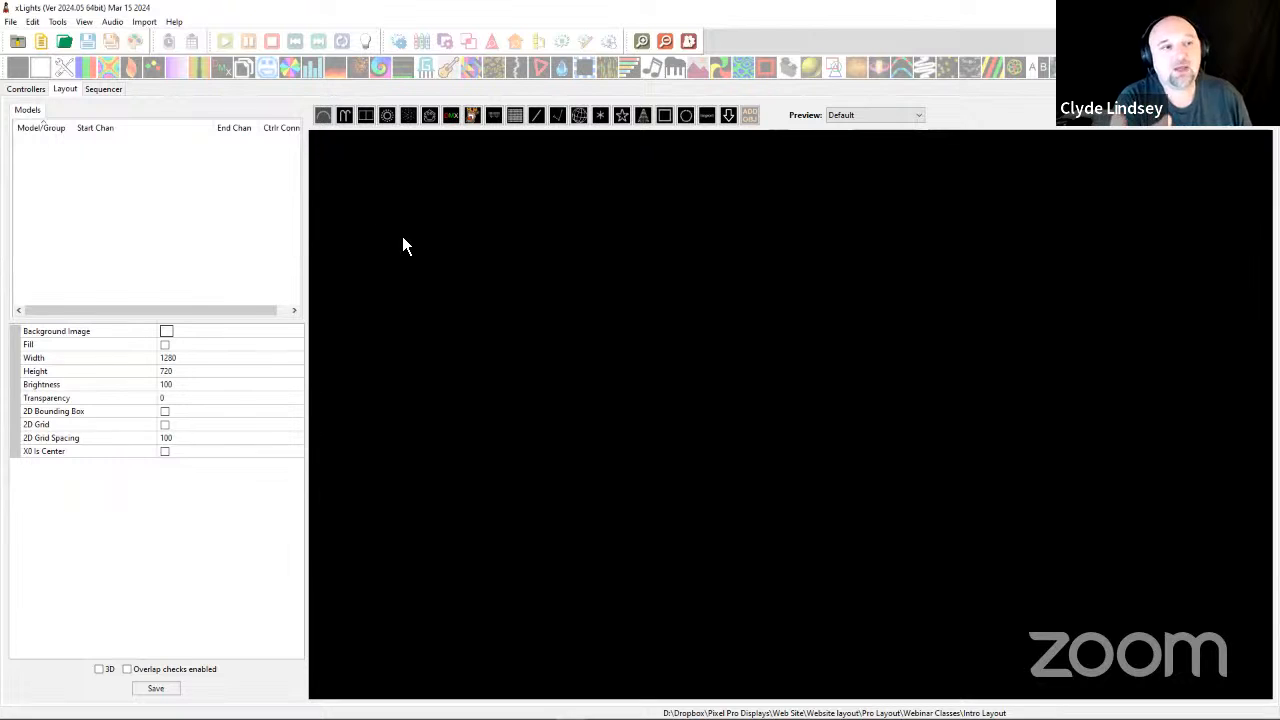
{"action": "left_click_drag", "start_coordinate": [438, 330], "coordinate": [668, 330]}
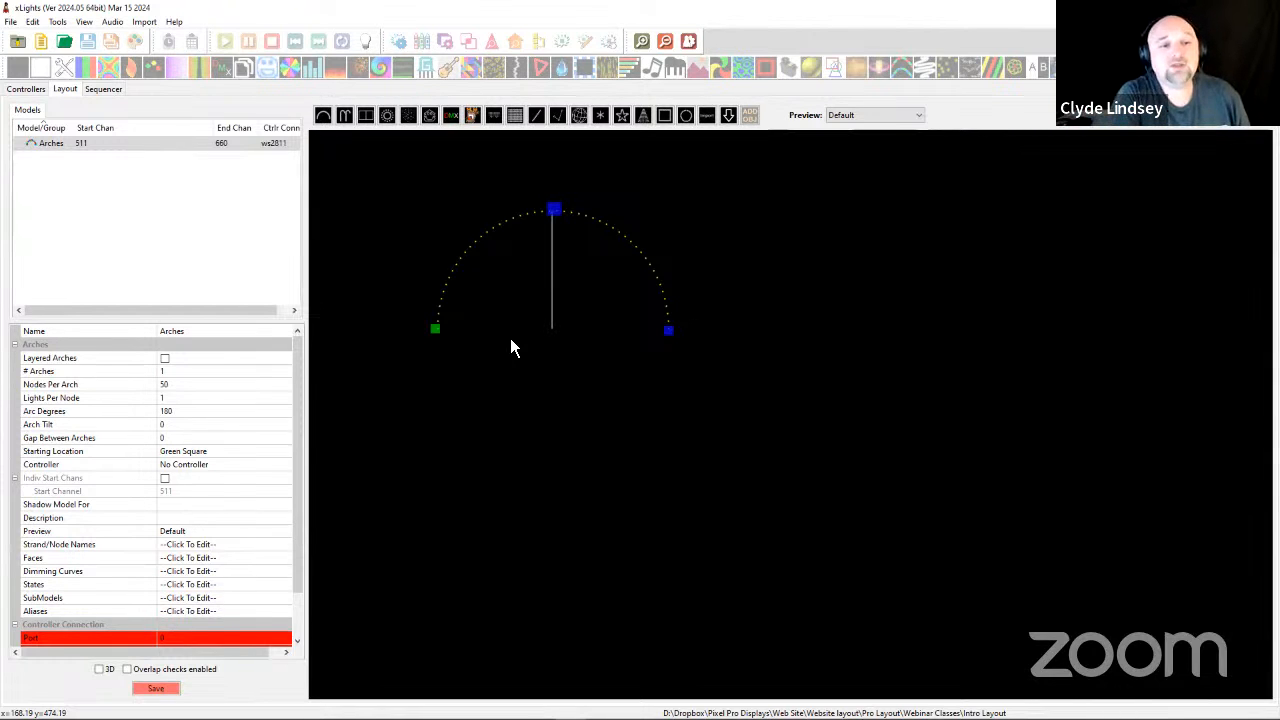
{"action": "left_click", "coordinate": [1034, 350]}
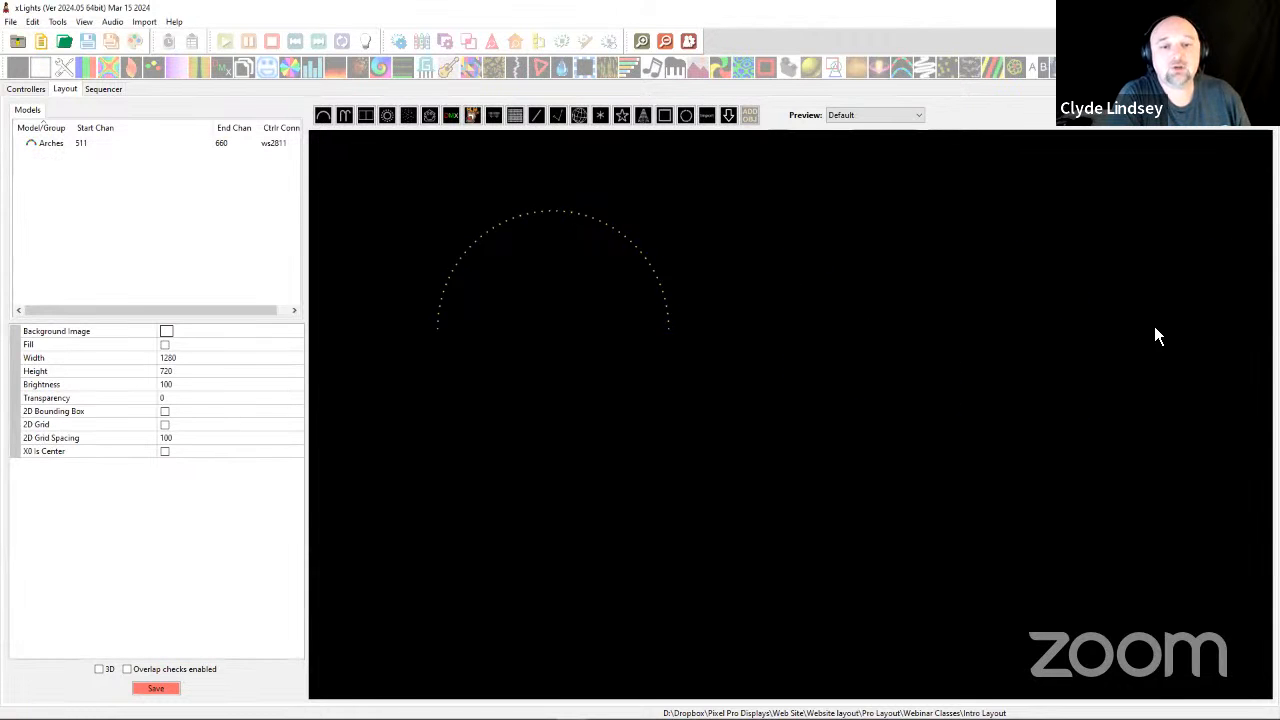
Move the arch to the lower middle of the layout and shrink it to about half its width from its start point.
{"action": "left_click_drag", "start_coordinate": [835, 435], "coordinate": [395, 165]}
{"action": "left_click_drag", "start_coordinate": [343, 203], "coordinate": [343, 203]}
{"action": "left_click_drag", "start_coordinate": [588, 290], "coordinate": [740, 550]}
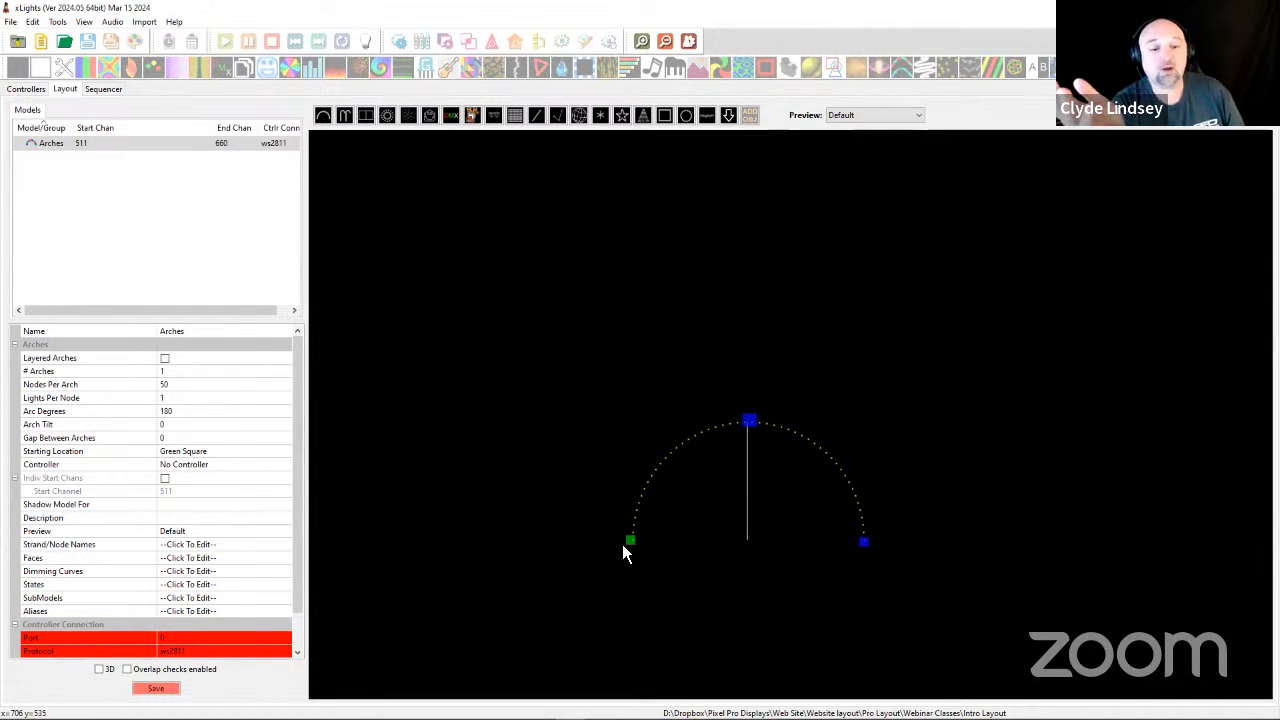
{"action": "left_click_drag", "start_coordinate": [628, 543], "coordinate": [755, 554]}
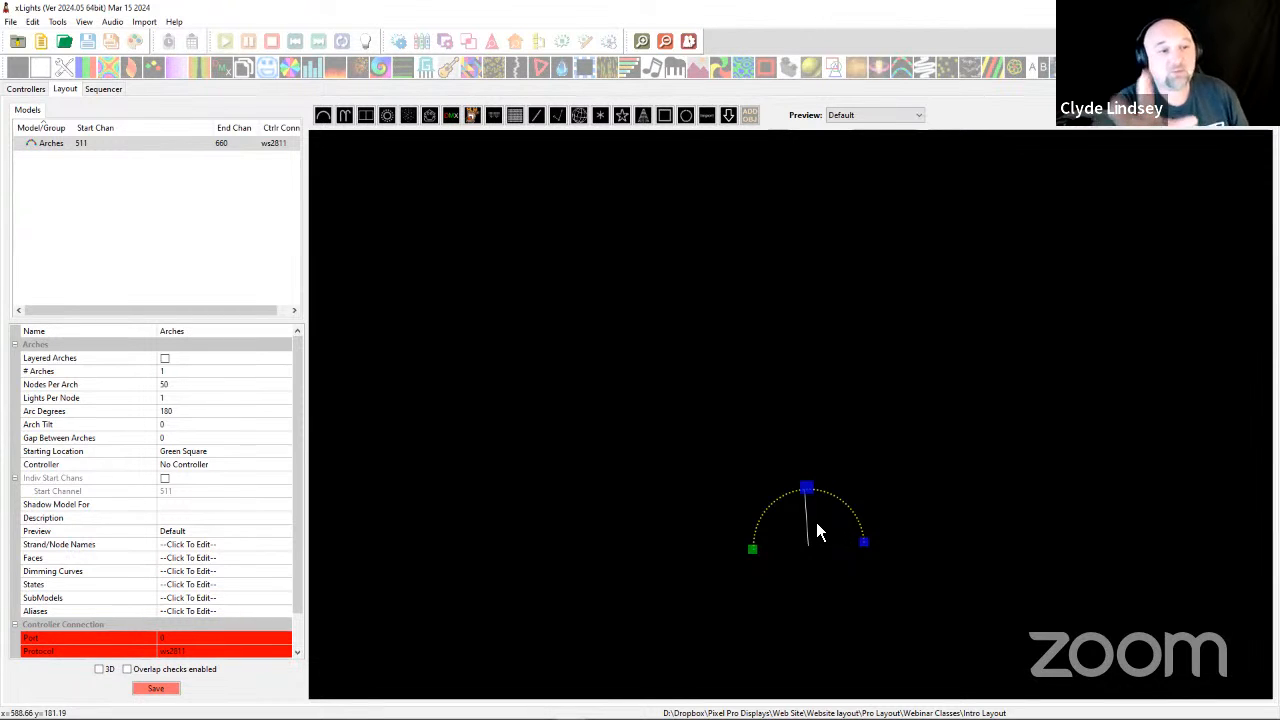
Draw five more separate arches in a row above the existing arch and release the Arches tool.
{"action": "left_click", "coordinate": [324, 116]}
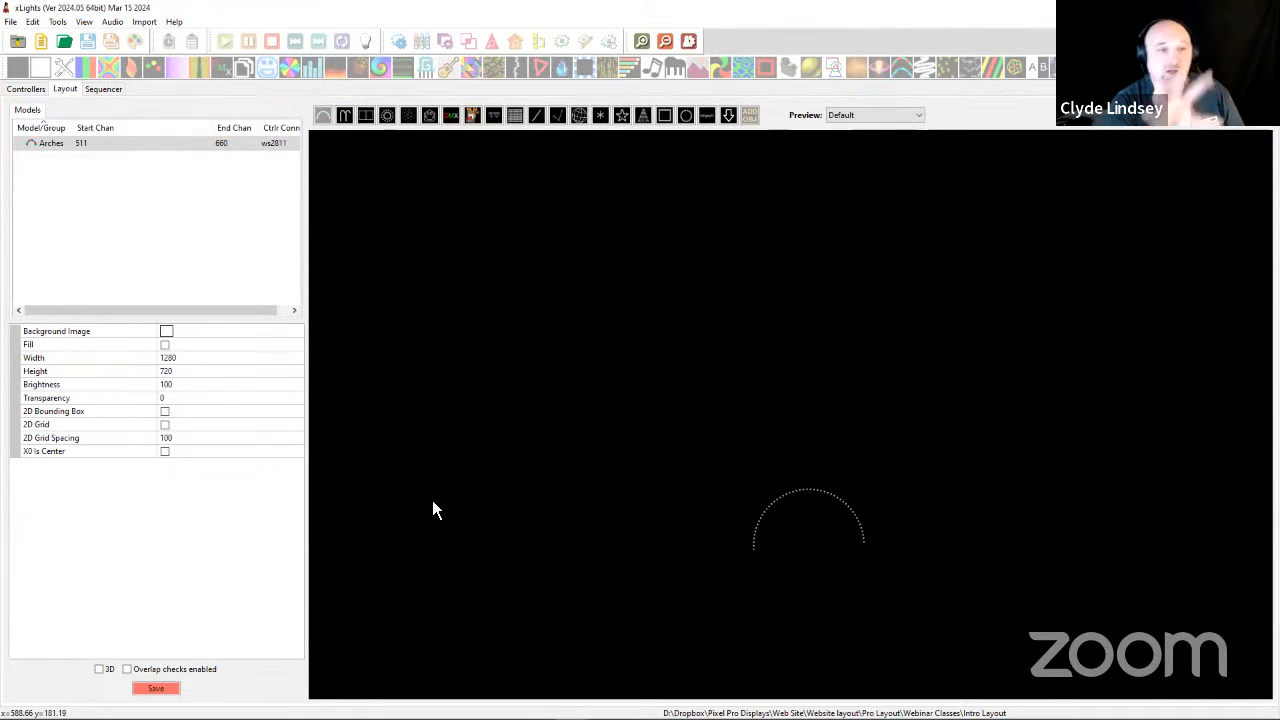
{"action": "left_click_drag", "start_coordinate": [407, 378], "coordinate": [829, 391]}
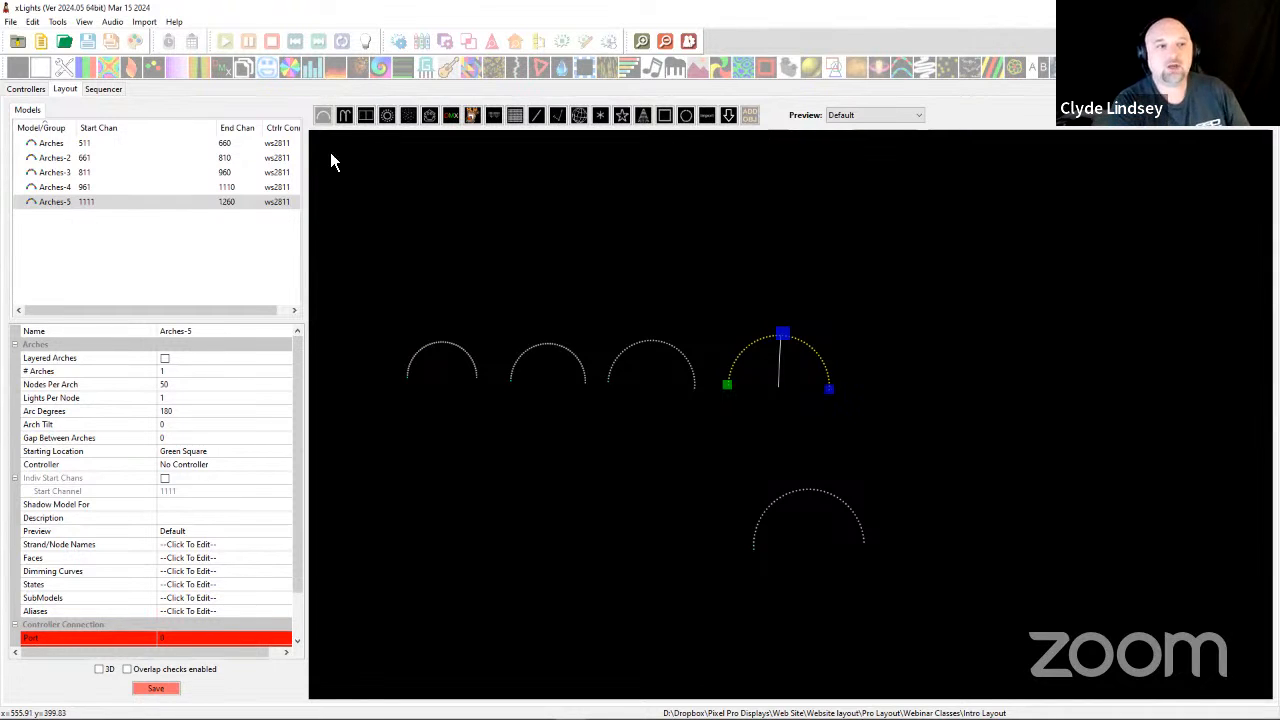
{"action": "left_click_drag", "start_coordinate": [868, 364], "coordinate": [977, 366]}
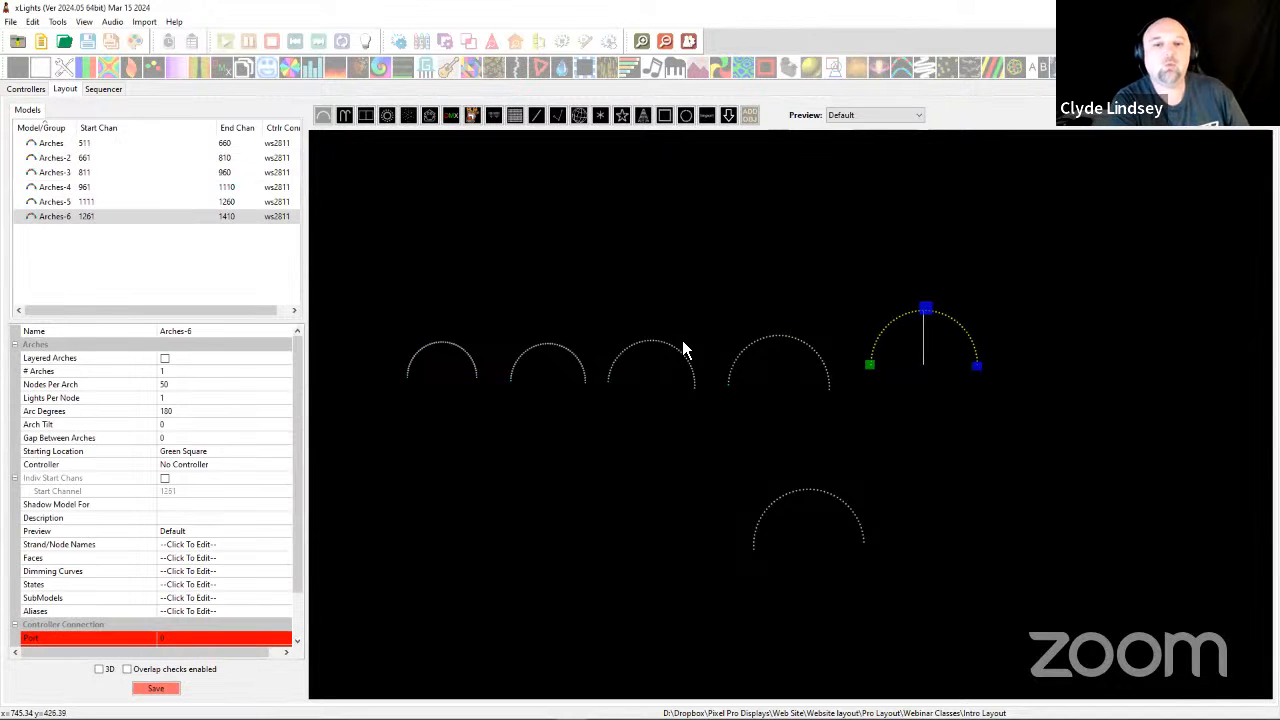
{"action": "left_click", "coordinate": [323, 118]}
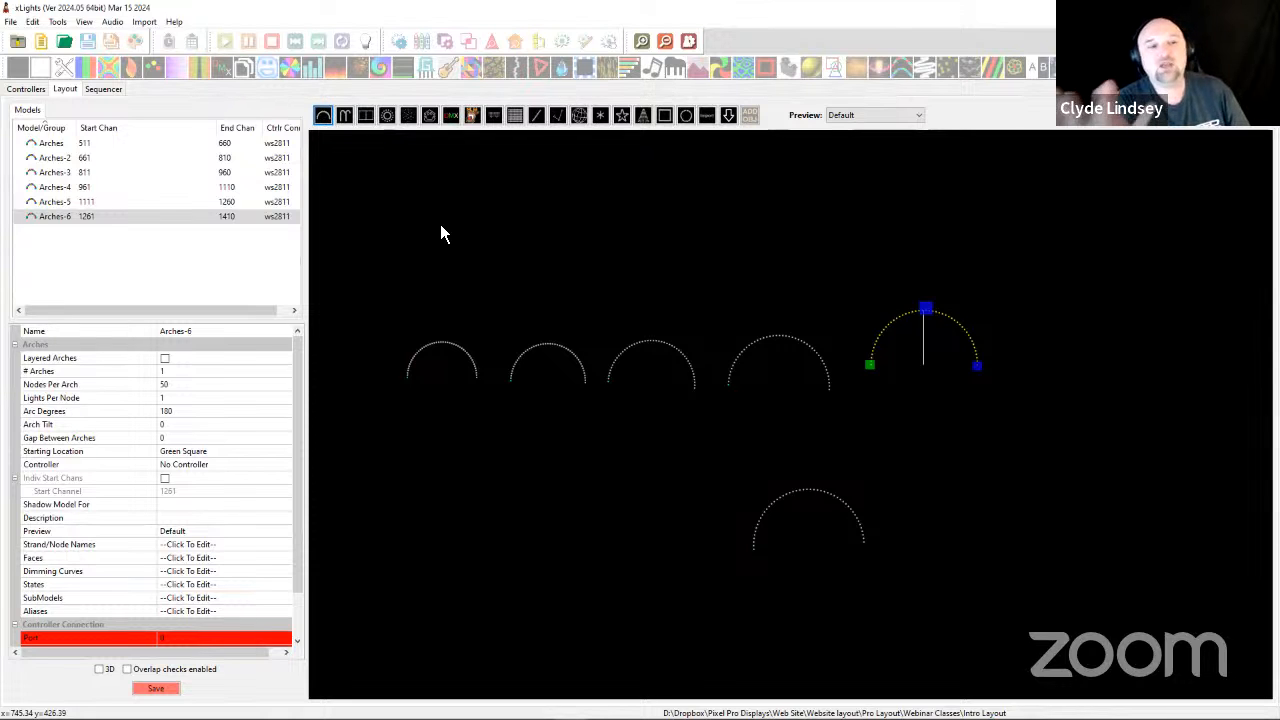
Box-select all six arches in the layout and move them together slightly lower.
{"action": "left_click_drag", "start_coordinate": [432, 230], "coordinate": [536, 252]}
{"action": "left_click_drag", "start_coordinate": [345, 202], "coordinate": [700, 294]}
{"action": "left_click_drag", "start_coordinate": [438, 190], "coordinate": [658, 268]}
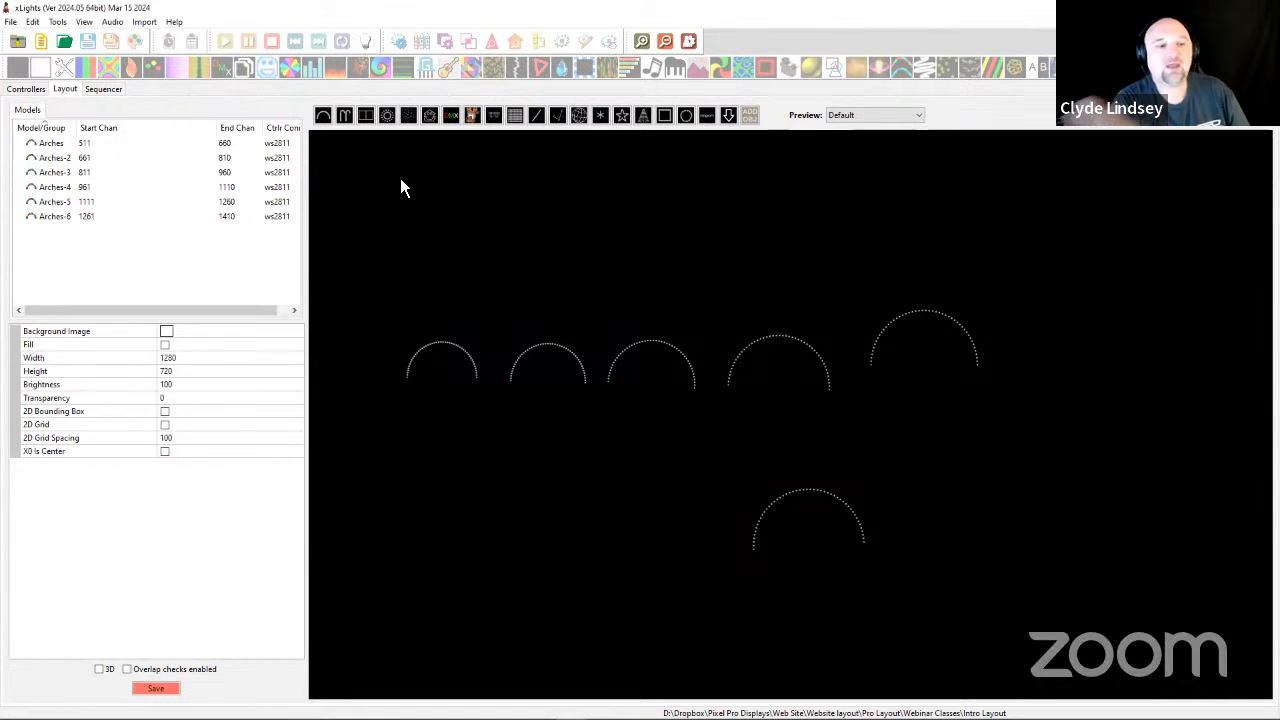
{"action": "left_click_drag", "start_coordinate": [367, 187], "coordinate": [1112, 604]}
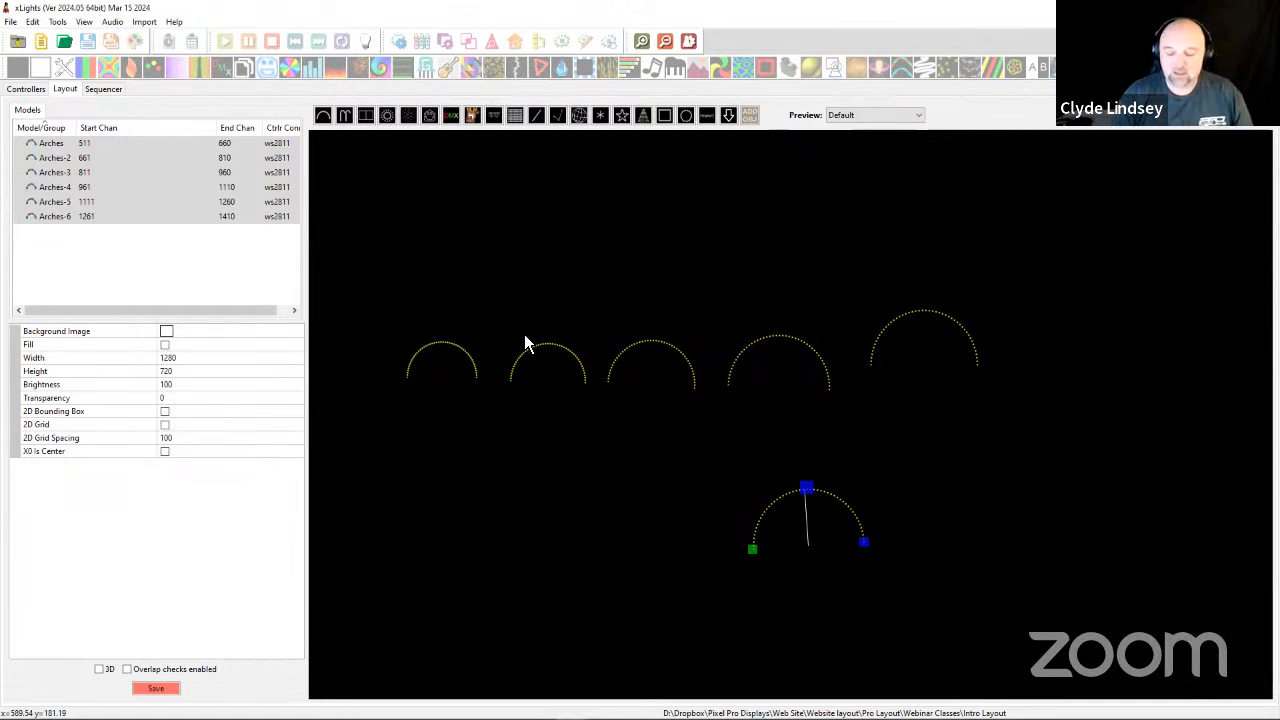
{"action": "left_click_drag", "start_coordinate": [381, 178], "coordinate": [1150, 607]}
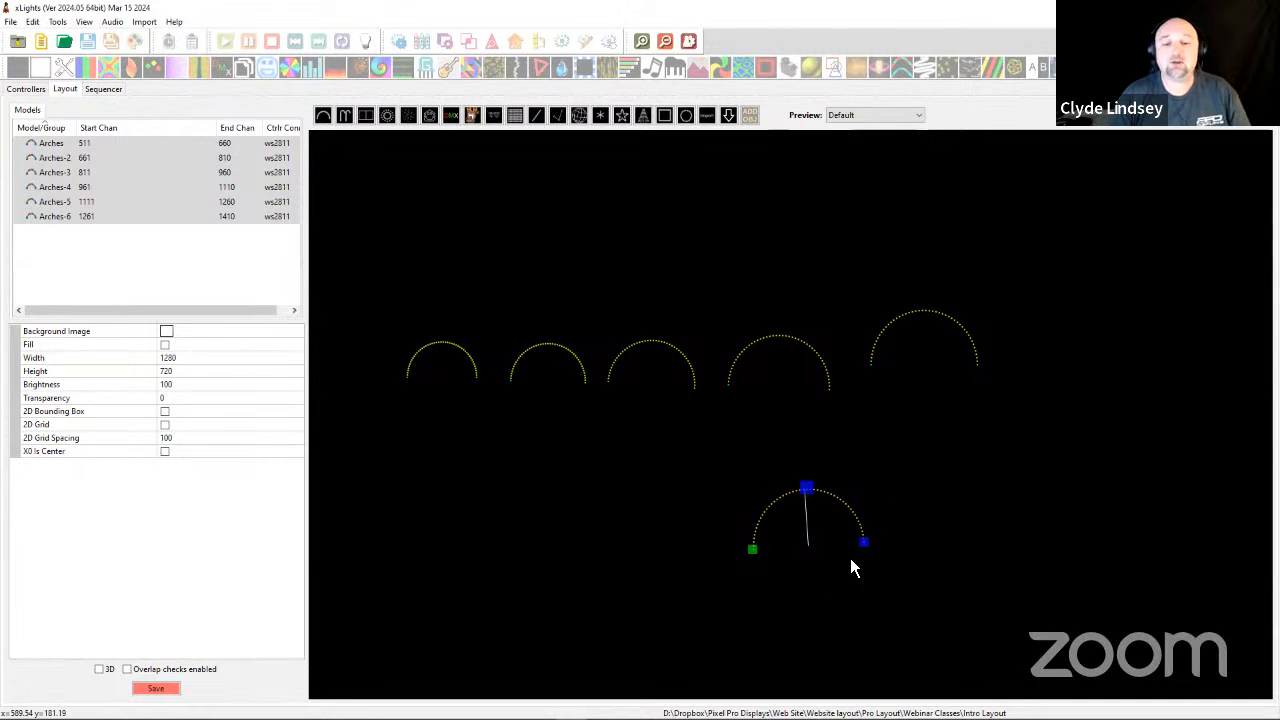
{"action": "left_click", "coordinate": [556, 380]}
{"action": "left_click_drag", "start_coordinate": [553, 378], "coordinate": [574, 434]}
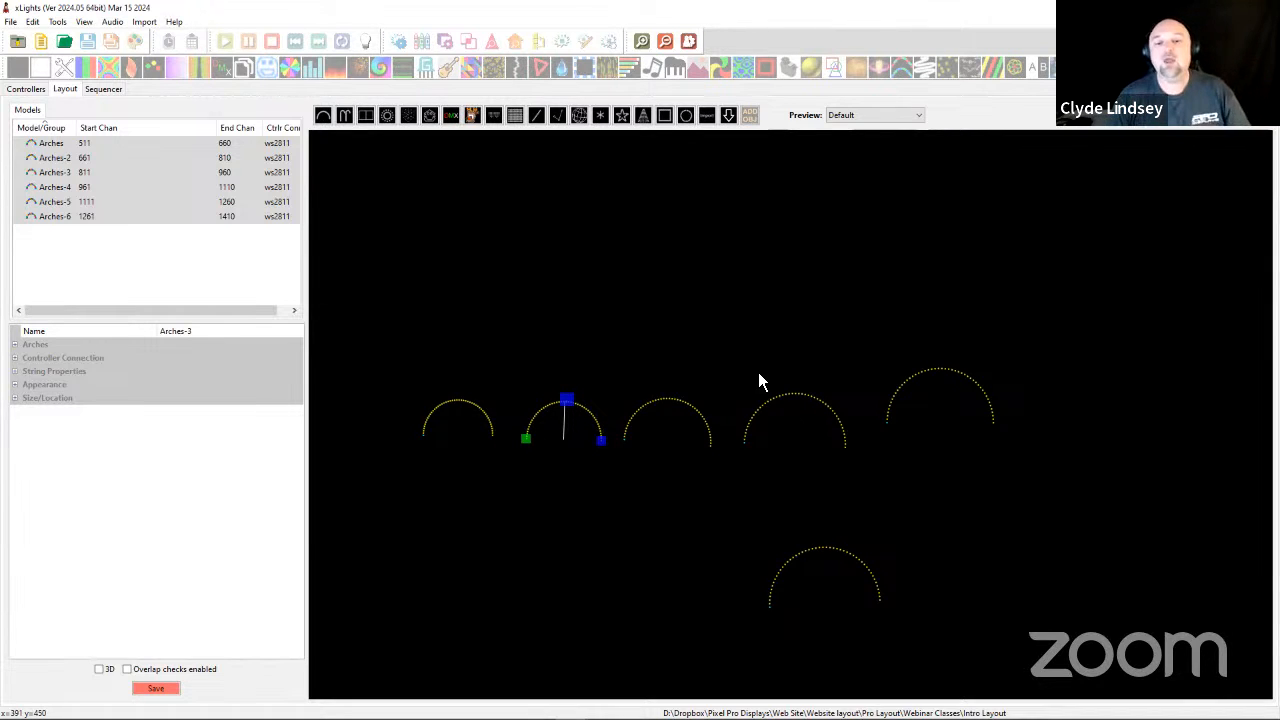
Move the three largest arches individually so all six form one horizontal row, with the lowest arch placed at the right end.
{"action": "left_click_drag", "start_coordinate": [778, 421], "coordinate": [771, 431]}
{"action": "left_click_drag", "start_coordinate": [920, 408], "coordinate": [870, 434]}
{"action": "left_click_drag", "start_coordinate": [830, 590], "coordinate": [1049, 449]}
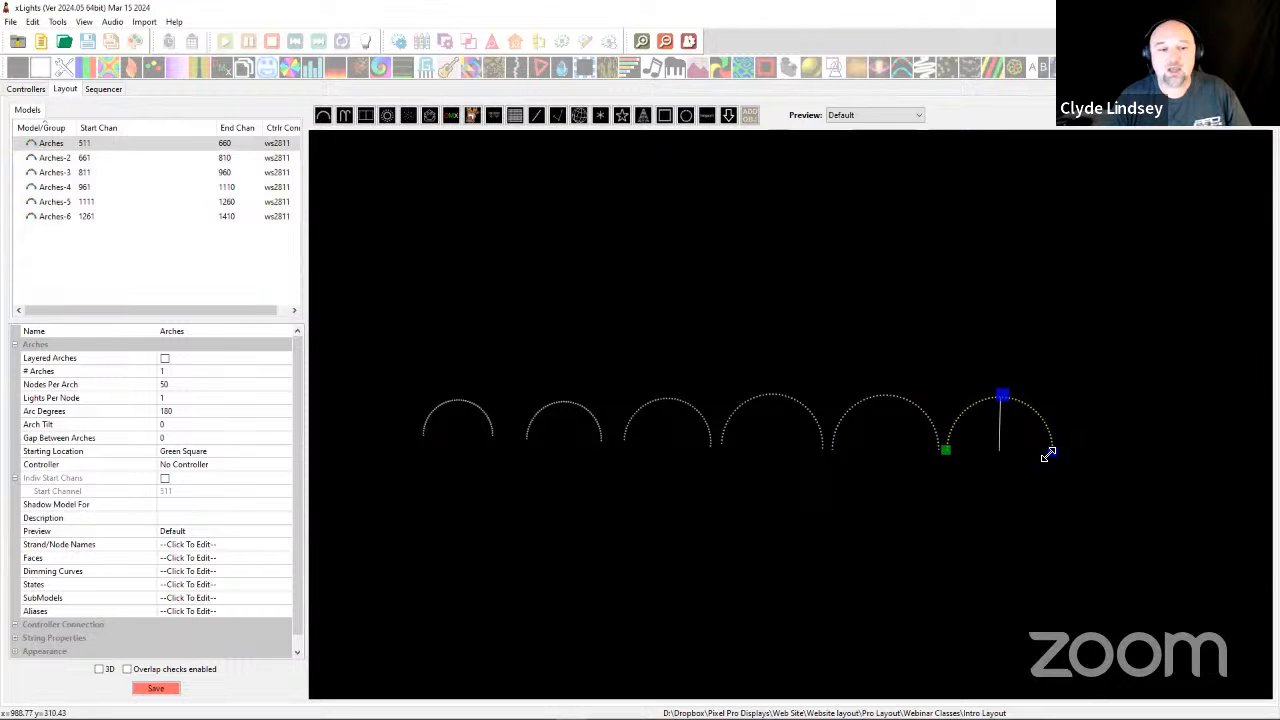
{"action": "left_click", "coordinate": [693, 495]}
Select all six arches and move the row lower, and shift the leftmost arch farther left on its own.
{"action": "key", "text": "ctrl+a"}
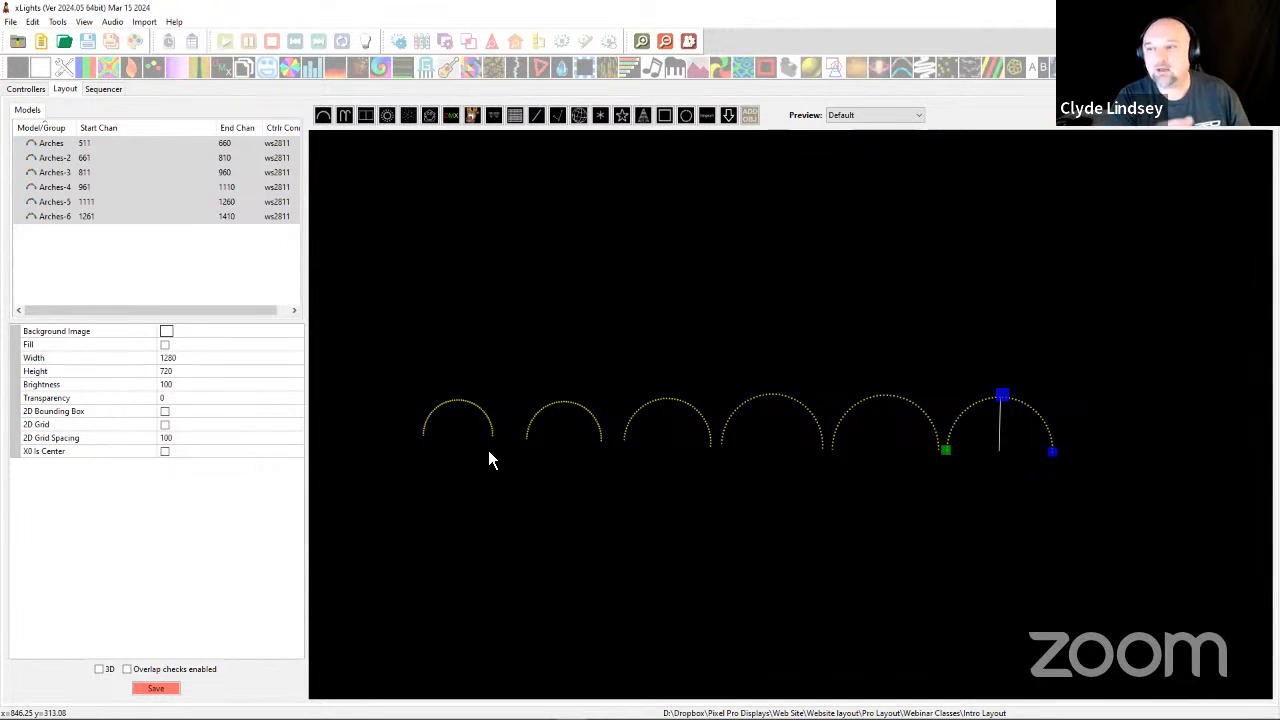
{"action": "left_click_drag", "start_coordinate": [374, 286], "coordinate": [1076, 550]}
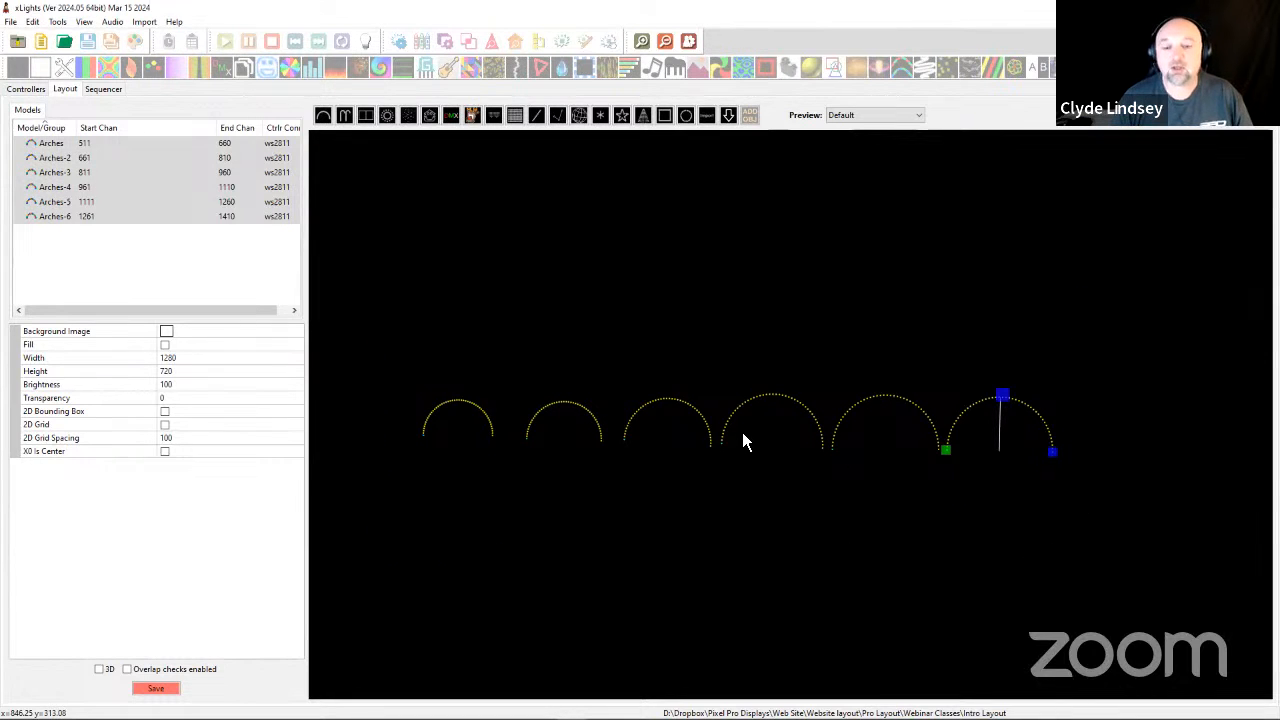
{"action": "left_click_drag", "start_coordinate": [751, 402], "coordinate": [748, 511]}
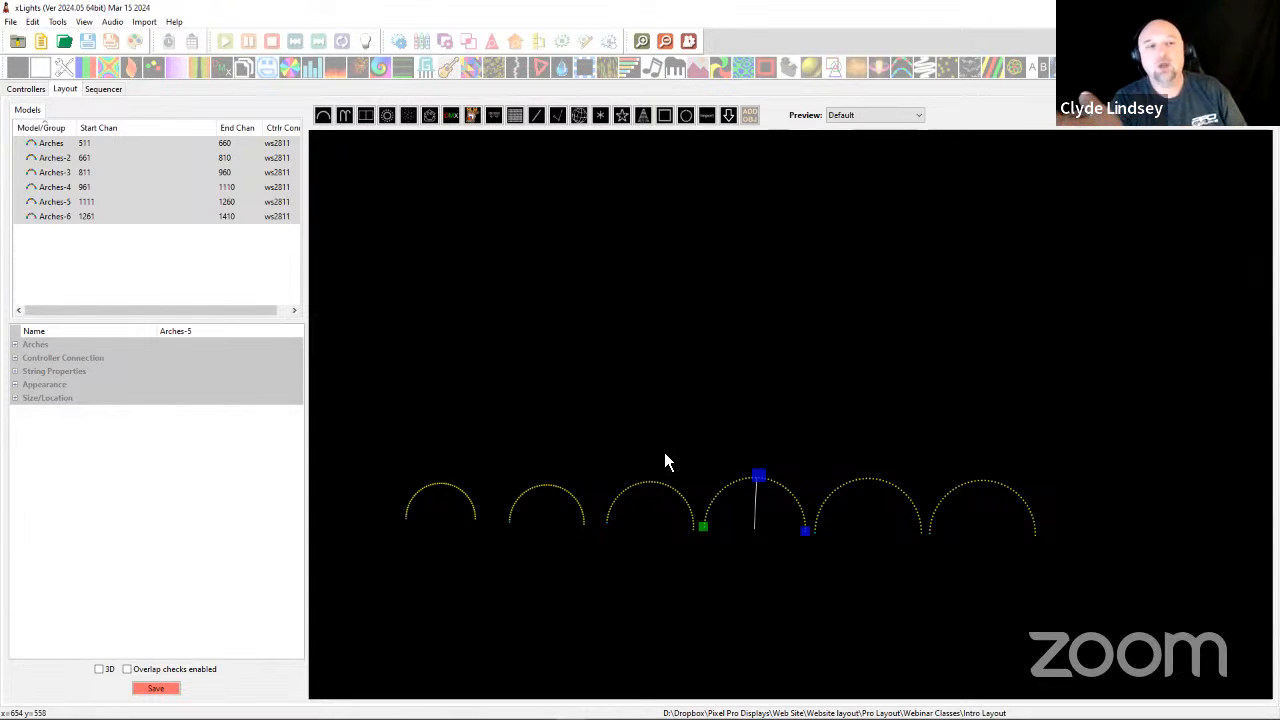
{"action": "left_click_drag", "start_coordinate": [440, 515], "coordinate": [397, 515]}
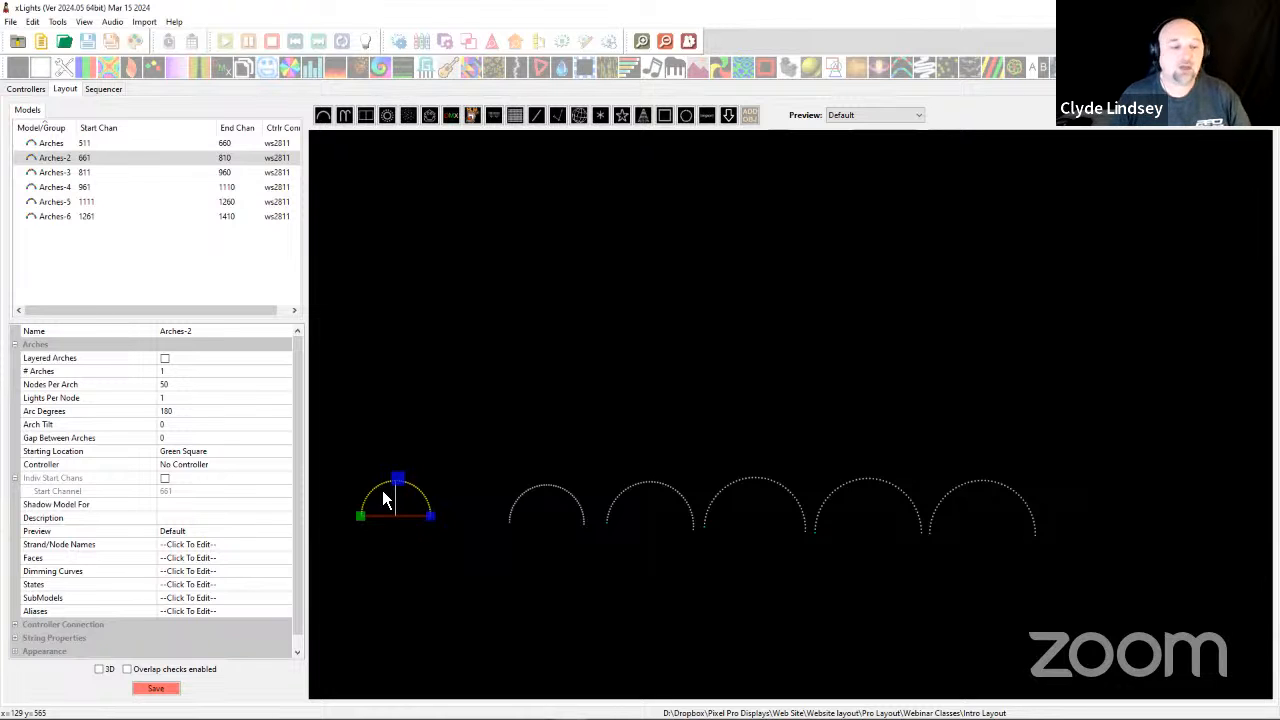
Paste a copy of the leftmost arch, place it in the gap beside it, and lower the leftmost arch level with the copy.
{"action": "key", "text": "ctrl+v"}
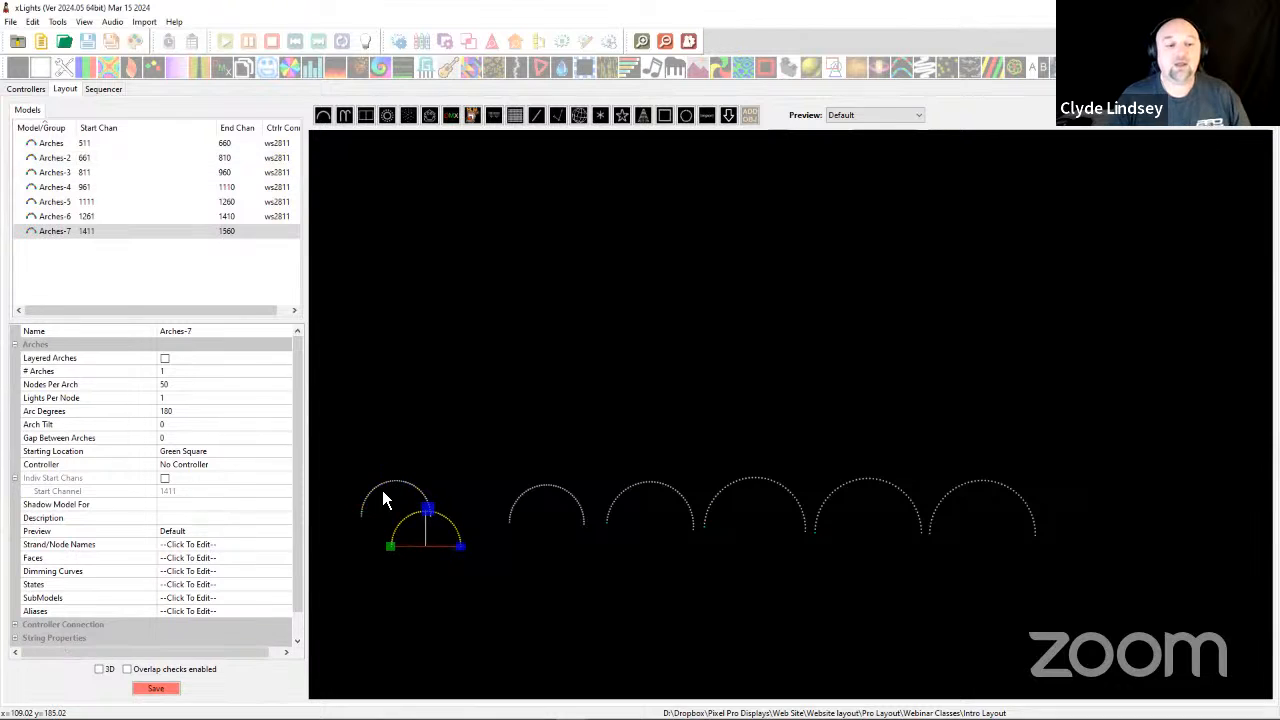
{"action": "left_click_drag", "start_coordinate": [440, 545], "coordinate": [491, 521]}
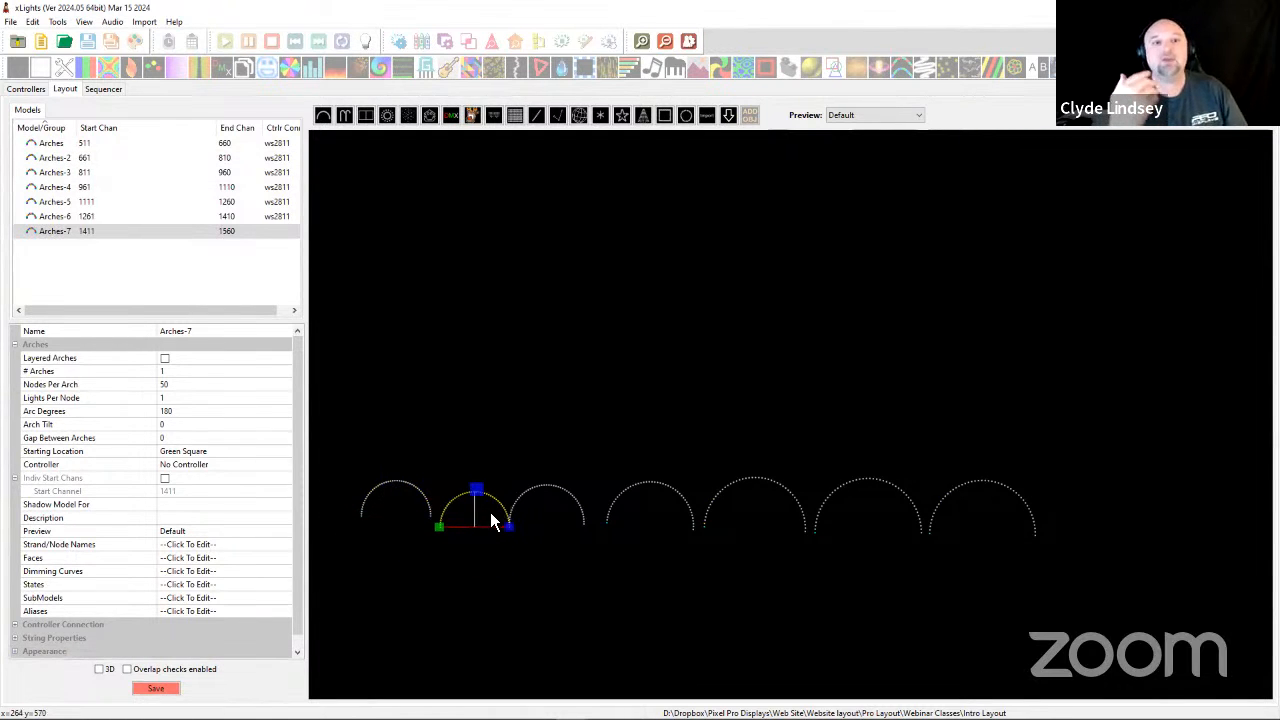
{"action": "left_click", "coordinate": [707, 115]}
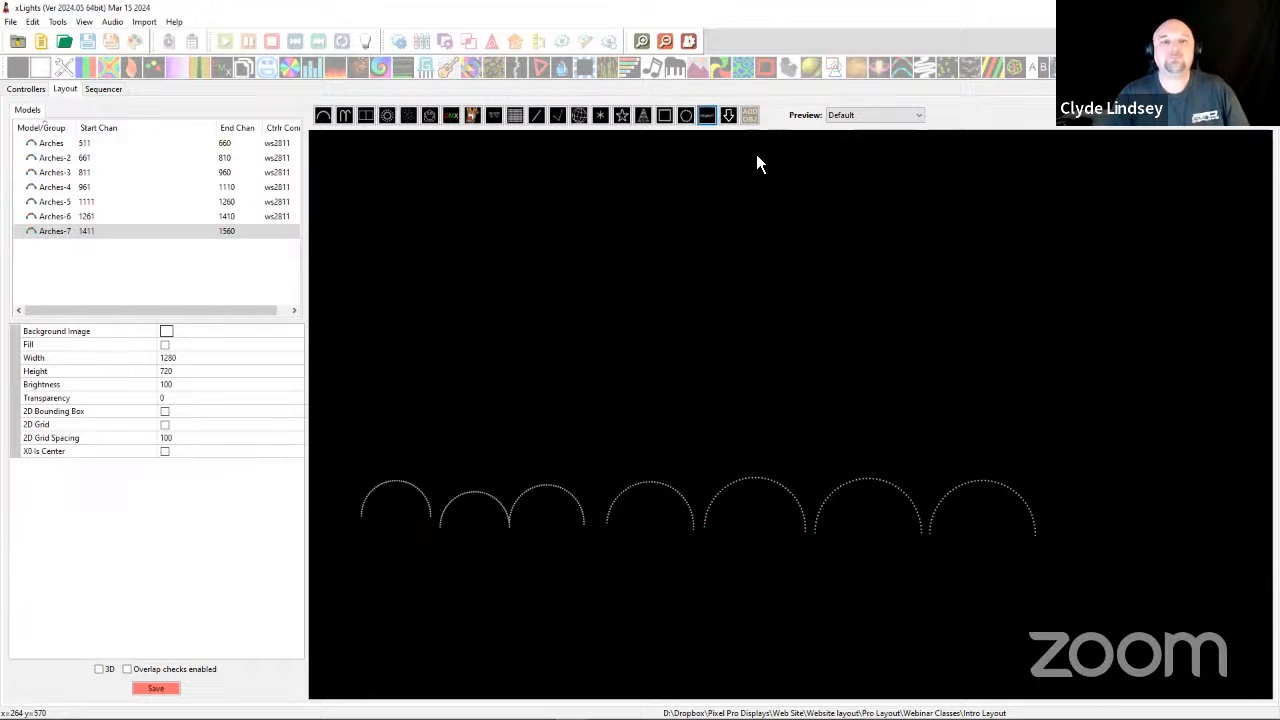
{"action": "left_click", "coordinate": [398, 522]}
{"action": "left_click", "coordinate": [456, 522]}
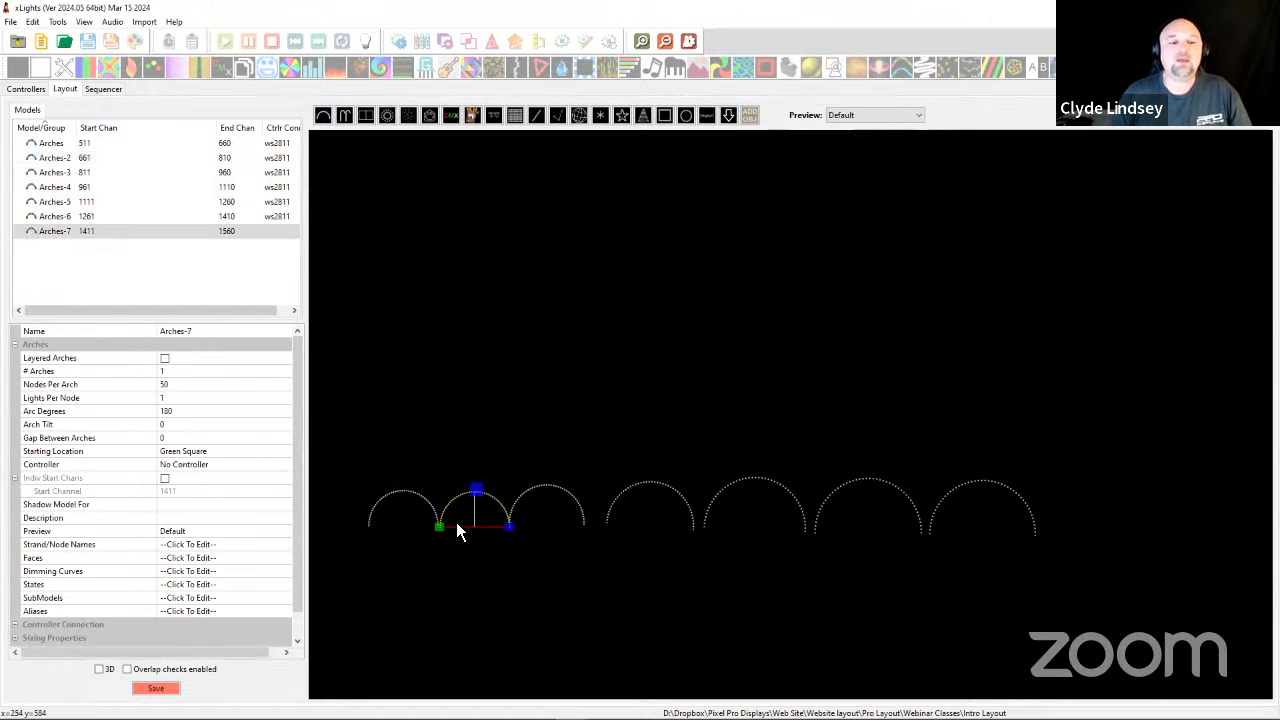
Select all seven arches with the leftmost one as reference and resize them with Match Size.
{"action": "left_click_drag", "start_coordinate": [350, 450], "coordinate": [1058, 590]}
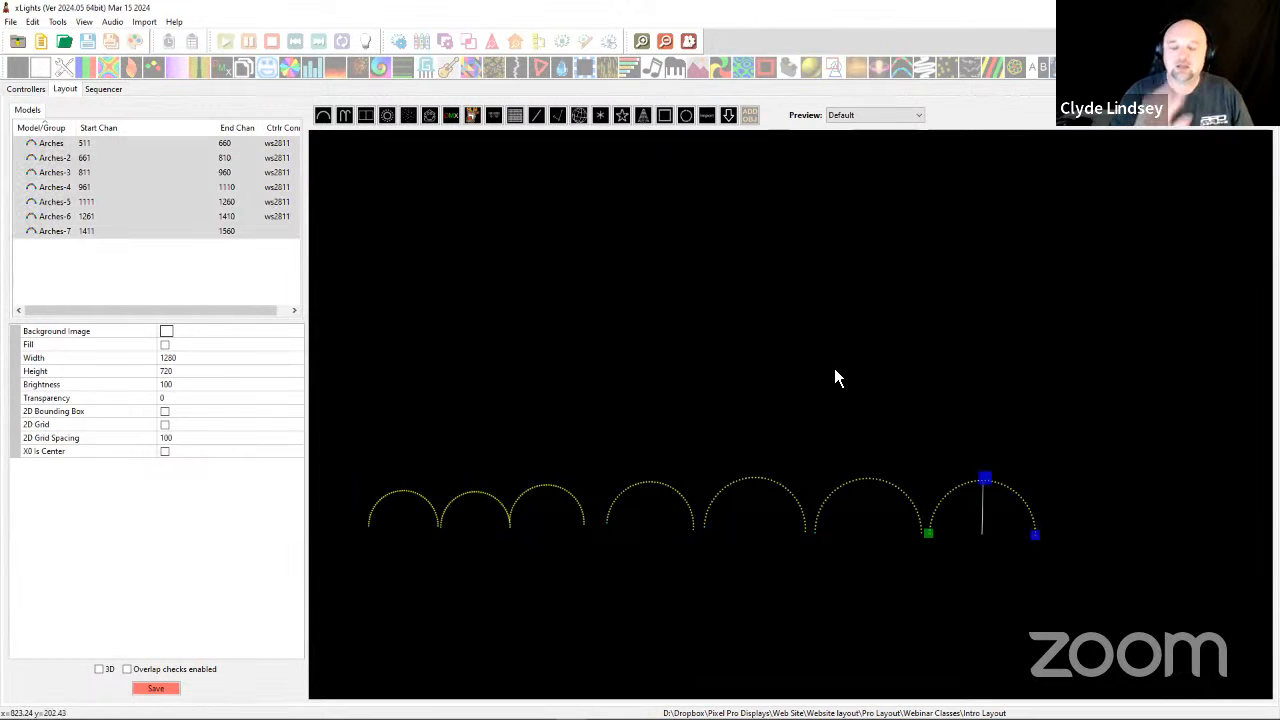
{"action": "left_click", "coordinate": [403, 516]}
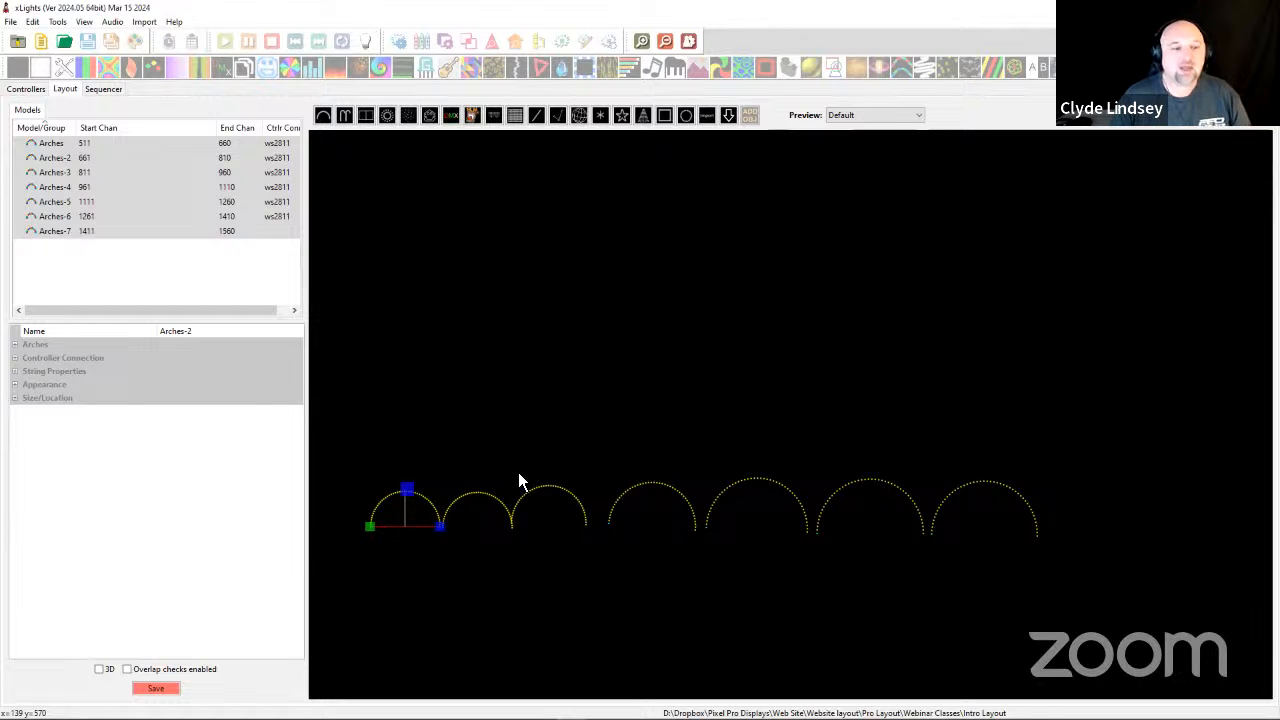
{"action": "right_click", "coordinate": [416, 508]}
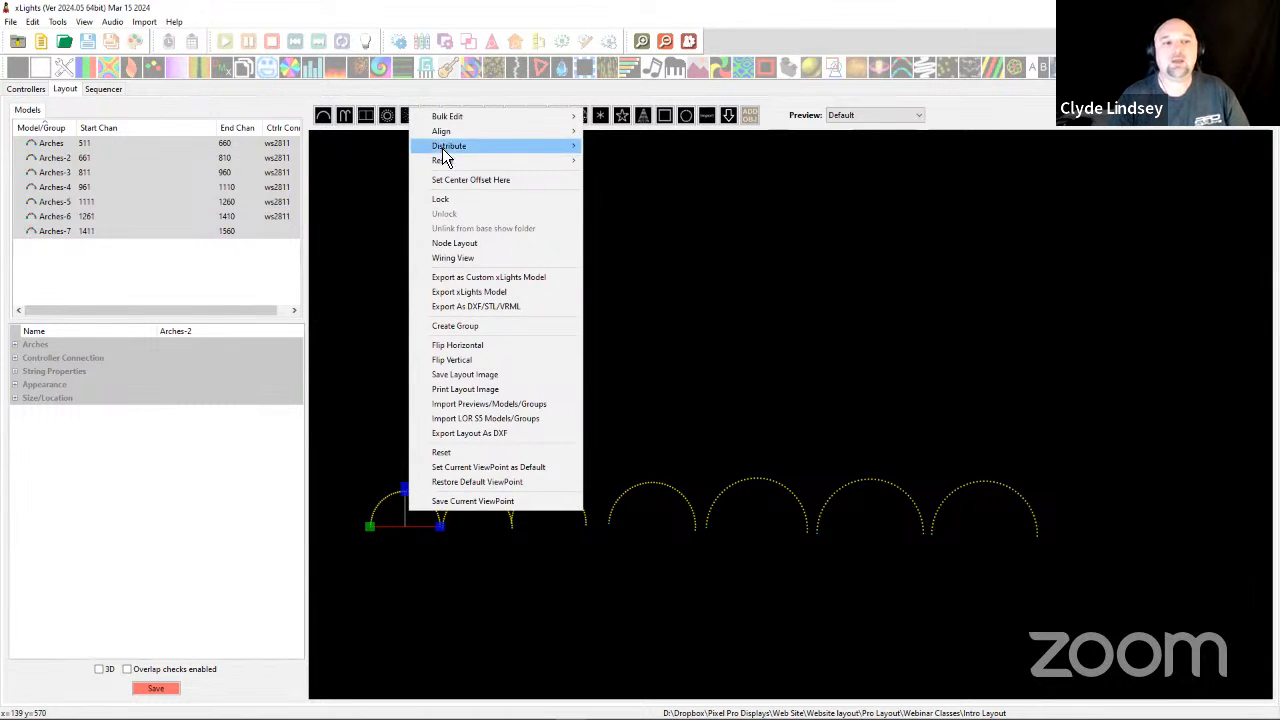
{"action": "mouse_move", "coordinate": [445, 164]}
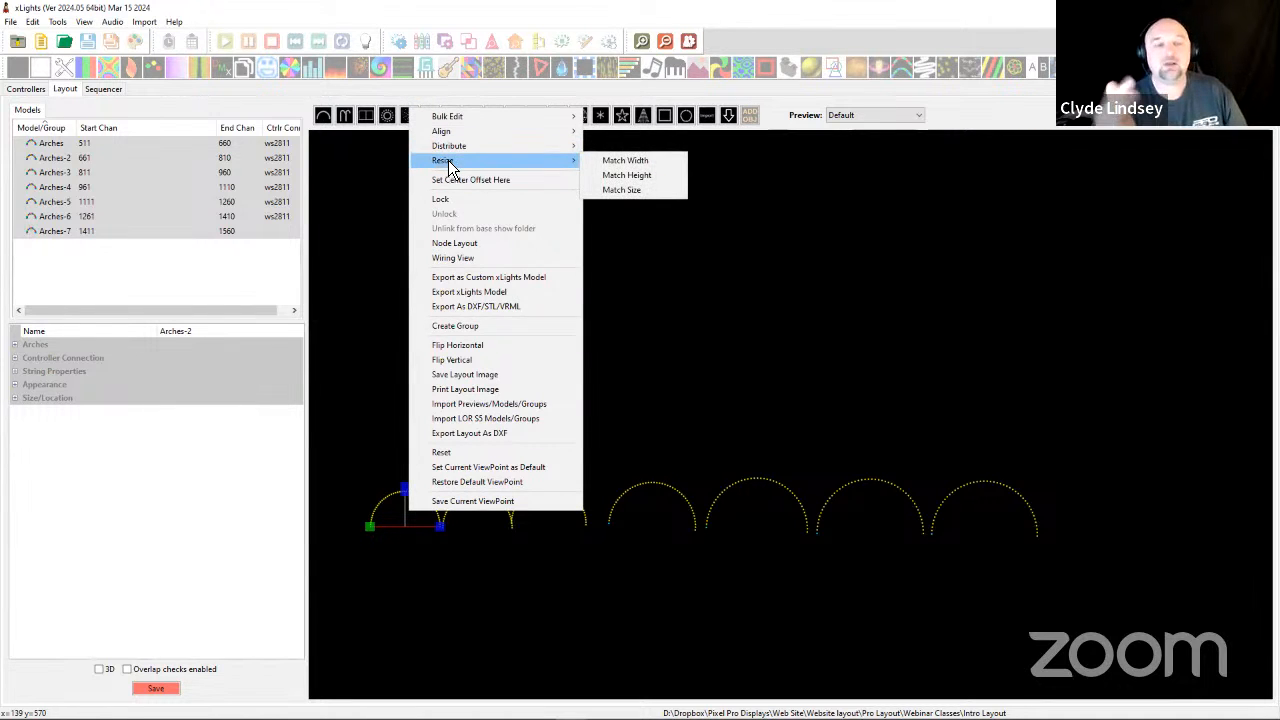
{"action": "left_click", "coordinate": [614, 190]}
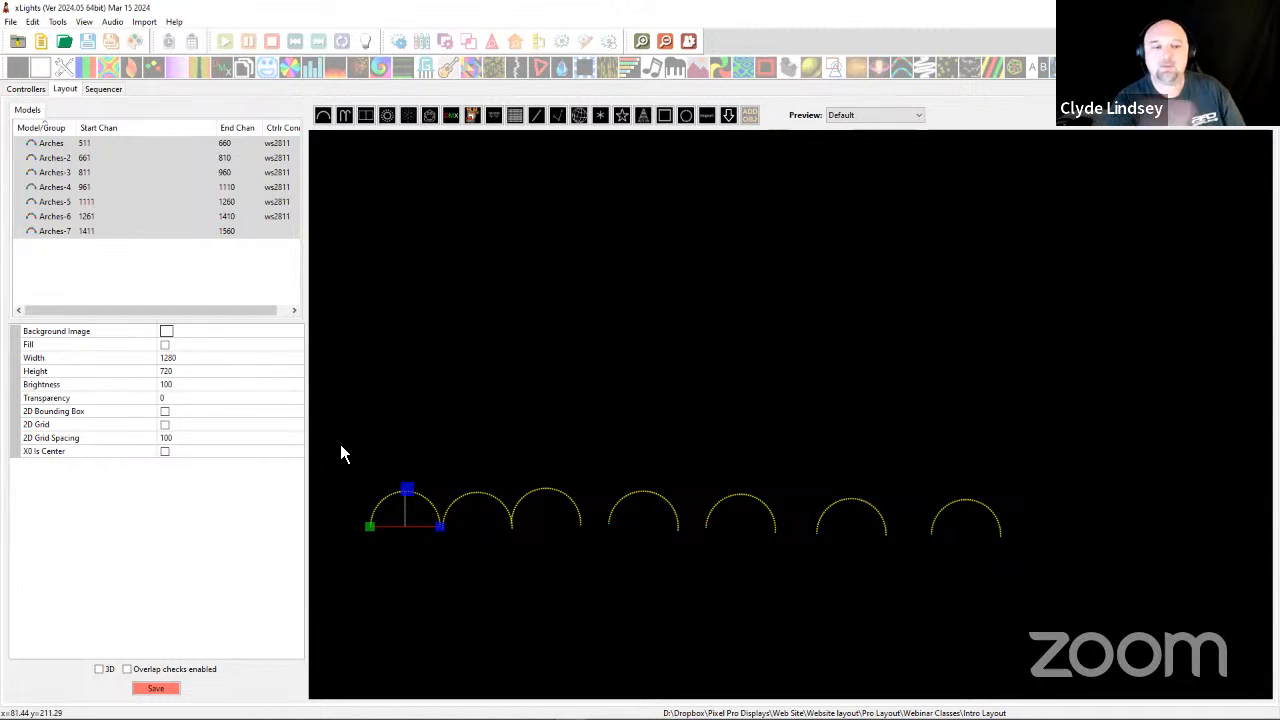
Distribute the seven selected arches evenly along the horizontal and align them level with the leftmost arch.
{"action": "right_click", "coordinate": [406, 504]}
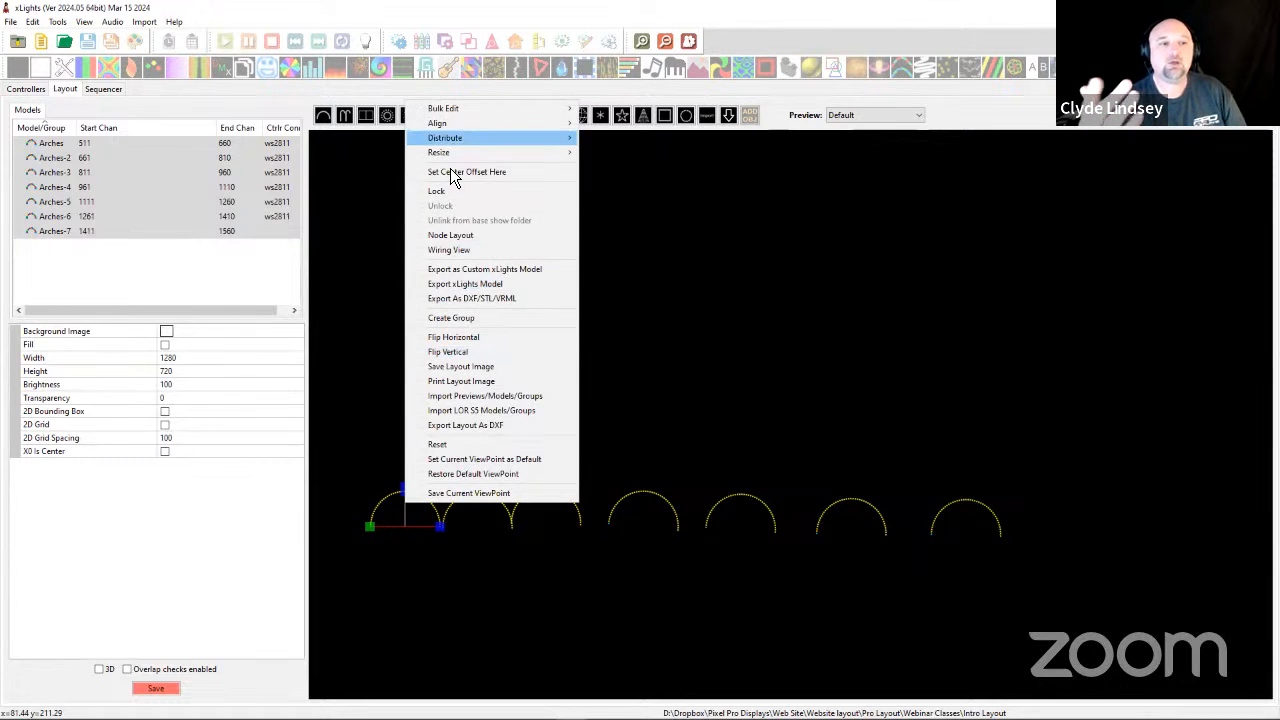
{"action": "mouse_move", "coordinate": [450, 138]}
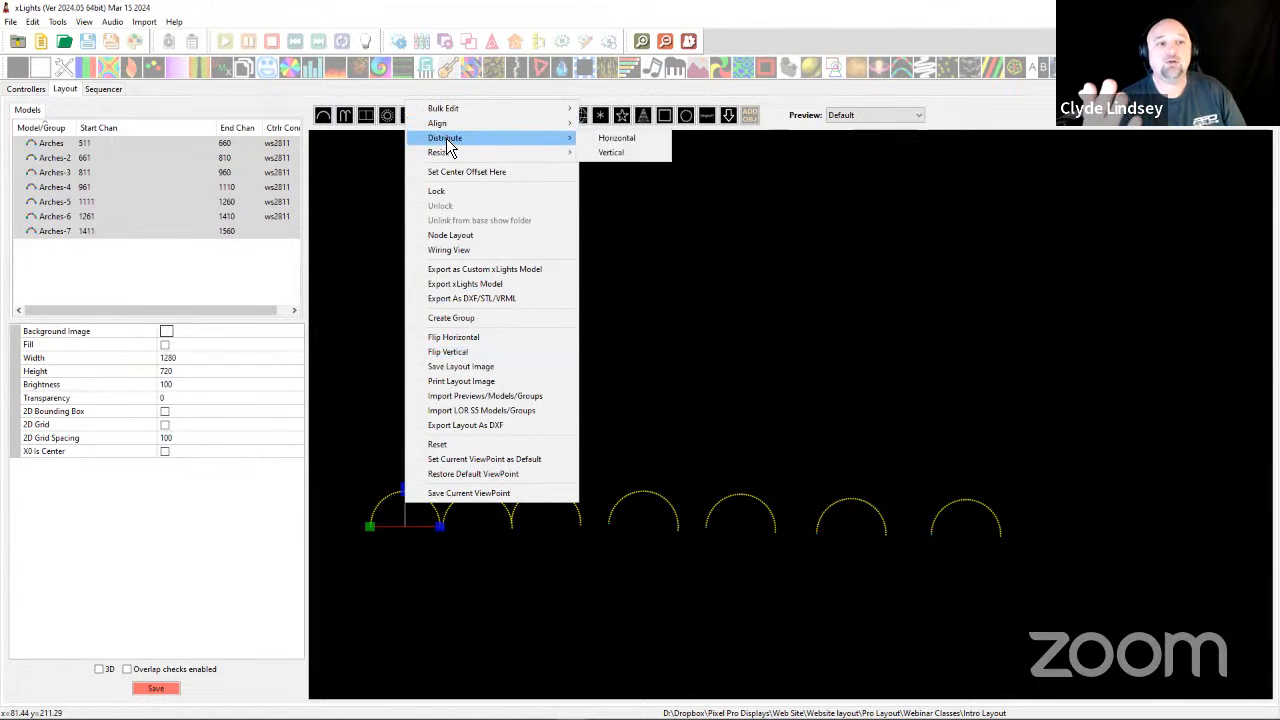
{"action": "left_click", "coordinate": [603, 153]}
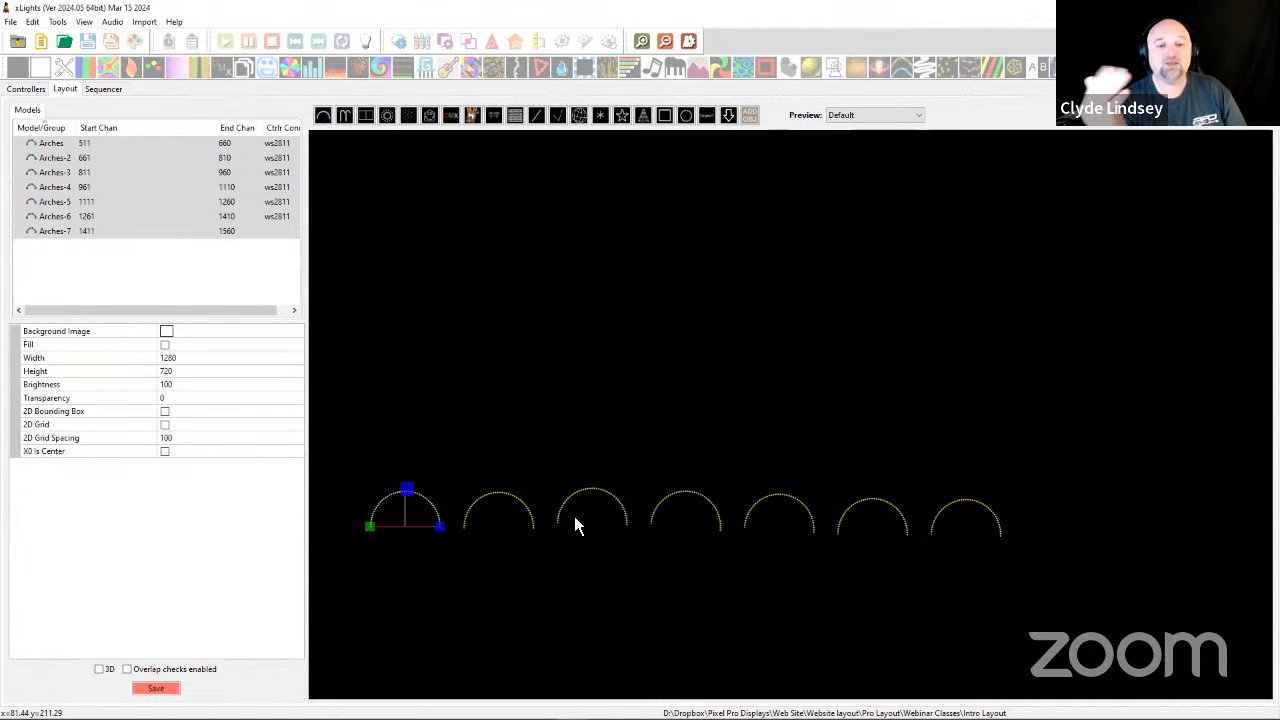
{"action": "right_click", "coordinate": [423, 515]}
{"action": "mouse_move", "coordinate": [480, 134]}
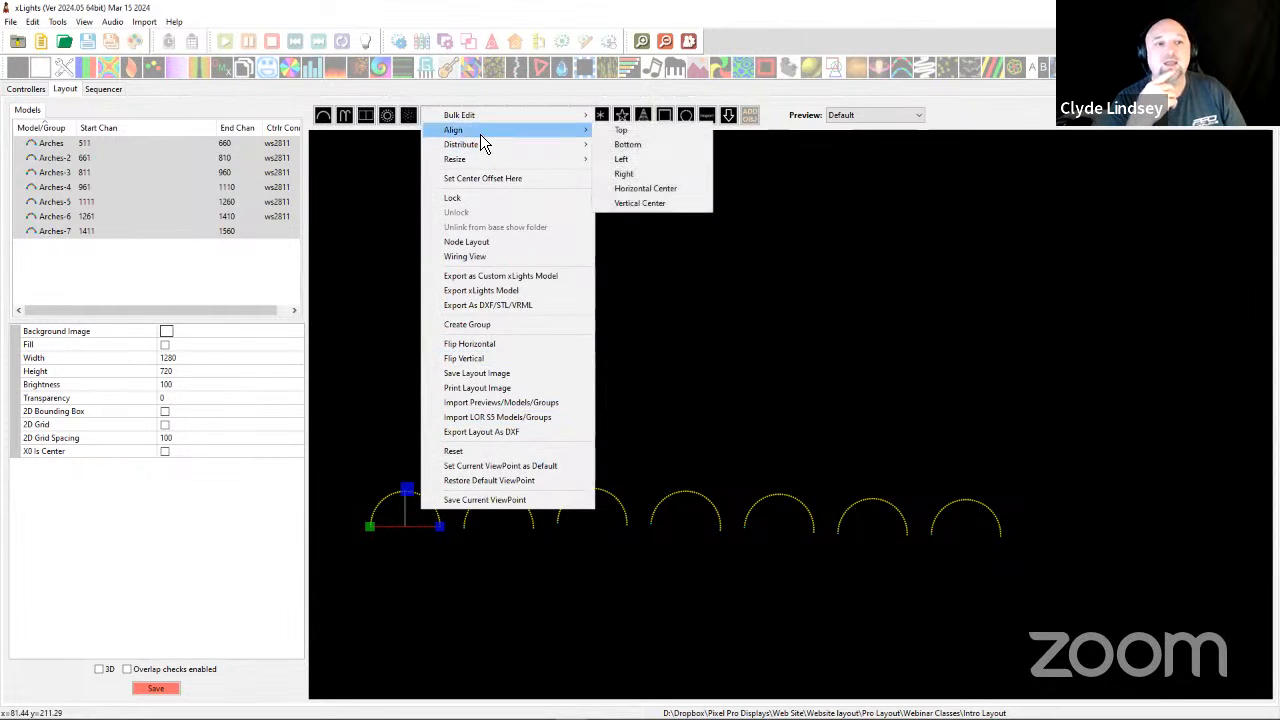
{"action": "left_click", "coordinate": [625, 138]}
Move all seven arches together to the lower edge of the layout, adjust the middle arch's position, and reselect the whole row.
{"action": "left_click_drag", "start_coordinate": [356, 470], "coordinate": [1042, 592]}
{"action": "left_click_drag", "start_coordinate": [686, 528], "coordinate": [689, 686]}
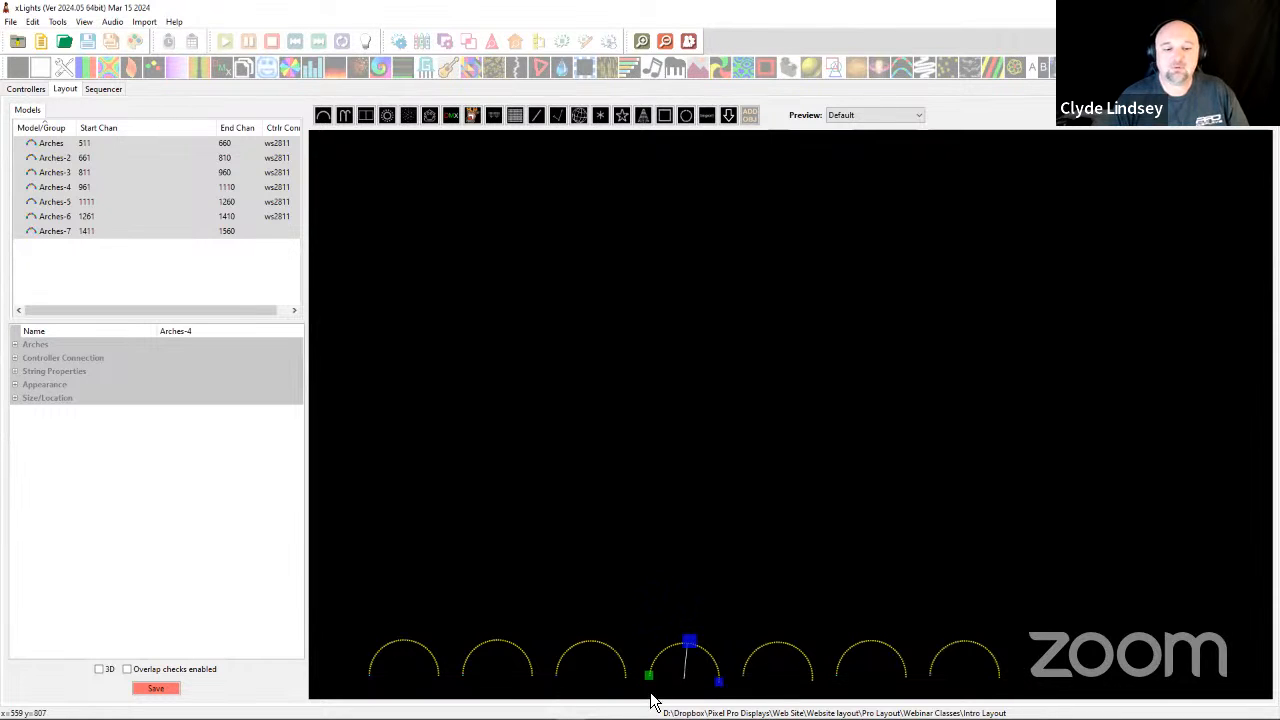
{"action": "left_click_drag", "start_coordinate": [648, 682], "coordinate": [651, 680]}
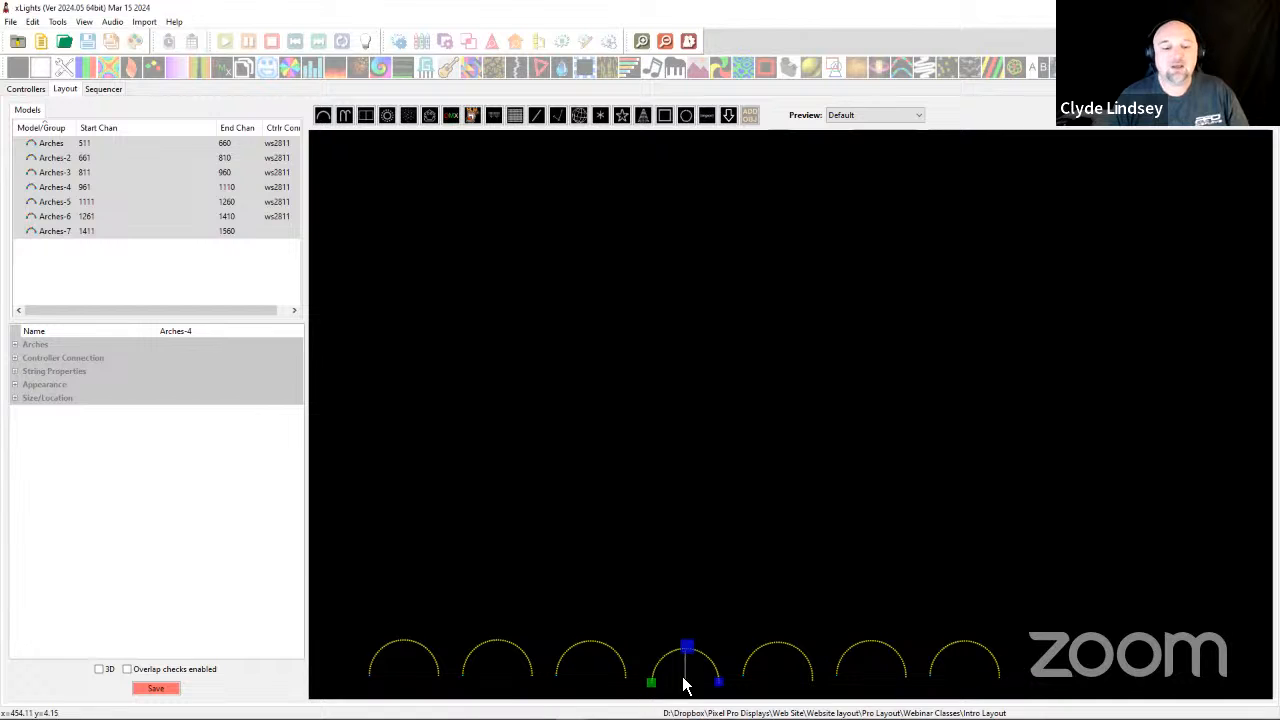
{"action": "left_click", "coordinate": [690, 668]}
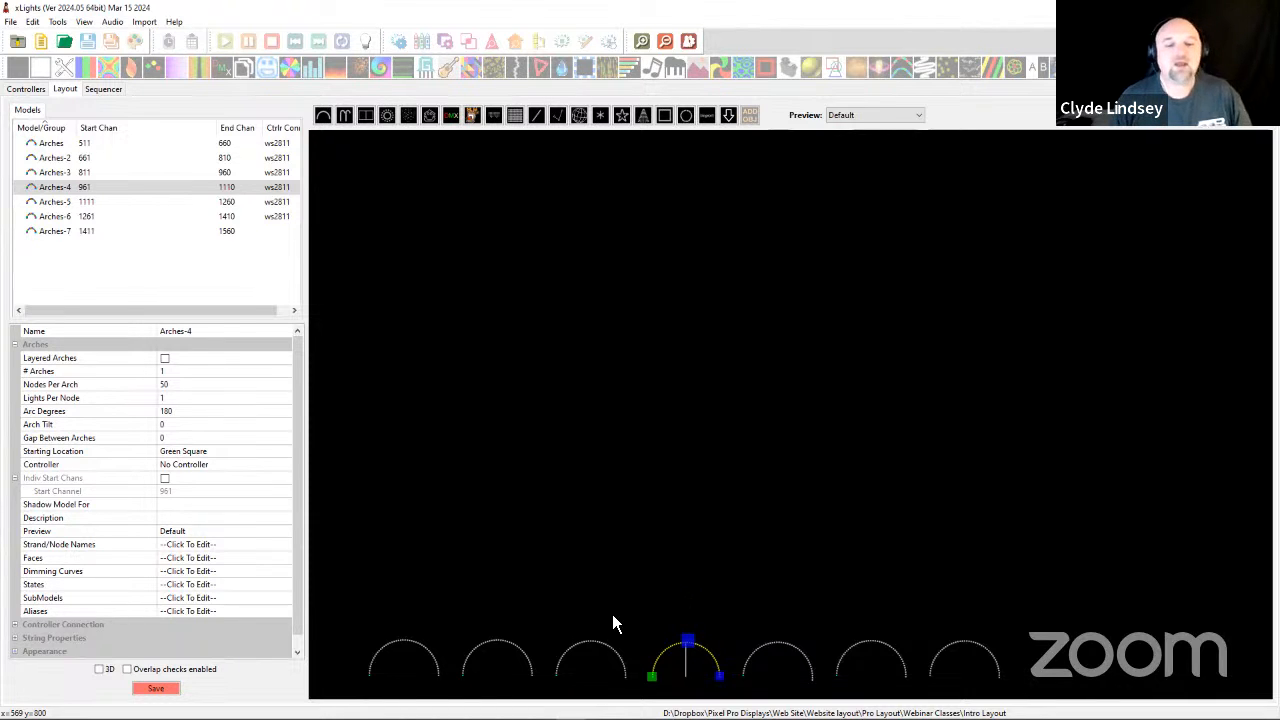
{"action": "left_click_drag", "start_coordinate": [335, 615], "coordinate": [937, 694]}
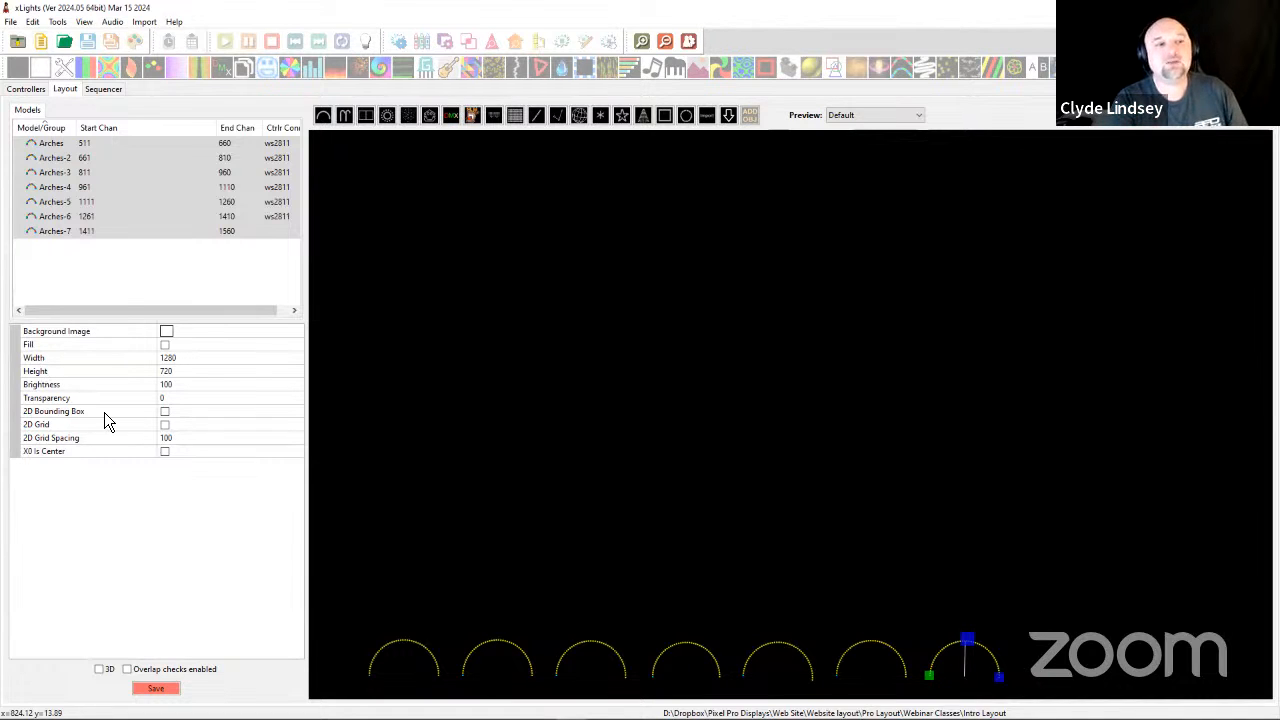
Draw a three-cane Candy Canes model above the arches and shift it slightly up and to the right.
{"action": "left_click", "coordinate": [344, 115]}
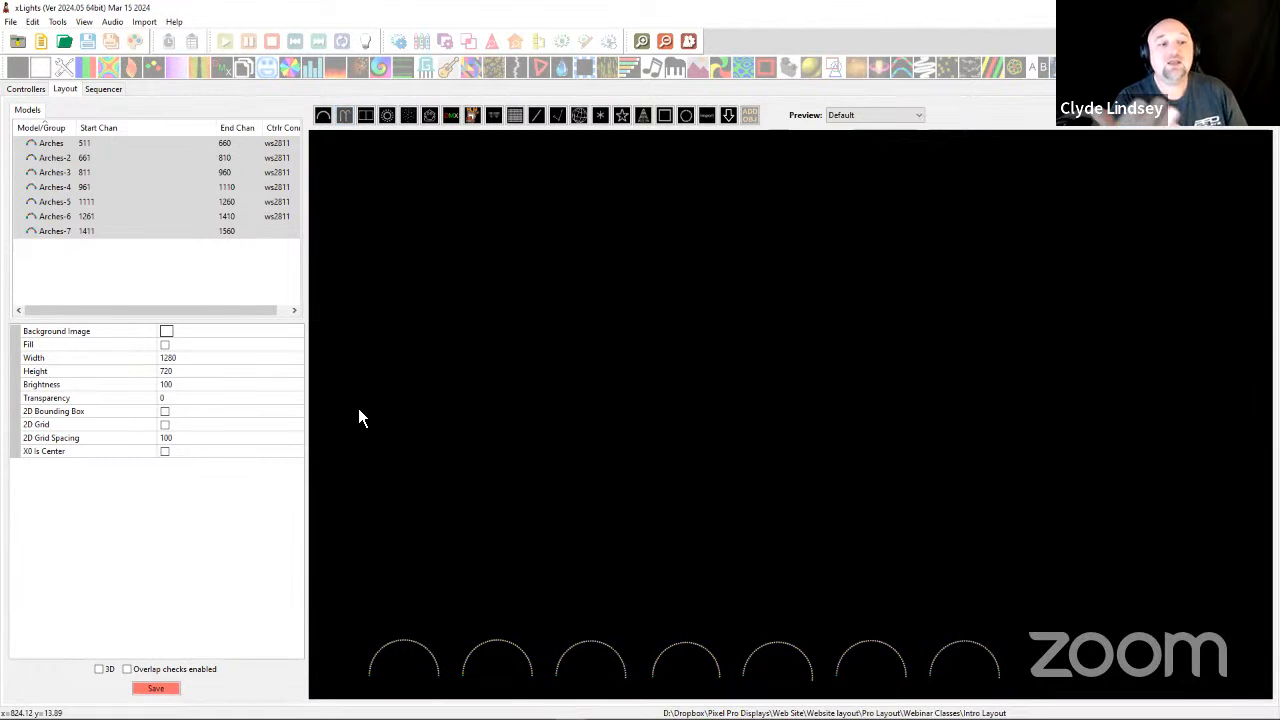
{"action": "left_click_drag", "start_coordinate": [379, 409], "coordinate": [612, 412]}
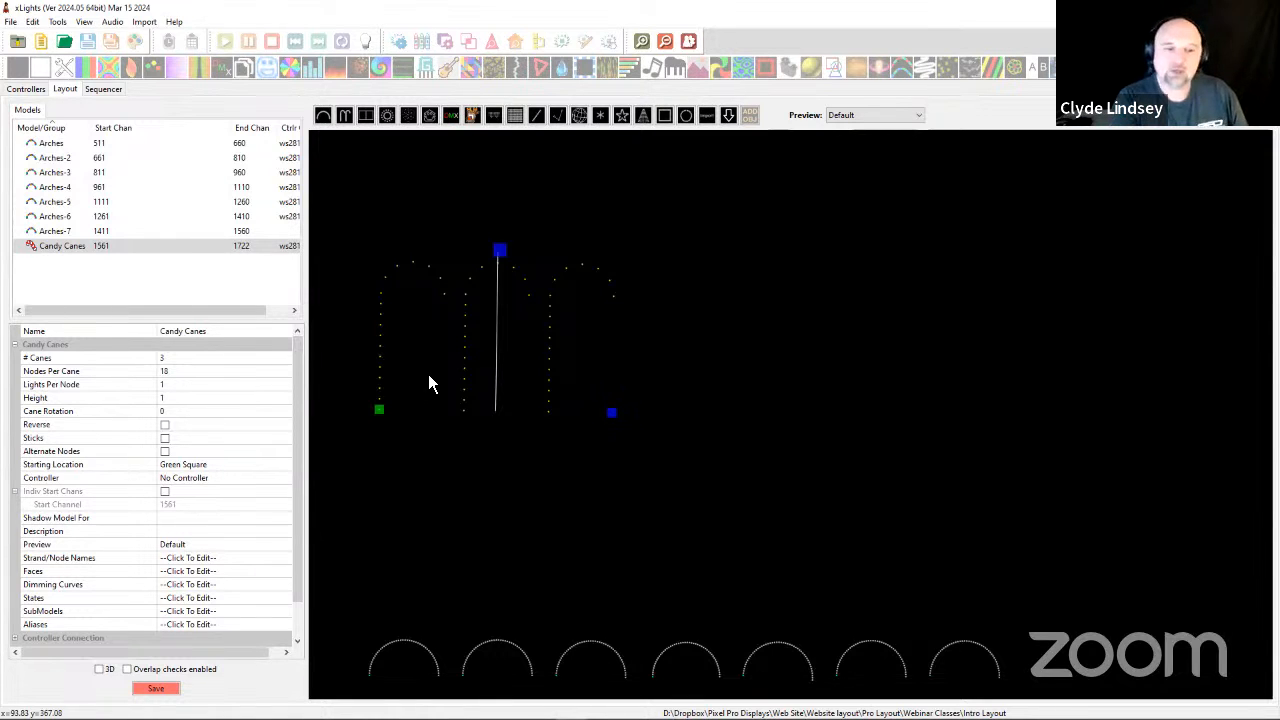
{"action": "left_click_drag", "start_coordinate": [479, 382], "coordinate": [515, 368]}
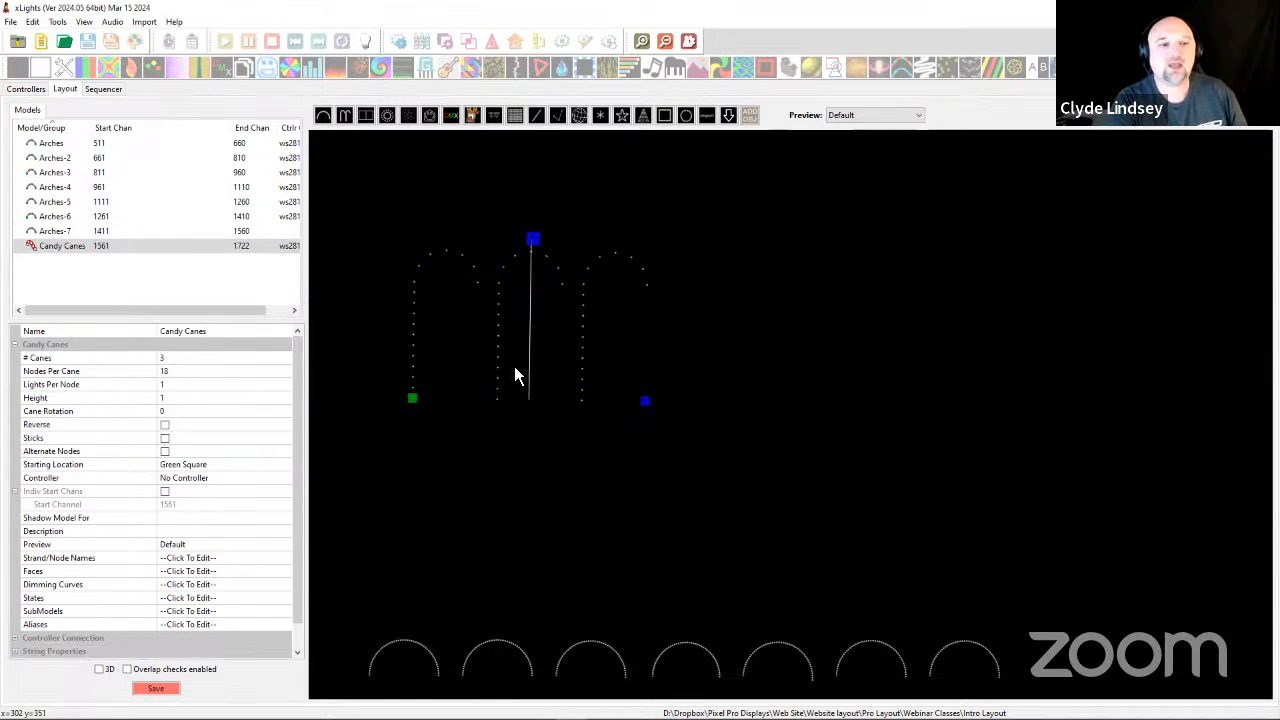
Open the wiring view of the Candy Canes model, enlarge it to examine the node numbering, and close it.
{"action": "right_click", "coordinate": [520, 325]}
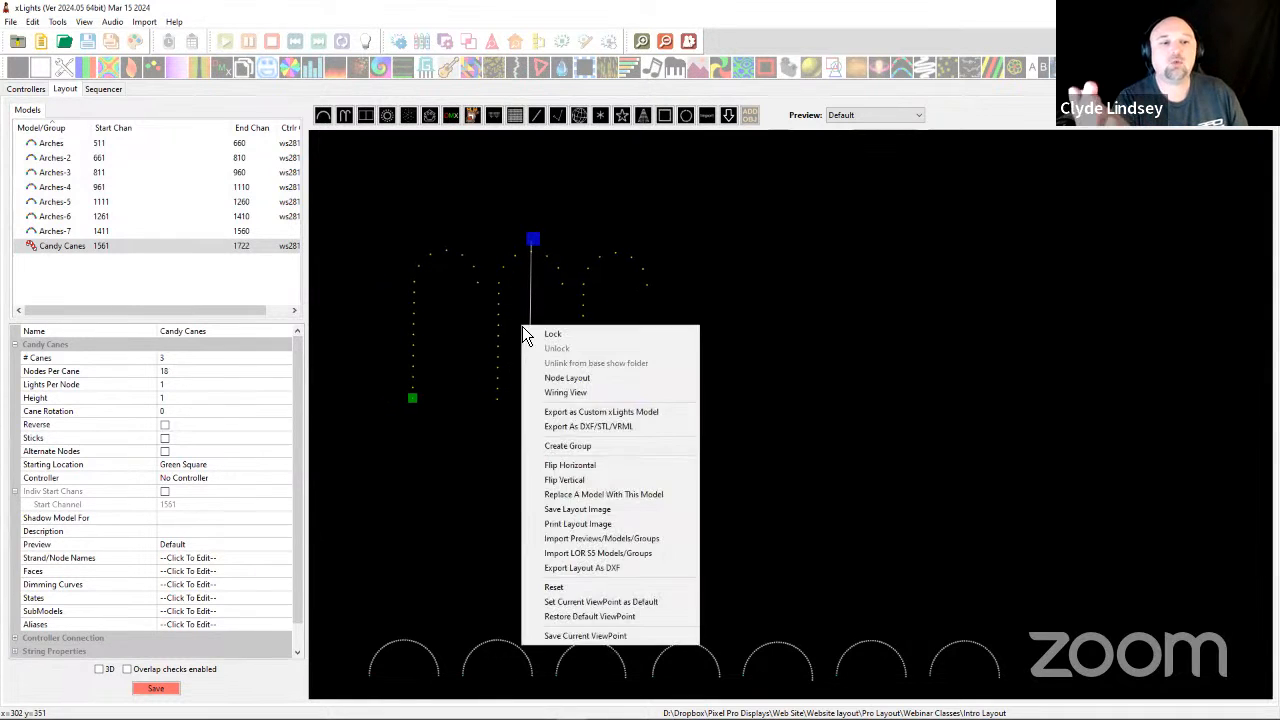
{"action": "left_click", "coordinate": [560, 393]}
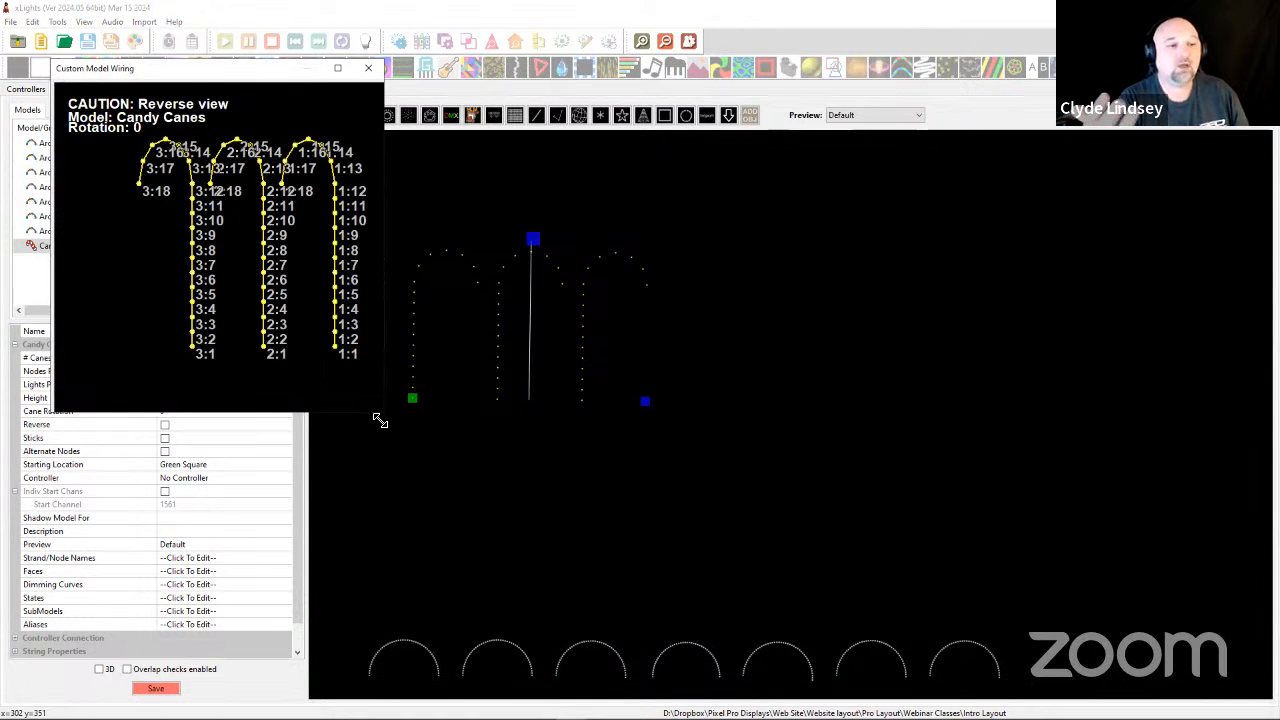
{"action": "left_click_drag", "start_coordinate": [380, 420], "coordinate": [1120, 636]}
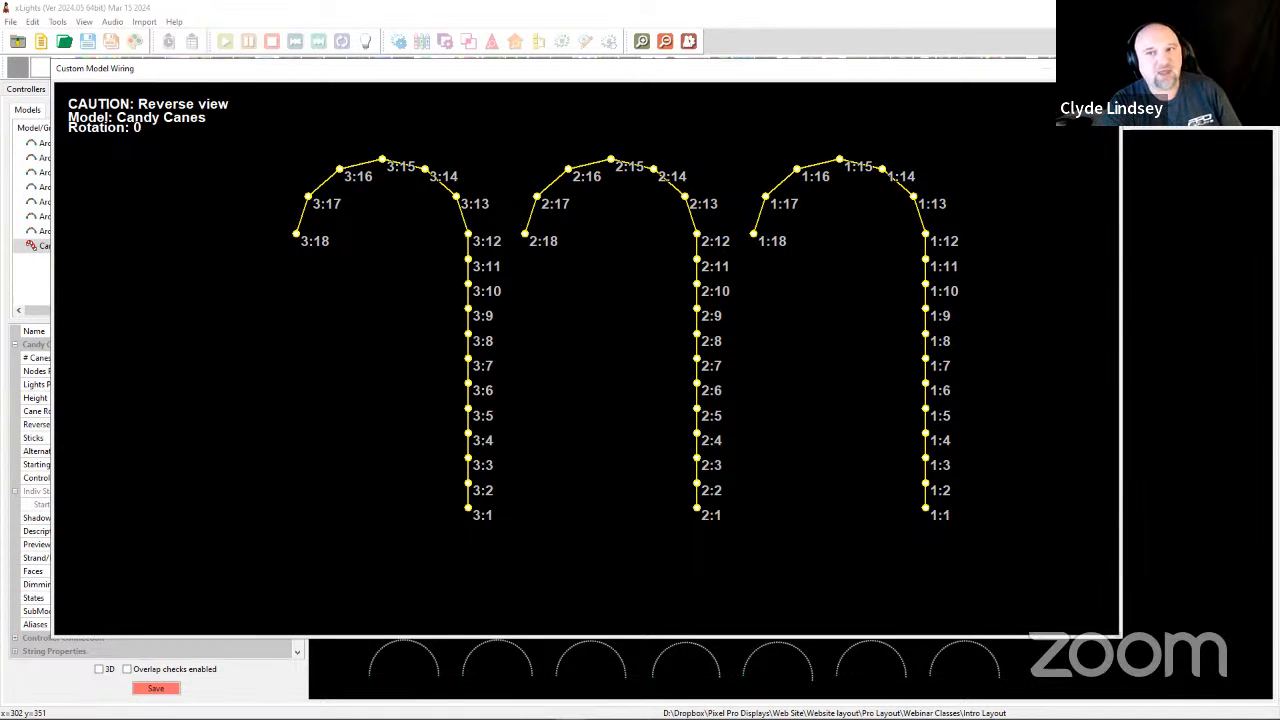
{"action": "left_click", "coordinate": [1107, 68]}
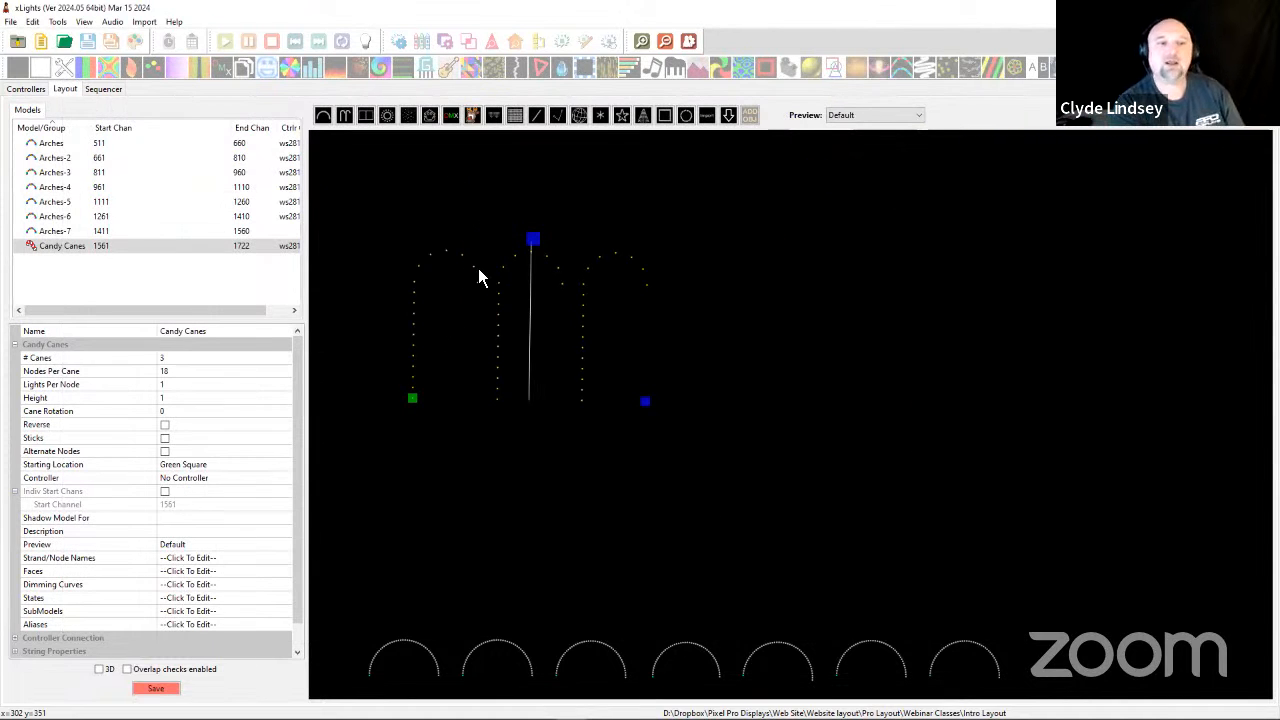
Reopen the Candy Canes wiring view beside the model, examine its export and display options, and close it.
{"action": "right_click", "coordinate": [499, 298]}
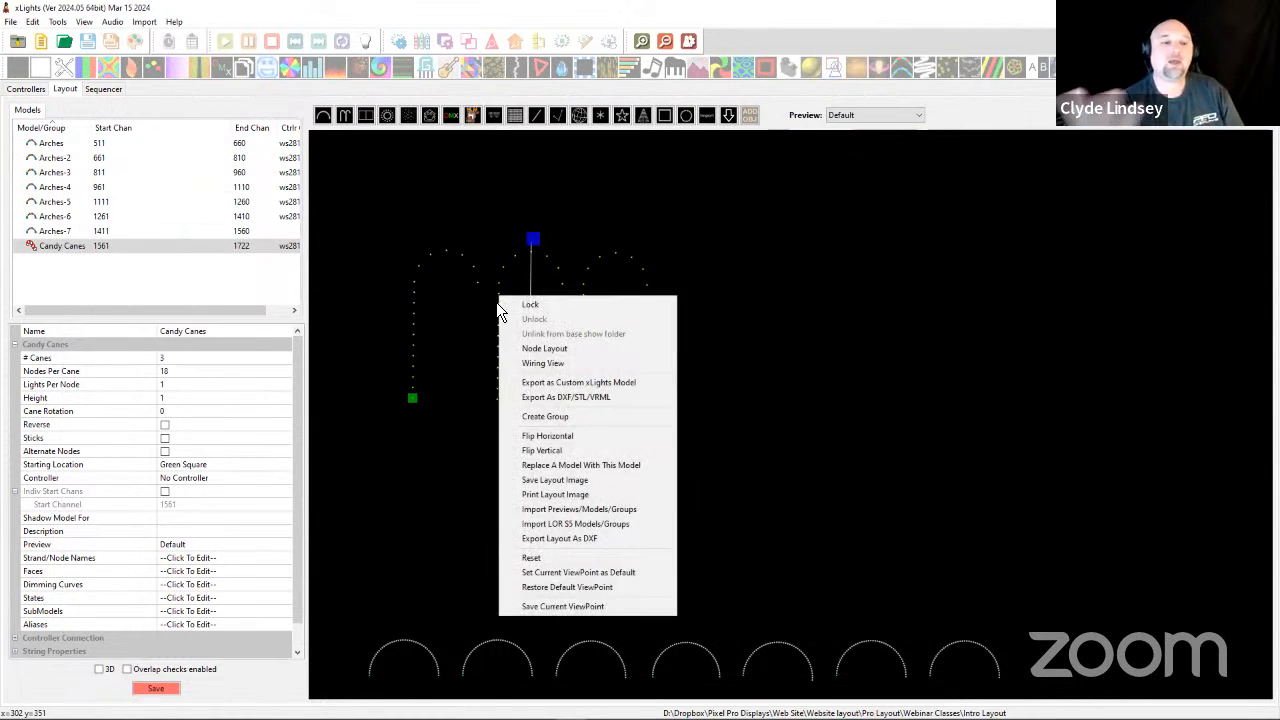
{"action": "left_click", "coordinate": [532, 365]}
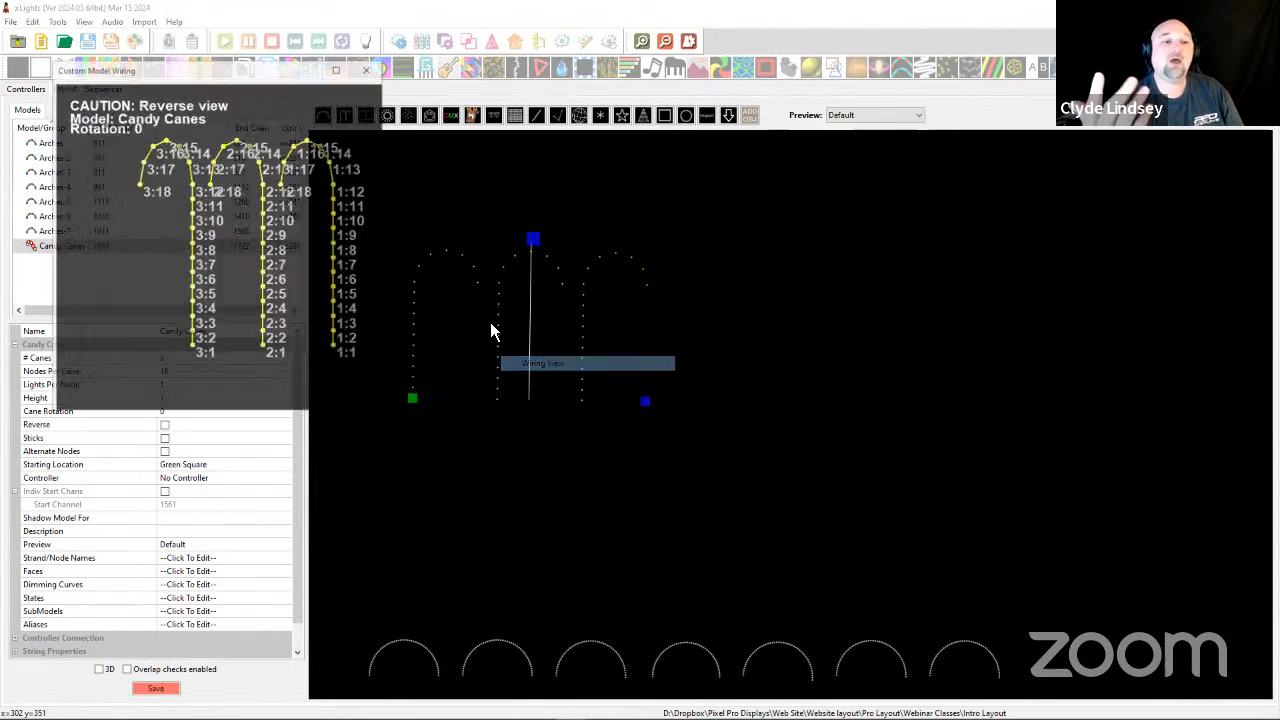
{"action": "left_click_drag", "start_coordinate": [238, 74], "coordinate": [987, 167]}
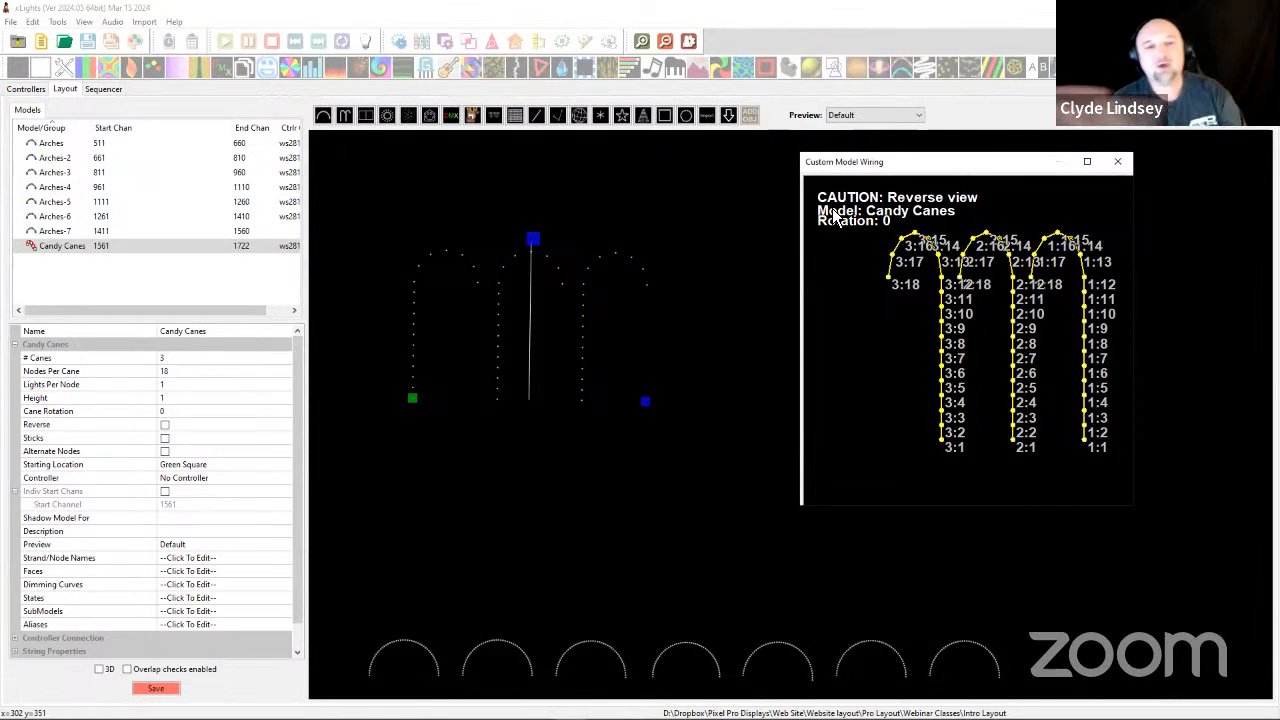
{"action": "right_click", "coordinate": [831, 299]}
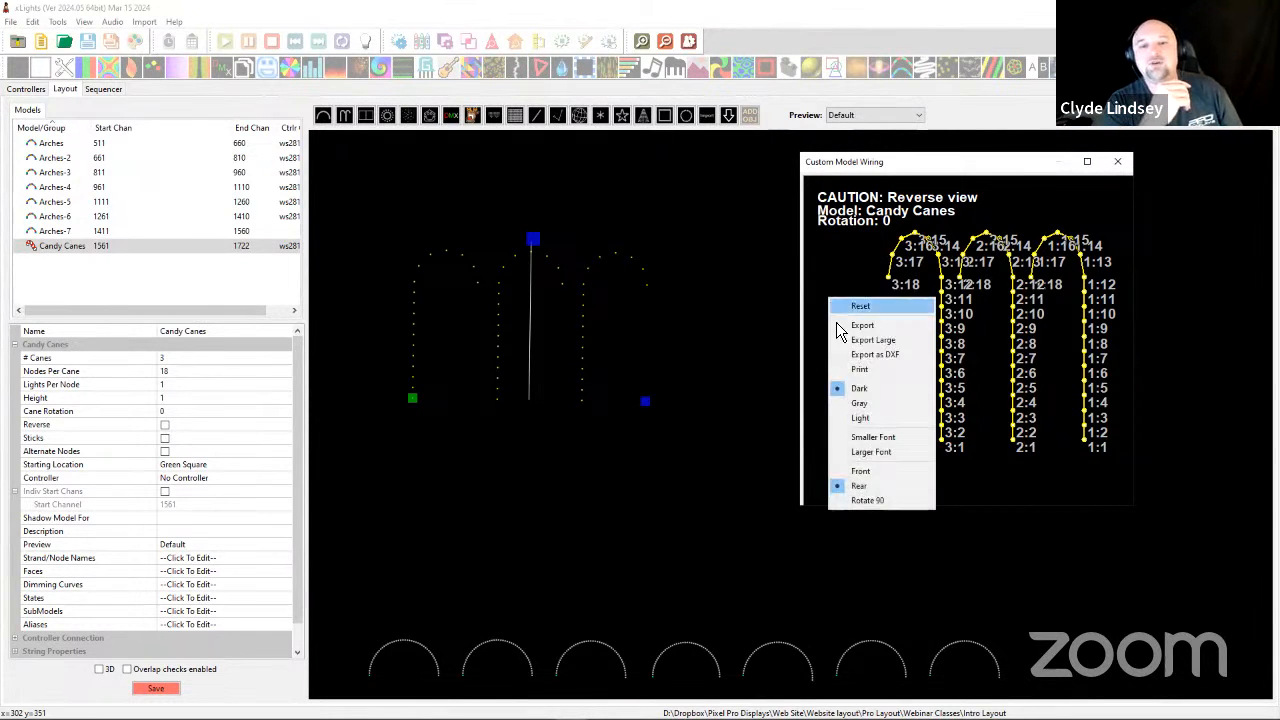
{"action": "left_click", "coordinate": [1117, 161]}
Shift the Candy Canes model to the right and set its number of canes to 1.
{"action": "right_click", "coordinate": [538, 332]}
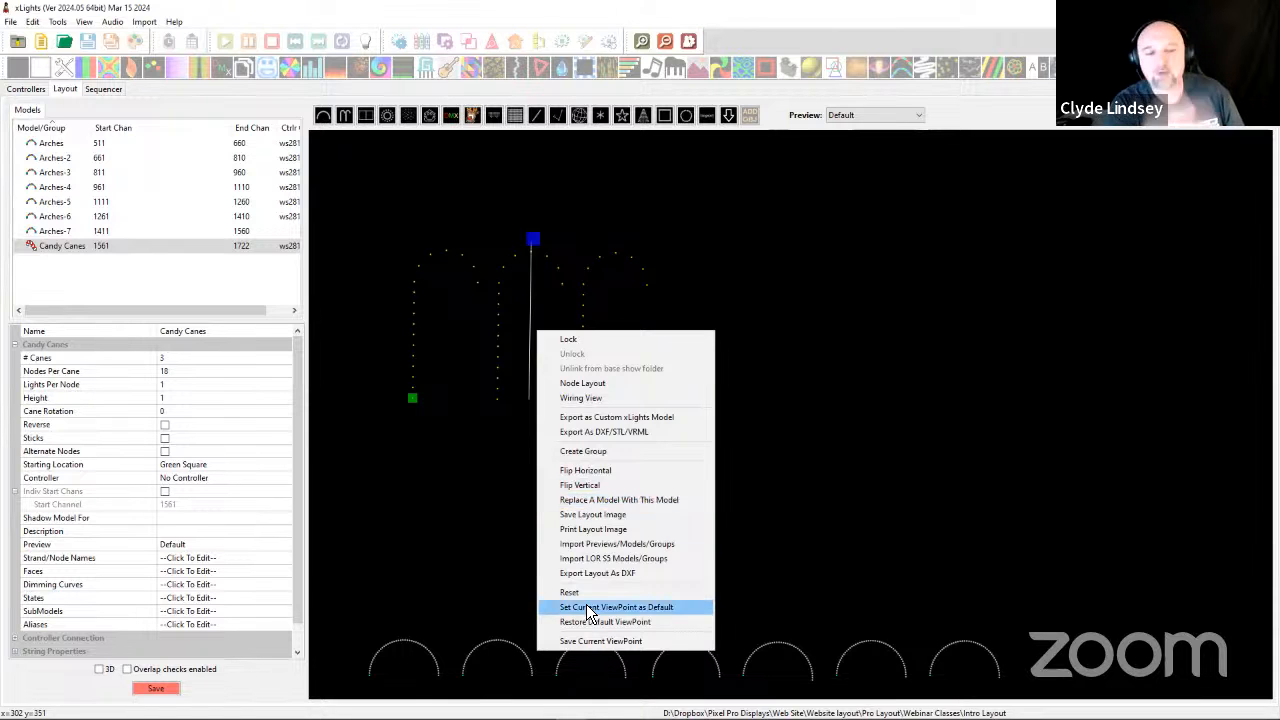
{"action": "left_click", "coordinate": [470, 512]}
{"action": "left_click_drag", "start_coordinate": [471, 314], "coordinate": [528, 314]}
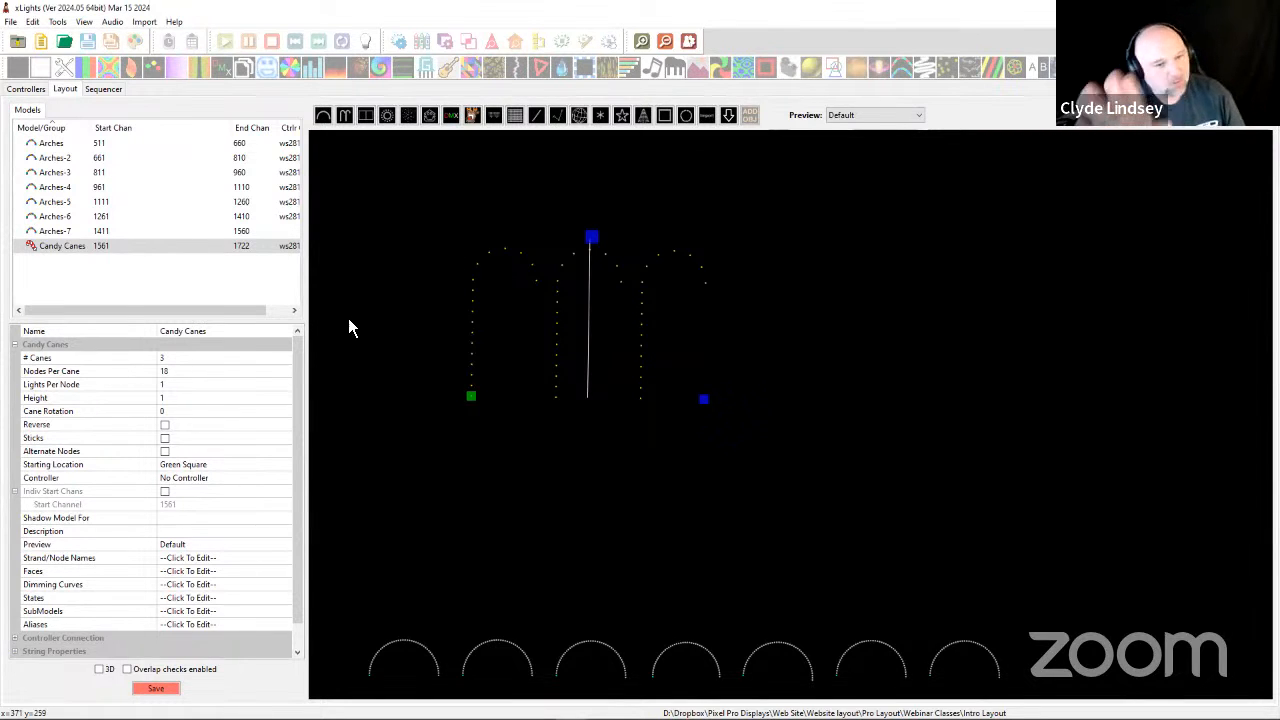
{"action": "left_click", "coordinate": [190, 358]}
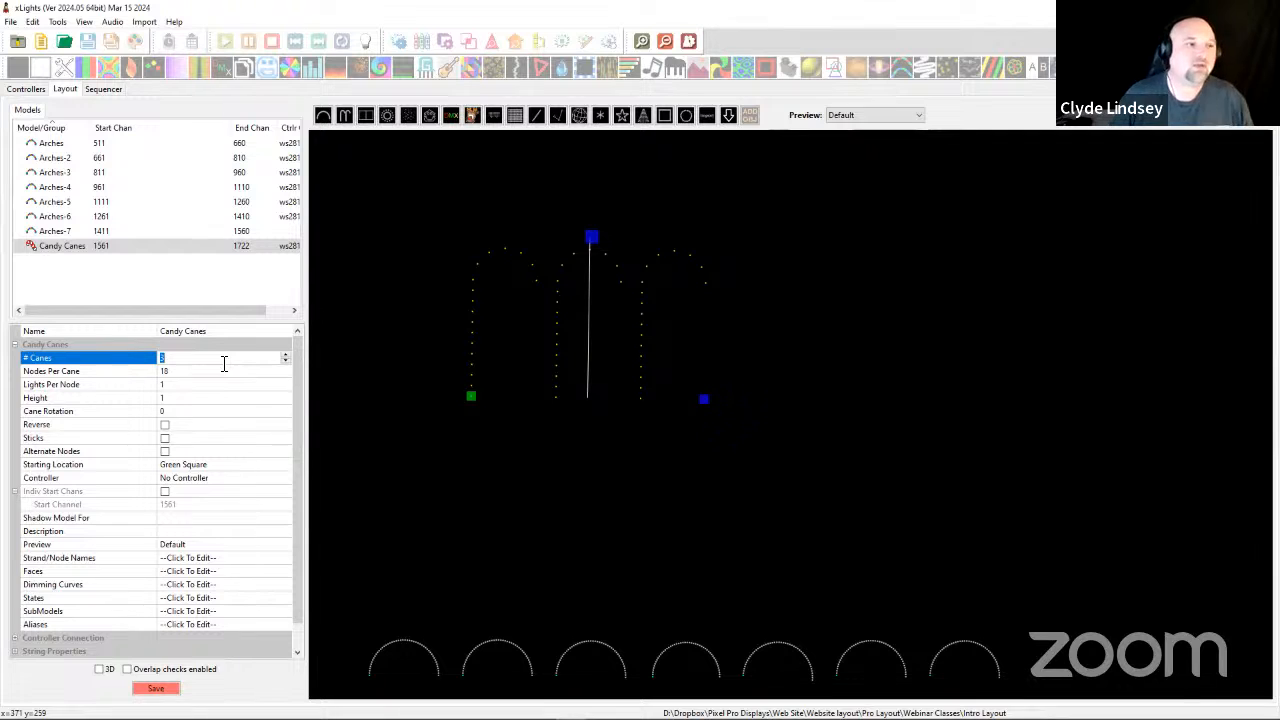
{"action": "type", "text": "1"}
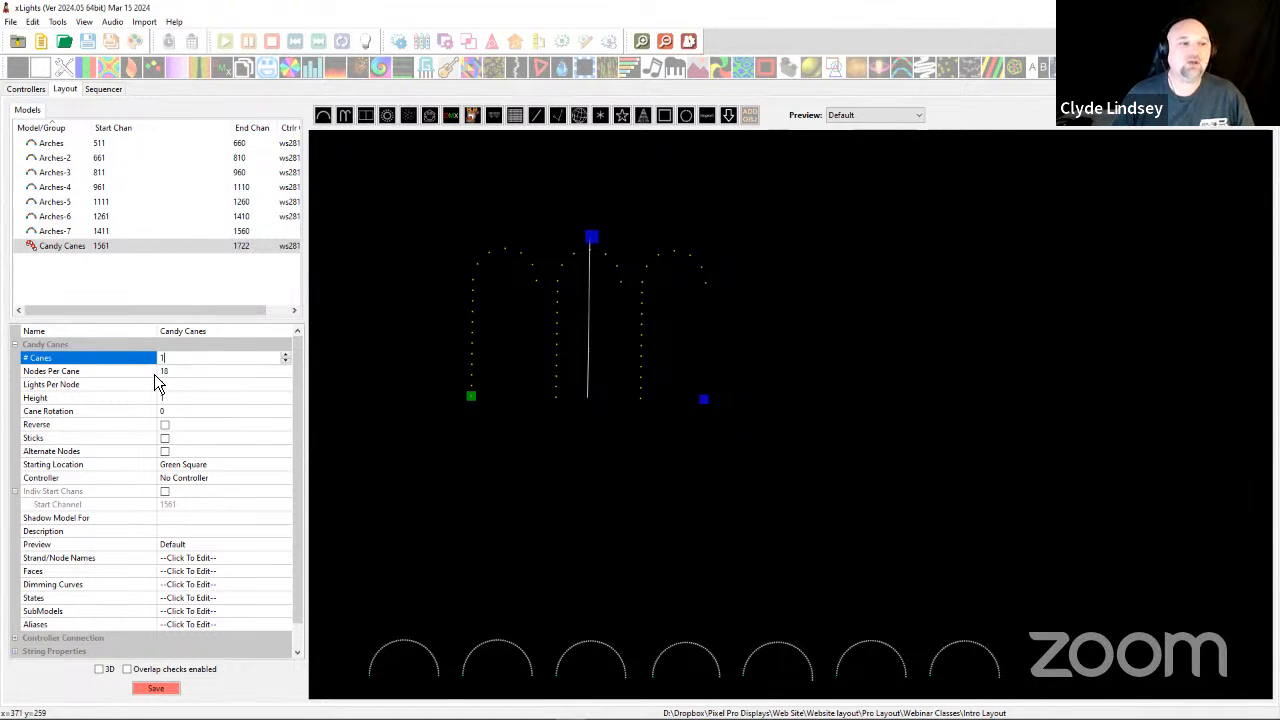
{"action": "left_click", "coordinate": [180, 374]}
Shrink the single candy cane and place it just above the left end of the arch row.
{"action": "scroll", "coordinate": [523, 357], "scroll_direction": "down", "scroll_amount": 8}
{"action": "left_click_drag", "start_coordinate": [516, 262], "coordinate": [512, 354]}
{"action": "left_click", "coordinate": [492, 342]}
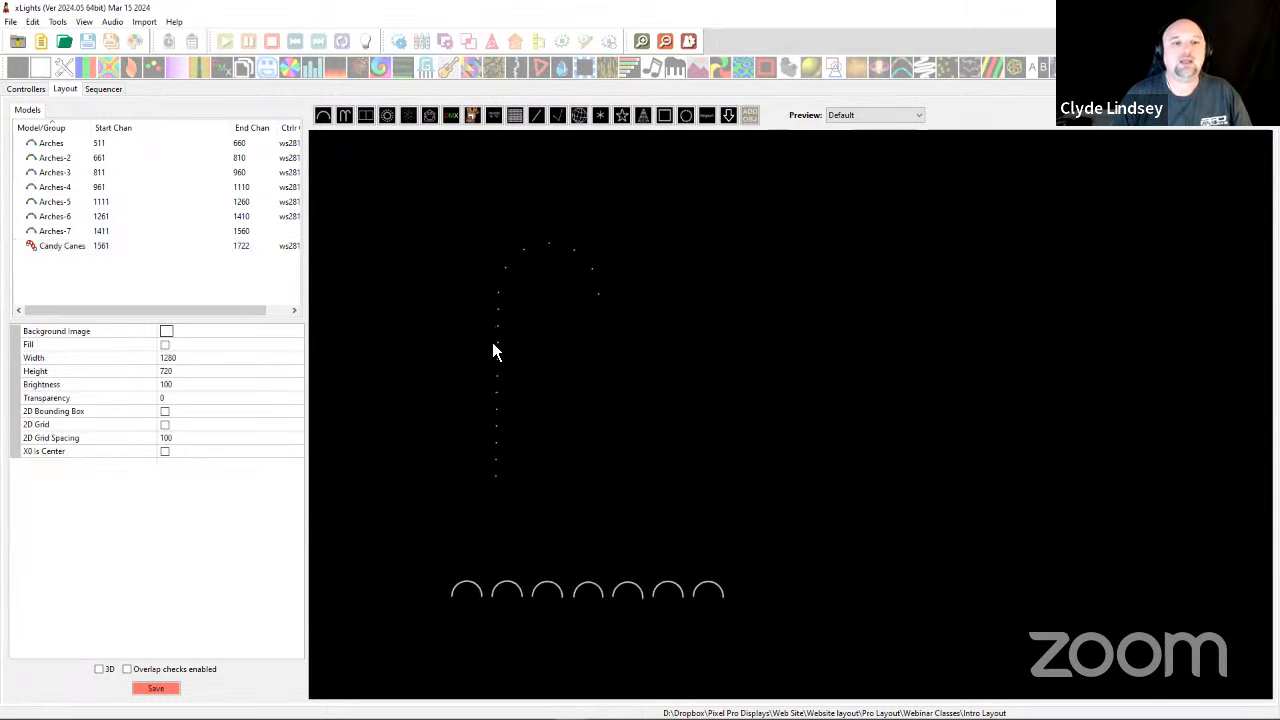
{"action": "left_click", "coordinate": [500, 341]}
{"action": "left_click_drag", "start_coordinate": [598, 480], "coordinate": [462, 533]}
{"action": "scroll", "coordinate": [491, 478], "scroll_direction": "up", "scroll_amount": 8}
{"action": "scroll", "coordinate": [493, 490], "scroll_direction": "down", "scroll_amount": 1}
Set the candy cane's nodes per cane to 30.
{"action": "left_click", "coordinate": [165, 371]}
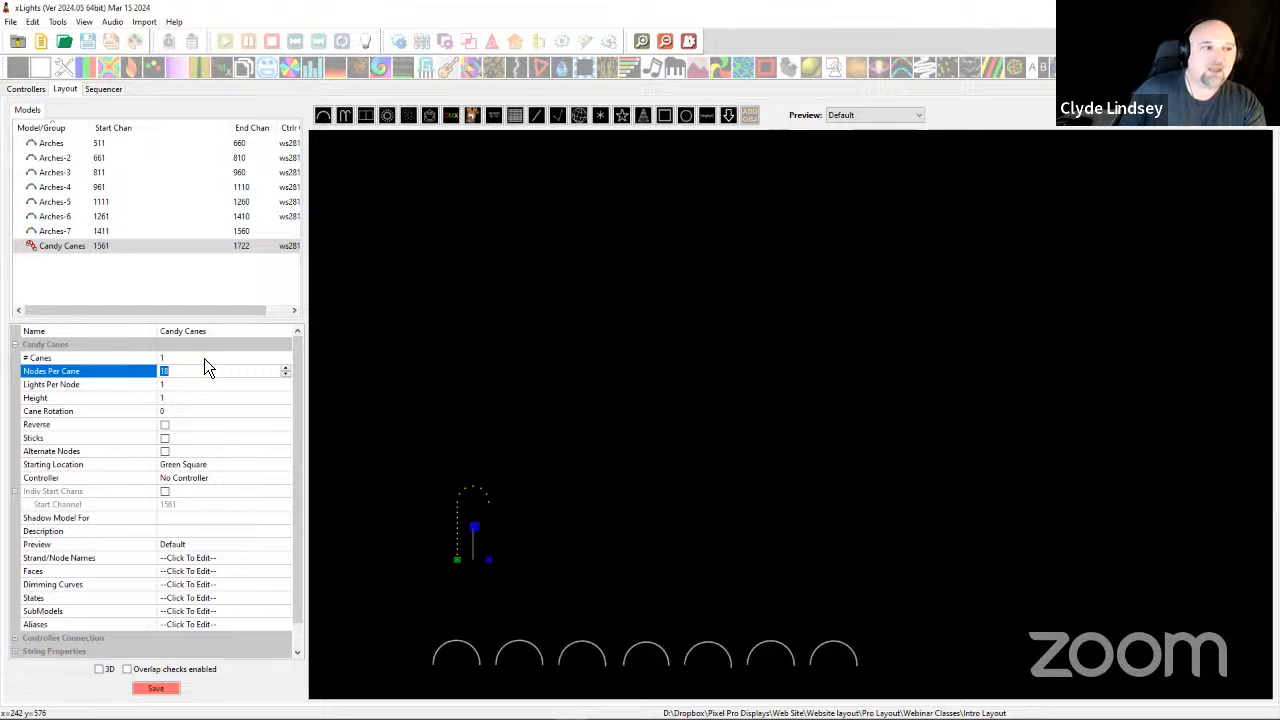
{"action": "type", "text": "30"}
{"action": "key", "text": "Tab"}
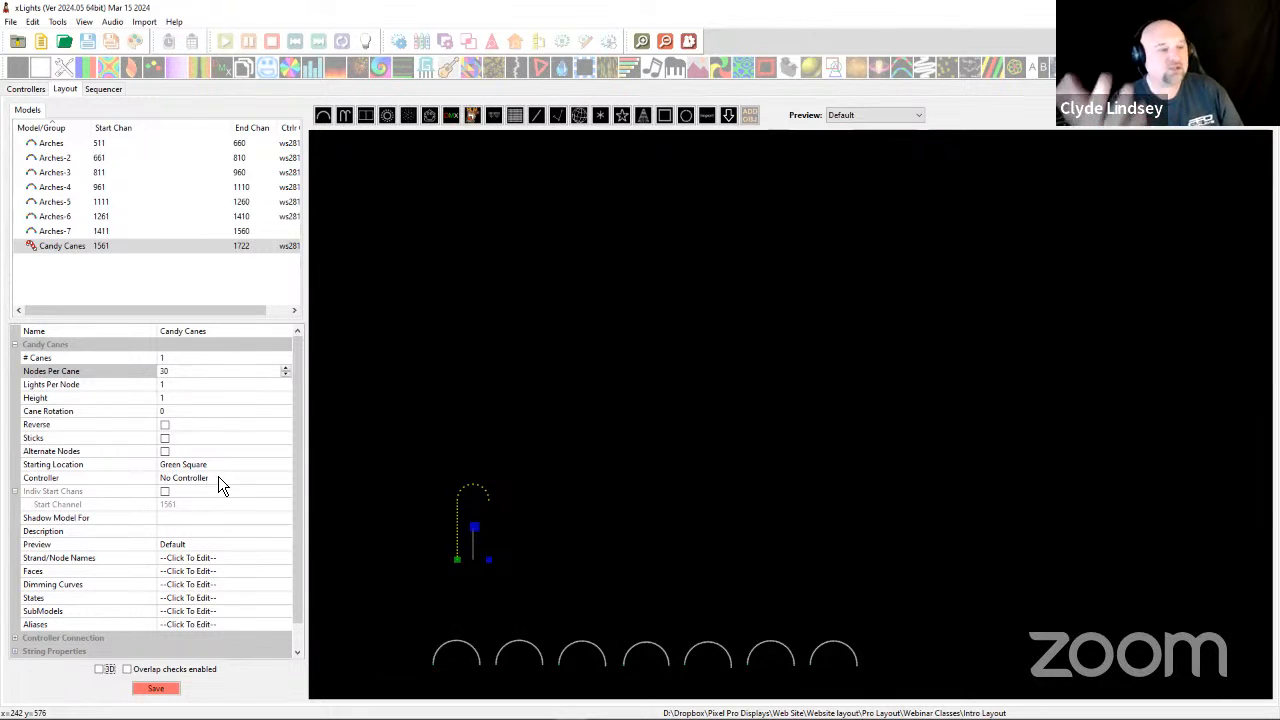
Raise the candy cane's height to 1.8.
{"action": "left_click", "coordinate": [184, 384]}
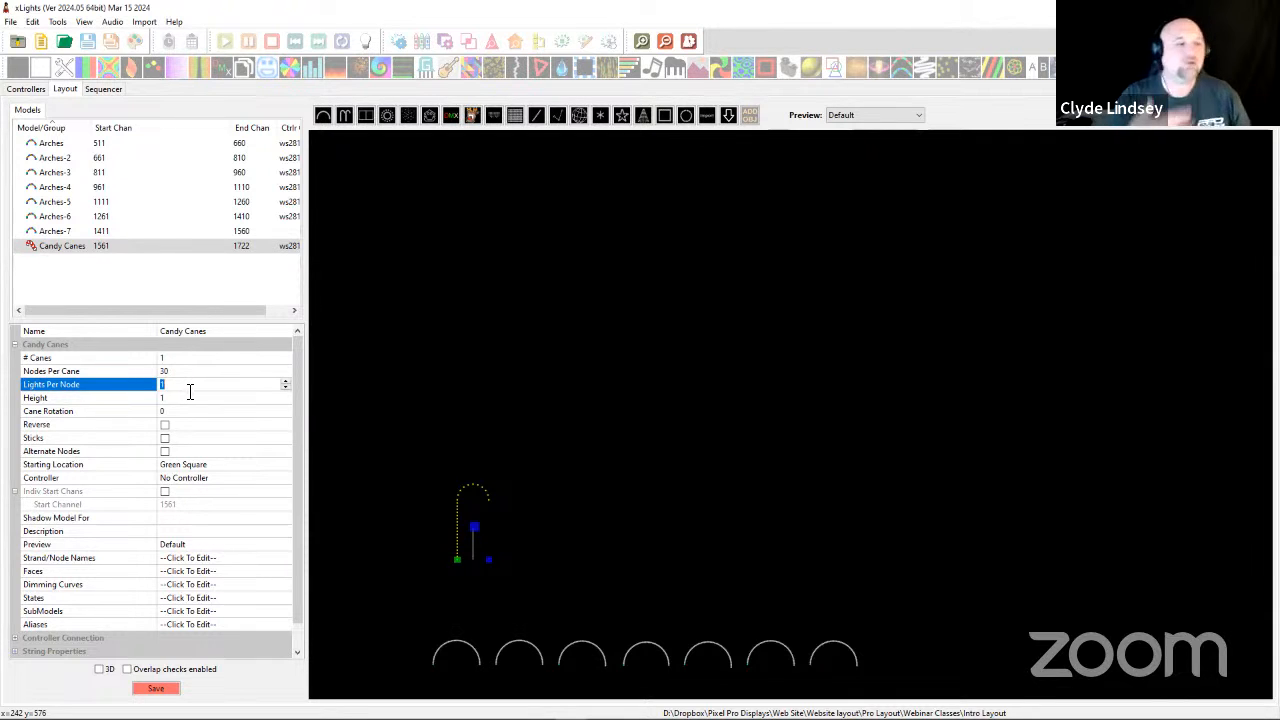
{"action": "left_click", "coordinate": [182, 401]}
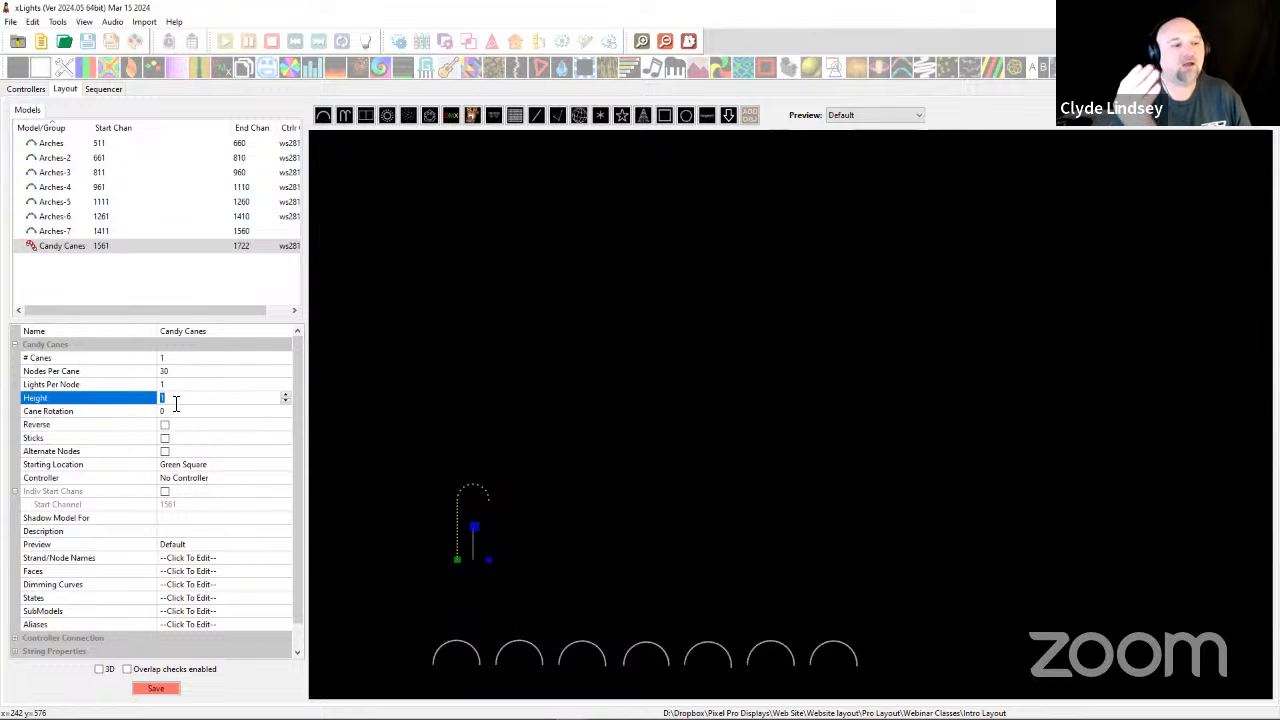
{"action": "key", "text": "Up"}
{"action": "key", "text": "Up"}
{"action": "key", "text": "Up"}
{"action": "key", "text": "Up"}
{"action": "key", "text": "Up"}
{"action": "key", "text": "Up"}
{"action": "key", "text": "Up"}
{"action": "key", "text": "Up"}
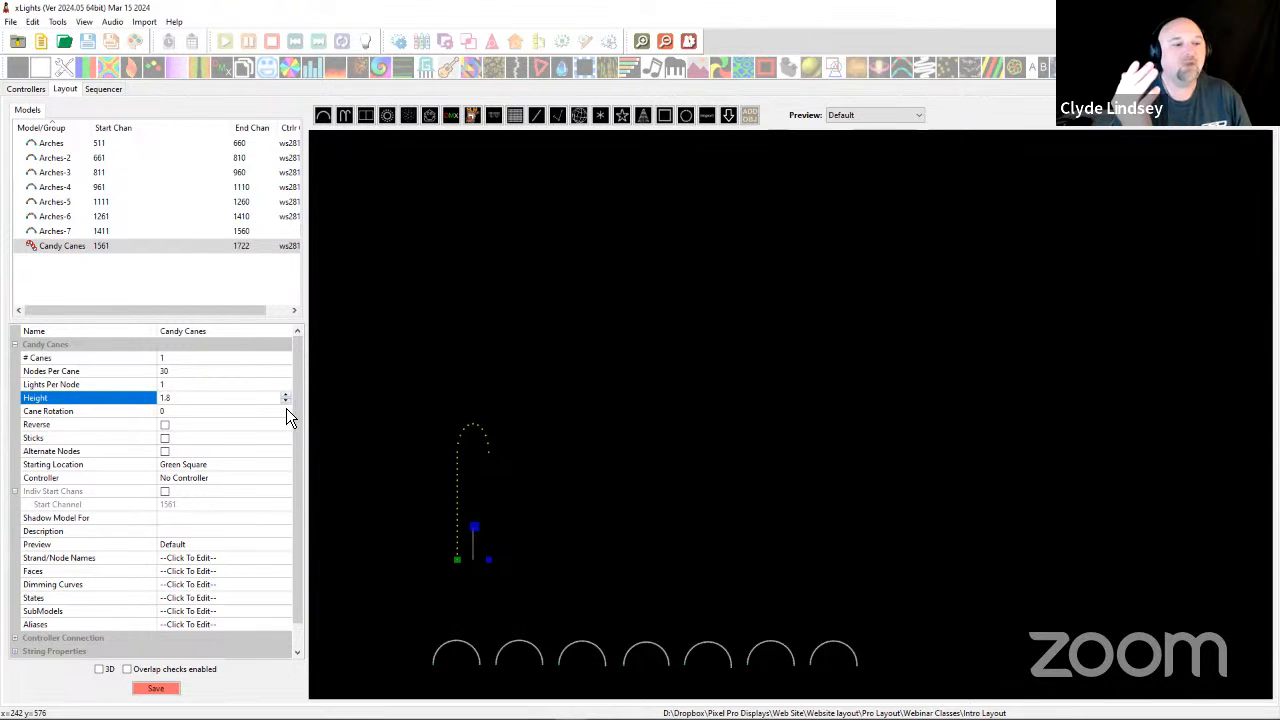
Lower the candy cane's height back to 1.
{"action": "key", "text": "Down"}
{"action": "key", "text": "Down"}
{"action": "key", "text": "Down"}
{"action": "key", "text": "Down"}
{"action": "key", "text": "Down"}
{"action": "key", "text": "Down"}
{"action": "key", "text": "Down"}
{"action": "key", "text": "Down"}
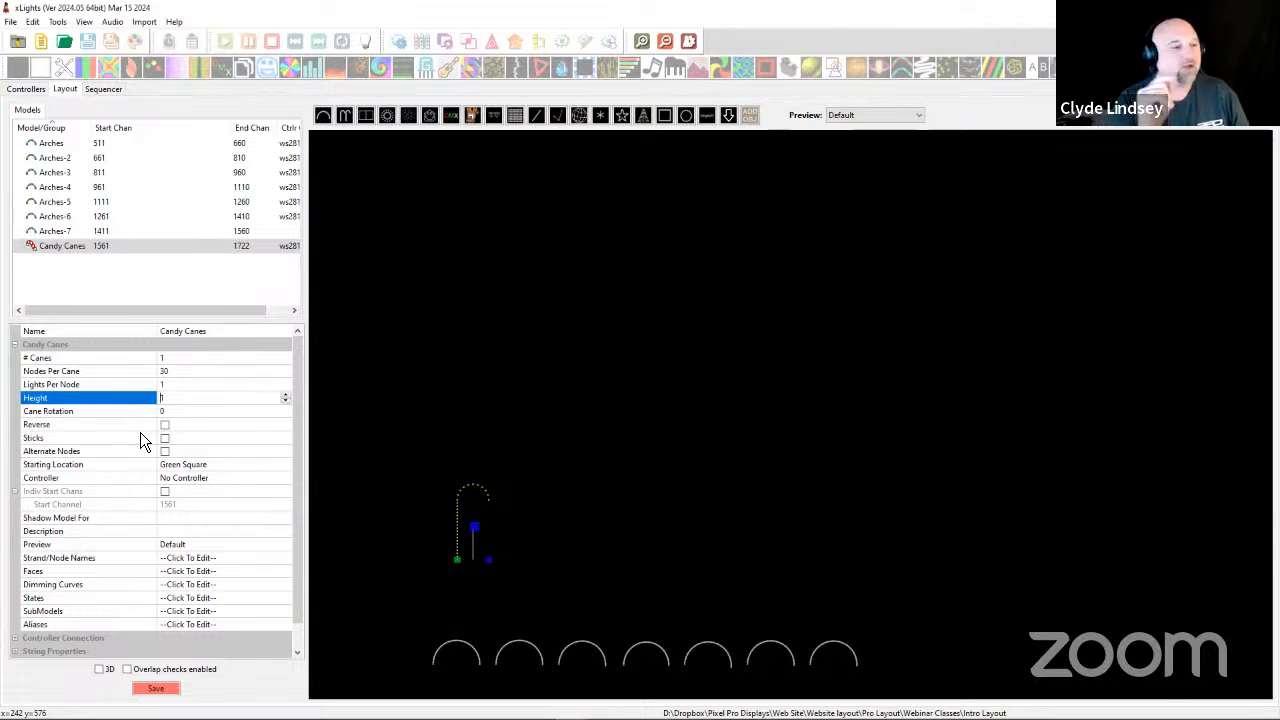
Increase the candy cane's rotation to 12.
{"action": "left_click", "coordinate": [175, 411]}
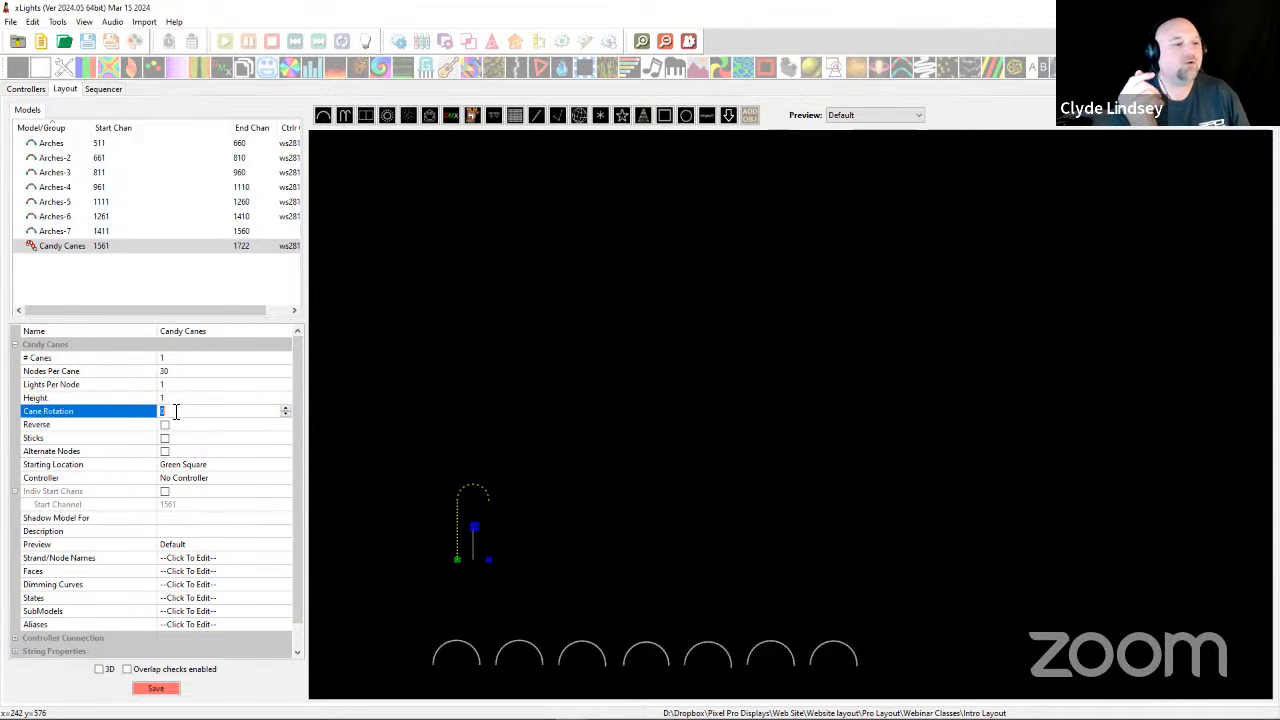
{"action": "left_click", "coordinate": [289, 409]}
{"action": "left_click", "coordinate": [289, 409]}
{"action": "left_click", "coordinate": [289, 409]}
{"action": "left_click", "coordinate": [289, 409]}
{"action": "left_click", "coordinate": [289, 409]}
{"action": "left_click", "coordinate": [289, 409]}
{"action": "left_click", "coordinate": [289, 409]}
{"action": "left_click", "coordinate": [289, 409]}
{"action": "left_click", "coordinate": [288, 408]}
{"action": "left_click", "coordinate": [288, 408]}
{"action": "left_click", "coordinate": [288, 408]}
{"action": "left_click", "coordinate": [288, 408]}
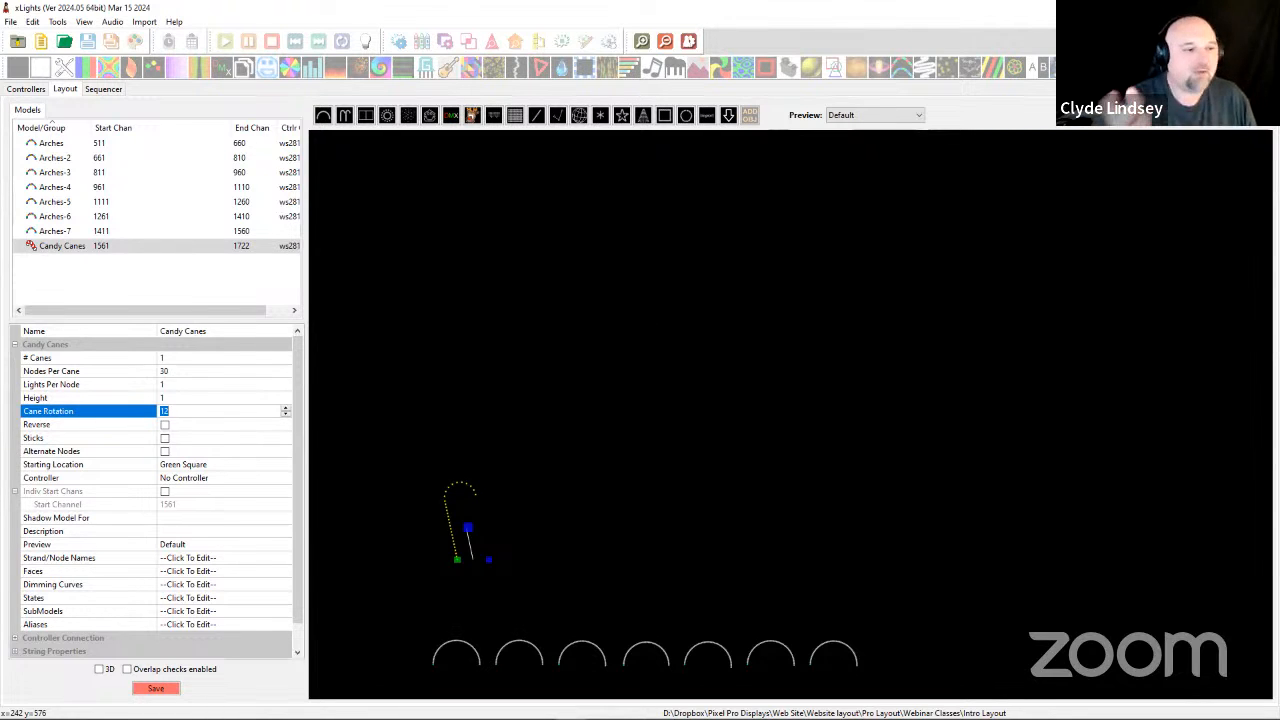
Set the candy cane's rotation to 1.
{"action": "type", "text": "1"}
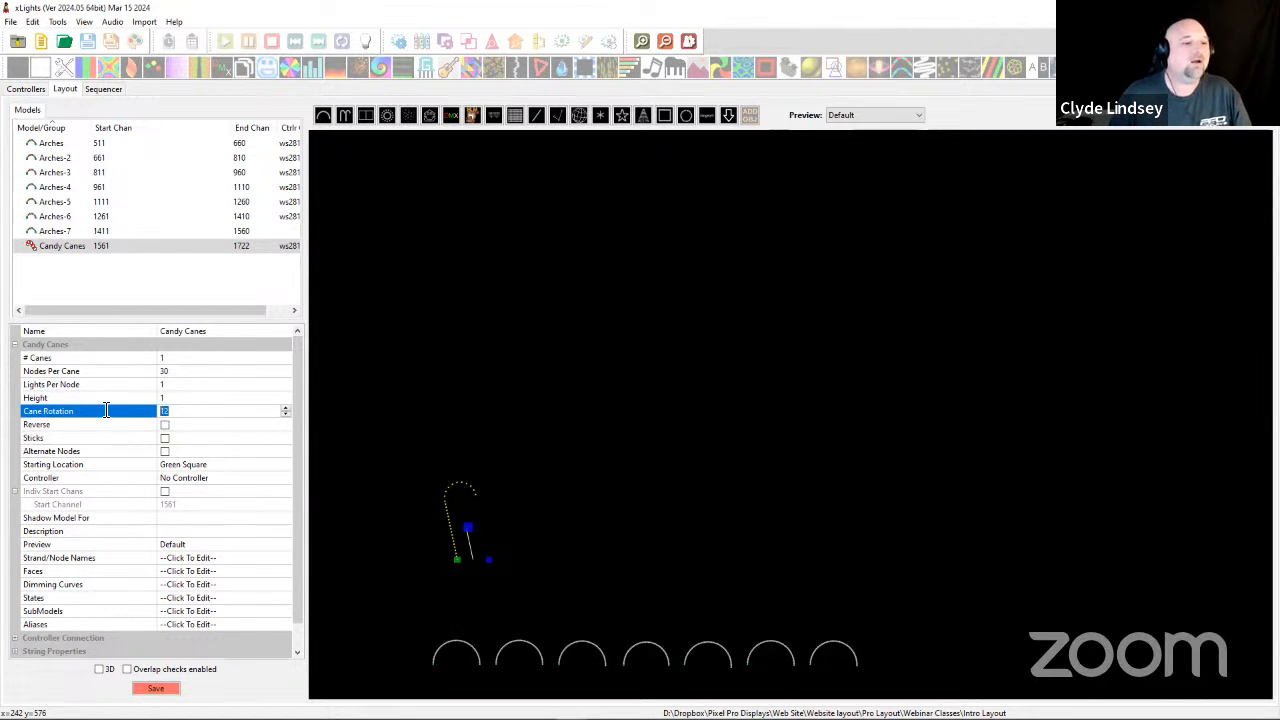
{"action": "left_click", "coordinate": [196, 398]}
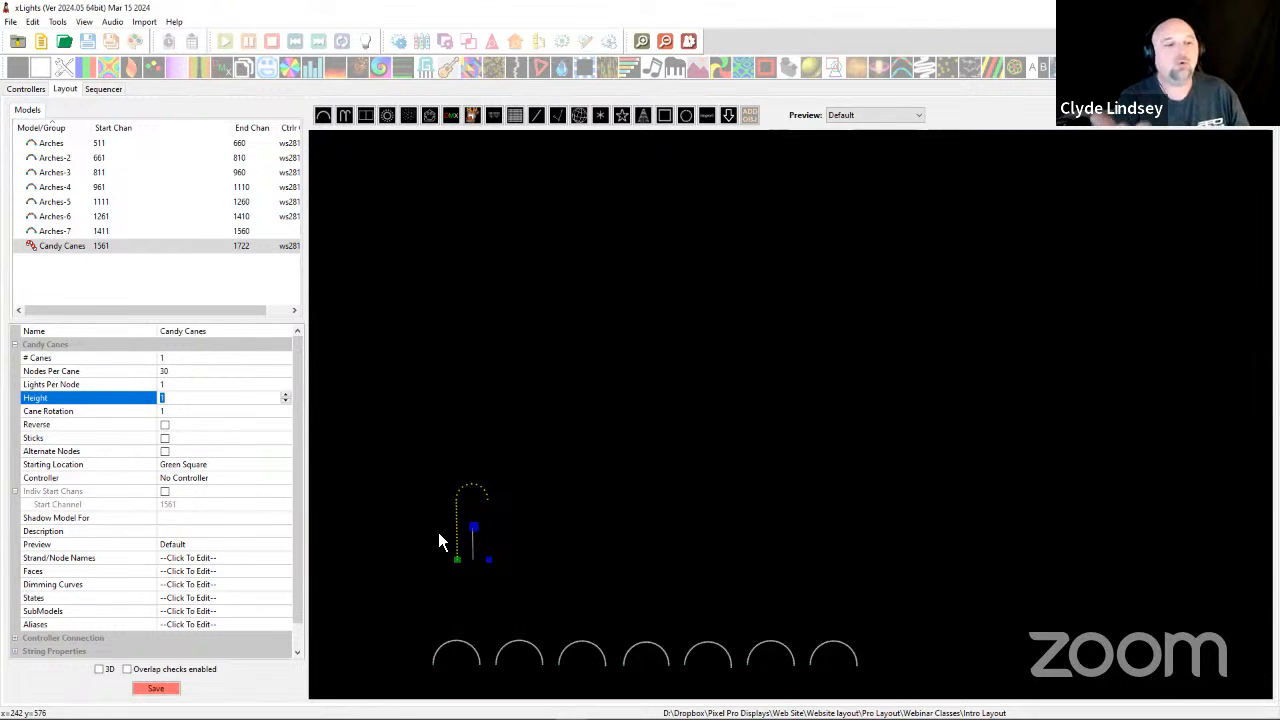
Try the Reverse option on the candy cane, and turn the Sticks option on and off again.
{"action": "left_click_drag", "start_coordinate": [472, 558], "coordinate": [520, 432]}
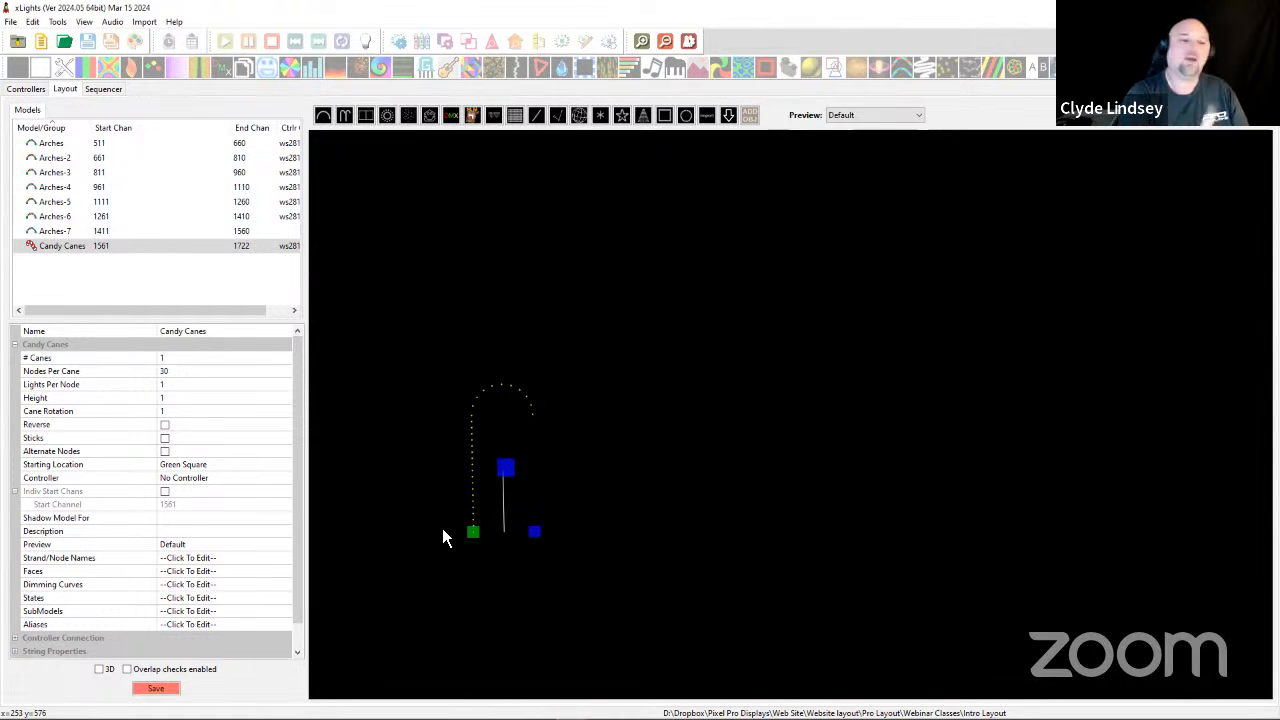
{"action": "left_click", "coordinate": [165, 425]}
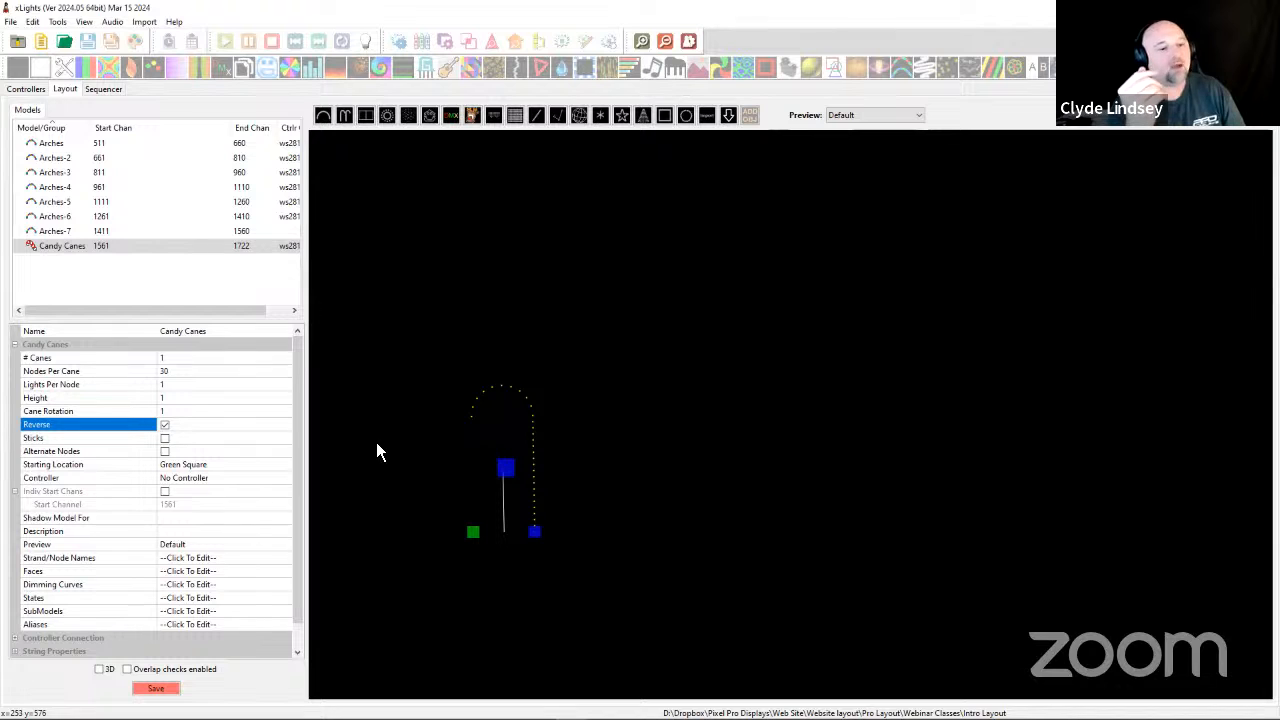
{"action": "left_click", "coordinate": [165, 438]}
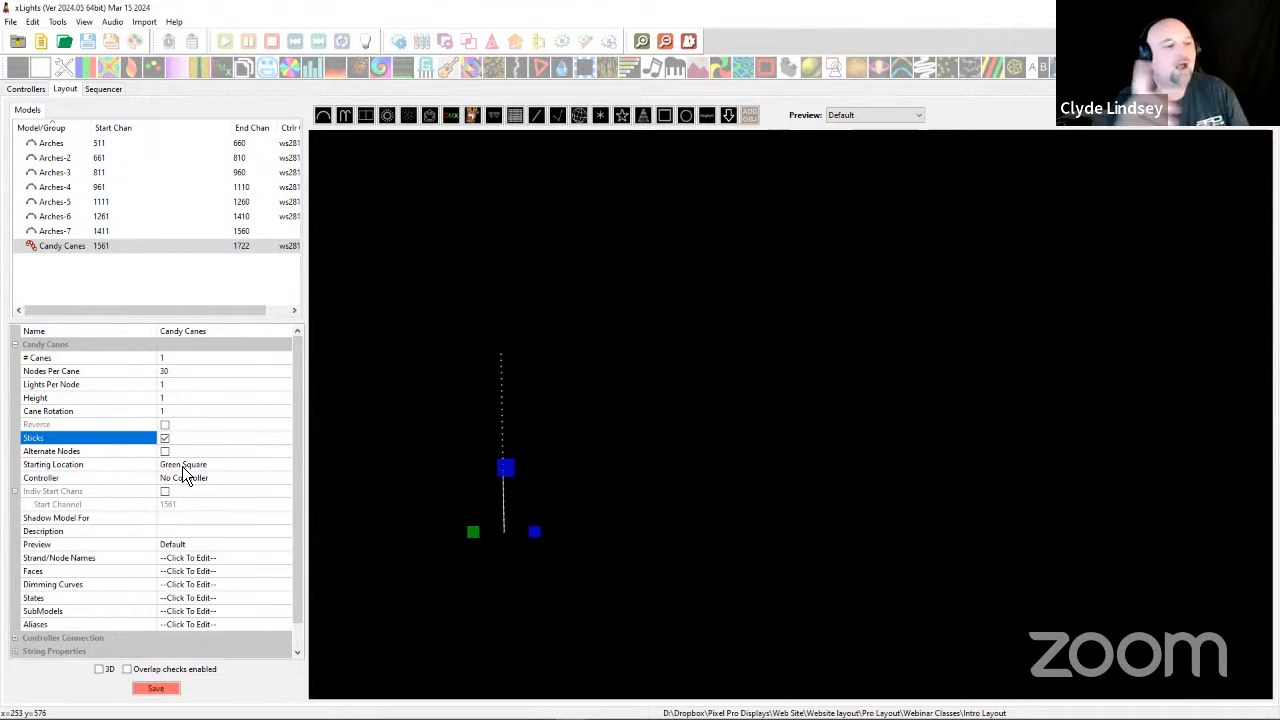
{"action": "left_click", "coordinate": [166, 438]}
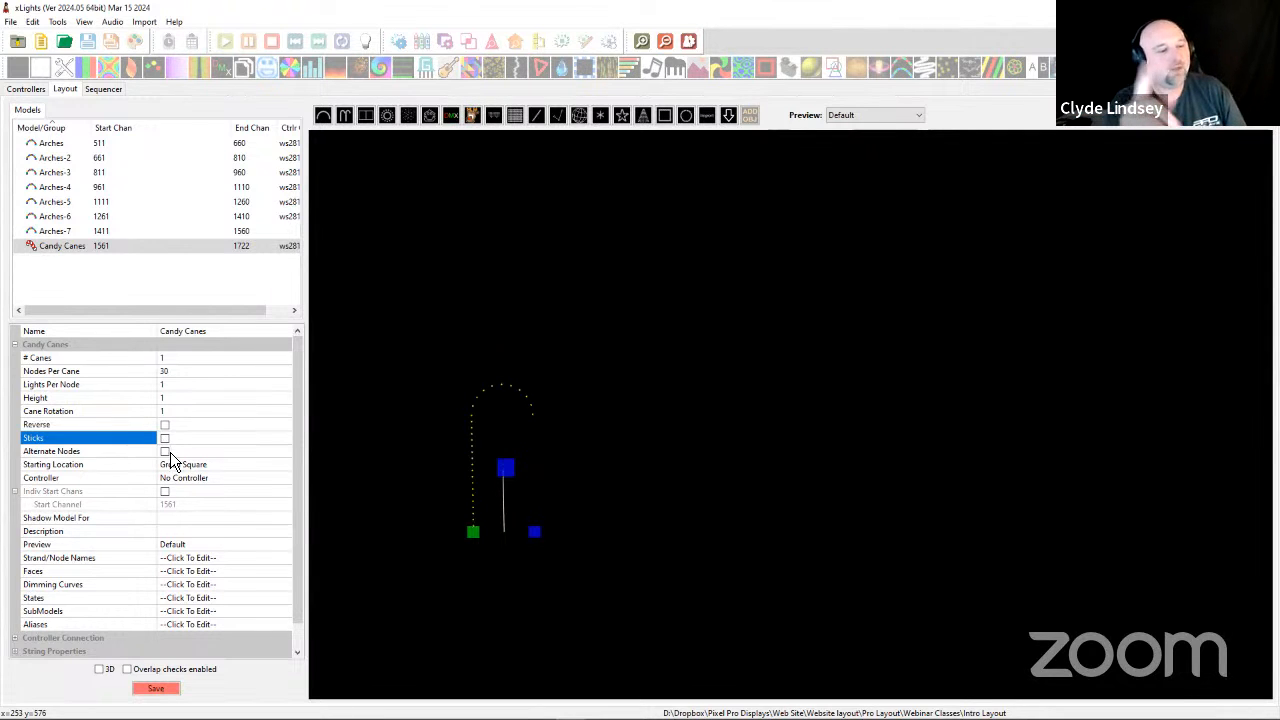
Enable Alternate Nodes on the candy cane, examine its node numbering in an enlarged wiring view, and close the view.
{"action": "left_click", "coordinate": [166, 451]}
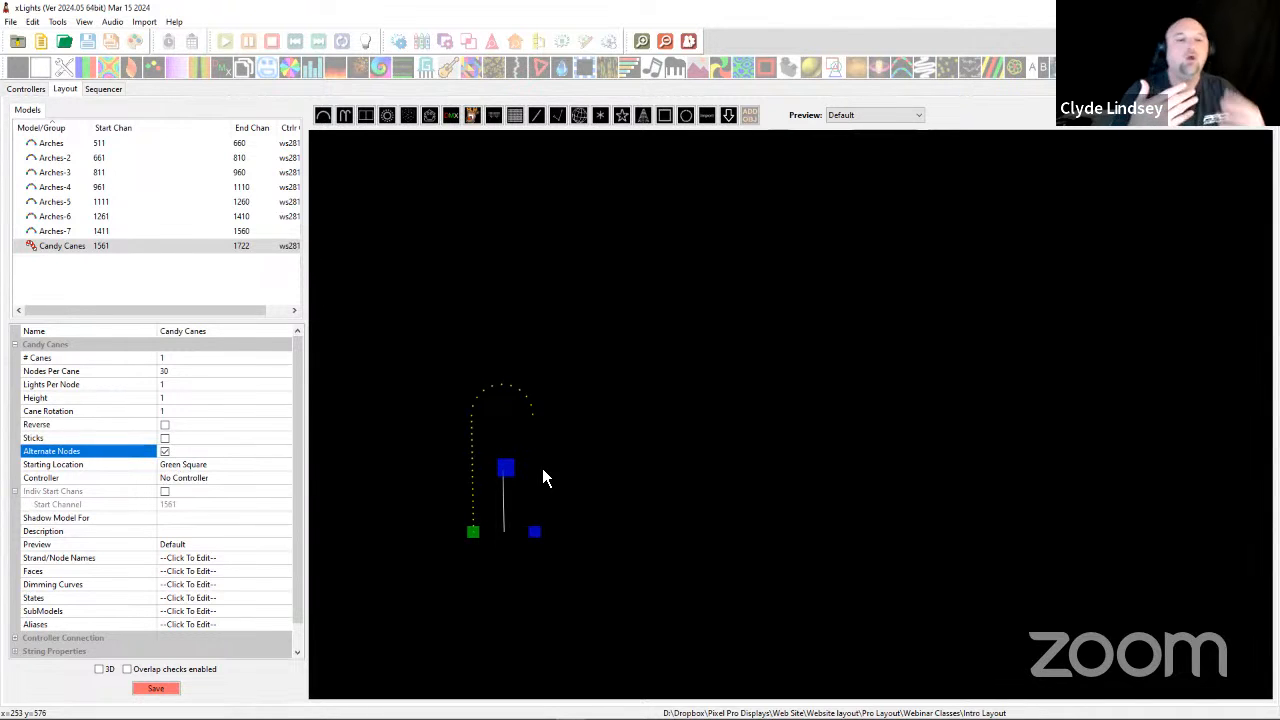
{"action": "right_click", "coordinate": [478, 393]}
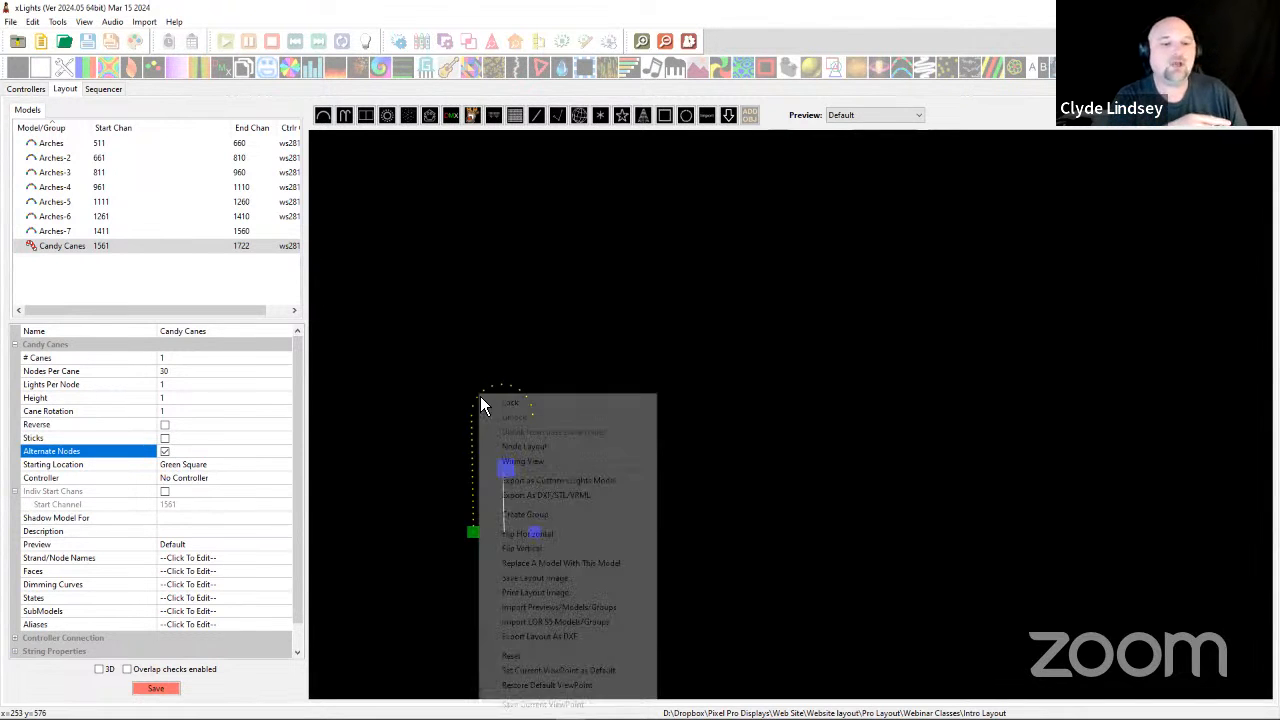
{"action": "left_click", "coordinate": [510, 462]}
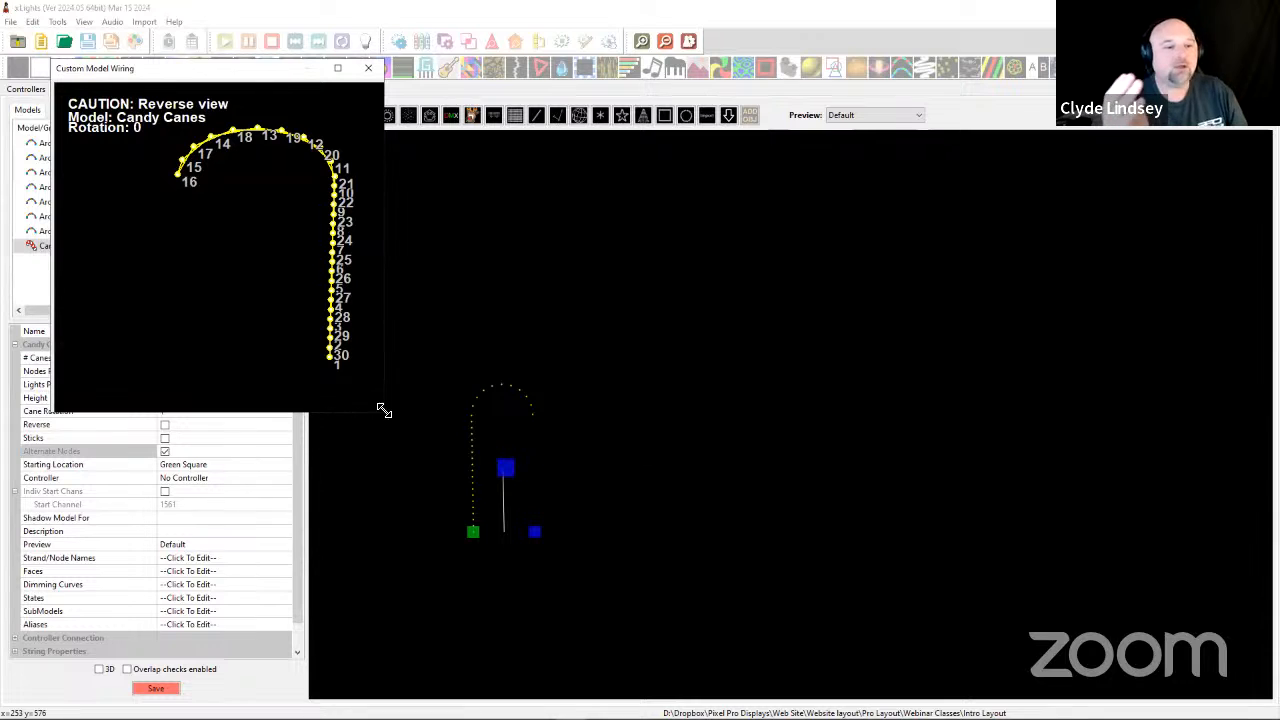
{"action": "left_click_drag", "start_coordinate": [388, 416], "coordinate": [996, 630]}
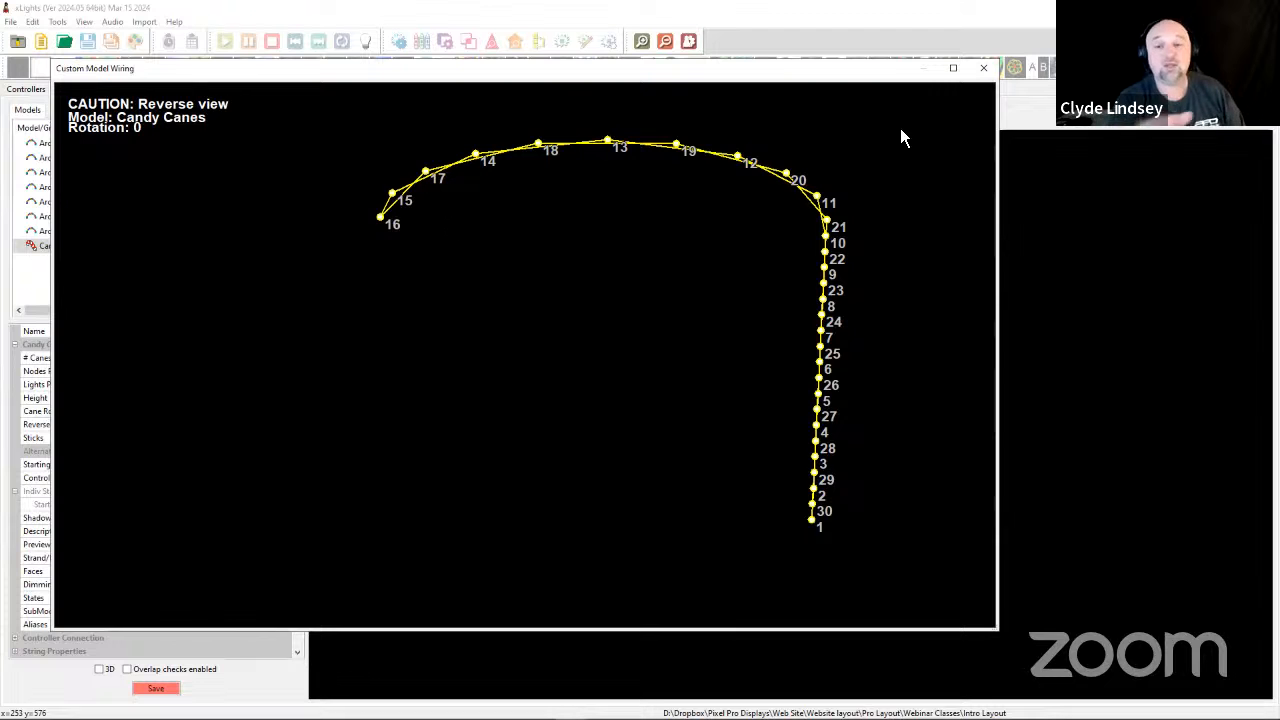
{"action": "left_click", "coordinate": [986, 70]}
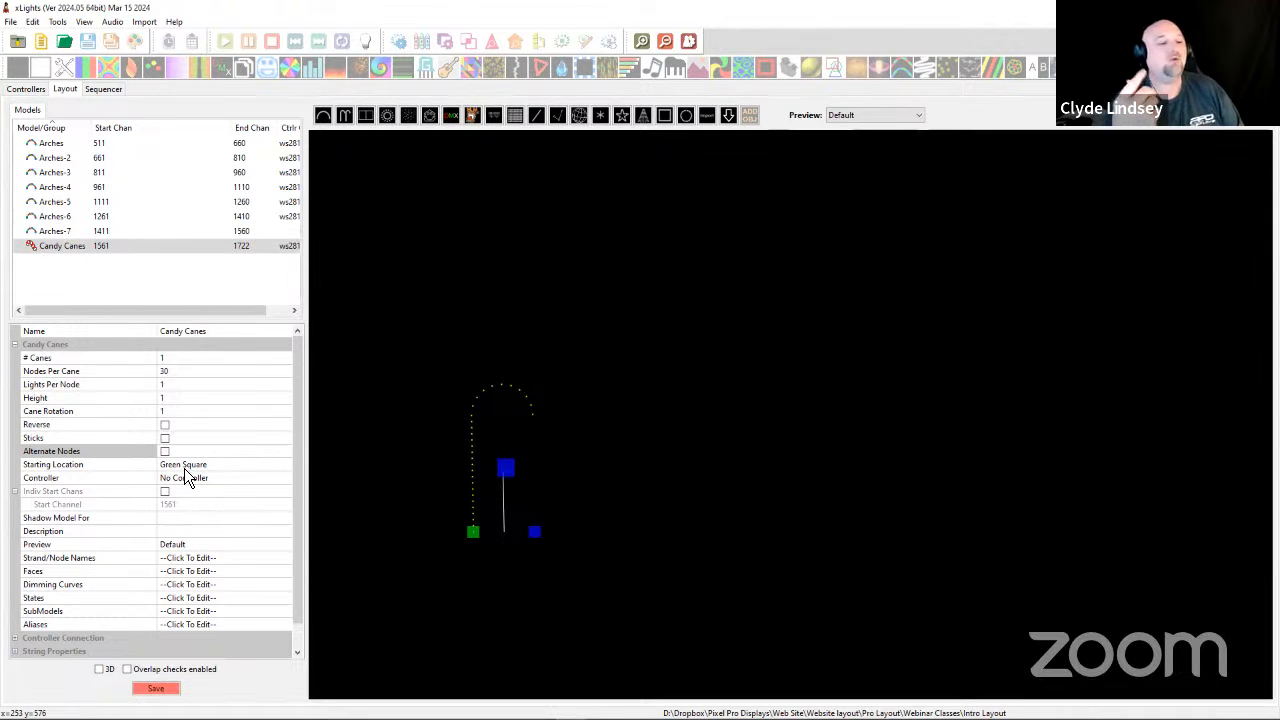
Space the arches unevenly by shifting the second arch left, the third right and the fourth slightly left.
{"action": "left_click", "coordinate": [187, 466]}
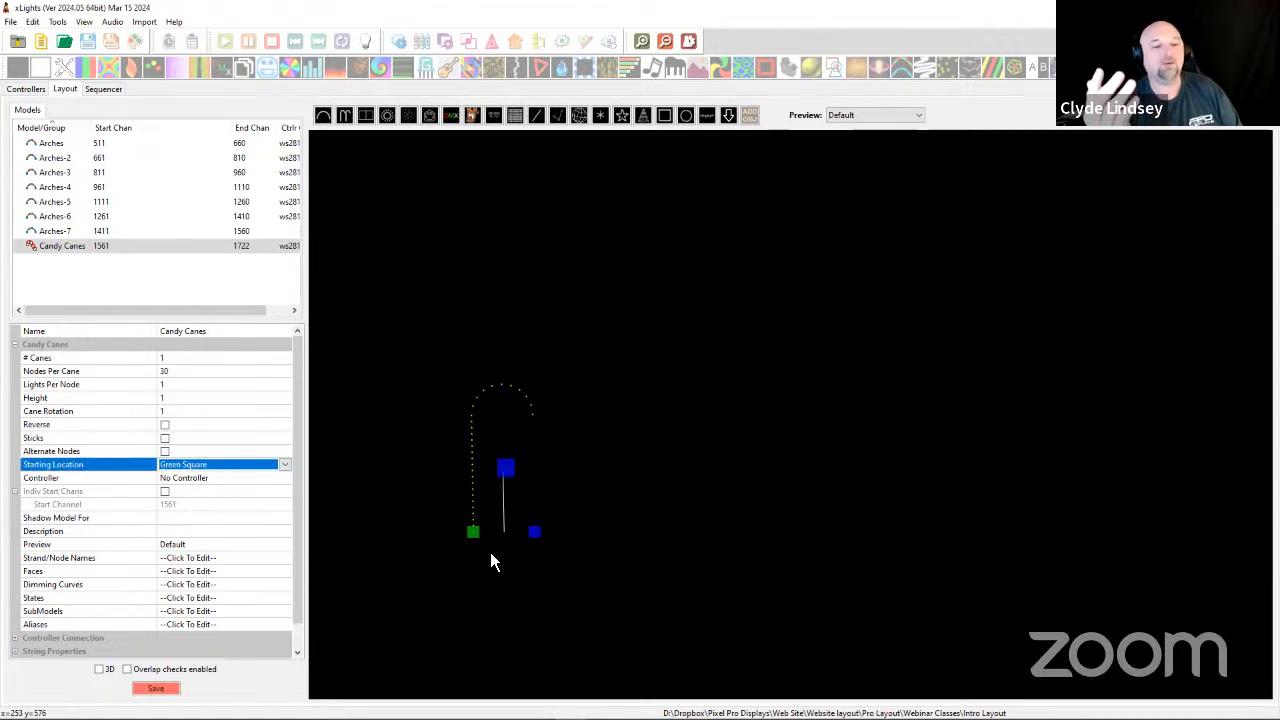
{"action": "scroll", "coordinate": [508, 540], "scroll_direction": "down", "scroll_amount": 1}
{"action": "left_click_drag", "start_coordinate": [513, 515], "coordinate": [561, 443]}
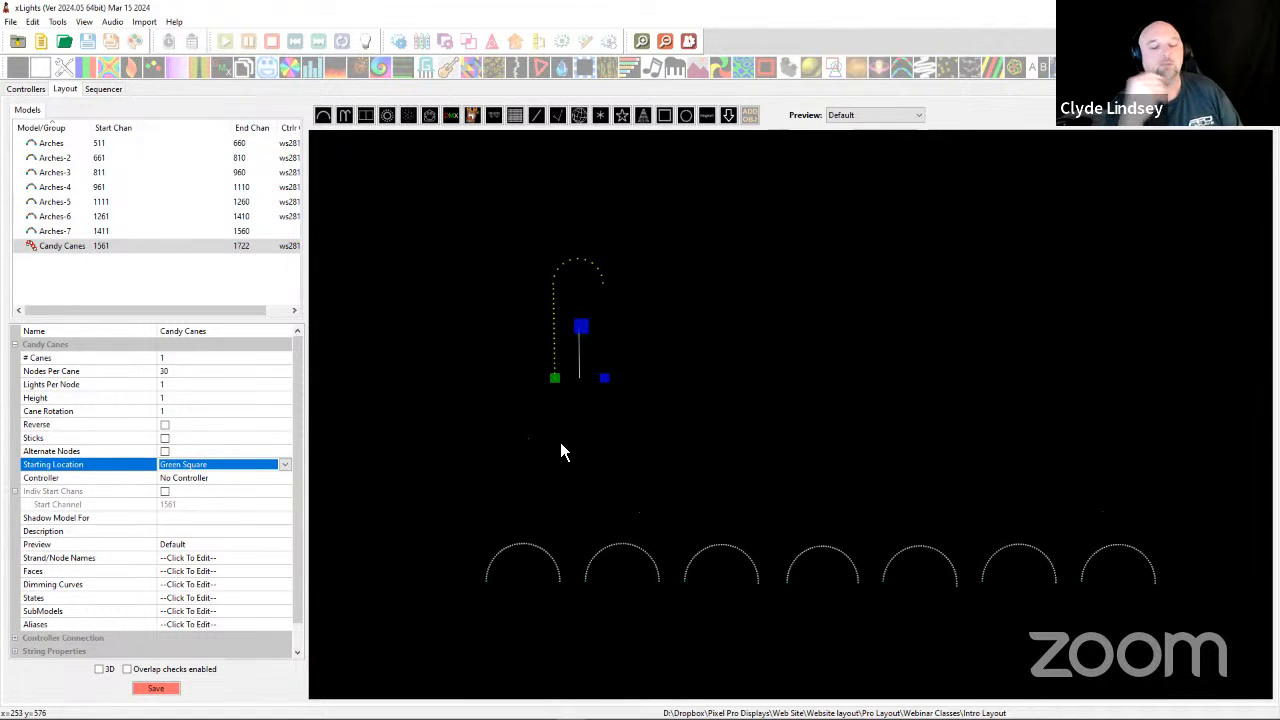
{"action": "left_click", "coordinate": [545, 558]}
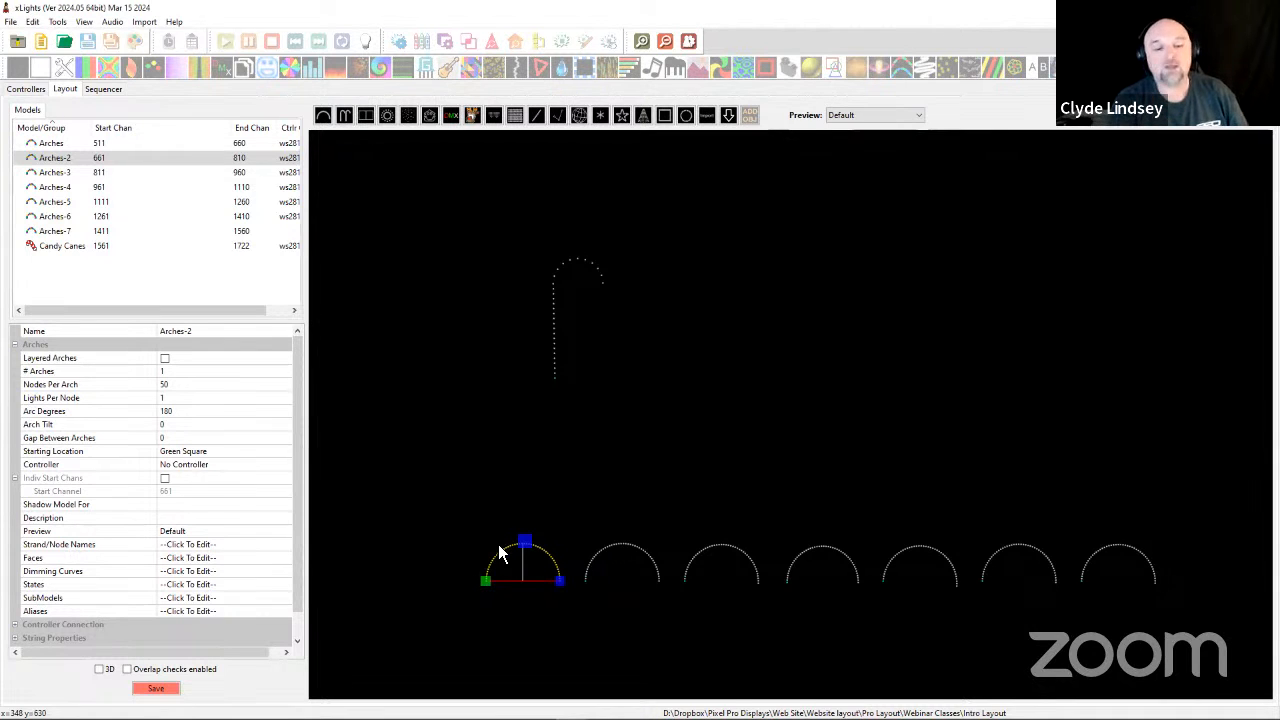
{"action": "left_click_drag", "start_coordinate": [645, 567], "coordinate": [632, 579]}
{"action": "left_click", "coordinate": [726, 576]}
{"action": "left_click_drag", "start_coordinate": [738, 577], "coordinate": [748, 578]}
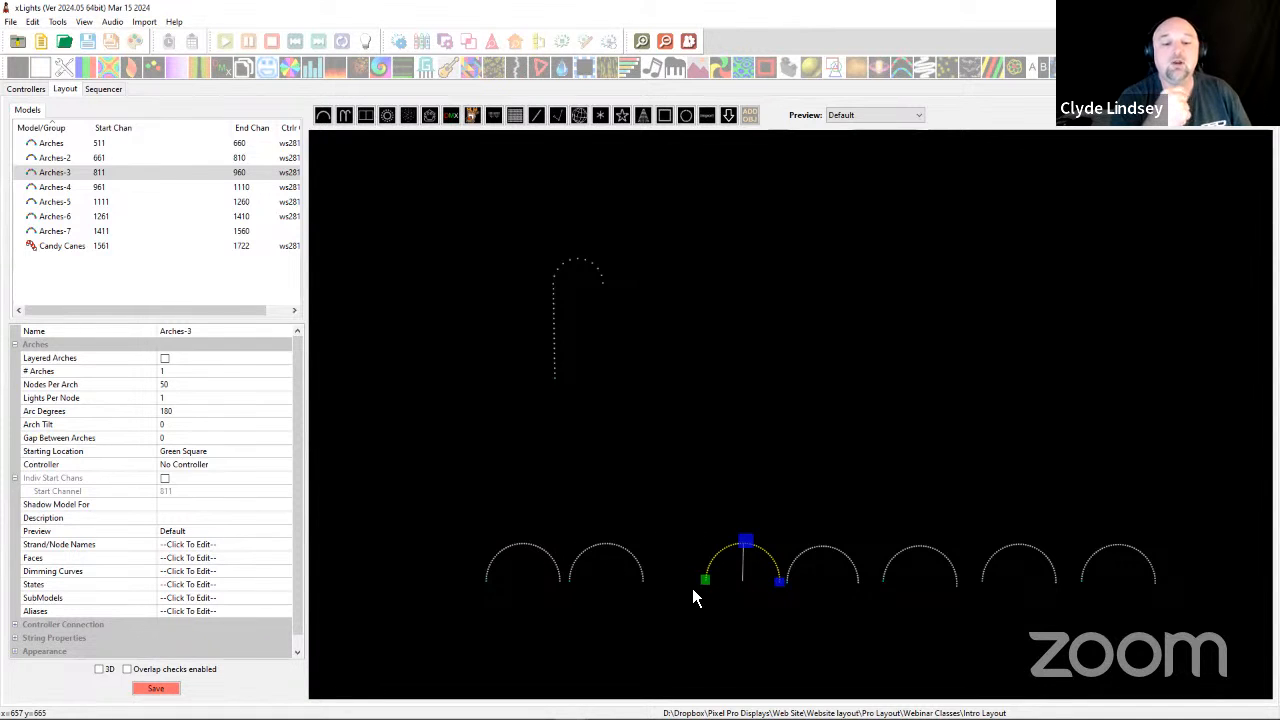
{"action": "left_click", "coordinate": [828, 568]}
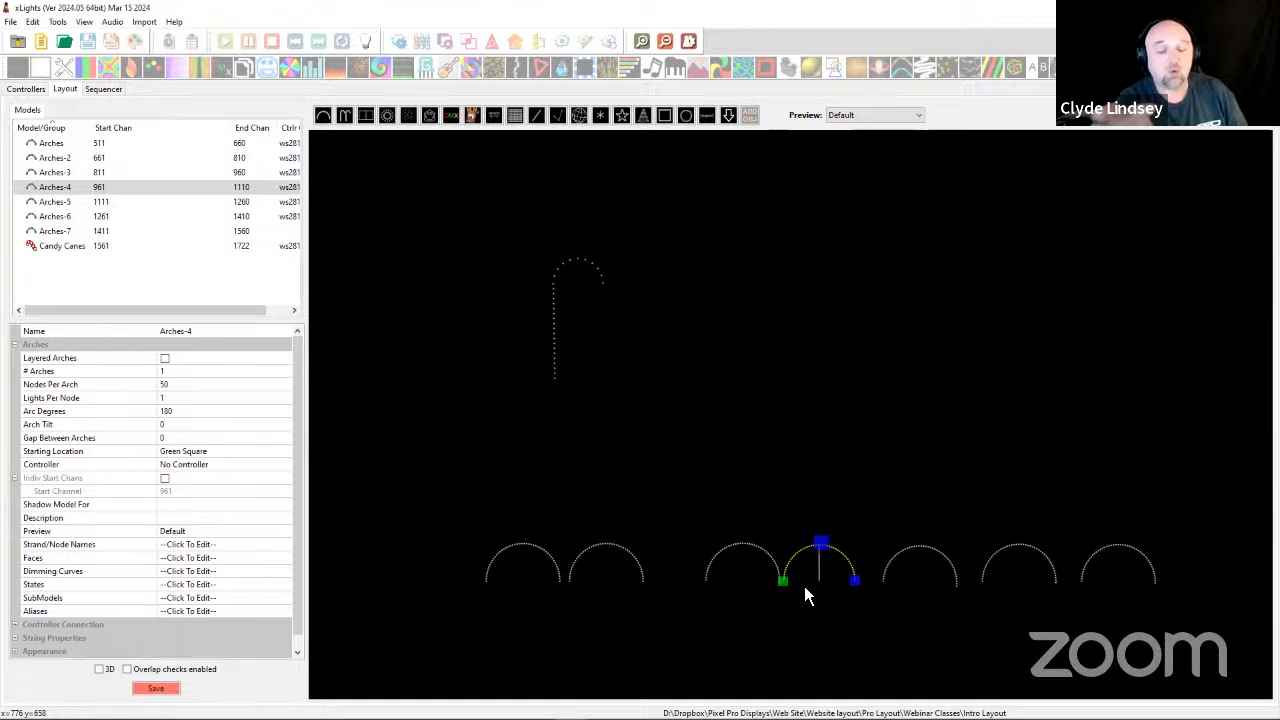
{"action": "left_click", "coordinate": [642, 580]}
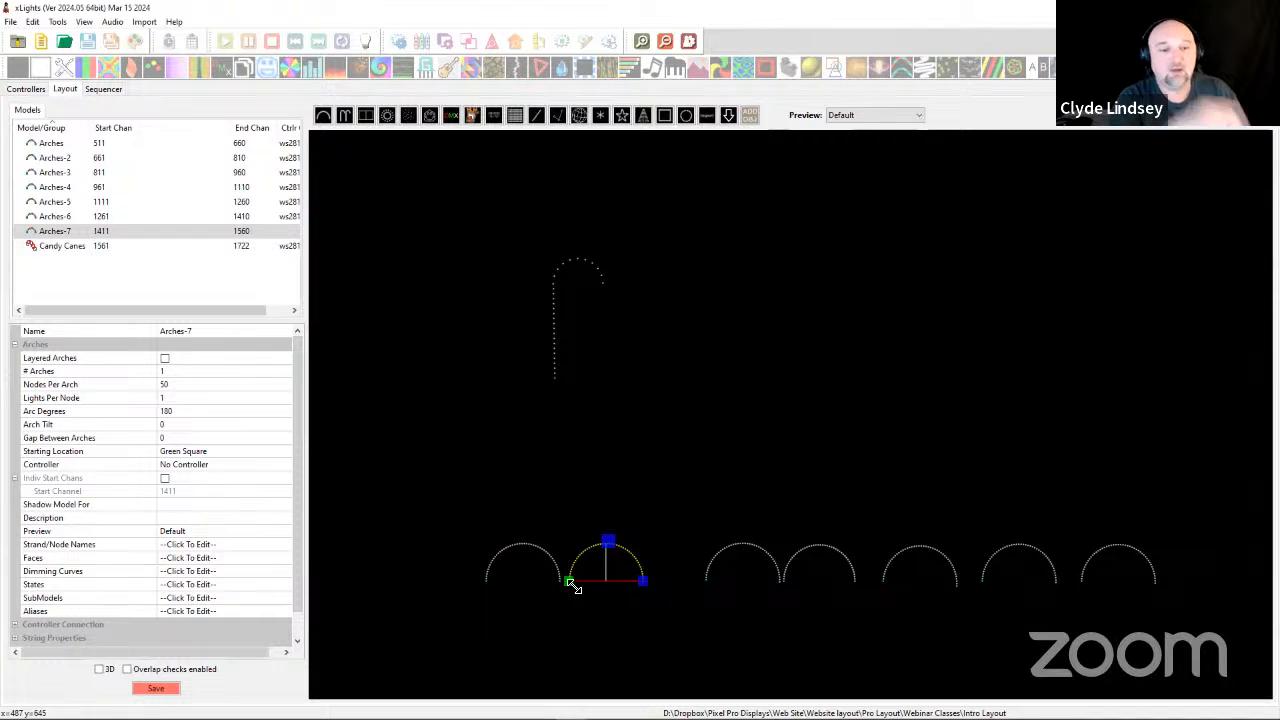
Set the Candy Canes model's starting location to Blue Square and enlarge the cane slightly.
{"action": "left_click", "coordinate": [563, 366]}
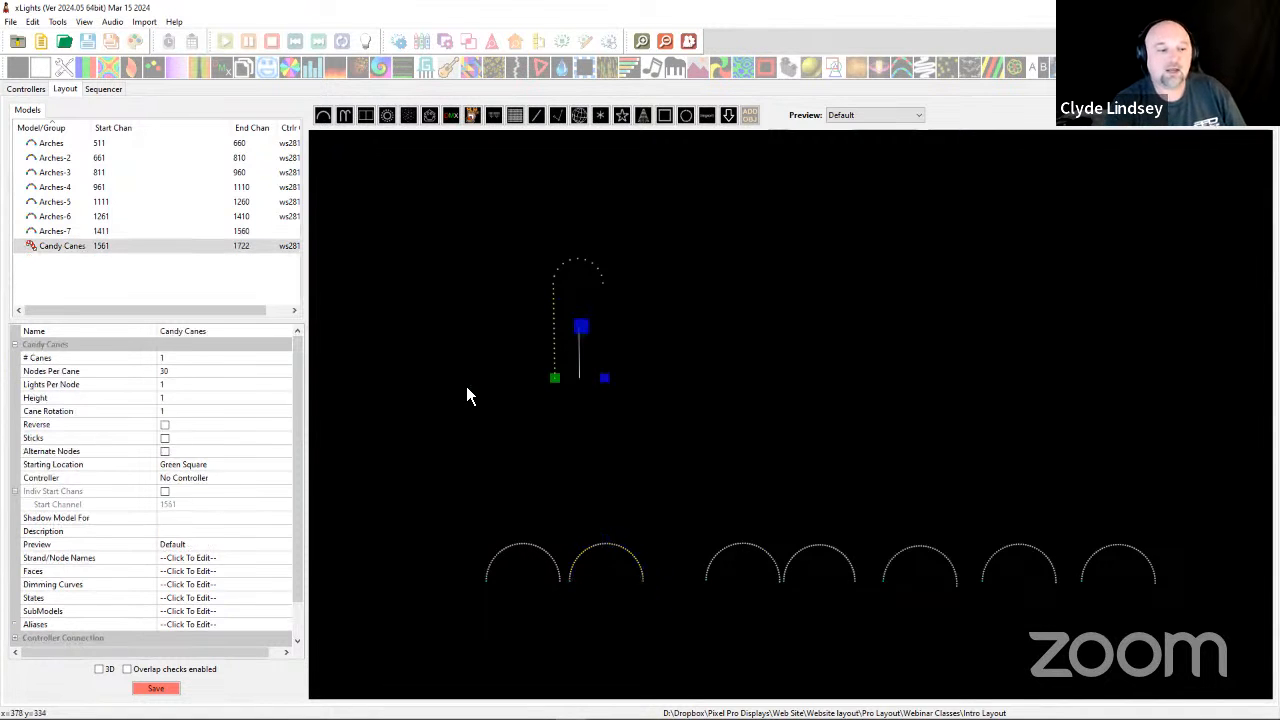
{"action": "left_click", "coordinate": [178, 466]}
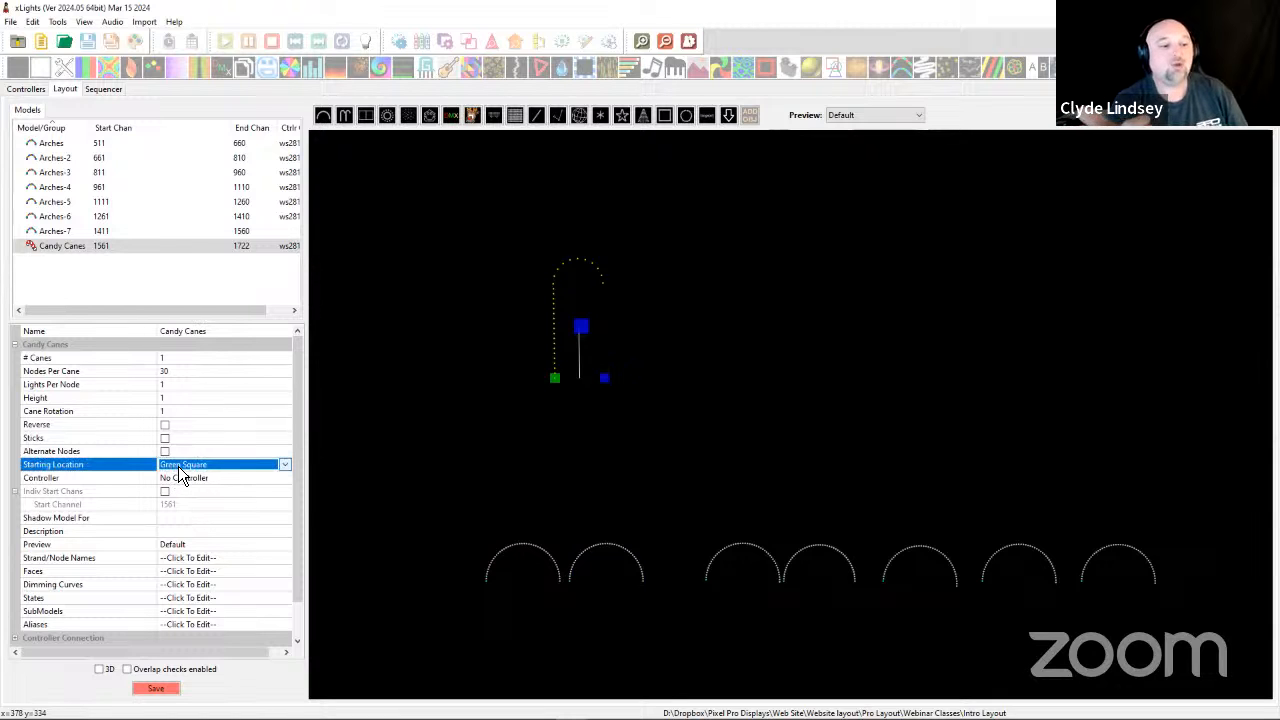
{"action": "left_click", "coordinate": [180, 468]}
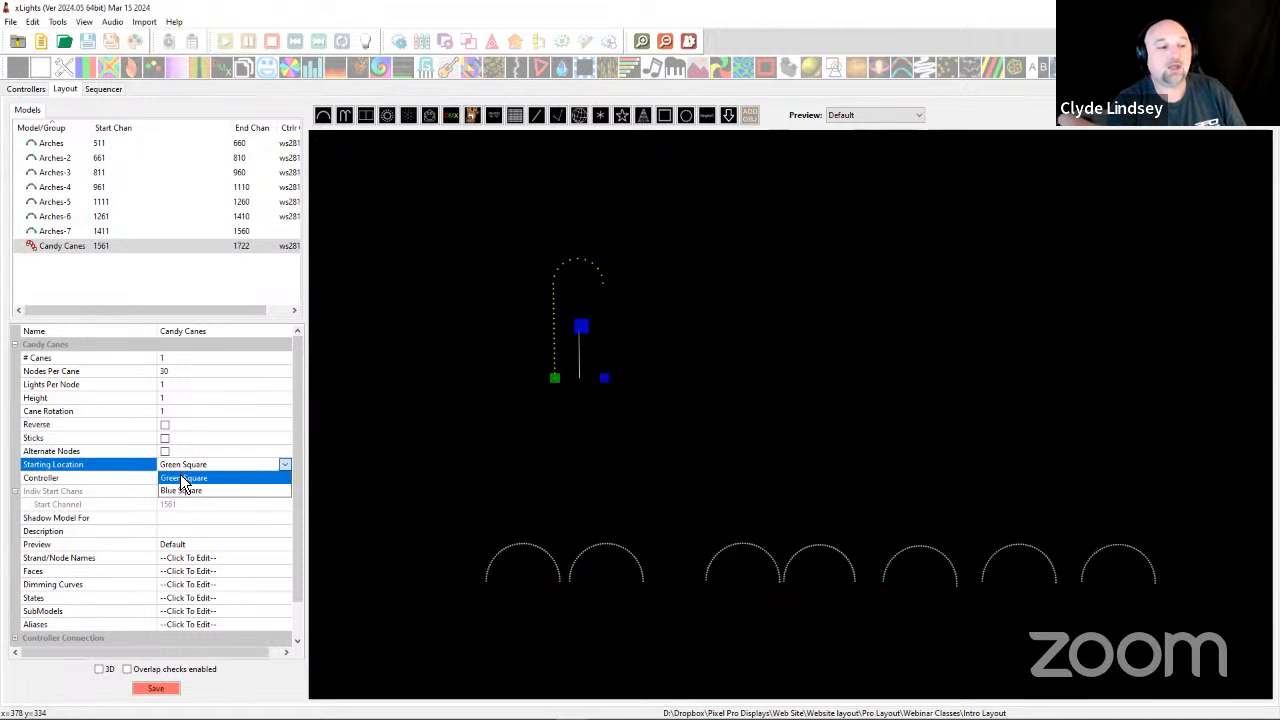
{"action": "left_click", "coordinate": [181, 492]}
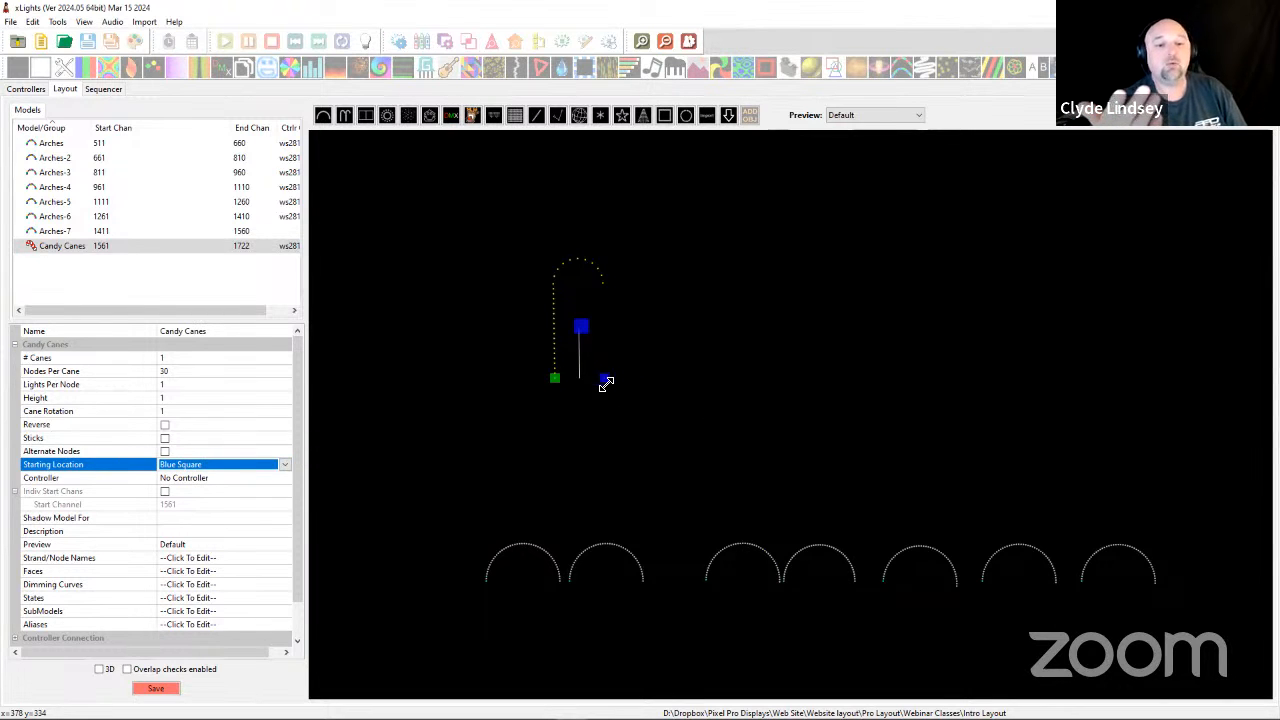
{"action": "left_click_drag", "start_coordinate": [603, 380], "coordinate": [609, 380]}
Check the candy cane's node order in its wiring view and close the view.
{"action": "right_click", "coordinate": [584, 322]}
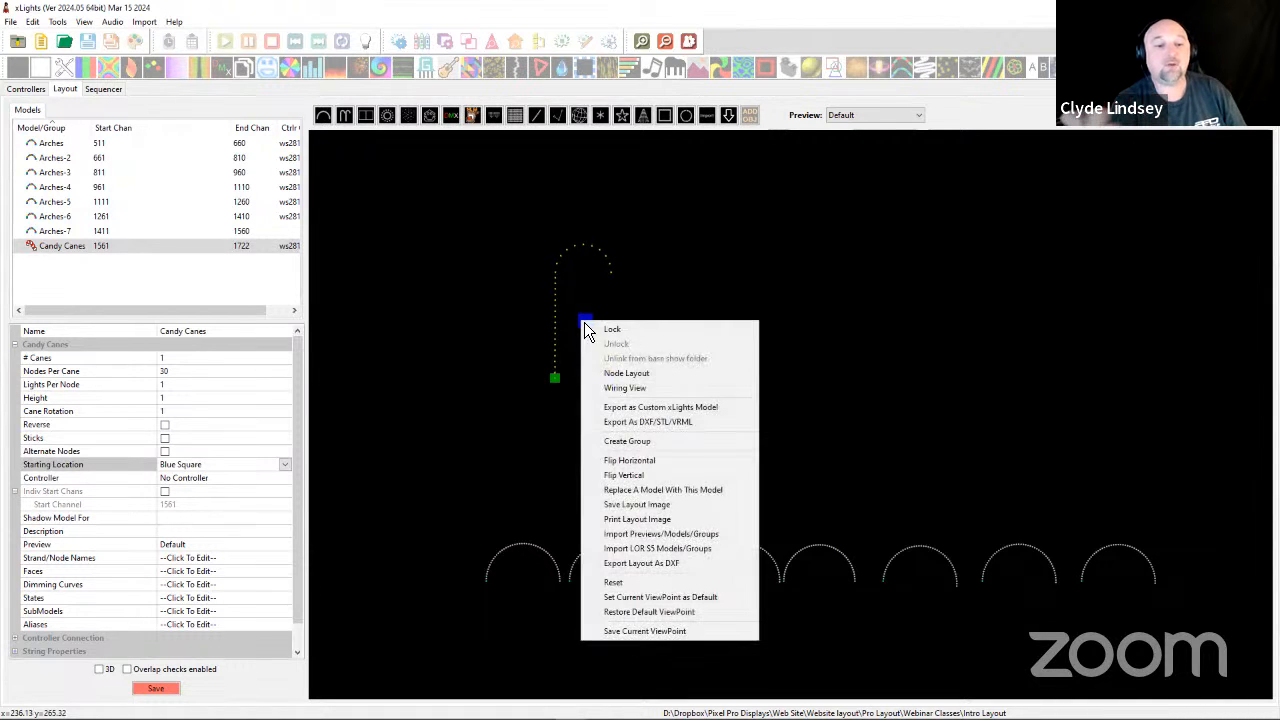
{"action": "left_click", "coordinate": [622, 388]}
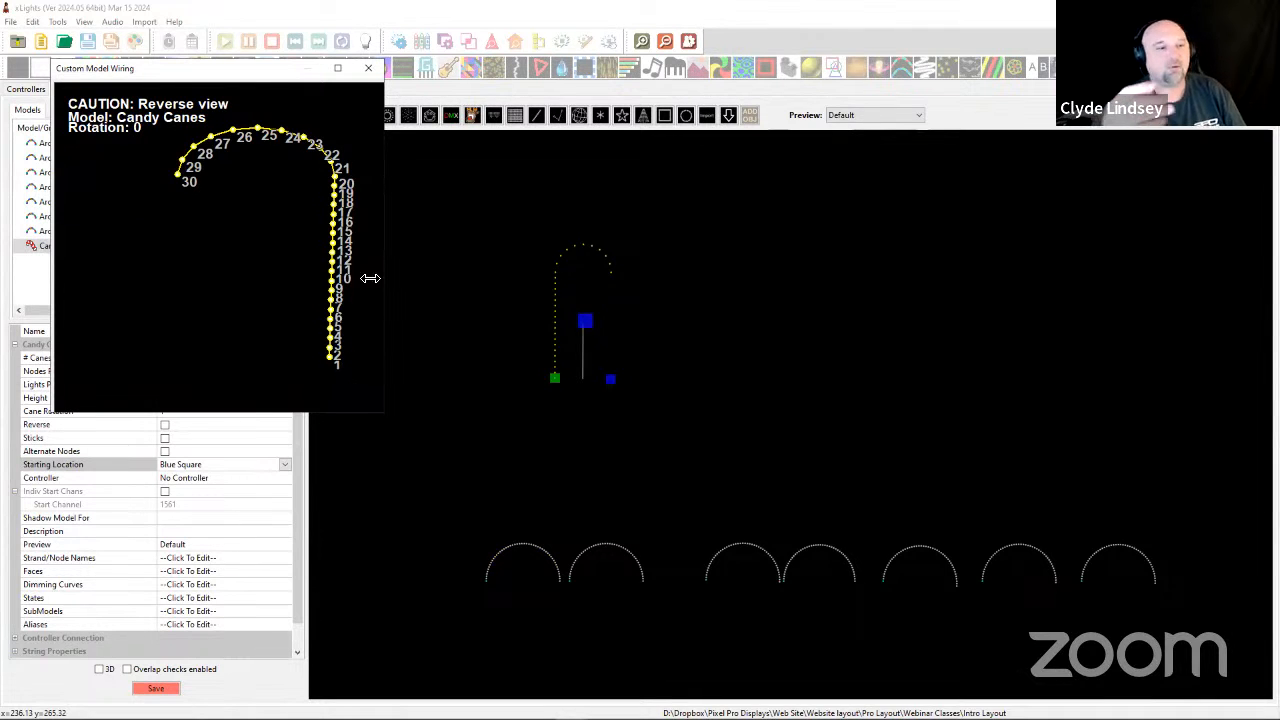
{"action": "left_click", "coordinate": [367, 69]}
Set the starting location of the Arches-2 model to Blue Square.
{"action": "left_click", "coordinate": [524, 550]}
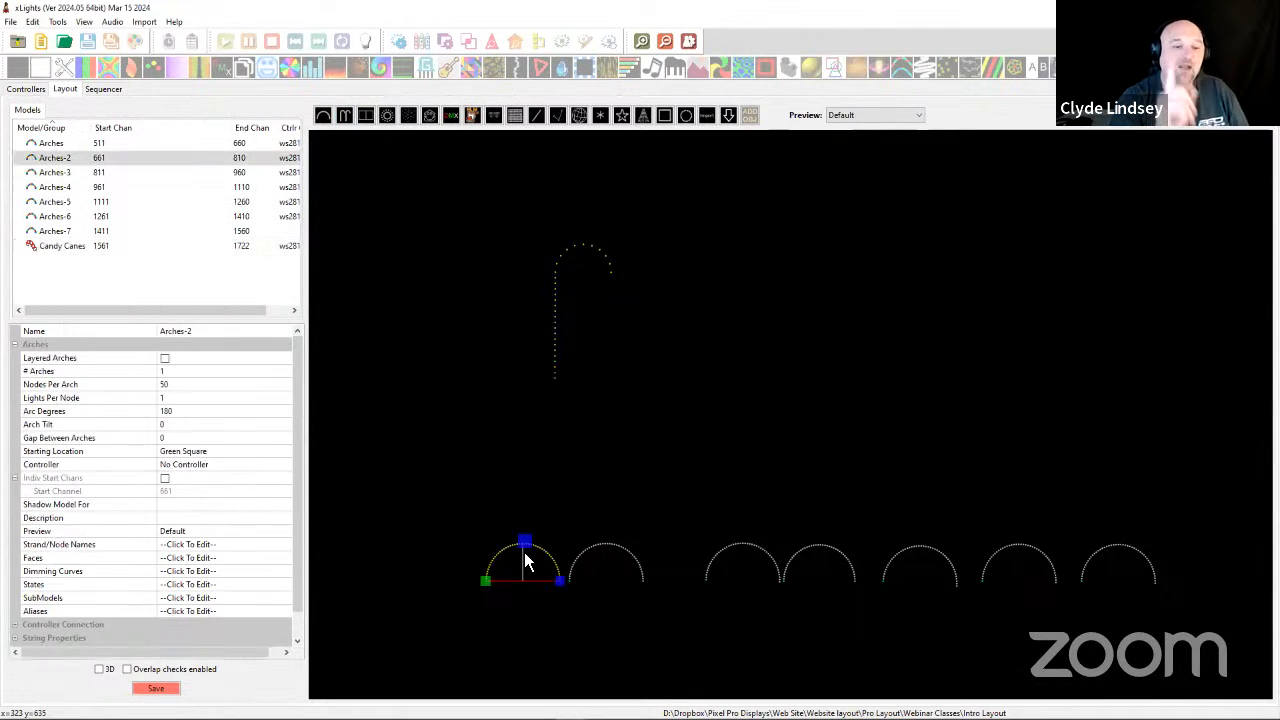
{"action": "left_click", "coordinate": [258, 464]}
{"action": "left_click", "coordinate": [262, 443]}
{"action": "left_click", "coordinate": [261, 452]}
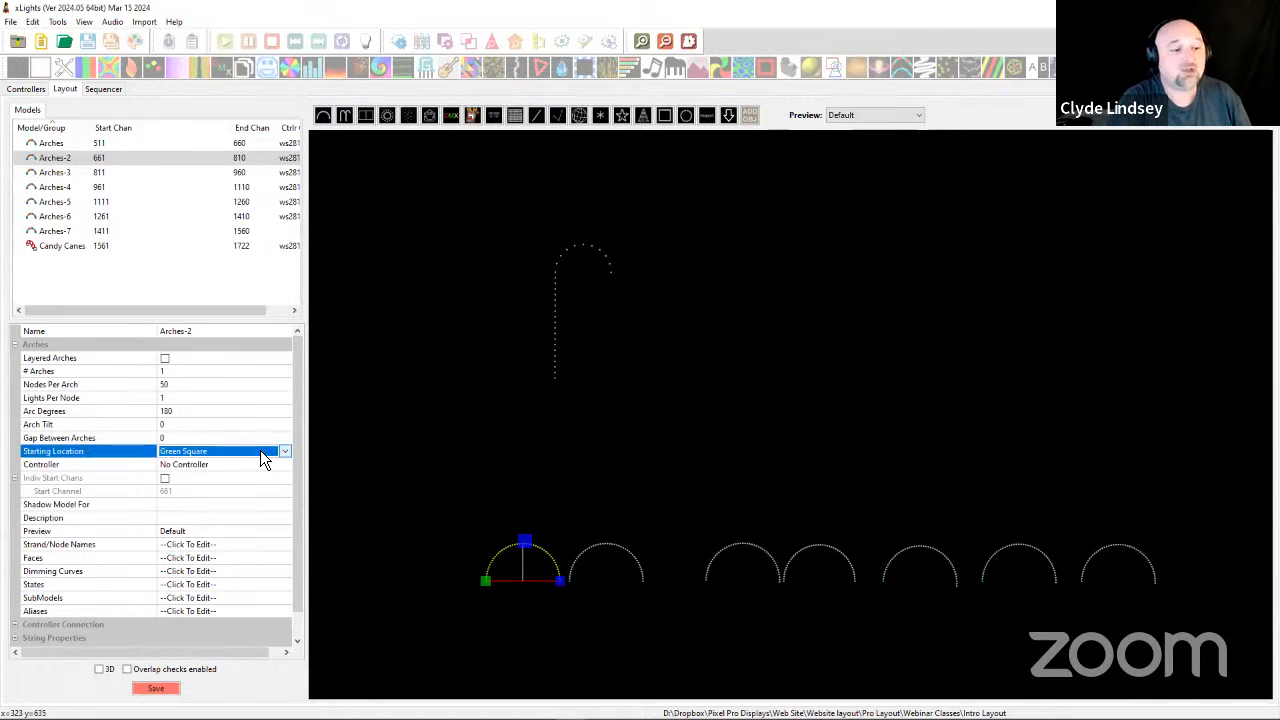
{"action": "left_click", "coordinate": [252, 452]}
{"action": "left_click", "coordinate": [222, 476]}
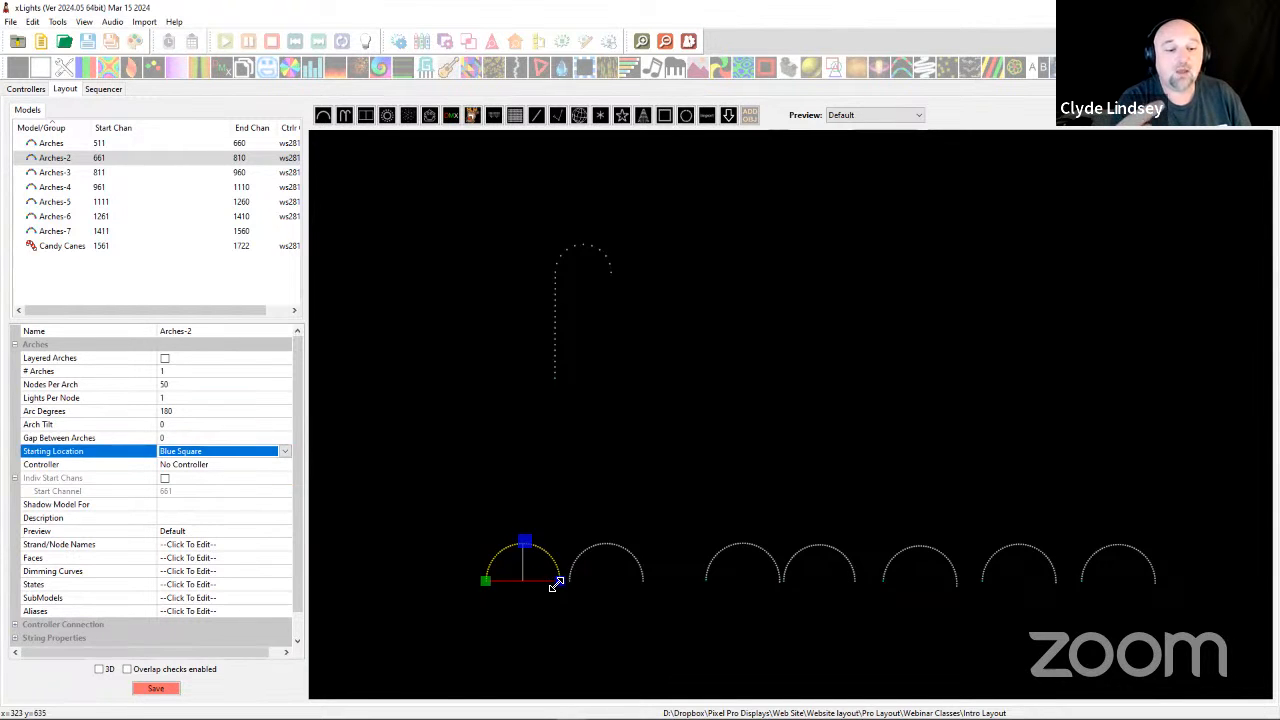
Open the wiring view of Arches-2 and examine where its node numbering starts and ends.
{"action": "right_click", "coordinate": [546, 550]}
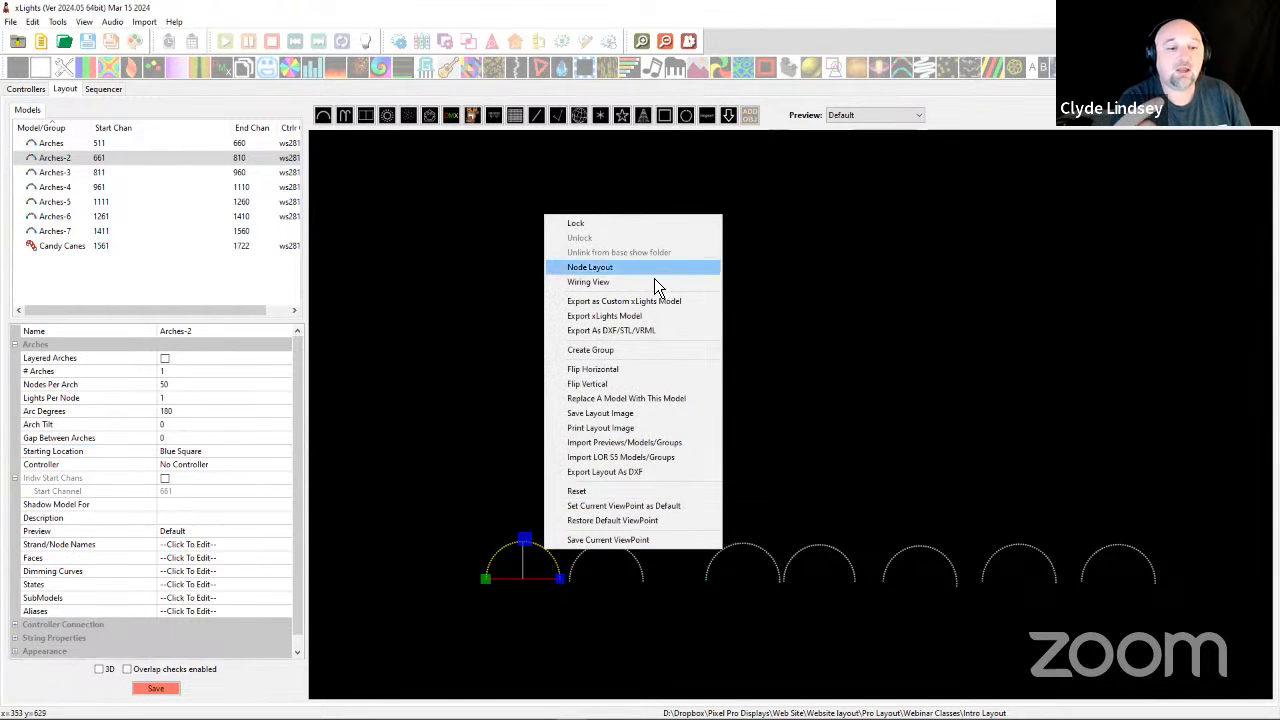
{"action": "left_click", "coordinate": [579, 282]}
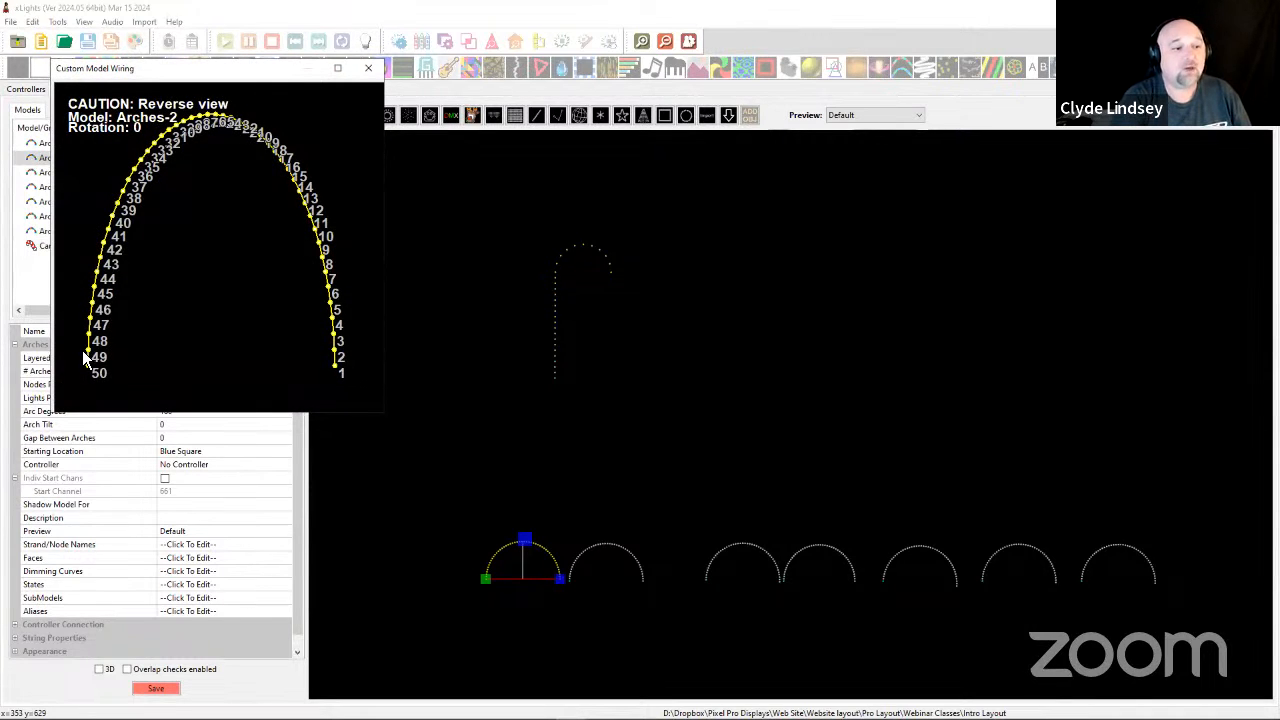
{"action": "mouse_move", "coordinate": [396, 684]}
{"action": "left_click", "coordinate": [604, 707]}
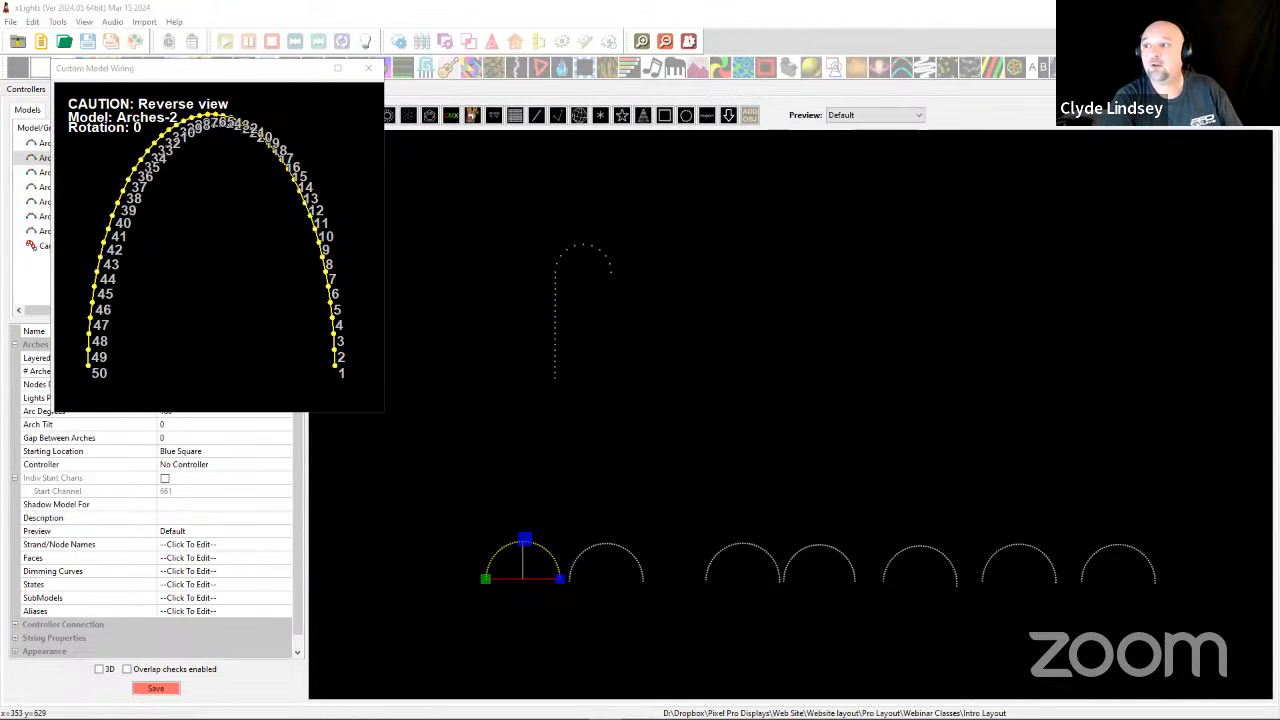
Snip the Arches-2 wiring view, compare it with the wiring view of Arches-7, and close the view.
{"action": "key", "text": "super+shift+s"}
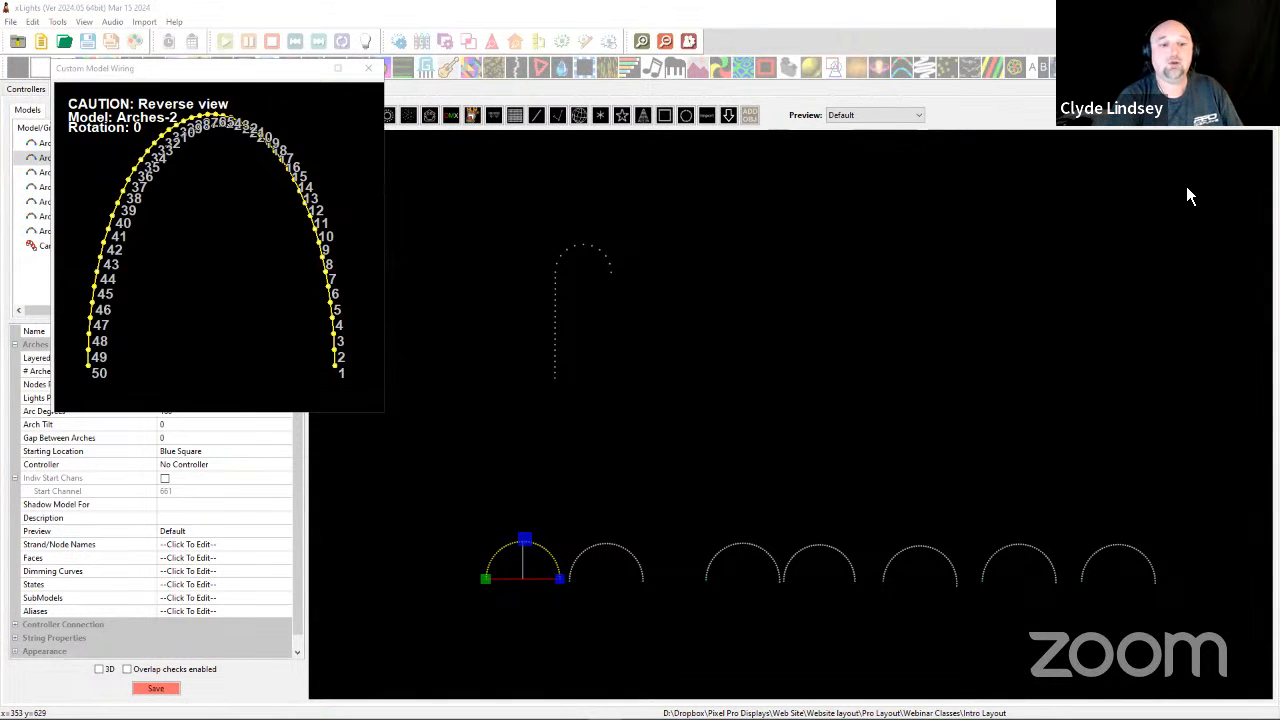
{"action": "left_click", "coordinate": [368, 69]}
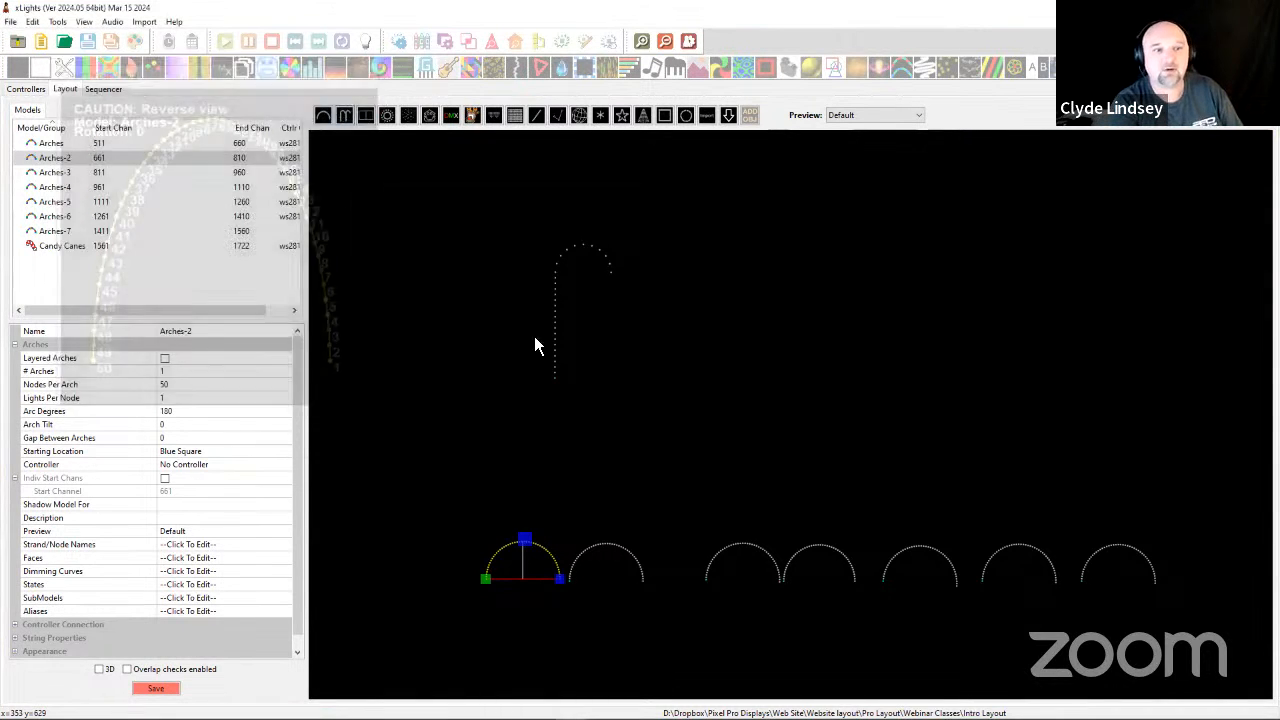
{"action": "left_click", "coordinate": [610, 572]}
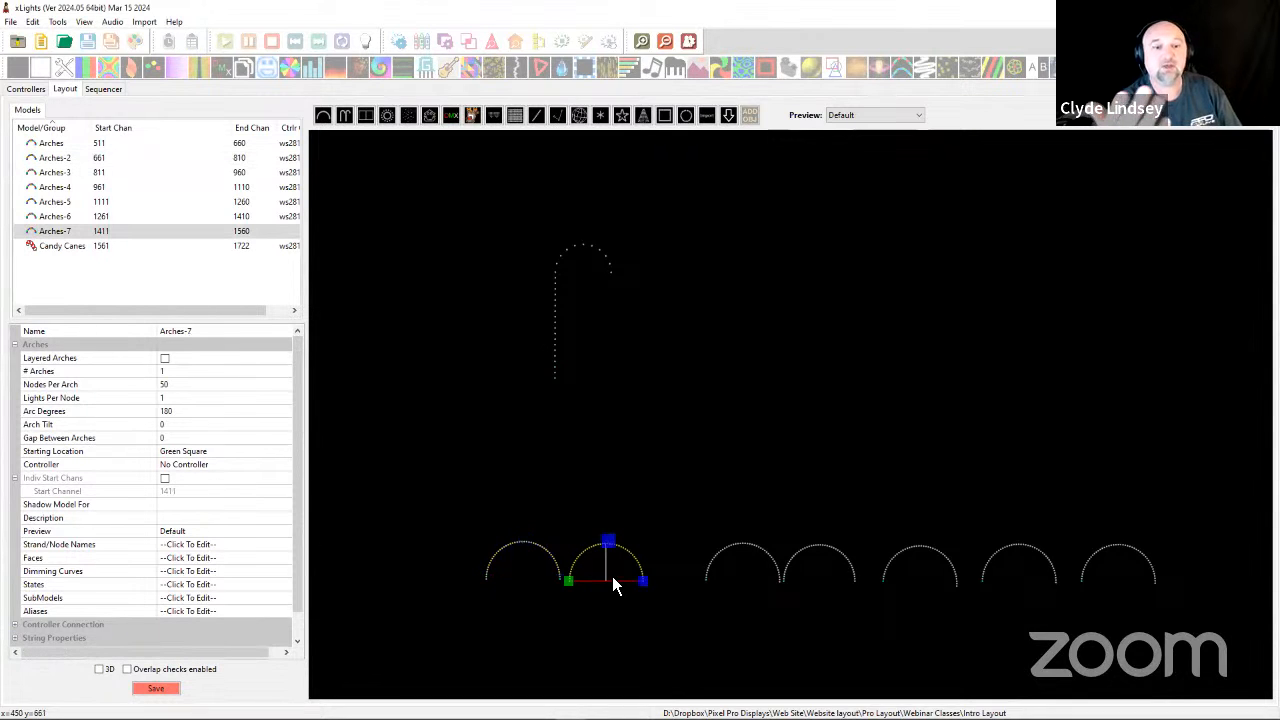
{"action": "right_click", "coordinate": [612, 576]}
{"action": "left_click", "coordinate": [651, 305]}
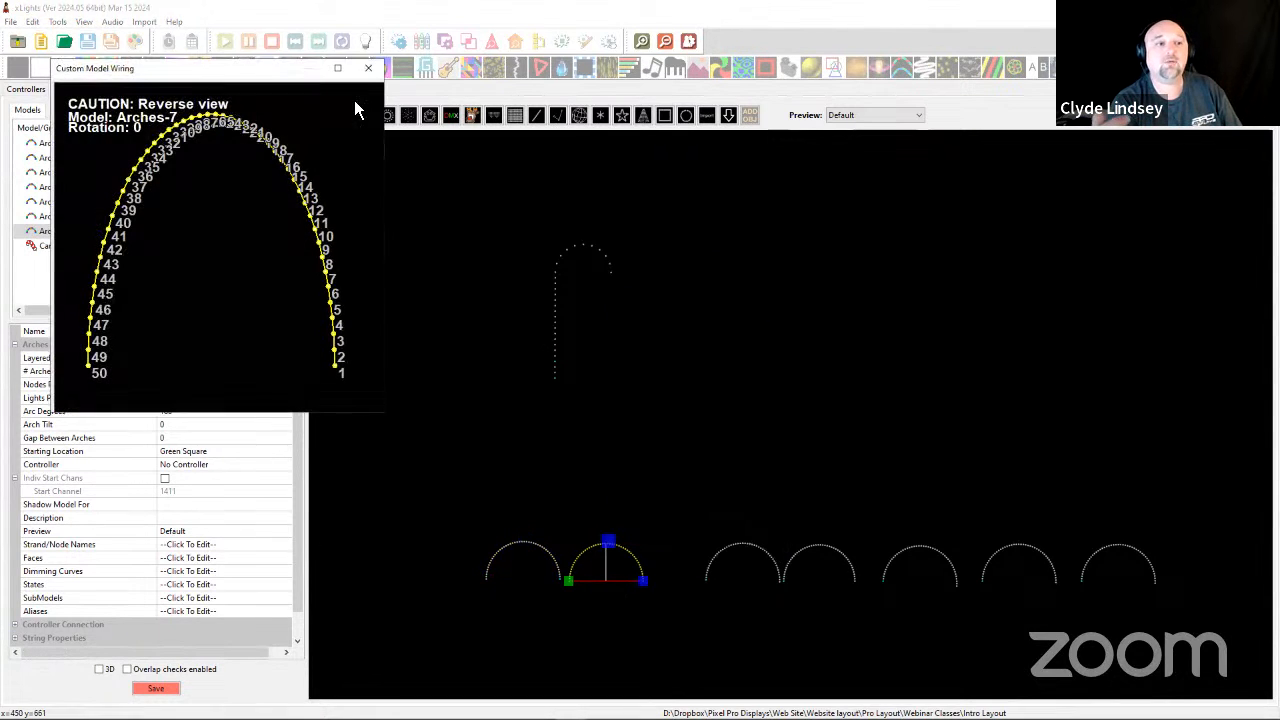
{"action": "left_click_drag", "start_coordinate": [282, 72], "coordinate": [361, 81]}
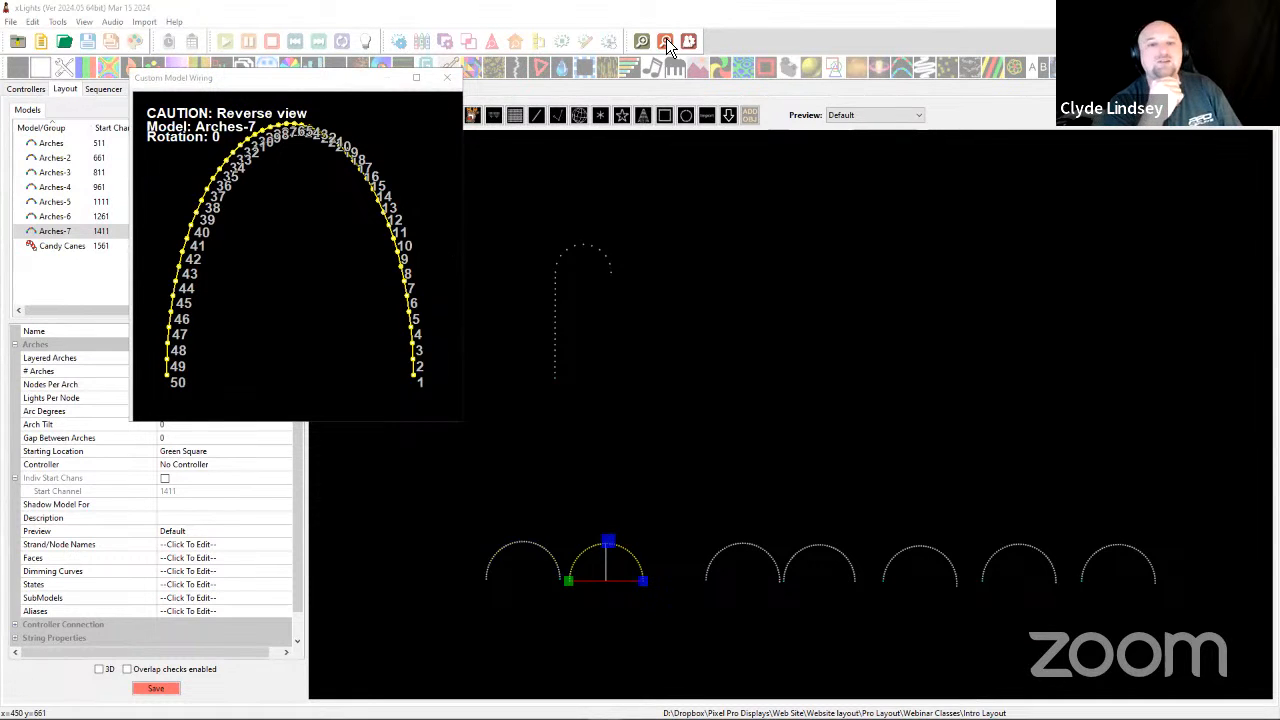
{"action": "key", "text": "alt+Tab"}
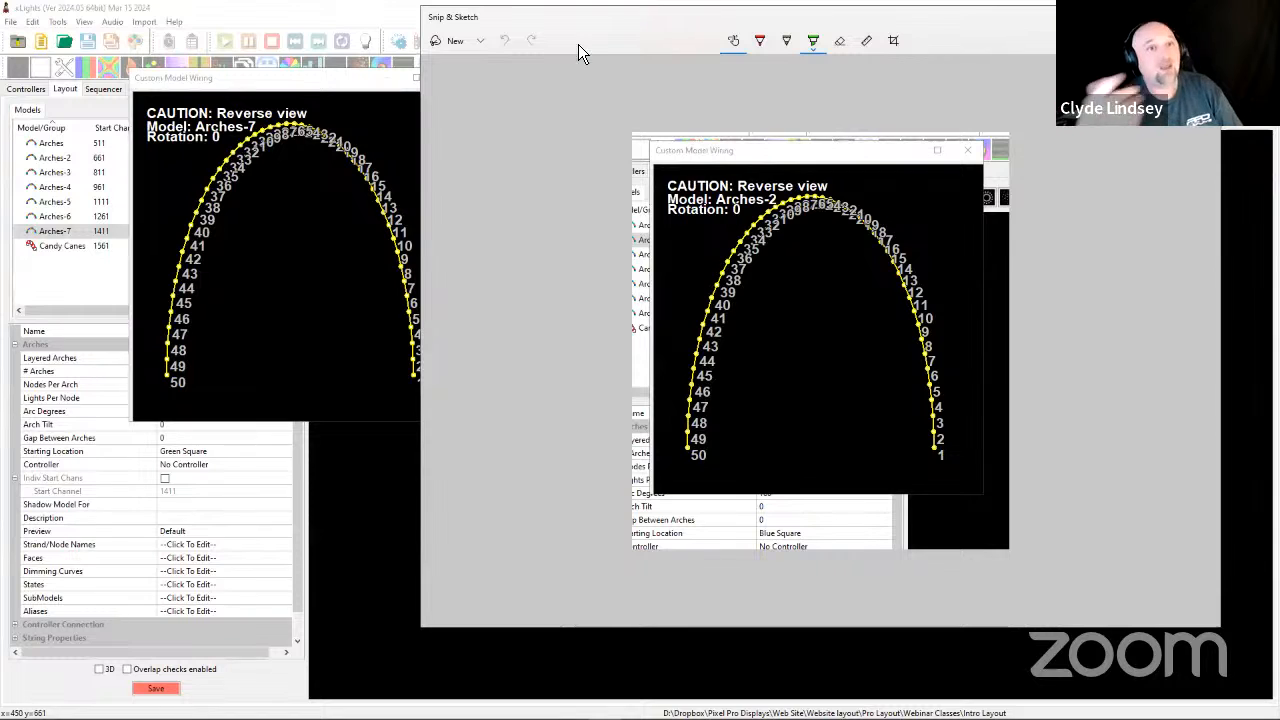
{"action": "key", "text": "alt+Tab"}
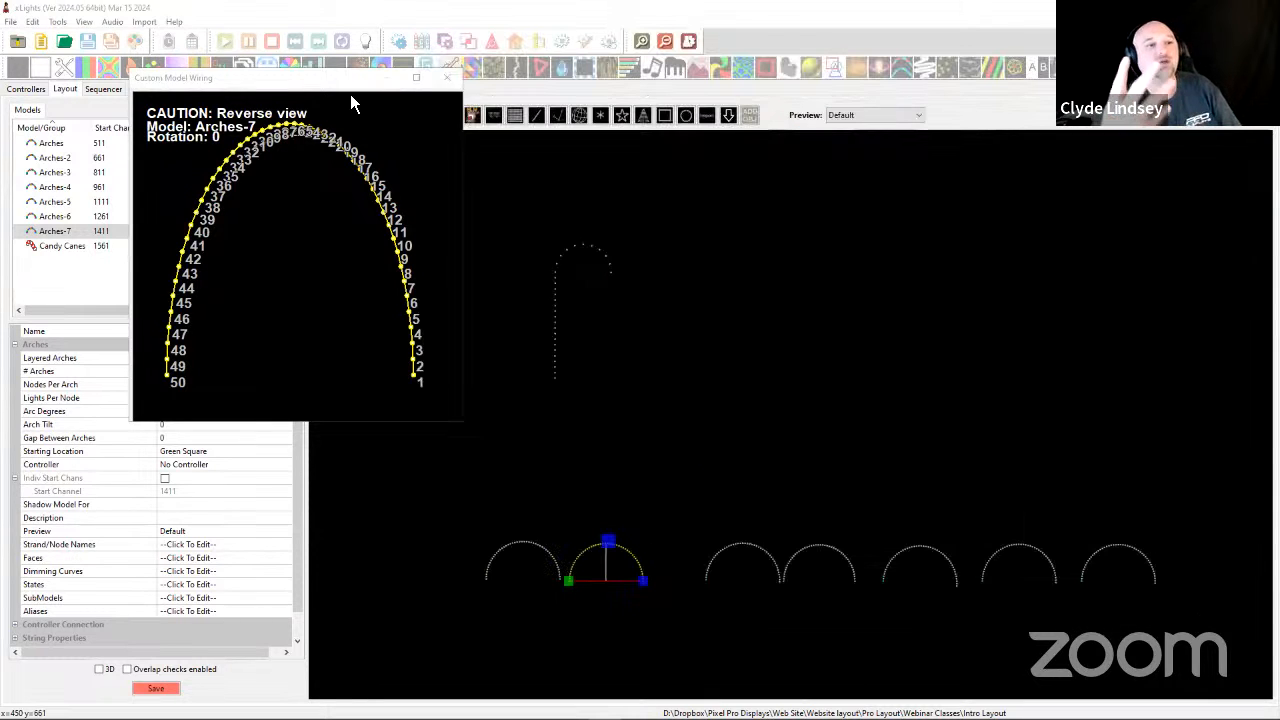
{"action": "left_click_drag", "start_coordinate": [352, 84], "coordinate": [0, 84]}
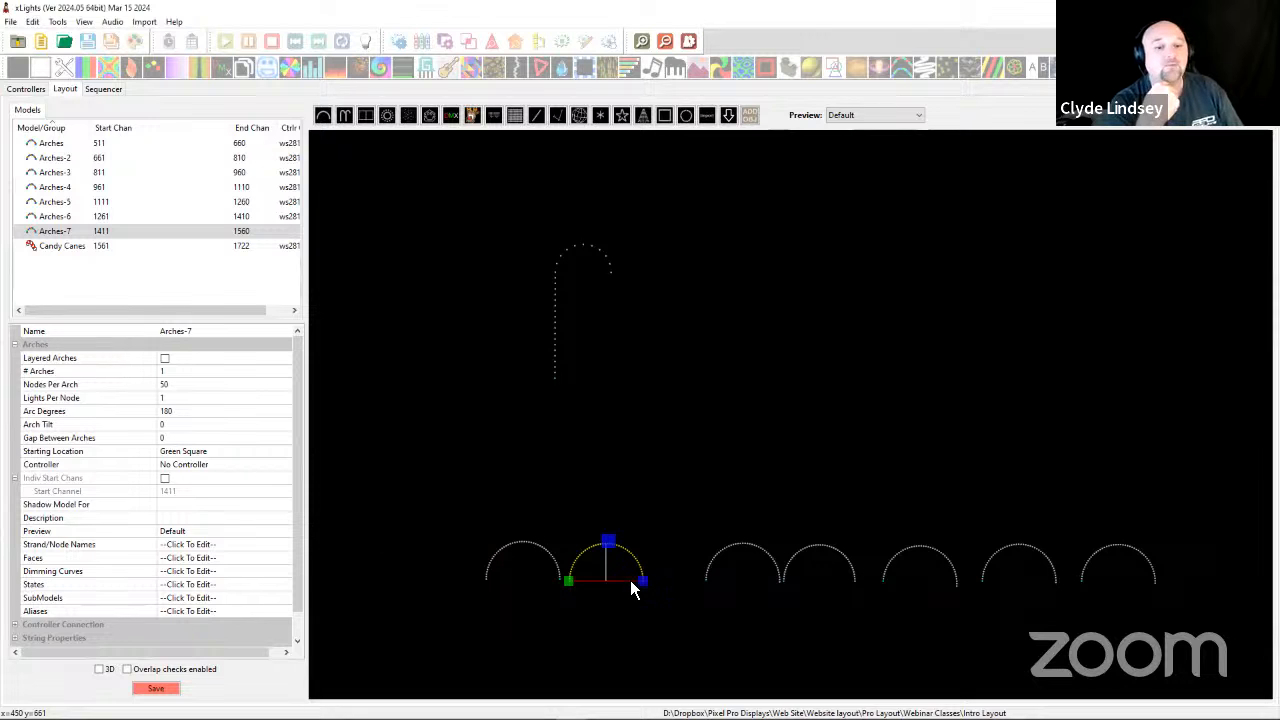
Widen the Arches-7 model slightly and set its starting location to Blue Square.
{"action": "left_click_drag", "start_coordinate": [643, 585], "coordinate": [655, 586]}
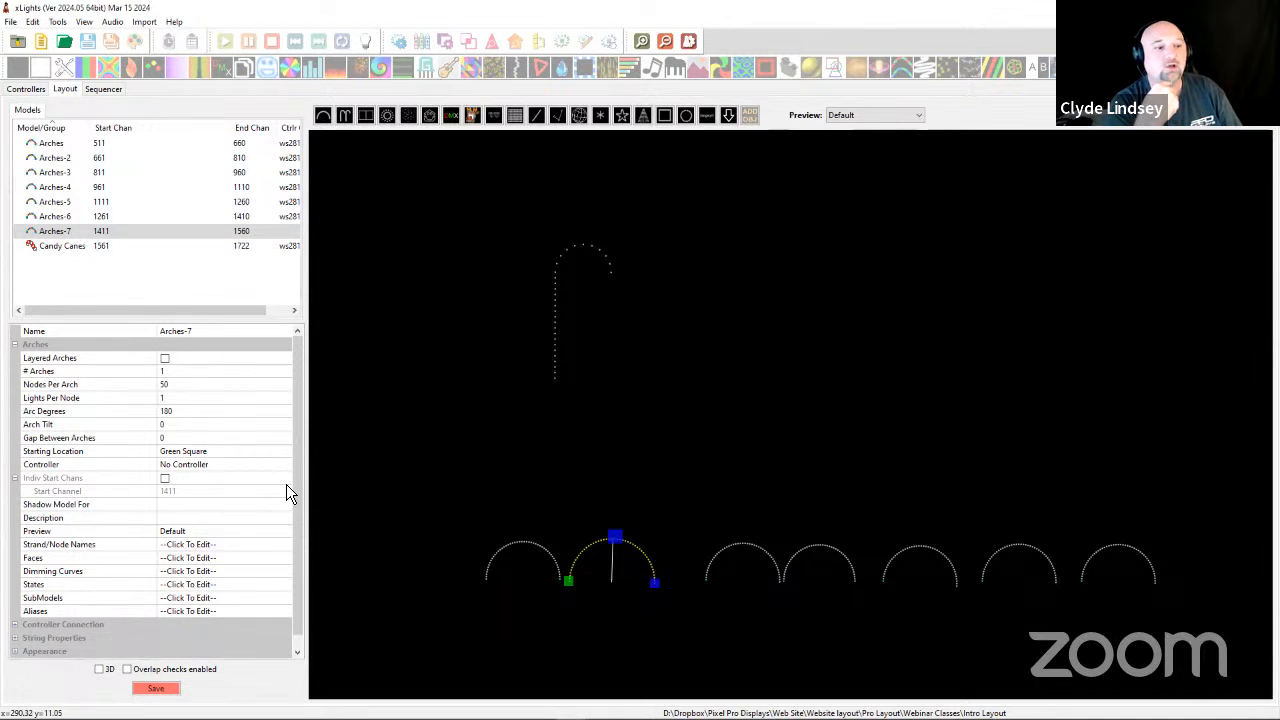
{"action": "left_click", "coordinate": [262, 452]}
{"action": "left_click", "coordinate": [285, 451]}
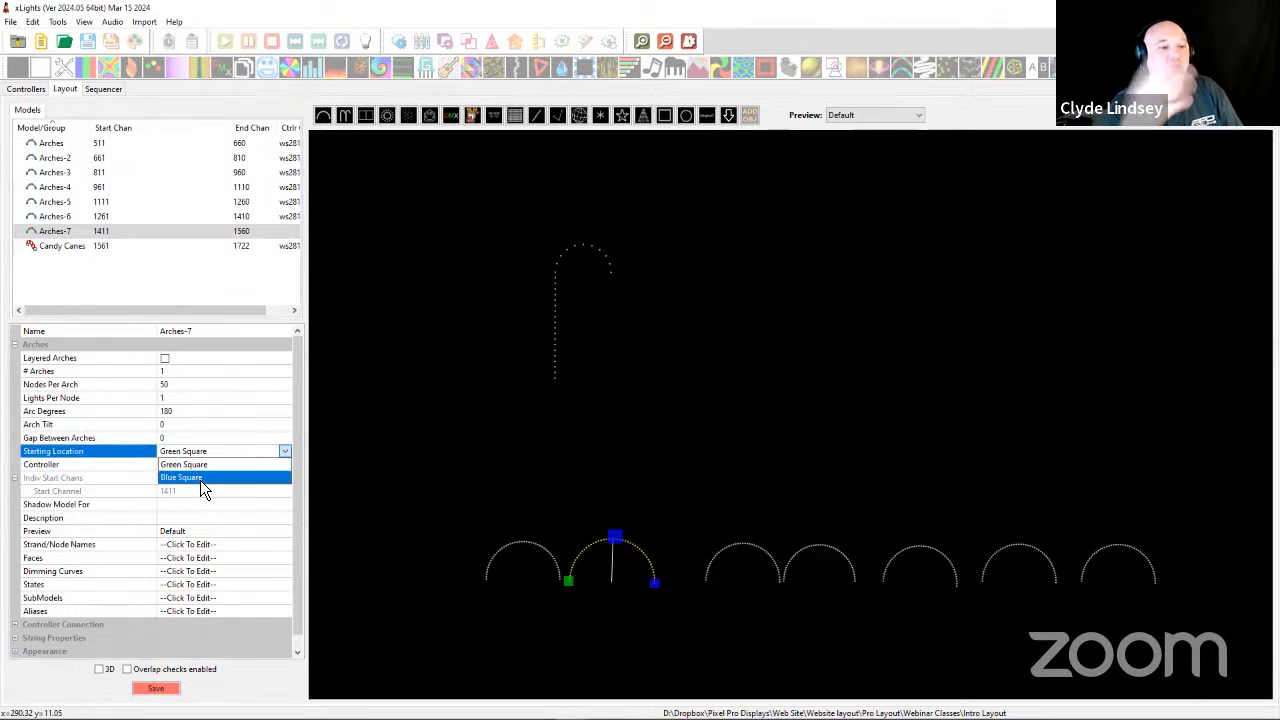
{"action": "left_click", "coordinate": [198, 479]}
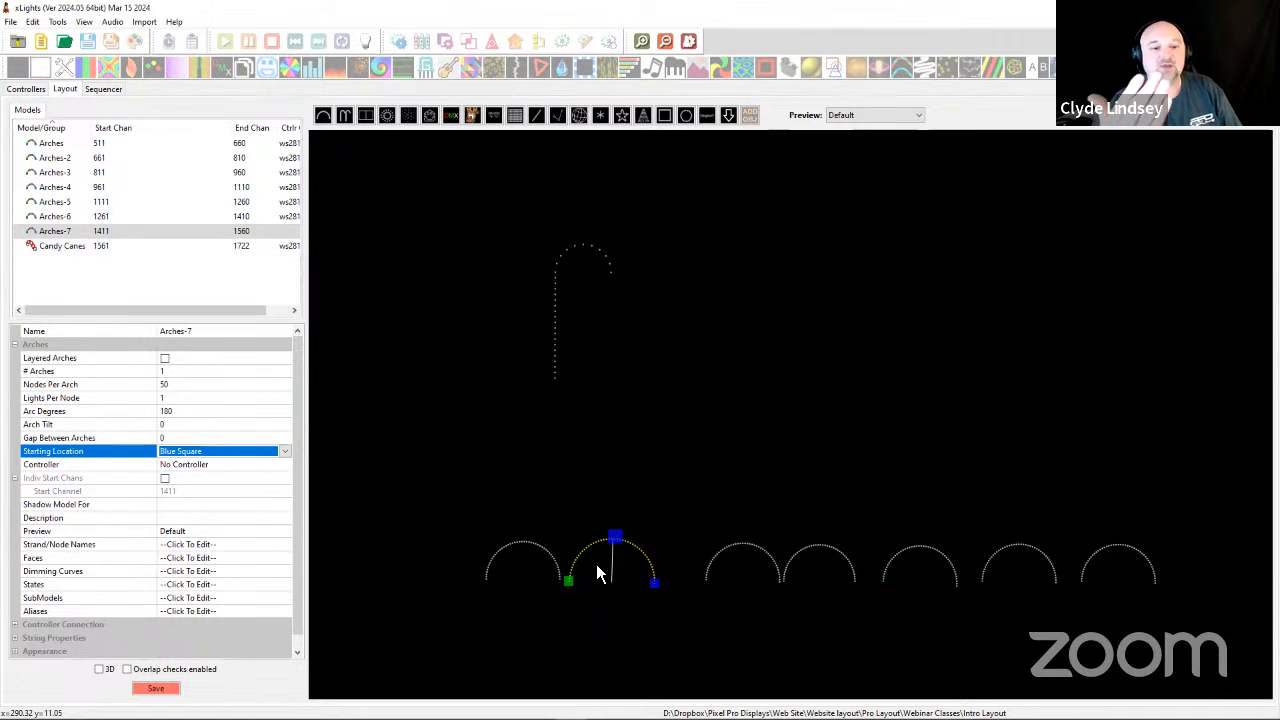
Move Arches-5 and Arches-6 to the left end of the arch row, side by side next to Arches-2.
{"action": "left_click", "coordinate": [540, 560]}
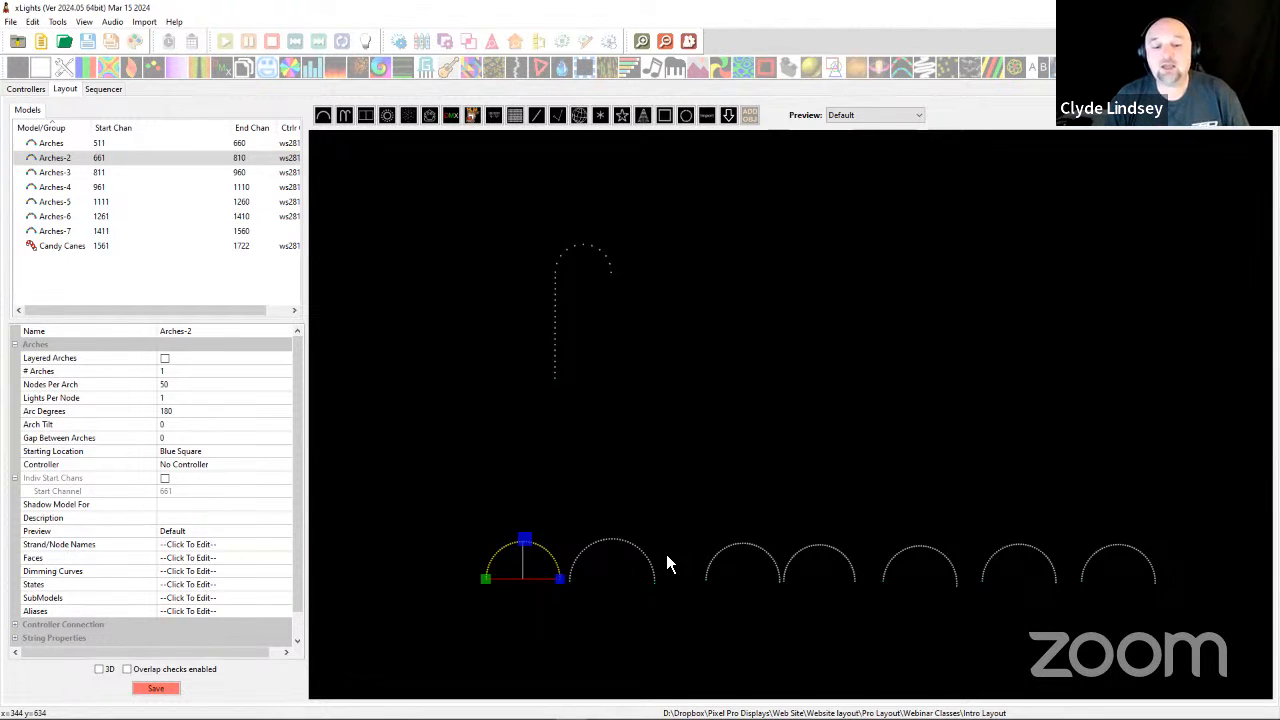
{"action": "left_click_drag", "start_coordinate": [655, 522], "coordinate": [715, 625]}
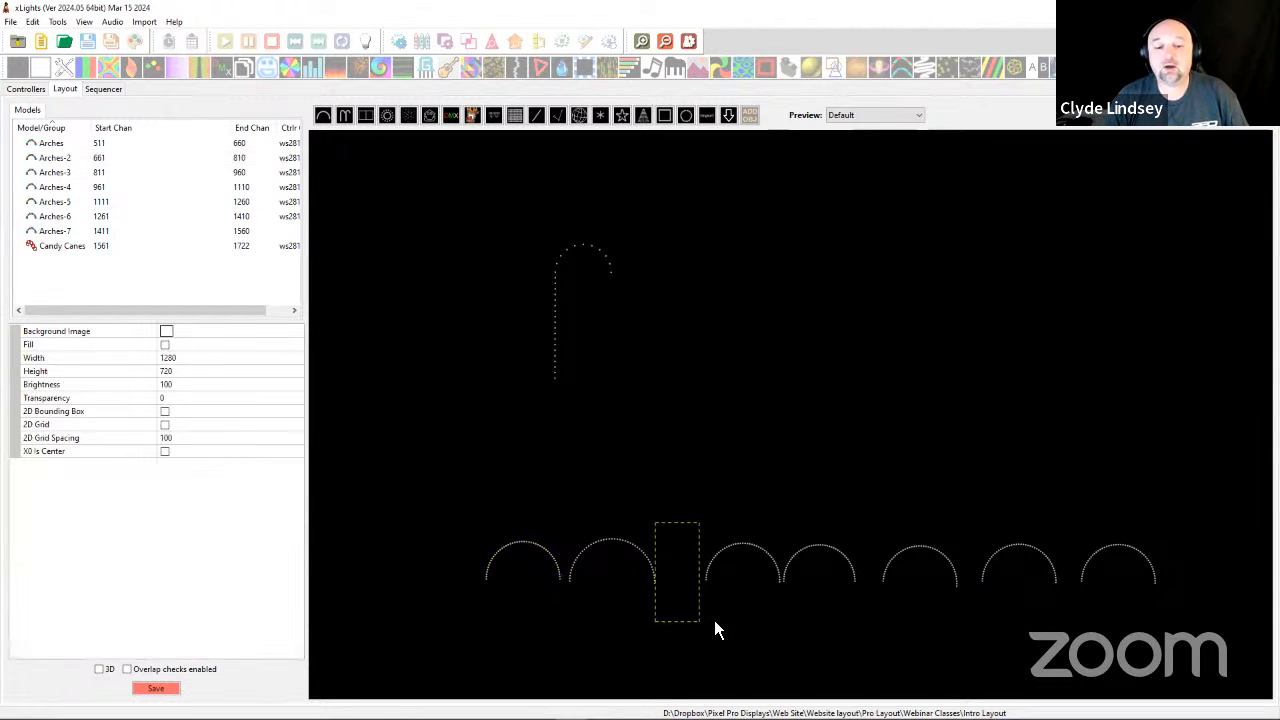
{"action": "left_click", "coordinate": [914, 572]}
{"action": "left_click", "coordinate": [1010, 572], "text": "ctrl"}
{"action": "left_click_drag", "start_coordinate": [1010, 572], "coordinate": [434, 572]}
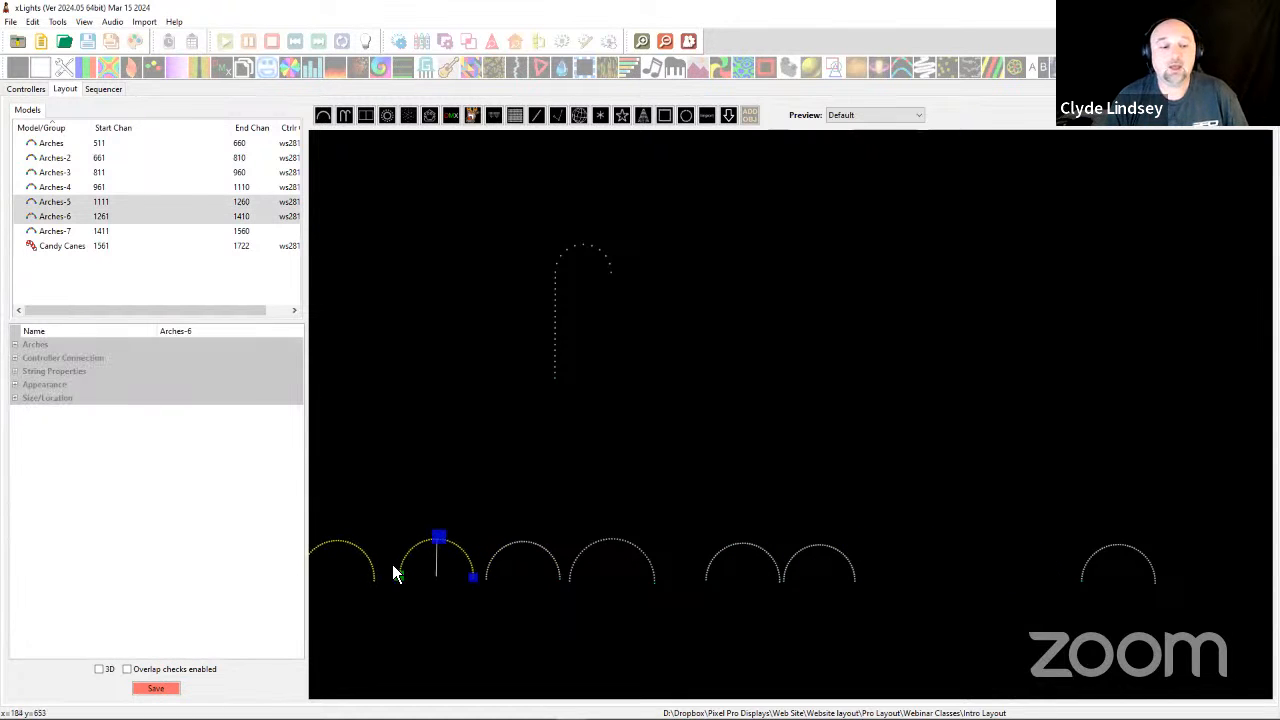
{"action": "left_click", "coordinate": [352, 572]}
{"action": "left_click_drag", "start_coordinate": [352, 572], "coordinate": [368, 568]}
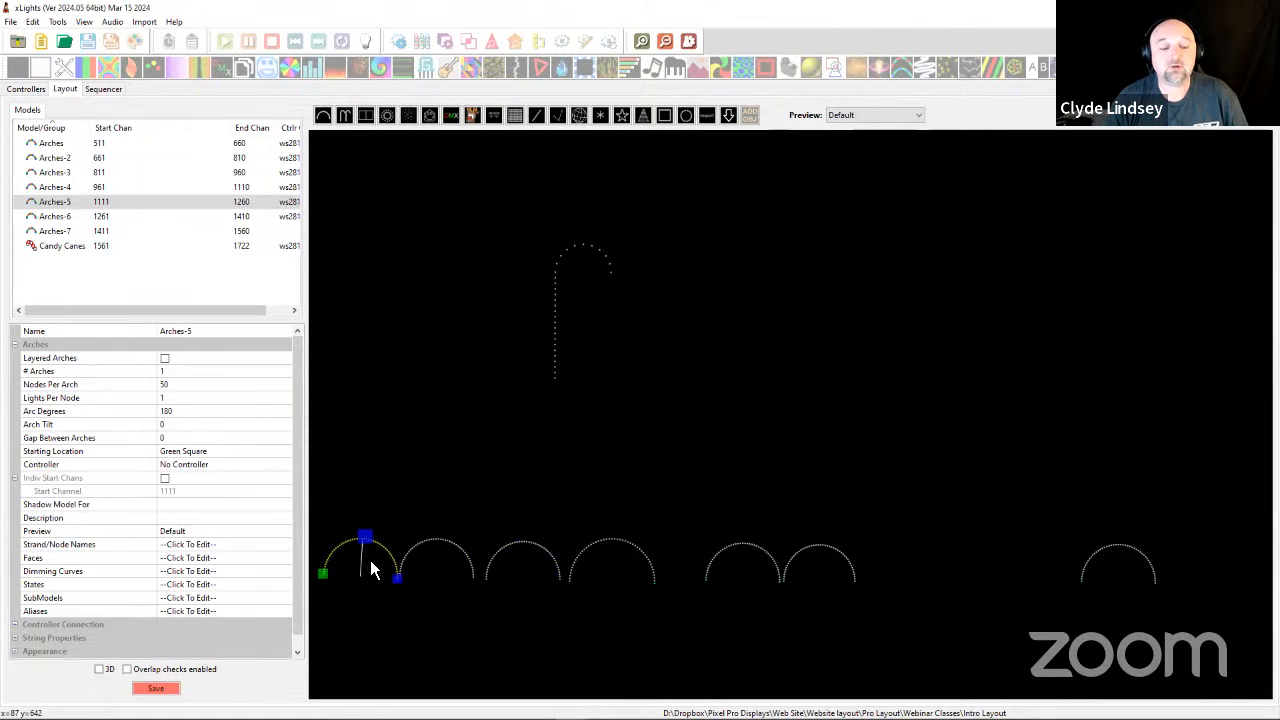
Reposition Arches-2 and Arches-7 so they stand next to each other with a small gap between them.
{"action": "left_click", "coordinate": [525, 580]}
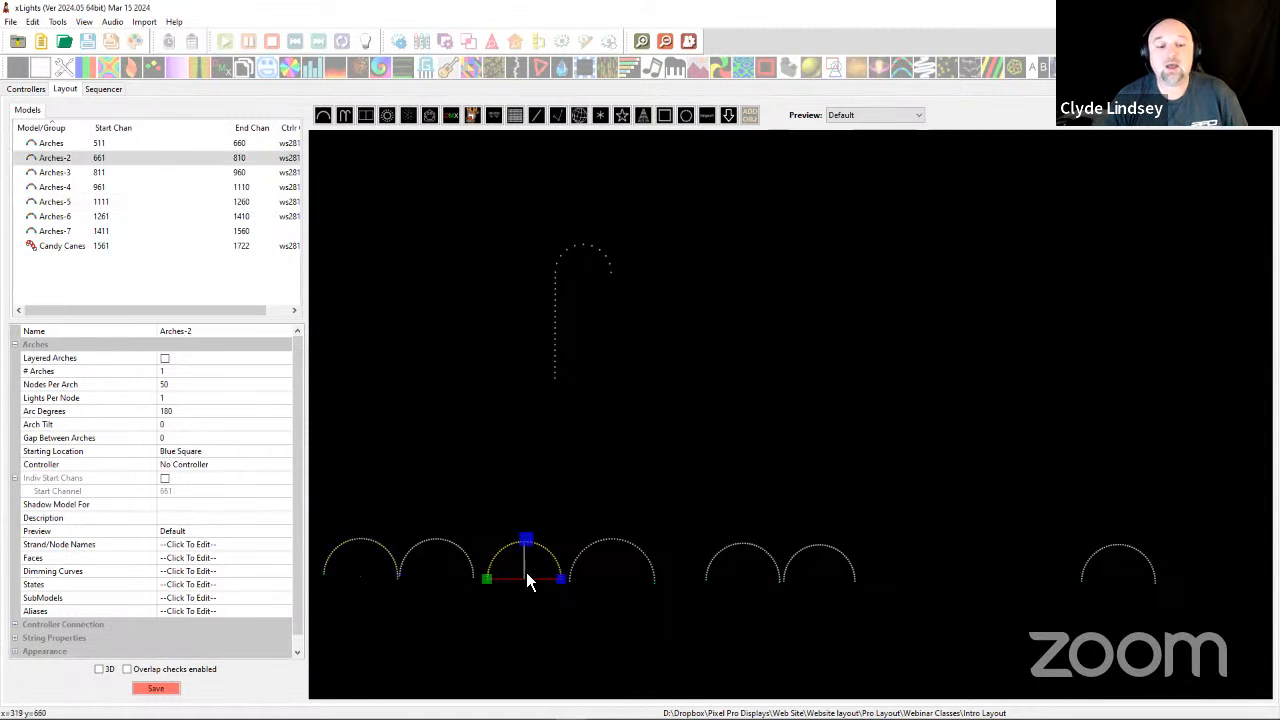
{"action": "left_click_drag", "start_coordinate": [486, 524], "coordinate": [664, 616]}
{"action": "left_click_drag", "start_coordinate": [489, 510], "coordinate": [317, 612]}
{"action": "left_click_drag", "start_coordinate": [668, 521], "coordinate": [710, 524]}
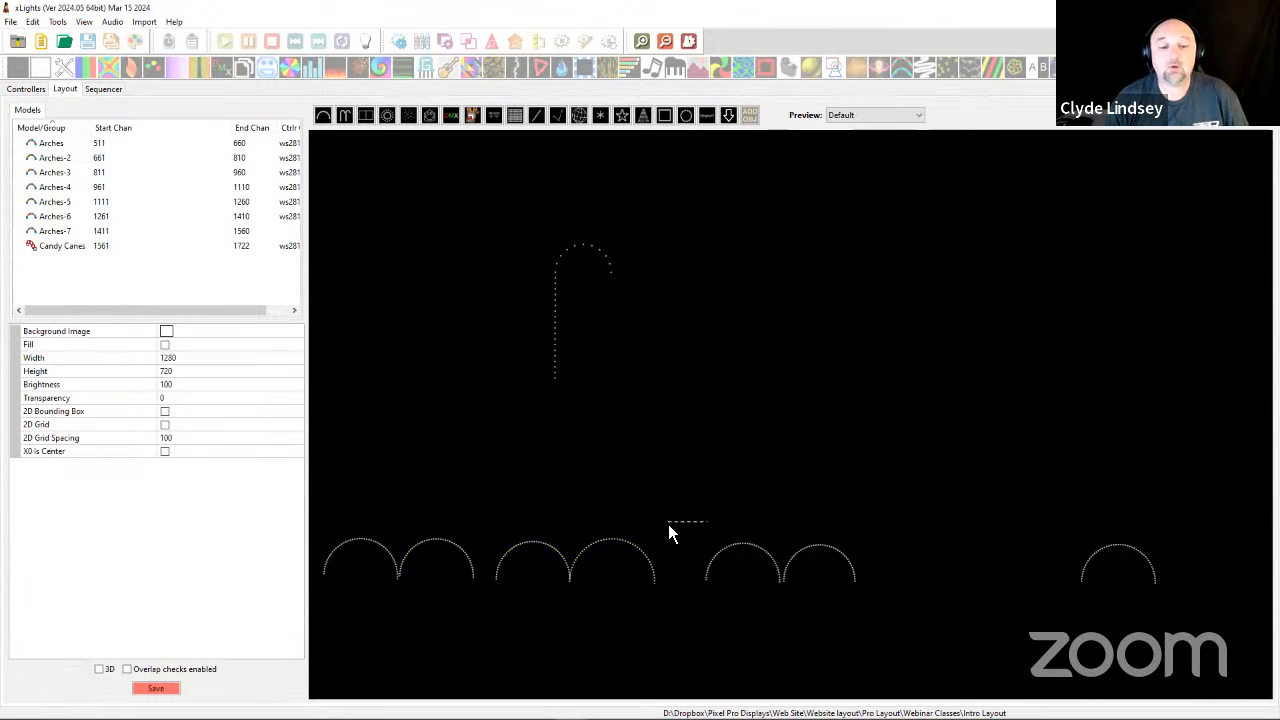
{"action": "left_click_drag", "start_coordinate": [676, 600], "coordinate": [675, 599]}
{"action": "left_click", "coordinate": [657, 584]}
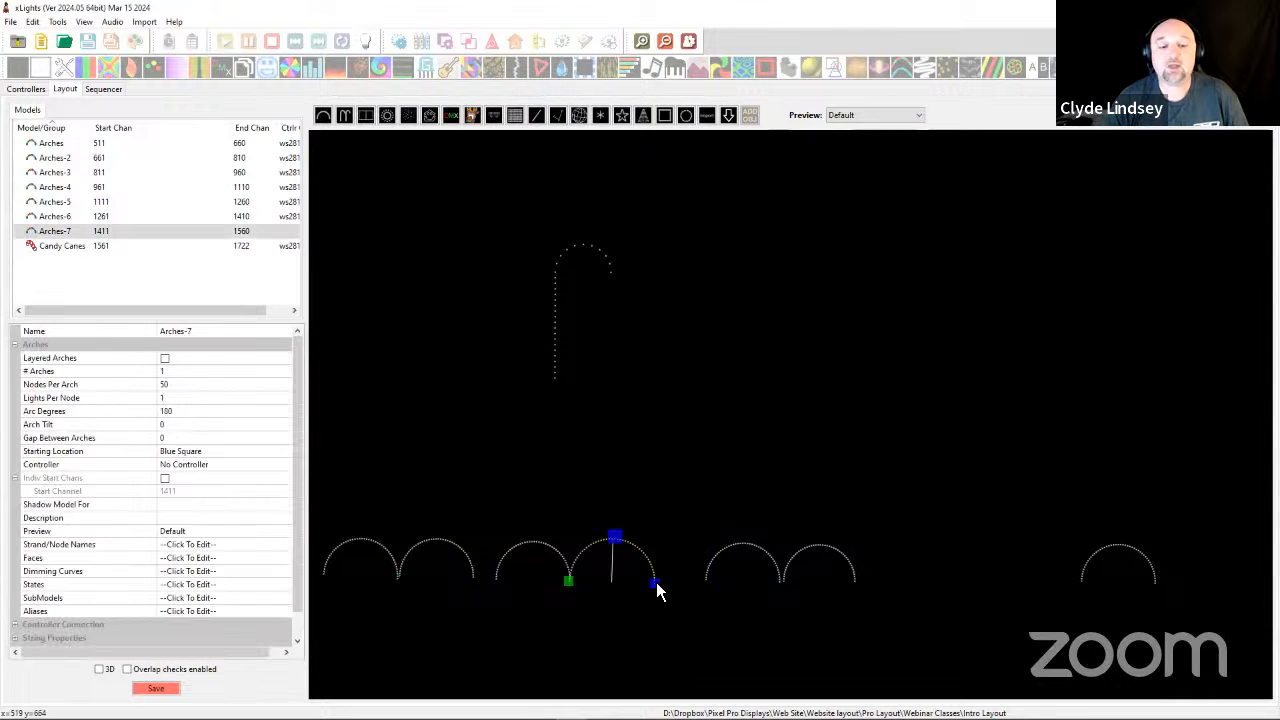
{"action": "left_click", "coordinate": [542, 562]}
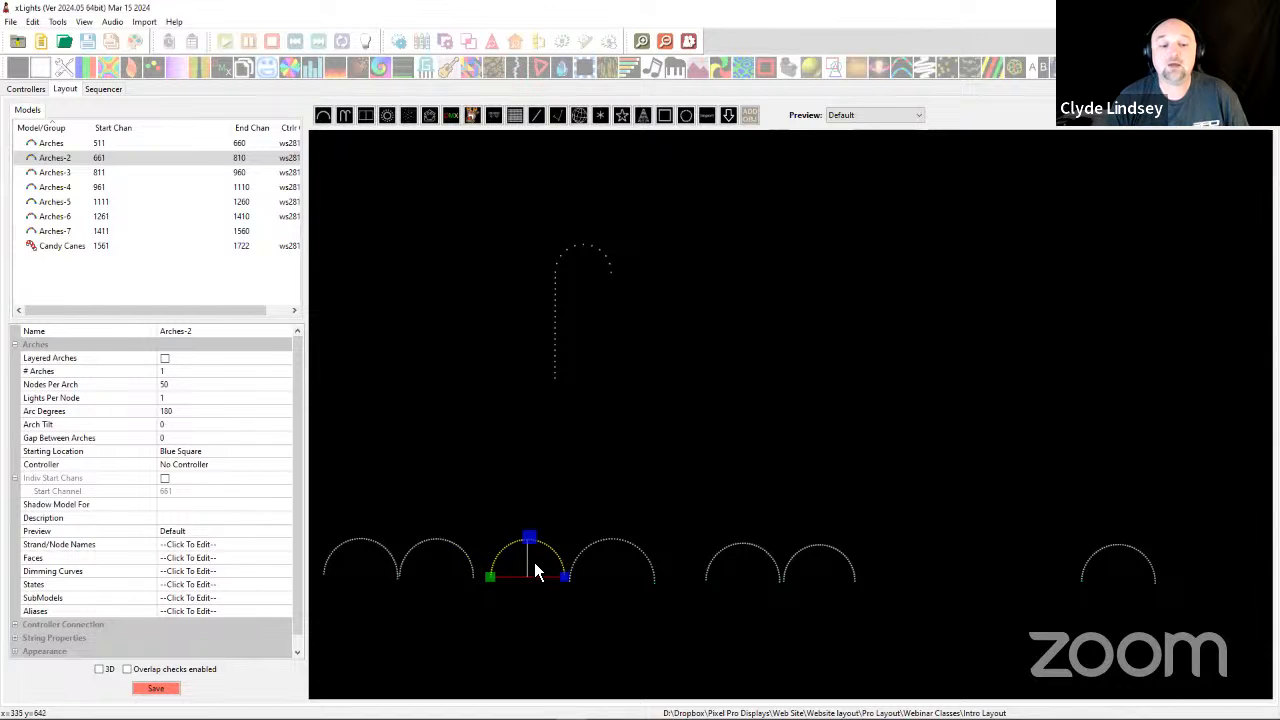
{"action": "left_click", "coordinate": [586, 556]}
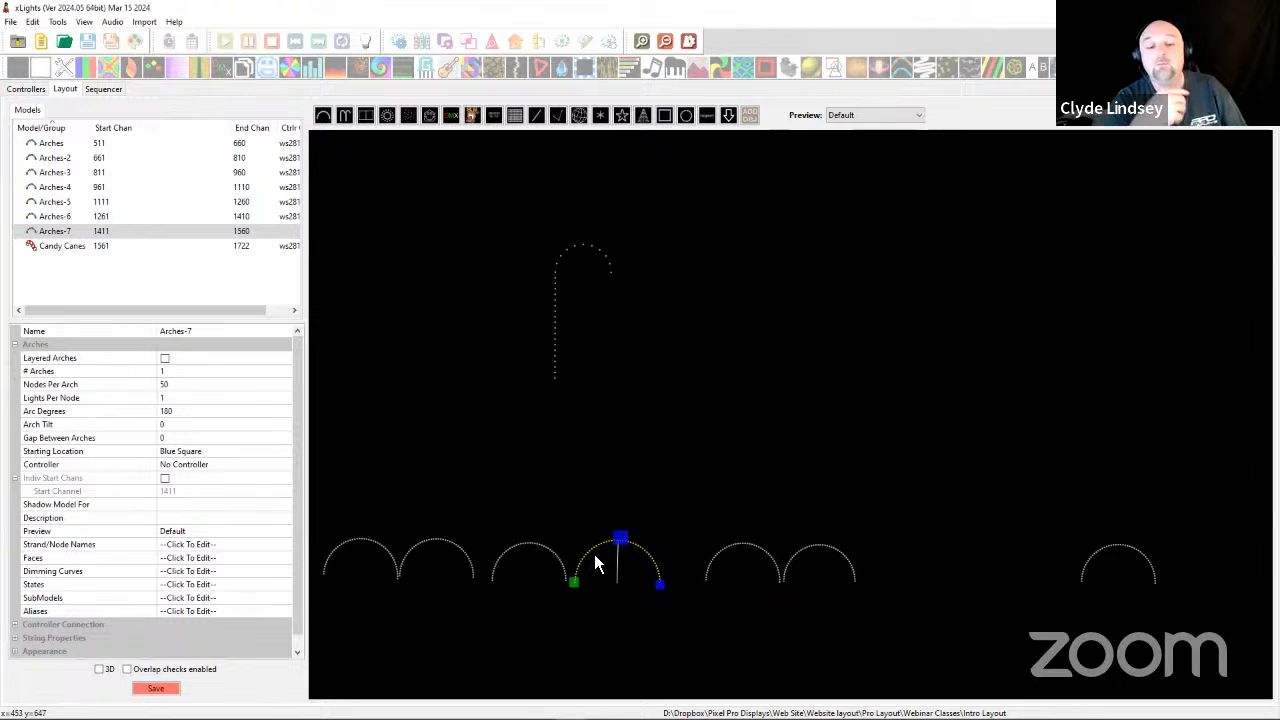
Move the rightmost arch closer to the rest of the row and place the candy cane to its right on the same baseline.
{"action": "left_click", "coordinate": [739, 580]}
{"action": "left_click", "coordinate": [808, 580]}
{"action": "left_click", "coordinate": [1069, 580]}
{"action": "left_click_drag", "start_coordinate": [1069, 580], "coordinate": [920, 580]}
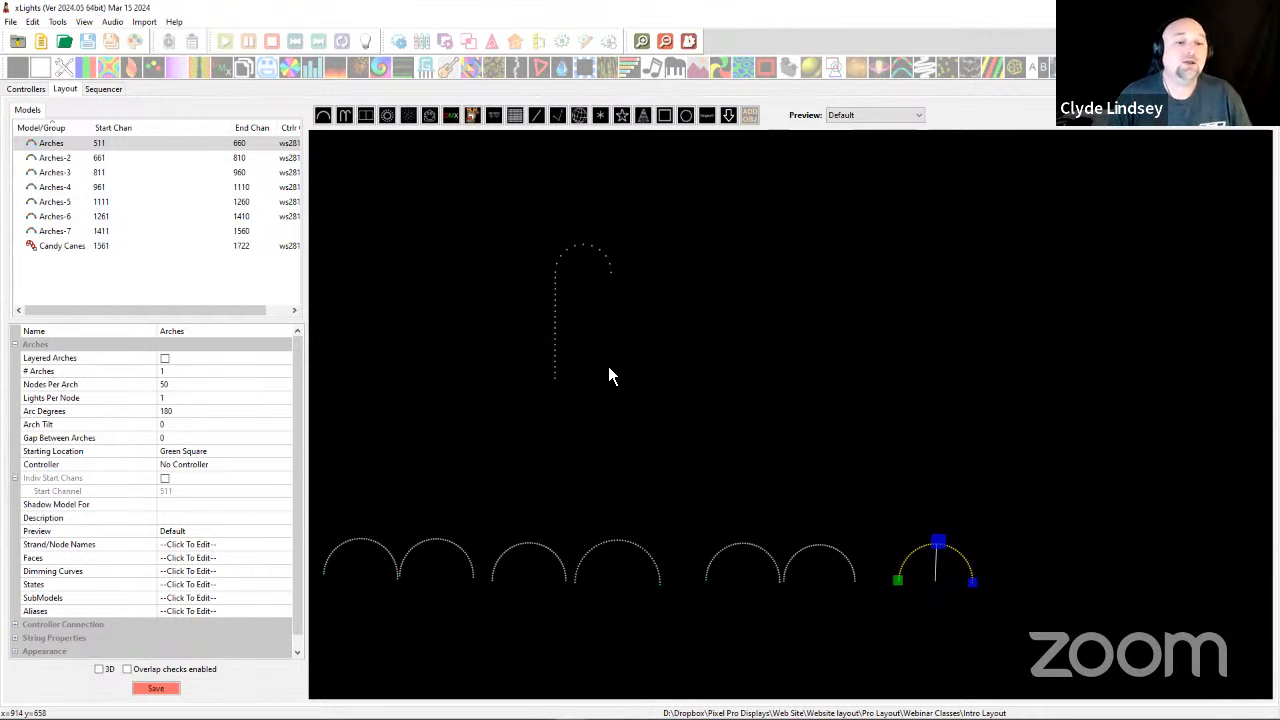
{"action": "left_click", "coordinate": [557, 372]}
{"action": "left_click_drag", "start_coordinate": [566, 371], "coordinate": [1047, 570]}
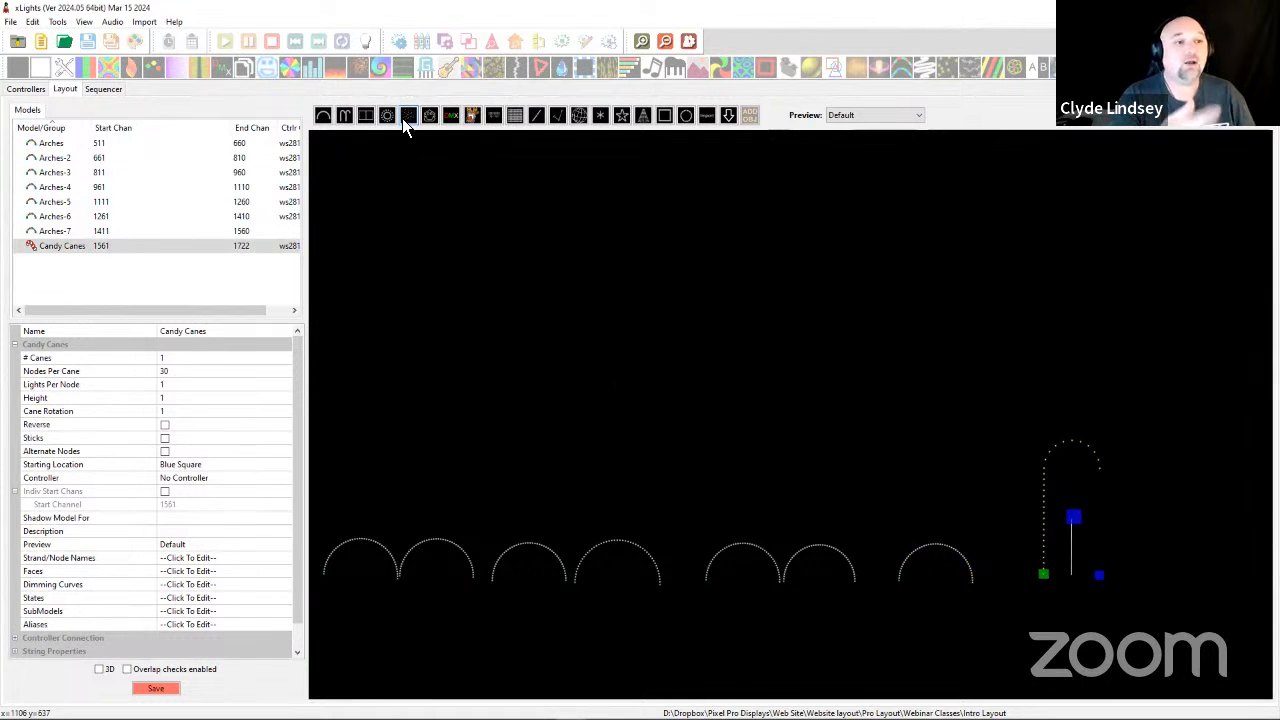
Add a Wreath model above the left arches and shift it slightly up and to the right.
{"action": "left_click", "coordinate": [366, 116]}
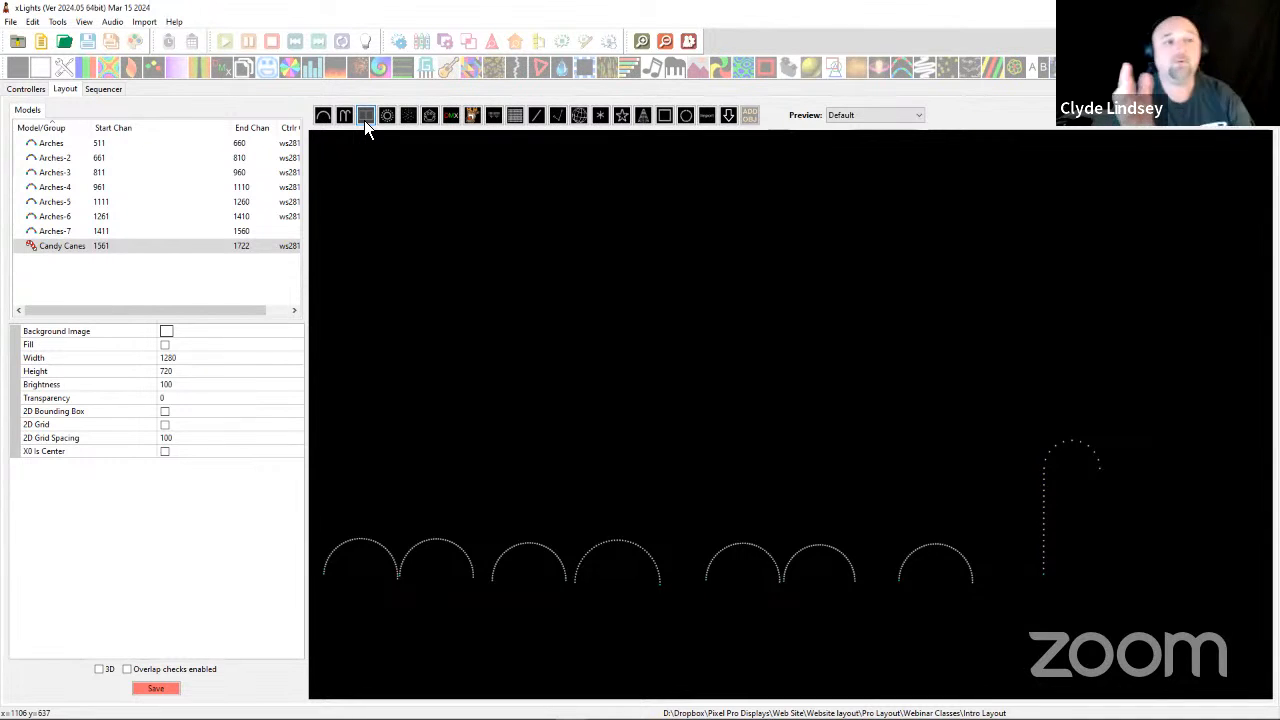
{"action": "left_click", "coordinate": [362, 117]}
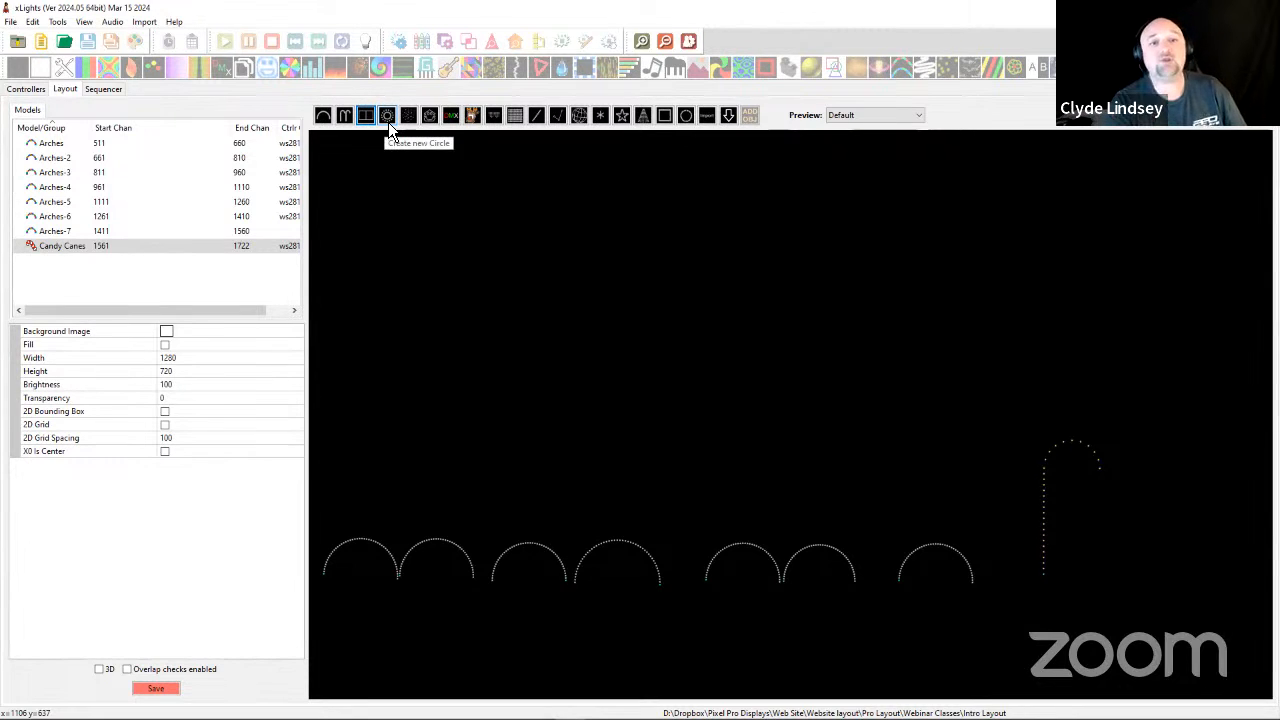
{"action": "left_click", "coordinate": [684, 116]}
{"action": "mouse_move", "coordinate": [375, 362]}
{"action": "left_mouse_down"}
{"action": "mouse_move", "coordinate": [494, 446]}
{"action": "mouse_move", "coordinate": [489, 460]}
{"action": "mouse_move", "coordinate": [494, 449]}
{"action": "left_mouse_up"}
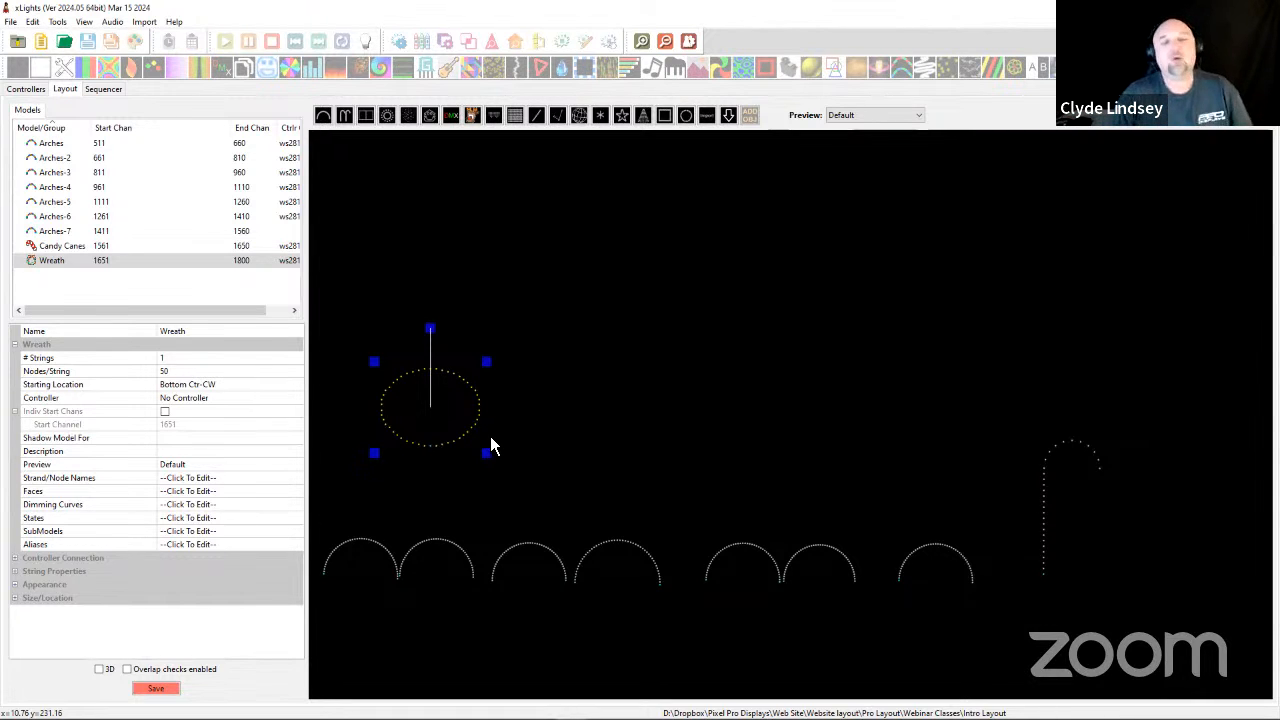
{"action": "left_click_drag", "start_coordinate": [422, 404], "coordinate": [460, 408]}
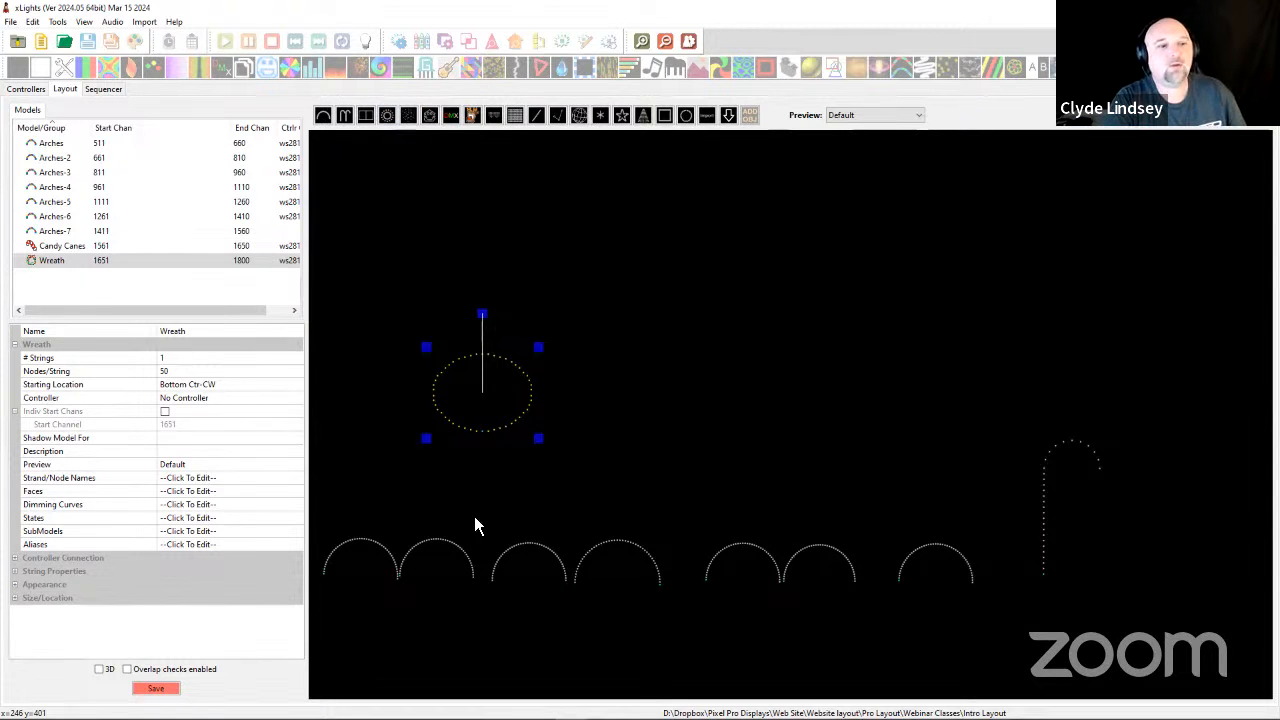
Add a Circle model to the right of the wreath and set its layers to 5.
{"action": "left_click", "coordinate": [388, 116]}
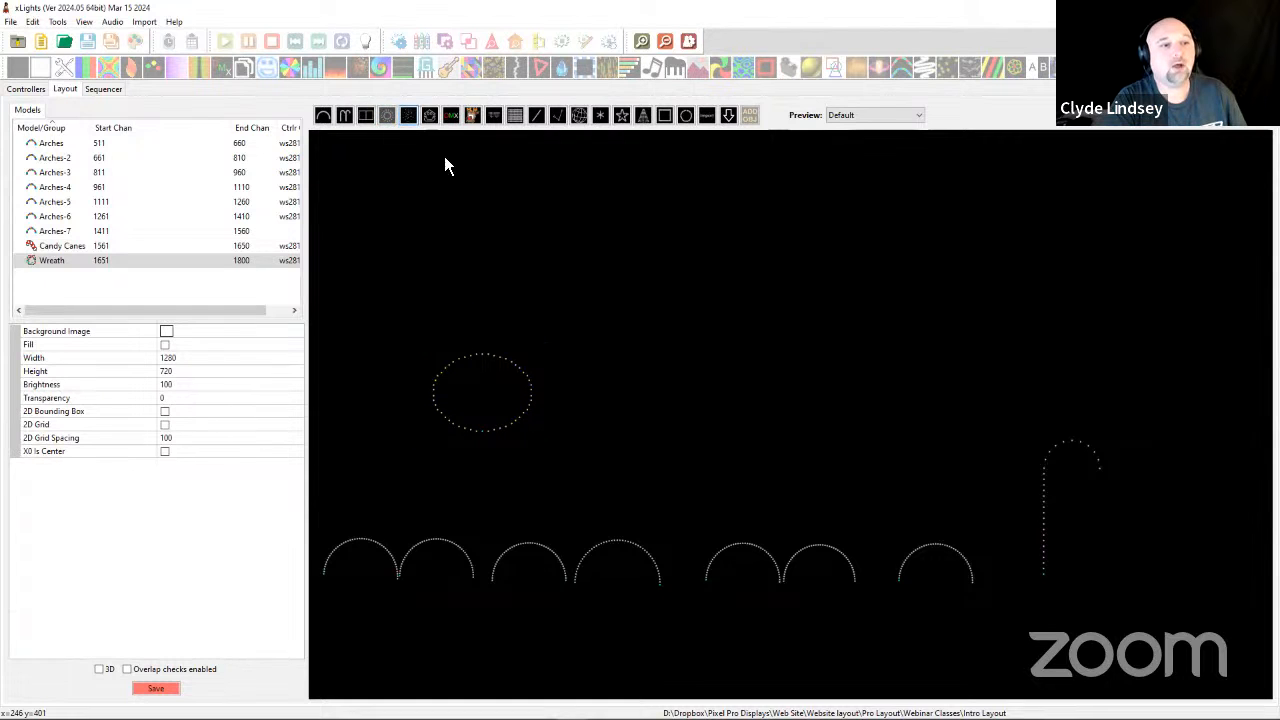
{"action": "left_click_drag", "start_coordinate": [588, 374], "coordinate": [628, 423]}
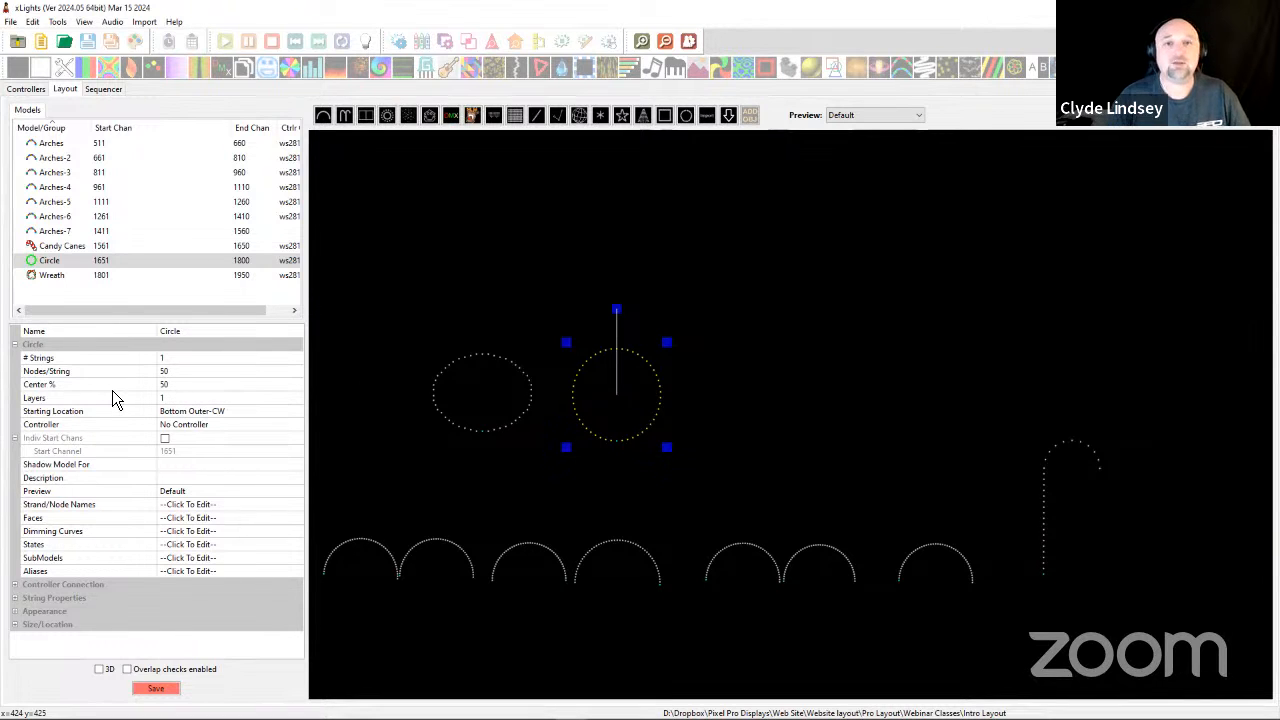
{"action": "left_click", "coordinate": [186, 398]}
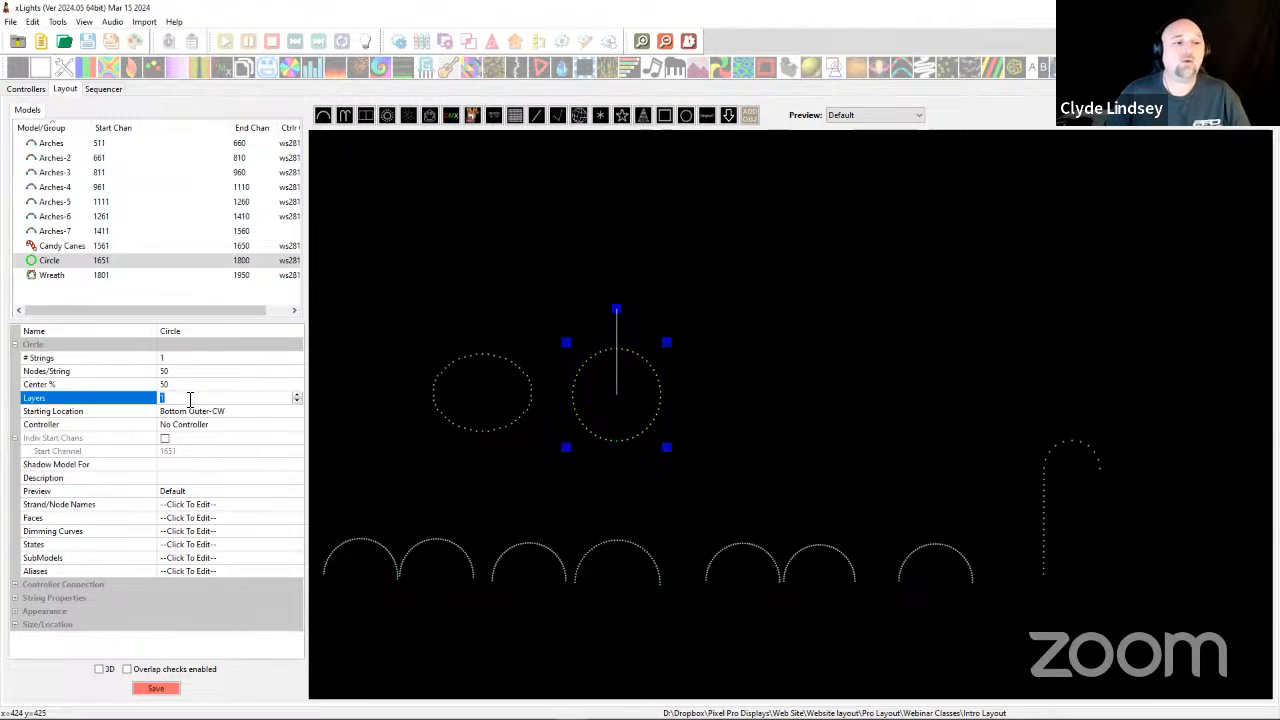
{"action": "type", "text": "5"}
{"action": "key", "text": "Return"}
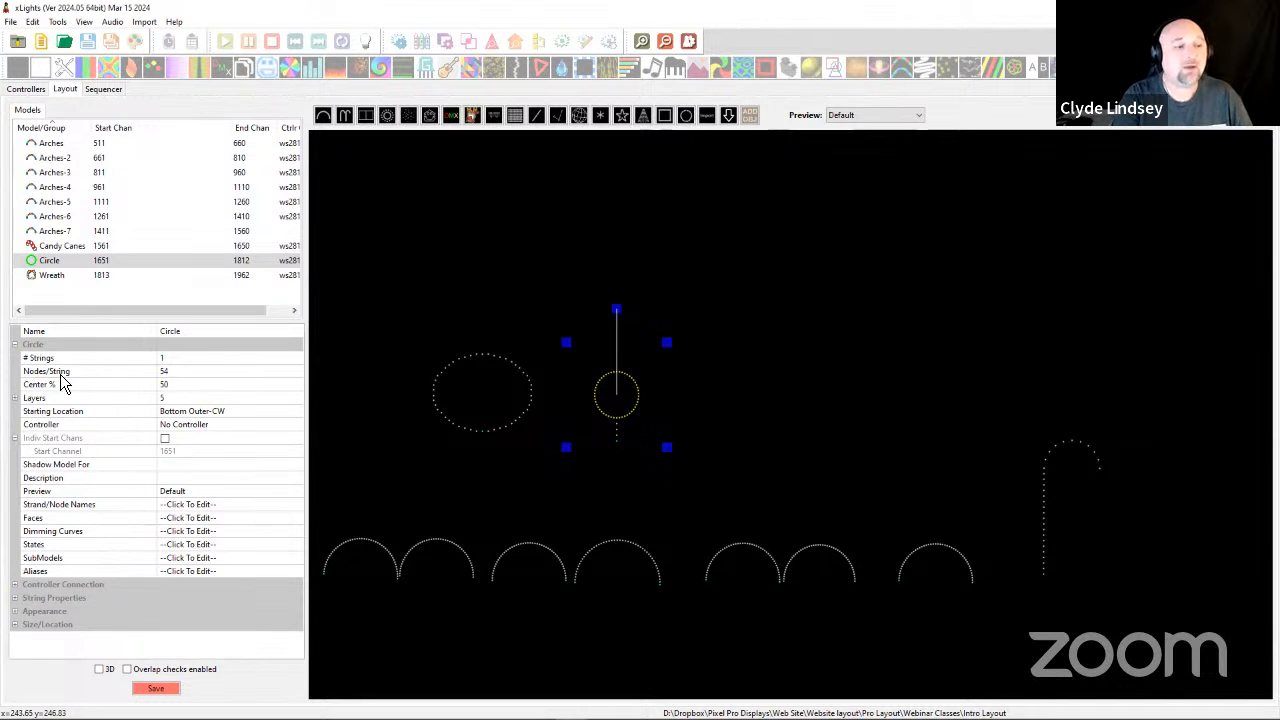
Expand the circle's individual layer settings and set Layer 2 and Layer 3 to 50 nodes each.
{"action": "left_click", "coordinate": [17, 399]}
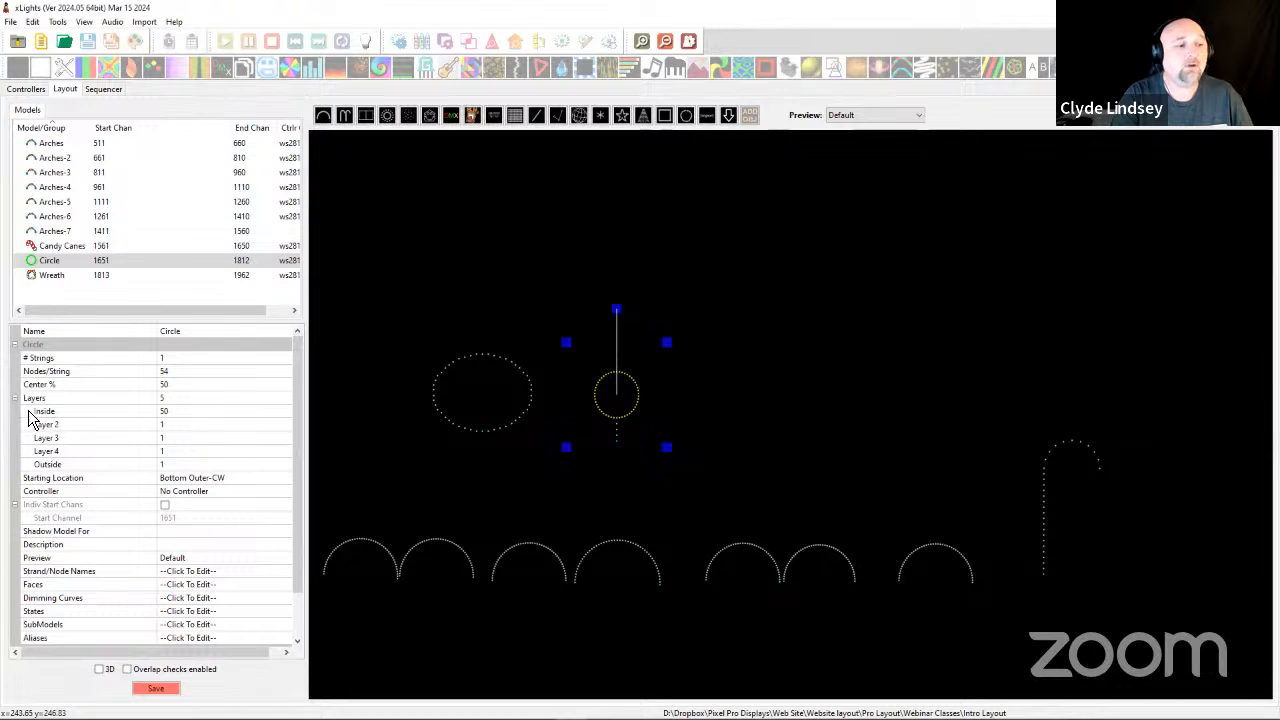
{"action": "left_click", "coordinate": [172, 430]}
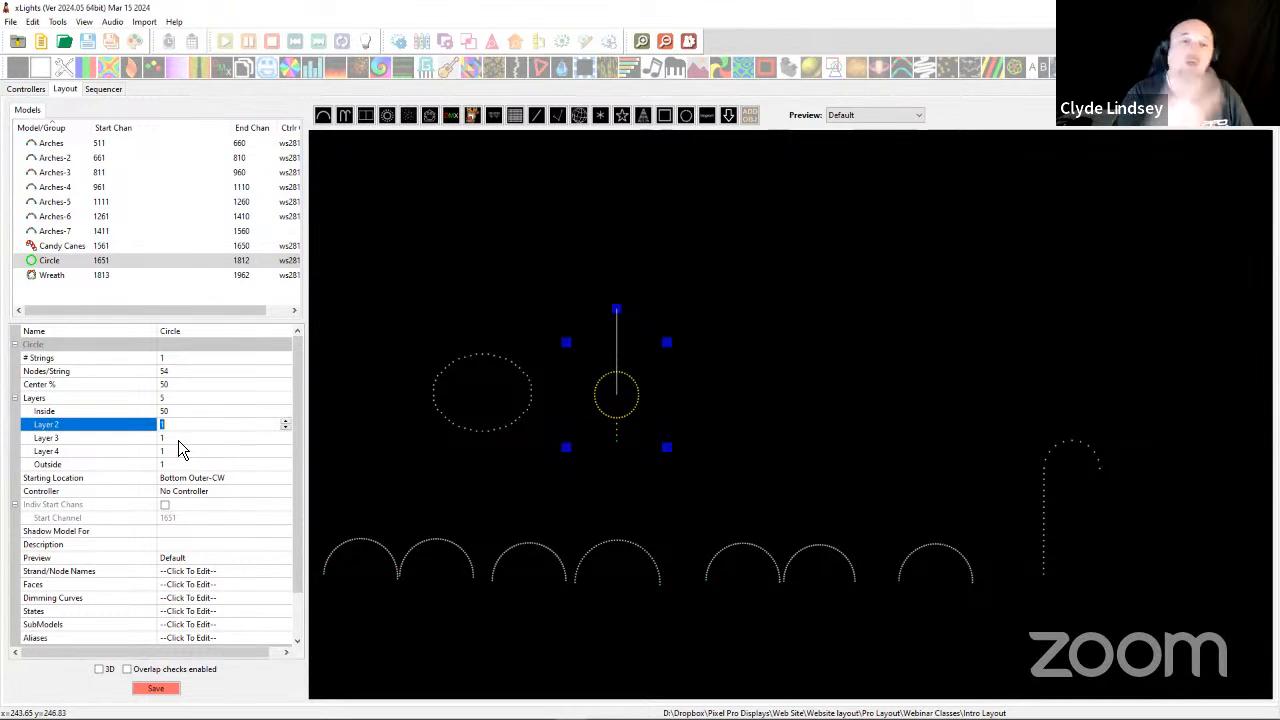
{"action": "type", "text": "50"}
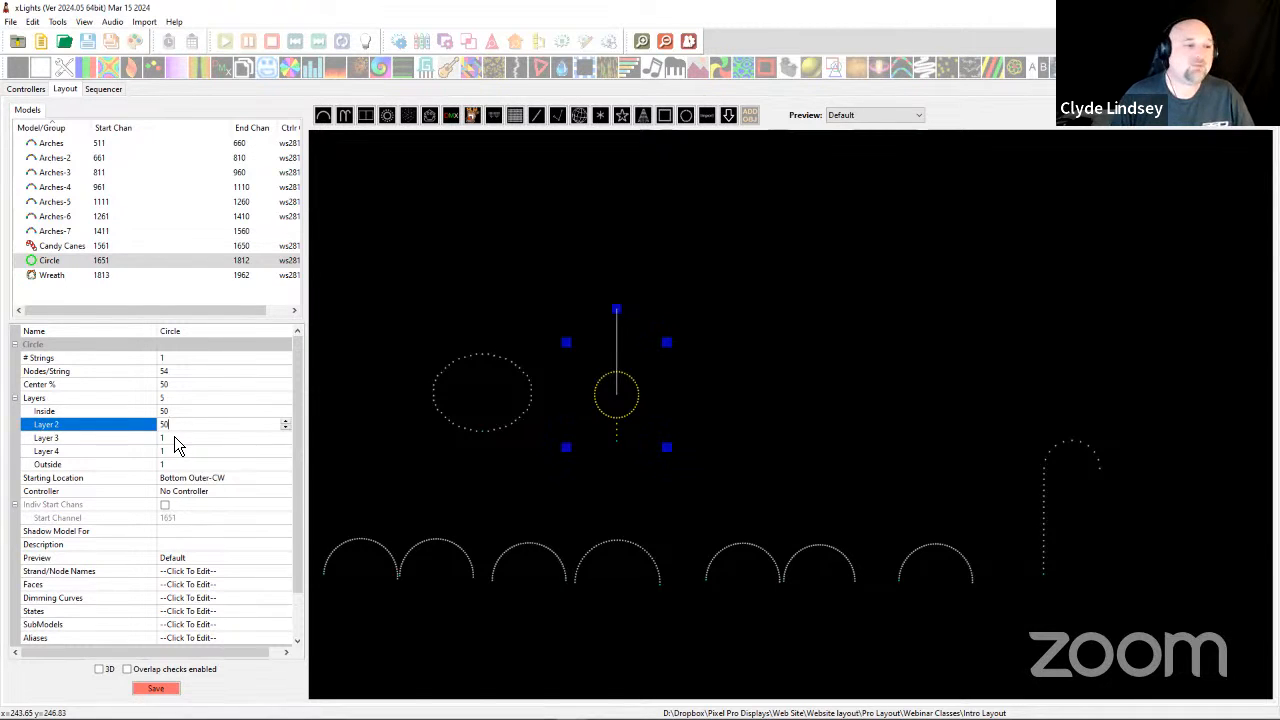
{"action": "key", "text": "Return"}
{"action": "left_click", "coordinate": [174, 438]}
{"action": "type", "text": "50"}
{"action": "key", "text": "Return"}
Set the circle's Layer 4 and Outside layer to 50 nodes each.
{"action": "left_click", "coordinate": [175, 451]}
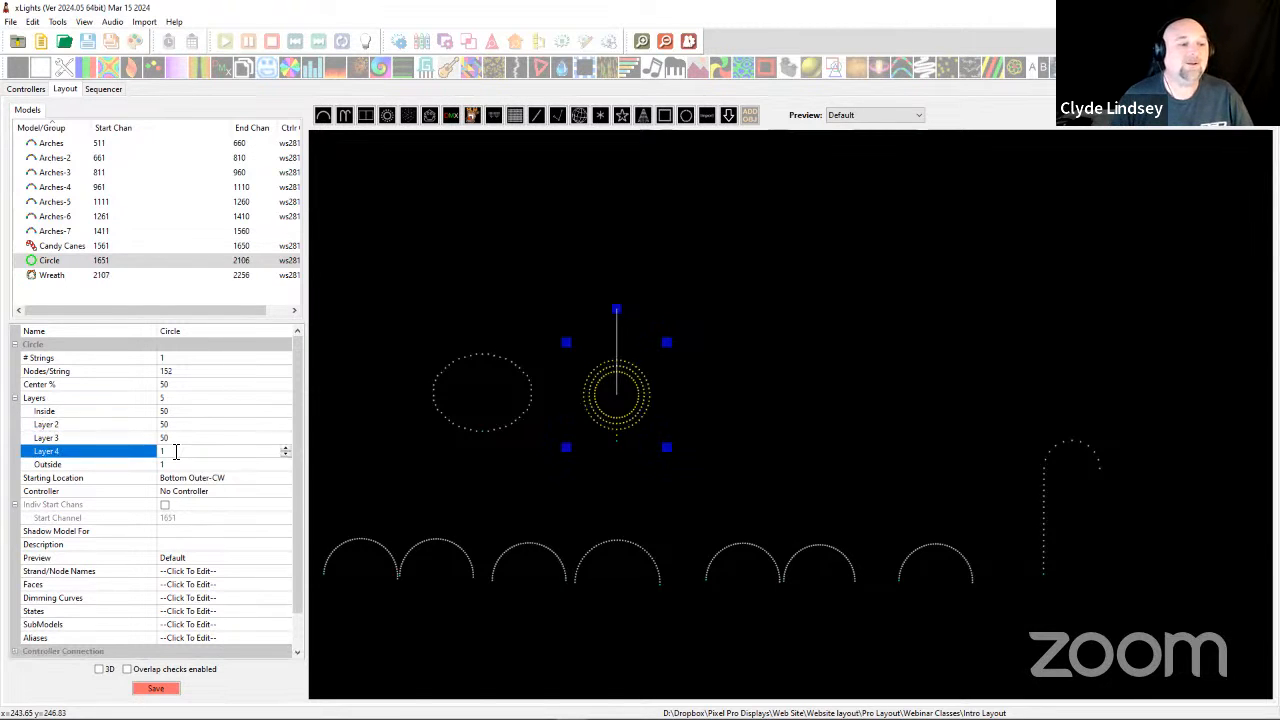
{"action": "key", "text": "BackSpace"}
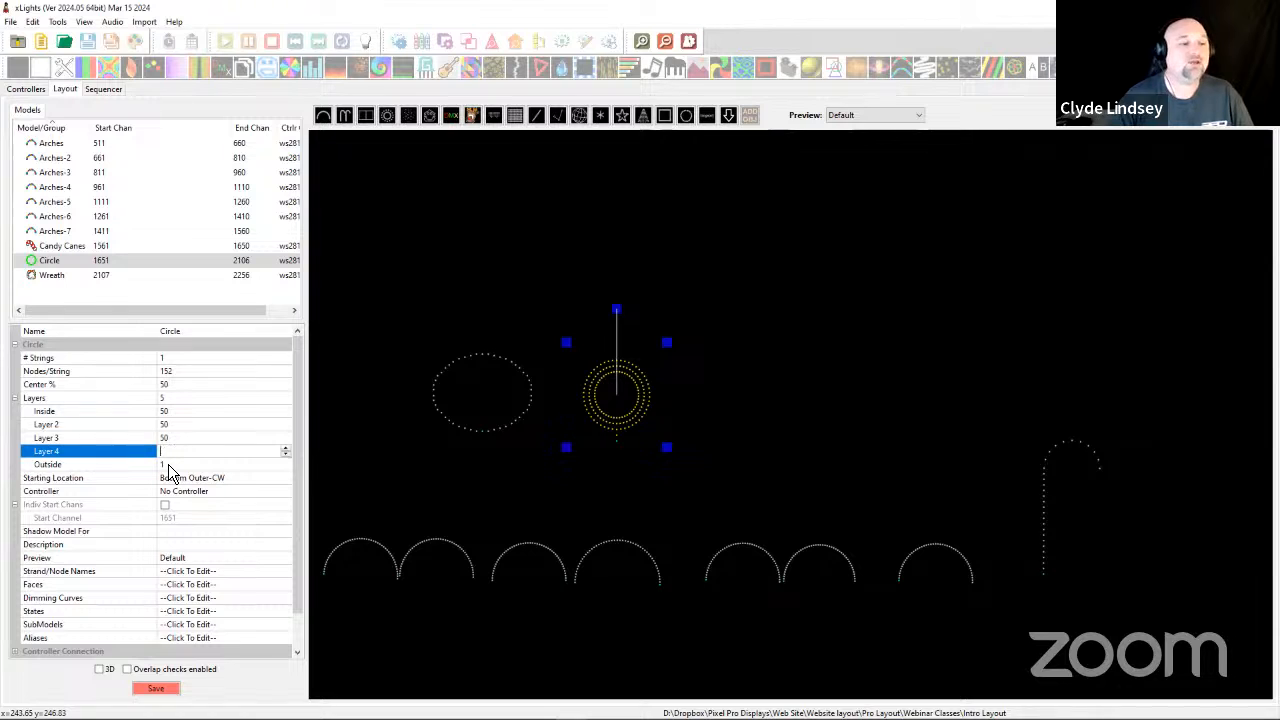
{"action": "type", "text": "50"}
{"action": "key", "text": "Return"}
{"action": "left_click", "coordinate": [172, 464]}
{"action": "key", "text": "BackSpace"}
{"action": "type", "text": "50"}
{"action": "key", "text": "Return"}
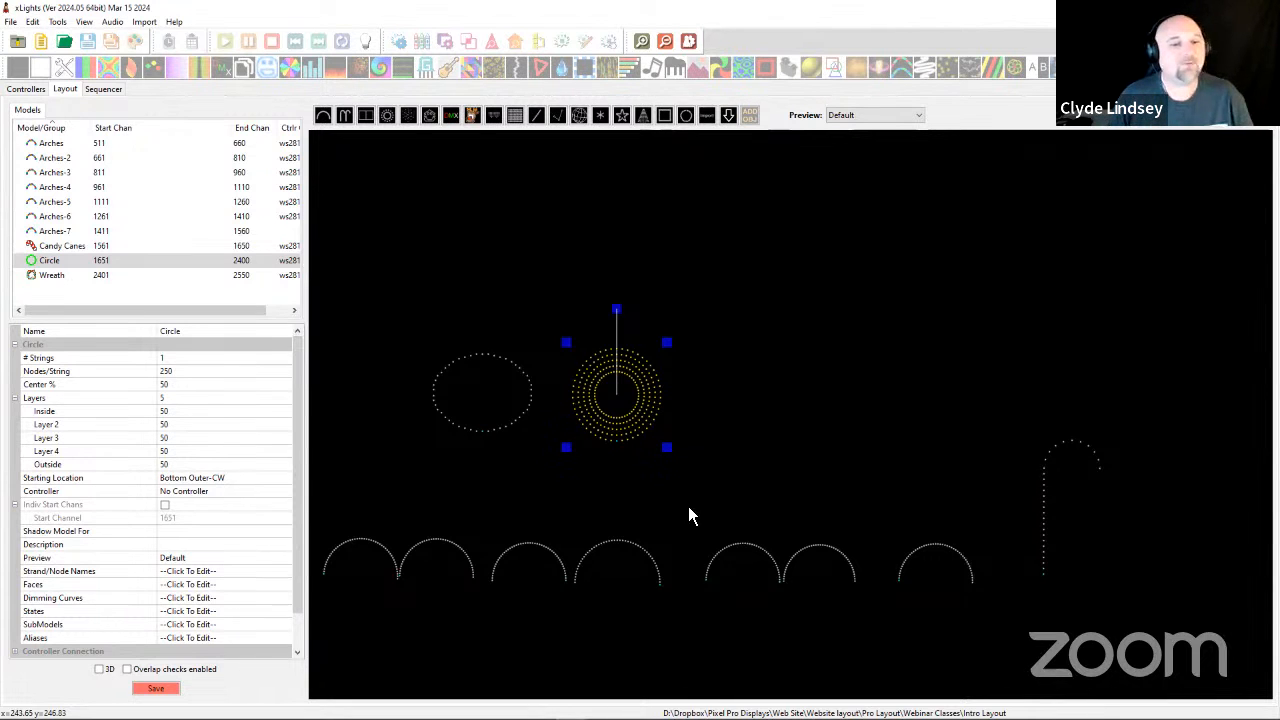
Reduce the circle's Center % to 29 so the rings spread further apart.
{"action": "left_click", "coordinate": [170, 373]}
{"action": "left_click", "coordinate": [174, 385]}
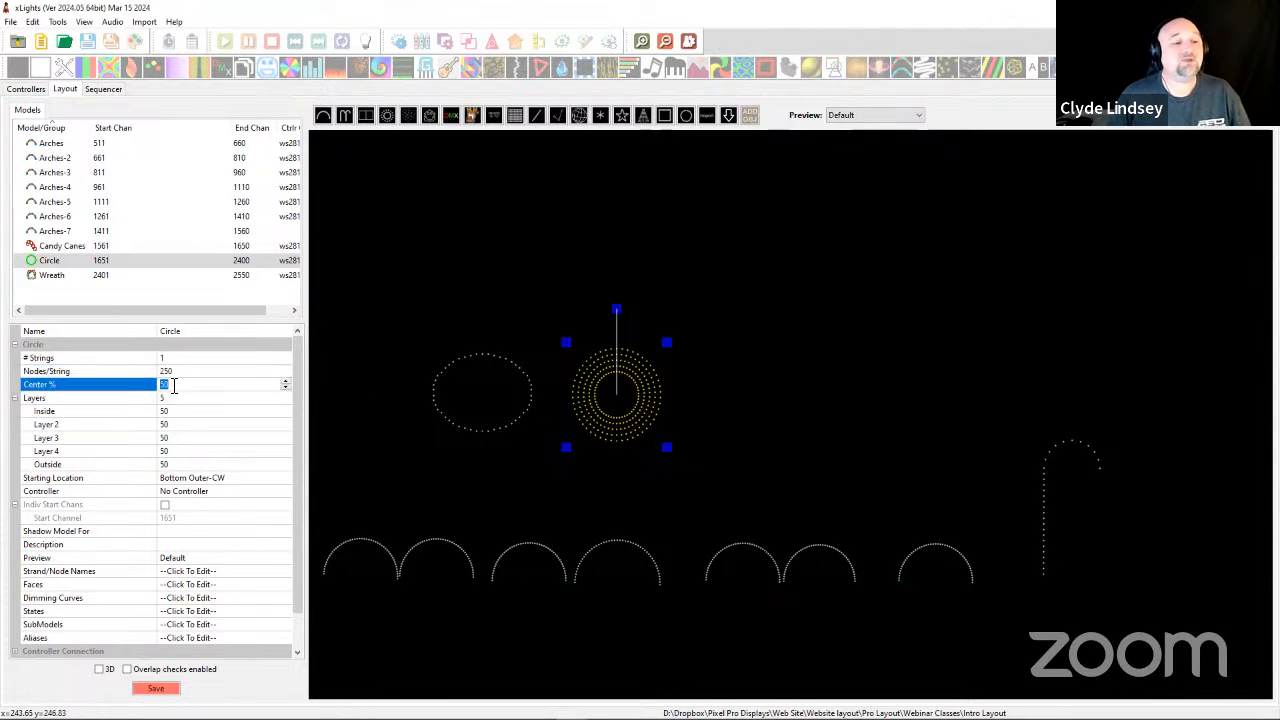
{"action": "left_click", "coordinate": [284, 388]}
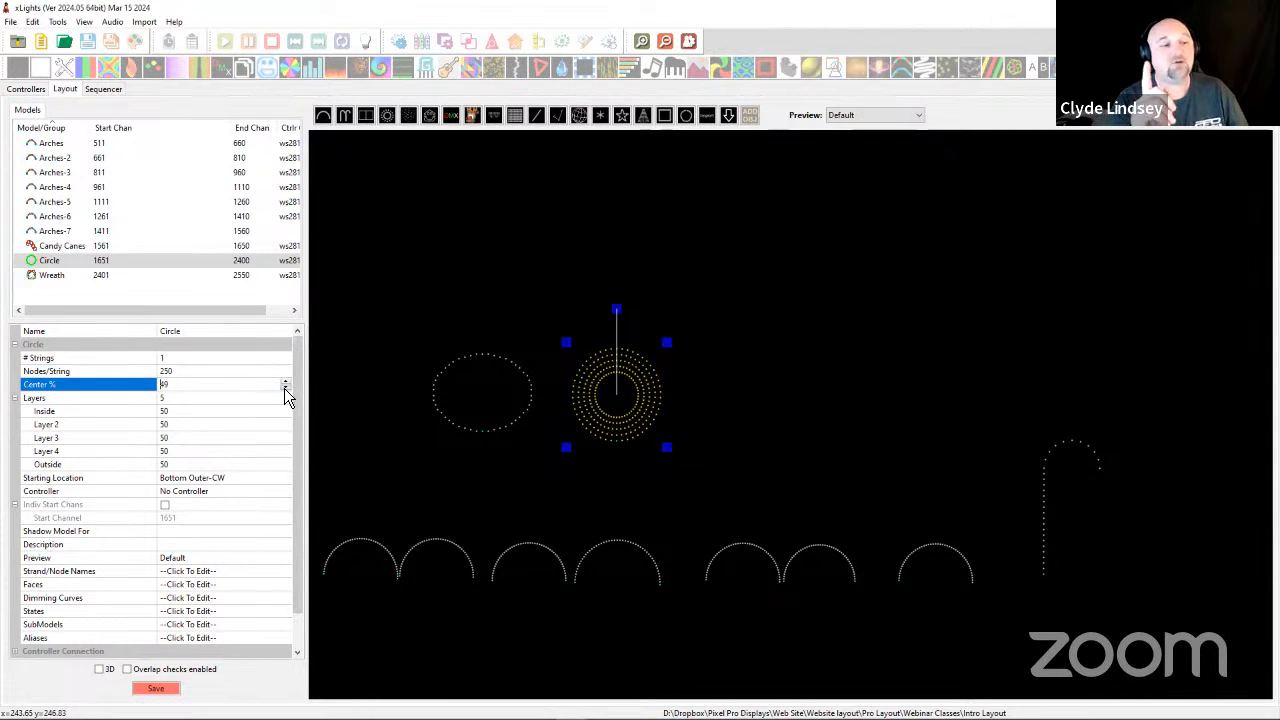
{"action": "left_click", "coordinate": [284, 390]}
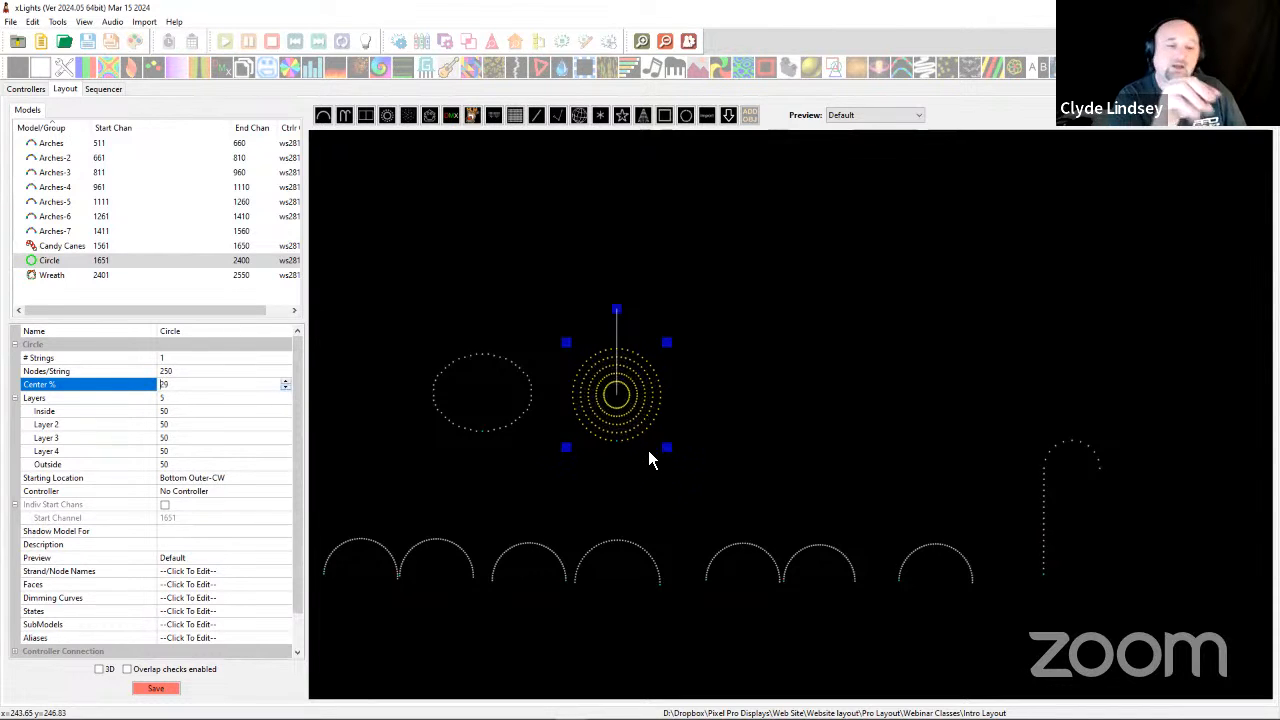
Set the circle's Inside layer to 25 nodes and Layer 2 to 30 nodes.
{"action": "scroll", "coordinate": [600, 450], "scroll_direction": "up", "scroll_amount": 5}
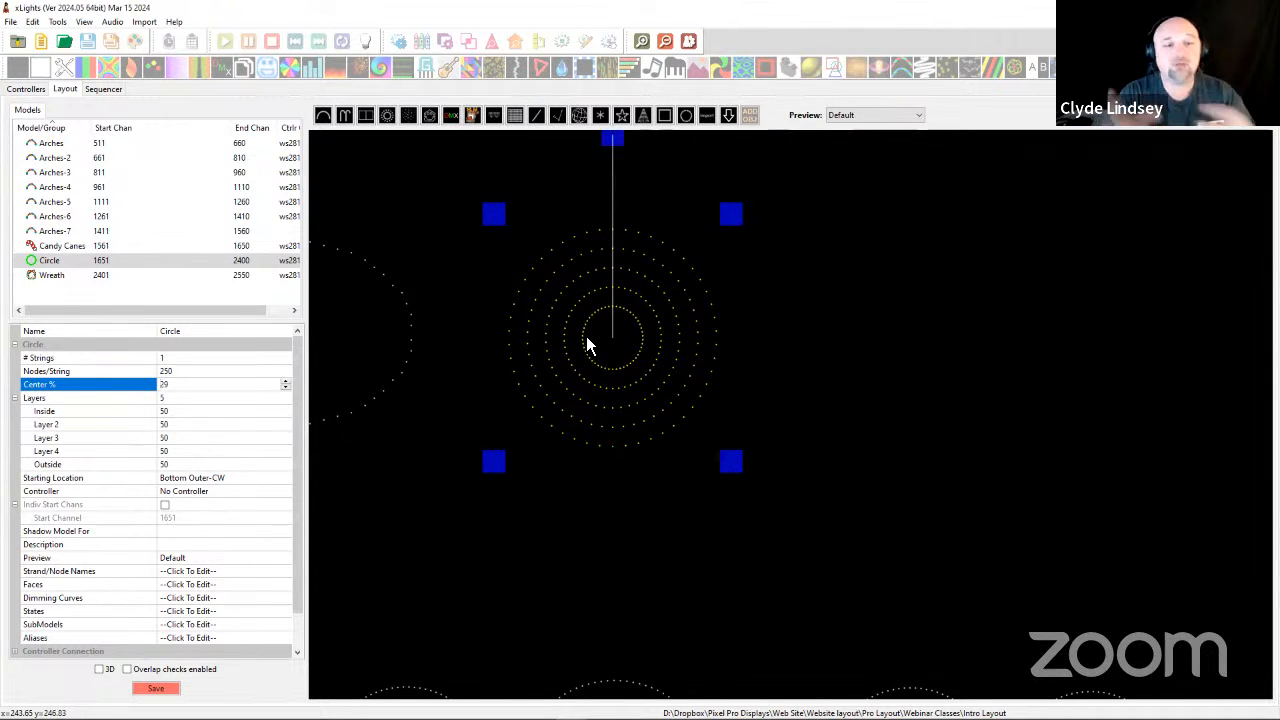
{"action": "left_click", "coordinate": [174, 411]}
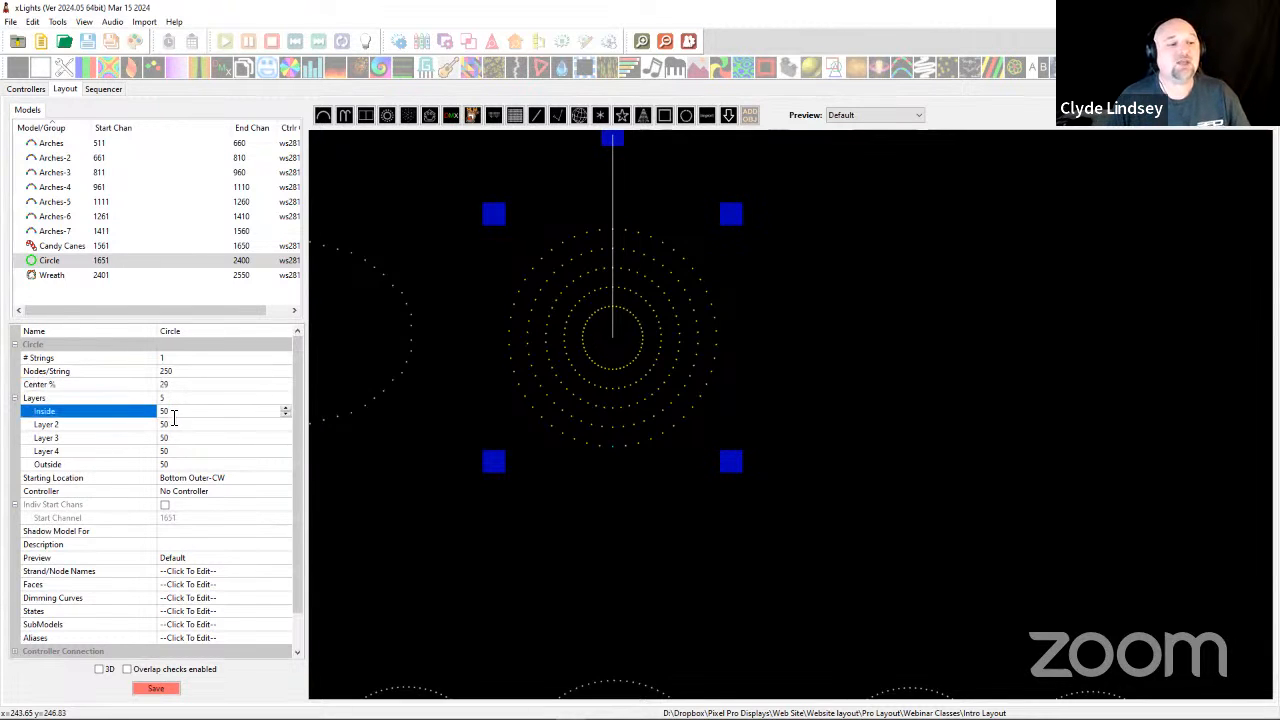
{"action": "left_click_drag", "start_coordinate": [176, 415], "coordinate": [143, 420]}
{"action": "type", "text": "25"}
{"action": "key", "text": "Return"}
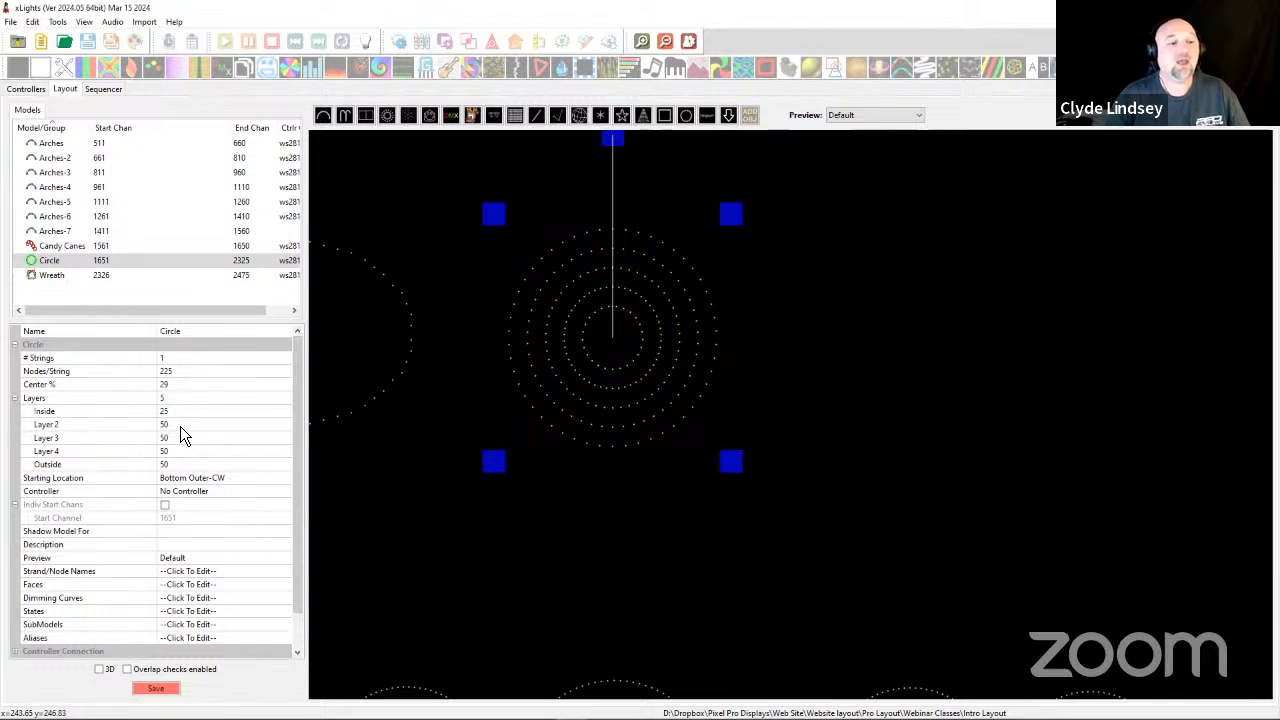
{"action": "left_click", "coordinate": [180, 426]}
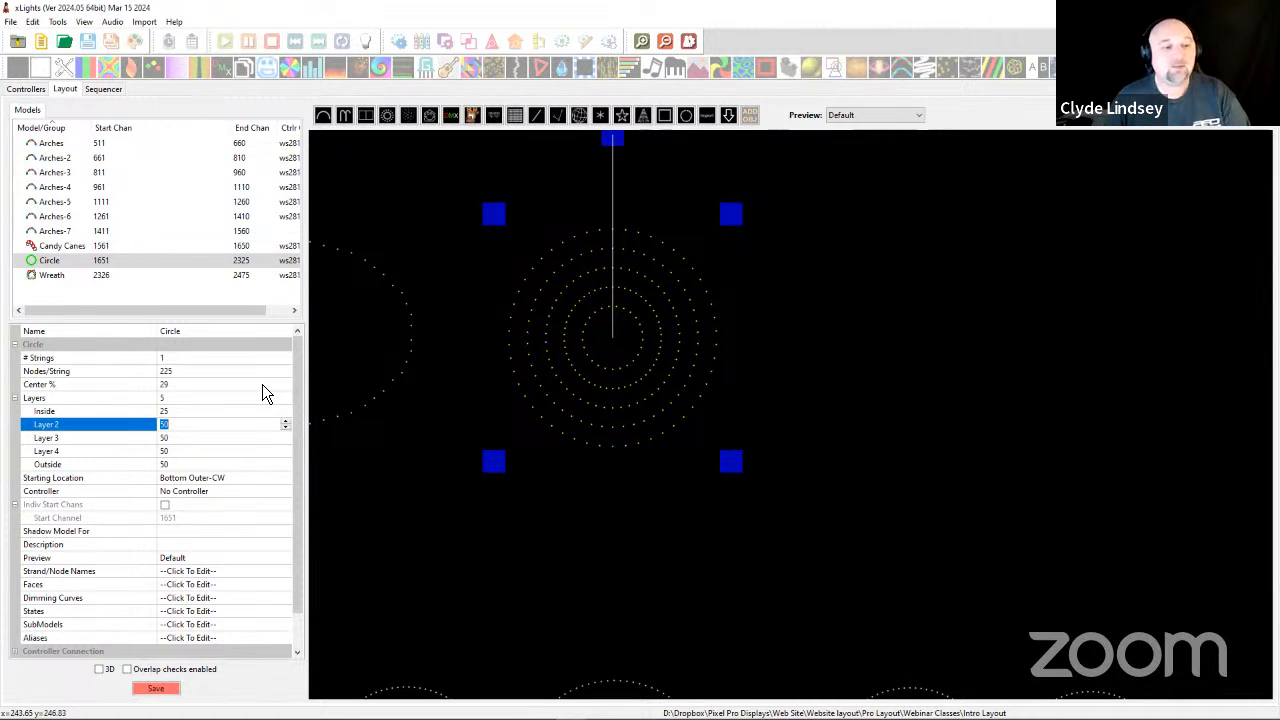
{"action": "type", "text": "30"}
{"action": "key", "text": "Return"}
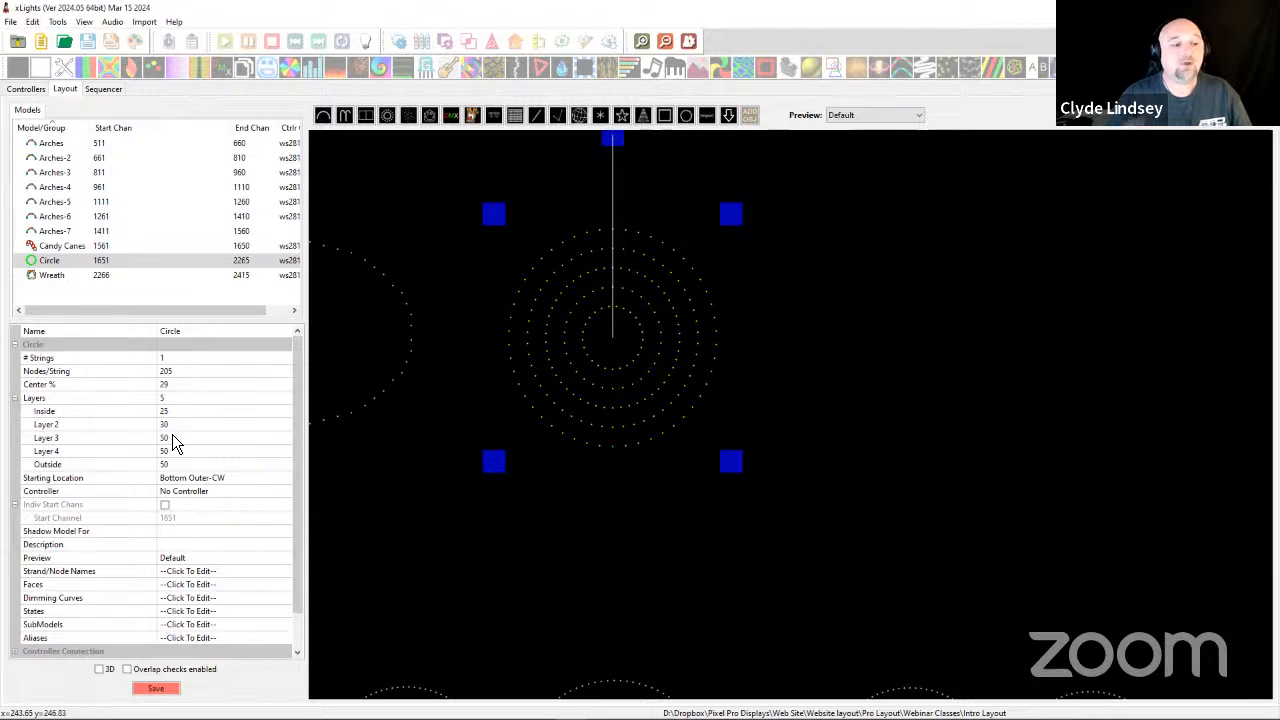
Set the circle's Layer 3 to 40 and Outside layer to 60 nodes, and shrink the circle from its upper-left corner.
{"action": "left_click", "coordinate": [182, 440]}
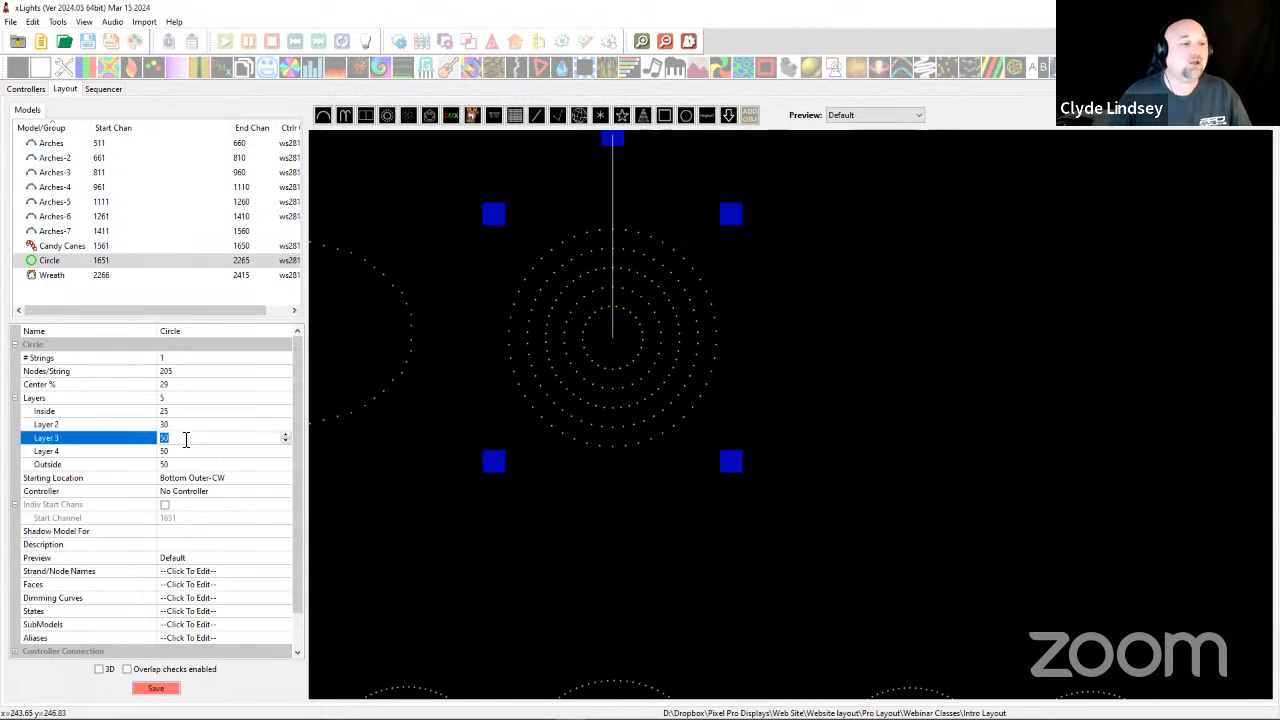
{"action": "type", "text": "40"}
{"action": "key", "text": "Return"}
{"action": "left_click", "coordinate": [180, 452]}
{"action": "left_click", "coordinate": [182, 465]}
{"action": "type", "text": "60"}
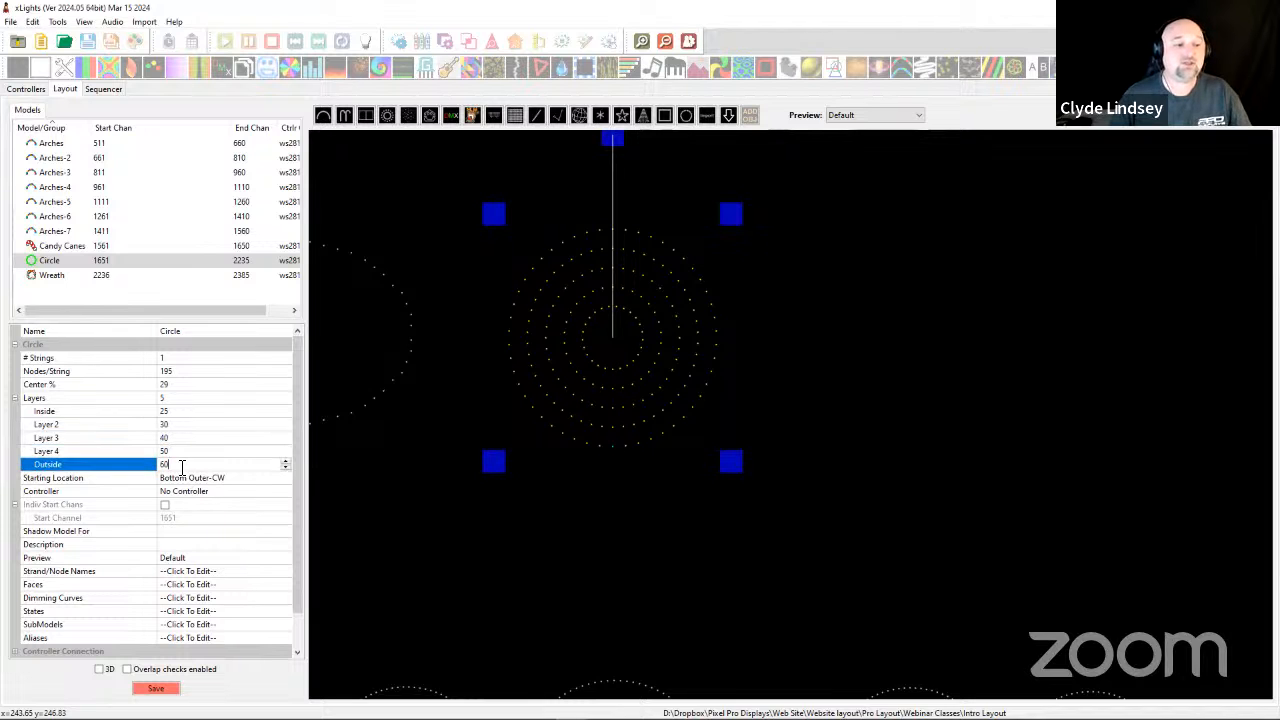
{"action": "key", "text": "Return"}
{"action": "left_click_drag", "start_coordinate": [494, 229], "coordinate": [572, 279]}
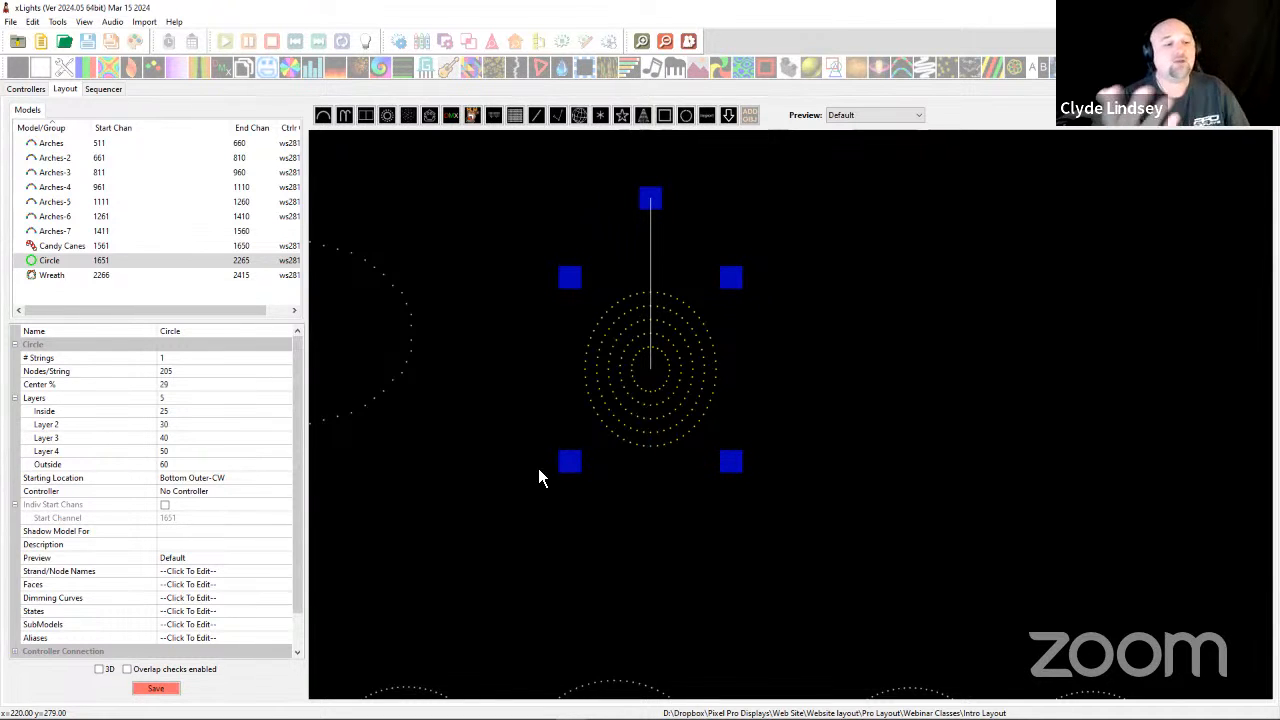
Open the circle's wiring view in an enlarged window, examine the node order from outer to inner layer, and close it.
{"action": "right_click", "coordinate": [709, 362]}
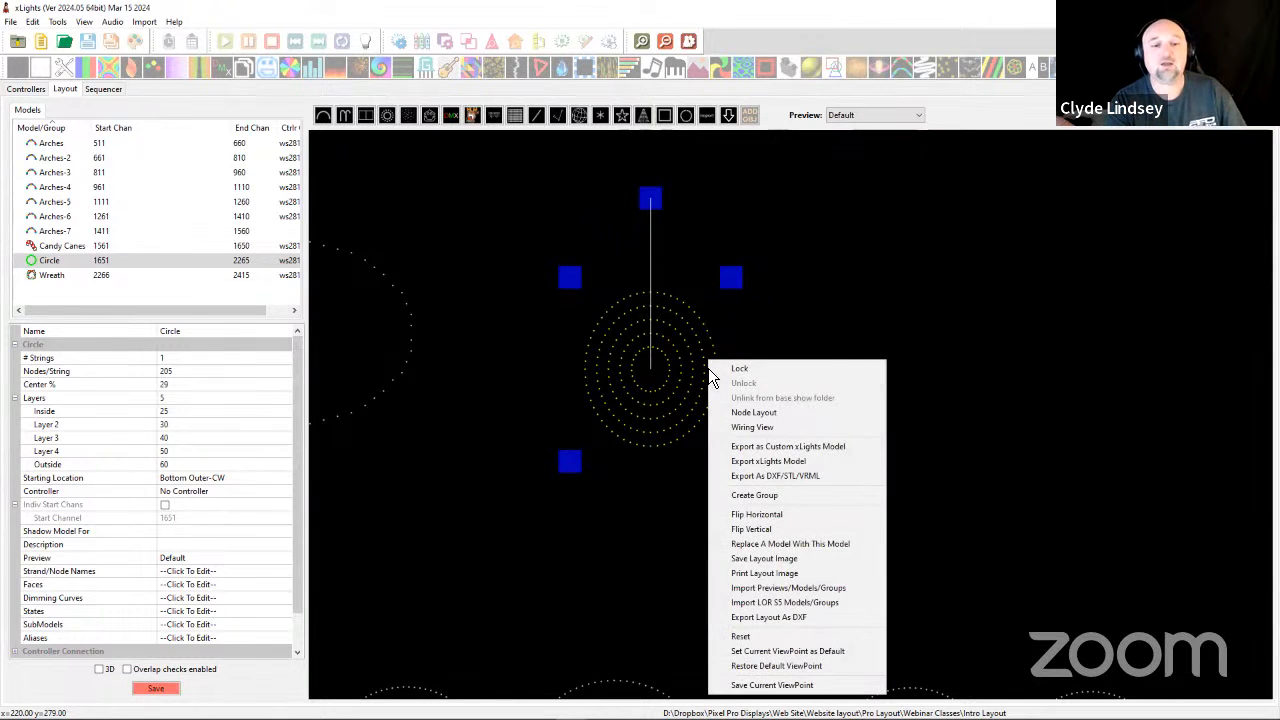
{"action": "left_click", "coordinate": [746, 430]}
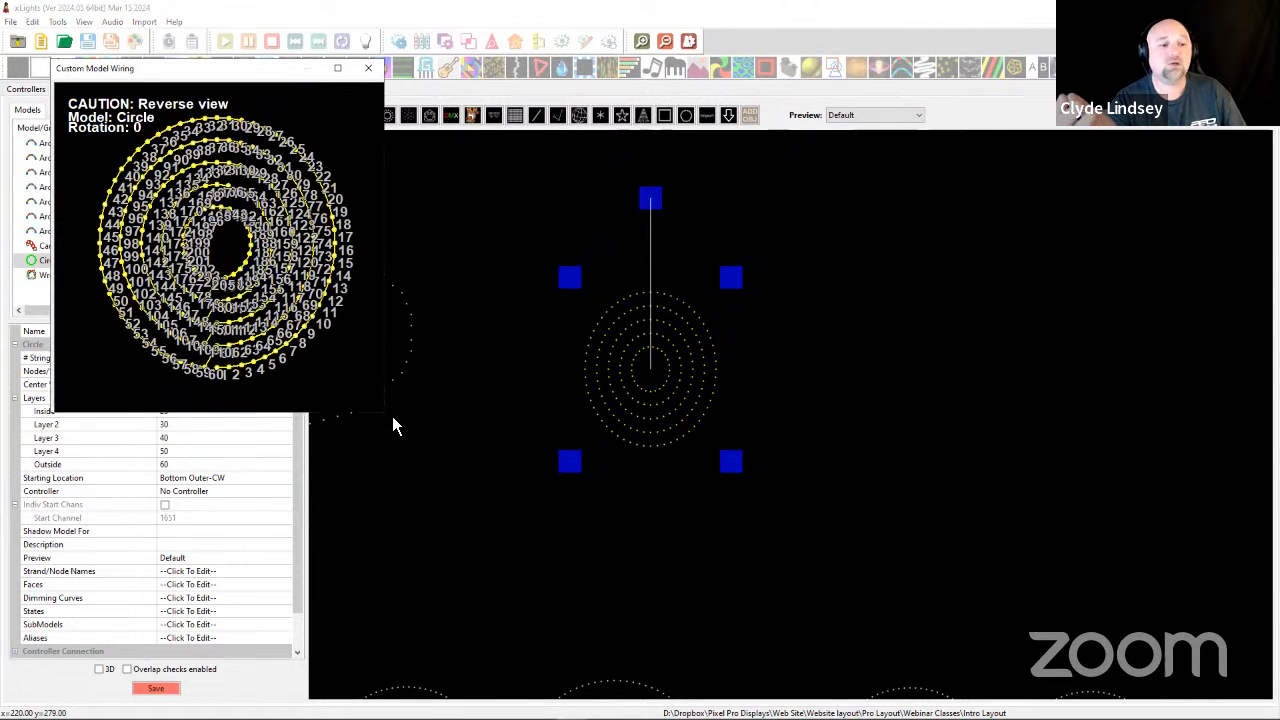
{"action": "left_click_drag", "start_coordinate": [390, 421], "coordinate": [1164, 677]}
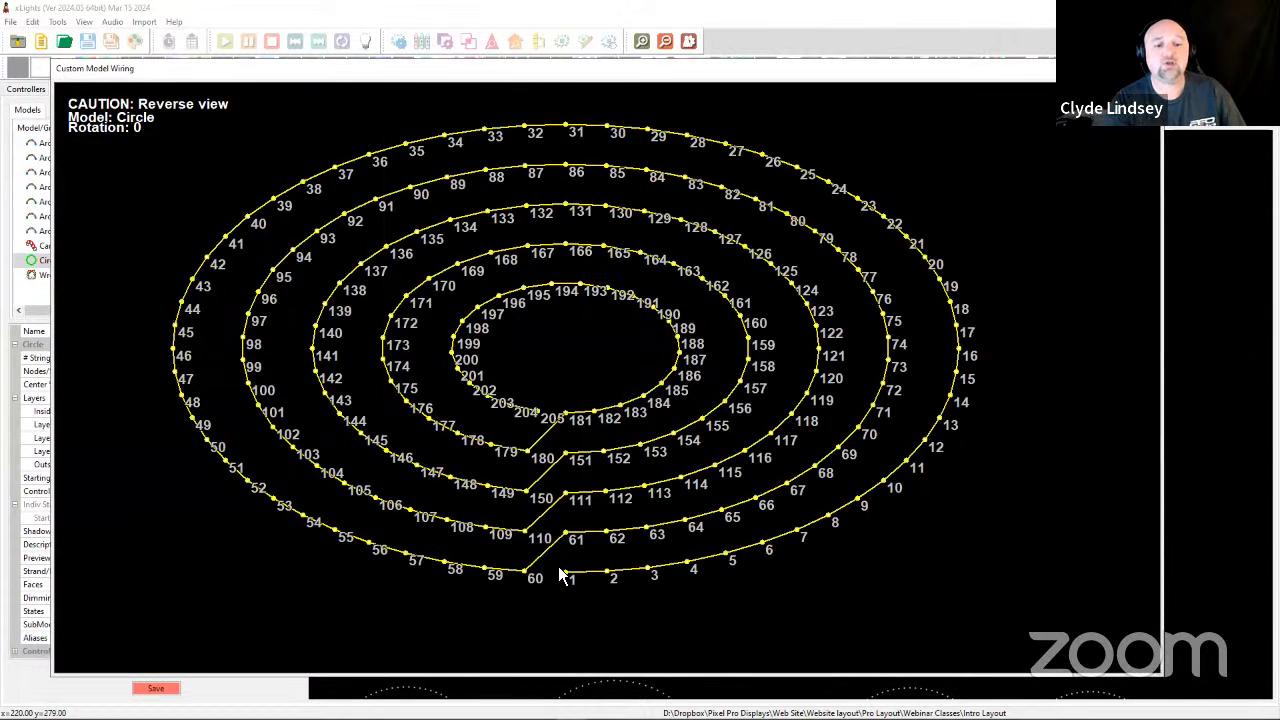
{"action": "left_click_drag", "start_coordinate": [570, 72], "coordinate": [952, 49]}
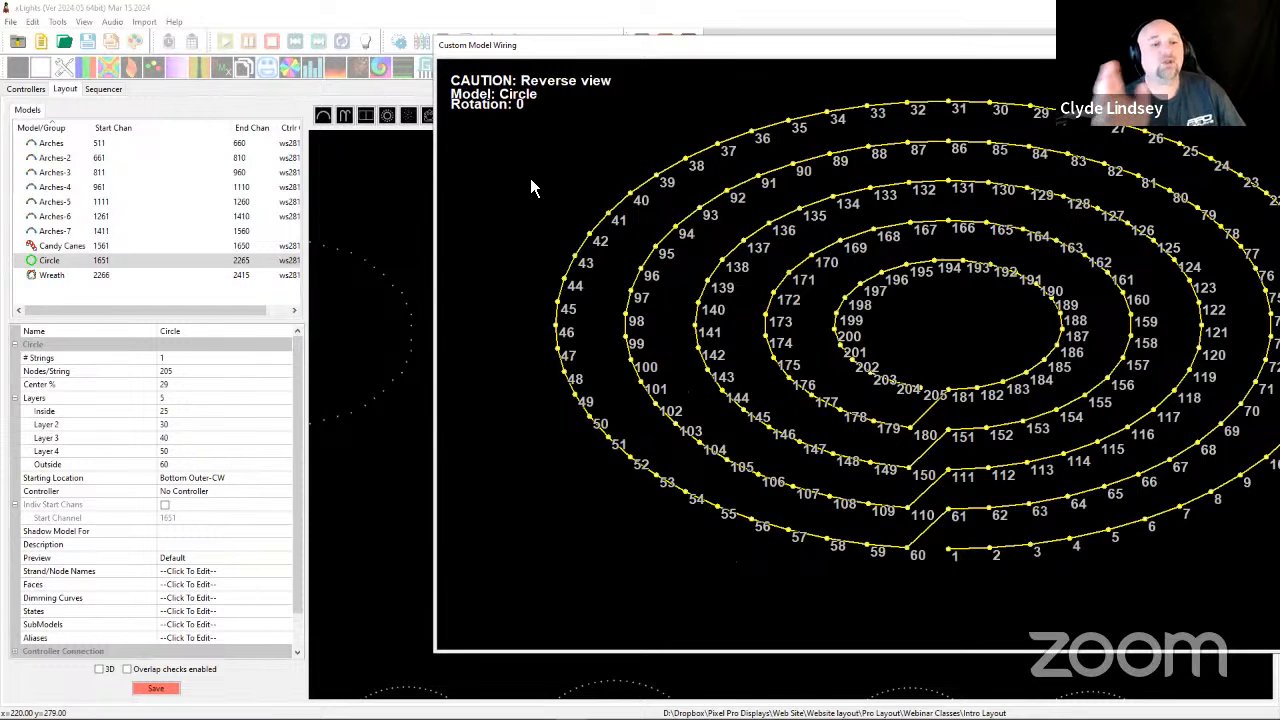
{"action": "key", "text": "Escape"}
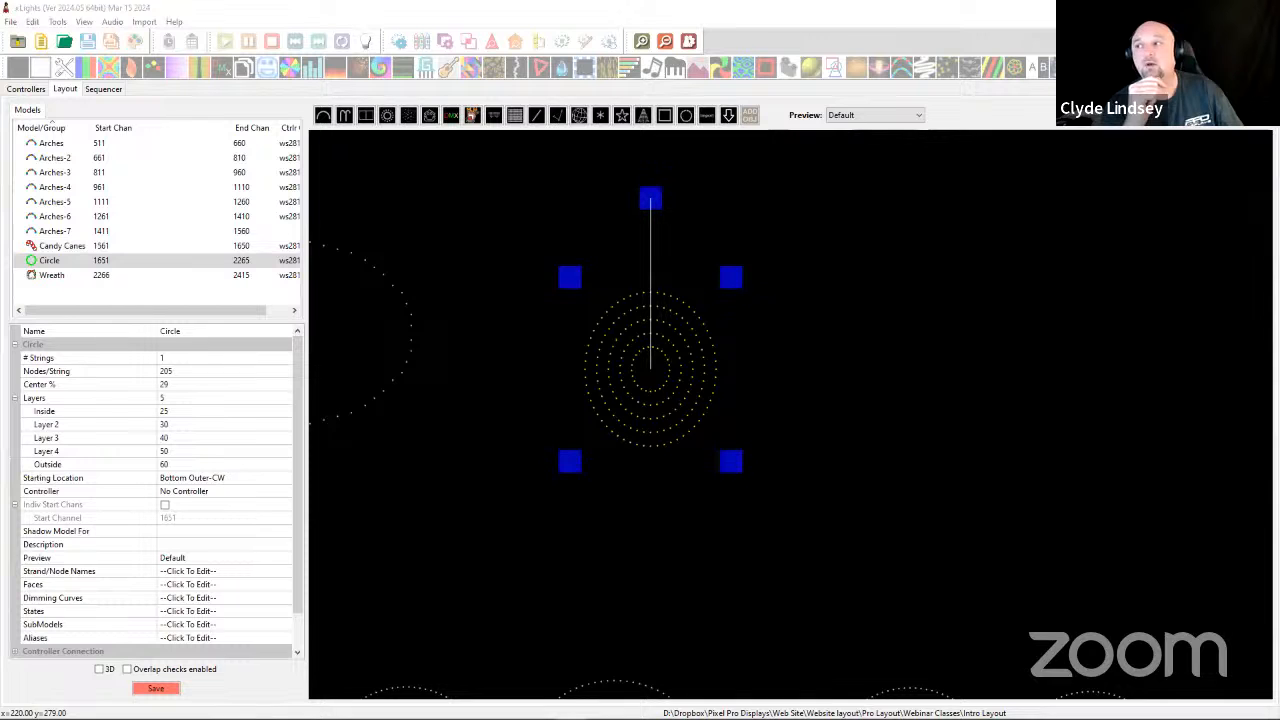
{"action": "left_click", "coordinate": [528, 190]}
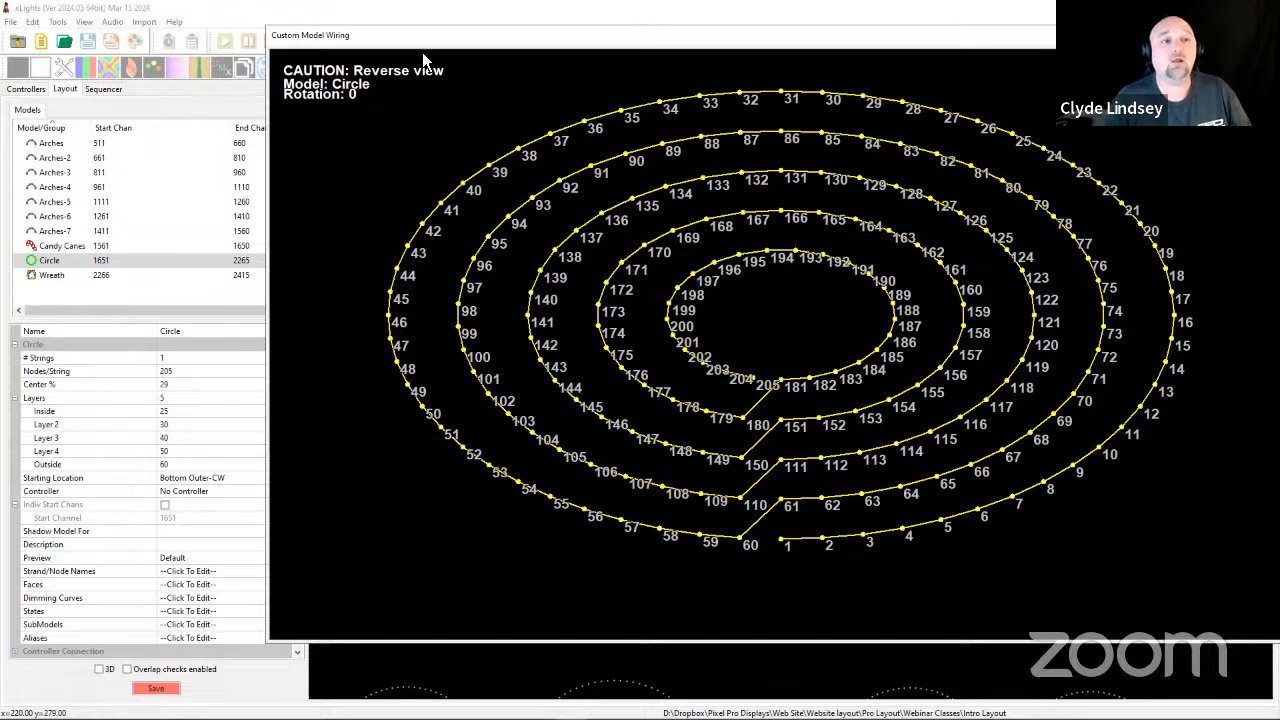
{"action": "key", "text": "Escape"}
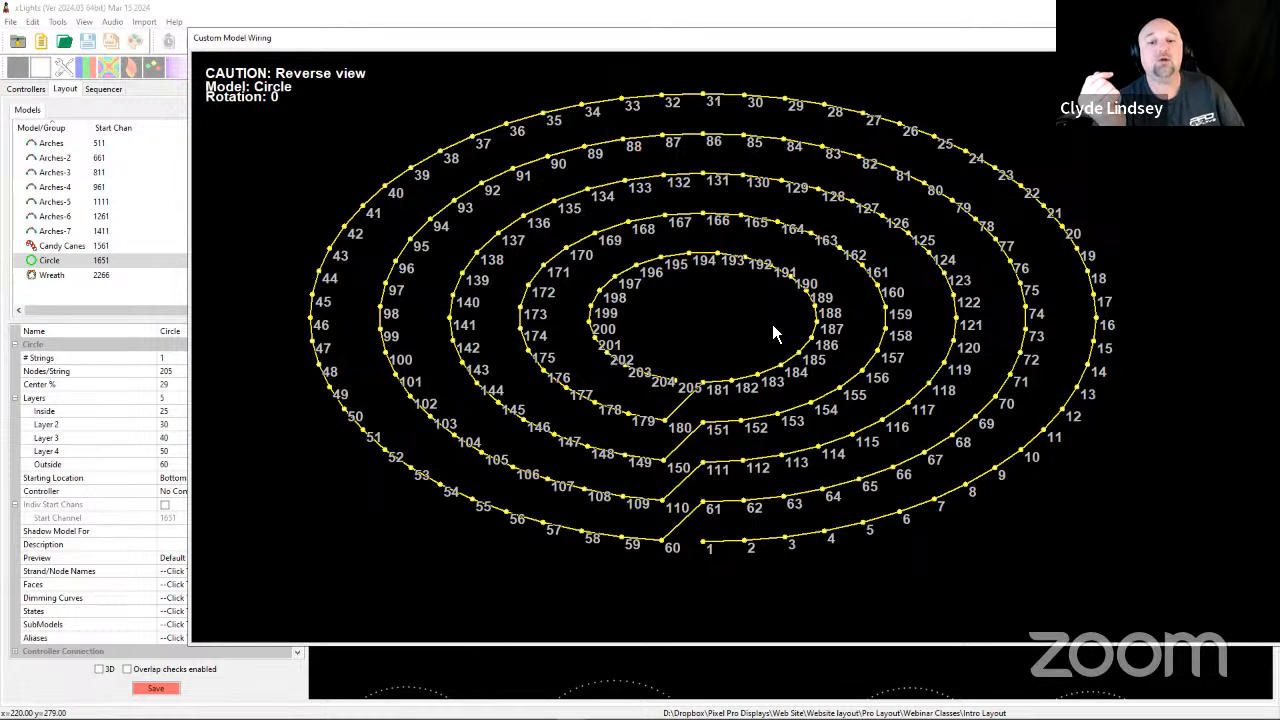
{"action": "left_click_drag", "start_coordinate": [990, 29], "coordinate": [843, 54]}
{"action": "left_click", "coordinate": [1136, 49]}
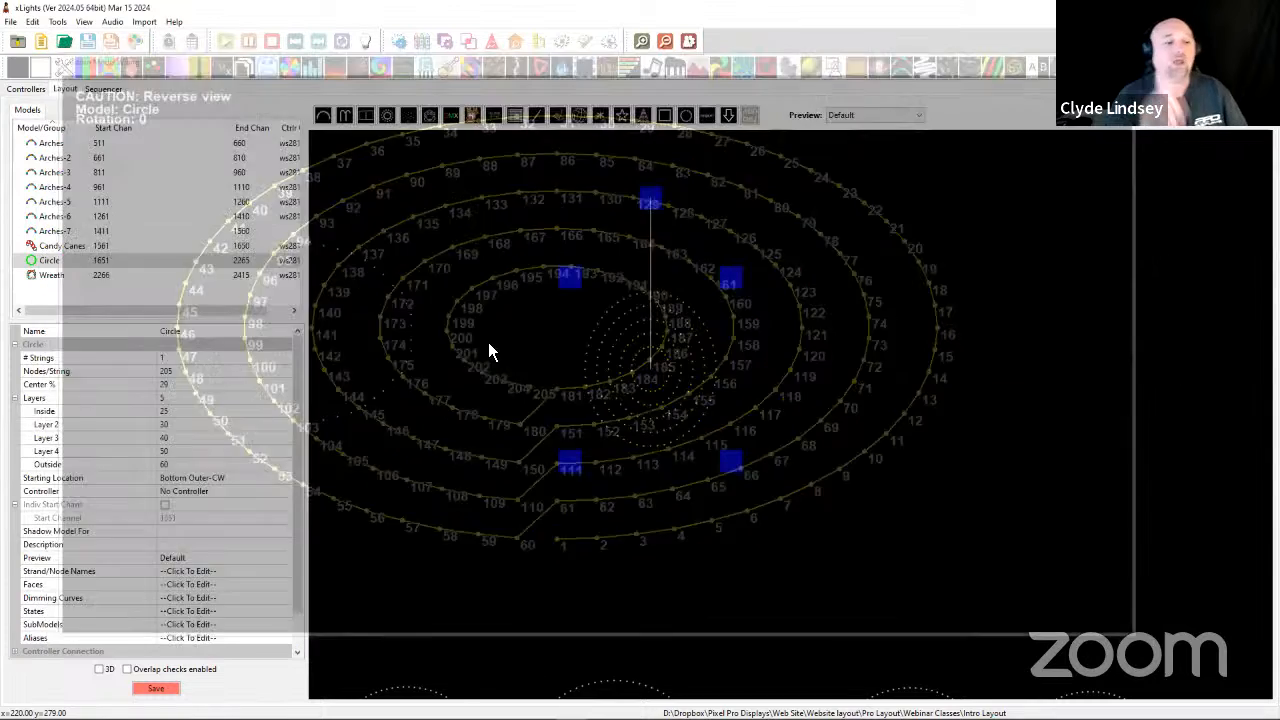
Review the circle's starting location choices, and check the print, export and display options in its enlarged wiring view.
{"action": "left_click", "coordinate": [206, 470]}
{"action": "left_click", "coordinate": [206, 470]}
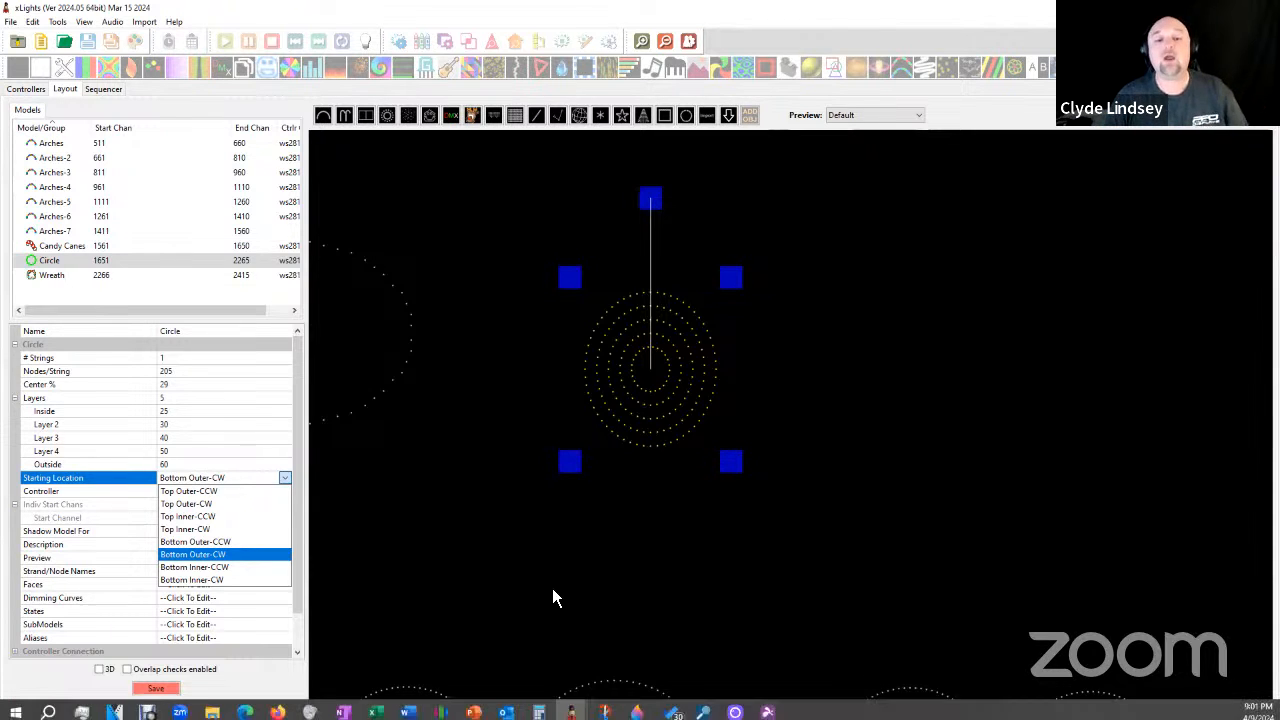
{"action": "right_click", "coordinate": [678, 346]}
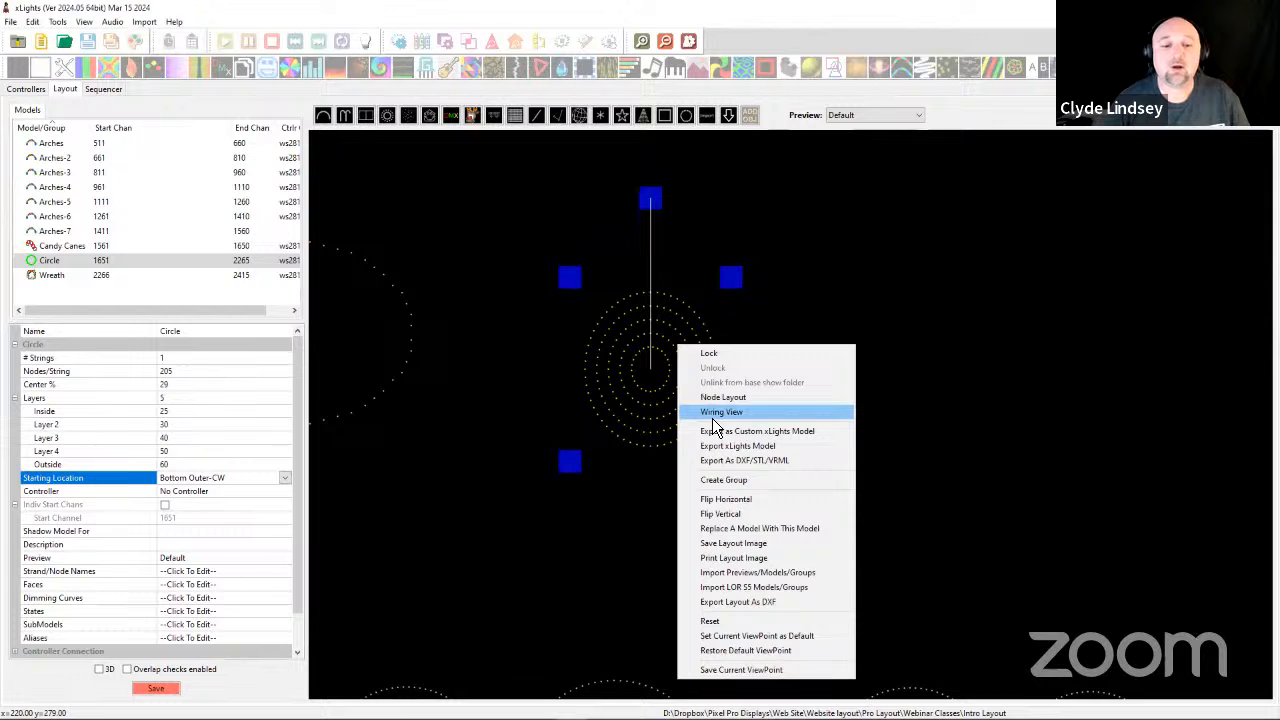
{"action": "left_click", "coordinate": [716, 413]}
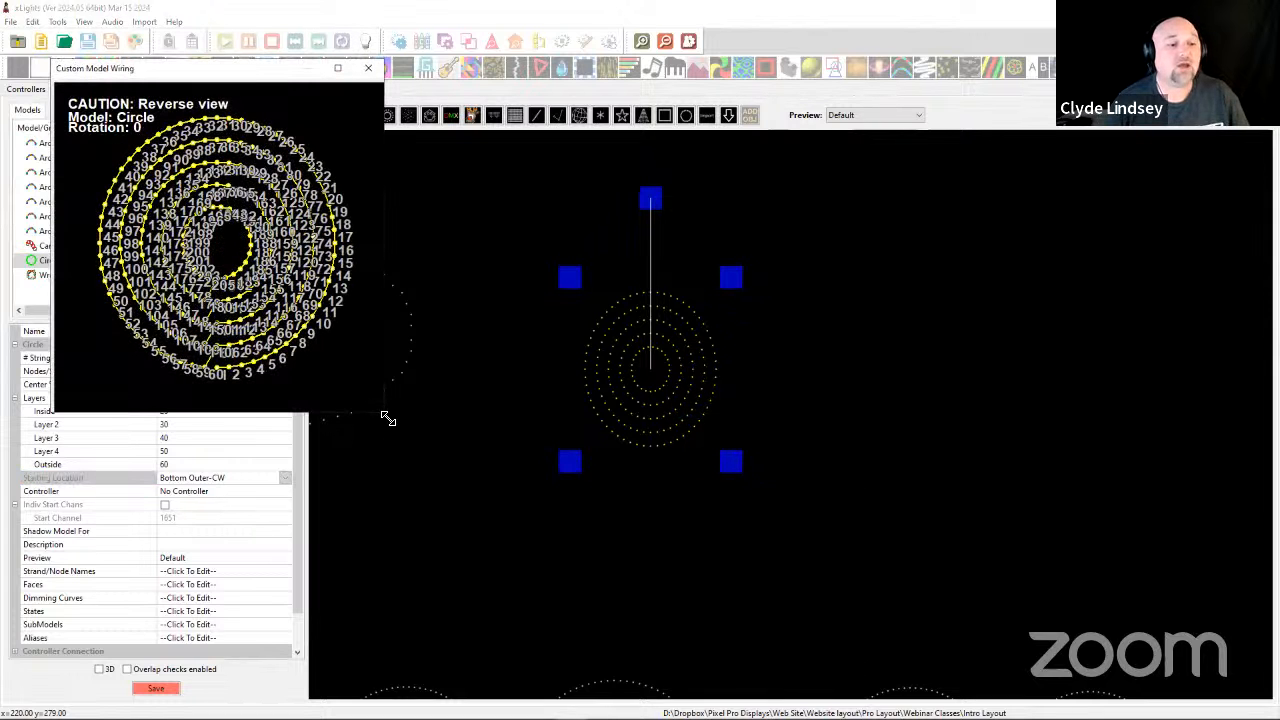
{"action": "left_click_drag", "start_coordinate": [384, 416], "coordinate": [1013, 663]}
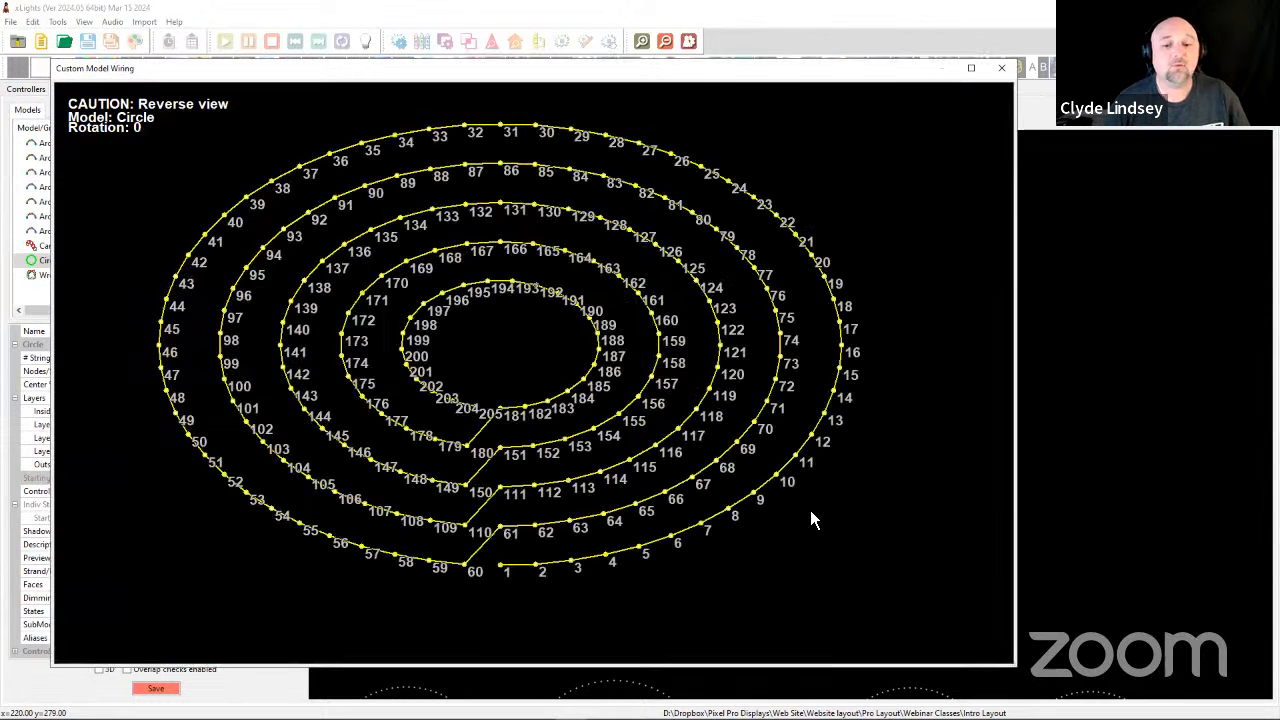
{"action": "right_click", "coordinate": [846, 314]}
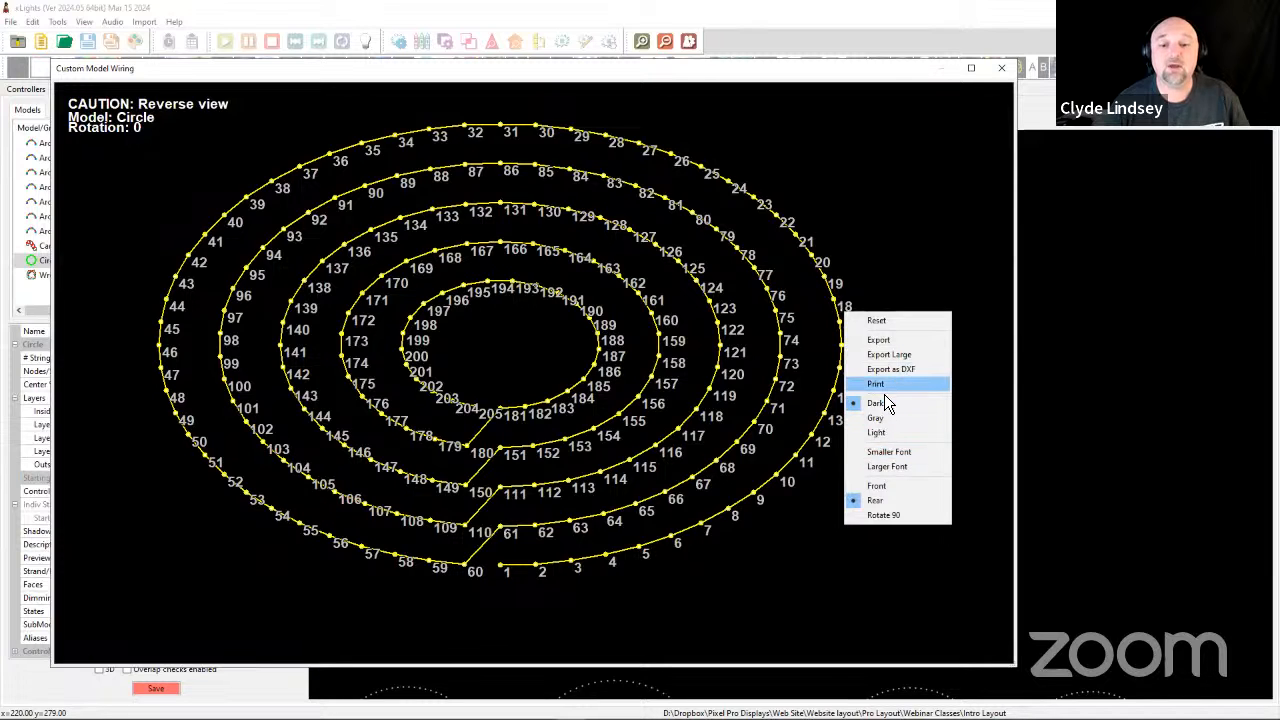
{"action": "left_click", "coordinate": [884, 392]}
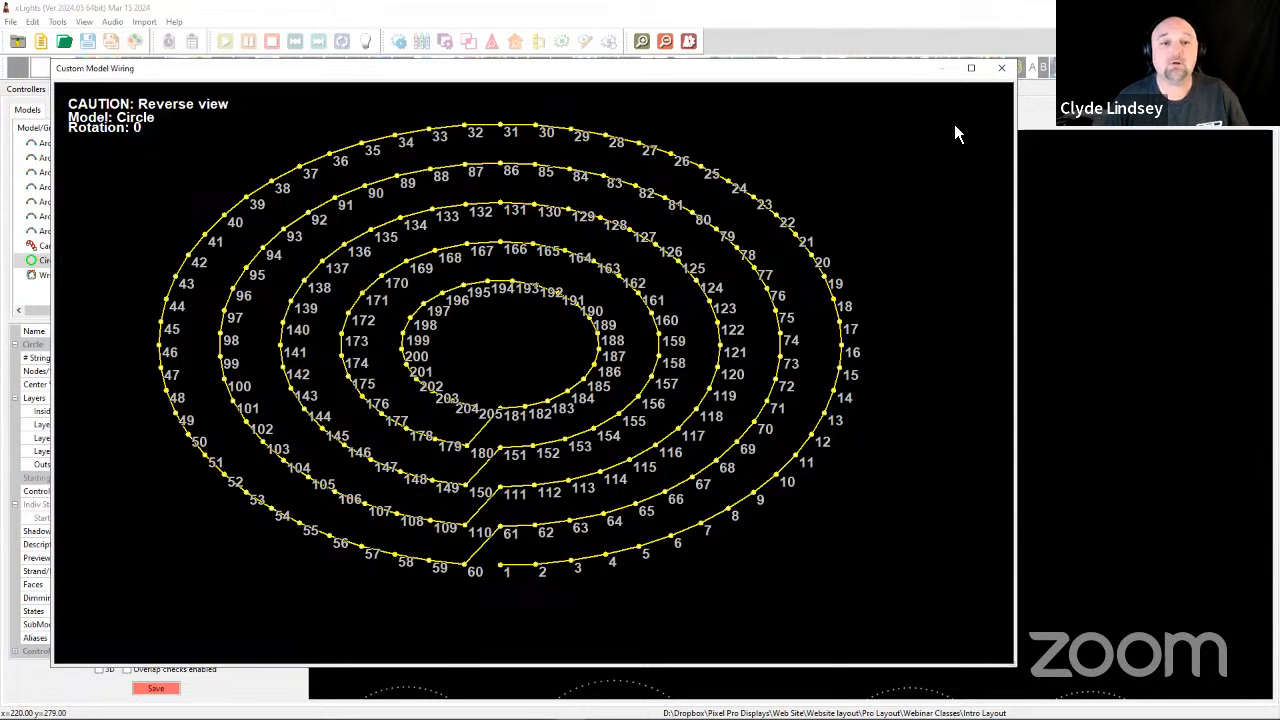
{"action": "left_click", "coordinate": [999, 69]}
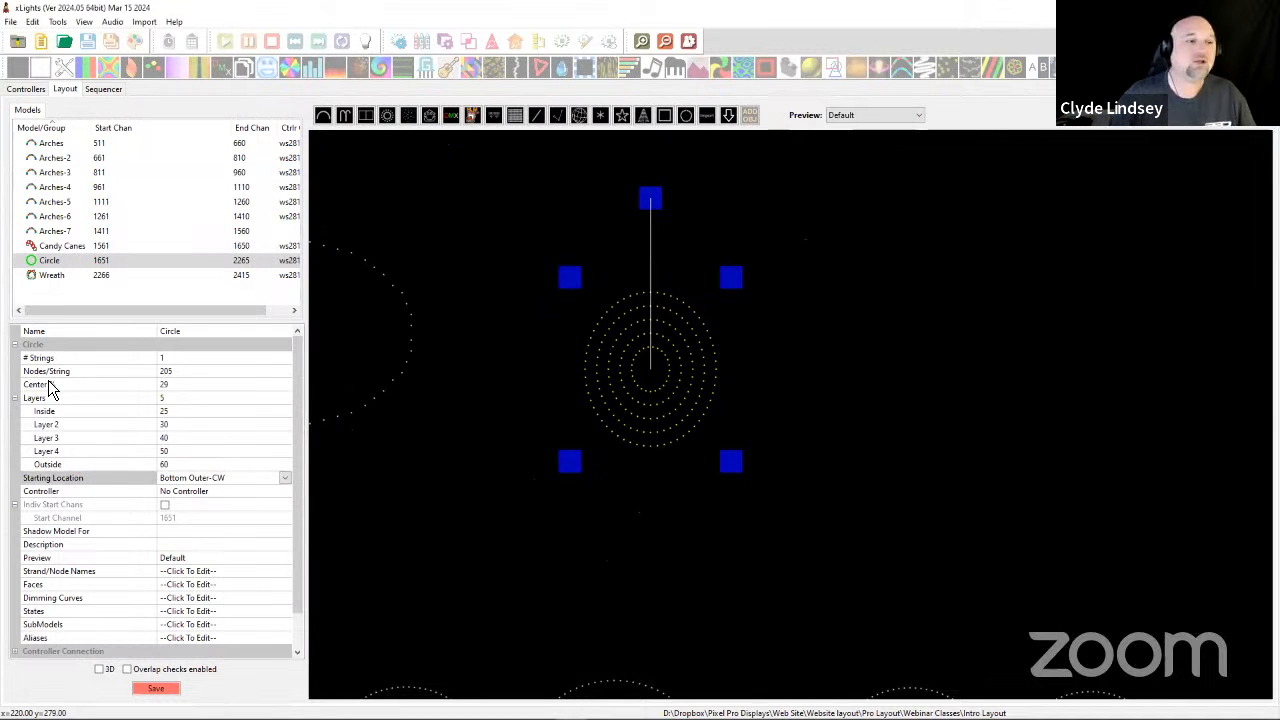
Move the circle slightly up and shift the wreath right so the two sit side by side above the arches.
{"action": "scroll", "coordinate": [590, 410], "scroll_direction": "down", "scroll_amount": 2}
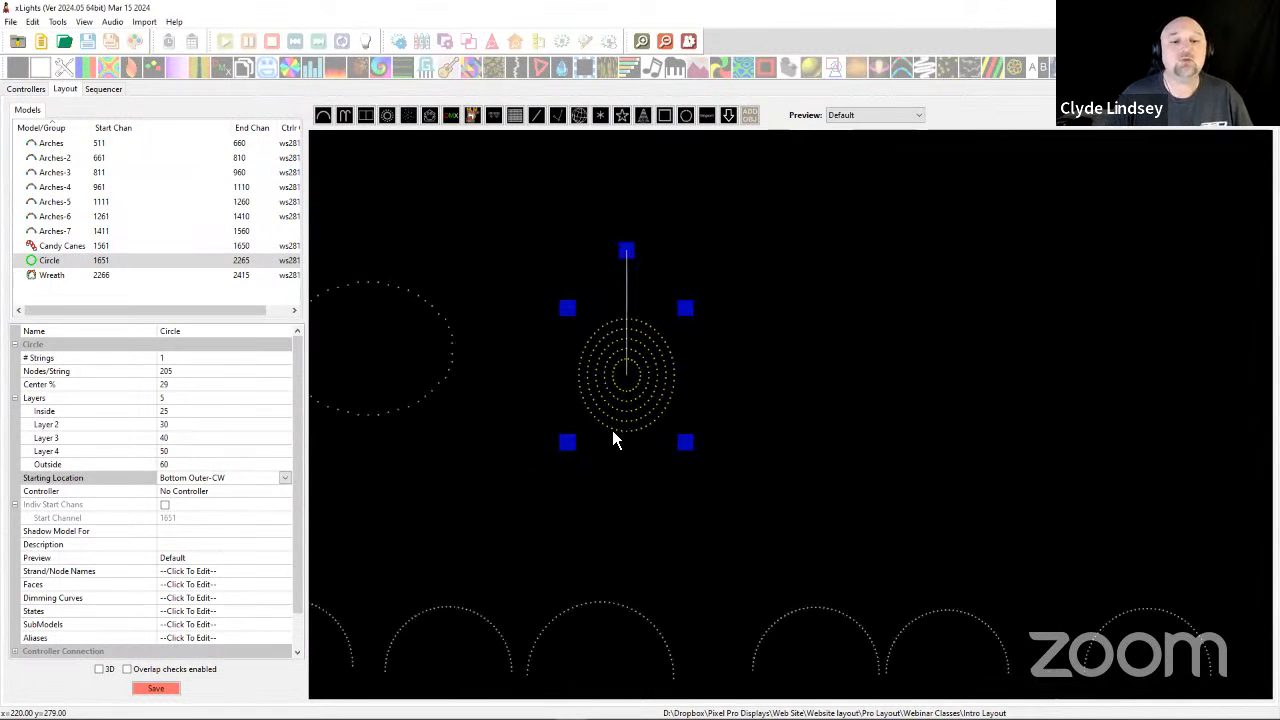
{"action": "left_click_drag", "start_coordinate": [624, 393], "coordinate": [617, 361]}
{"action": "left_click", "coordinate": [446, 386]}
{"action": "left_click_drag", "start_coordinate": [446, 386], "coordinate": [522, 386]}
{"action": "left_click", "coordinate": [606, 362]}
{"action": "left_click_drag", "start_coordinate": [606, 362], "coordinate": [616, 376]}
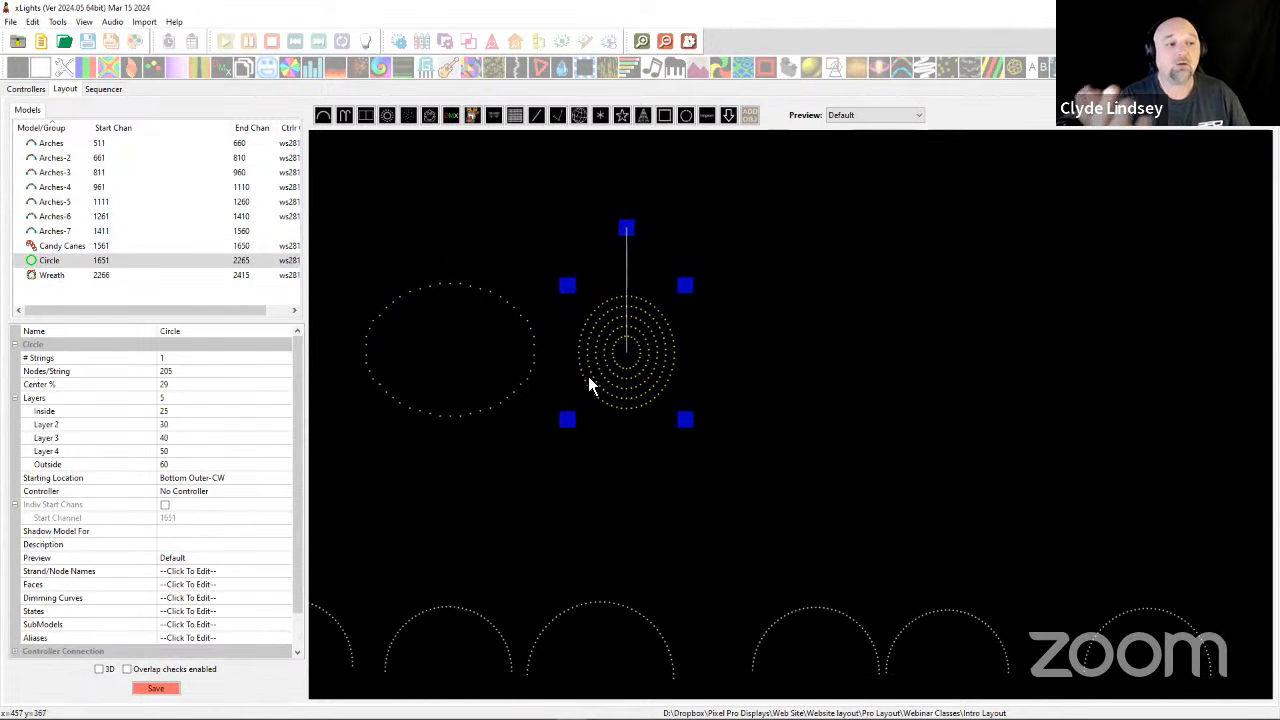
Narrow the wreath from its lower-right corner so its outline is close to a true circle.
{"action": "left_click", "coordinate": [466, 376]}
{"action": "left_click_drag", "start_coordinate": [547, 430], "coordinate": [499, 421]}
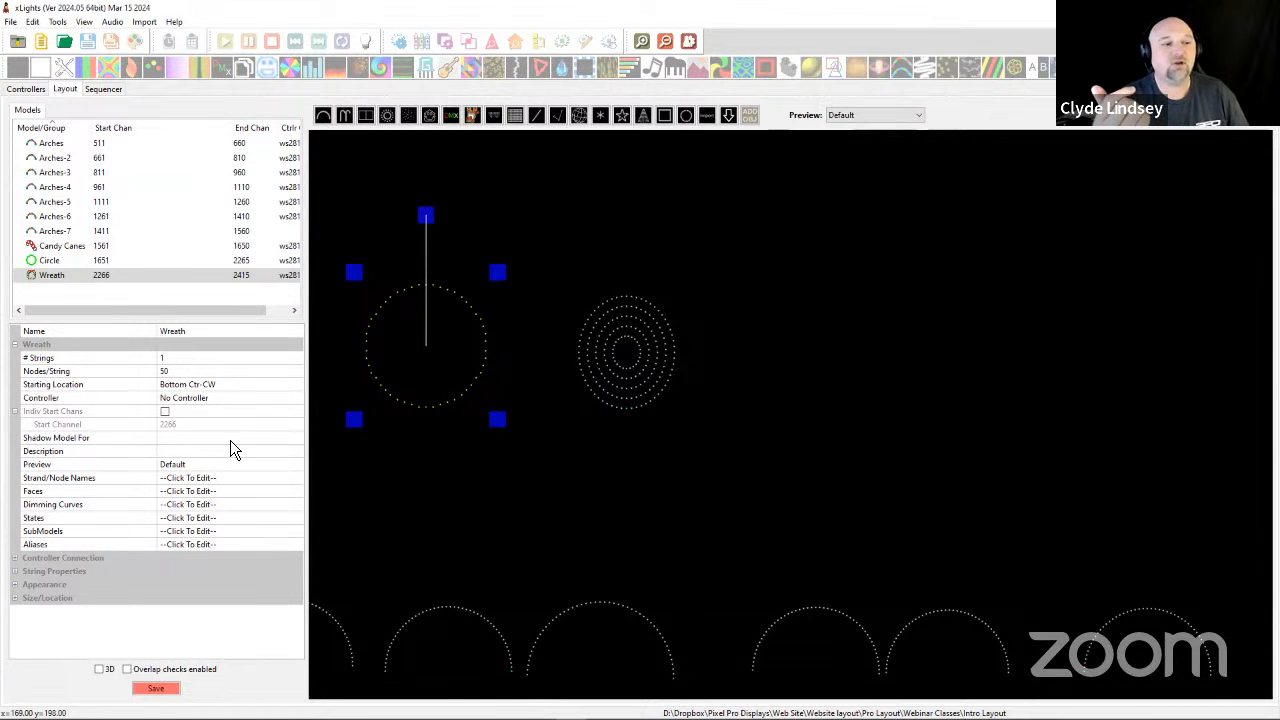
Move the circle slightly right and down, and reposition the wreath to its left at the same height.
{"action": "left_click_drag", "start_coordinate": [663, 398], "coordinate": [687, 409]}
{"action": "left_click_drag", "start_coordinate": [428, 380], "coordinate": [475, 336]}
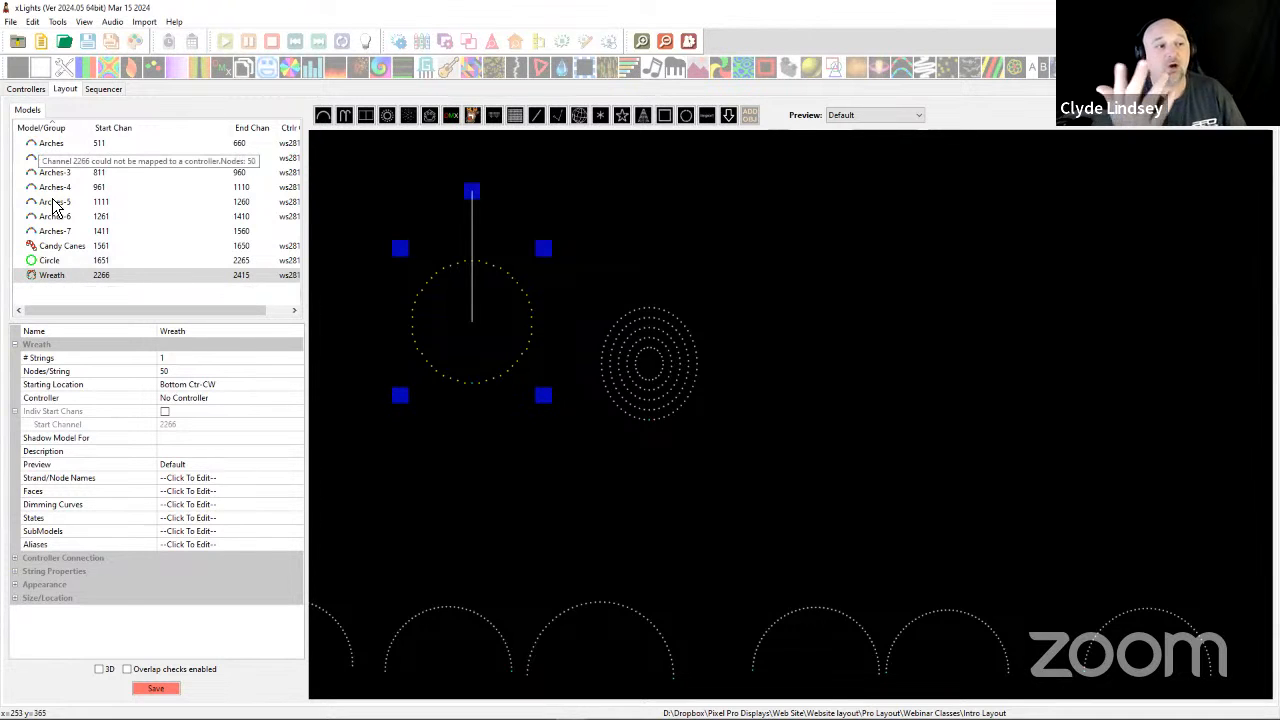
{"action": "left_click", "coordinate": [49, 279]}
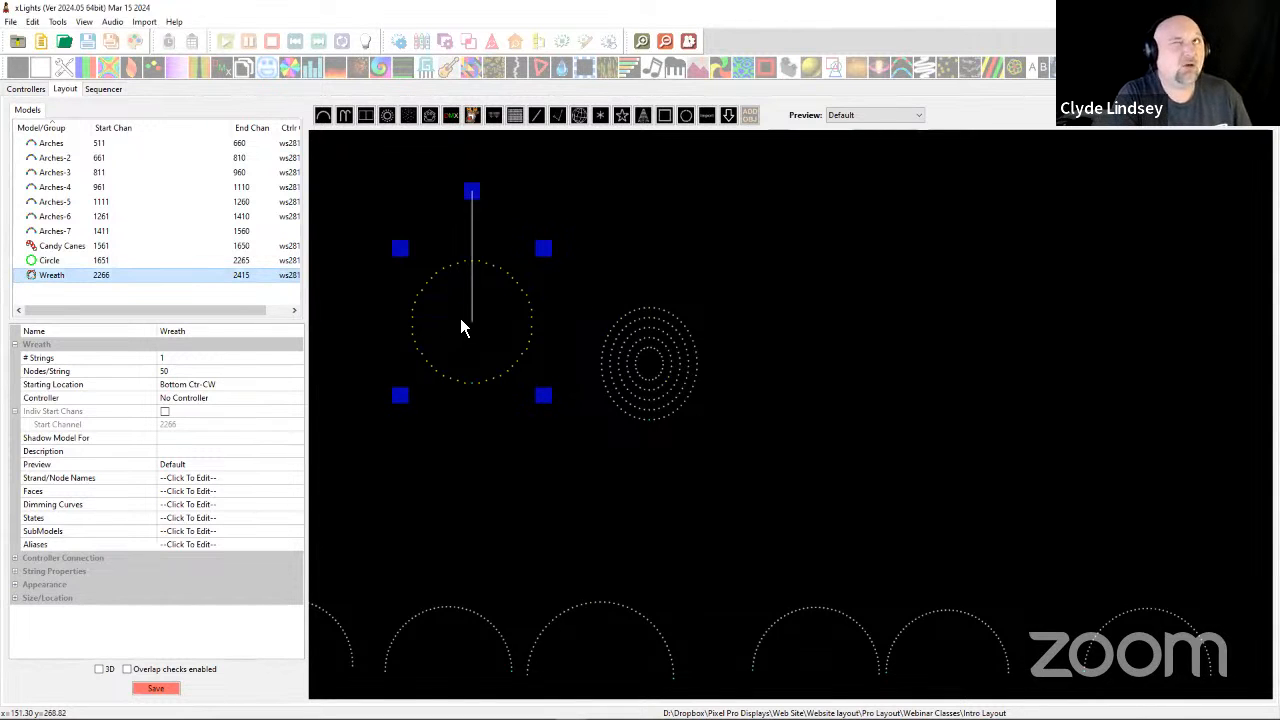
{"action": "left_click_drag", "start_coordinate": [506, 344], "coordinate": [496, 390]}
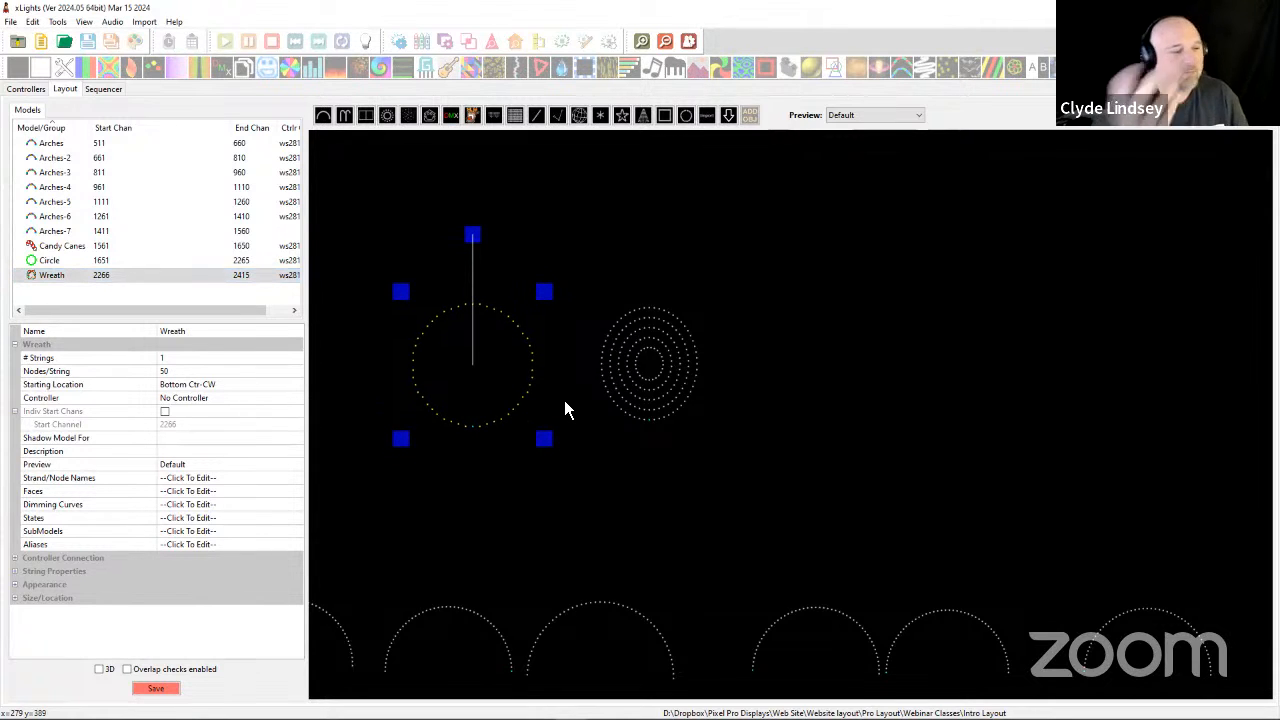
Set the circle's starting location to Top Outer-CCW.
{"action": "left_click", "coordinate": [624, 378]}
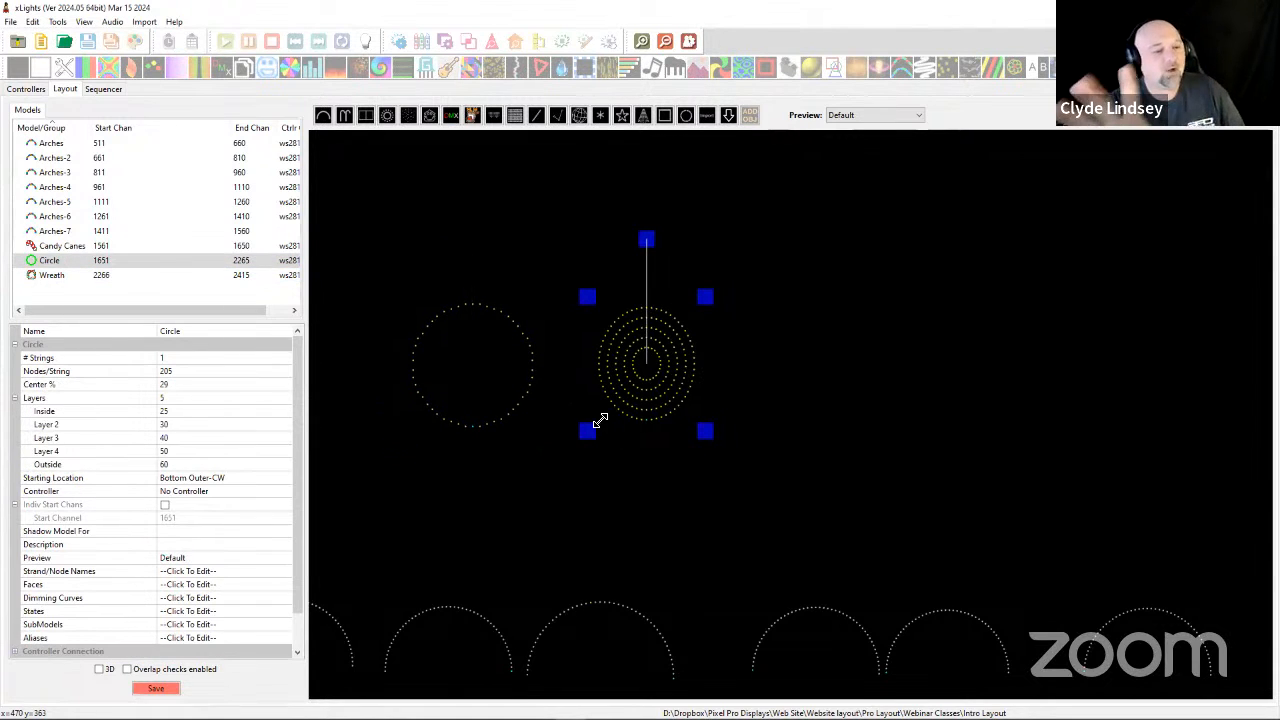
{"action": "left_click", "coordinate": [242, 484]}
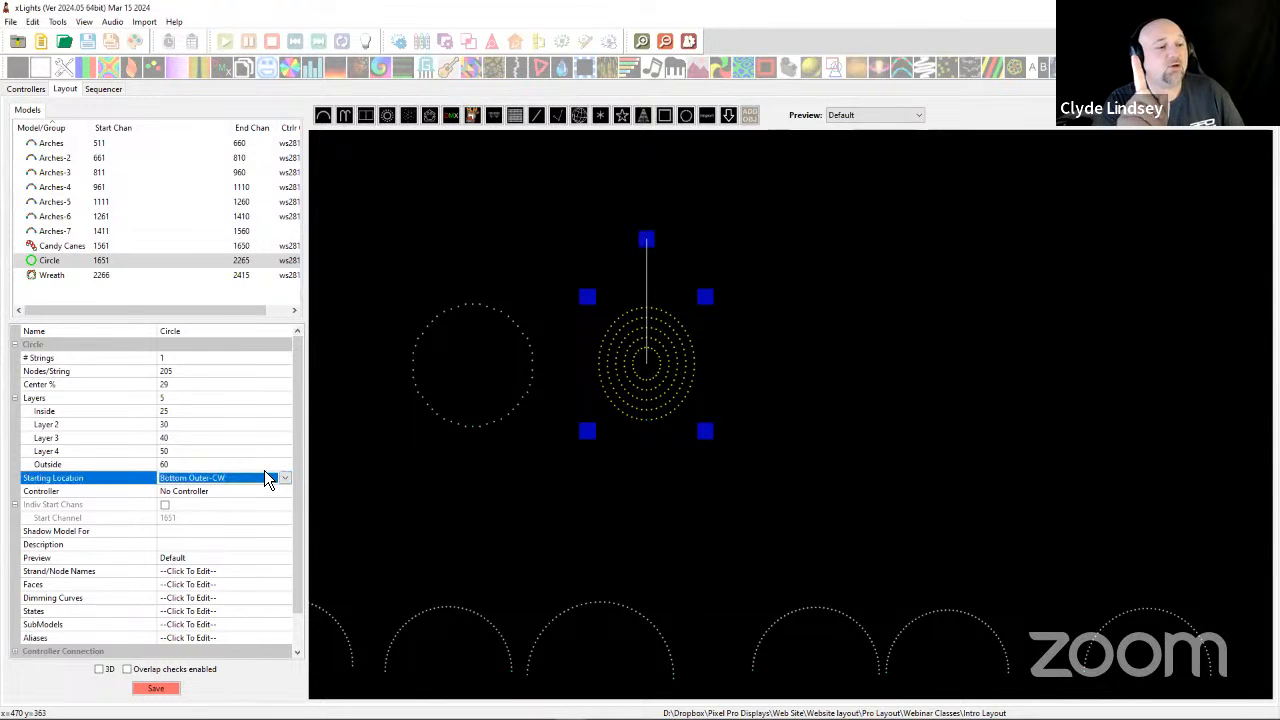
{"action": "left_click", "coordinate": [286, 478]}
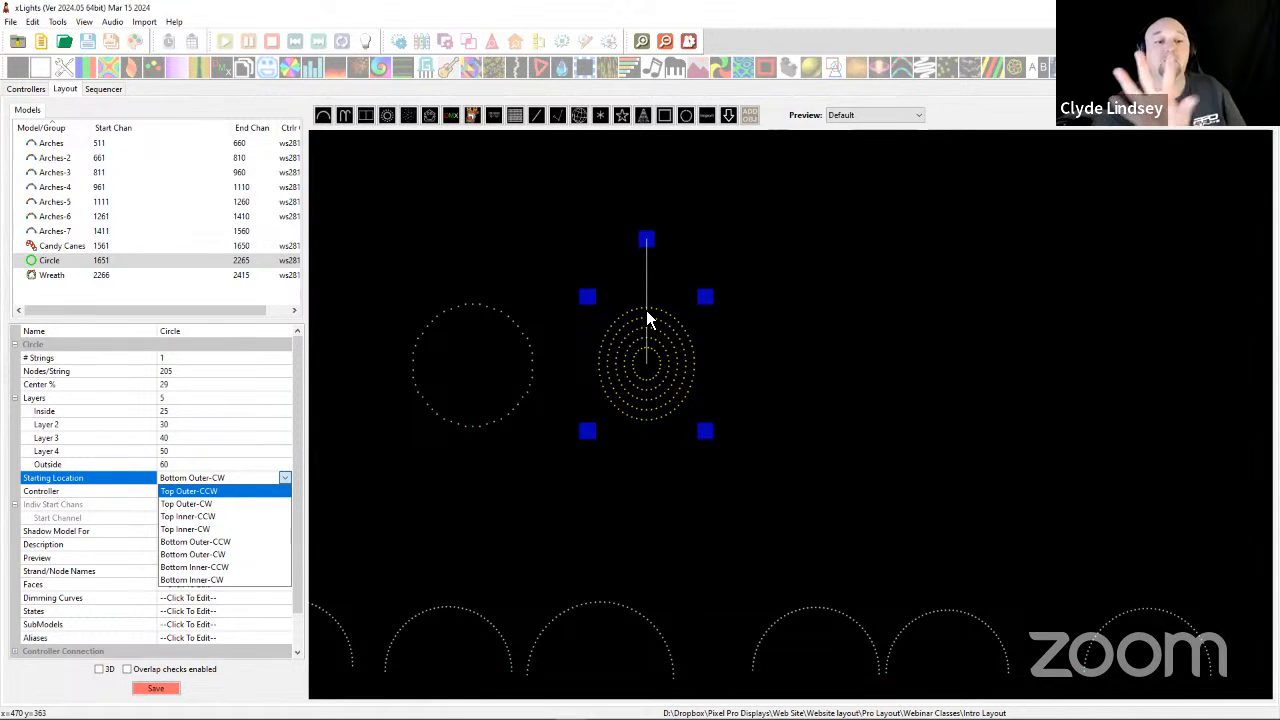
{"action": "left_click", "coordinate": [222, 491]}
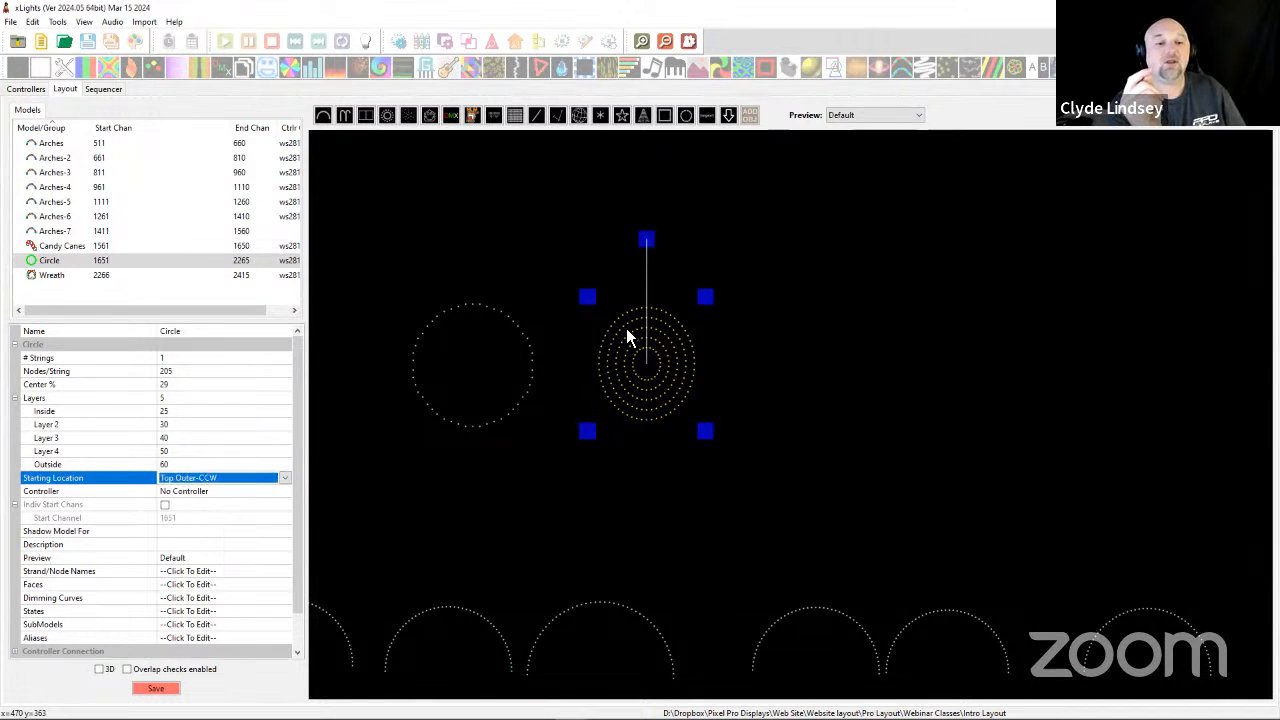
Examine the circle's top nodes up close, then its node order in an enlarged wiring view, and close that view.
{"action": "scroll", "coordinate": [630, 325], "scroll_direction": "up", "scroll_amount": 2}
{"action": "scroll", "coordinate": [634, 320], "scroll_direction": "up", "scroll_amount": 4}
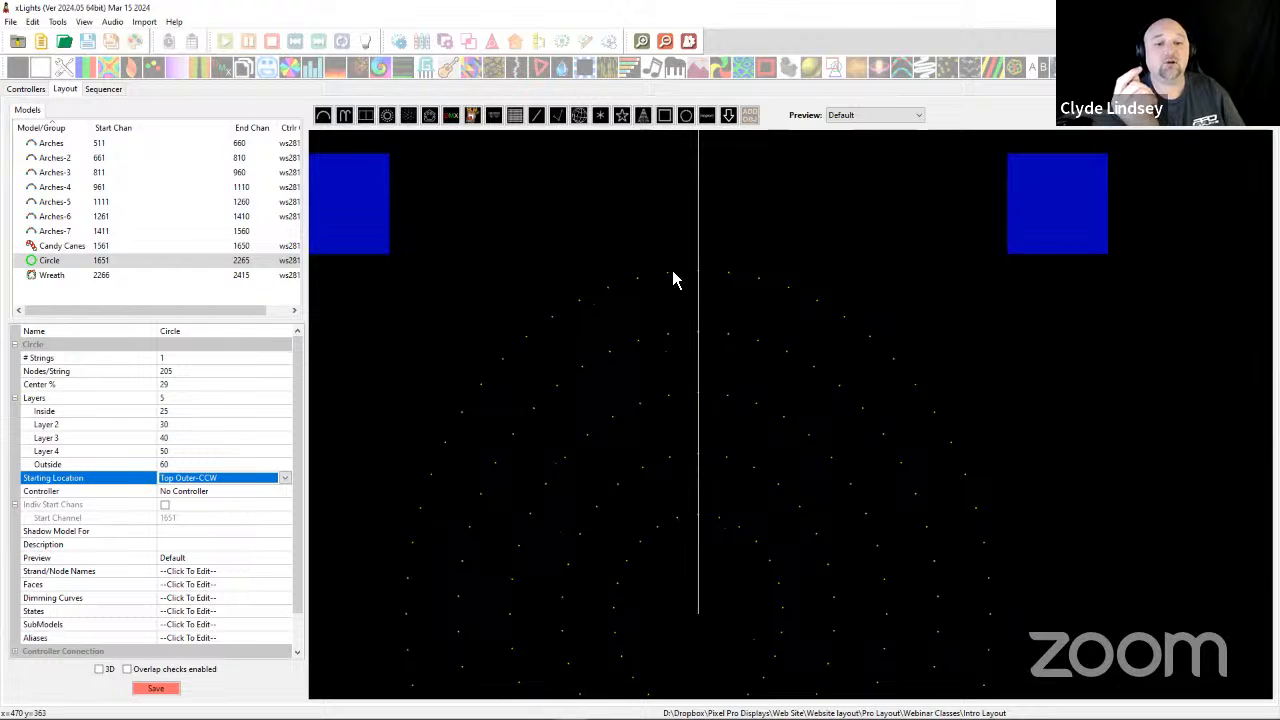
{"action": "scroll", "coordinate": [700, 278], "scroll_direction": "up", "scroll_amount": 3}
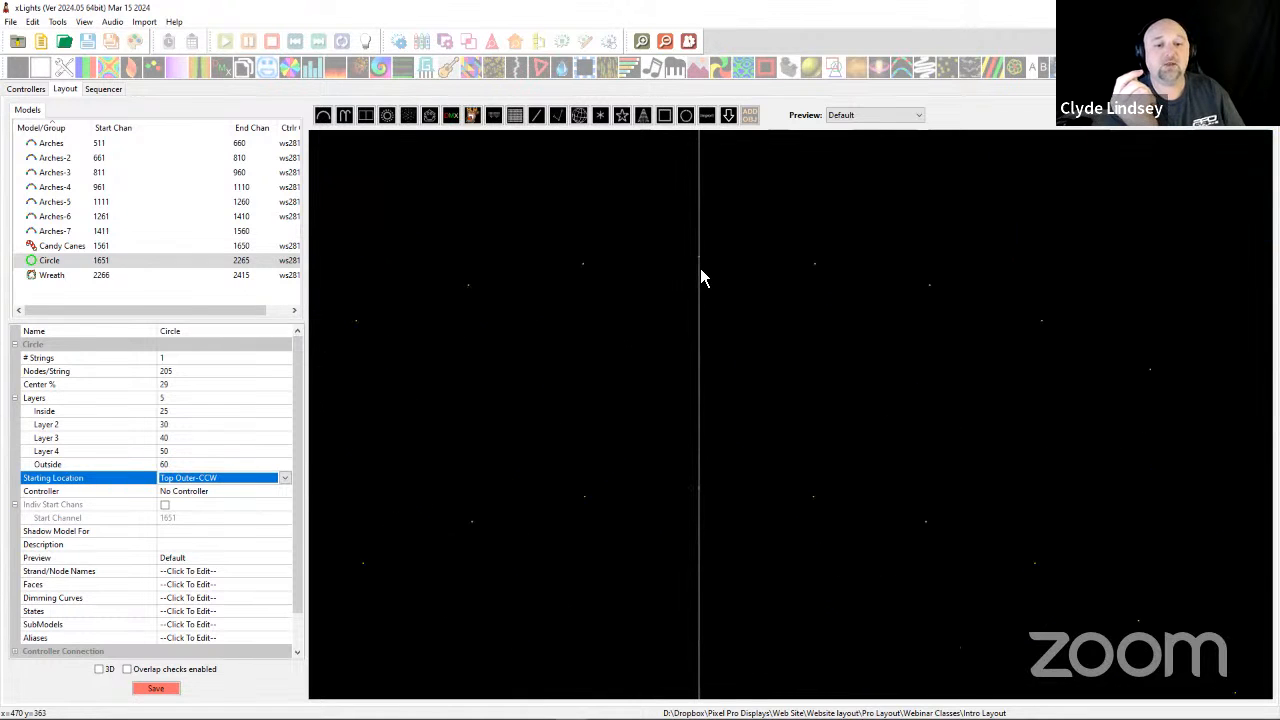
{"action": "scroll", "coordinate": [664, 408], "scroll_direction": "down", "scroll_amount": 5}
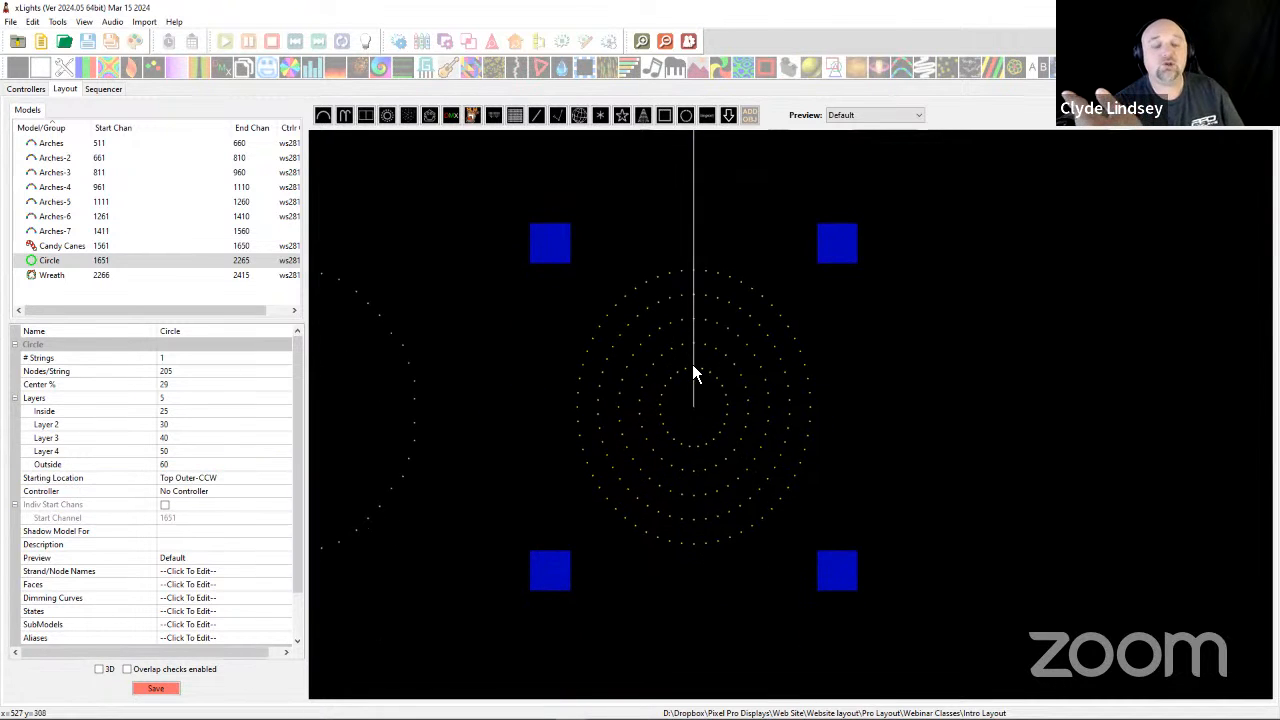
{"action": "right_click", "coordinate": [692, 364]}
{"action": "left_click", "coordinate": [724, 428]}
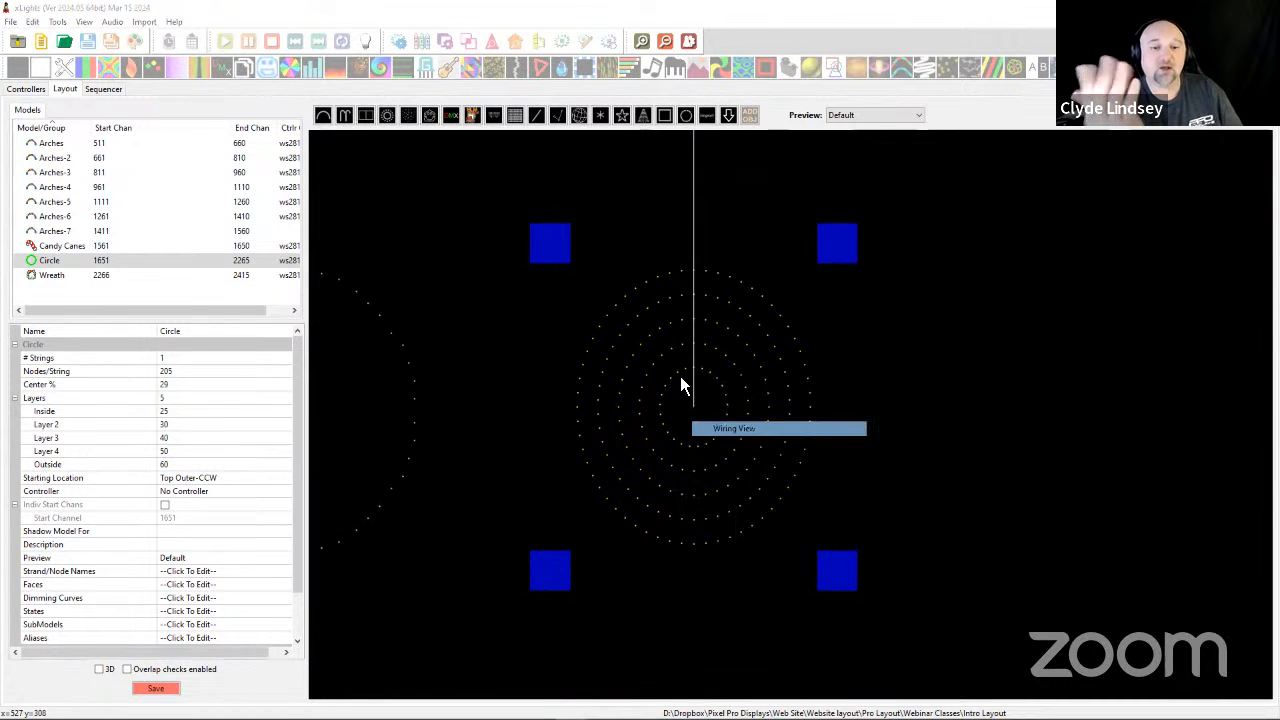
{"action": "left_click_drag", "start_coordinate": [240, 74], "coordinate": [739, 72]}
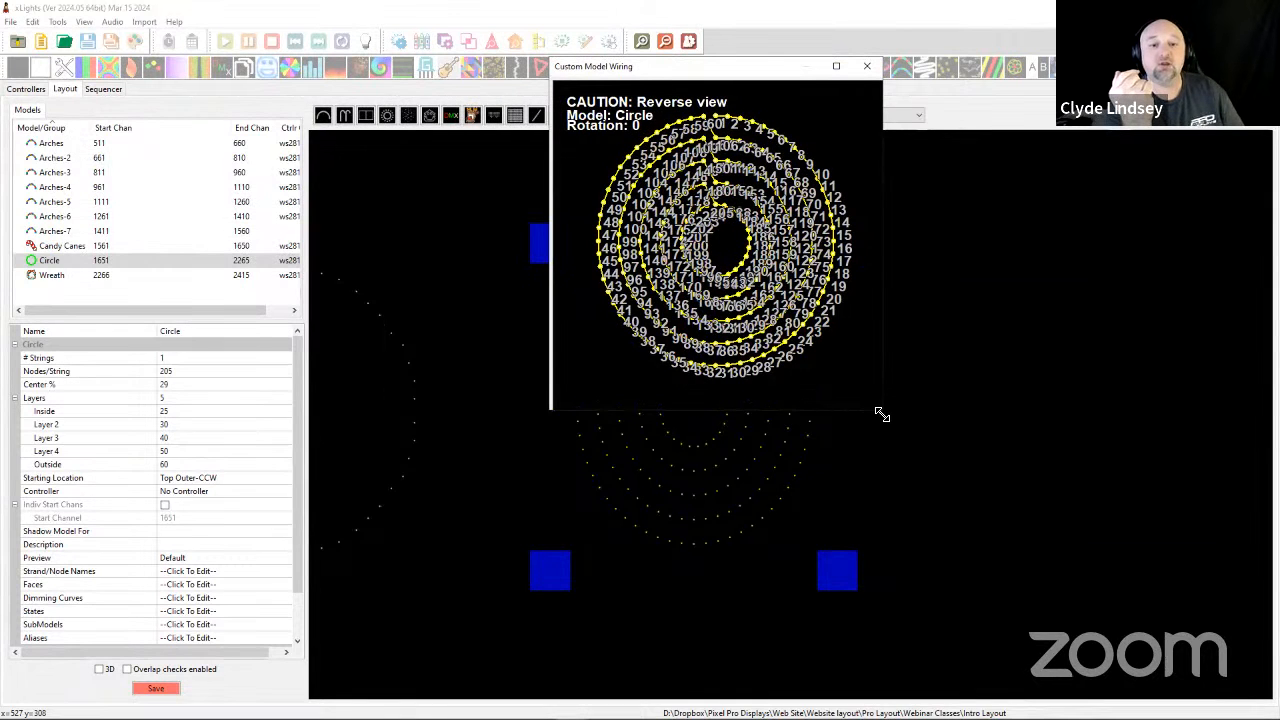
{"action": "left_click_drag", "start_coordinate": [881, 414], "coordinate": [1125, 605]}
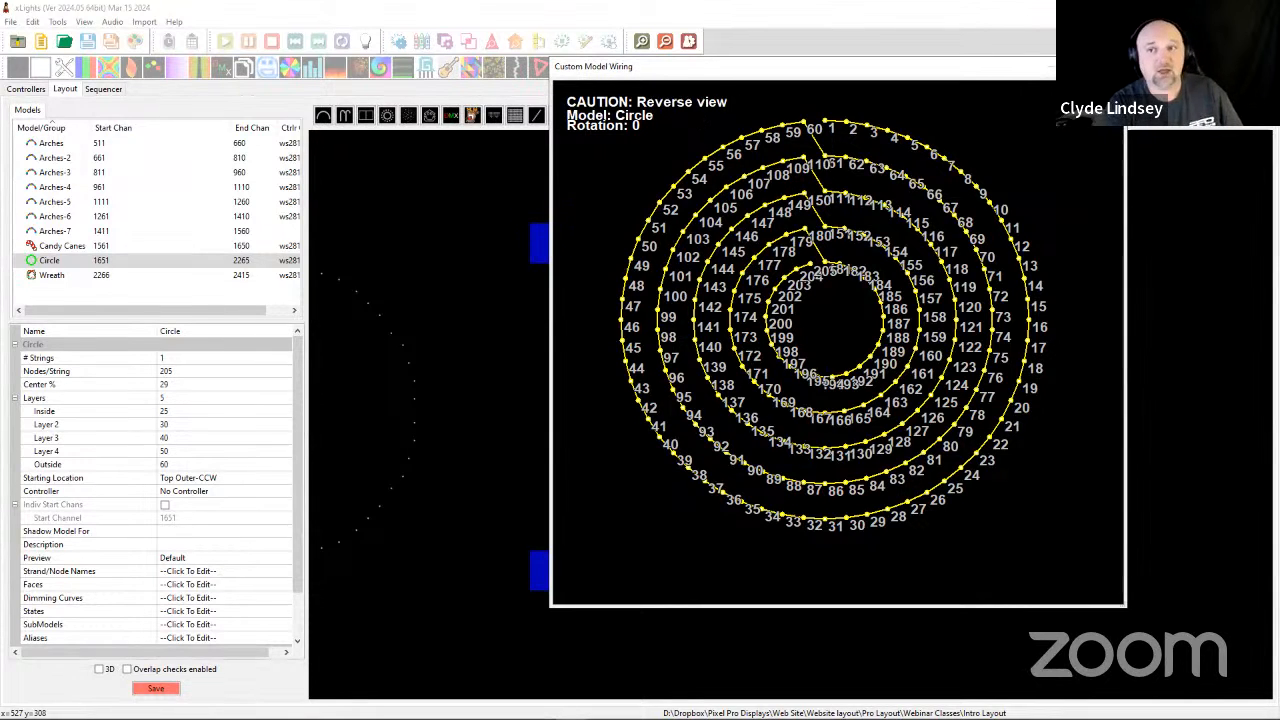
{"action": "left_click", "coordinate": [1110, 67]}
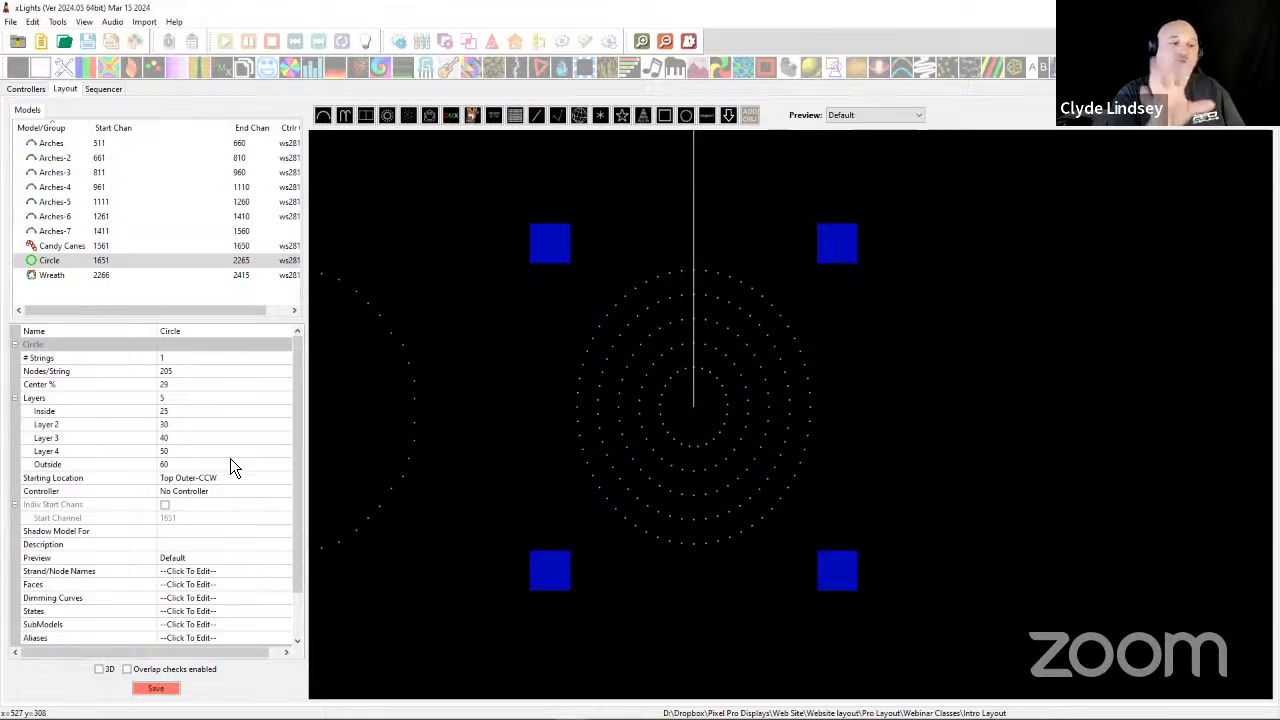
Review the circle's starting location choices, keep Top Outer-CCW, and move the circle left and slightly down against the wreath.
{"action": "left_click", "coordinate": [216, 477]}
{"action": "left_click", "coordinate": [216, 478]}
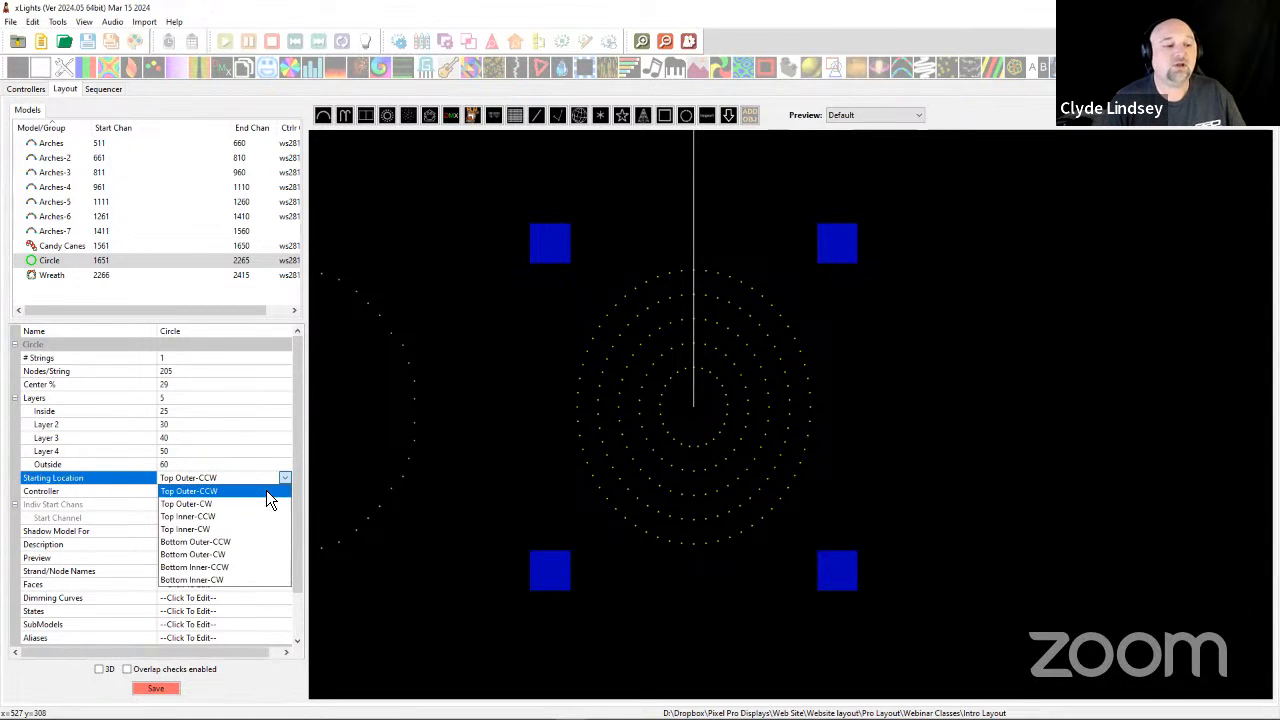
{"action": "left_click", "coordinate": [266, 491]}
{"action": "scroll", "coordinate": [568, 453], "scroll_direction": "down", "scroll_amount": 3}
{"action": "left_click_drag", "start_coordinate": [606, 428], "coordinate": [469, 483]}
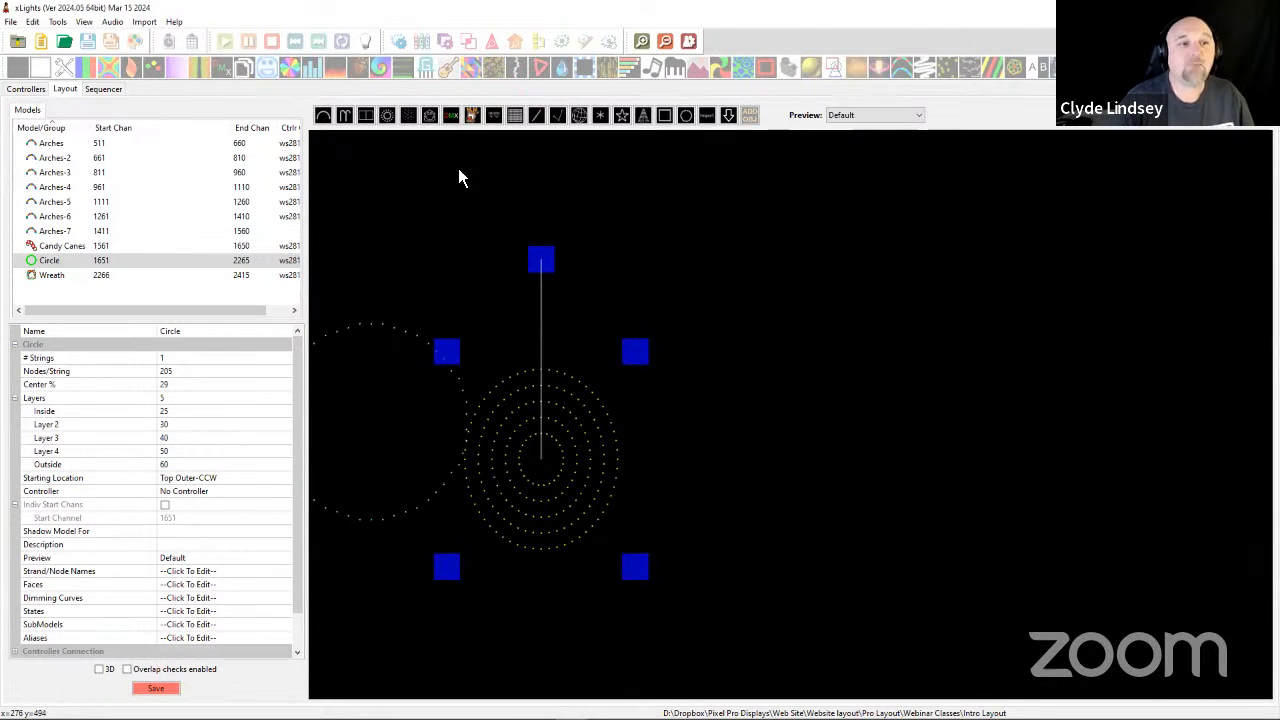
Create a cube model in the empty area to the right of the circle.
{"action": "left_click", "coordinate": [408, 117]}
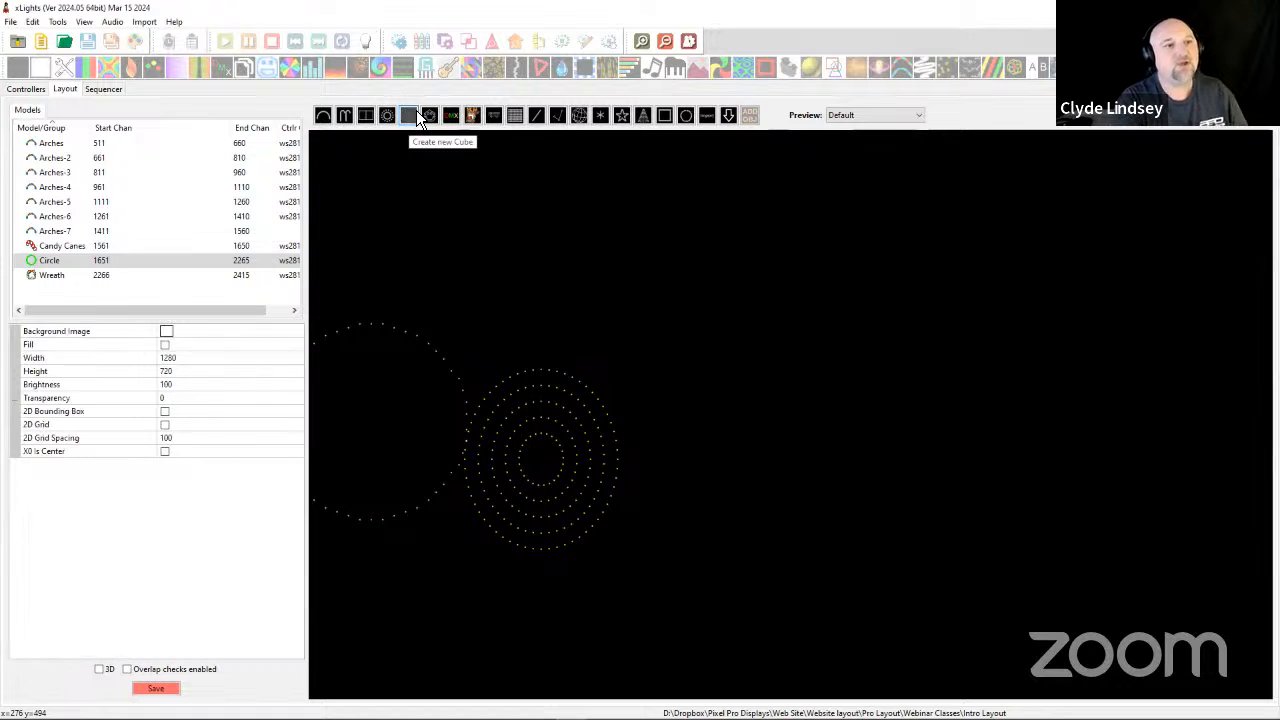
{"action": "left_click_drag", "start_coordinate": [684, 295], "coordinate": [998, 445]}
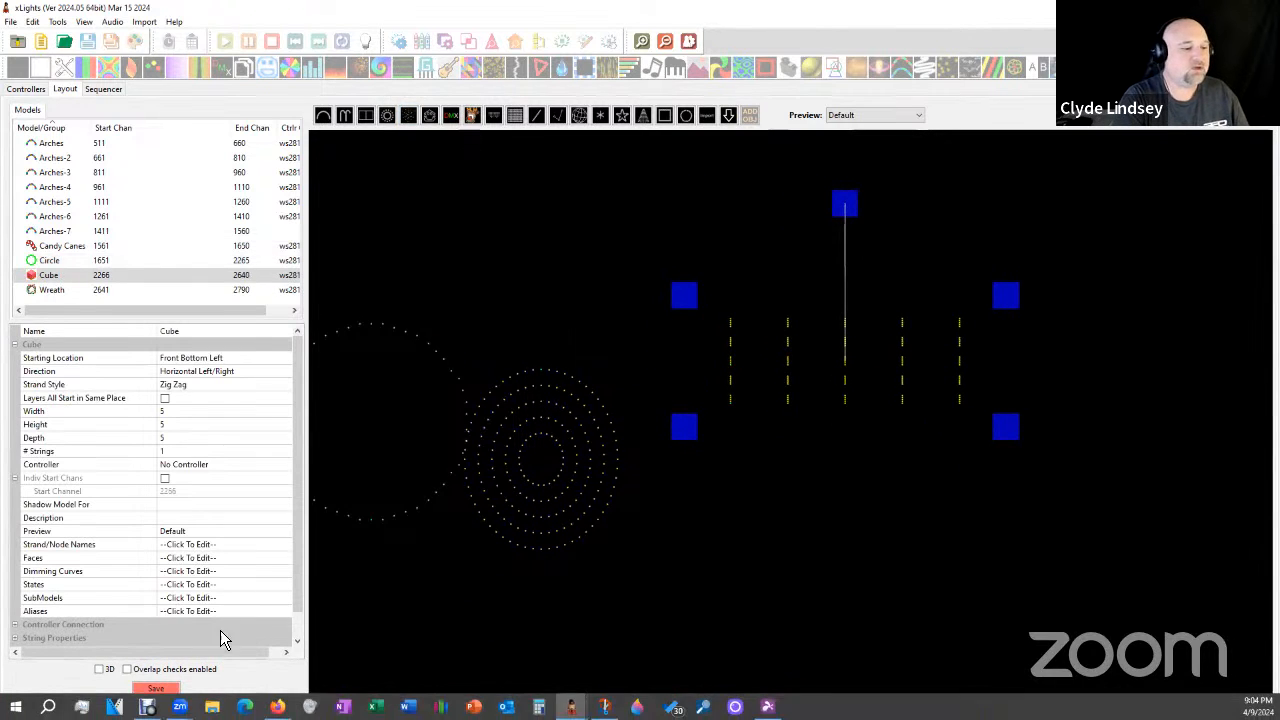
Inspect the cube in the 3D preview from another angle, return to 2D, and widen the cube slightly from its lower-right corner.
{"action": "left_click", "coordinate": [100, 669]}
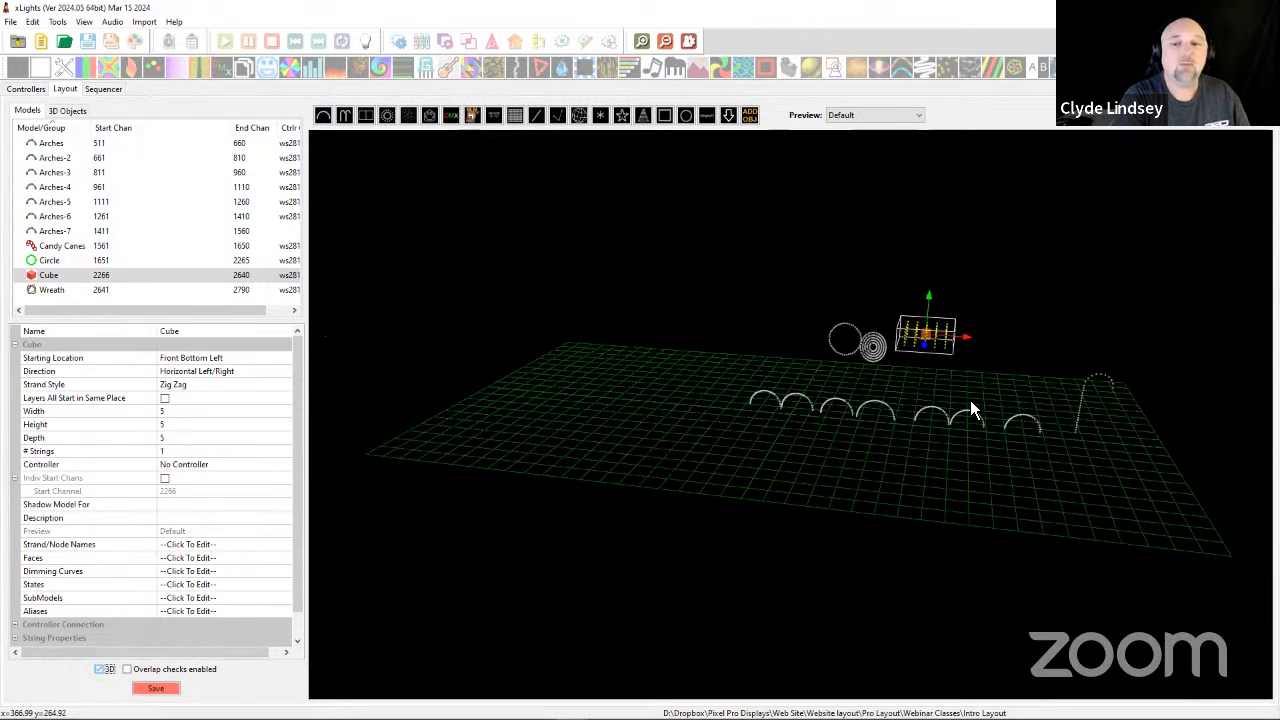
{"action": "scroll", "coordinate": [932, 366], "scroll_direction": "up", "scroll_amount": 5}
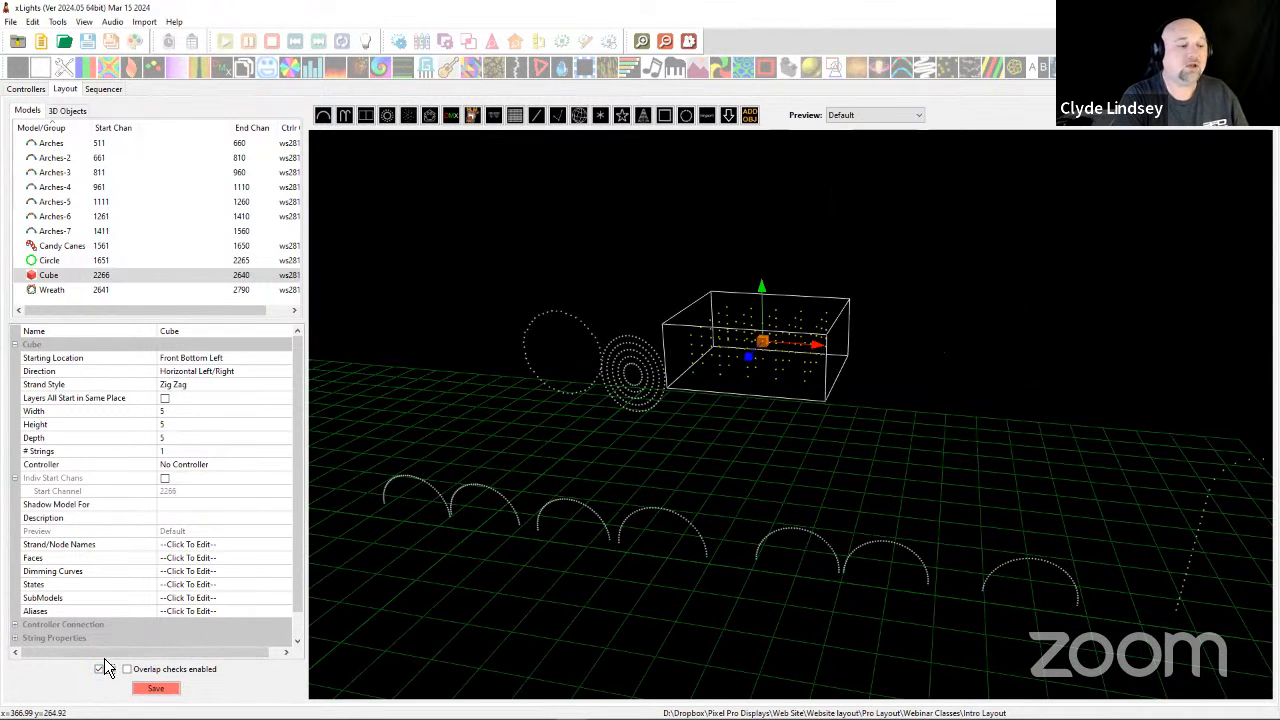
{"action": "left_click_drag", "start_coordinate": [806, 488], "coordinate": [808, 335]}
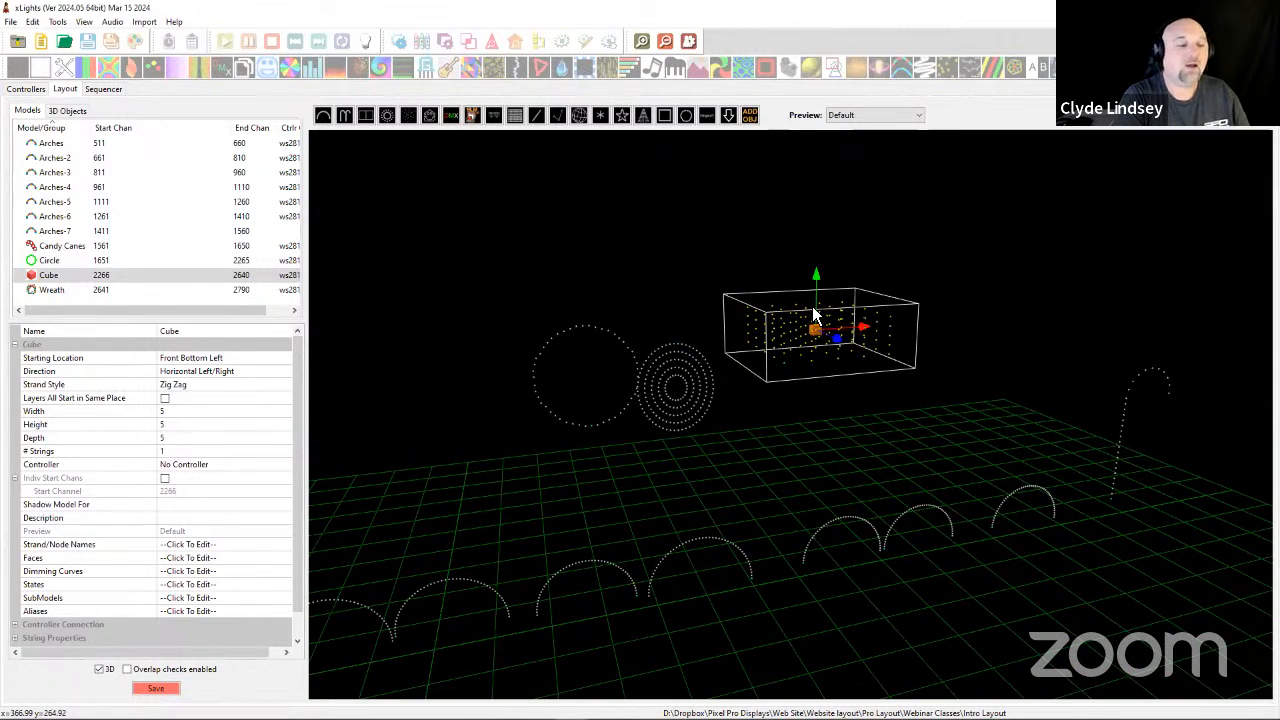
{"action": "left_click", "coordinate": [99, 668]}
{"action": "mouse_move", "coordinate": [1018, 424]}
{"action": "left_mouse_down"}
{"action": "mouse_move", "coordinate": [1029, 451]}
{"action": "mouse_move", "coordinate": [1040, 434]}
{"action": "mouse_move", "coordinate": [1028, 427]}
{"action": "left_mouse_up"}
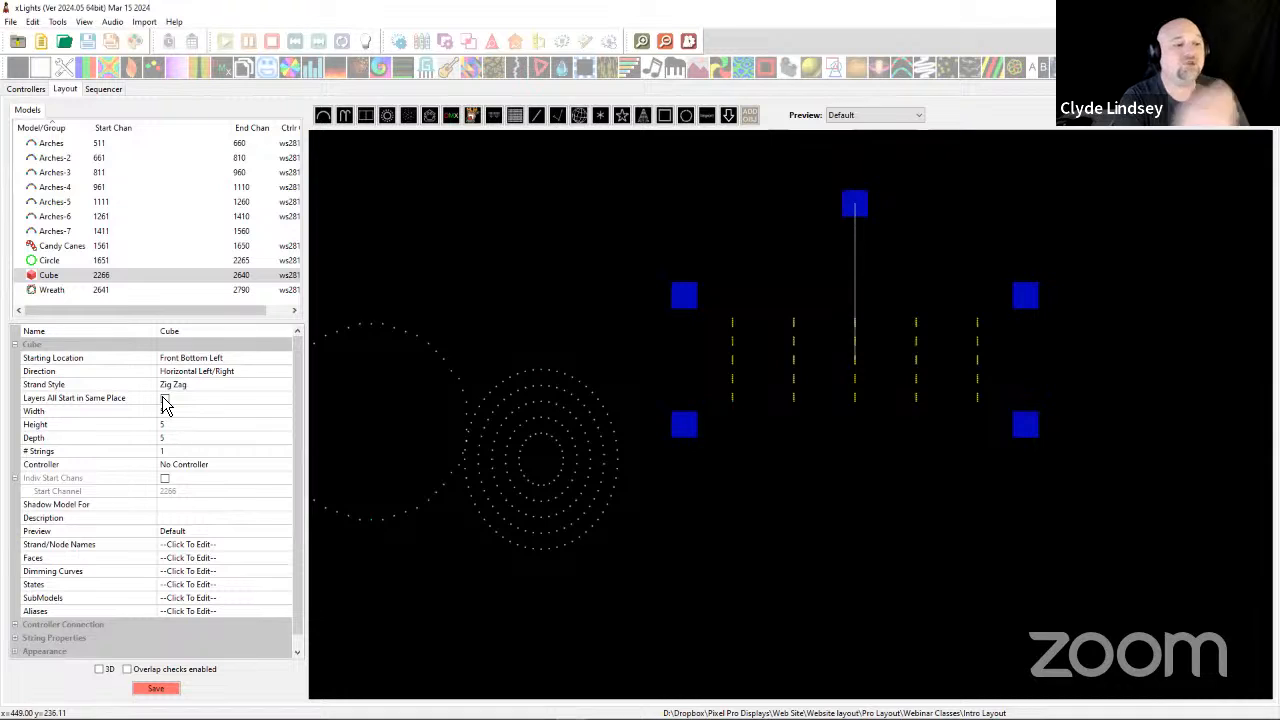
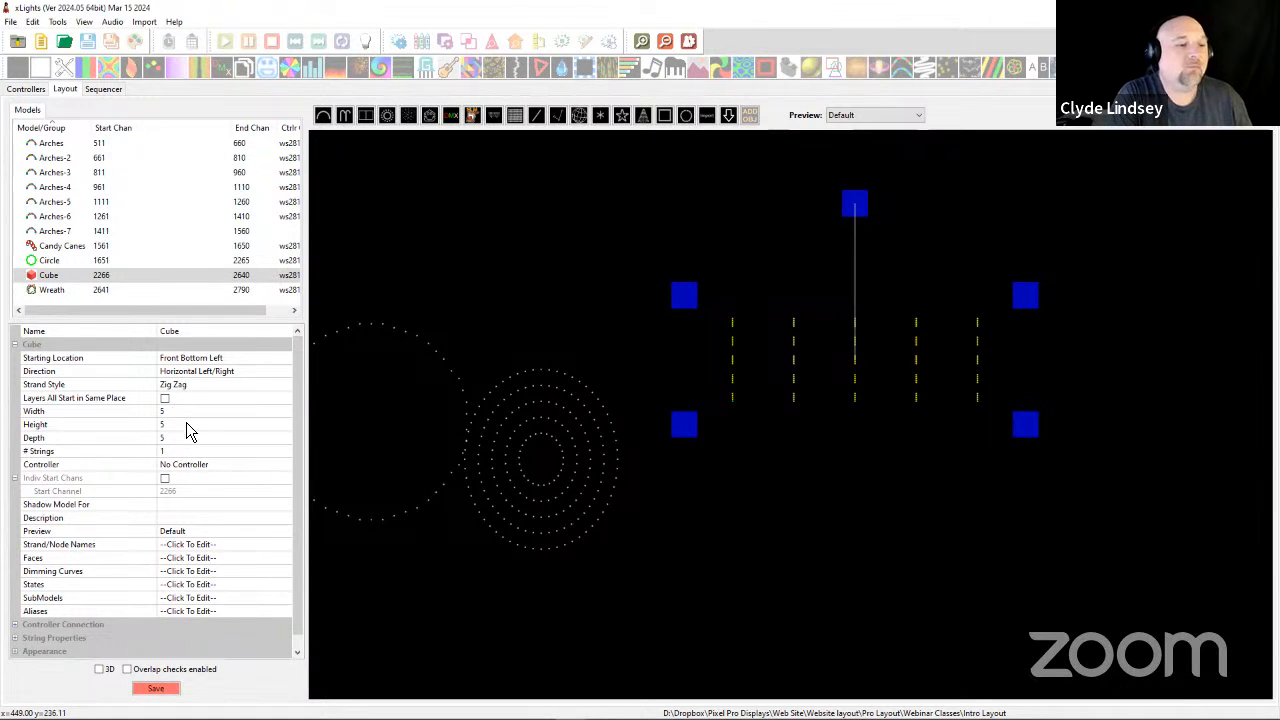
Open the cube's node layout in an enlarged window, examine the node numbering across its layers, and close it.
{"action": "right_click", "coordinate": [853, 342]}
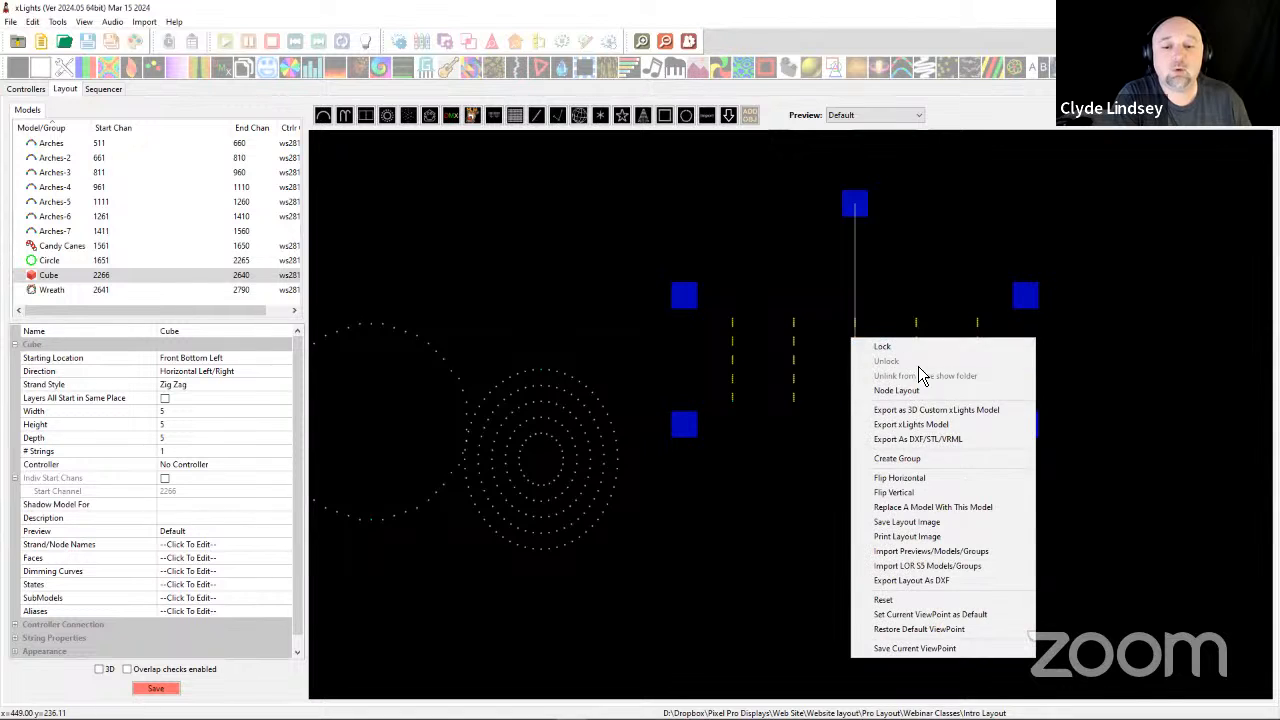
{"action": "left_click", "coordinate": [863, 334]}
{"action": "left_click", "coordinate": [858, 342]}
{"action": "right_click", "coordinate": [858, 342]}
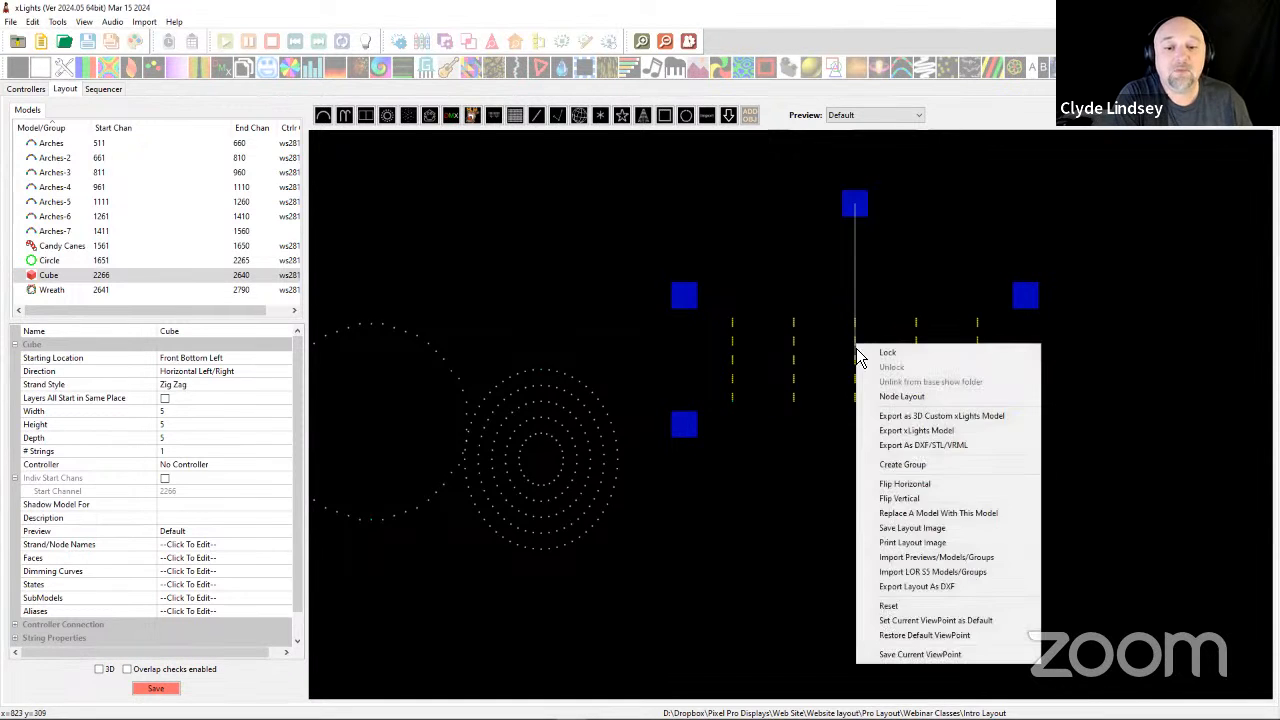
{"action": "left_click", "coordinate": [884, 398]}
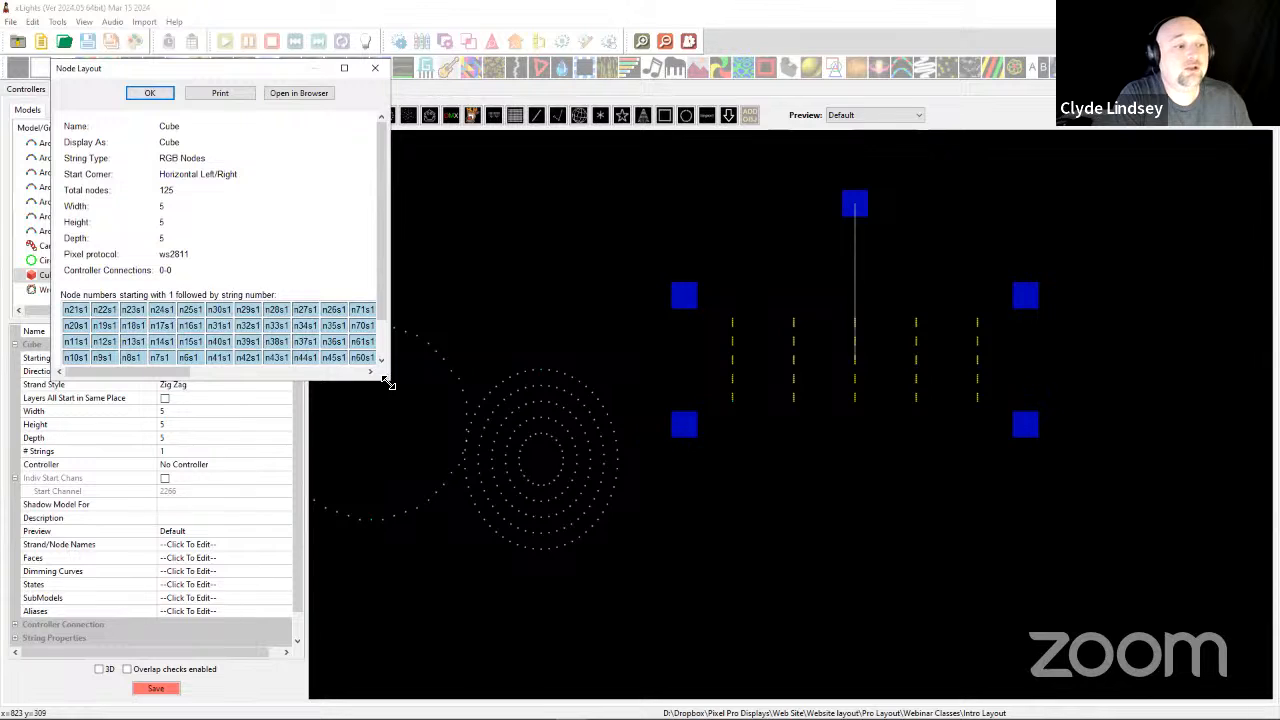
{"action": "left_click_drag", "start_coordinate": [389, 379], "coordinate": [1002, 651]}
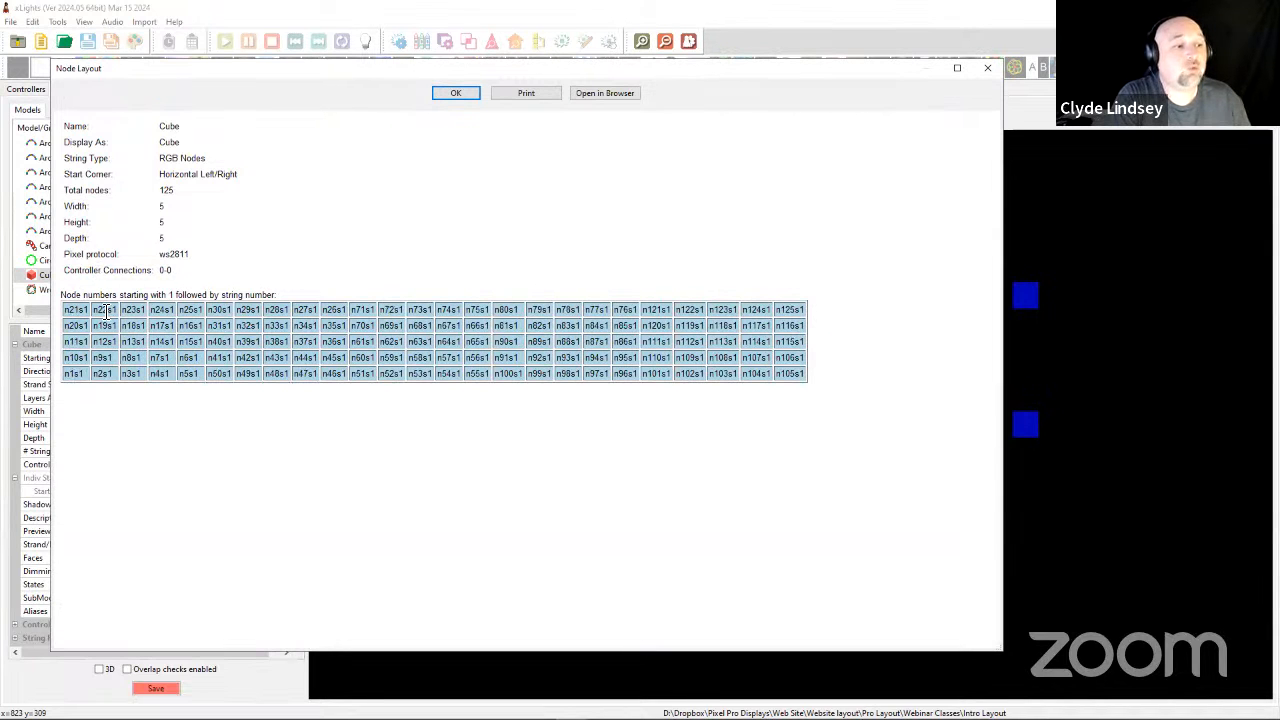
{"action": "left_click", "coordinate": [988, 68]}
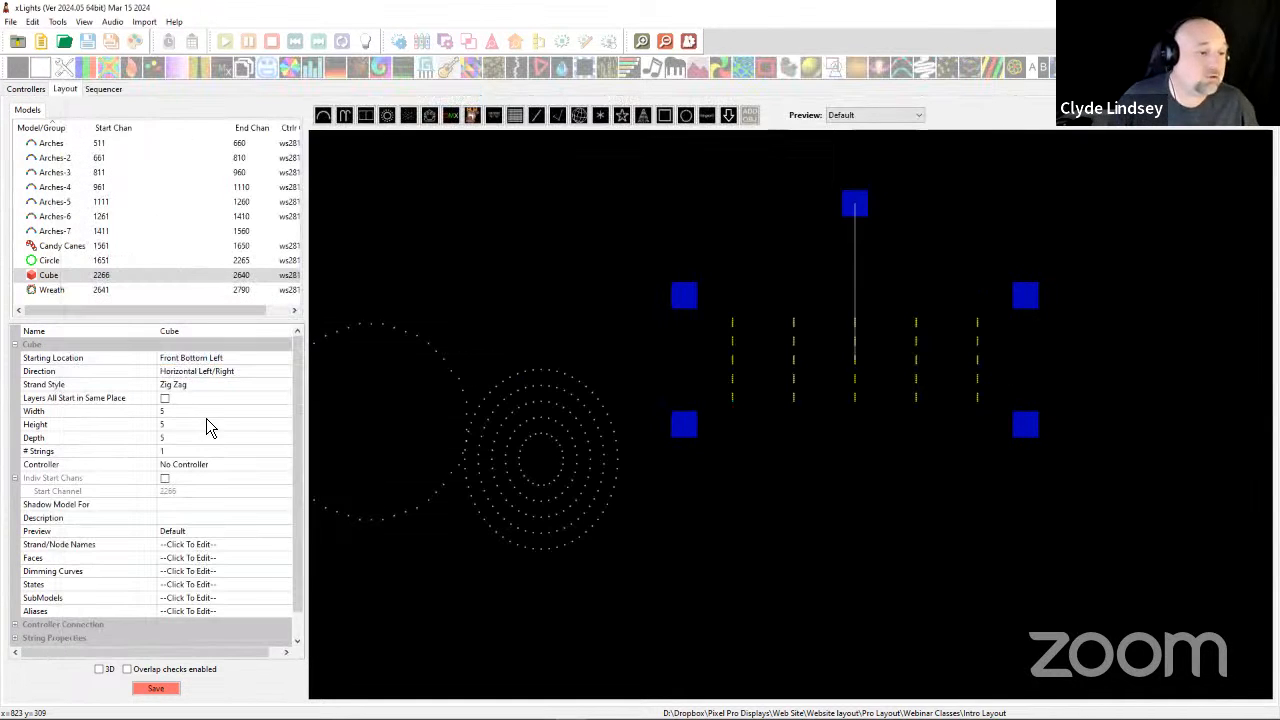
Set the cube's number of strings to 2 and check how the nodes split between strings in the enlarged node layout.
{"action": "left_click", "coordinate": [170, 451]}
{"action": "type", "text": "2"}
{"action": "right_click", "coordinate": [679, 423]}
{"action": "left_click", "coordinate": [864, 413]}
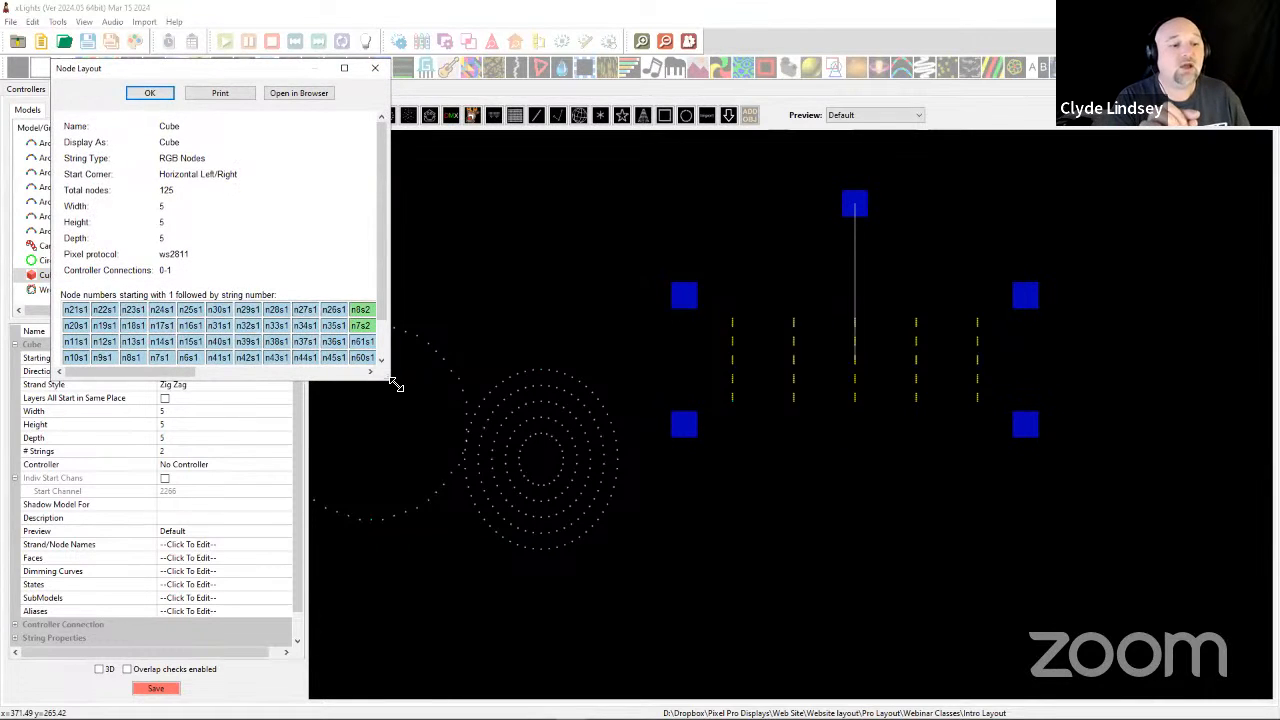
{"action": "left_click_drag", "start_coordinate": [386, 383], "coordinate": [1084, 552]}
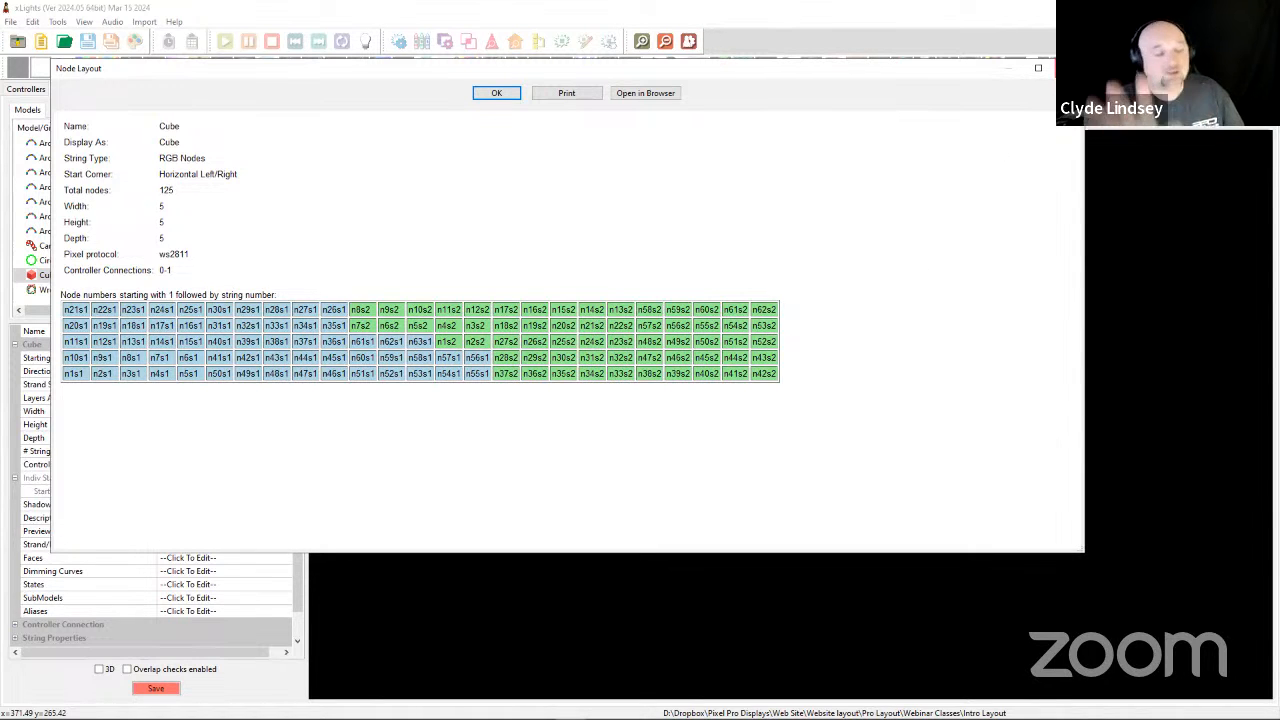
{"action": "key", "text": "Escape"}
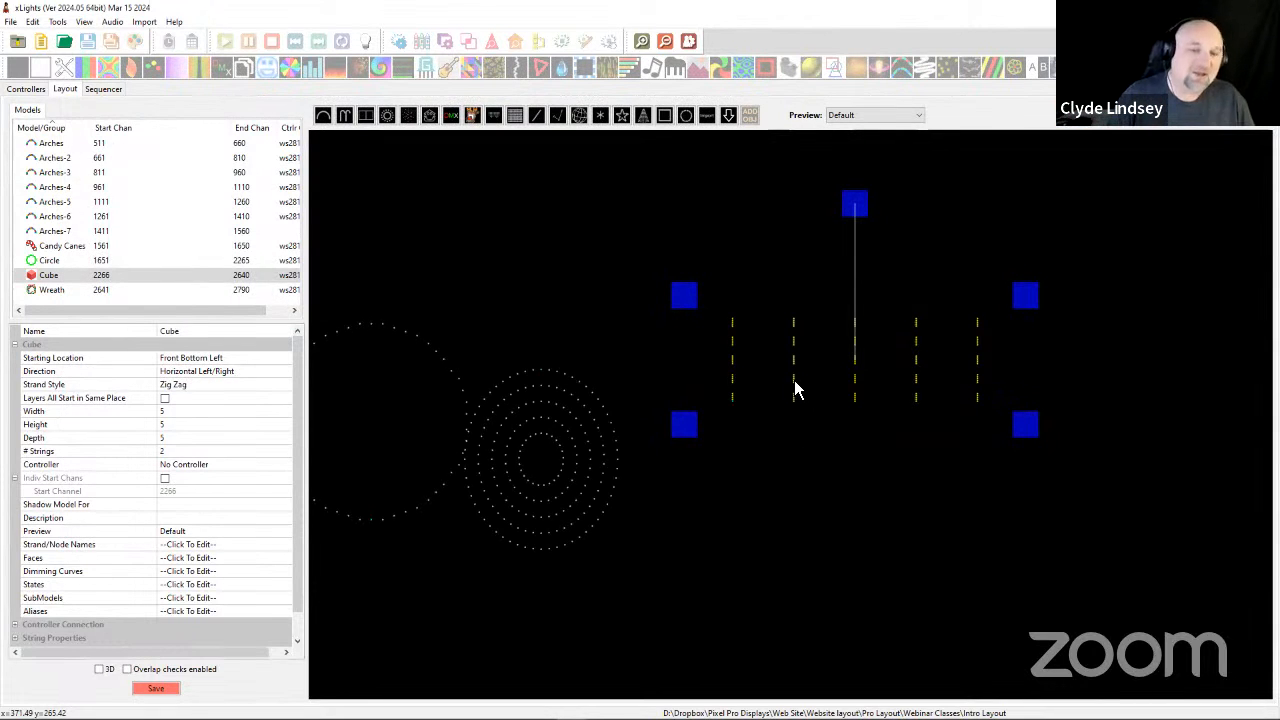
Move the cube down to the lower right of the circle, leaving free space above the models.
{"action": "left_click_drag", "start_coordinate": [786, 386], "coordinate": [766, 378]}
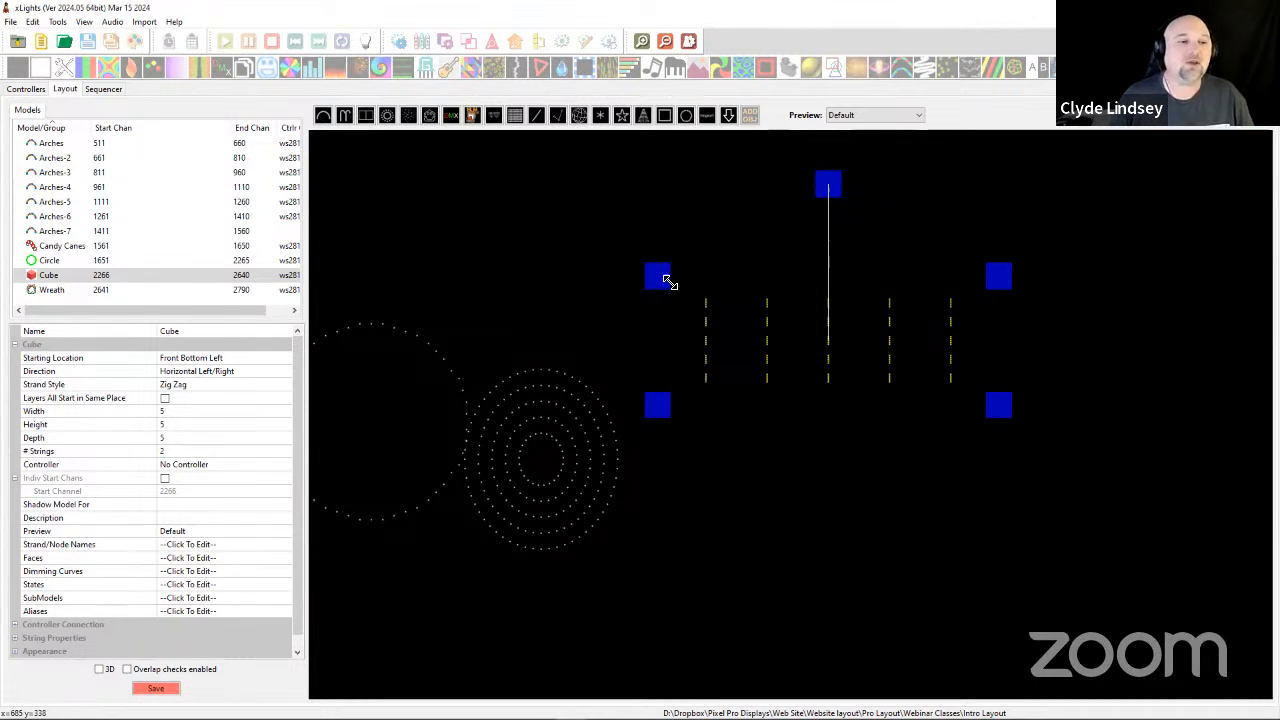
{"action": "left_click_drag", "start_coordinate": [710, 307], "coordinate": [696, 599]}
{"action": "scroll", "coordinate": [408, 254], "scroll_direction": "down", "scroll_amount": 4}
{"action": "left_click_drag", "start_coordinate": [470, 274], "coordinate": [562, 476]}
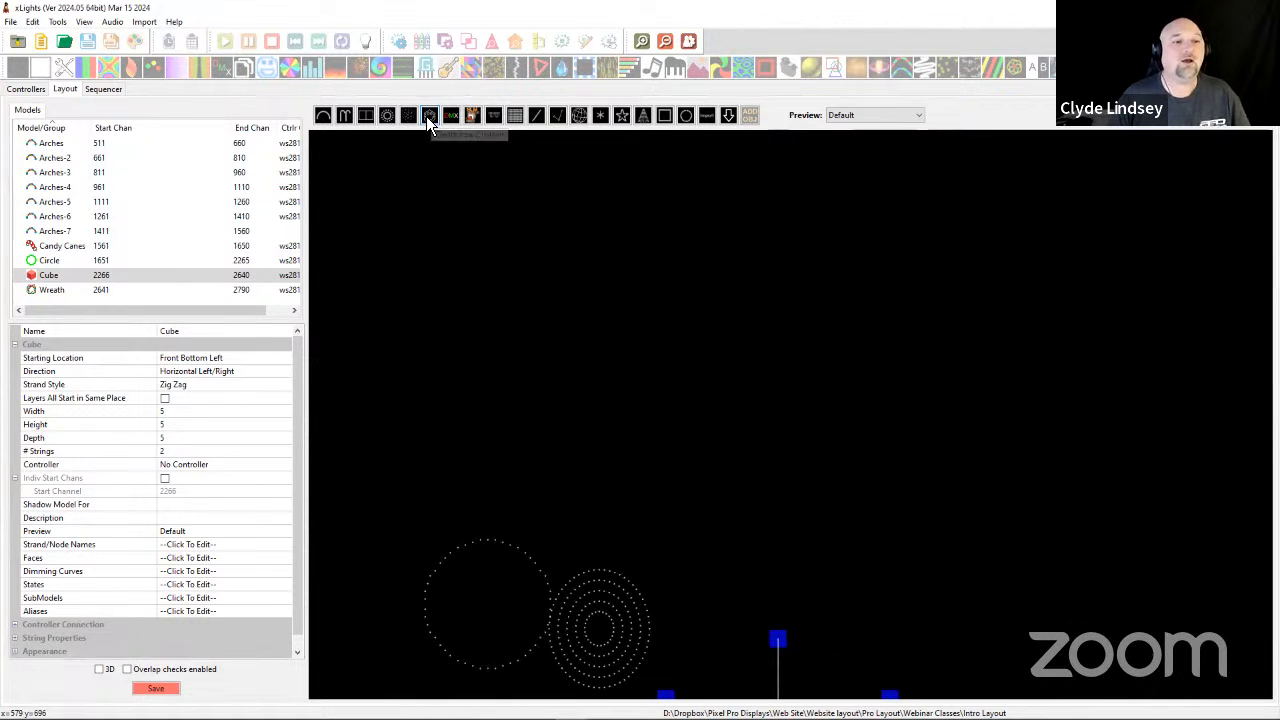
Create a custom model in the empty space above the circle.
{"action": "left_click", "coordinate": [652, 474]}
{"action": "left_click_drag", "start_coordinate": [601, 373], "coordinate": [817, 535]}
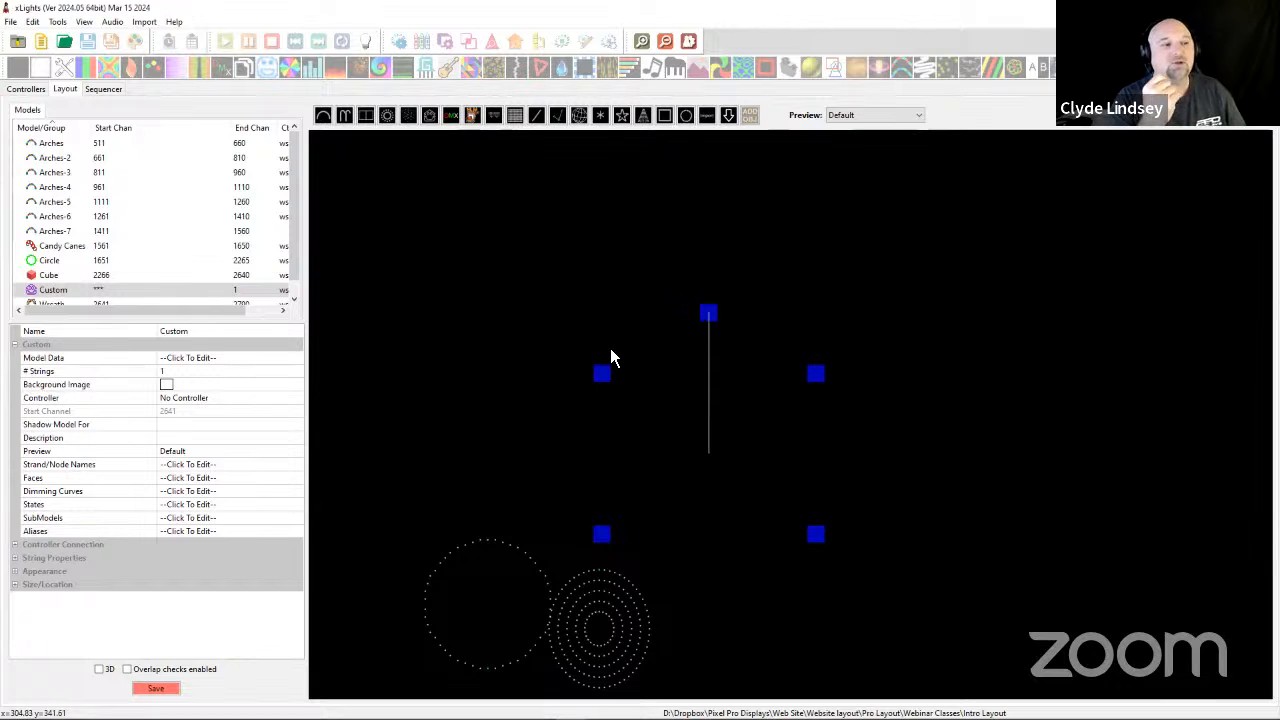
{"action": "scroll", "coordinate": [90, 268], "scroll_direction": "down", "scroll_amount": 1}
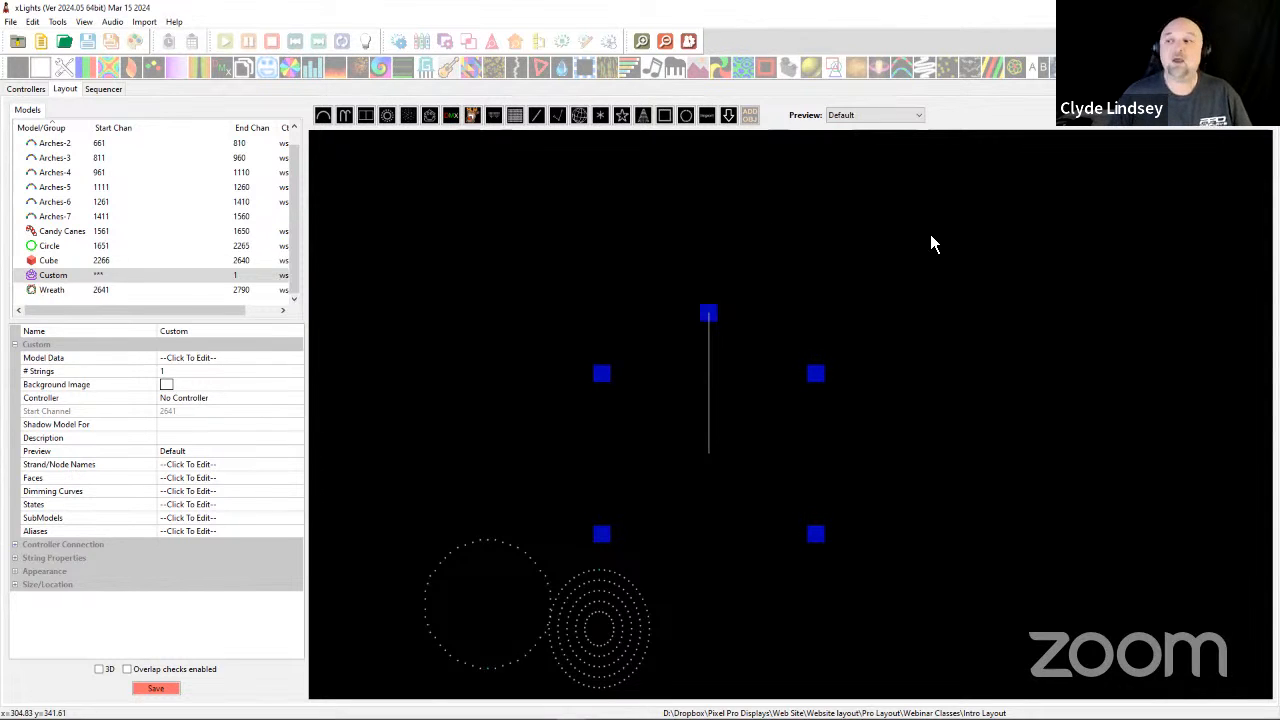
Open the custom model's model data editor and set its grid to 20 wide by 20 high.
{"action": "left_click", "coordinate": [289, 360]}
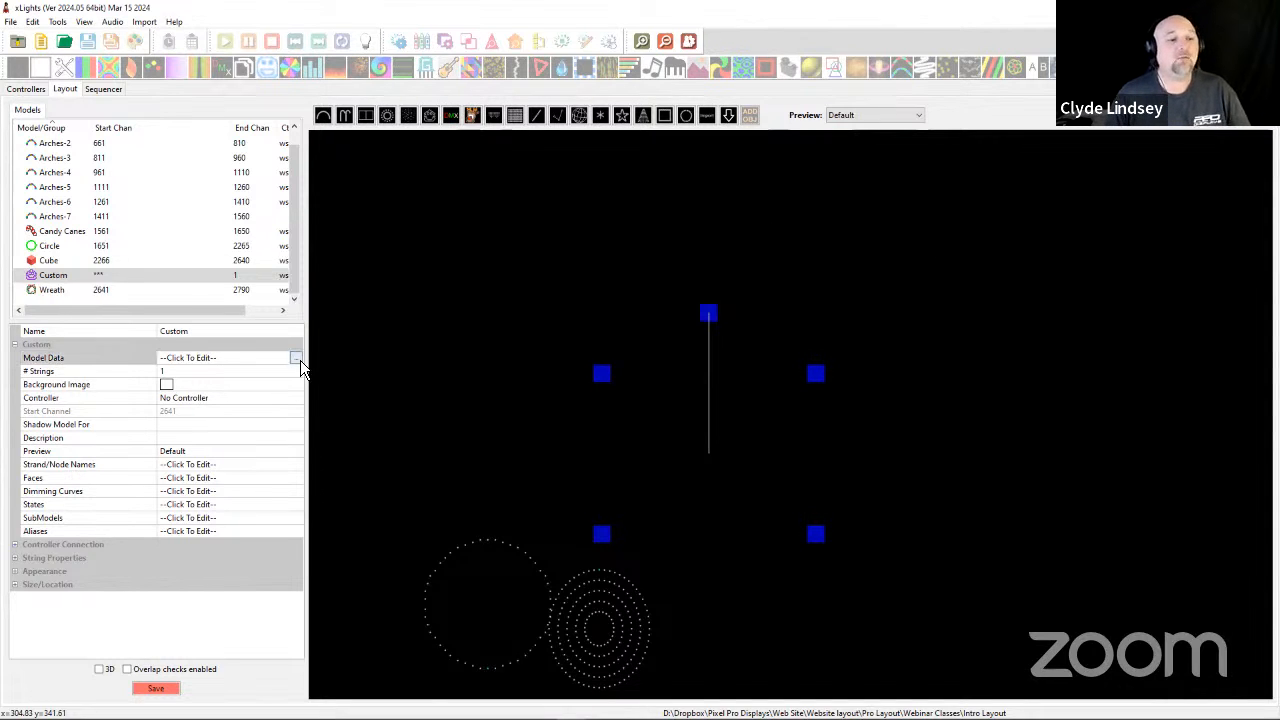
{"action": "left_click", "coordinate": [296, 357]}
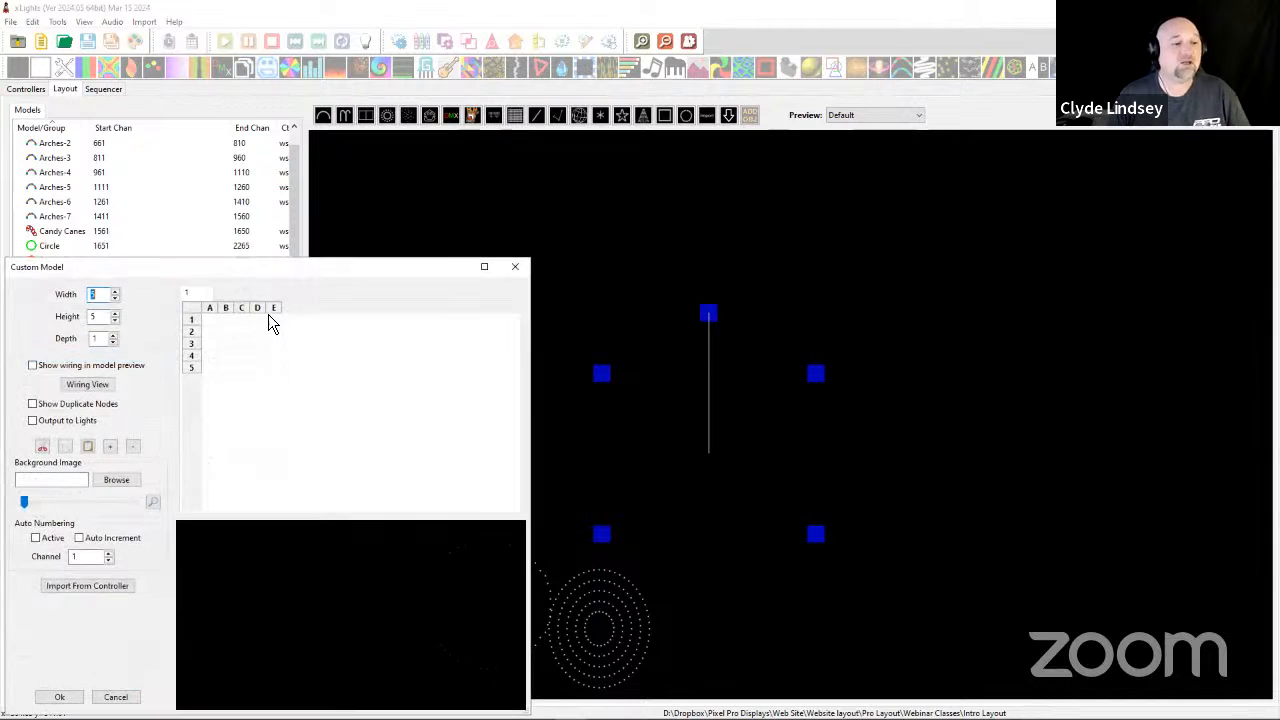
{"action": "left_click_drag", "start_coordinate": [294, 270], "coordinate": [624, 78]}
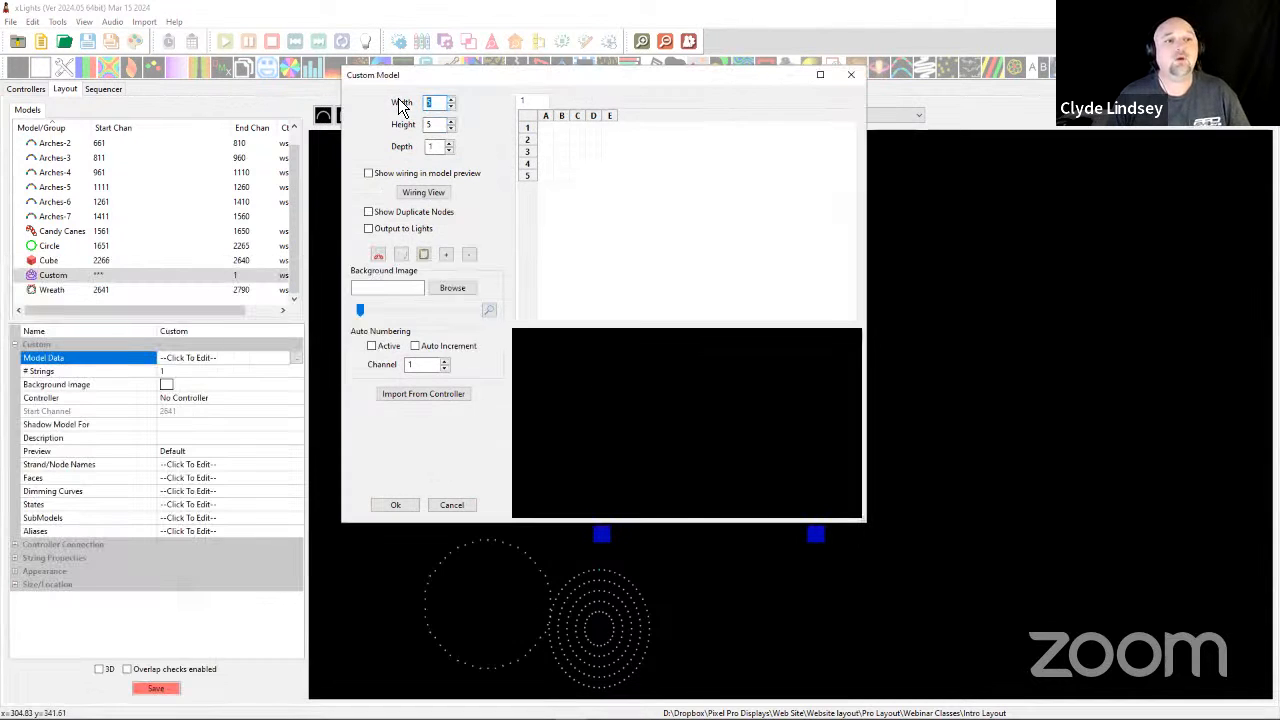
{"action": "double_click", "coordinate": [435, 147]}
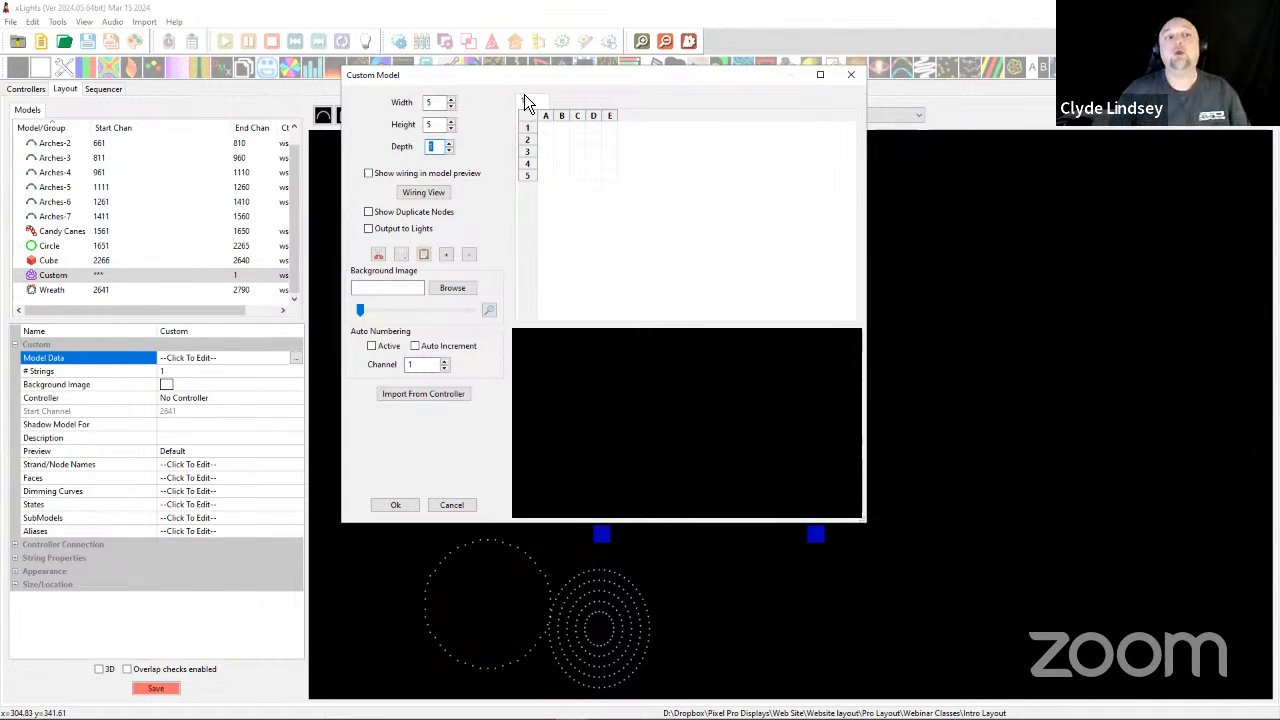
{"action": "left_click", "coordinate": [440, 103]}
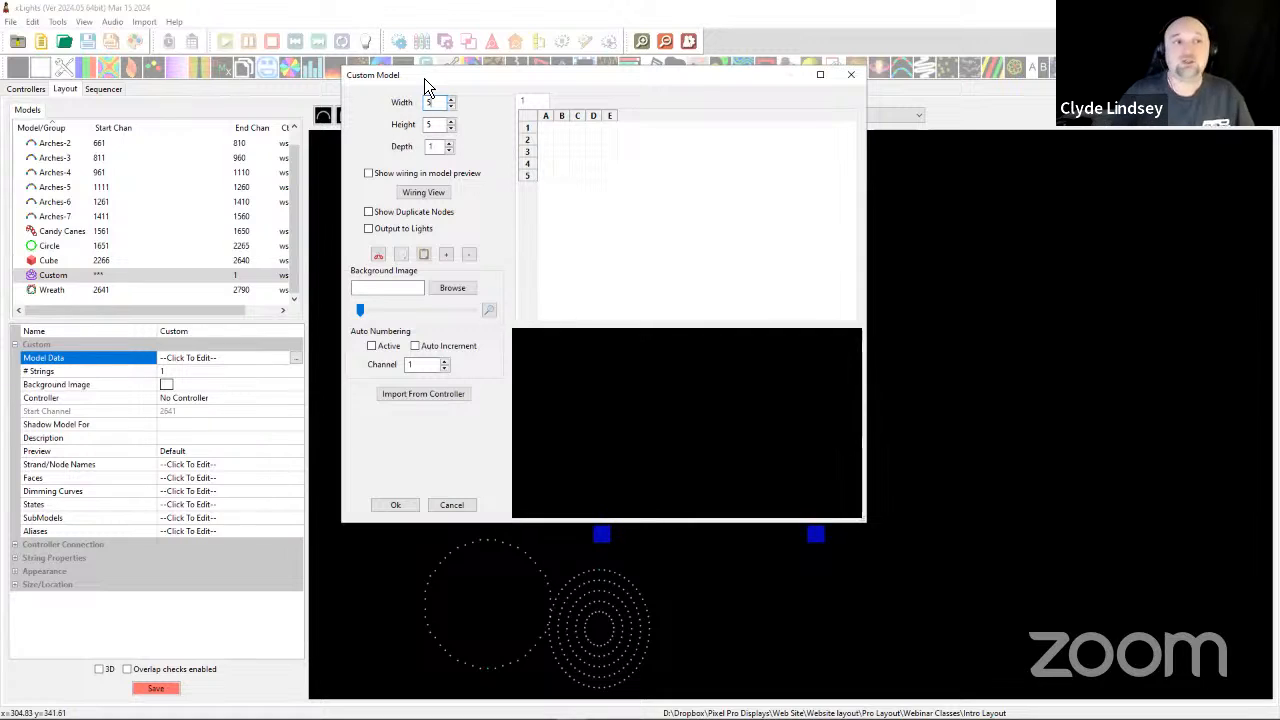
{"action": "double_click", "coordinate": [440, 104]}
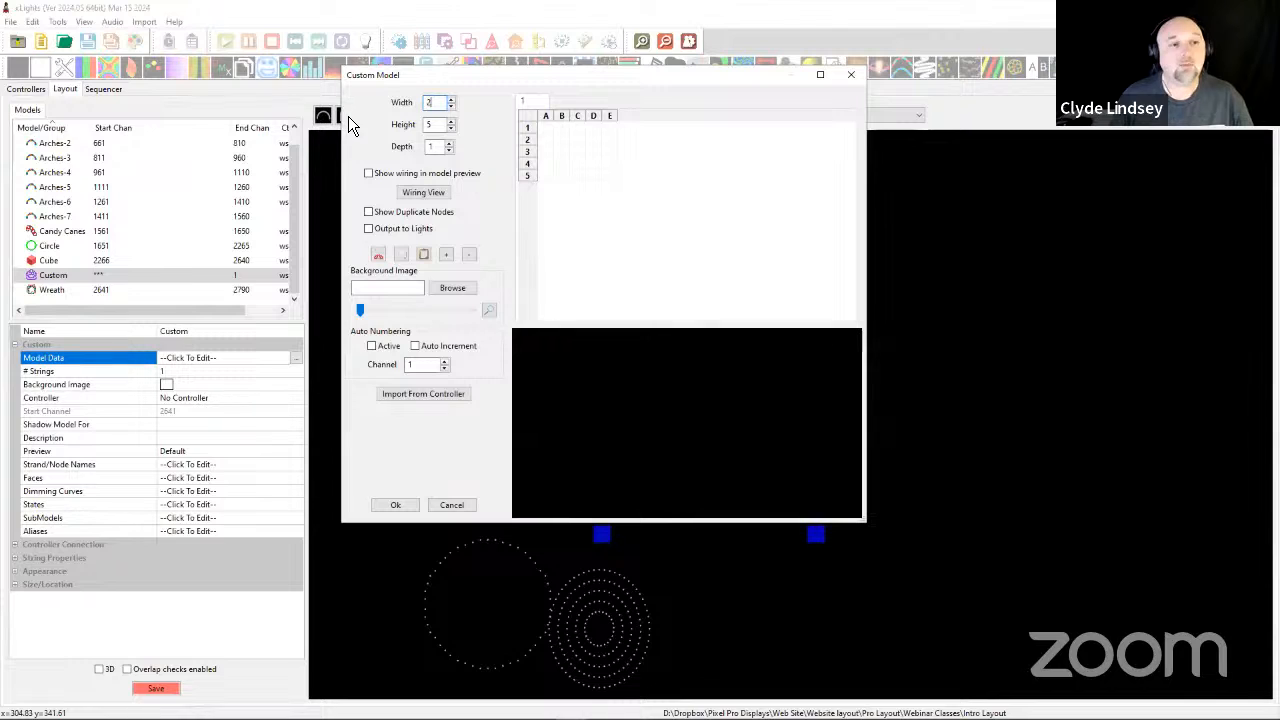
{"action": "type", "text": "10"}
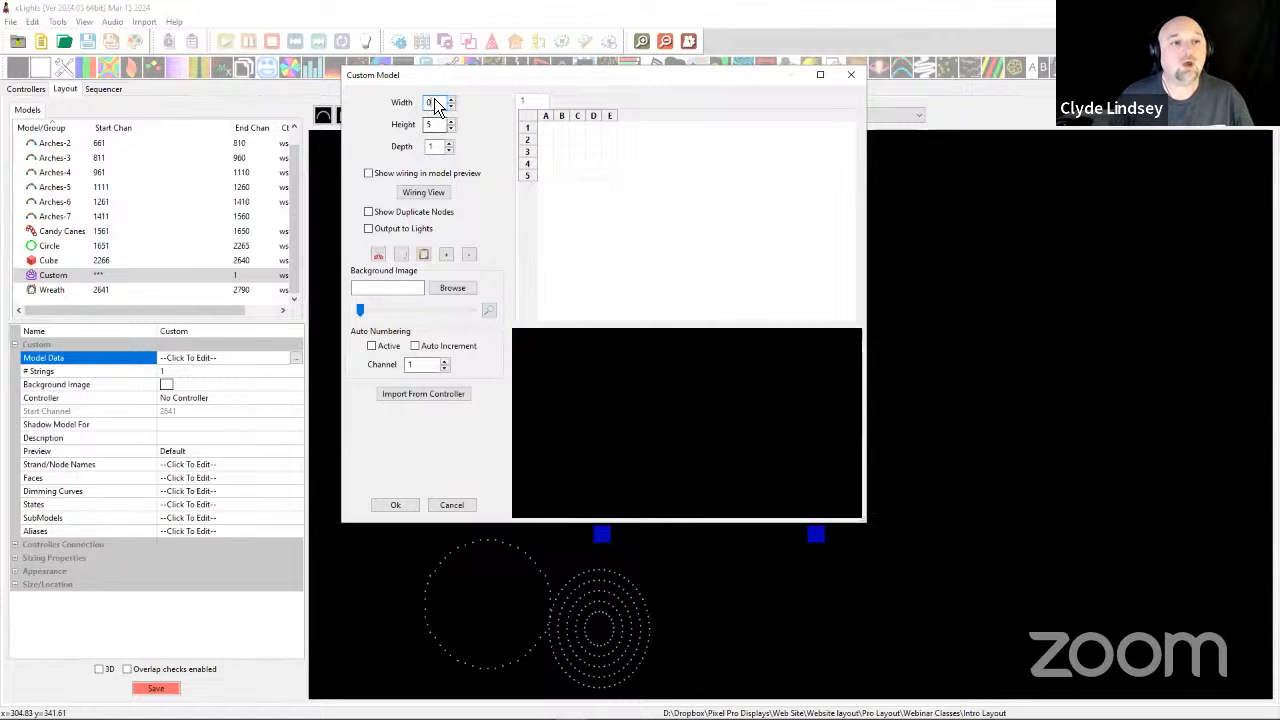
{"action": "key", "text": "Tab"}
{"action": "type", "text": "20"}
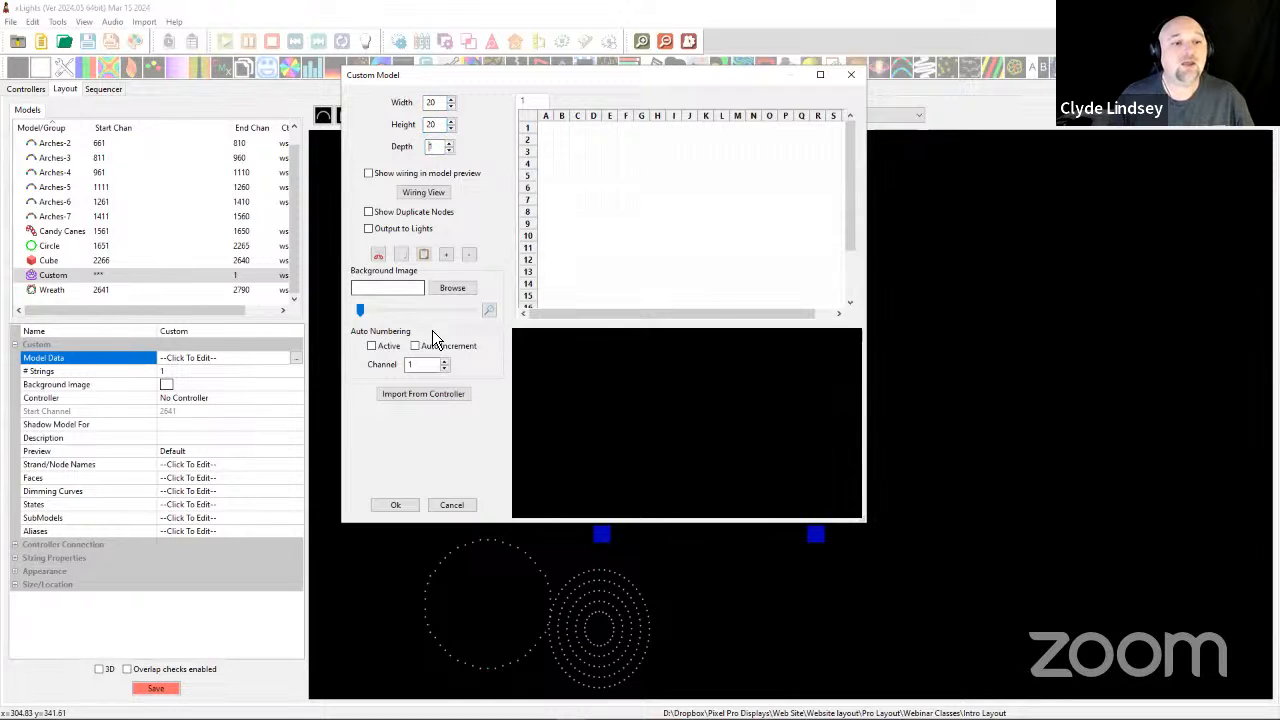
{"action": "key", "text": "Tab"}
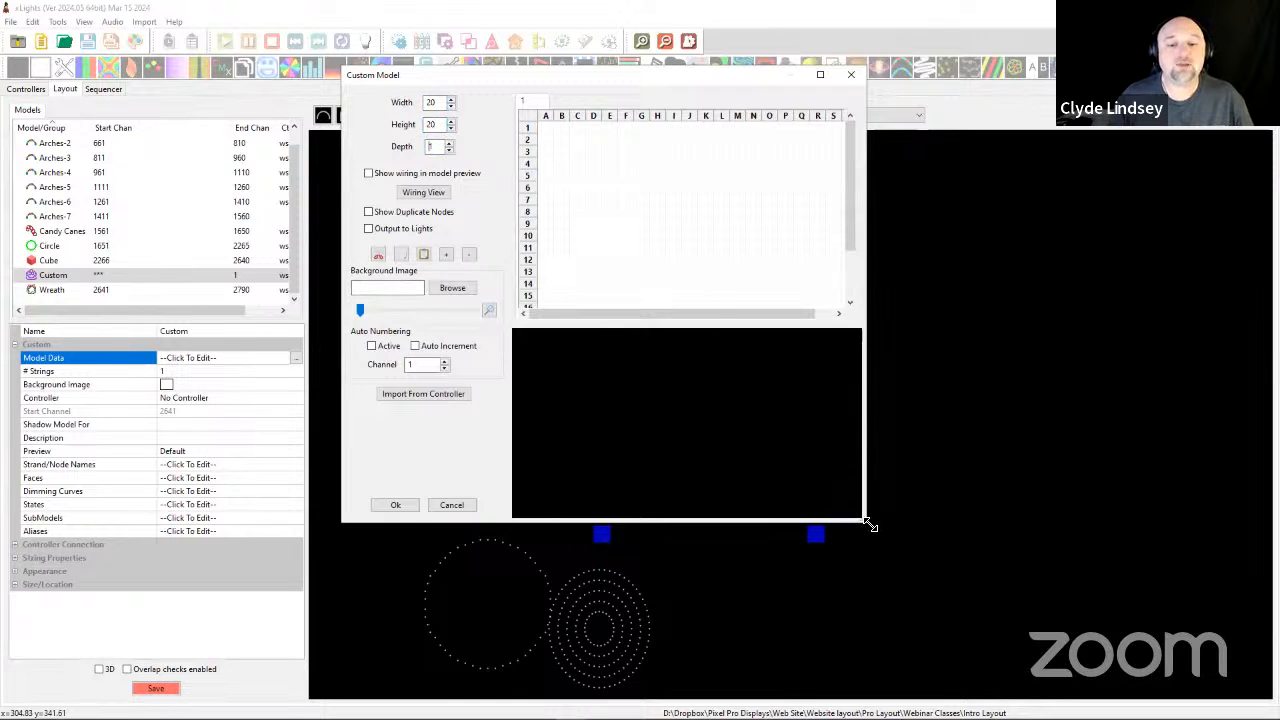
Enlarge the custom model editor and load the Smaller Circle image from Website images > Draw Images as the background.
{"action": "left_click_drag", "start_coordinate": [870, 525], "coordinate": [1140, 683]}
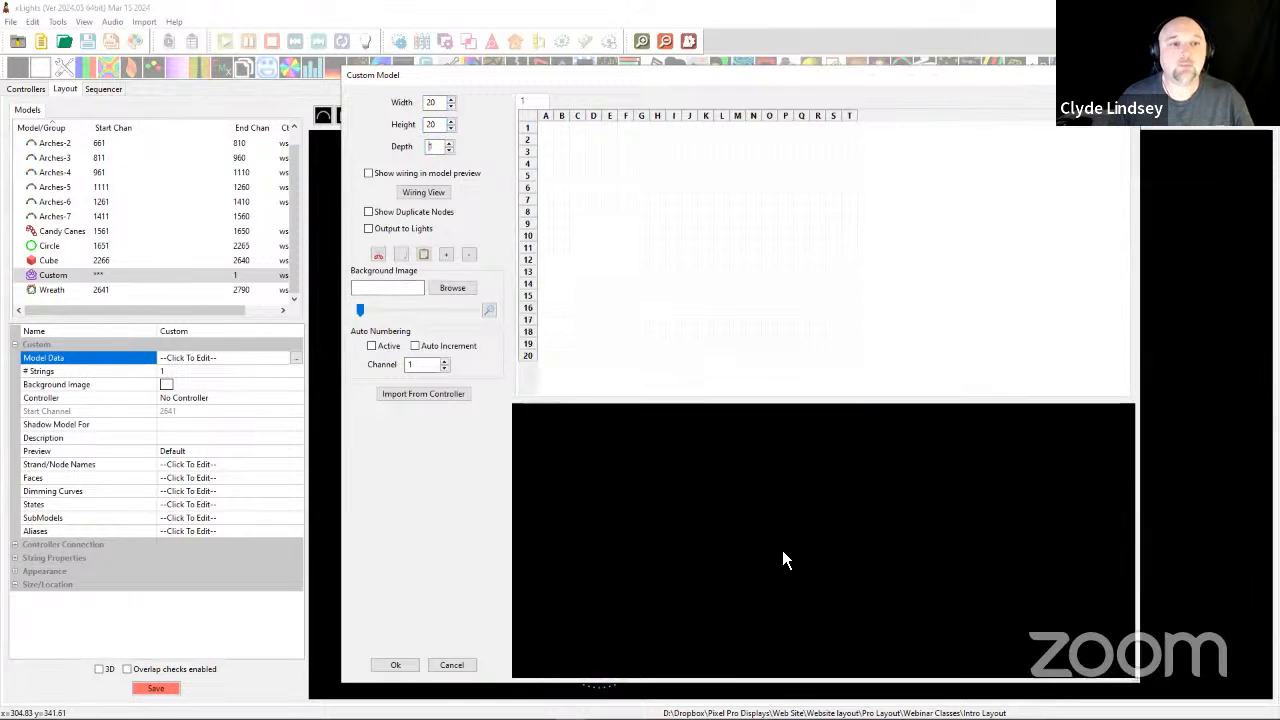
{"action": "left_click", "coordinate": [452, 288]}
{"action": "scroll", "coordinate": [412, 288], "scroll_direction": "up", "scroll_amount": 5}
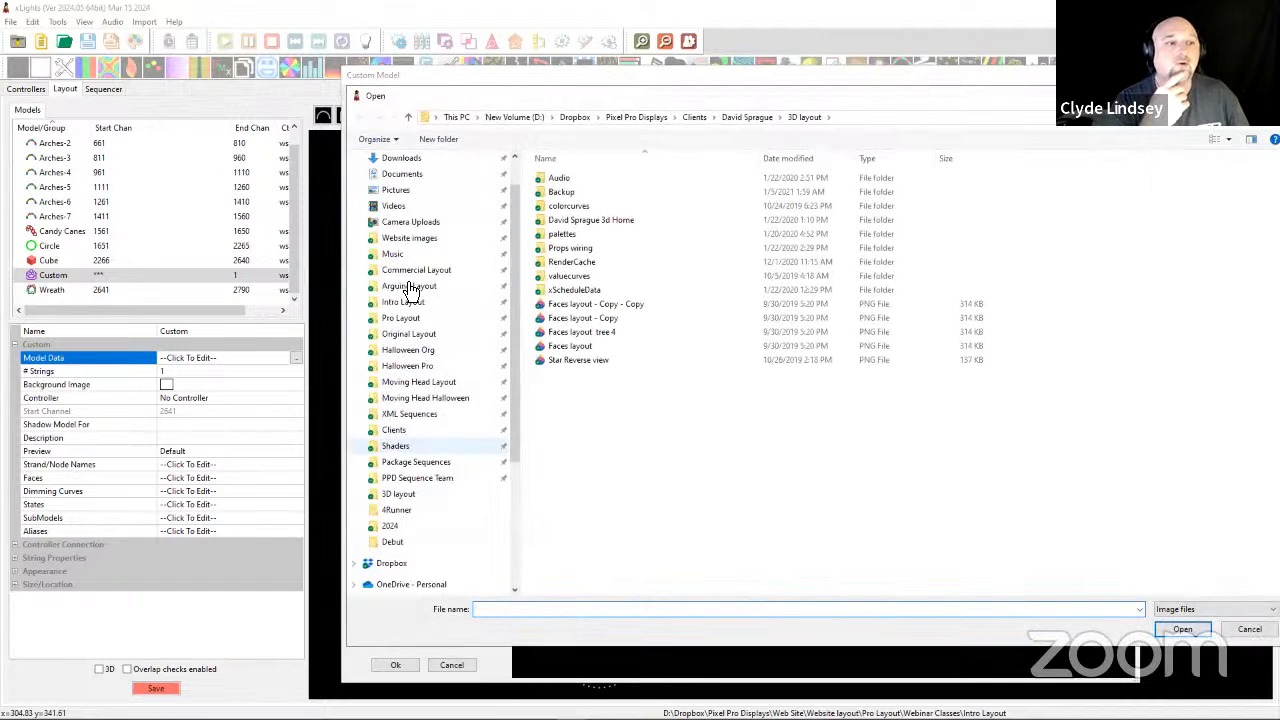
{"action": "left_click", "coordinate": [415, 283]}
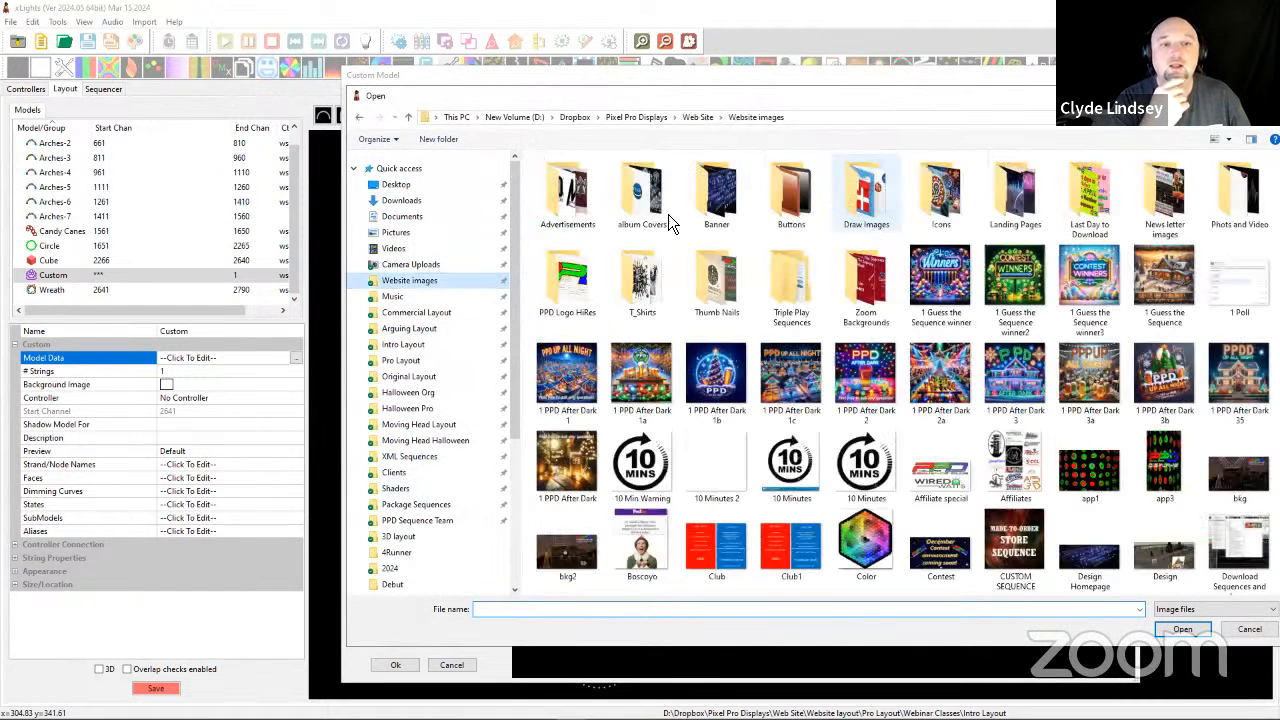
{"action": "double_click", "coordinate": [850, 195]}
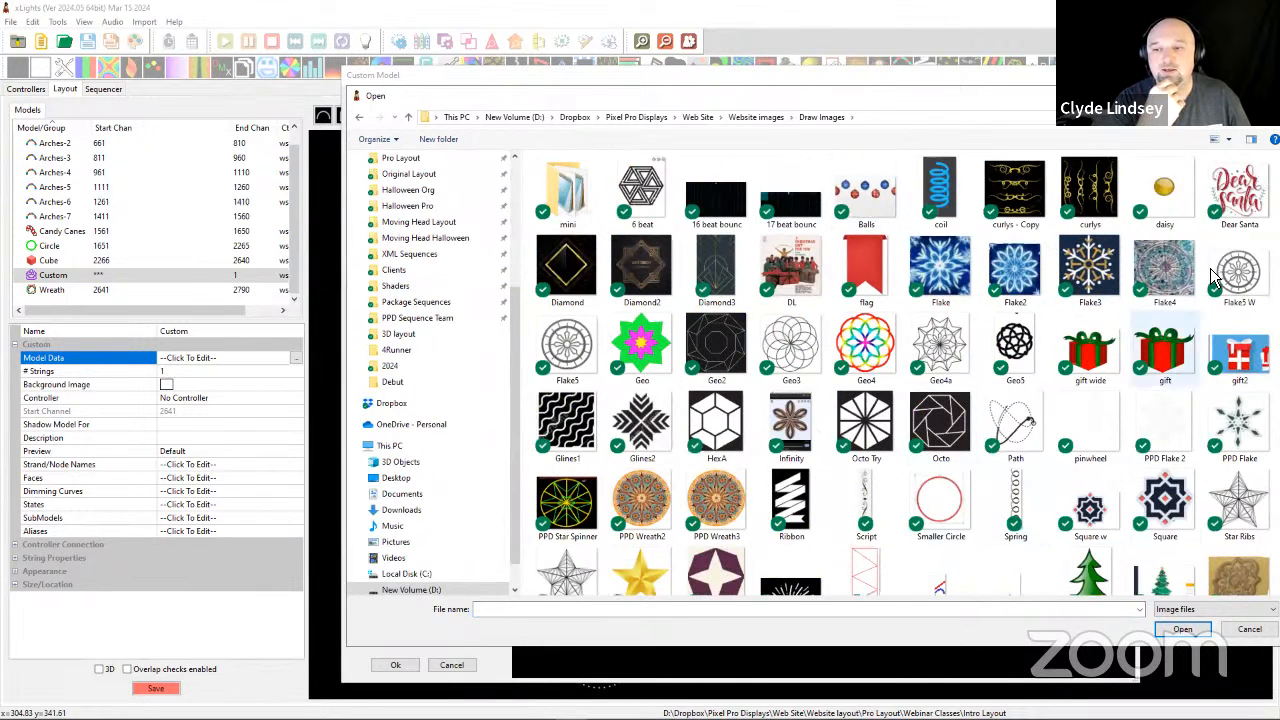
{"action": "double_click", "coordinate": [938, 498]}
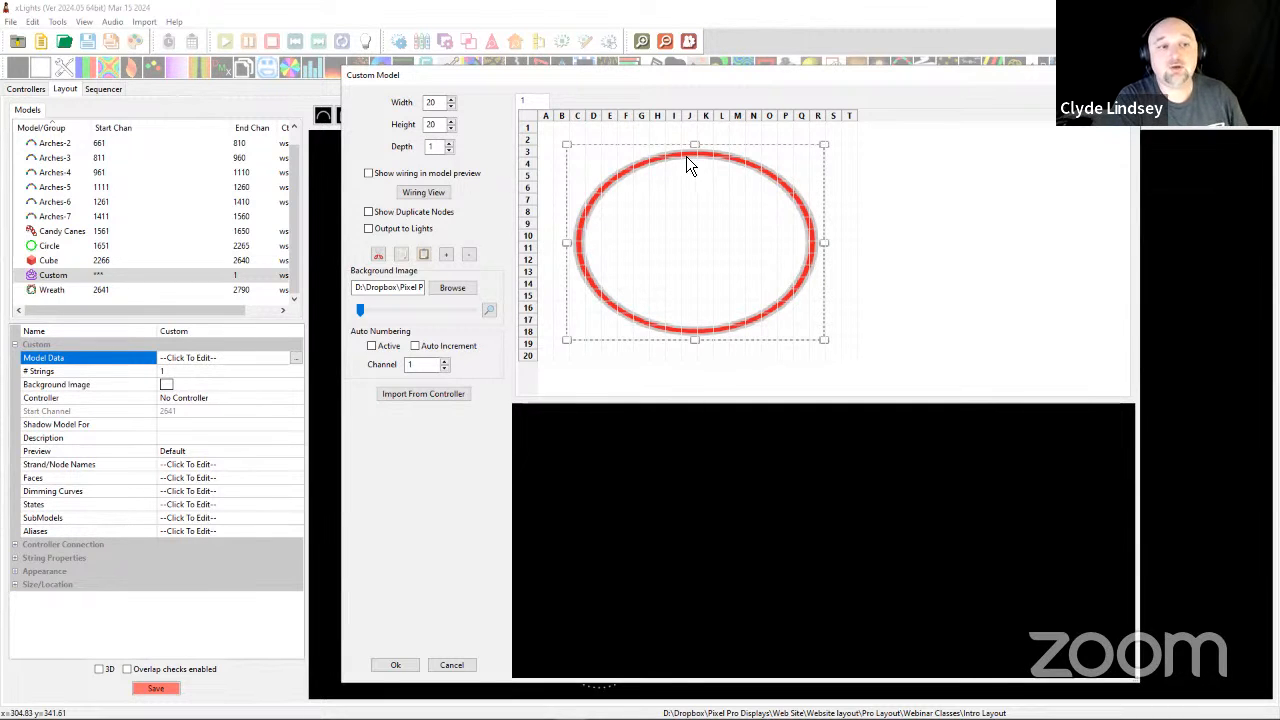
Activate auto numbering with auto increment and place nodes 1 to 12 counterclockwise around the circle image, starting at its top centre.
{"action": "left_click", "coordinate": [371, 346]}
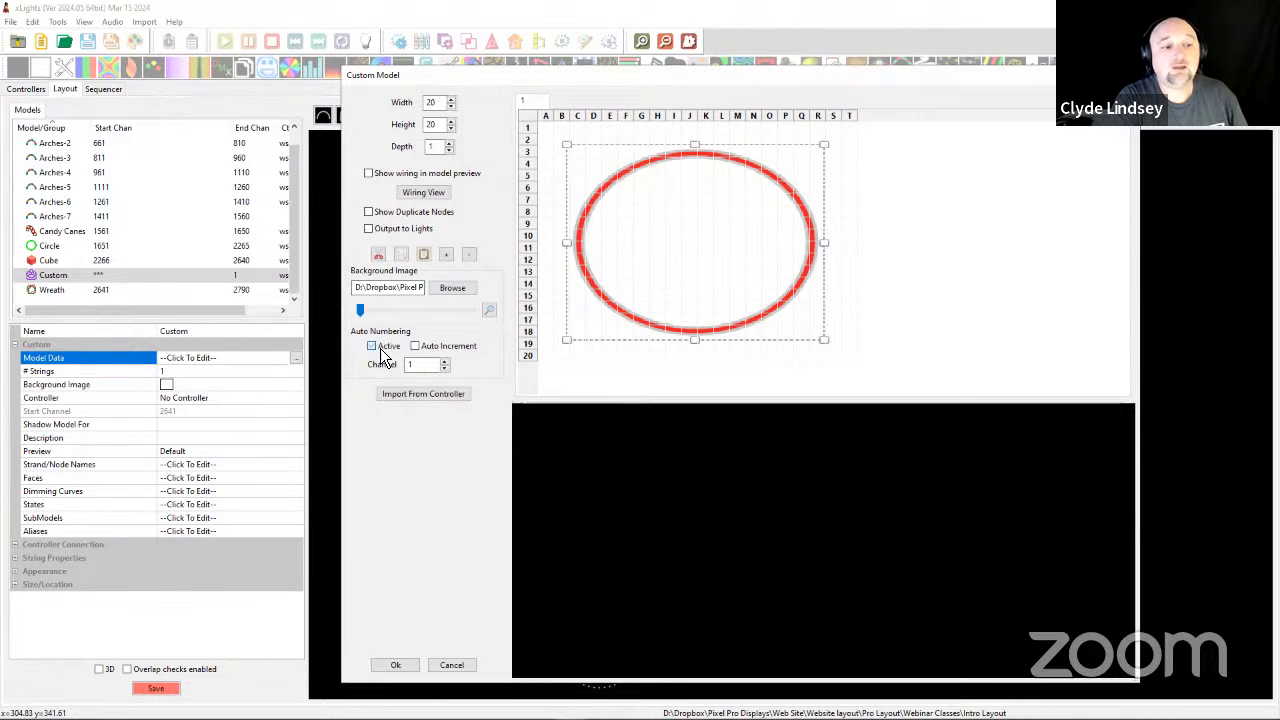
{"action": "left_click", "coordinate": [440, 346]}
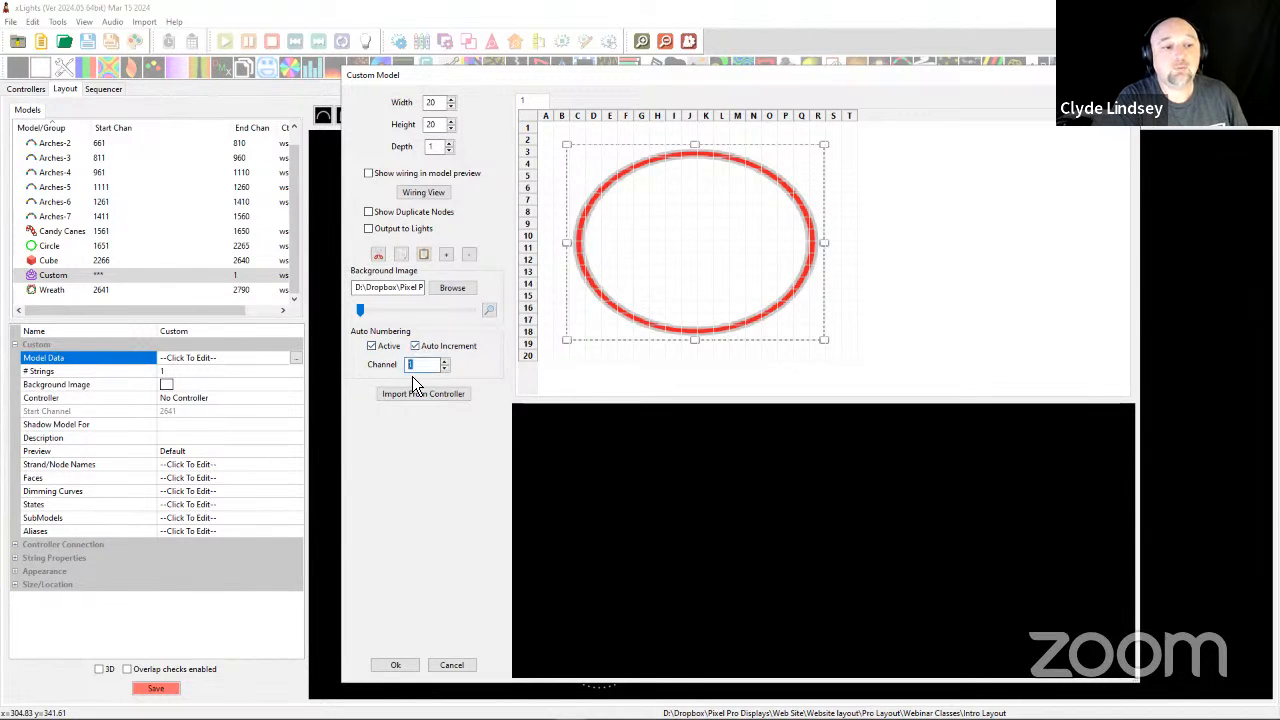
{"action": "left_click", "coordinate": [692, 153]}
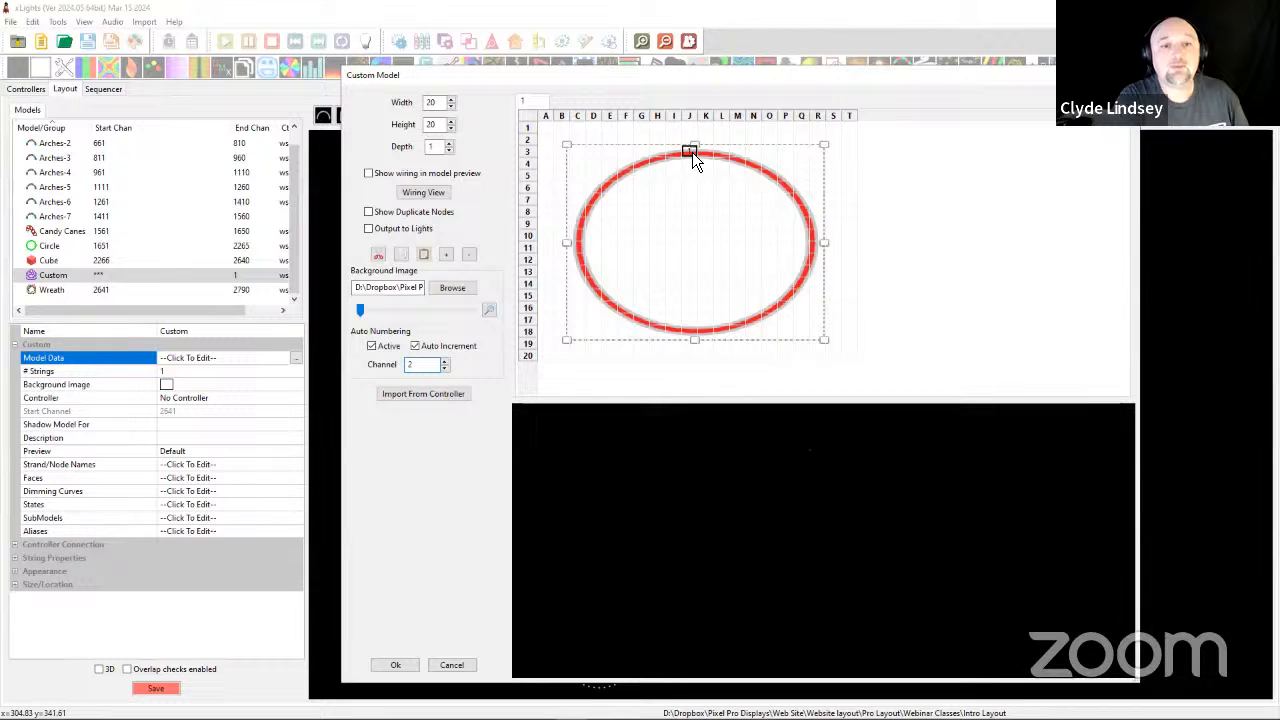
{"action": "left_click", "coordinate": [641, 162]}
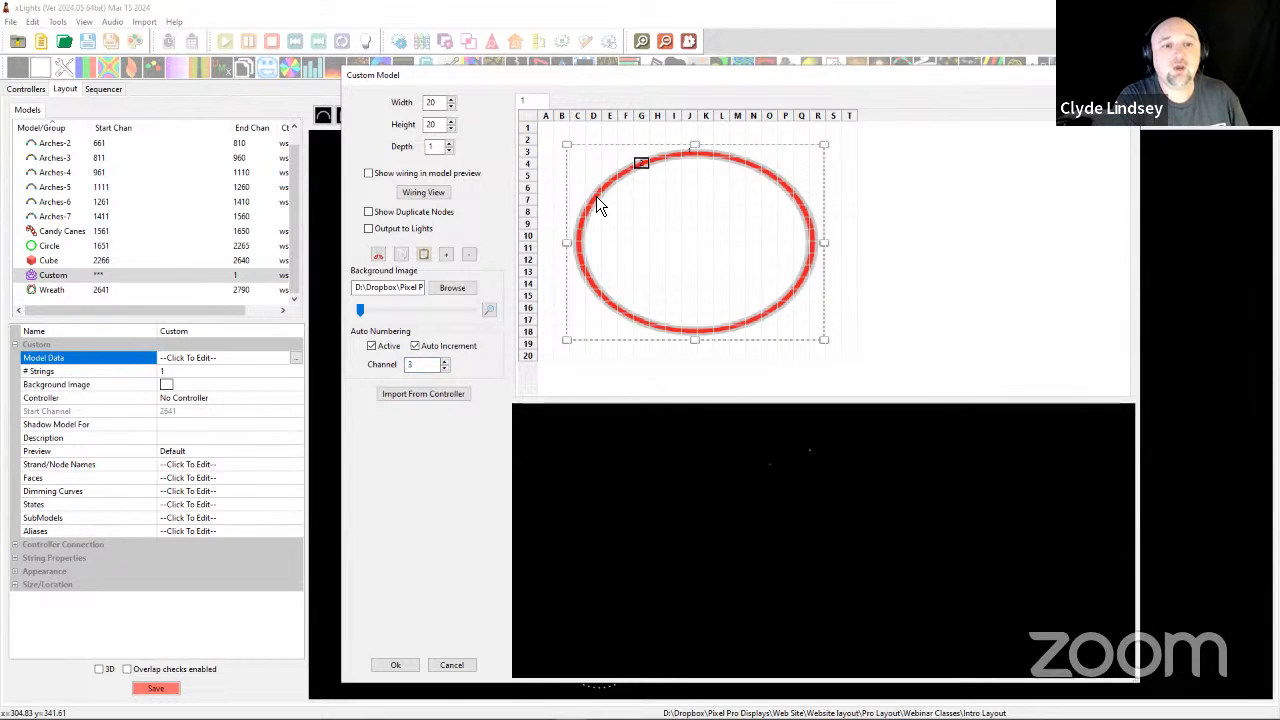
{"action": "left_click", "coordinate": [612, 188]}
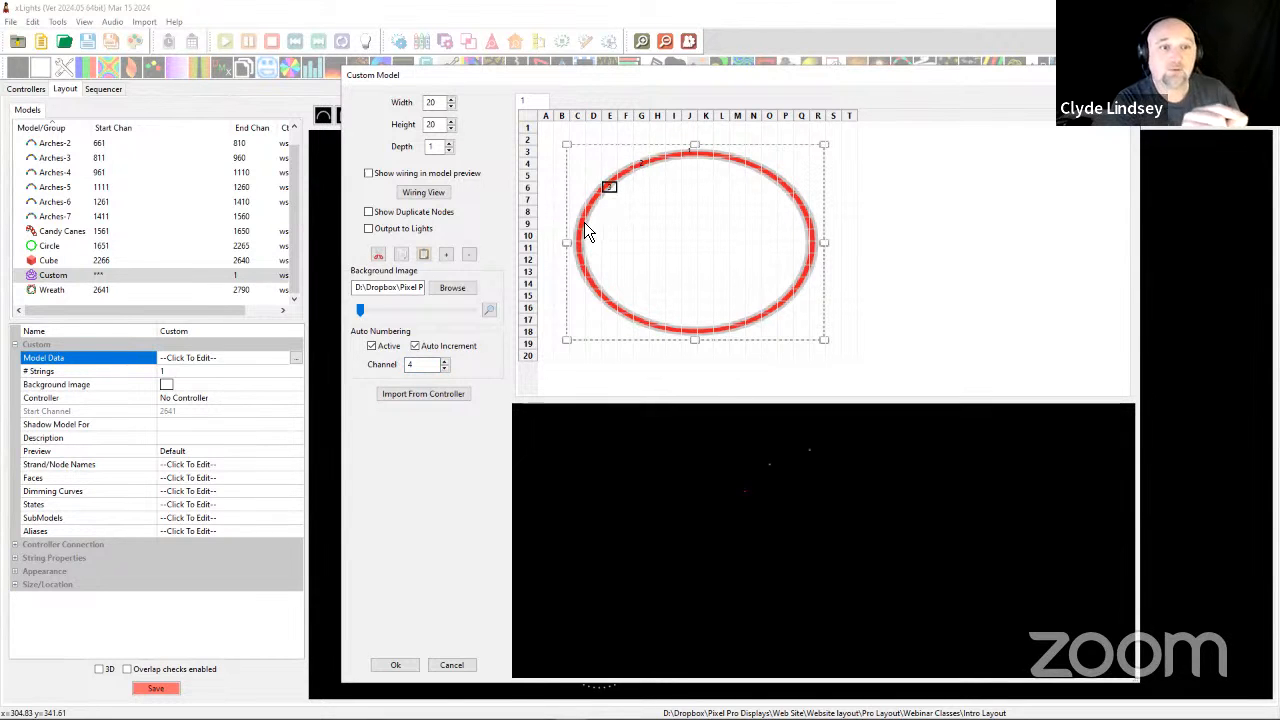
{"action": "left_click", "coordinate": [583, 224]}
{"action": "left_click", "coordinate": [594, 285]}
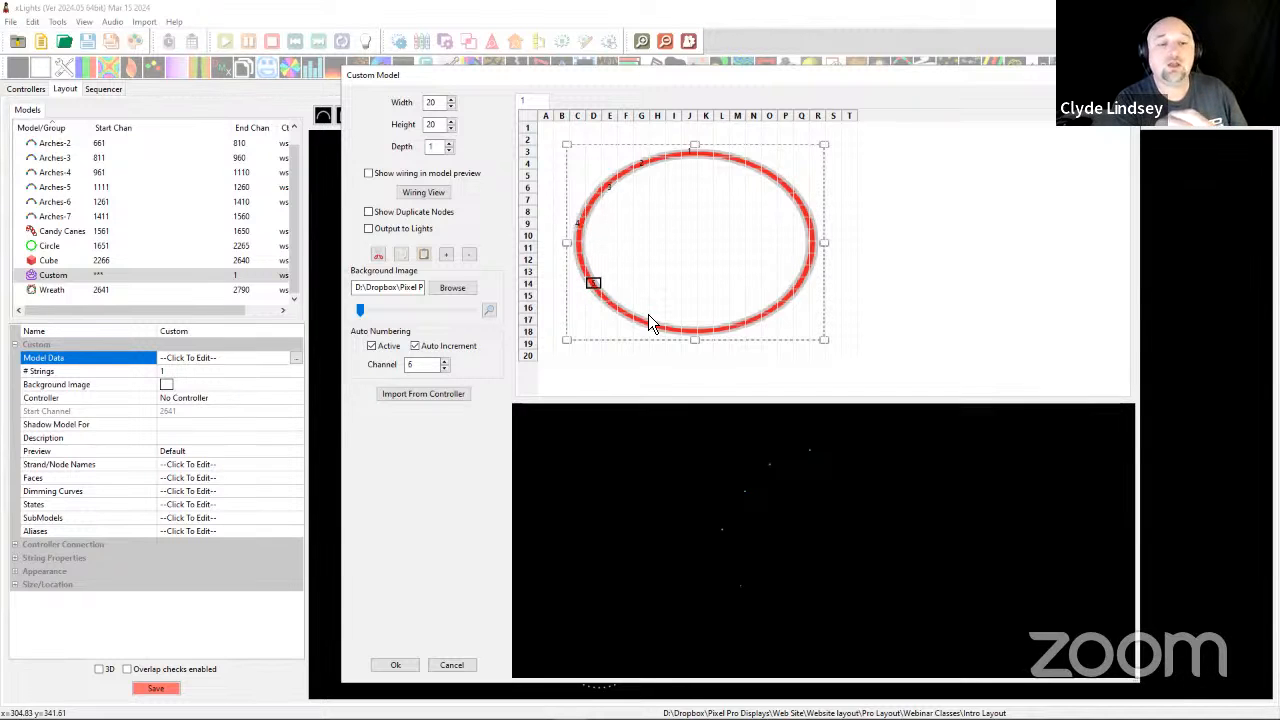
{"action": "left_click", "coordinate": [626, 308]}
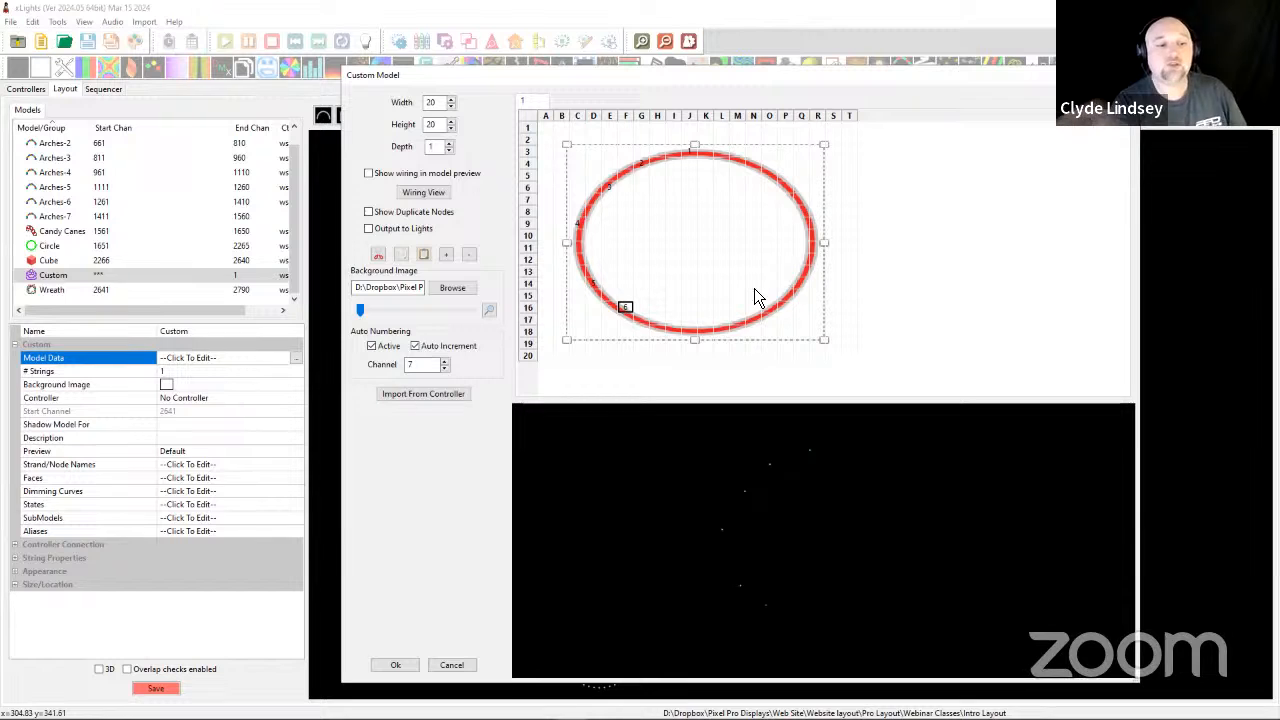
{"action": "left_click", "coordinate": [690, 331]}
{"action": "left_click", "coordinate": [753, 320]}
{"action": "left_click", "coordinate": [801, 283]}
{"action": "left_click", "coordinate": [816, 236]}
{"action": "left_click", "coordinate": [785, 188]}
{"action": "left_click", "coordinate": [753, 163]}
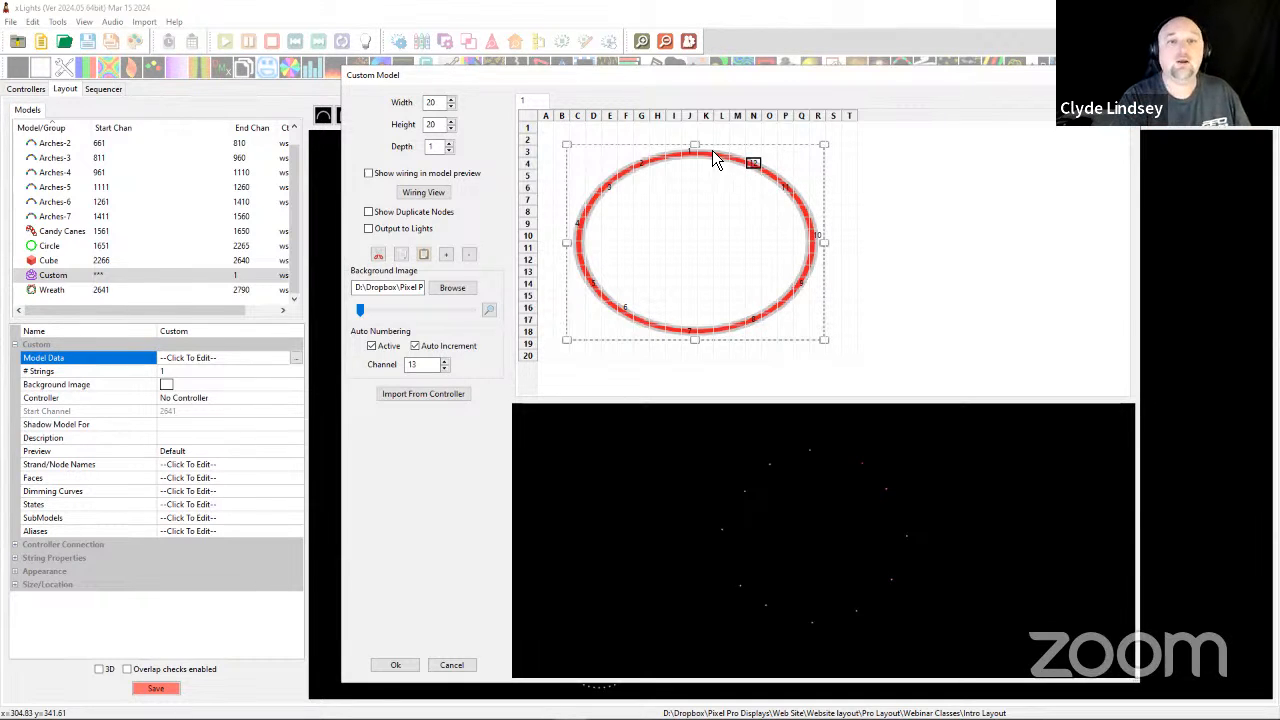
Place nodes 13 to 17 around the top of the circle image and accept the custom model data.
{"action": "left_click", "coordinate": [721, 127]}
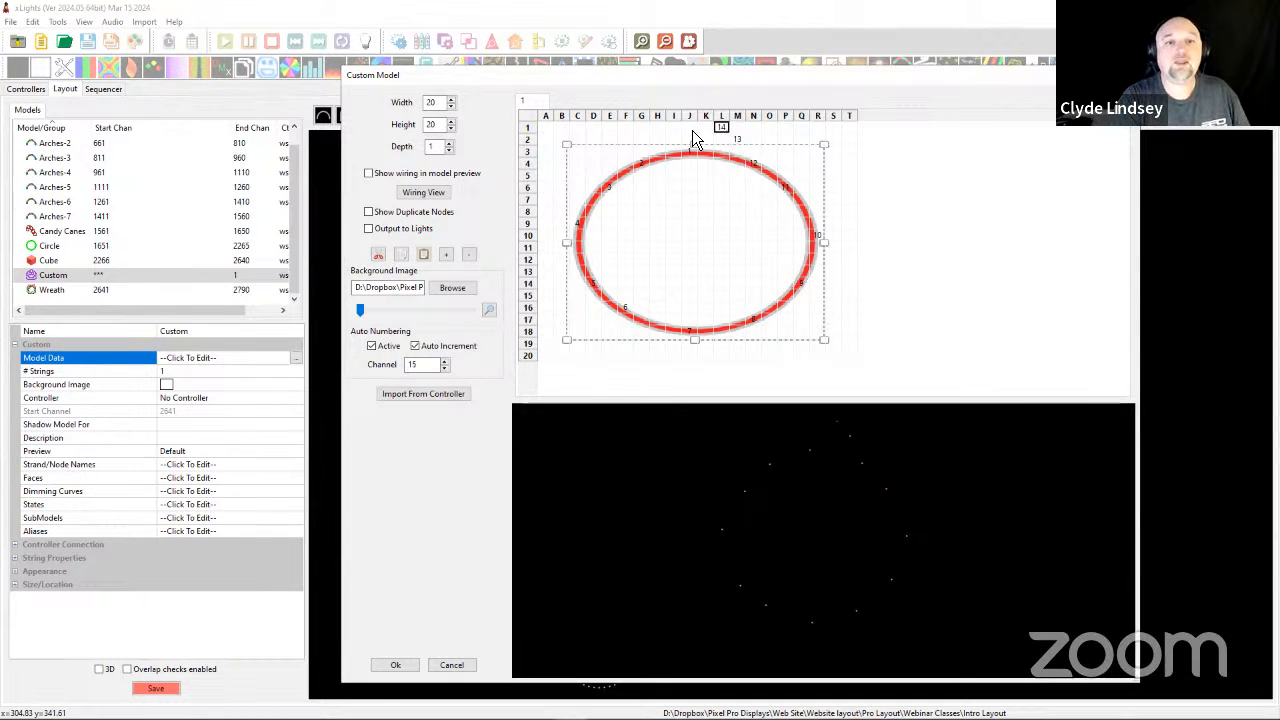
{"action": "left_click", "coordinate": [658, 151]}
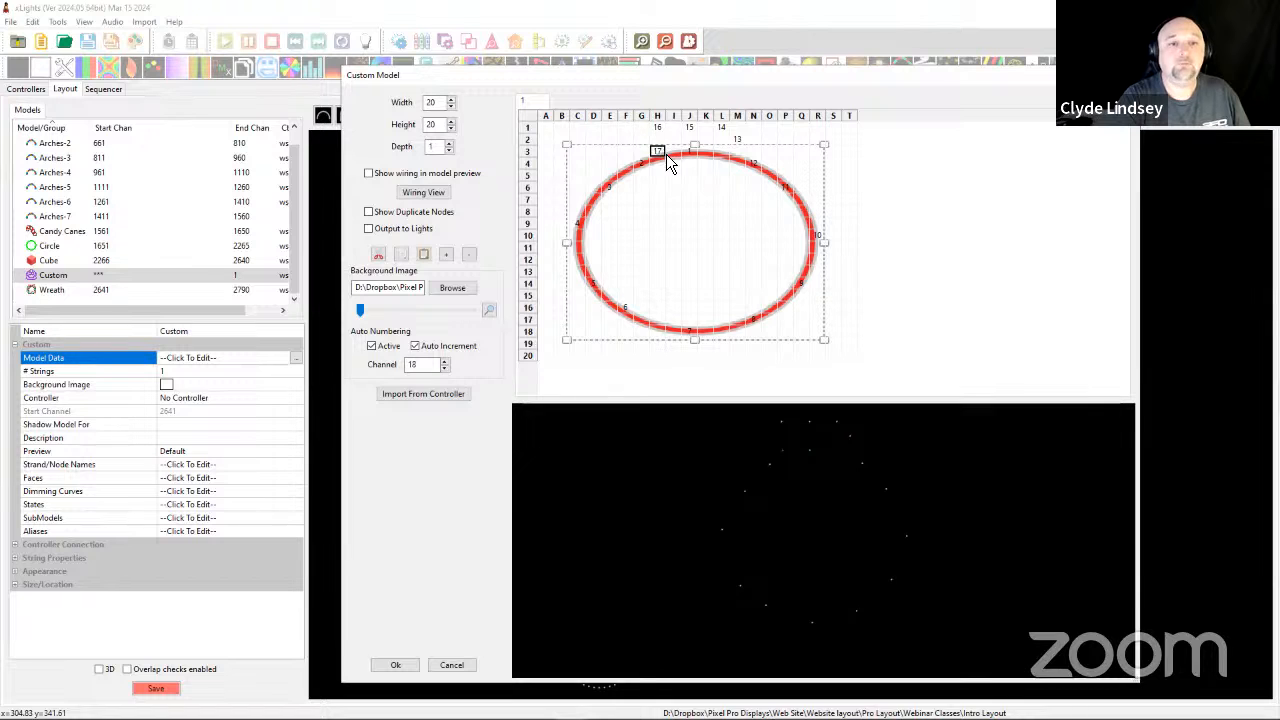
{"action": "left_click", "coordinate": [395, 665]}
Raise the custom model in the layout, and shift the wreath away from the circle and shrink it.
{"action": "left_click_drag", "start_coordinate": [792, 303], "coordinate": [824, 249]}
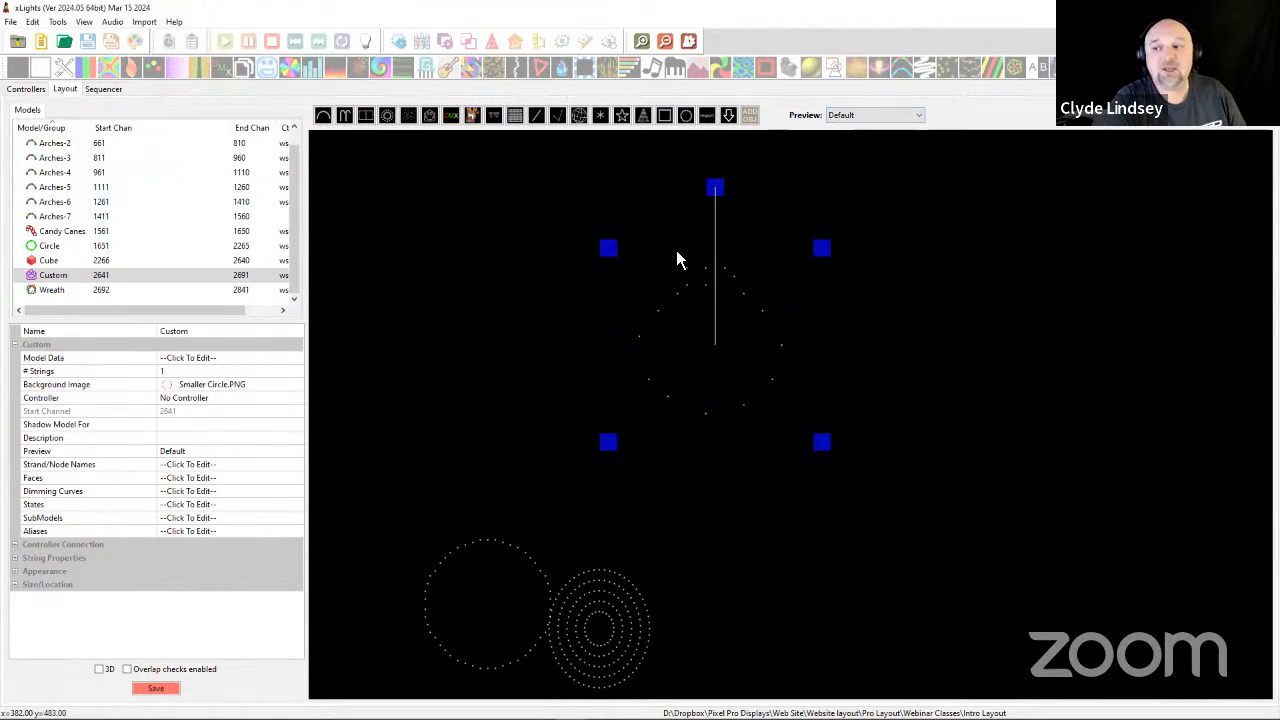
{"action": "left_click_drag", "start_coordinate": [436, 628], "coordinate": [408, 568]}
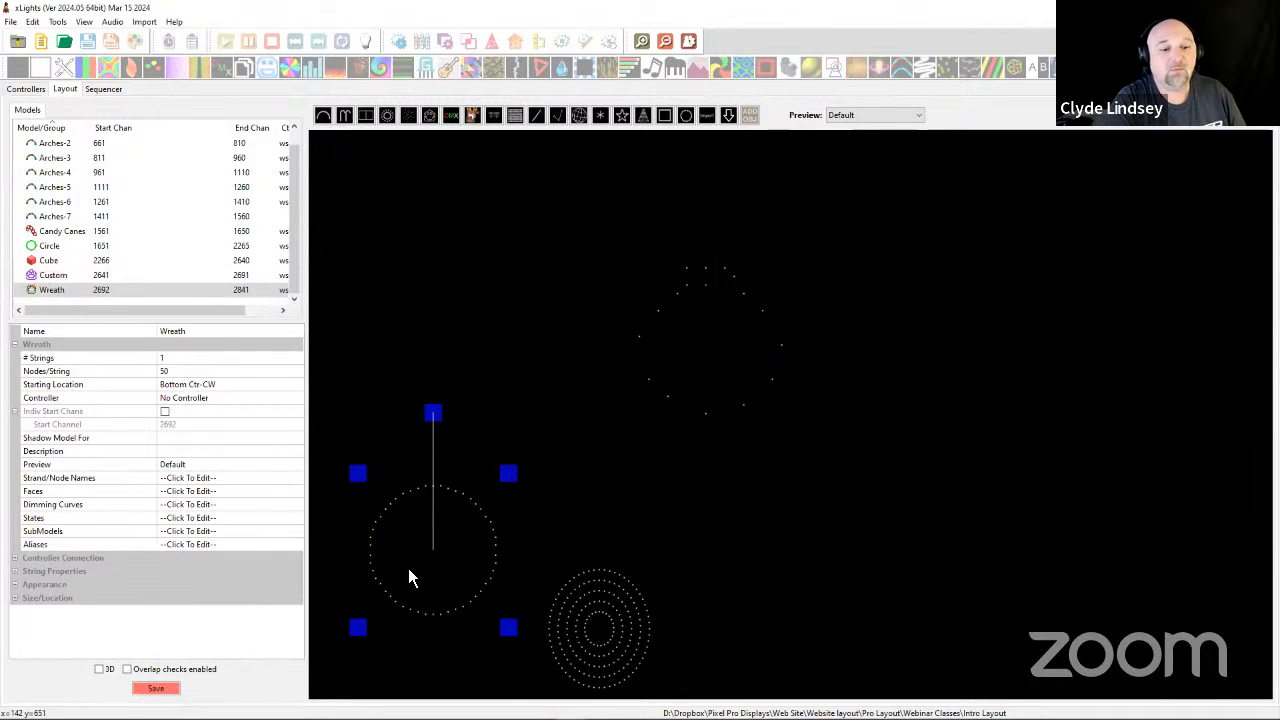
{"action": "scroll", "coordinate": [515, 611], "scroll_direction": "down", "scroll_amount": 1}
{"action": "scroll", "coordinate": [515, 611], "scroll_direction": "down", "scroll_amount": 1}
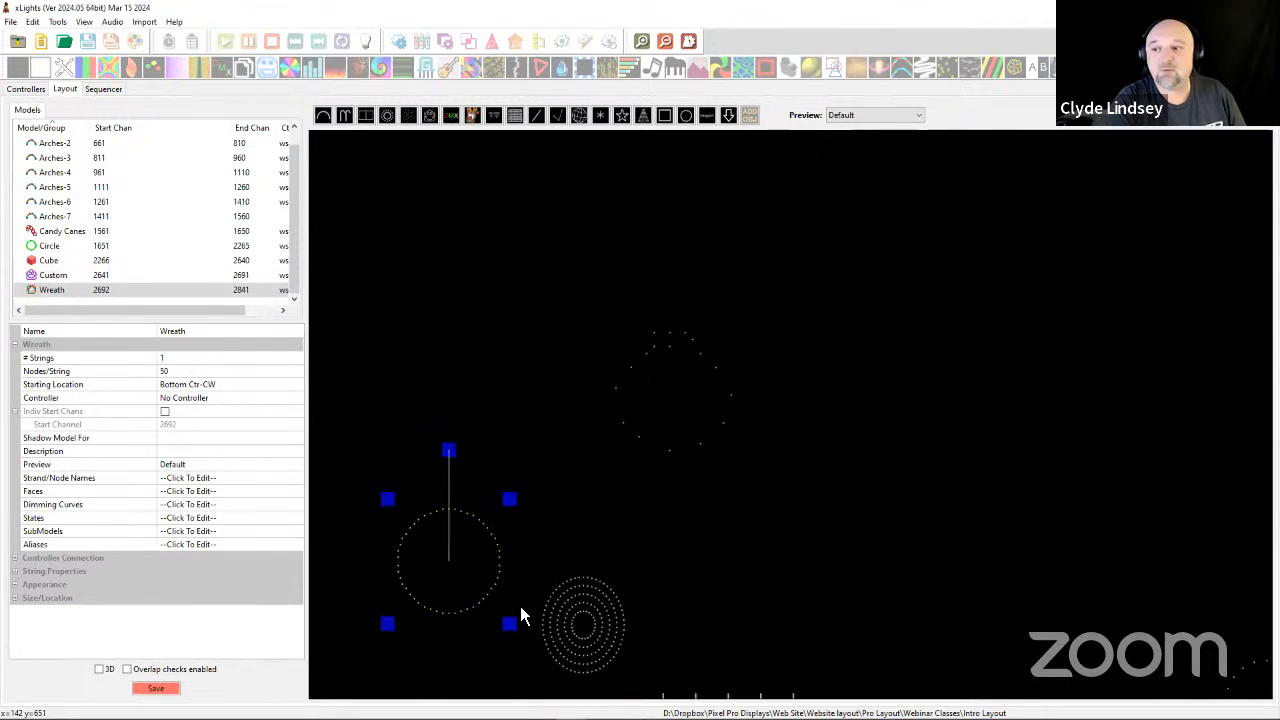
{"action": "left_click_drag", "start_coordinate": [476, 567], "coordinate": [476, 591]}
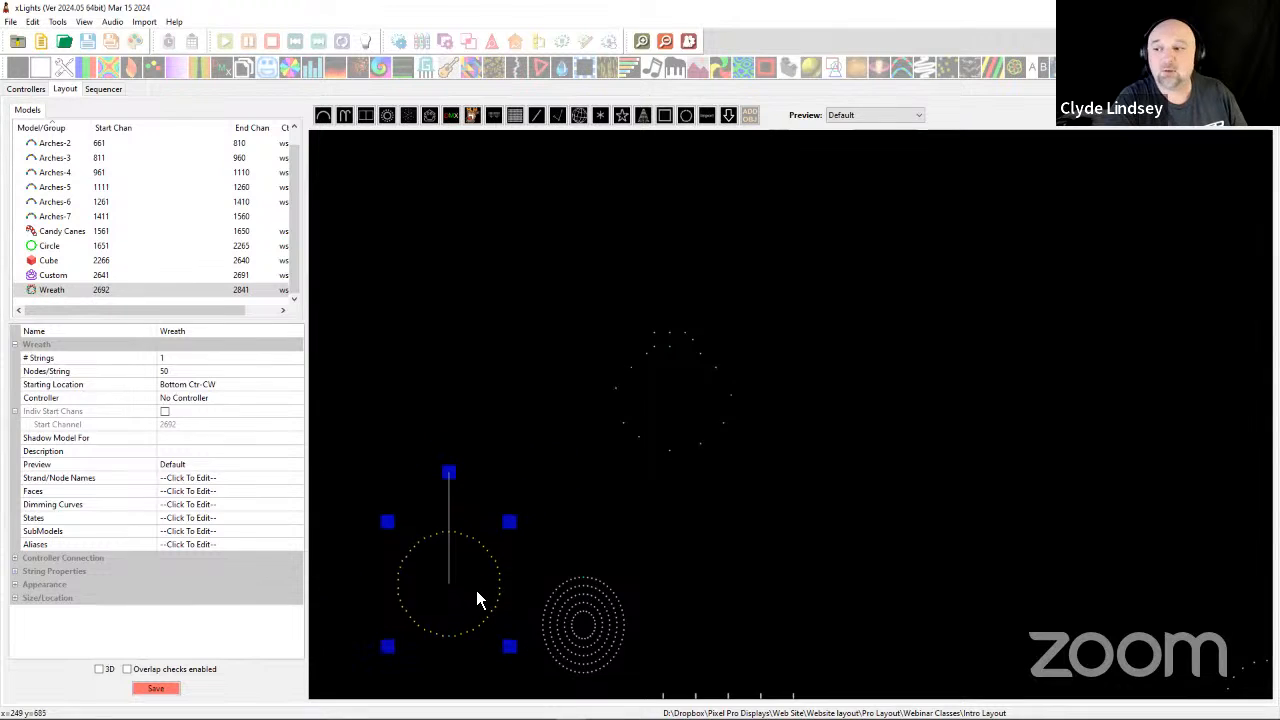
{"action": "left_click_drag", "start_coordinate": [509, 522], "coordinate": [475, 558]}
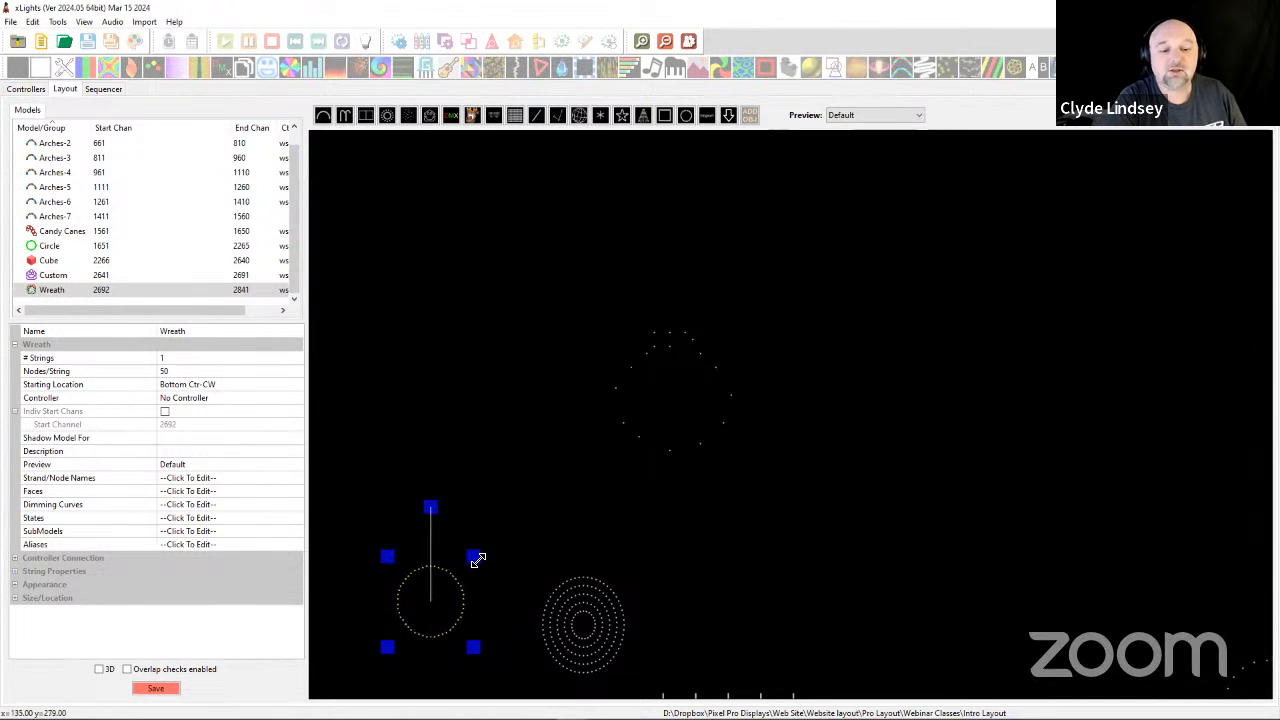
Move the circle up and toward the wreath, and shrink the custom model and place it just right of the circle.
{"action": "left_click_drag", "start_coordinate": [596, 624], "coordinate": [562, 584]}
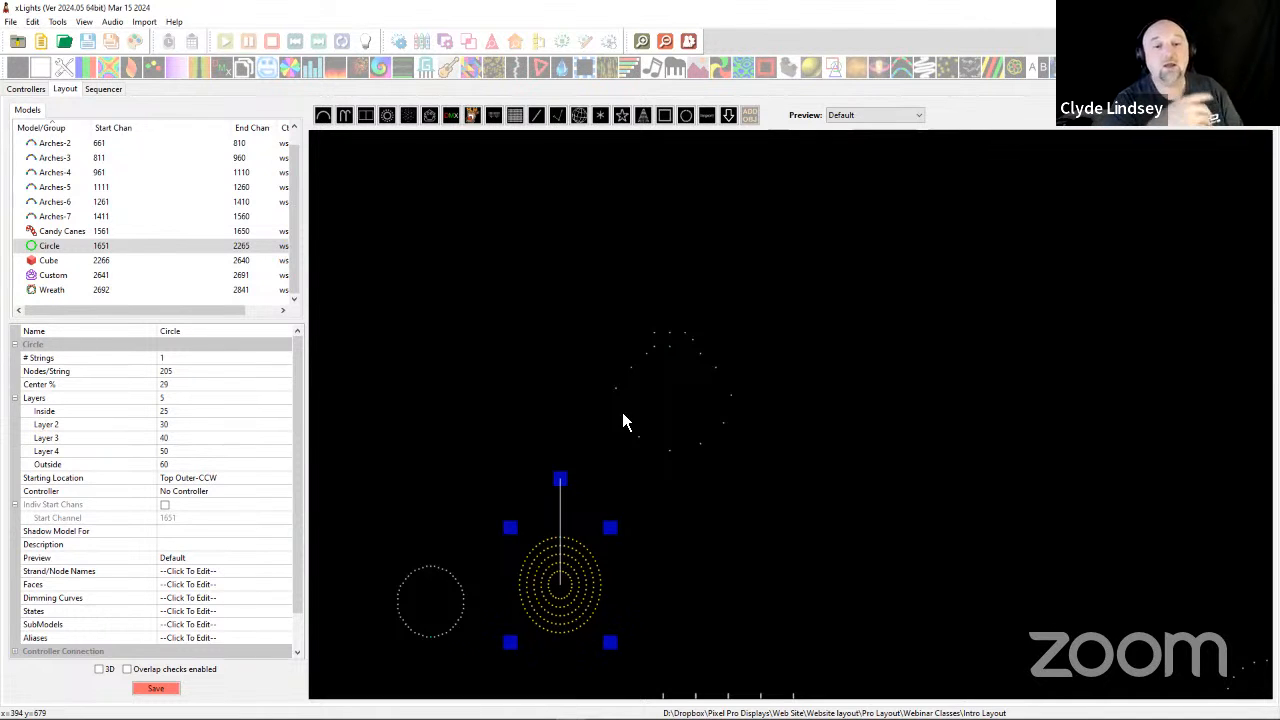
{"action": "left_click_drag", "start_coordinate": [660, 430], "coordinate": [558, 472]}
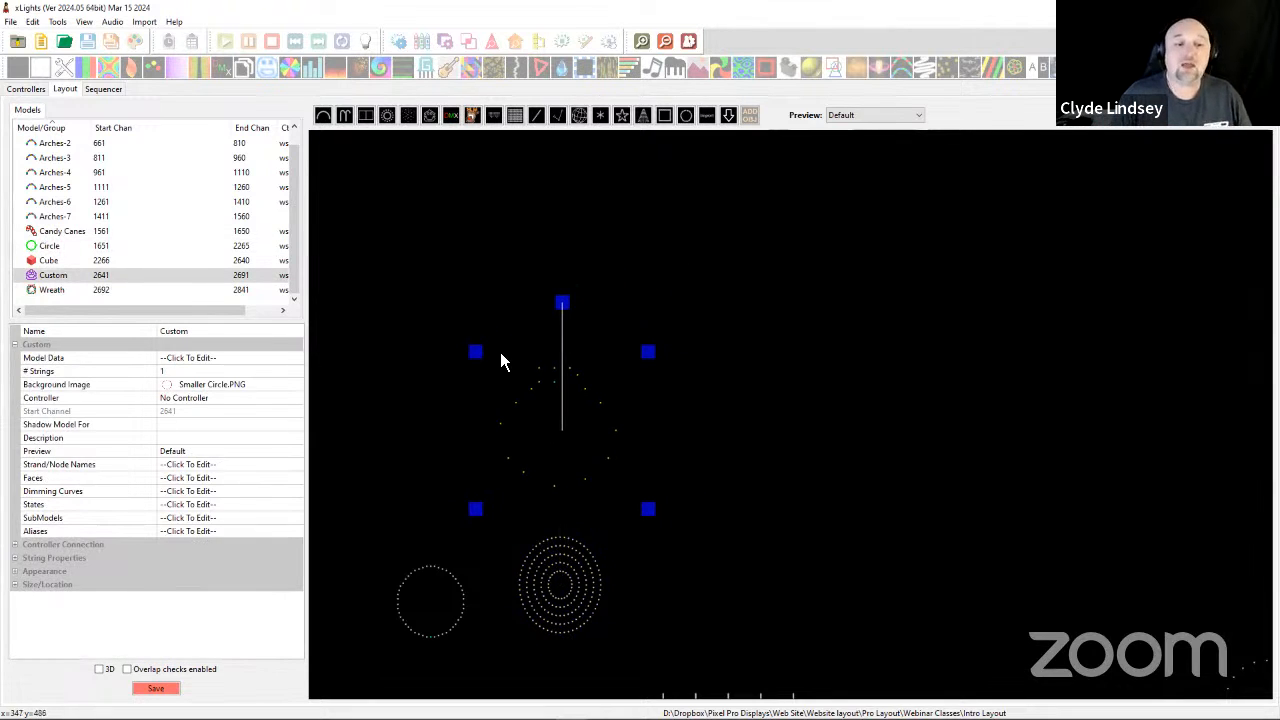
{"action": "left_click_drag", "start_coordinate": [480, 345], "coordinate": [632, 550]}
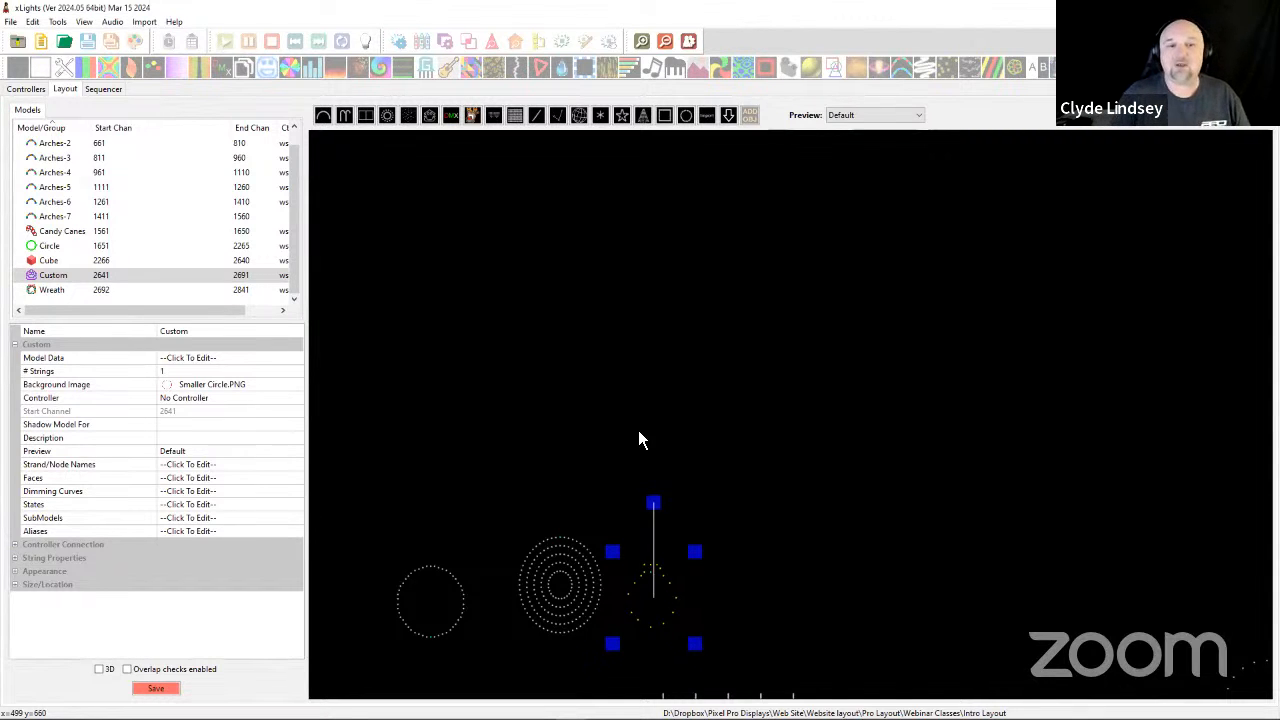
Add a Moving Head 3D DMX model in the empty area above the custom model.
{"action": "scroll", "coordinate": [656, 334], "scroll_direction": "down", "scroll_amount": 5}
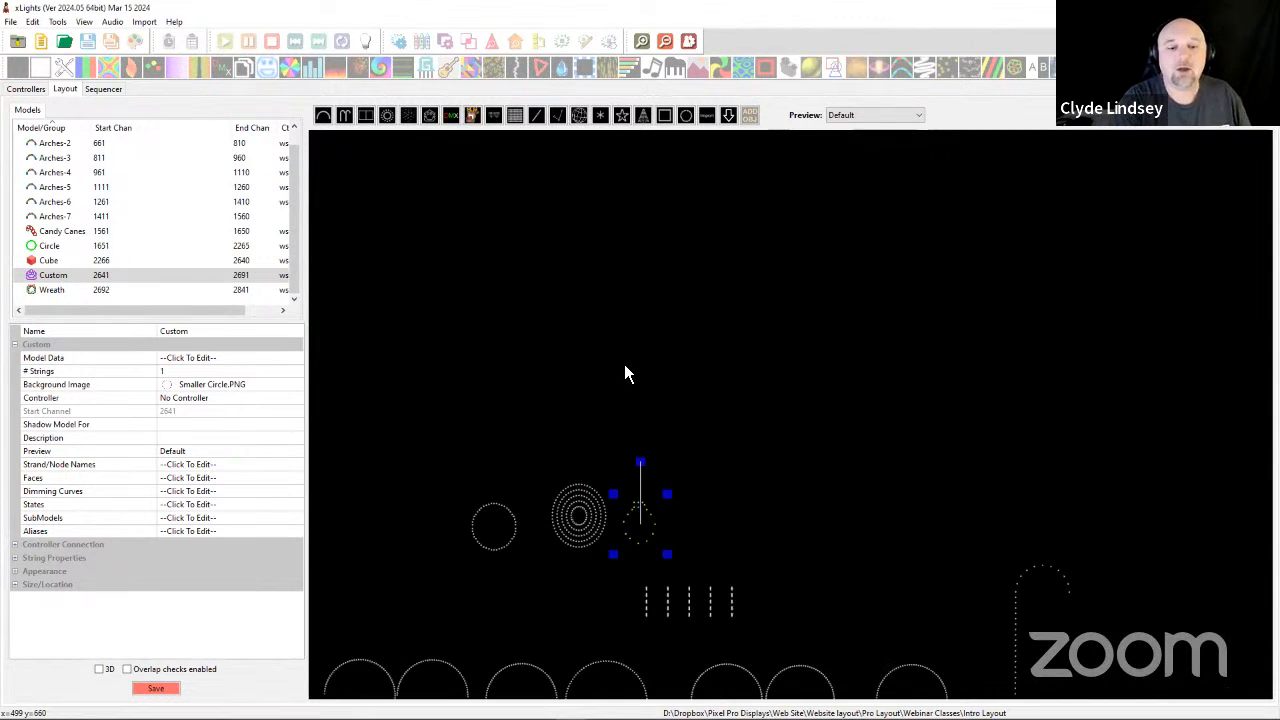
{"action": "left_click_drag", "start_coordinate": [663, 314], "coordinate": [657, 396]}
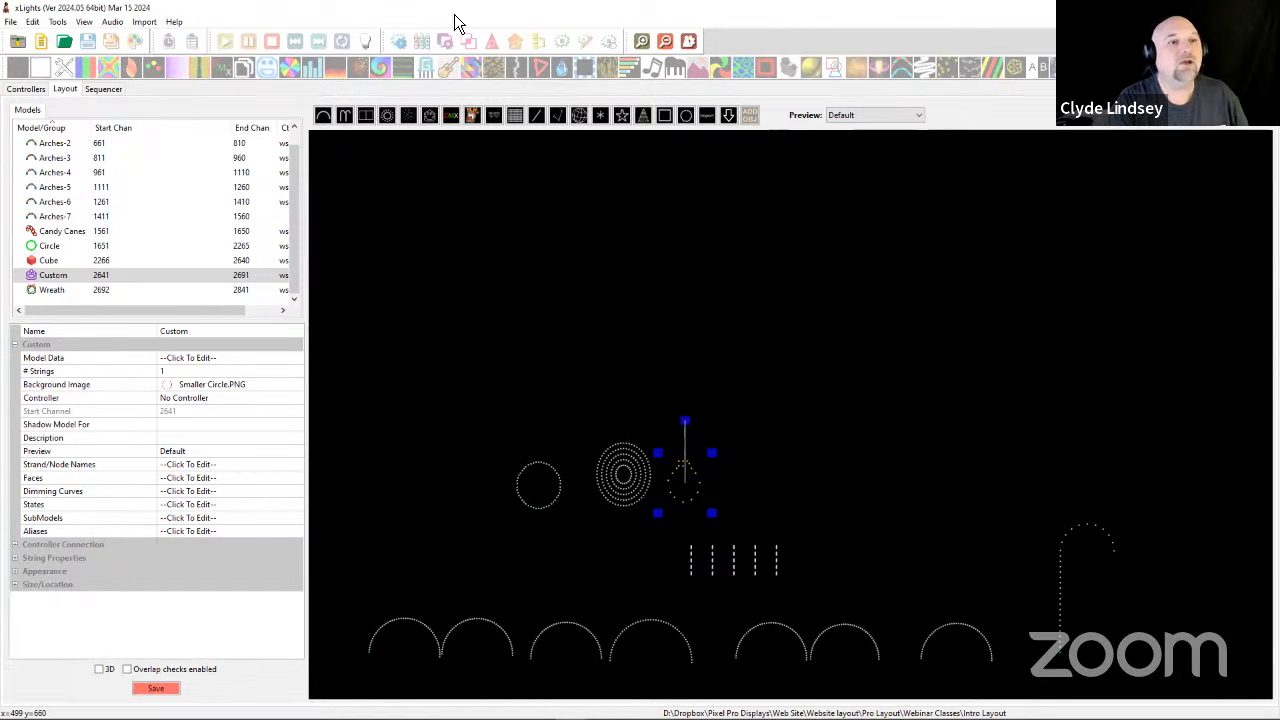
{"action": "left_click", "coordinate": [536, 115]}
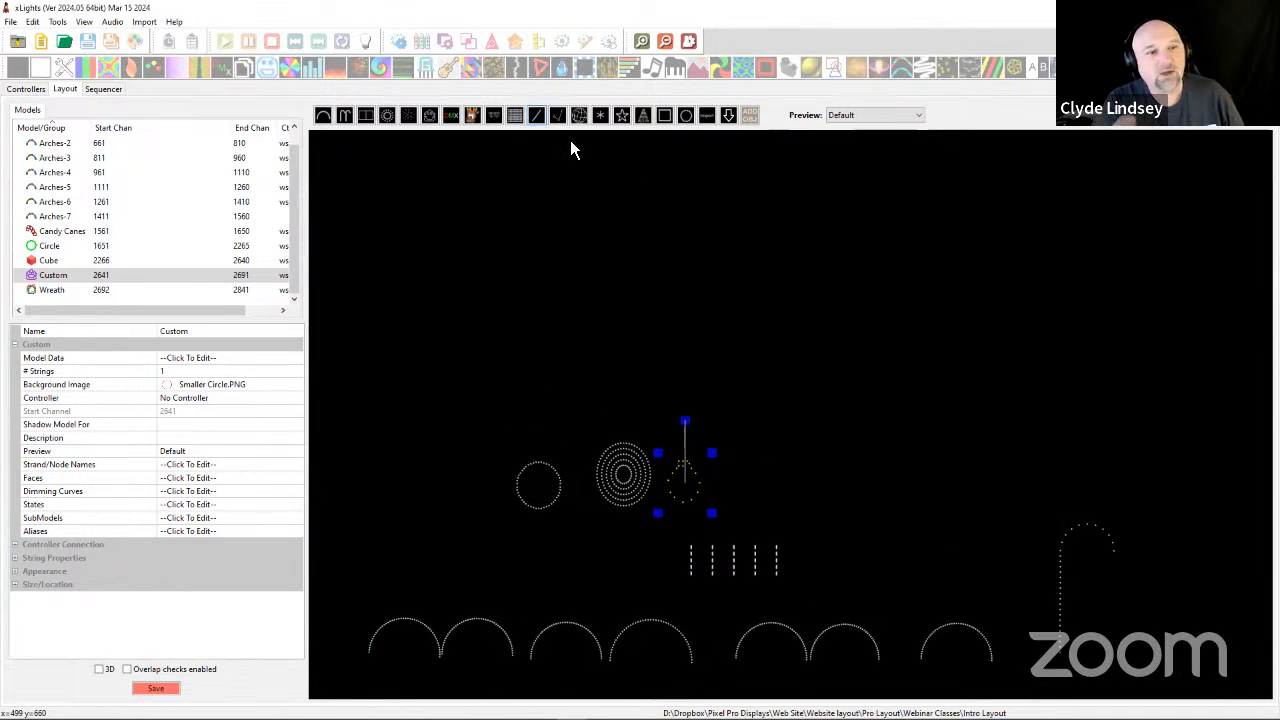
{"action": "left_click", "coordinate": [459, 118]}
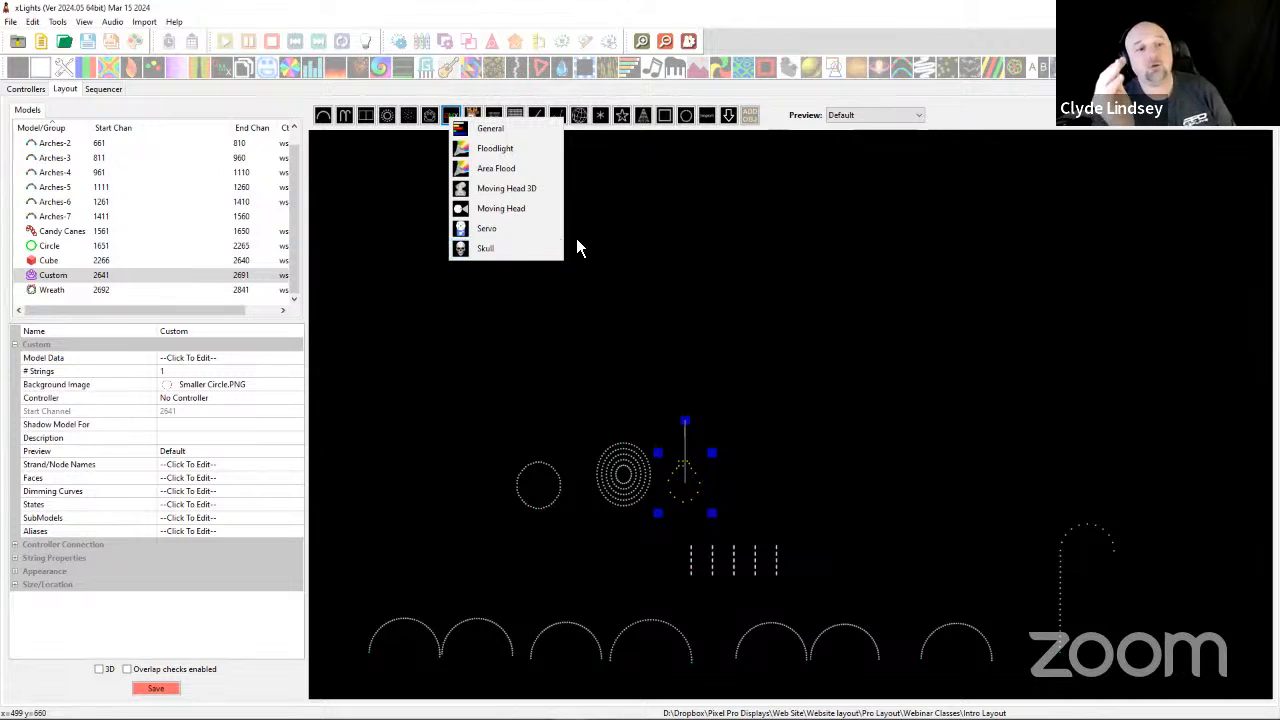
{"action": "left_click", "coordinate": [514, 190]}
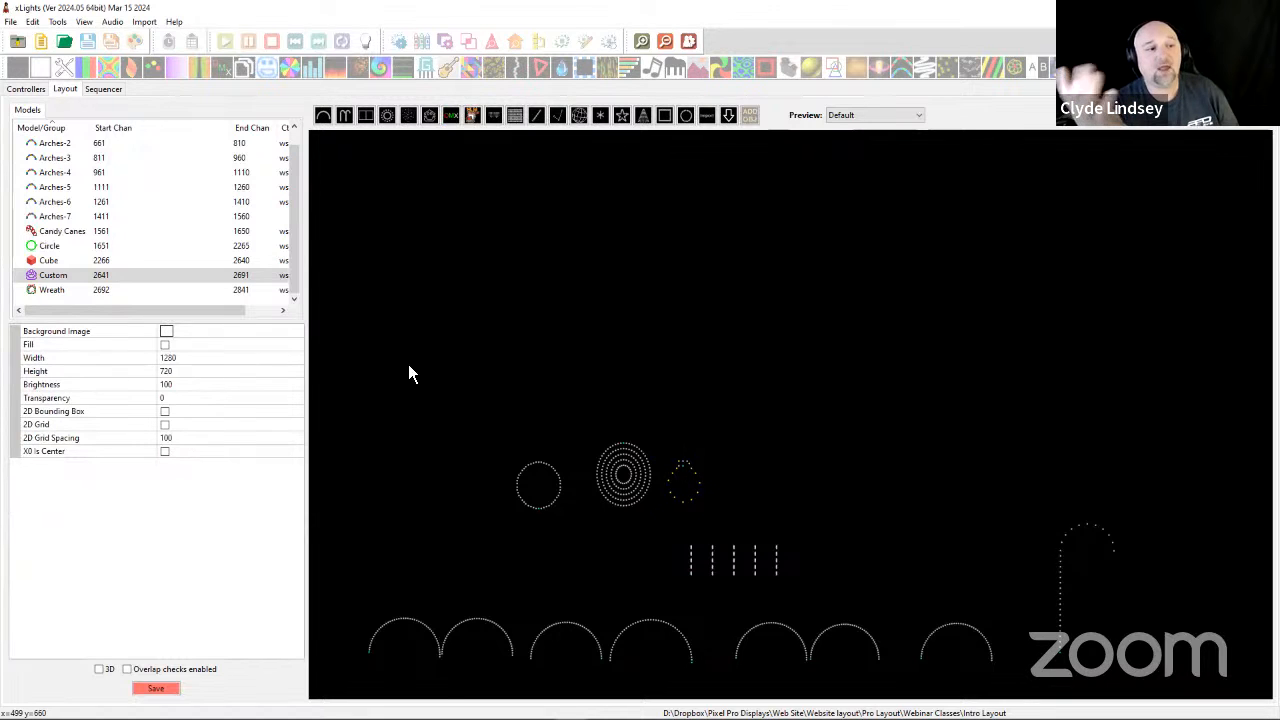
{"action": "left_click_drag", "start_coordinate": [704, 330], "coordinate": [729, 374]}
{"action": "scroll", "coordinate": [731, 374], "scroll_direction": "up", "scroll_amount": 5}
{"action": "left_click_drag", "start_coordinate": [714, 320], "coordinate": [606, 380]}
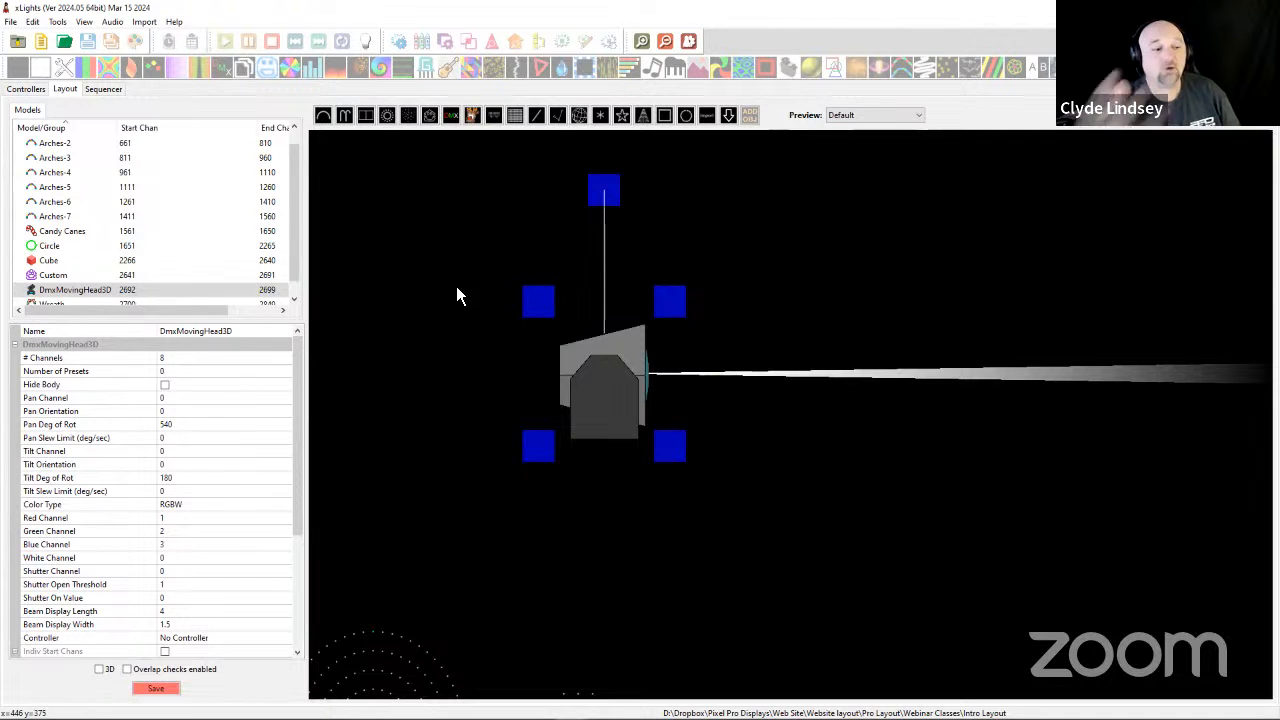
Move the moving head down into the row beside the custom model, on the side away from the concentric circle.
{"action": "scroll", "coordinate": [522, 414], "scroll_direction": "down", "scroll_amount": 7}
{"action": "left_click_drag", "start_coordinate": [568, 400], "coordinate": [628, 598]}
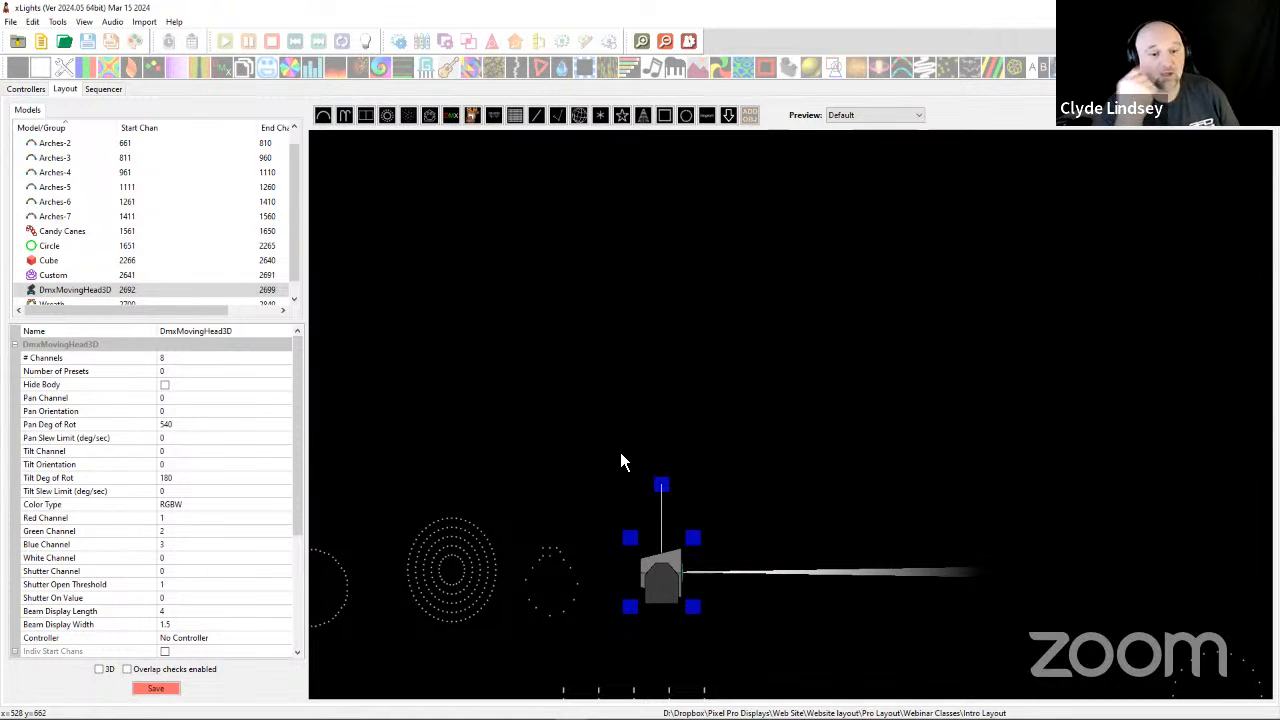
{"action": "scroll", "coordinate": [620, 480], "scroll_direction": "down", "scroll_amount": 3}
{"action": "left_click_drag", "start_coordinate": [498, 480], "coordinate": [592, 382]}
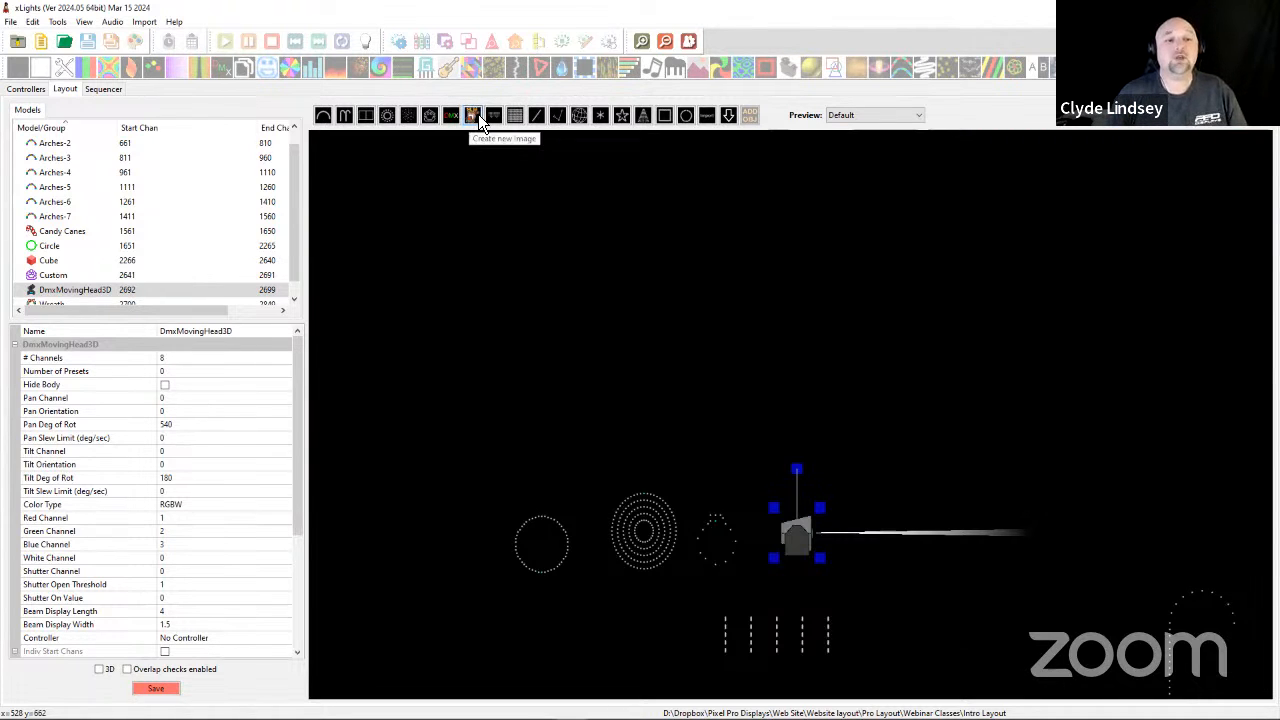
Draw an Image model above the wreath and assign the daisy picture to it.
{"action": "left_click_drag", "start_coordinate": [457, 329], "coordinate": [541, 433]}
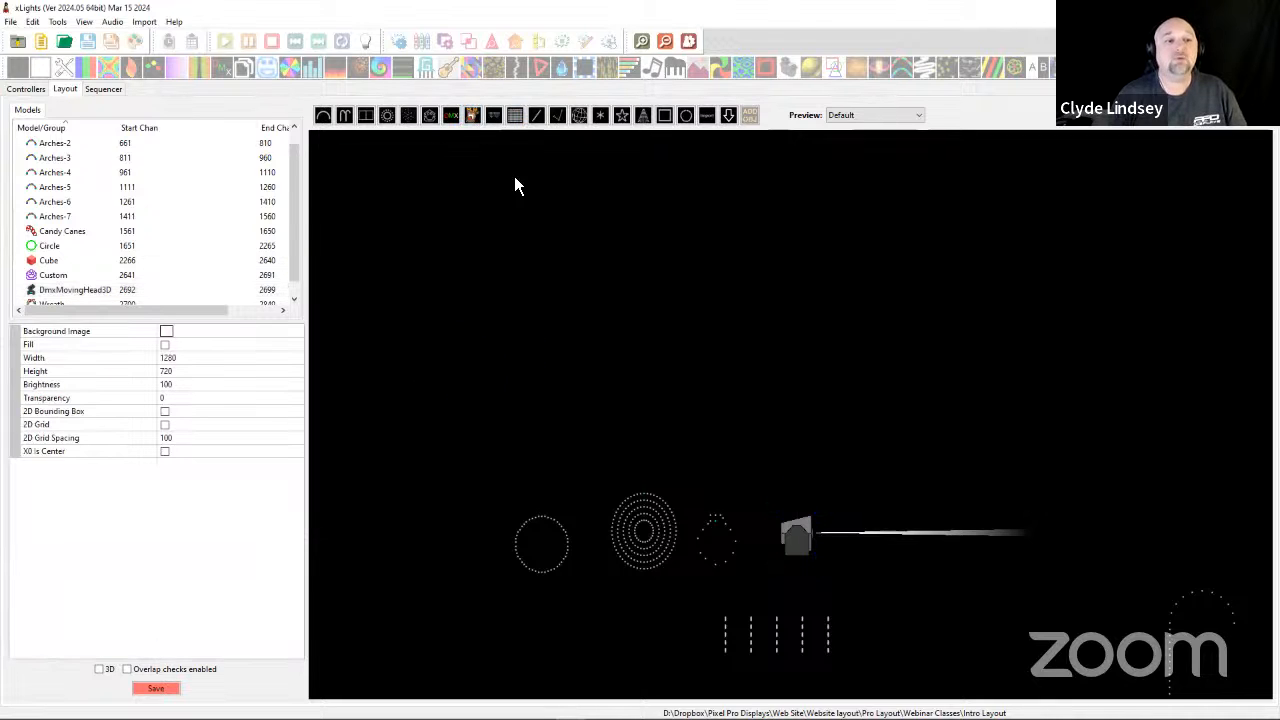
{"action": "left_click_drag", "start_coordinate": [440, 372], "coordinate": [549, 490]}
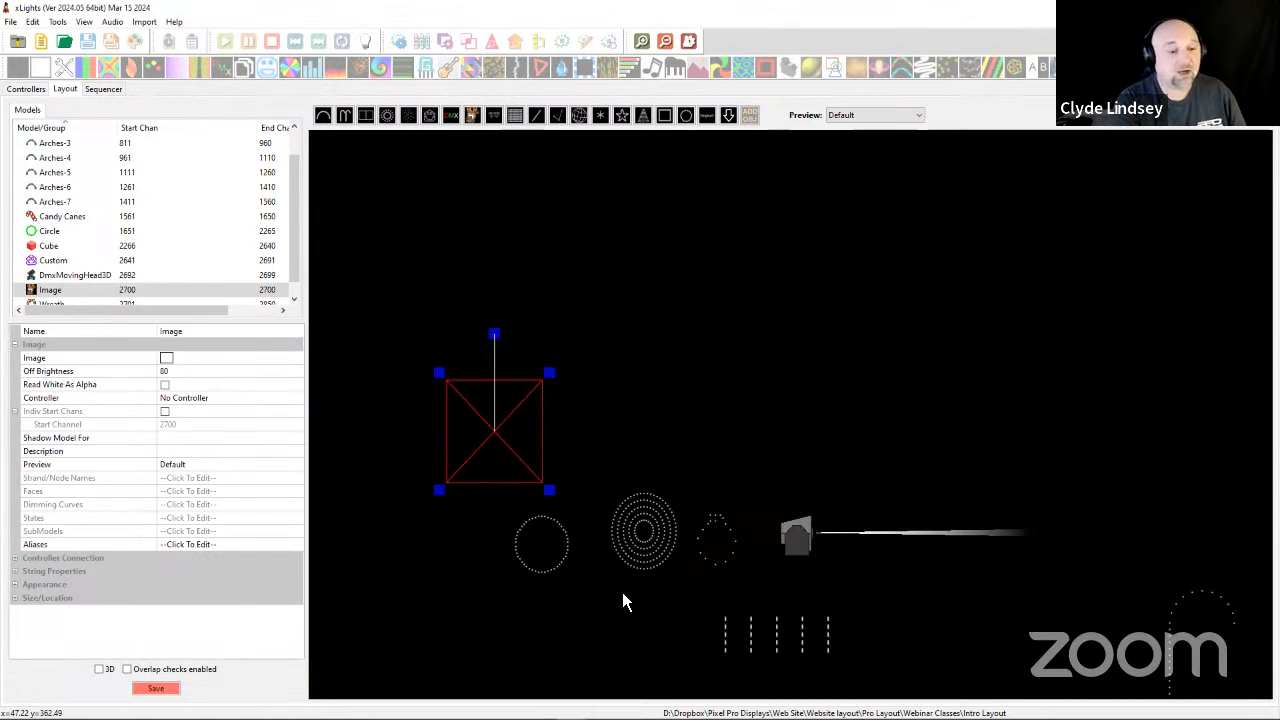
{"action": "left_click", "coordinate": [248, 358]}
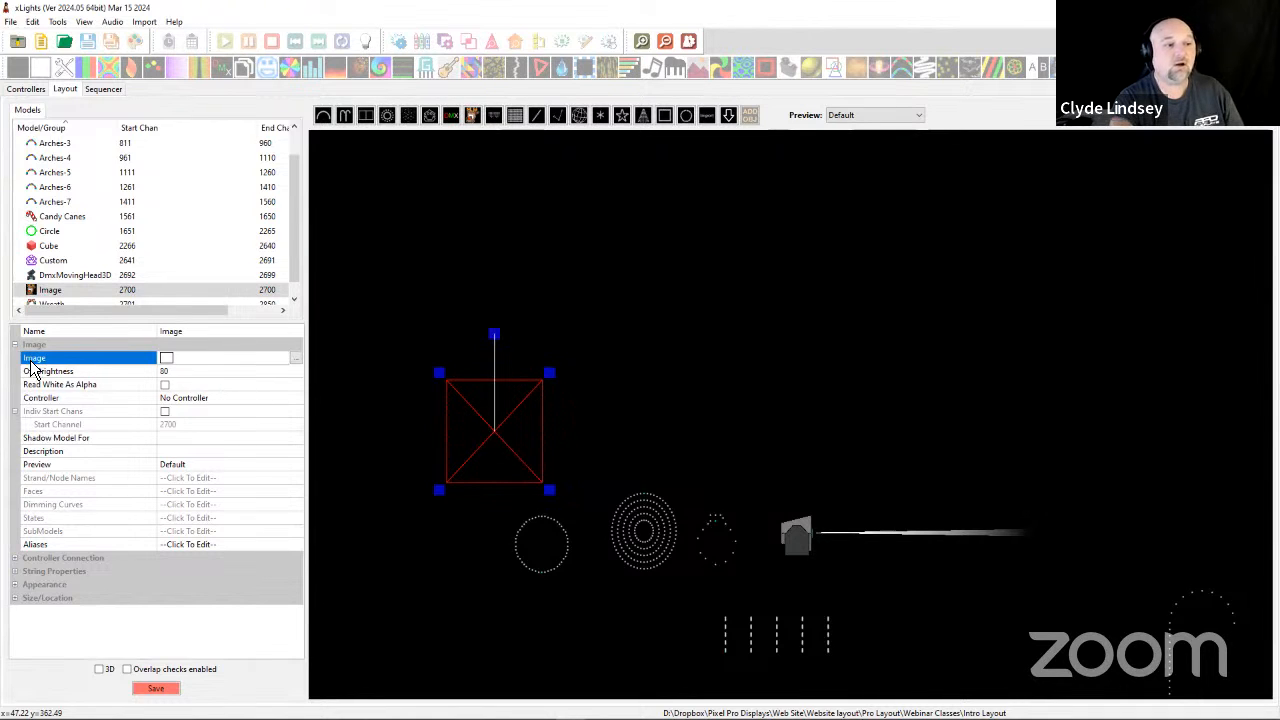
{"action": "left_click", "coordinate": [299, 358]}
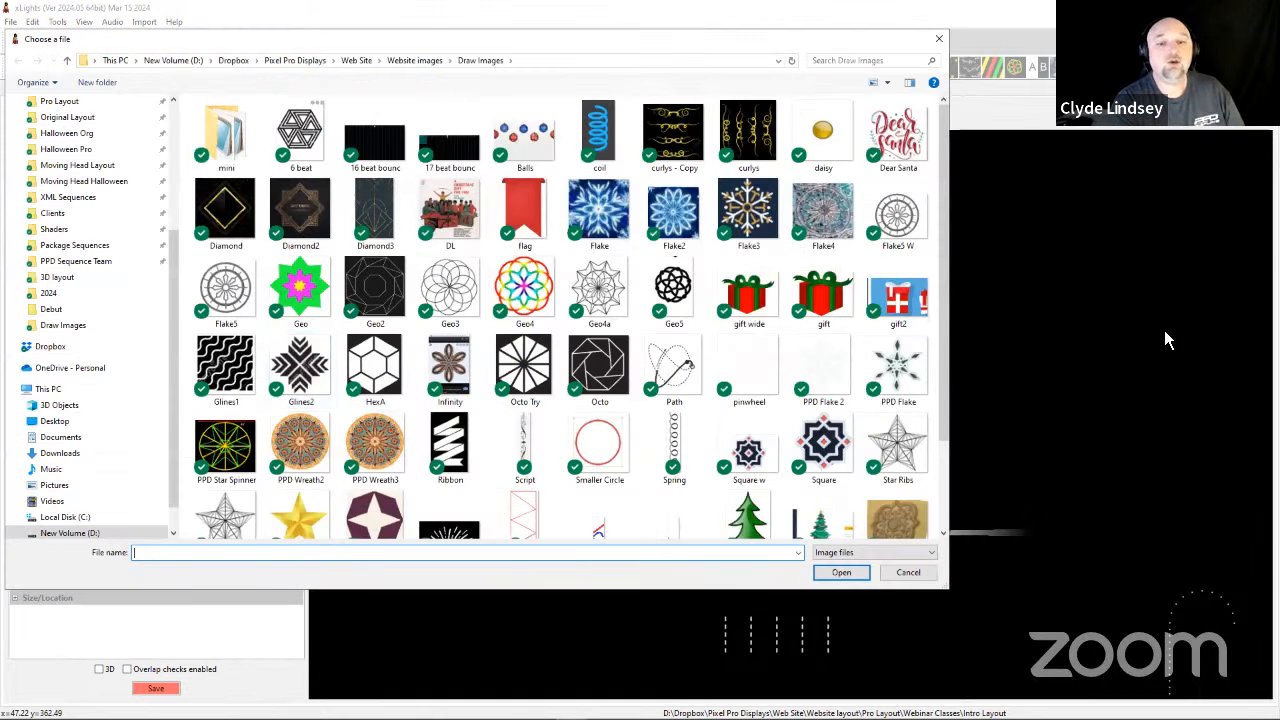
{"action": "left_click", "coordinate": [835, 133]}
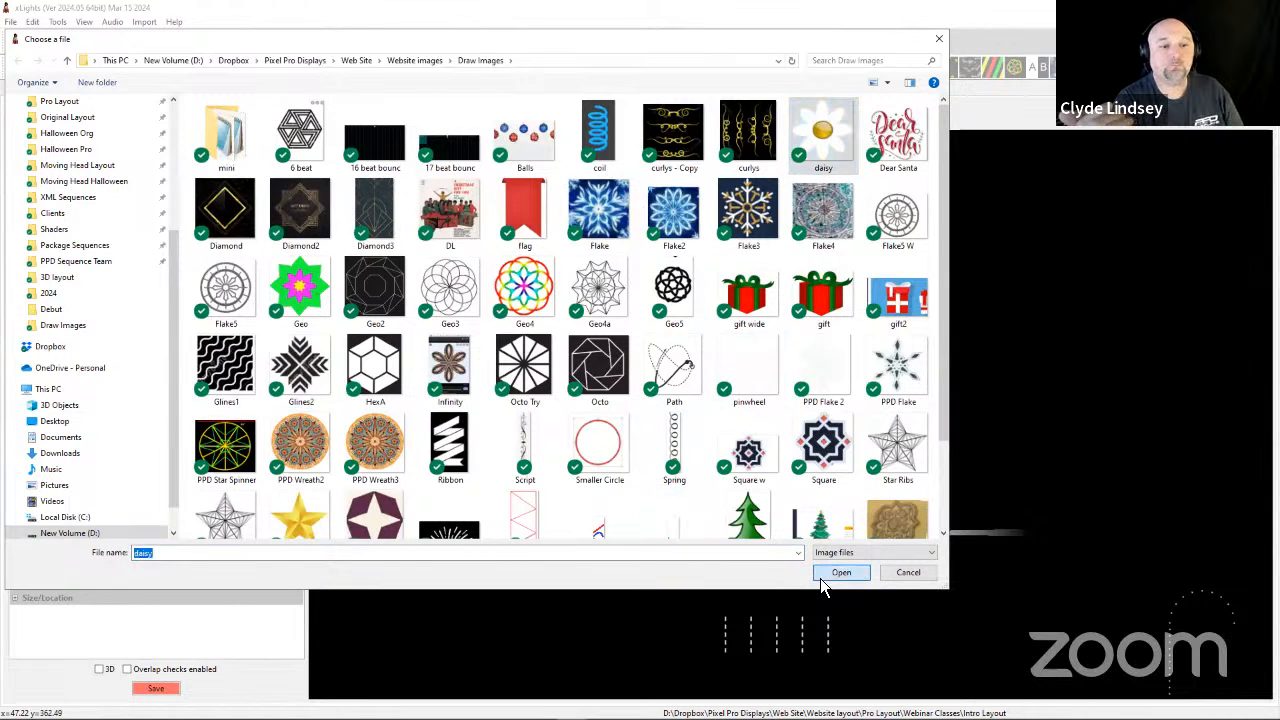
{"action": "left_click", "coordinate": [820, 585]}
Shrink the daisy image and place it above the gap between the wreath and the circle.
{"action": "left_click_drag", "start_coordinate": [443, 366], "coordinate": [474, 408]}
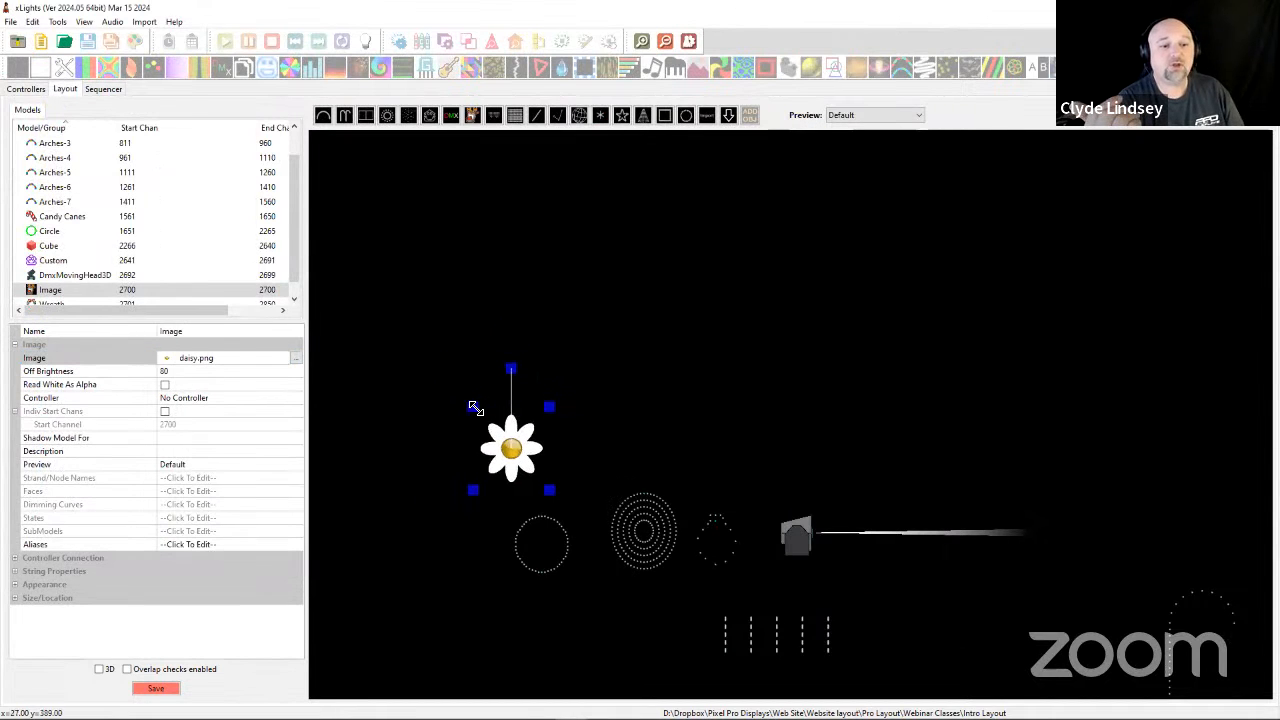
{"action": "left_click_drag", "start_coordinate": [516, 486], "coordinate": [654, 426]}
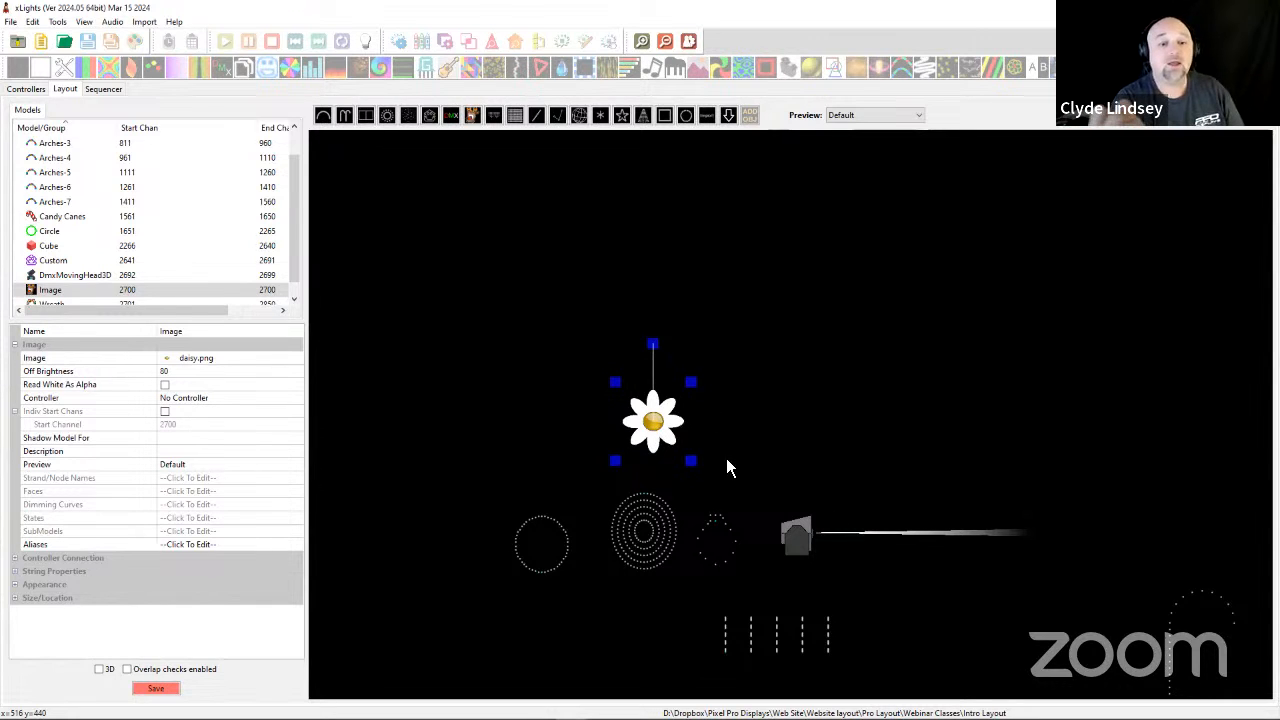
{"action": "left_click_drag", "start_coordinate": [668, 437], "coordinate": [493, 437]}
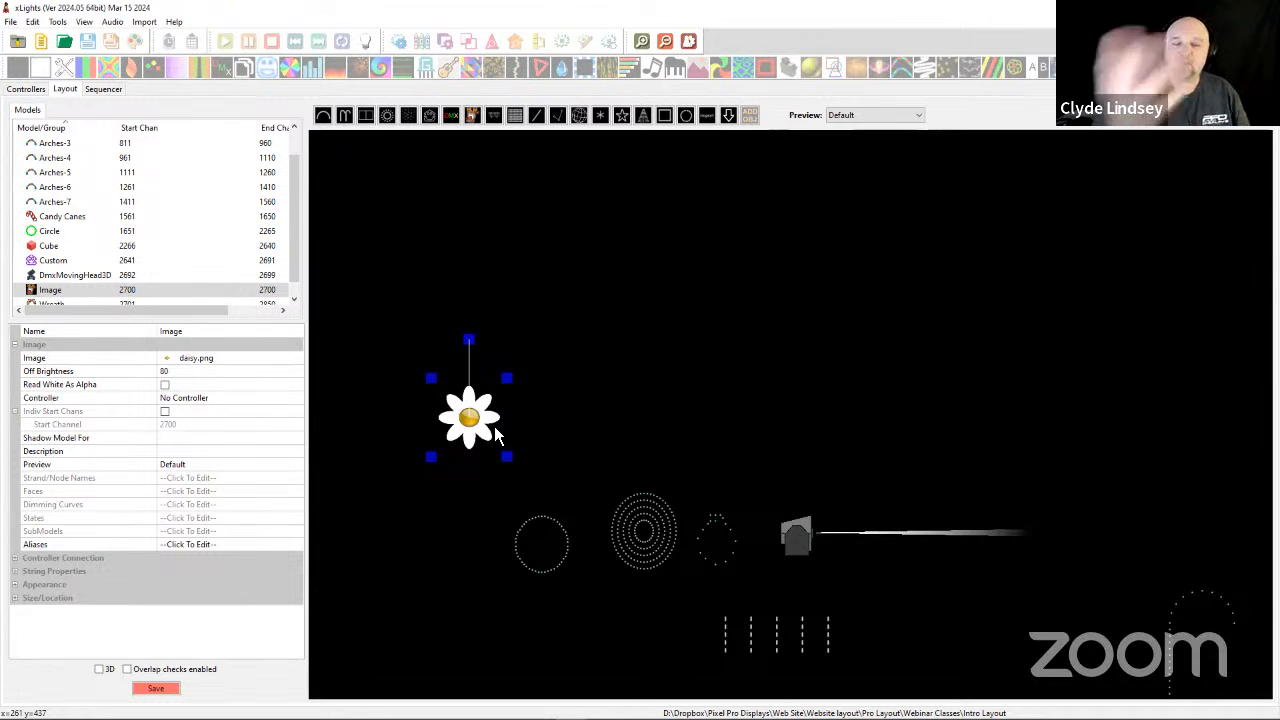
{"action": "left_click_drag", "start_coordinate": [466, 418], "coordinate": [570, 414]}
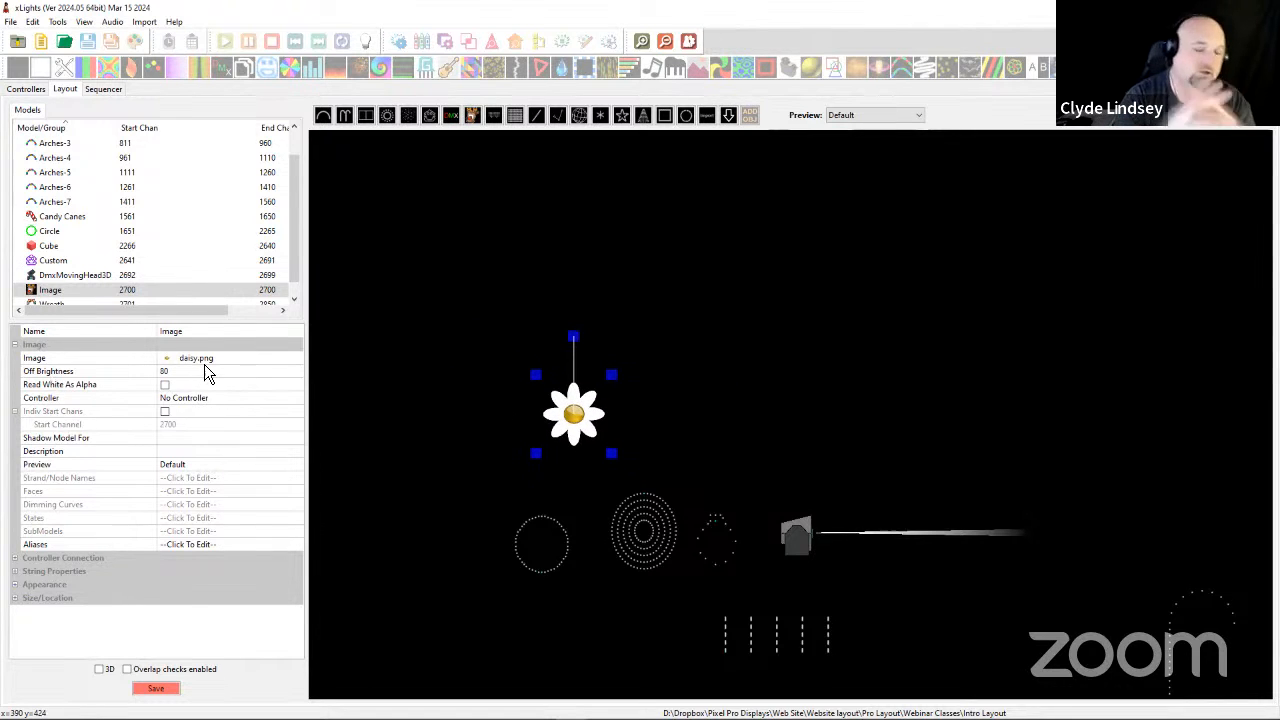
Compare the string types of the daisy image and the wreath, and keep Single Color for the image.
{"action": "left_click", "coordinate": [15, 571]}
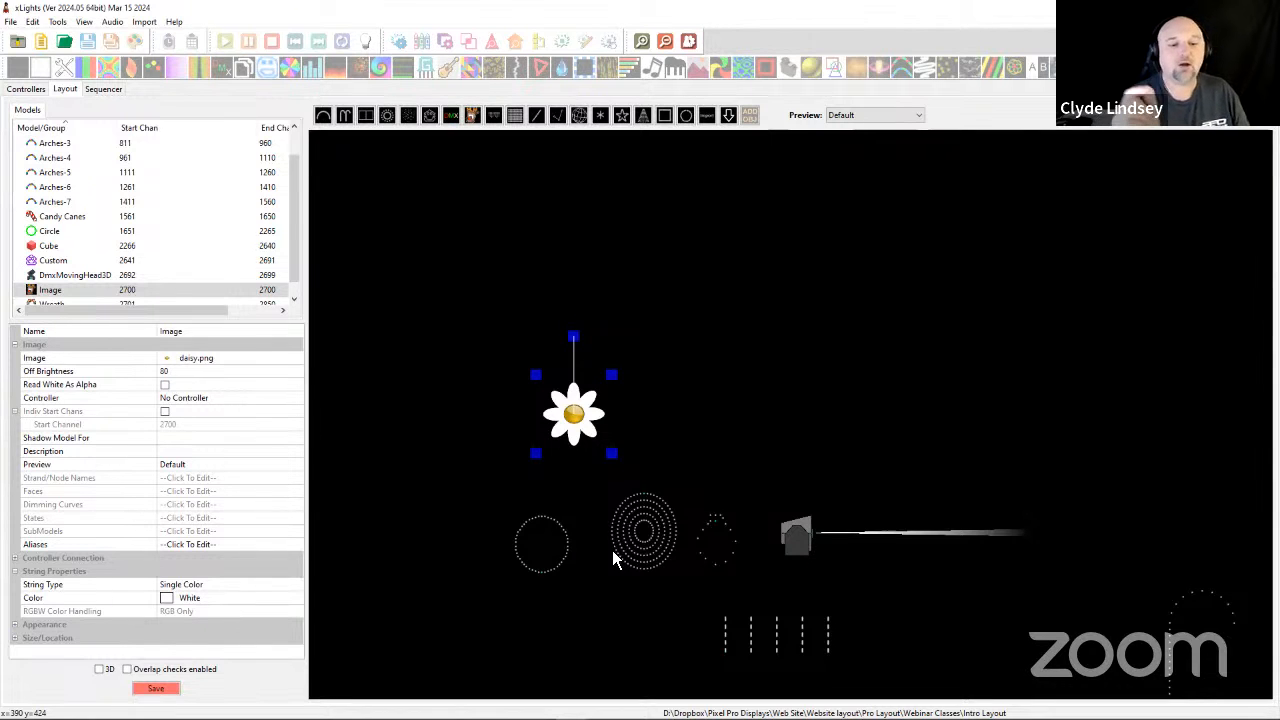
{"action": "left_click", "coordinate": [541, 560]}
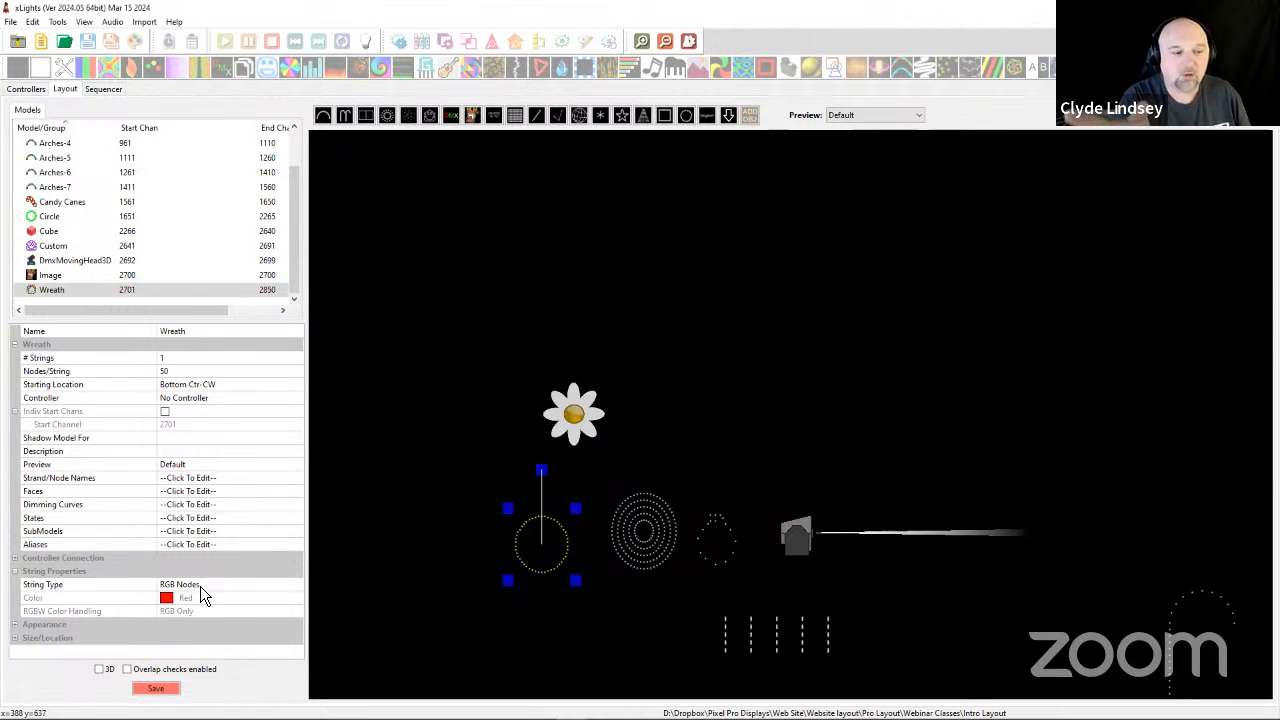
{"action": "left_click", "coordinate": [570, 432]}
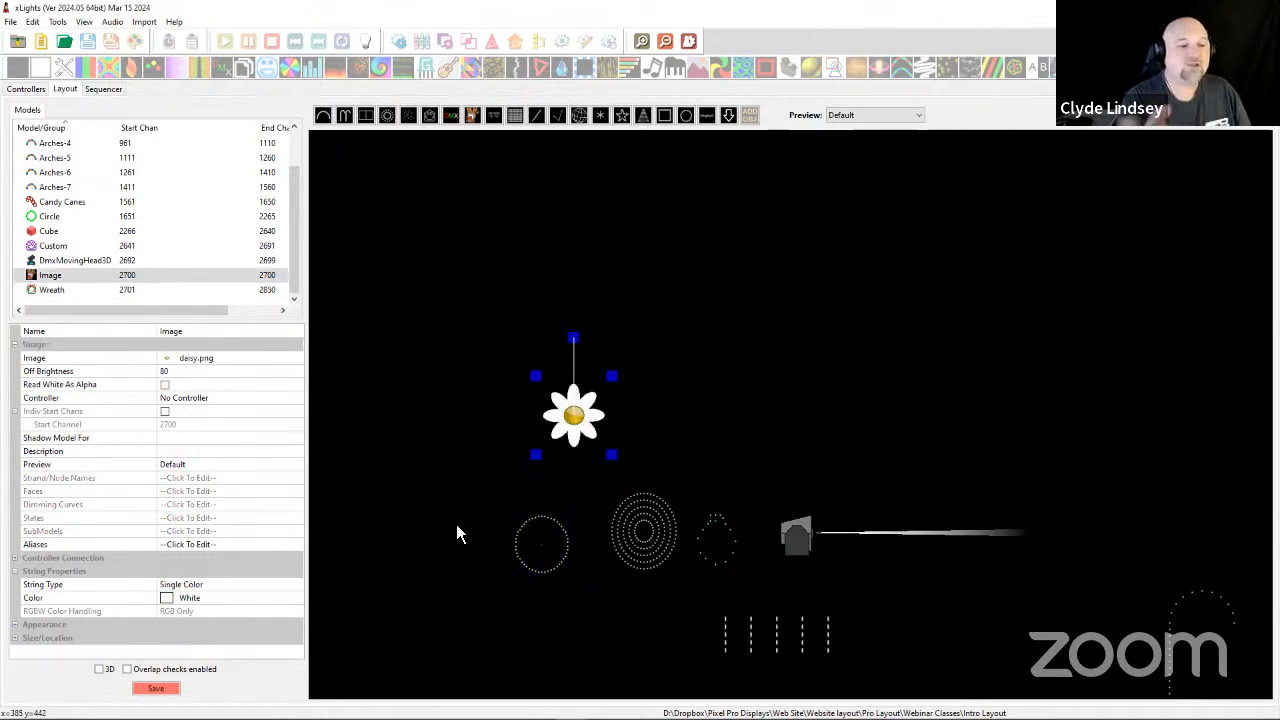
{"action": "left_click", "coordinate": [212, 586]}
{"action": "left_click", "coordinate": [213, 584]}
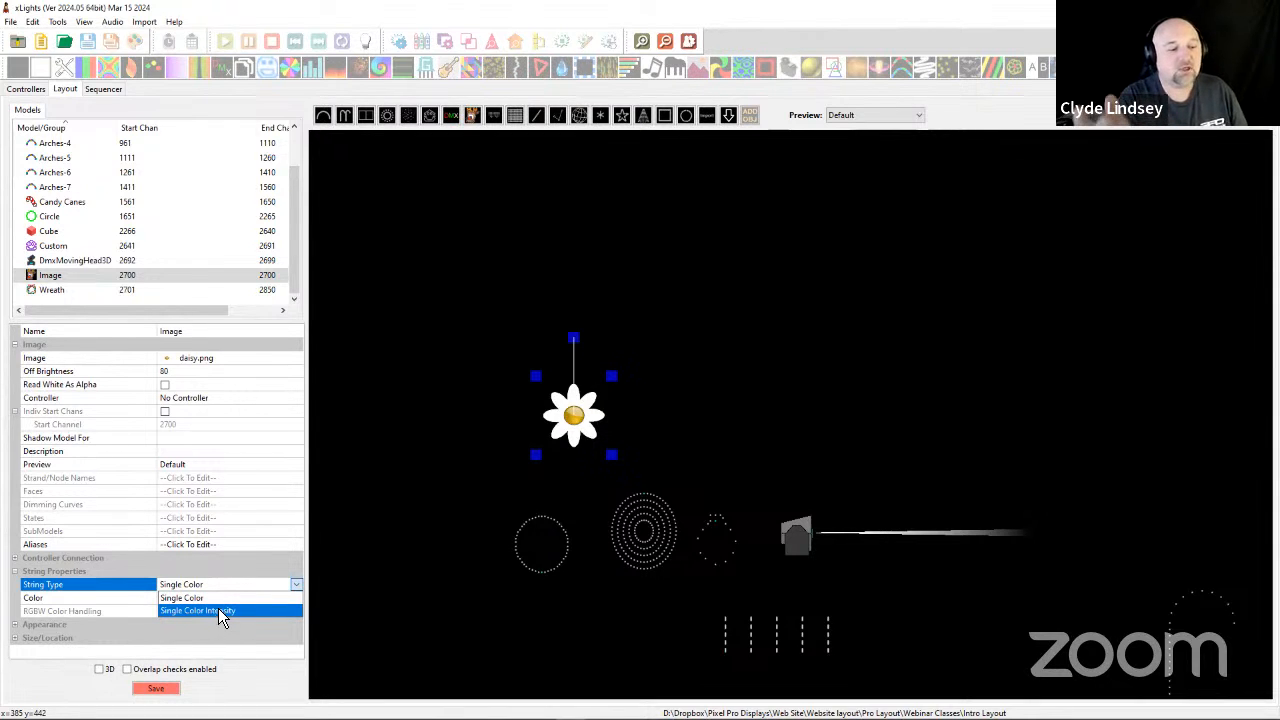
{"action": "left_click", "coordinate": [218, 598]}
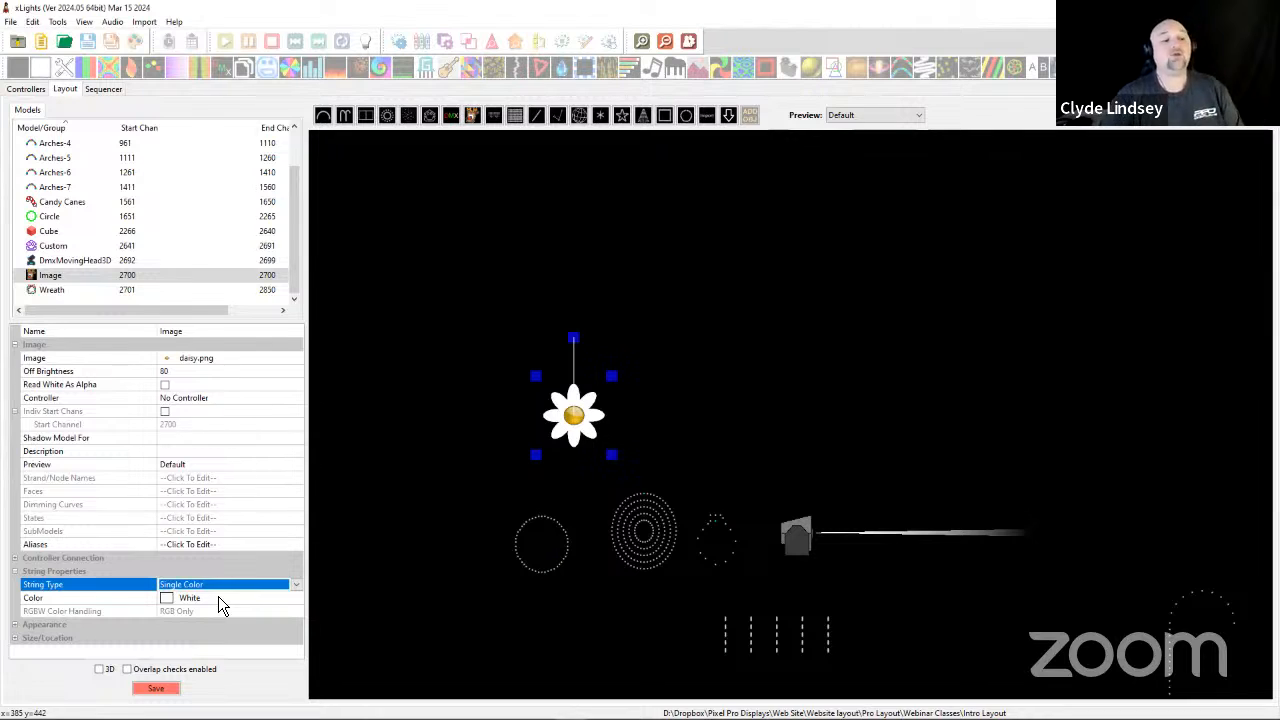
Move the daisy image just left of the wreath and shrink it further.
{"action": "left_click_drag", "start_coordinate": [569, 418], "coordinate": [482, 548]}
{"action": "left_click_drag", "start_coordinate": [507, 503], "coordinate": [487, 533]}
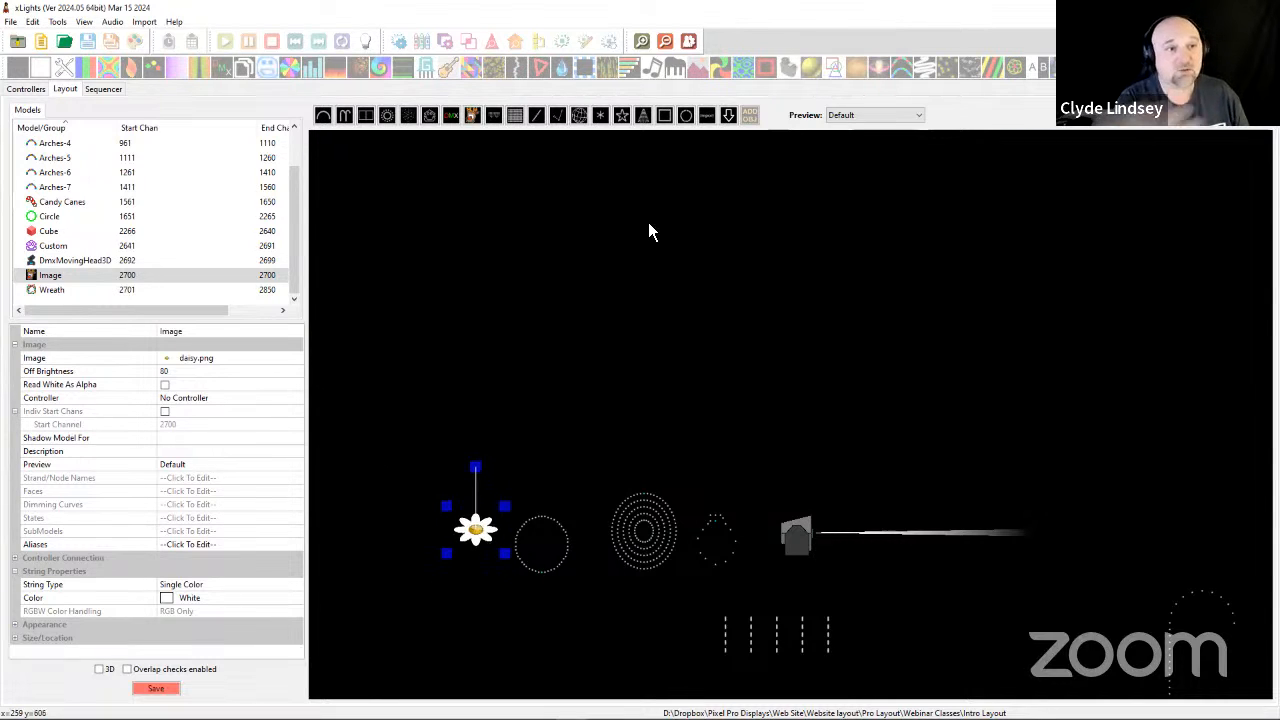
Draw a horizontal Icicles model above the row of props and set its nodes per string to 150.
{"action": "left_click", "coordinate": [496, 118]}
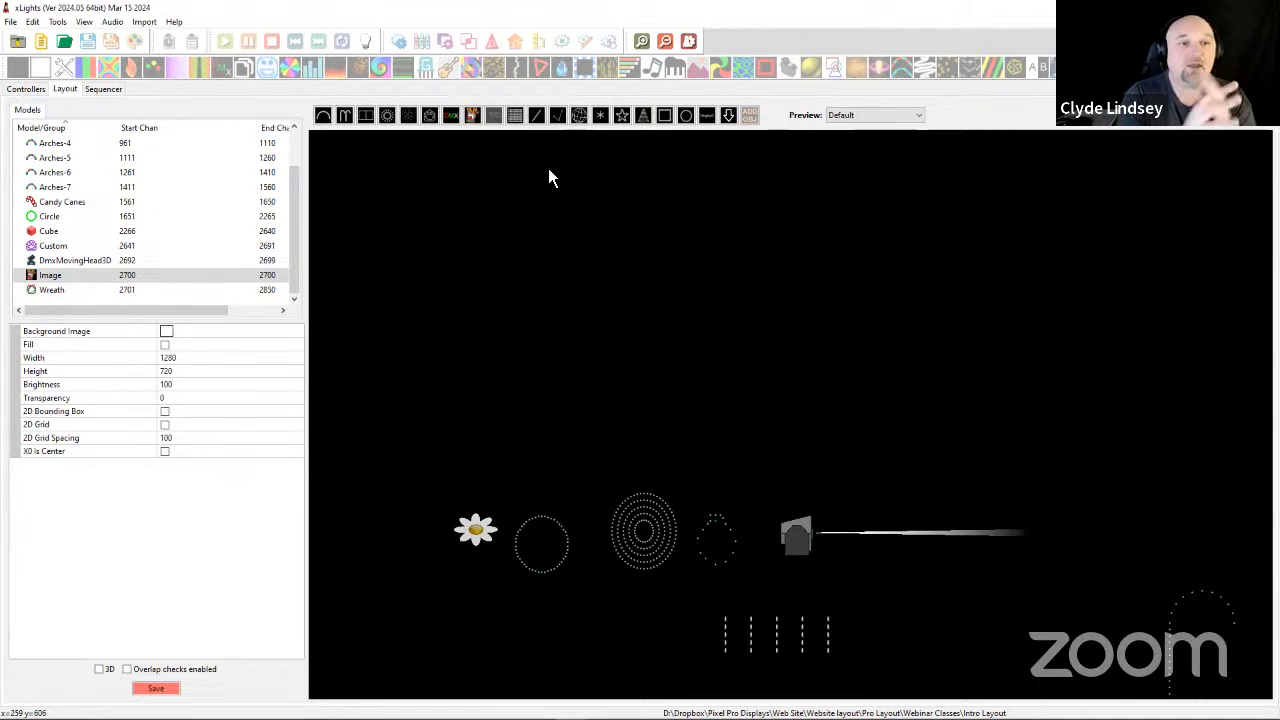
{"action": "left_click_drag", "start_coordinate": [480, 303], "coordinate": [718, 314]}
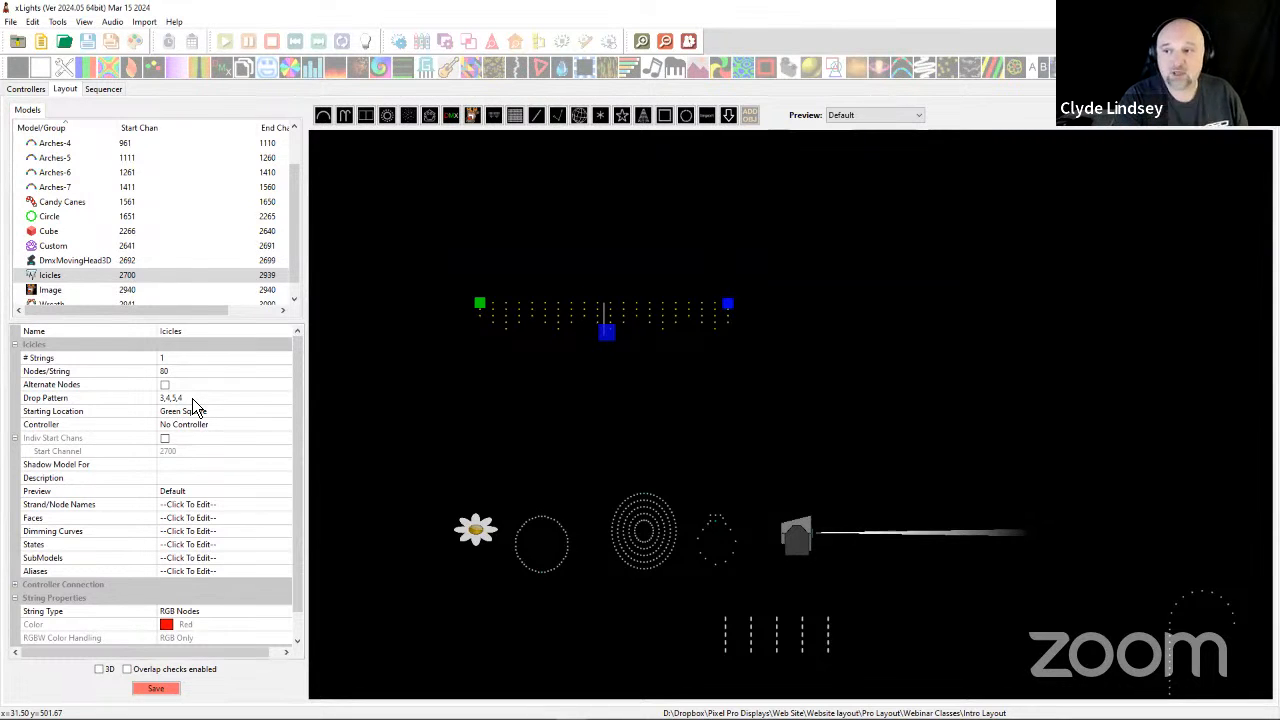
{"action": "left_click", "coordinate": [176, 371]}
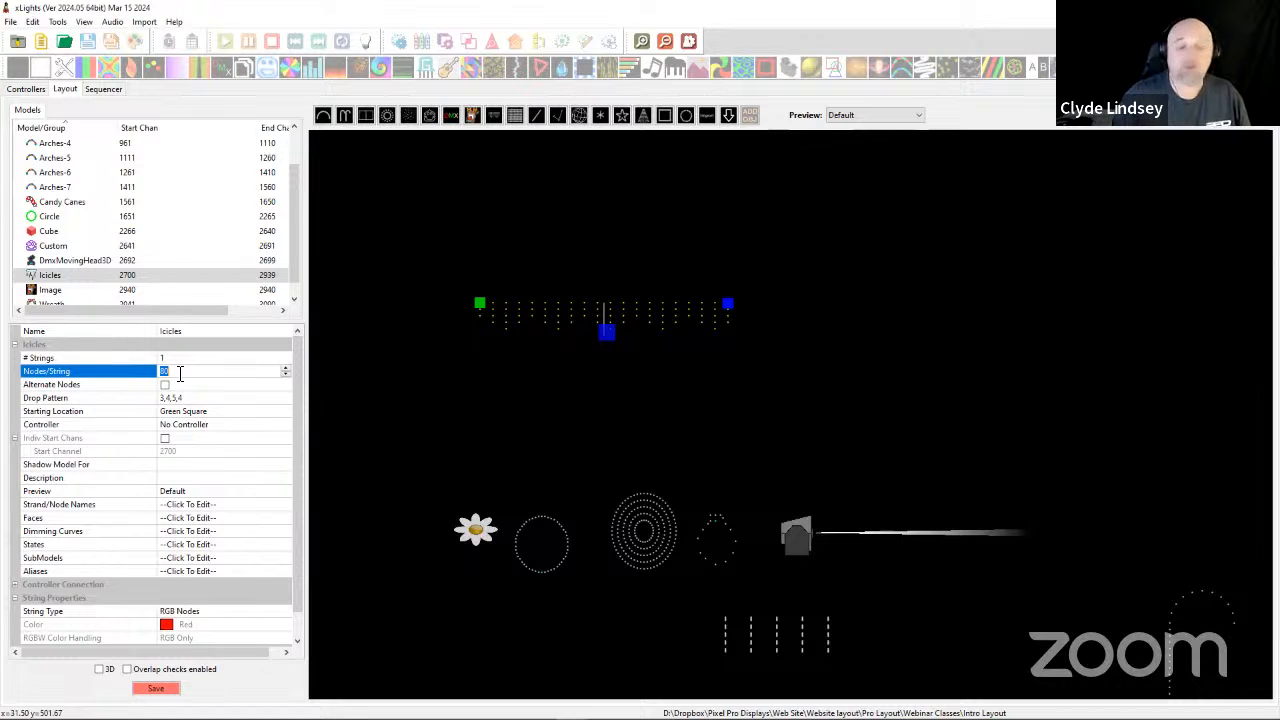
{"action": "type", "text": "150"}
{"action": "key", "text": "Return"}
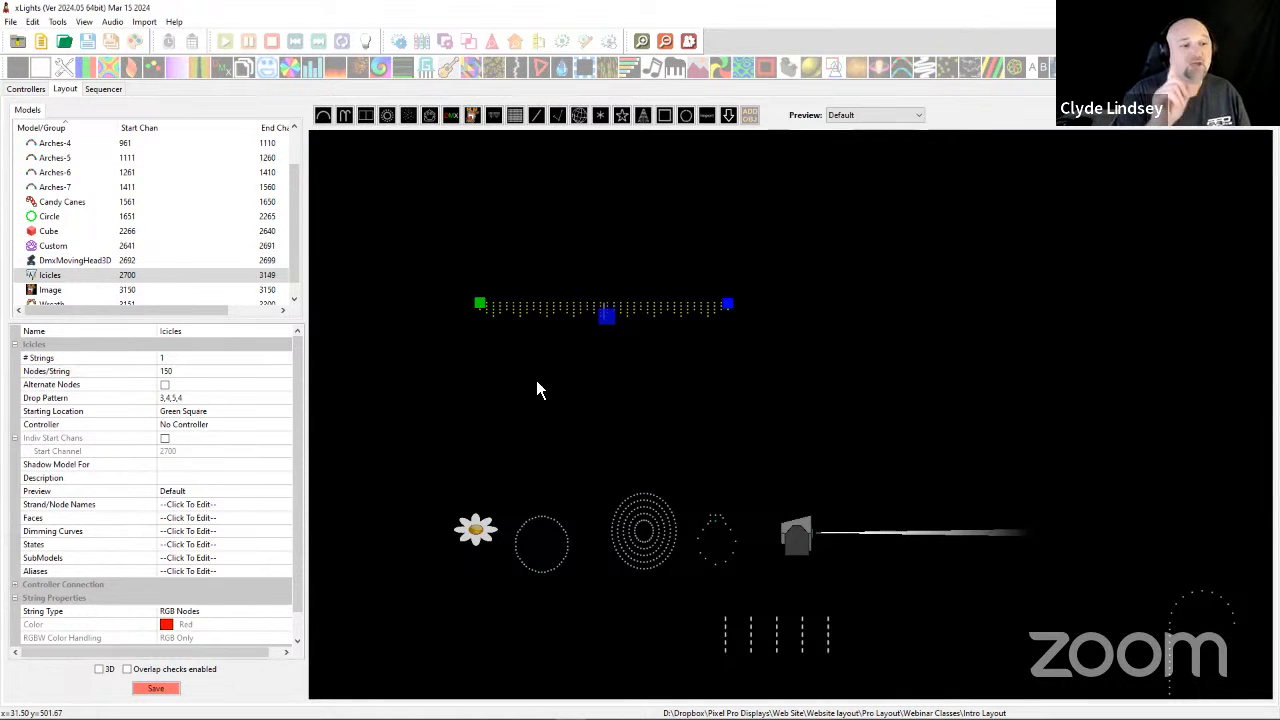
Set the icicles' drop pattern to 1,8,1 and inspect the resulting drops up close.
{"action": "left_click", "coordinate": [186, 399]}
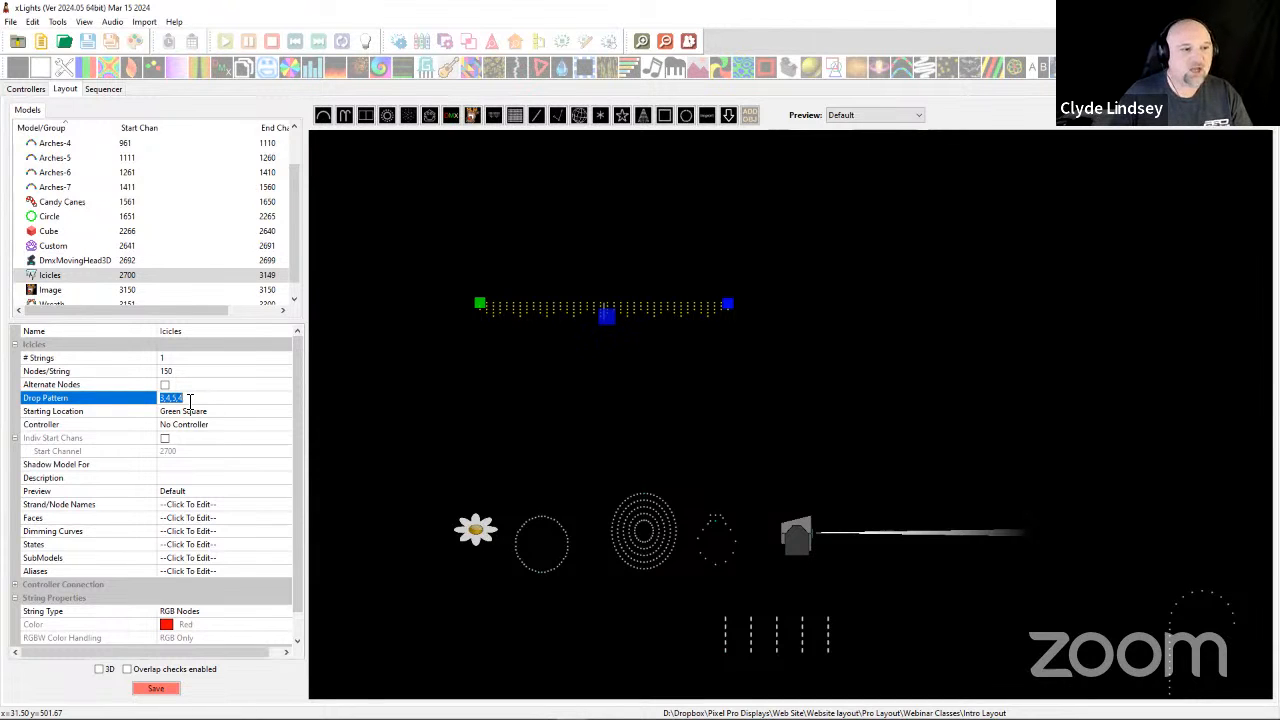
{"action": "type", "text": "1"}
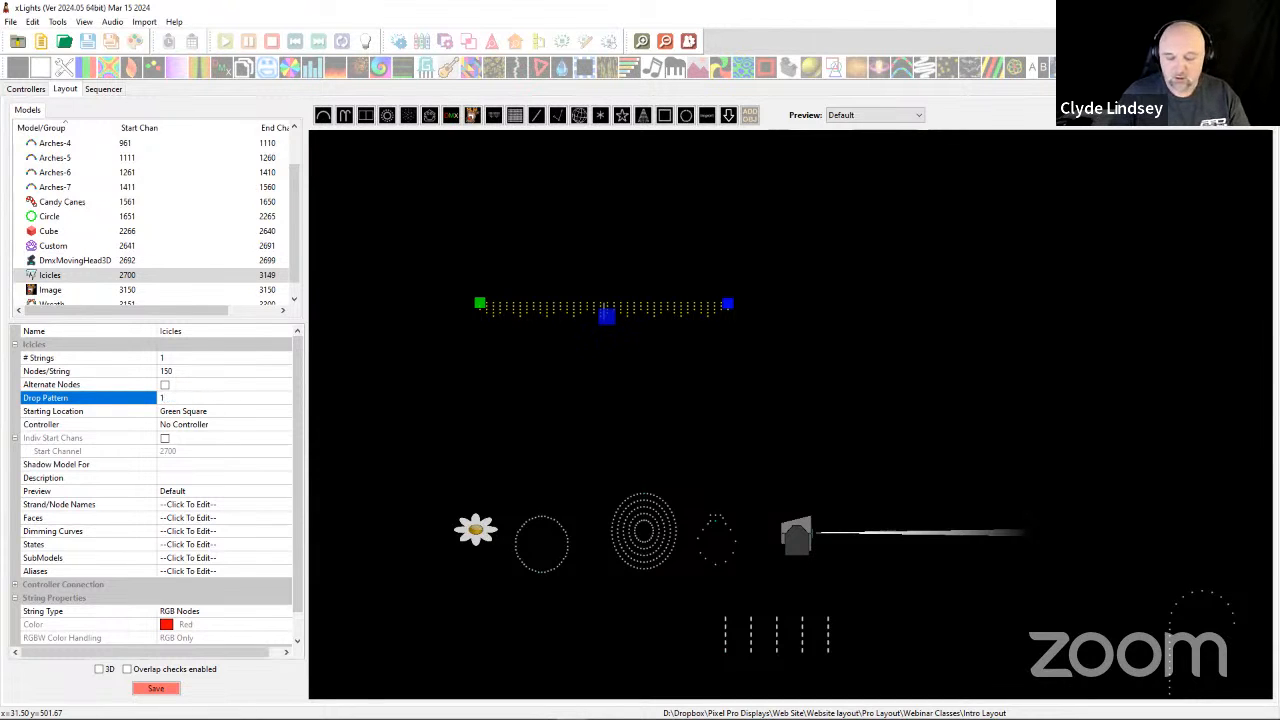
{"action": "type", "text": ",8,1"}
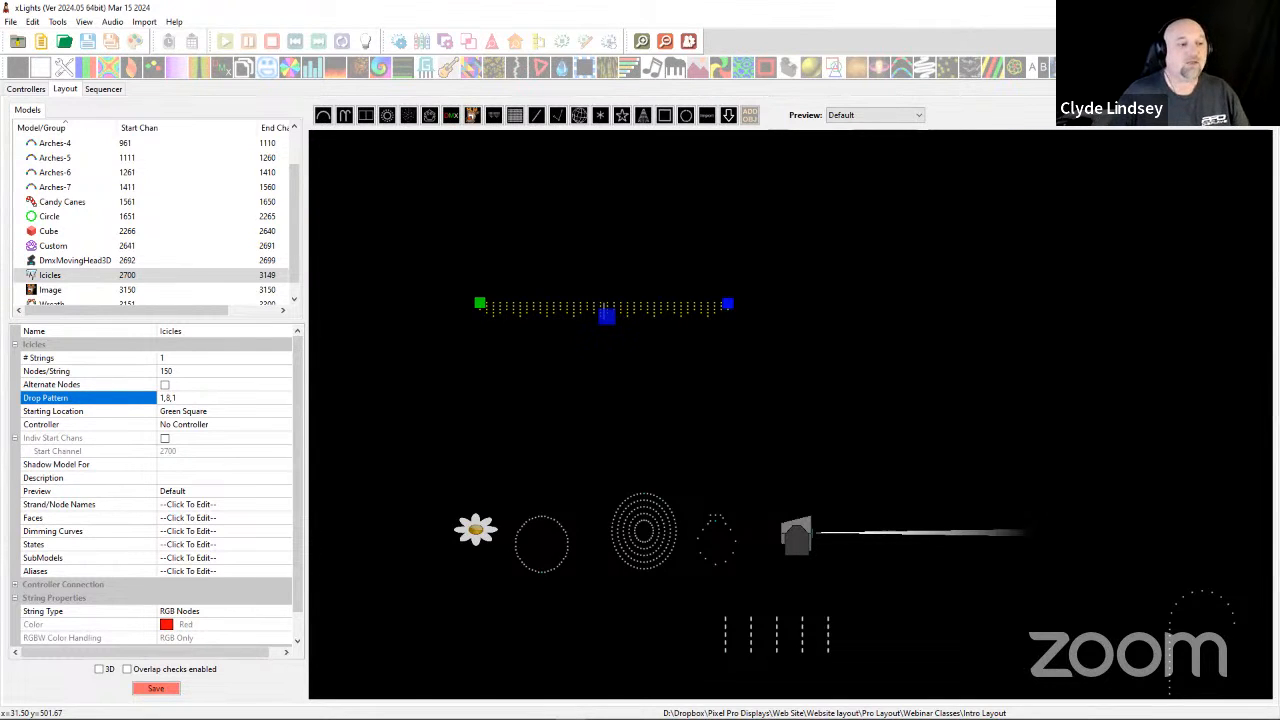
{"action": "left_click", "coordinate": [226, 388]}
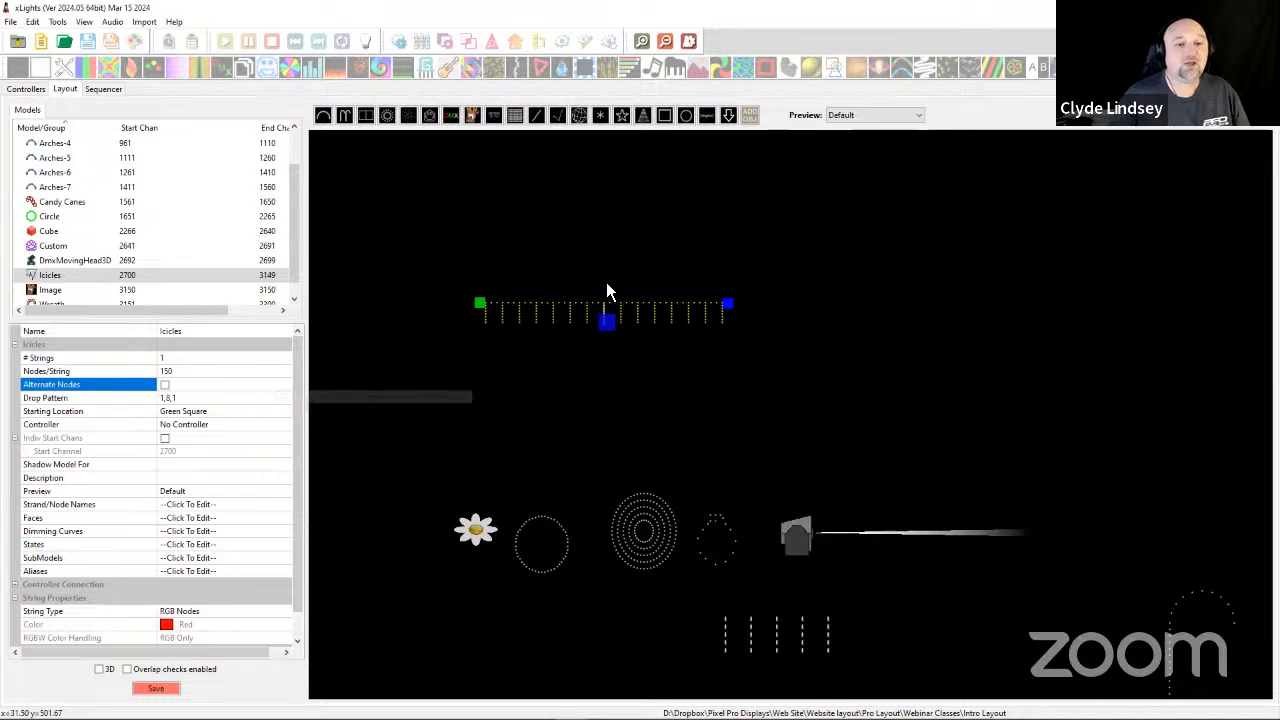
{"action": "scroll", "coordinate": [606, 282], "scroll_direction": "up", "scroll_amount": 1}
{"action": "scroll", "coordinate": [483, 330], "scroll_direction": "up", "scroll_amount": 2}
{"action": "left_click", "coordinate": [463, 261]}
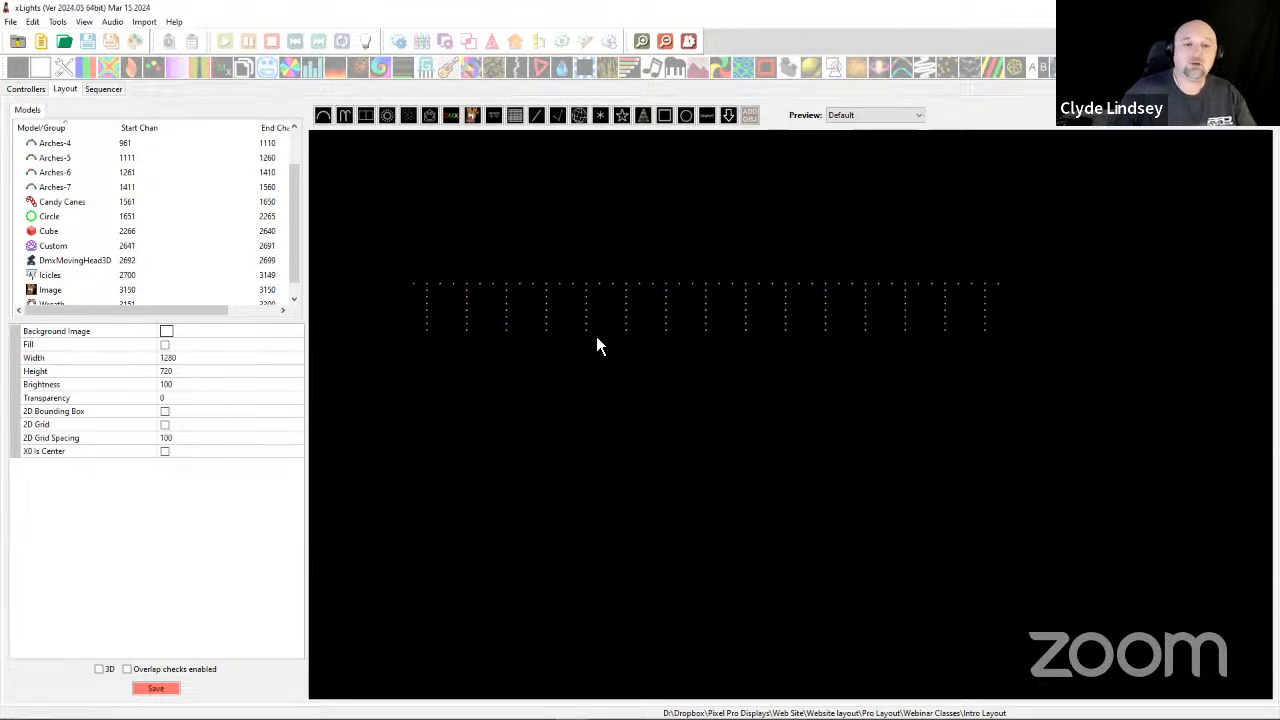
Draw a second Icicles model just below the first and set its nodes per string to 100.
{"action": "scroll", "coordinate": [615, 282], "scroll_direction": "down", "scroll_amount": 2}
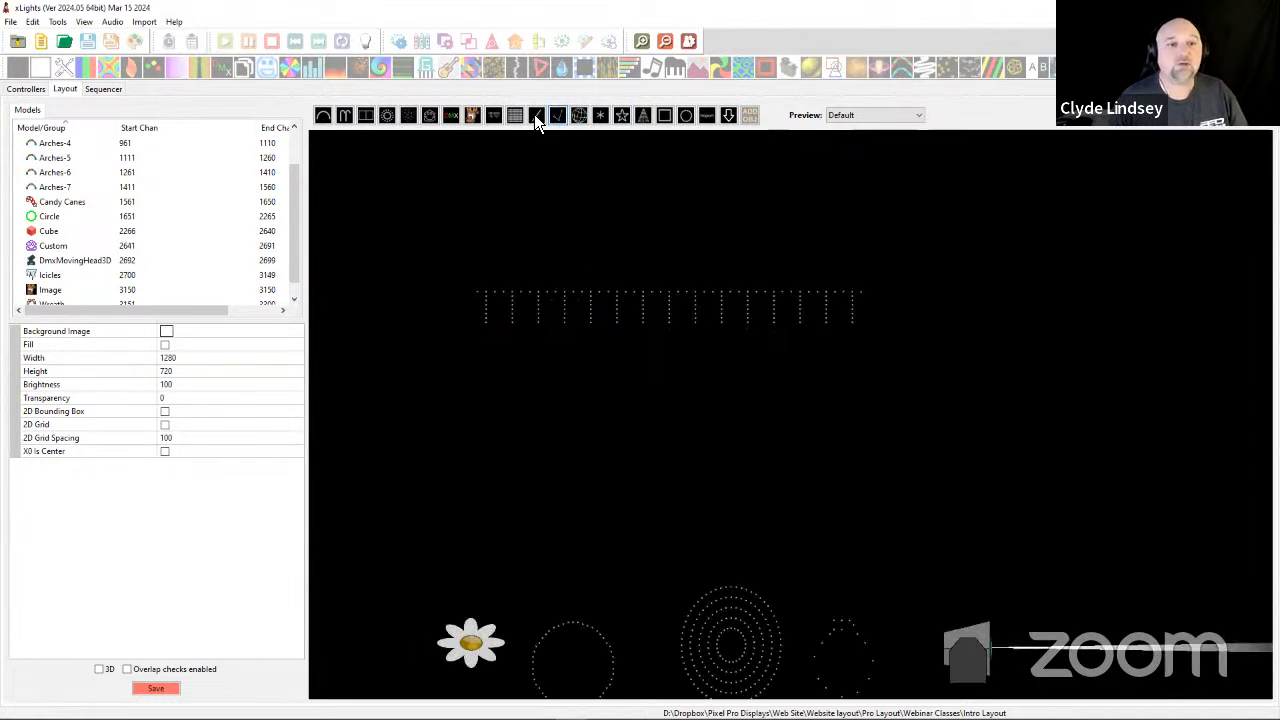
{"action": "left_click_drag", "start_coordinate": [466, 342], "coordinate": [699, 341]}
{"action": "left_click", "coordinate": [168, 371]}
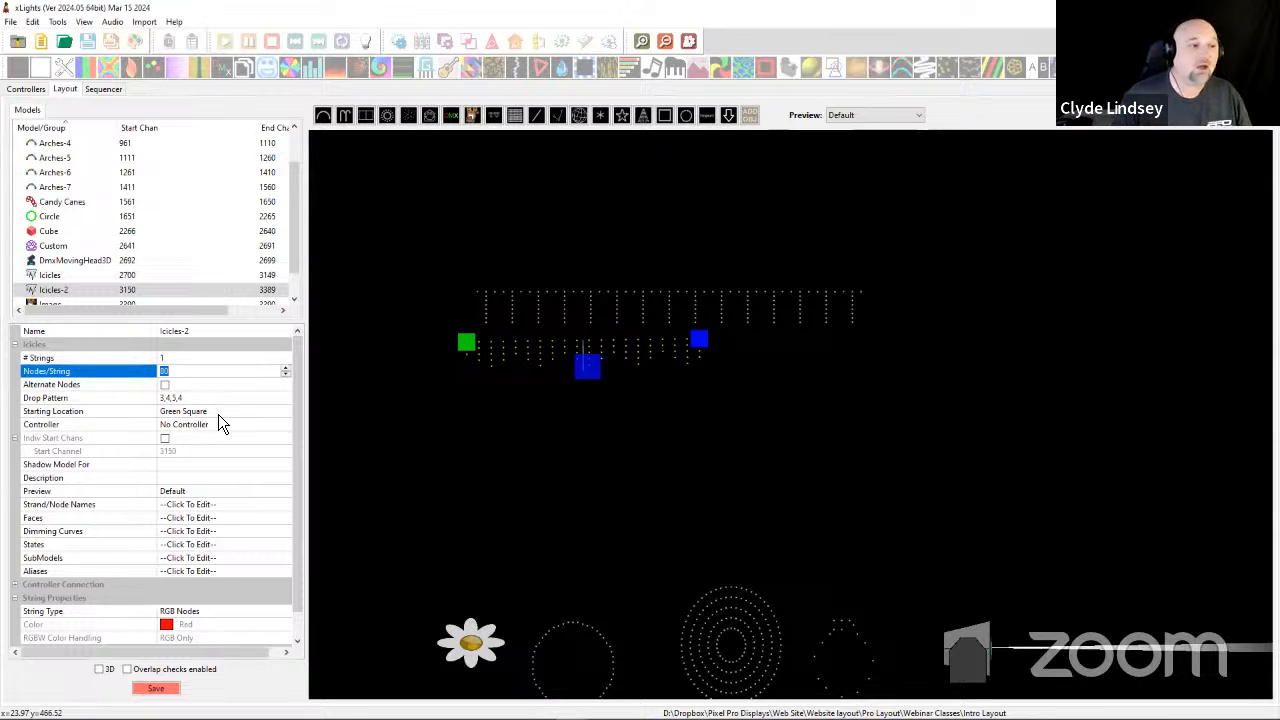
{"action": "type", "text": "100"}
{"action": "key", "text": "Return"}
Set the second icicles model's drop pattern to 8,1,1.
{"action": "left_click", "coordinate": [190, 398]}
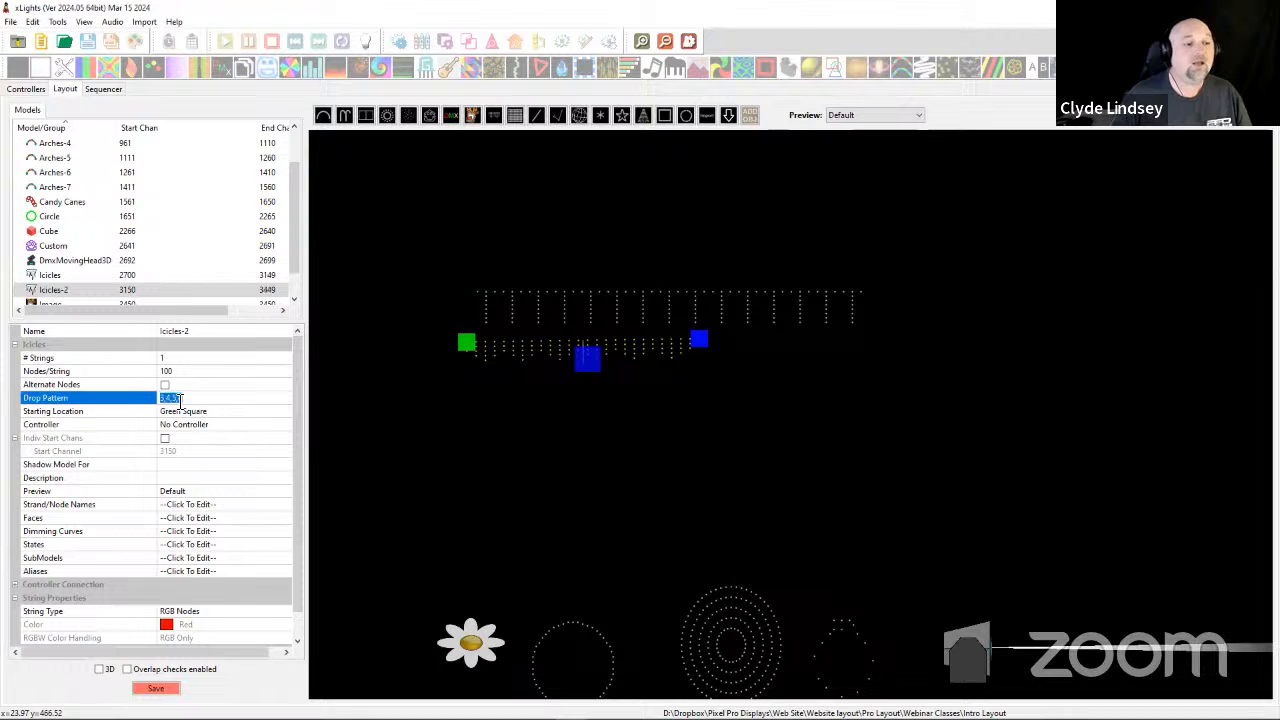
{"action": "type", "text": "8,1,1"}
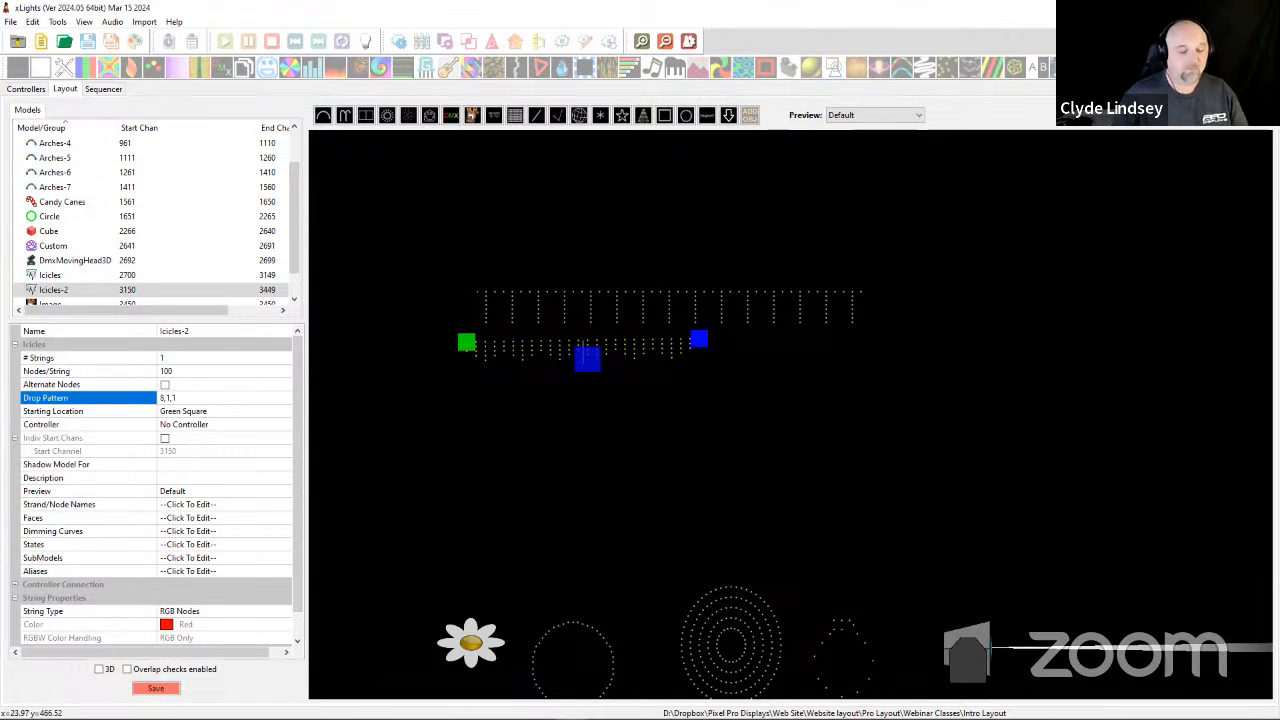
{"action": "key", "text": "Return"}
{"action": "left_click", "coordinate": [489, 452]}
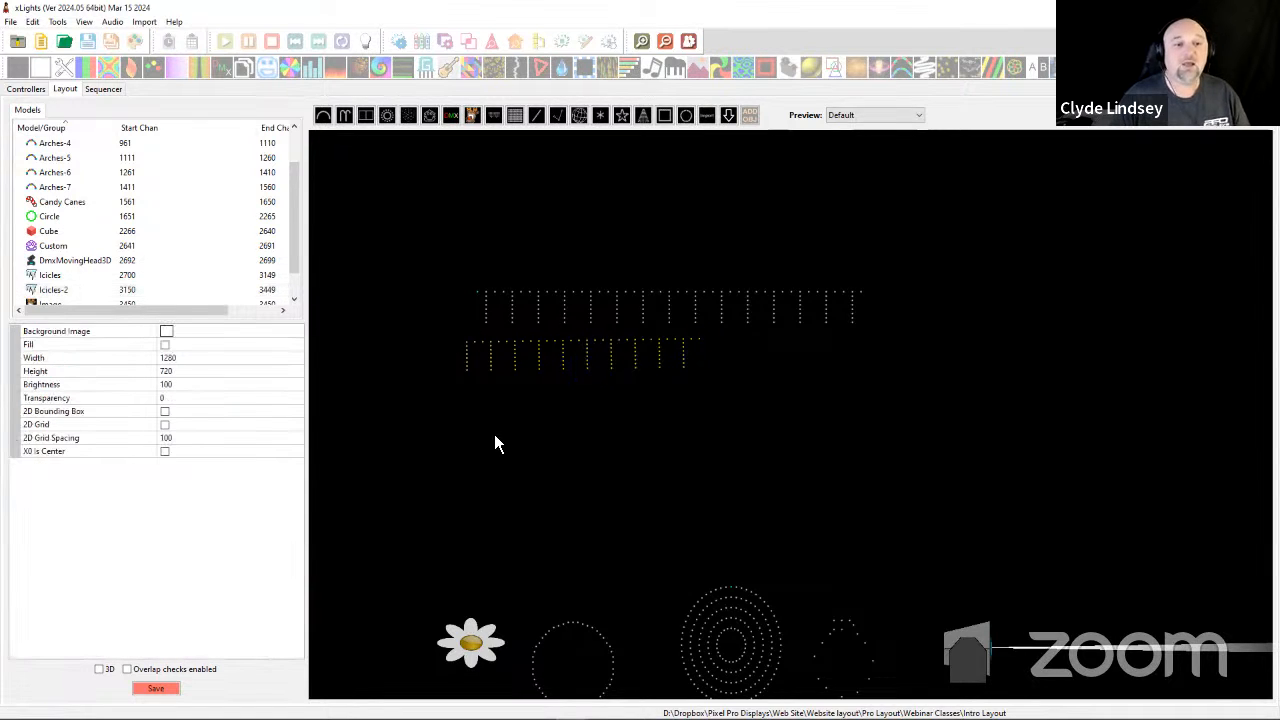
Line up the second icicles model beneath the first and stretch its far end slightly to match the upper drop spacing.
{"action": "left_click", "coordinate": [496, 362]}
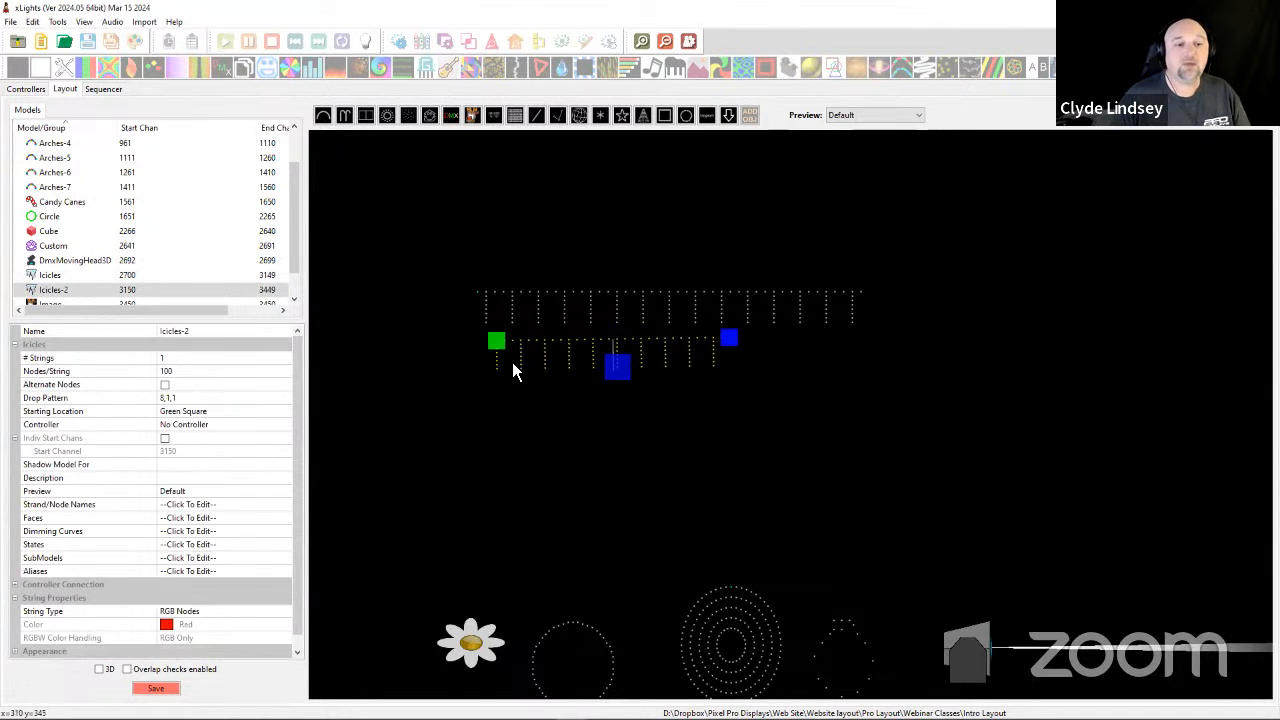
{"action": "left_click_drag", "start_coordinate": [510, 362], "coordinate": [512, 364]}
{"action": "left_click_drag", "start_coordinate": [723, 344], "coordinate": [737, 350]}
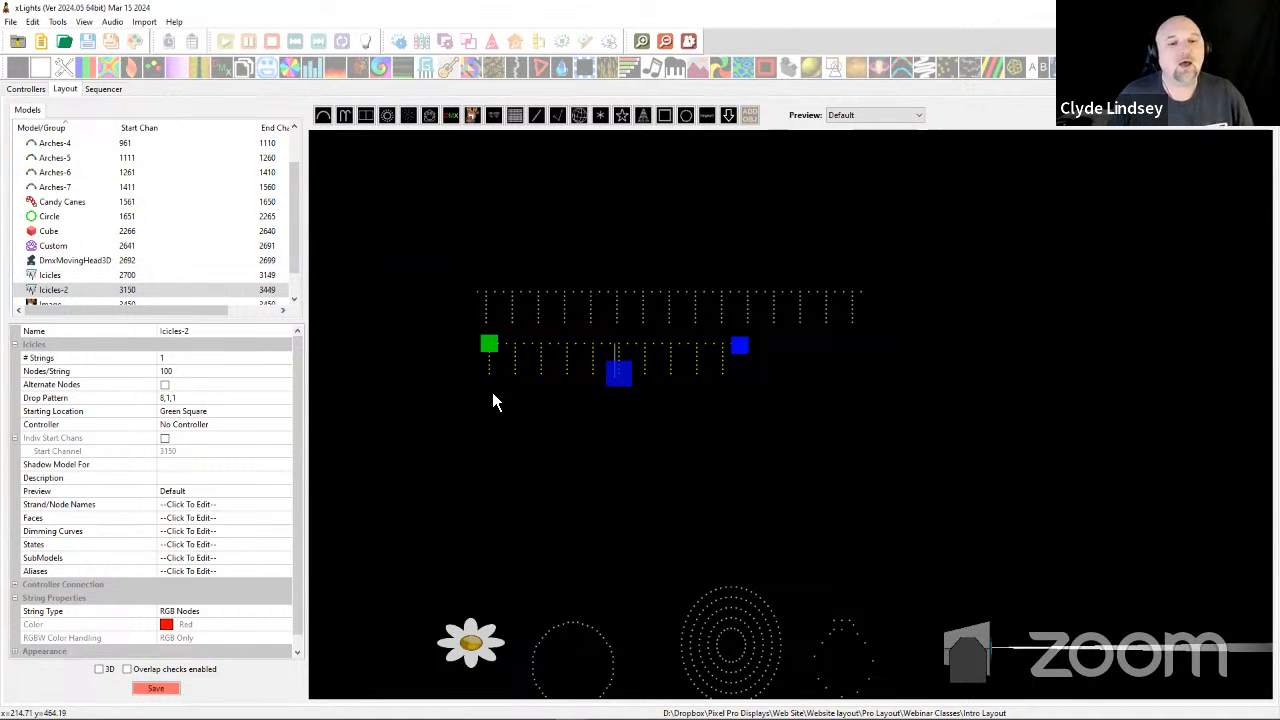
Examine the enlarged wiring view of the second icicles model to see how the nodes run down each drop.
{"action": "right_click", "coordinate": [566, 358]}
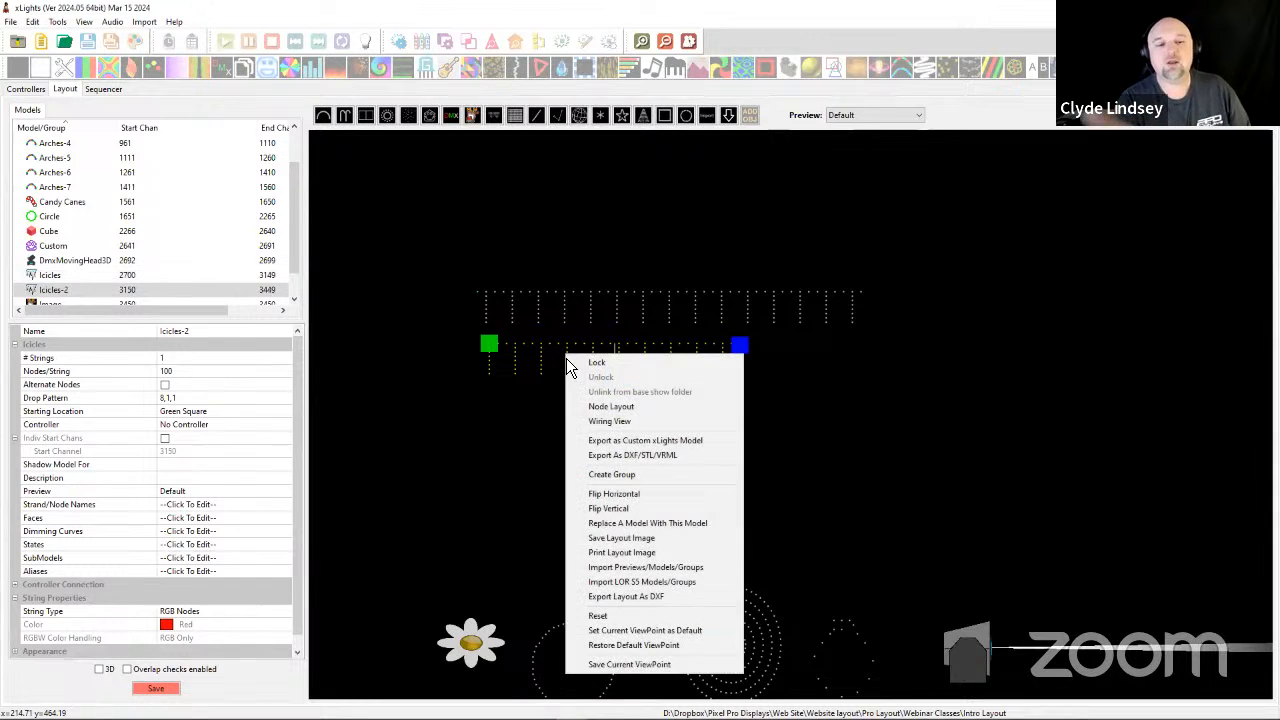
{"action": "left_click", "coordinate": [610, 422]}
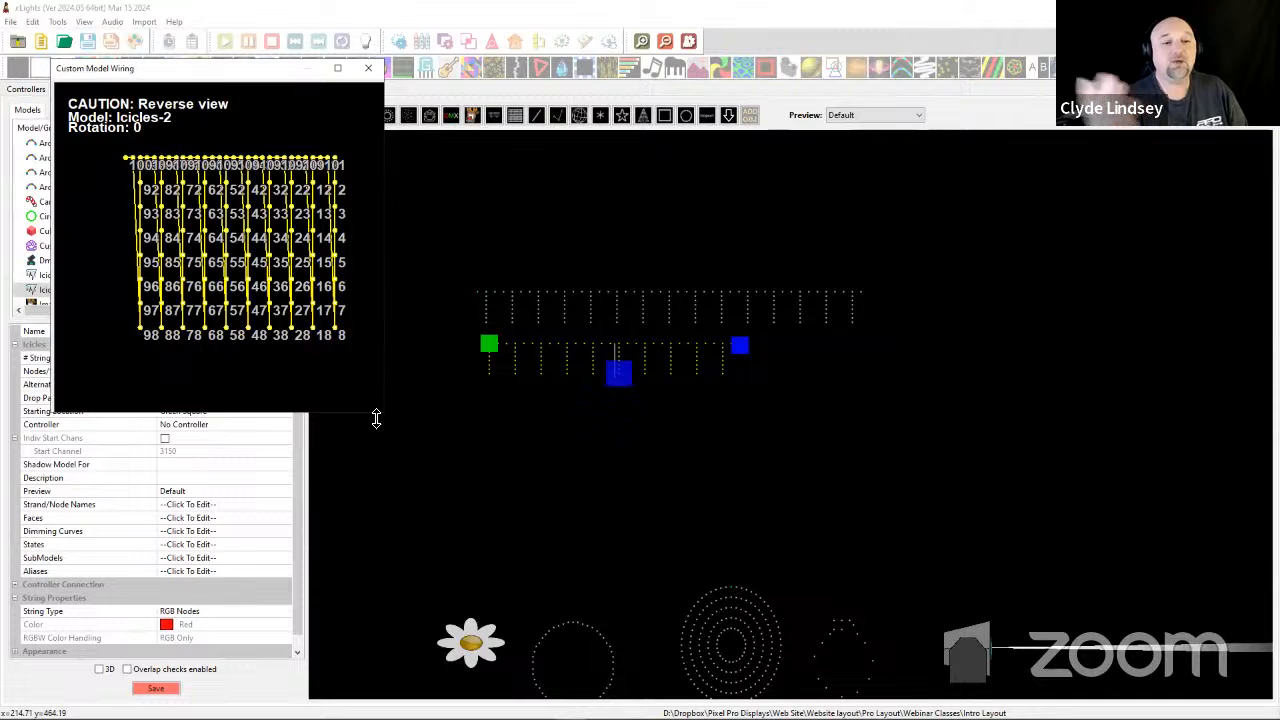
{"action": "left_click_drag", "start_coordinate": [376, 418], "coordinate": [1224, 512]}
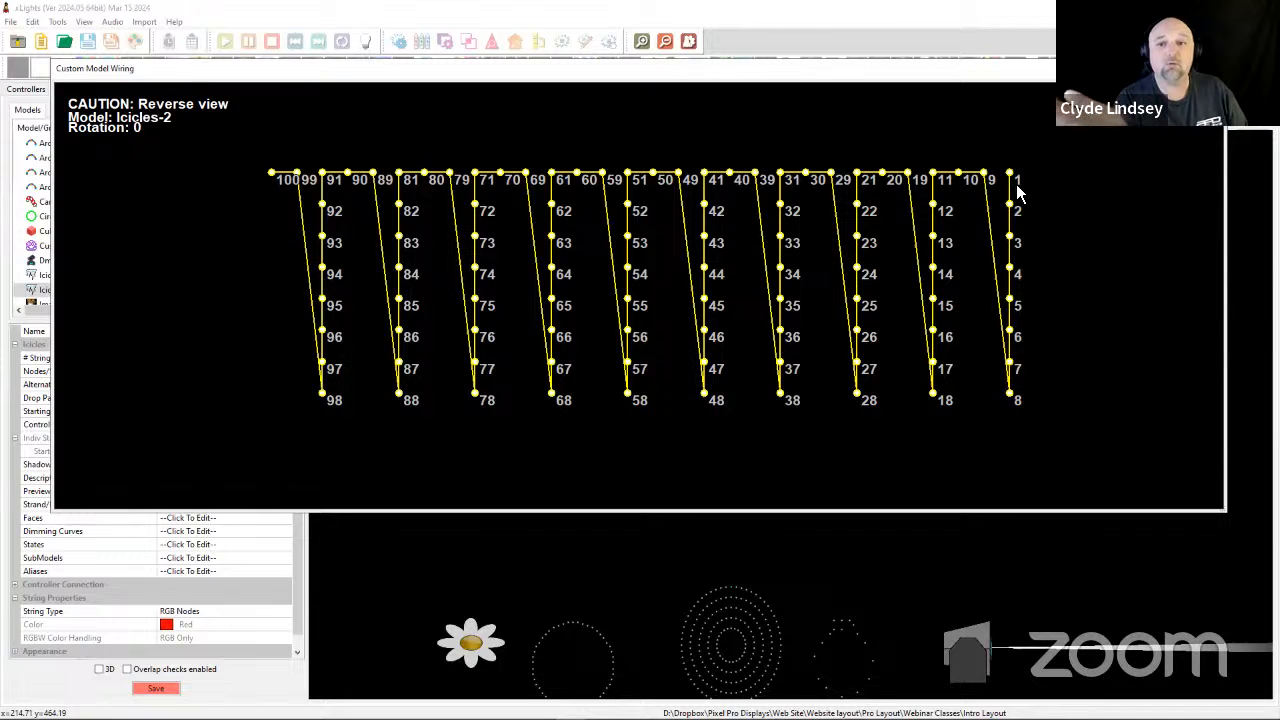
{"action": "left_click_drag", "start_coordinate": [929, 80], "coordinate": [934, 414]}
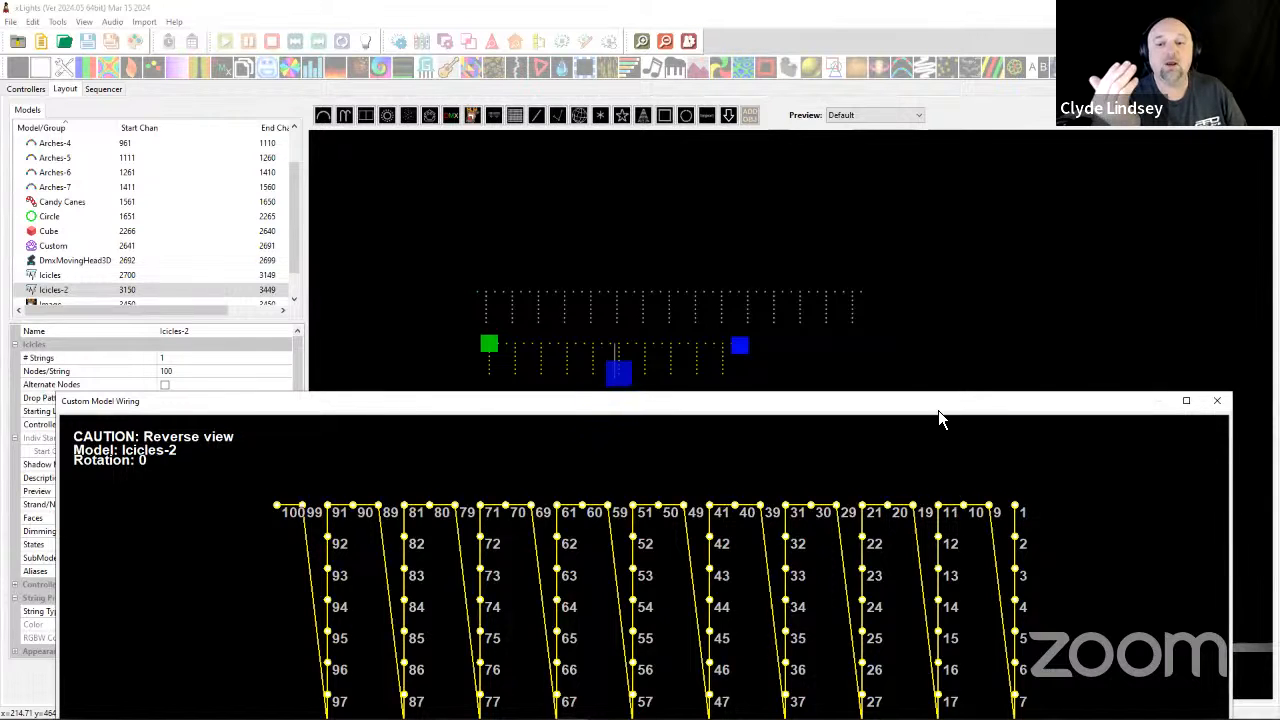
{"action": "left_click_drag", "start_coordinate": [938, 418], "coordinate": [943, 124]}
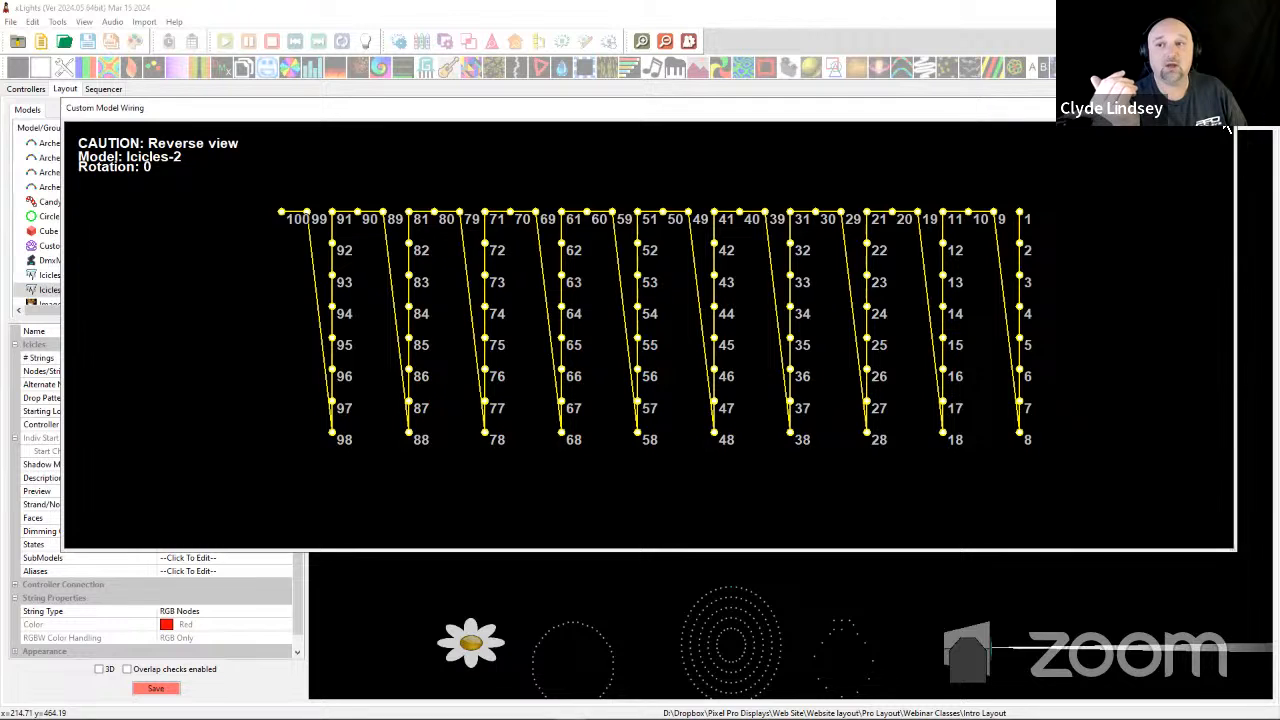
{"action": "left_click", "coordinate": [1225, 110]}
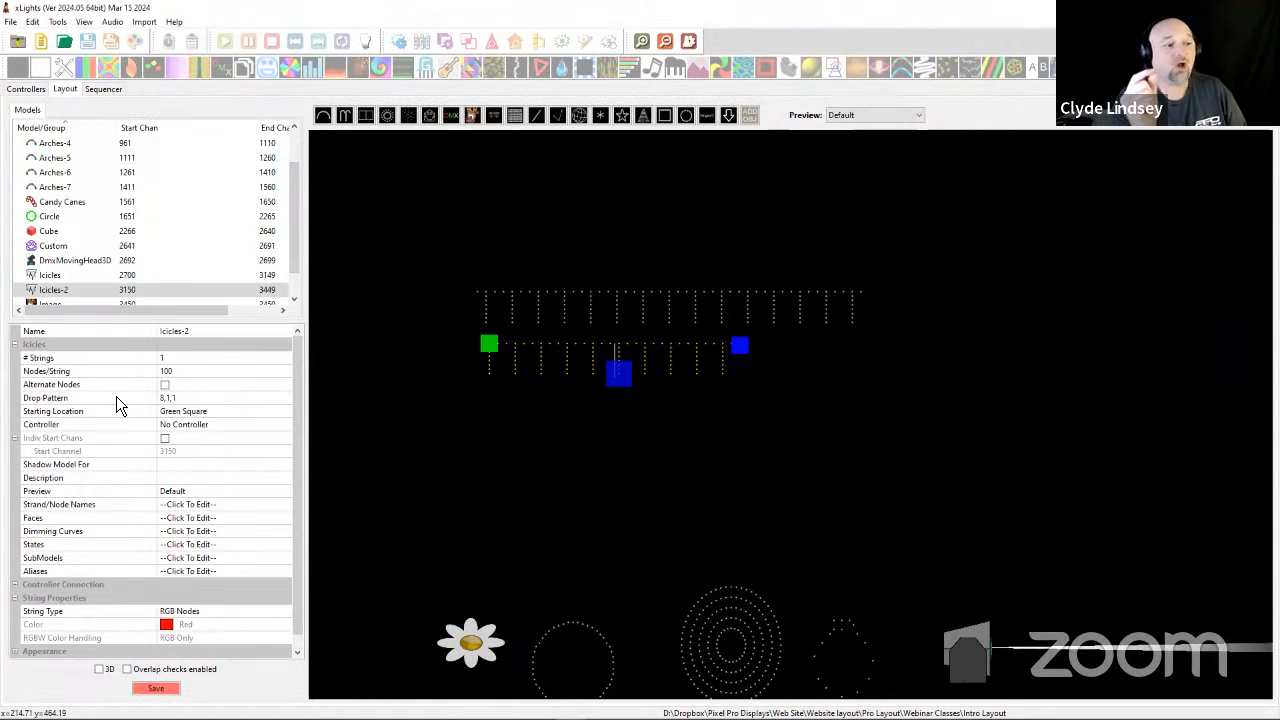
Enable Alternate Nodes on the second icicles model and check the node order in an enlarged wiring view.
{"action": "left_click", "coordinate": [165, 385]}
{"action": "right_click", "coordinate": [694, 356]}
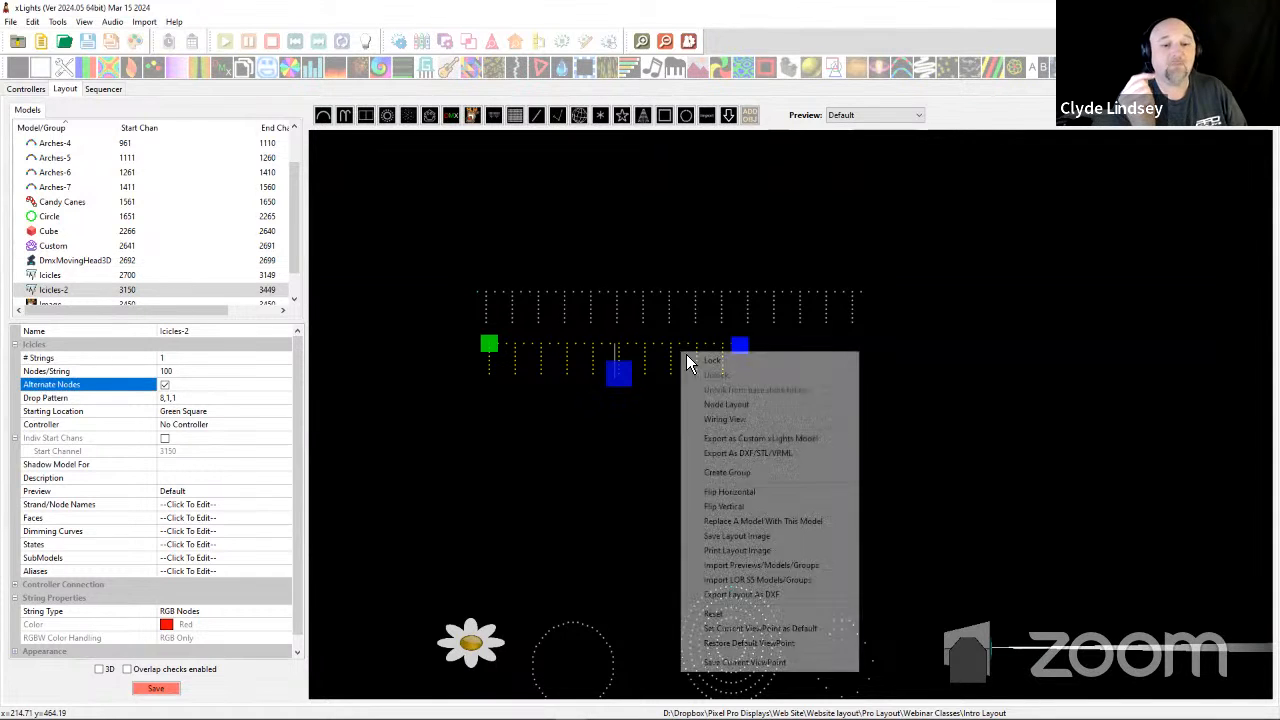
{"action": "left_click", "coordinate": [720, 419]}
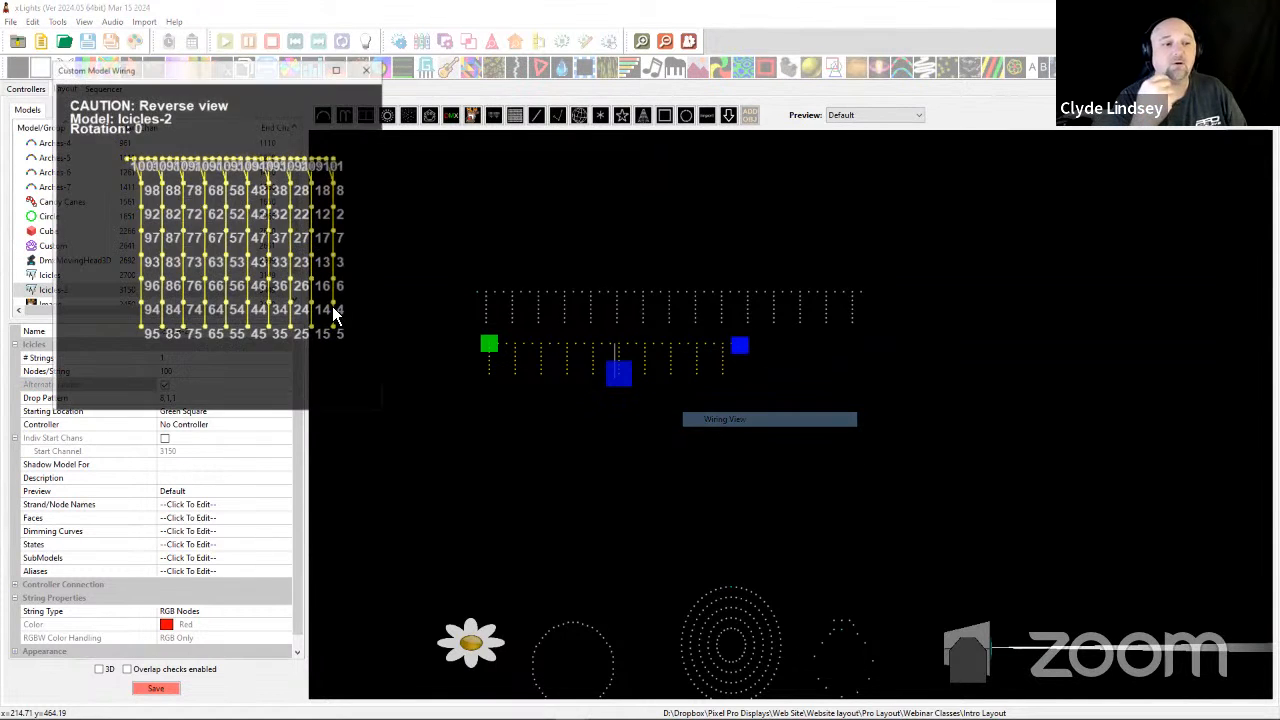
{"action": "left_click_drag", "start_coordinate": [380, 413], "coordinate": [1097, 452]}
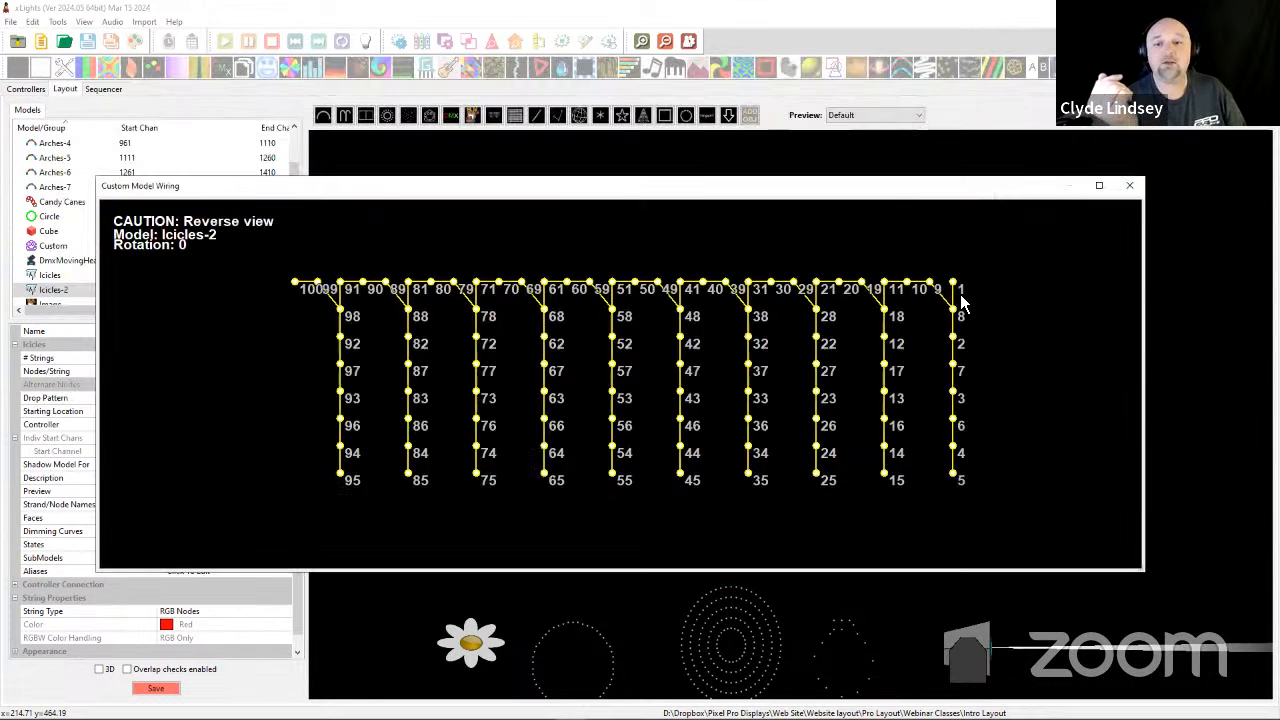
{"action": "scroll", "coordinate": [970, 310], "scroll_direction": "up", "scroll_amount": 3}
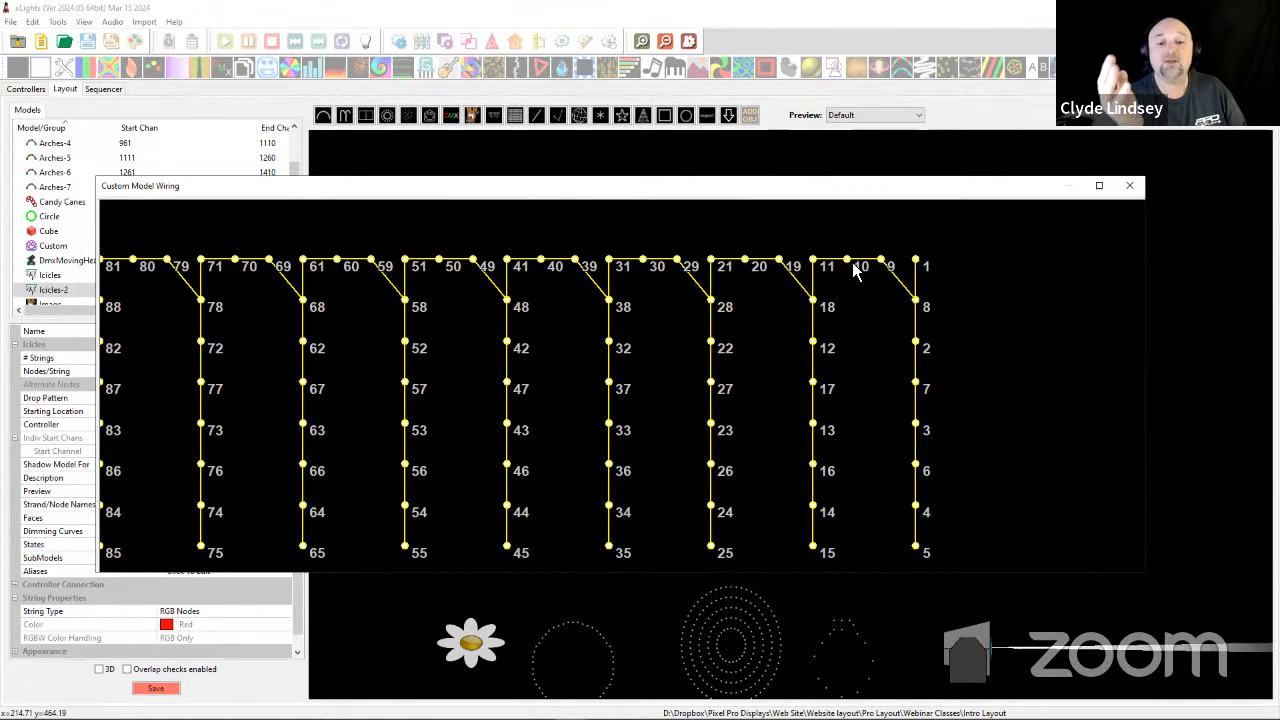
{"action": "left_click", "coordinate": [1133, 190]}
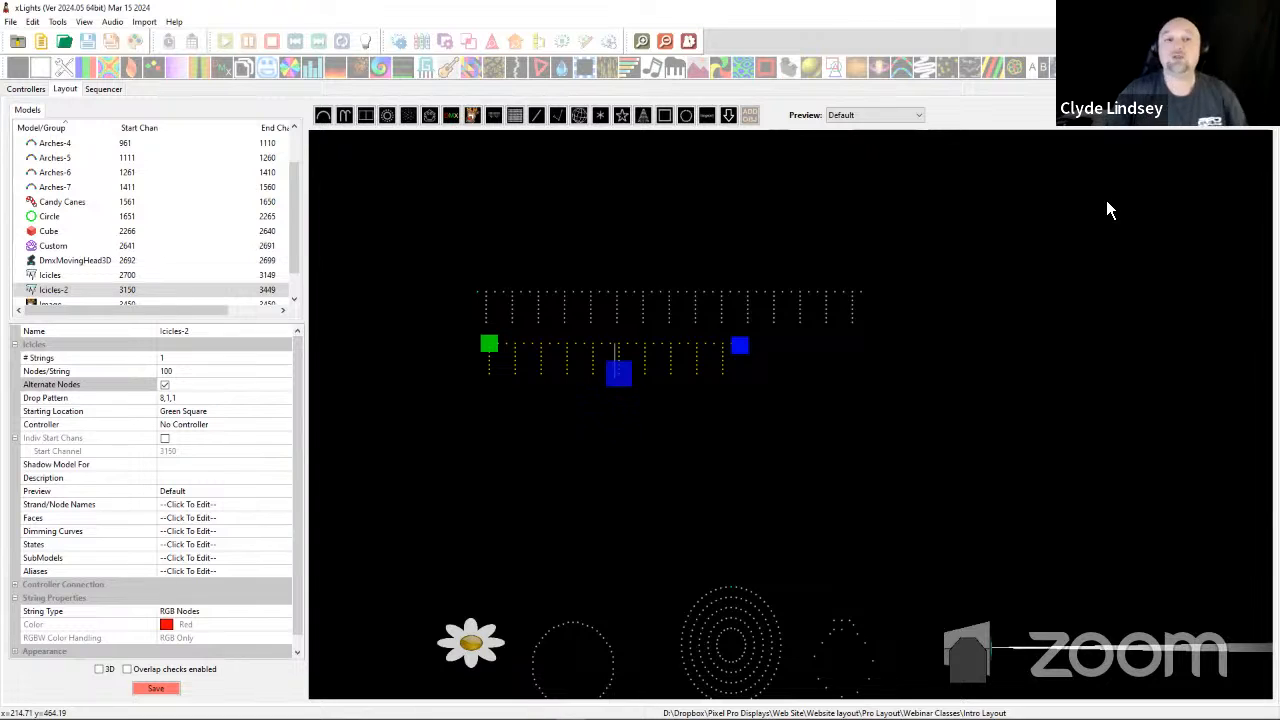
Move both icicles models down to sit just above the row of props.
{"action": "left_click_drag", "start_coordinate": [576, 366], "coordinate": [612, 571]}
{"action": "left_click_drag", "start_coordinate": [644, 328], "coordinate": [616, 526]}
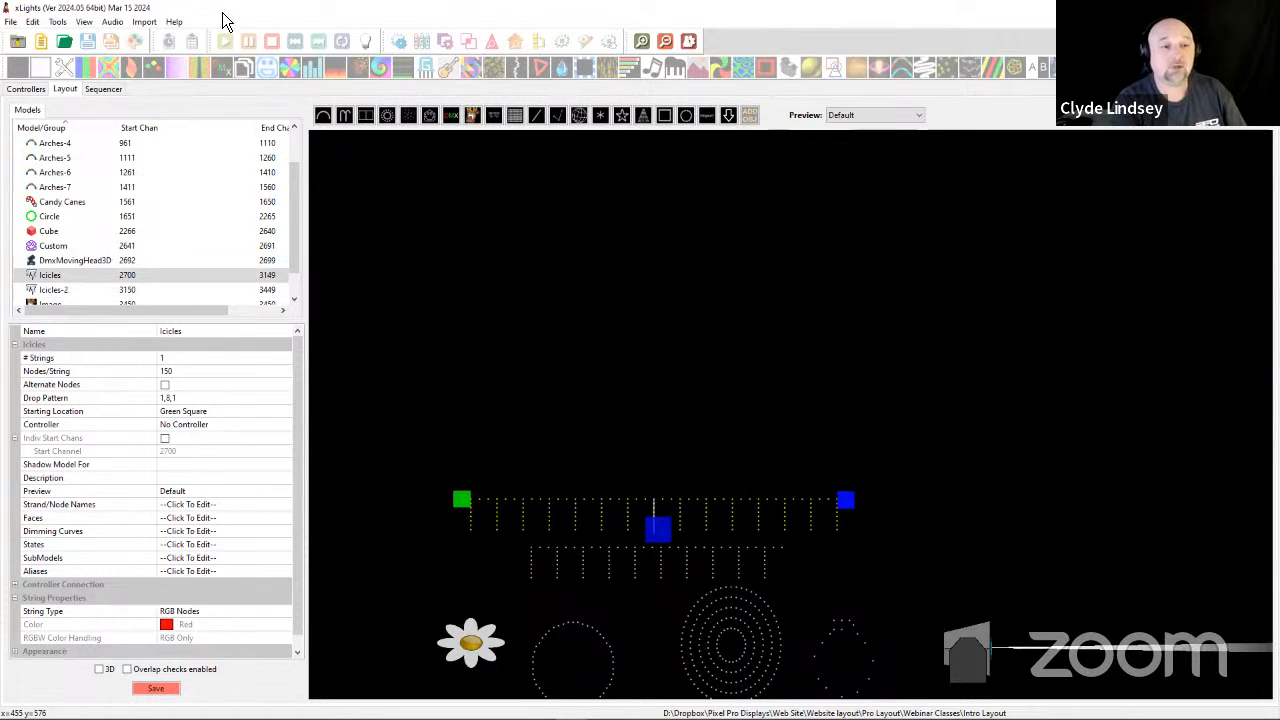
Draw a wide Matrix model above the icicles and a tall Tree model beside it.
{"action": "left_click", "coordinate": [515, 116]}
{"action": "left_click_drag", "start_coordinate": [398, 236], "coordinate": [777, 371]}
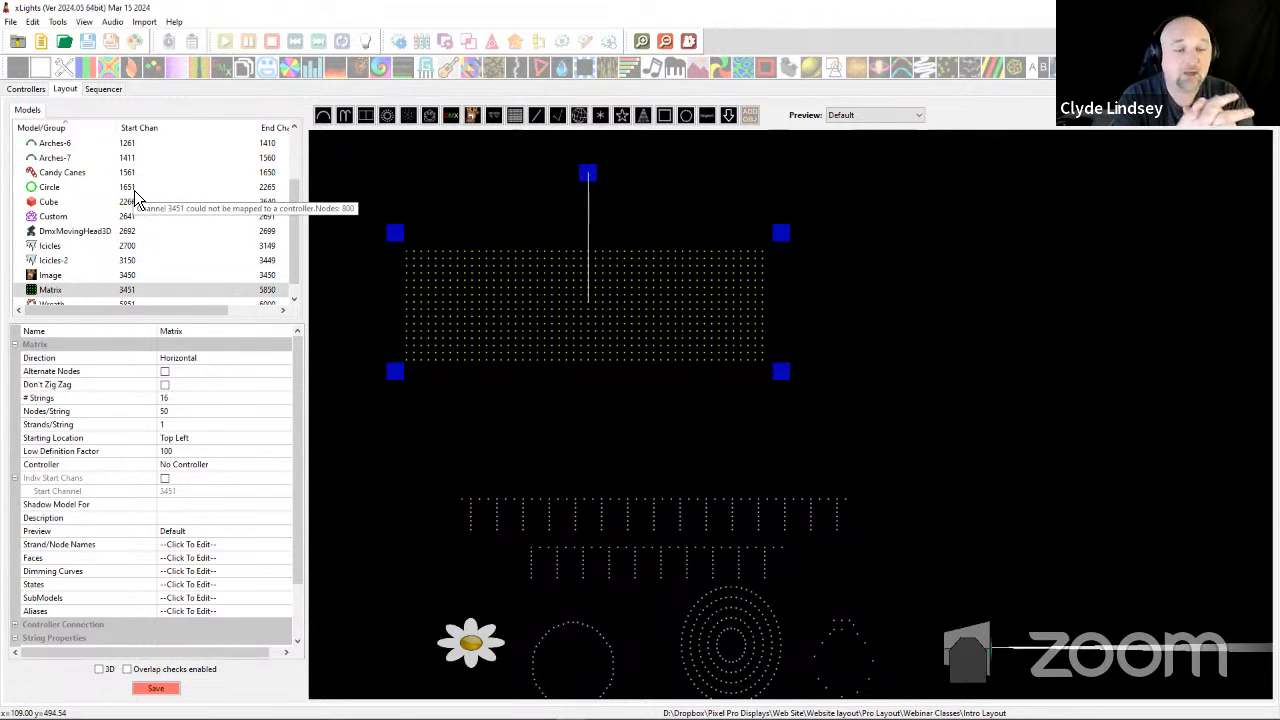
{"action": "left_click", "coordinate": [646, 115]}
{"action": "left_click_drag", "start_coordinate": [796, 152], "coordinate": [1003, 386]}
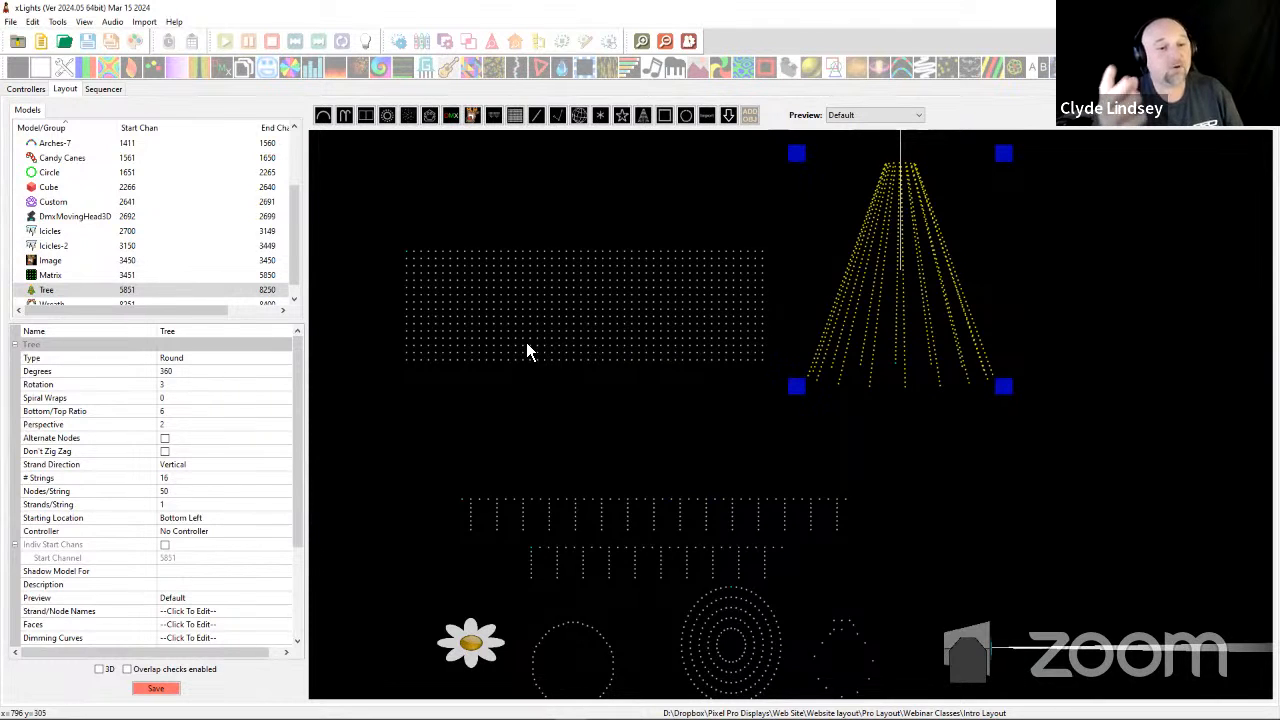
Try the matrix with Vertical direction, reshaping it and moving it away from the tree into a wide, short block.
{"action": "left_click", "coordinate": [470, 354]}
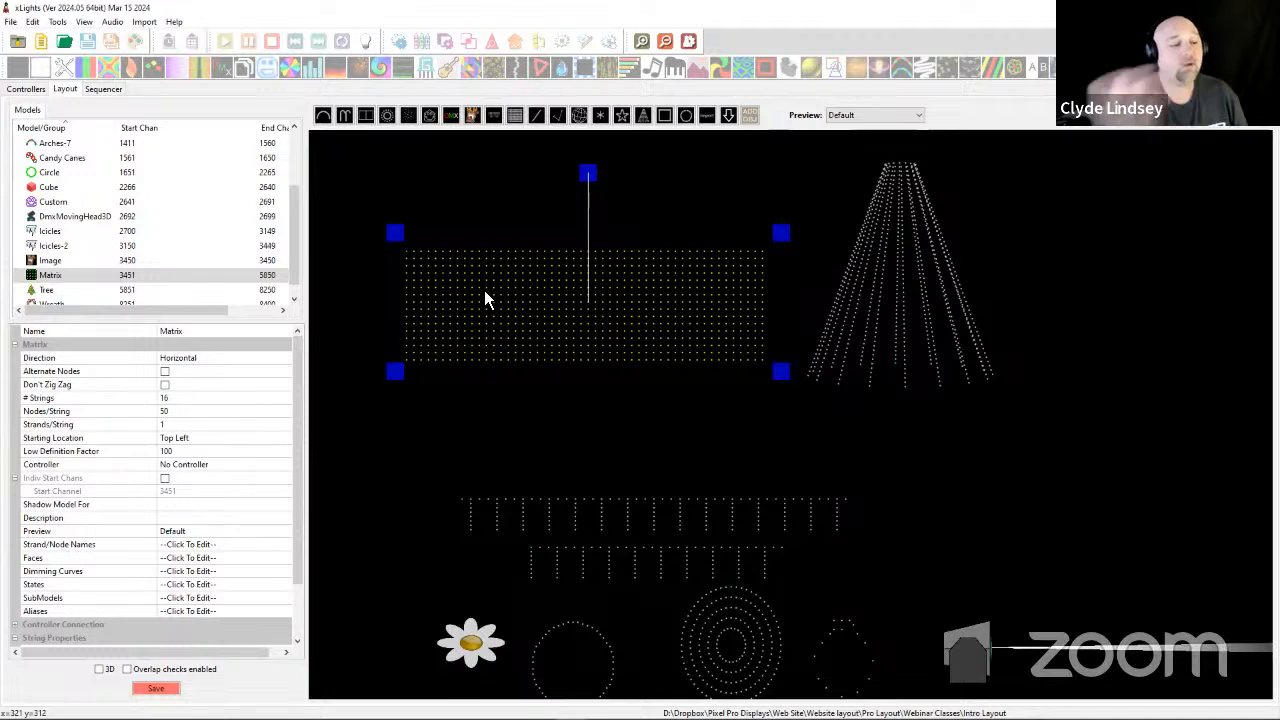
{"action": "left_click", "coordinate": [222, 358]}
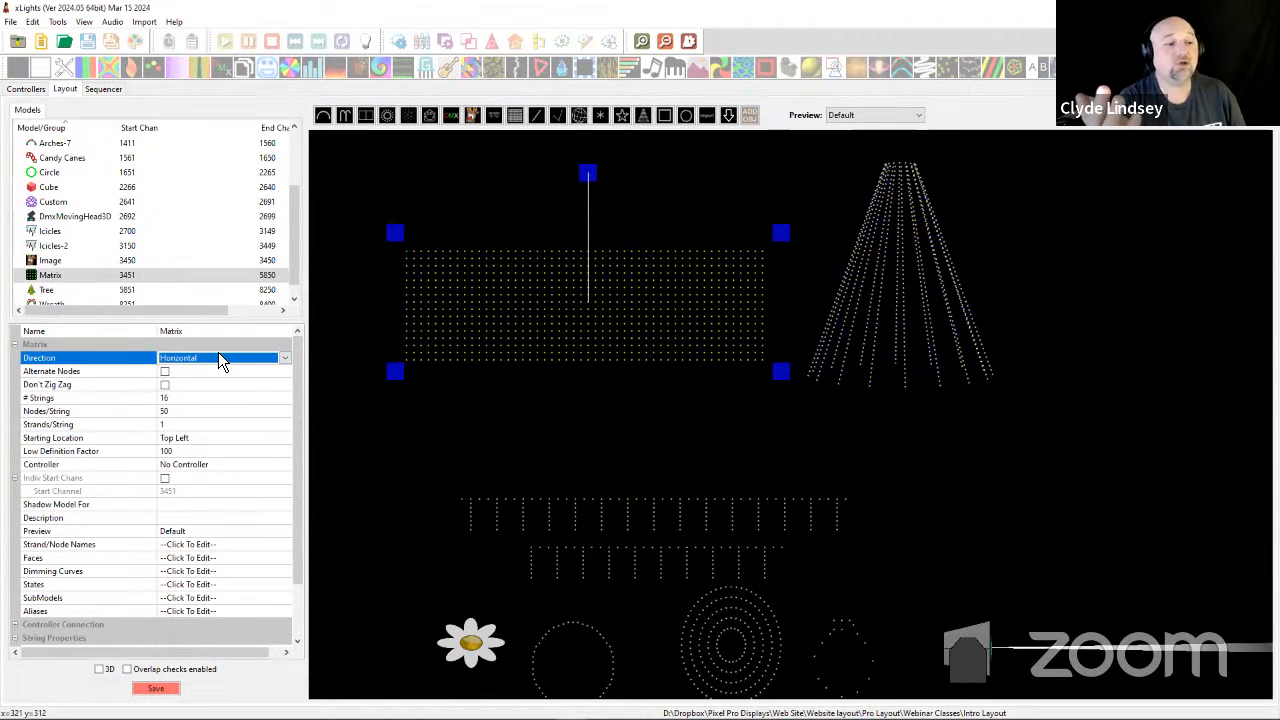
{"action": "left_click", "coordinate": [286, 362]}
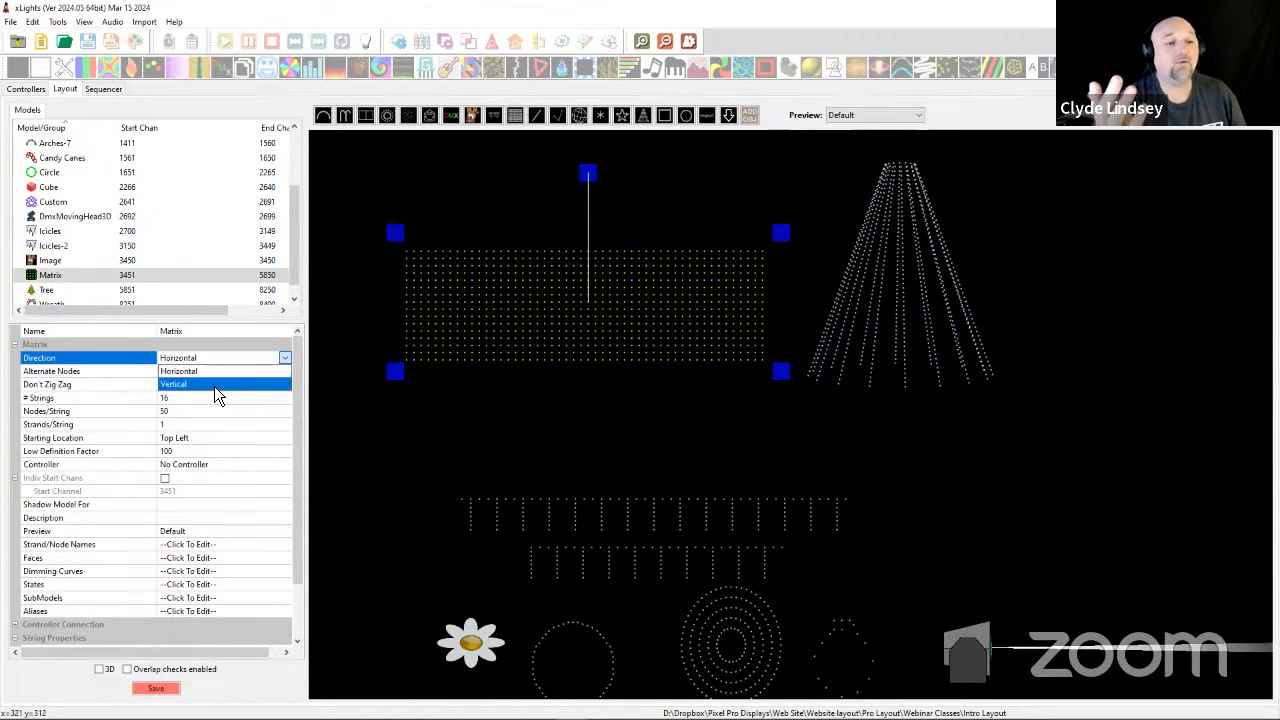
{"action": "left_click", "coordinate": [214, 386]}
{"action": "left_click_drag", "start_coordinate": [389, 250], "coordinate": [711, 189]}
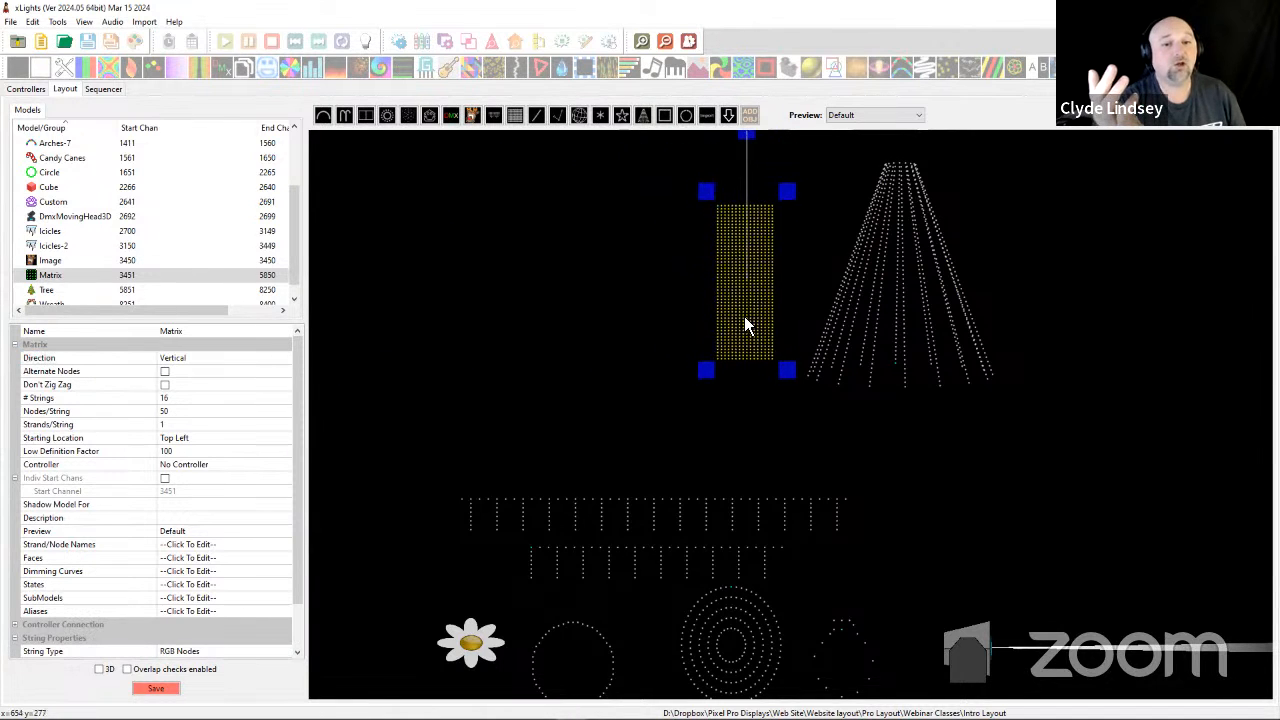
{"action": "left_click_drag", "start_coordinate": [748, 323], "coordinate": [560, 322]}
{"action": "left_click_drag", "start_coordinate": [531, 190], "coordinate": [329, 292]}
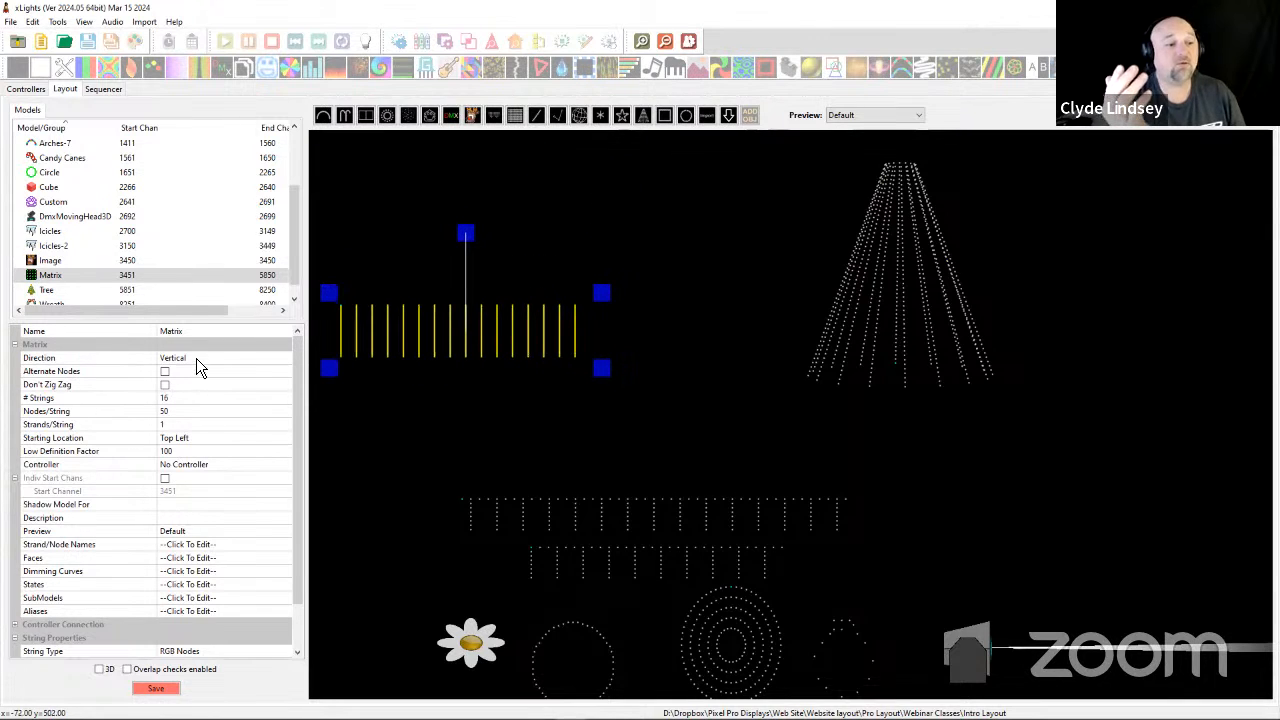
Set the matrix's direction back to Horizontal and move it up toward the tree.
{"action": "left_click", "coordinate": [196, 359]}
{"action": "left_click", "coordinate": [196, 360]}
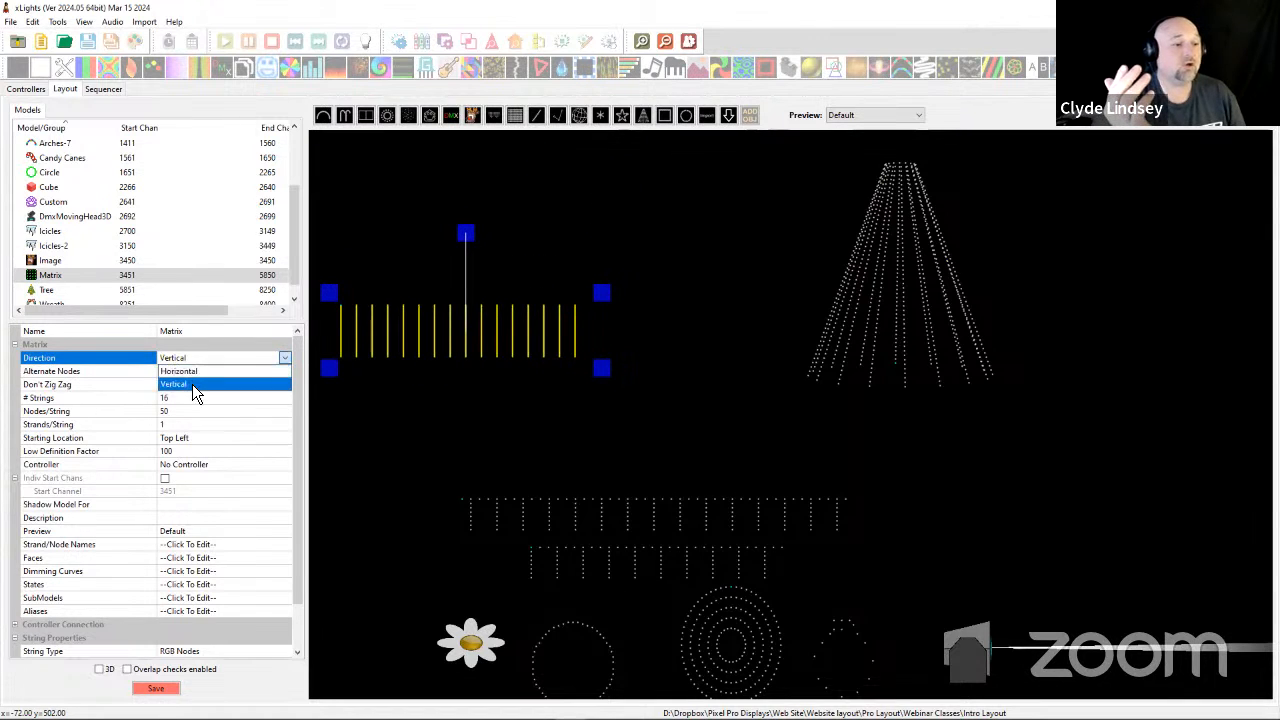
{"action": "left_click", "coordinate": [193, 372]}
{"action": "left_click_drag", "start_coordinate": [451, 337], "coordinate": [556, 269]}
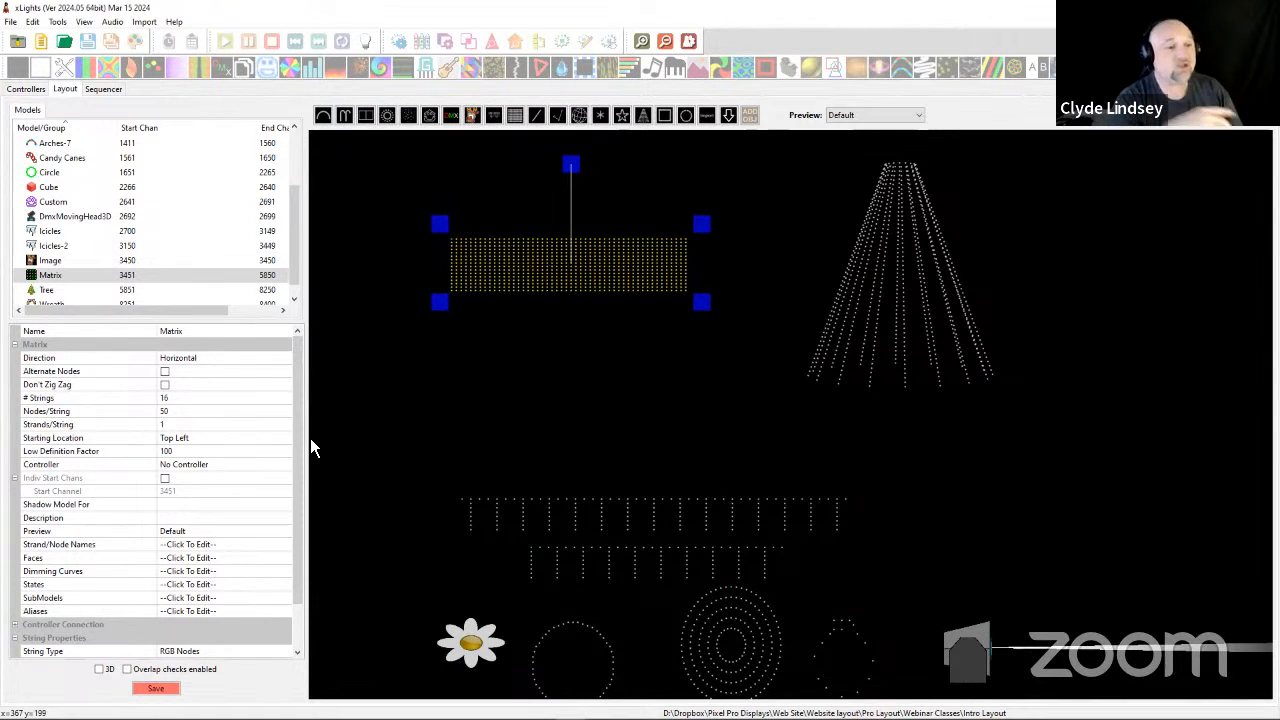
{"action": "left_click", "coordinate": [182, 402]}
{"action": "left_click", "coordinate": [183, 409]}
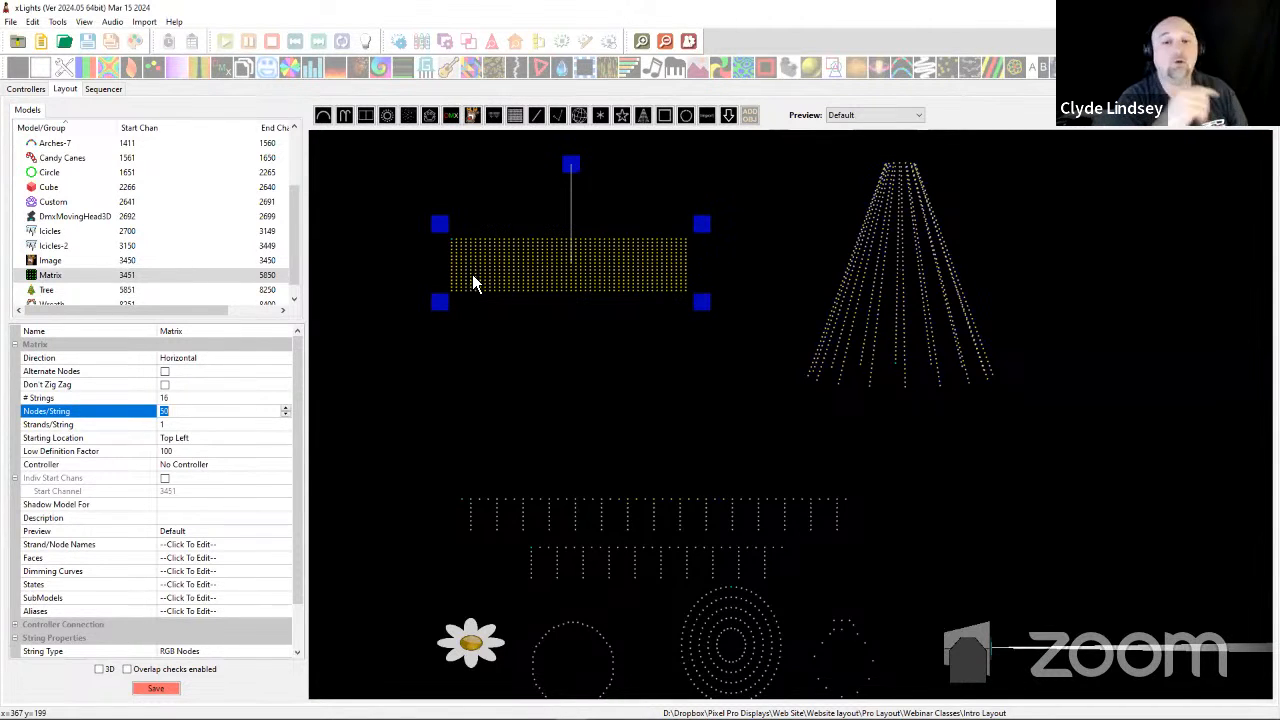
Change the tree's type to Flat and move it slightly closer to the matrix.
{"action": "left_click_drag", "start_coordinate": [868, 304], "coordinate": [822, 298]}
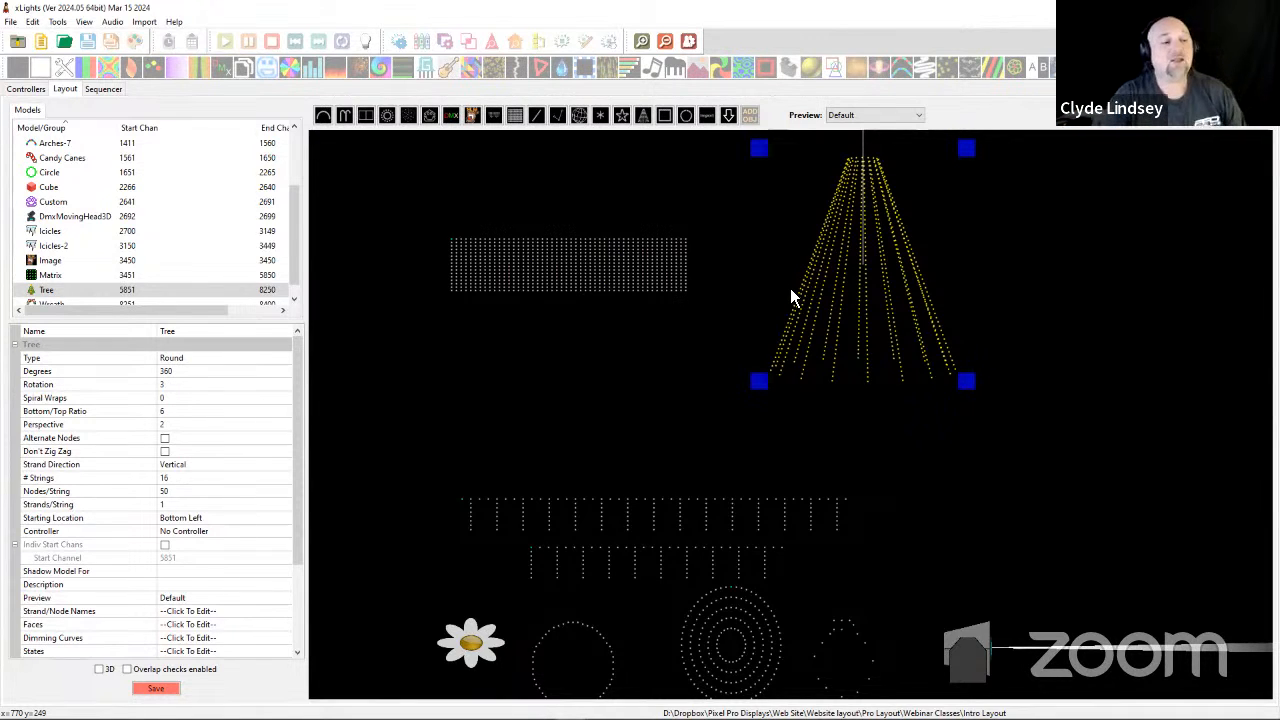
{"action": "left_click", "coordinate": [198, 357]}
{"action": "left_click", "coordinate": [202, 362]}
{"action": "left_click", "coordinate": [196, 386]}
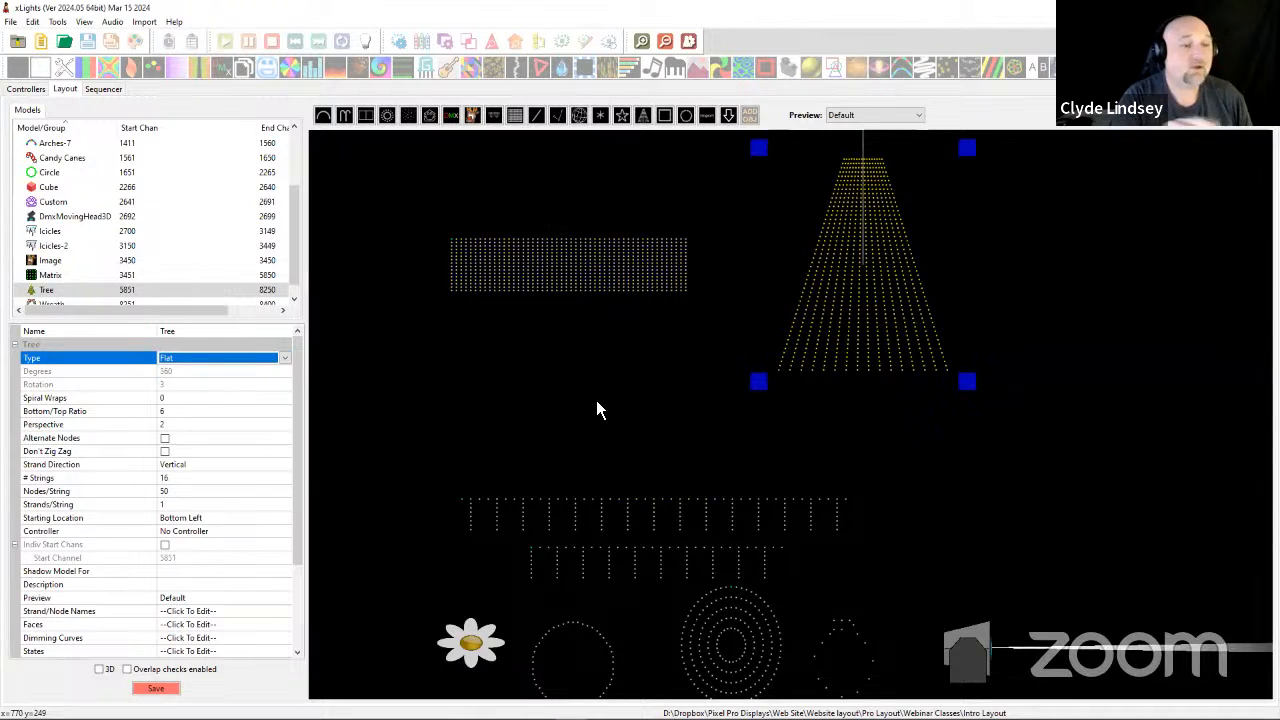
{"action": "left_click", "coordinate": [822, 326]}
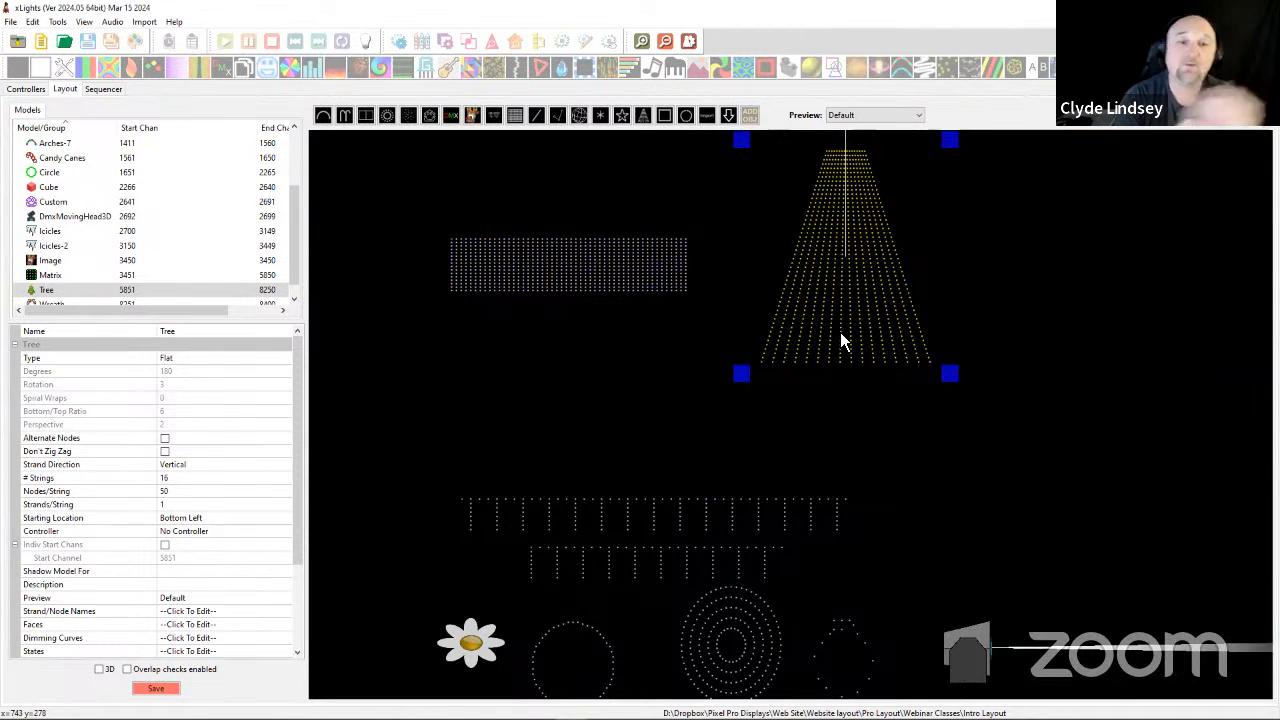
Make the matrix taller and slightly narrower, and reposition it level with the lower part of the tree.
{"action": "left_click", "coordinate": [650, 384]}
{"action": "left_click", "coordinate": [574, 282]}
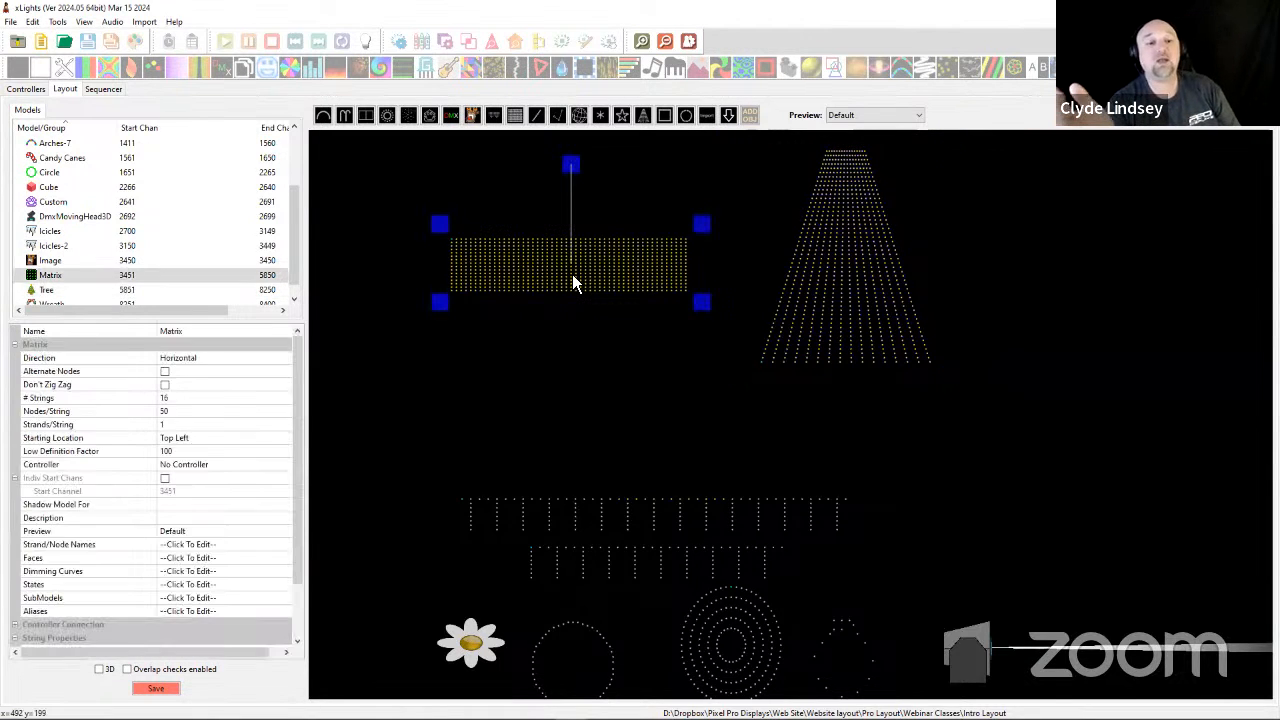
{"action": "left_click_drag", "start_coordinate": [703, 226], "coordinate": [685, 178]}
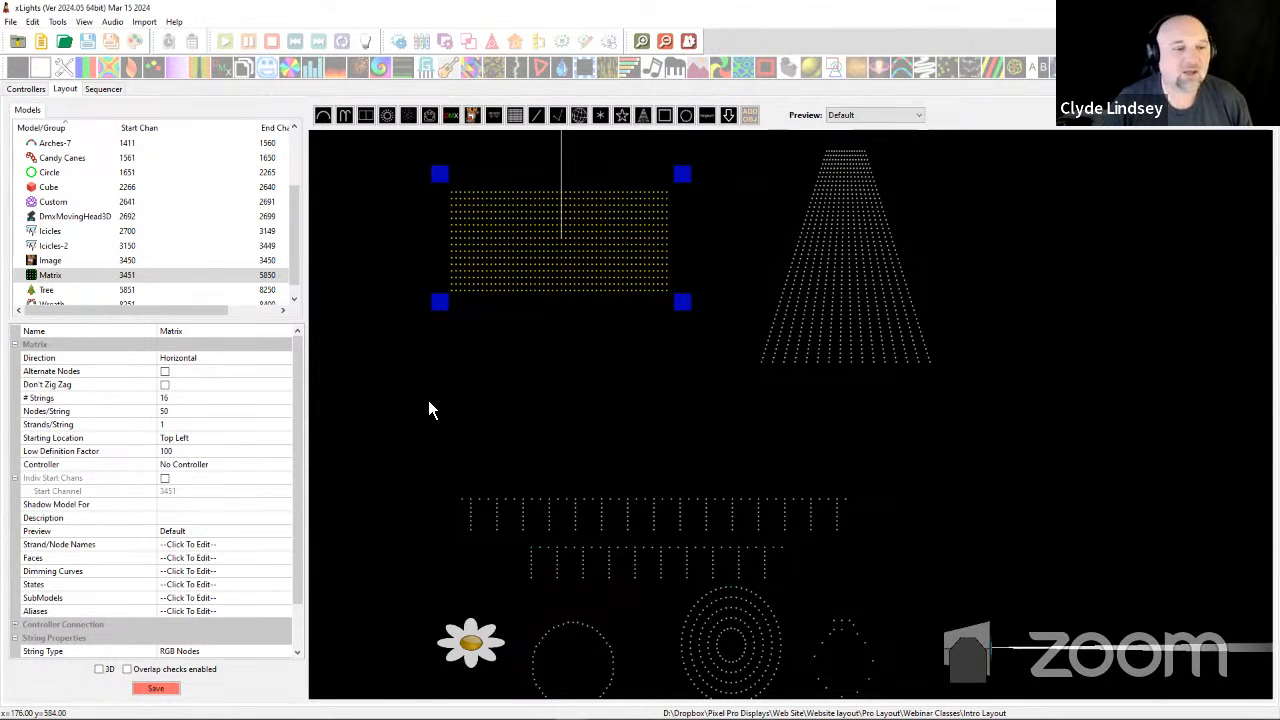
{"action": "left_click_drag", "start_coordinate": [512, 234], "coordinate": [506, 258]}
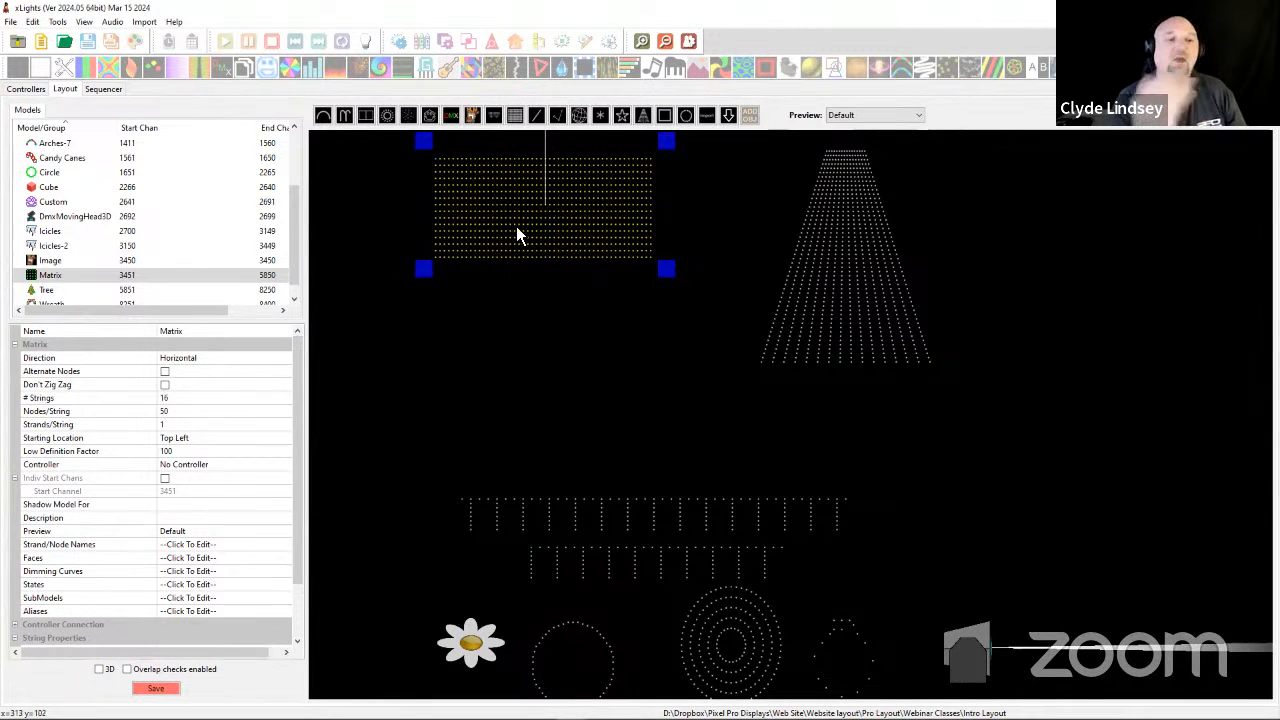
{"action": "left_click_drag", "start_coordinate": [448, 200], "coordinate": [480, 333]}
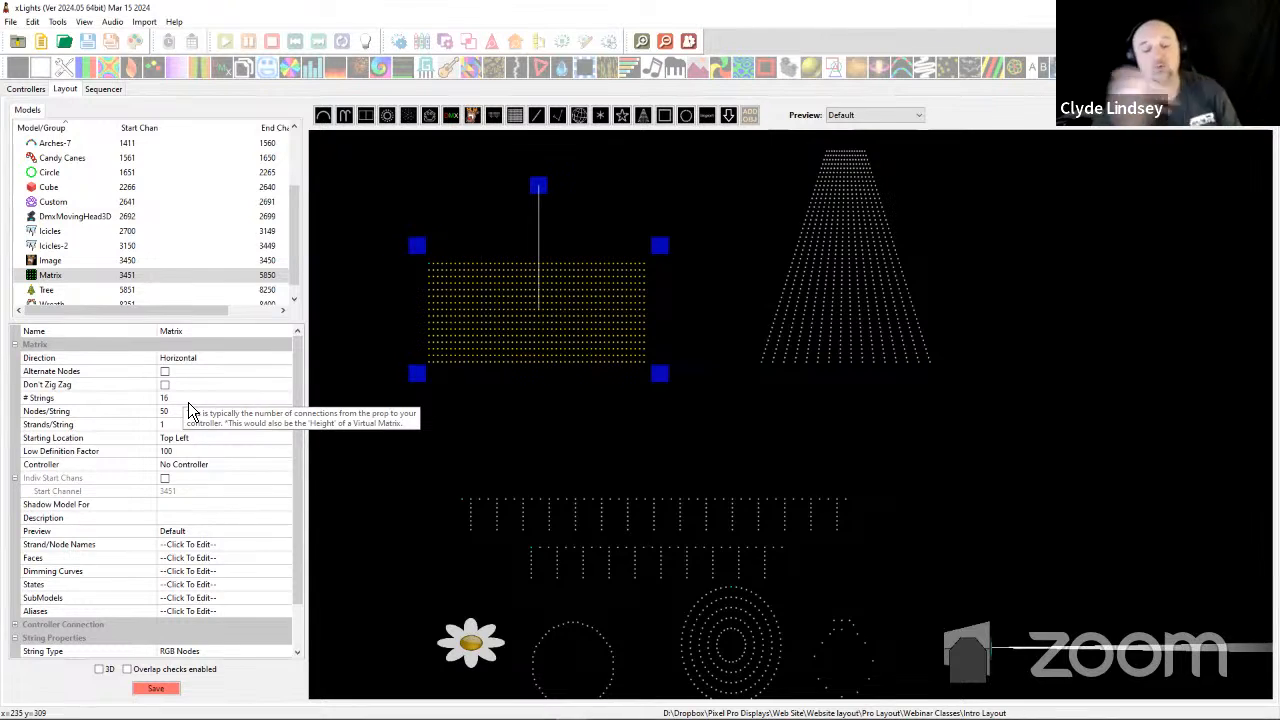
Move the flat tree down beside the icicles and place the matrix directly above the upper icicles row.
{"action": "left_click", "coordinate": [876, 314]}
{"action": "left_click_drag", "start_coordinate": [876, 314], "coordinate": [949, 546]}
{"action": "left_click_drag", "start_coordinate": [440, 340], "coordinate": [453, 347]}
{"action": "left_click_drag", "start_coordinate": [594, 384], "coordinate": [711, 474]}
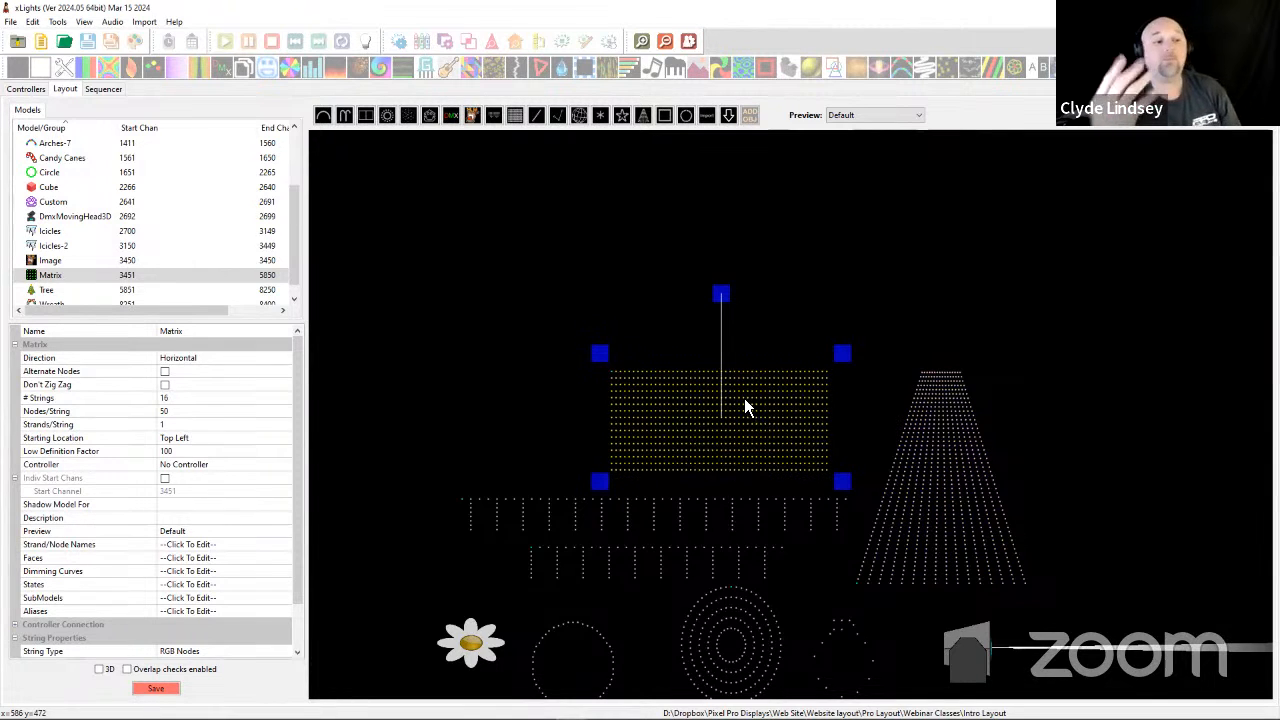
Draw a single line above the matrix, move it up well clear of the matrix and extend it at both ends.
{"action": "left_click", "coordinate": [512, 186]}
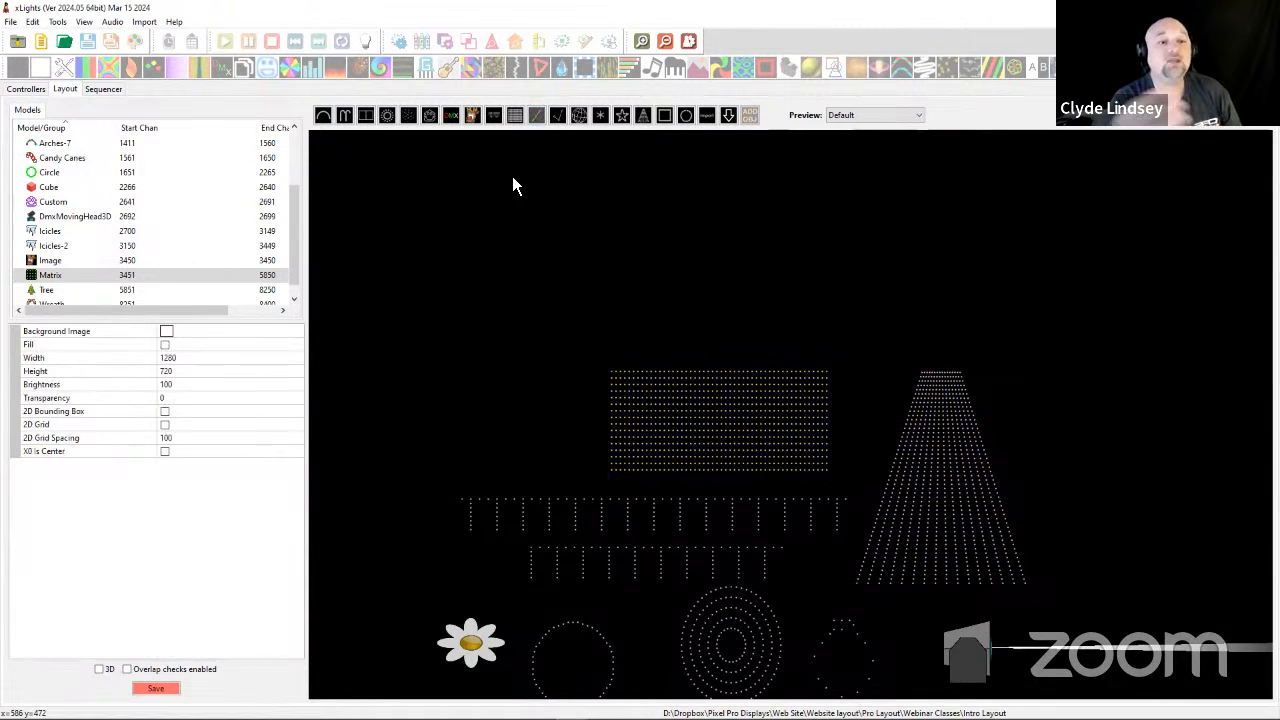
{"action": "left_click_drag", "start_coordinate": [398, 354], "coordinate": [739, 357]}
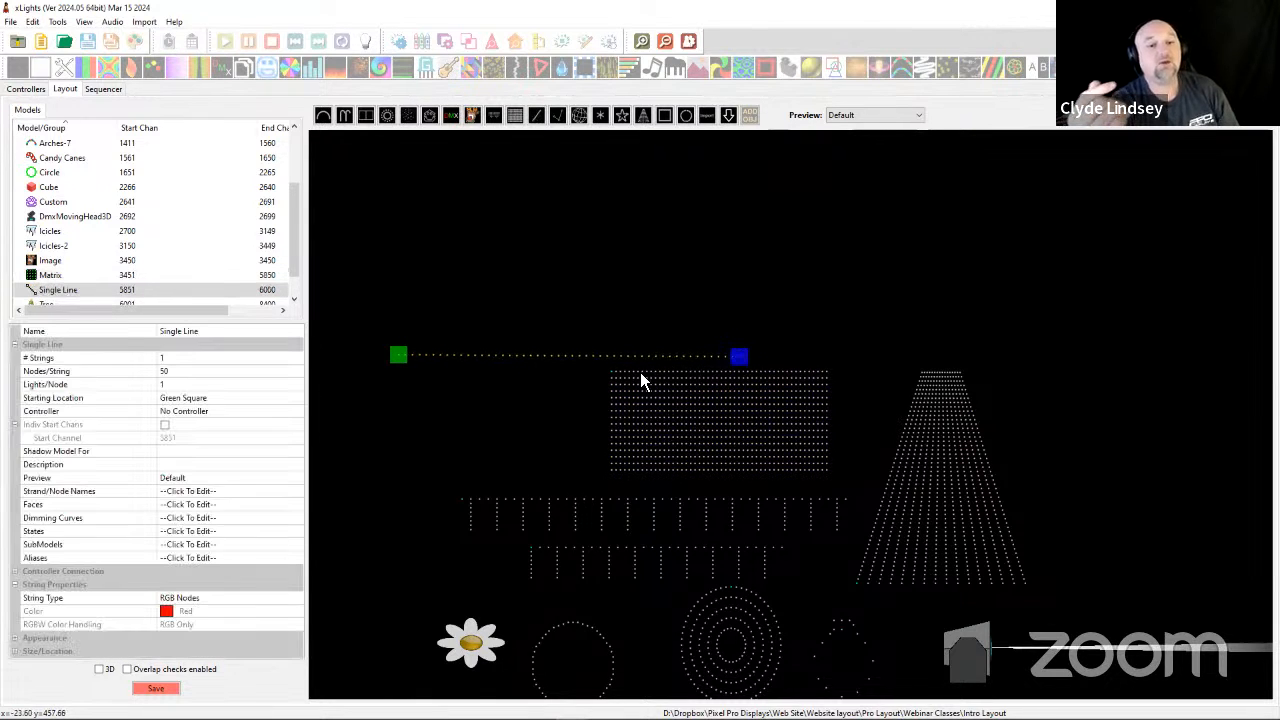
{"action": "left_click_drag", "start_coordinate": [608, 364], "coordinate": [624, 158]}
{"action": "left_click_drag", "start_coordinate": [770, 158], "coordinate": [846, 162]}
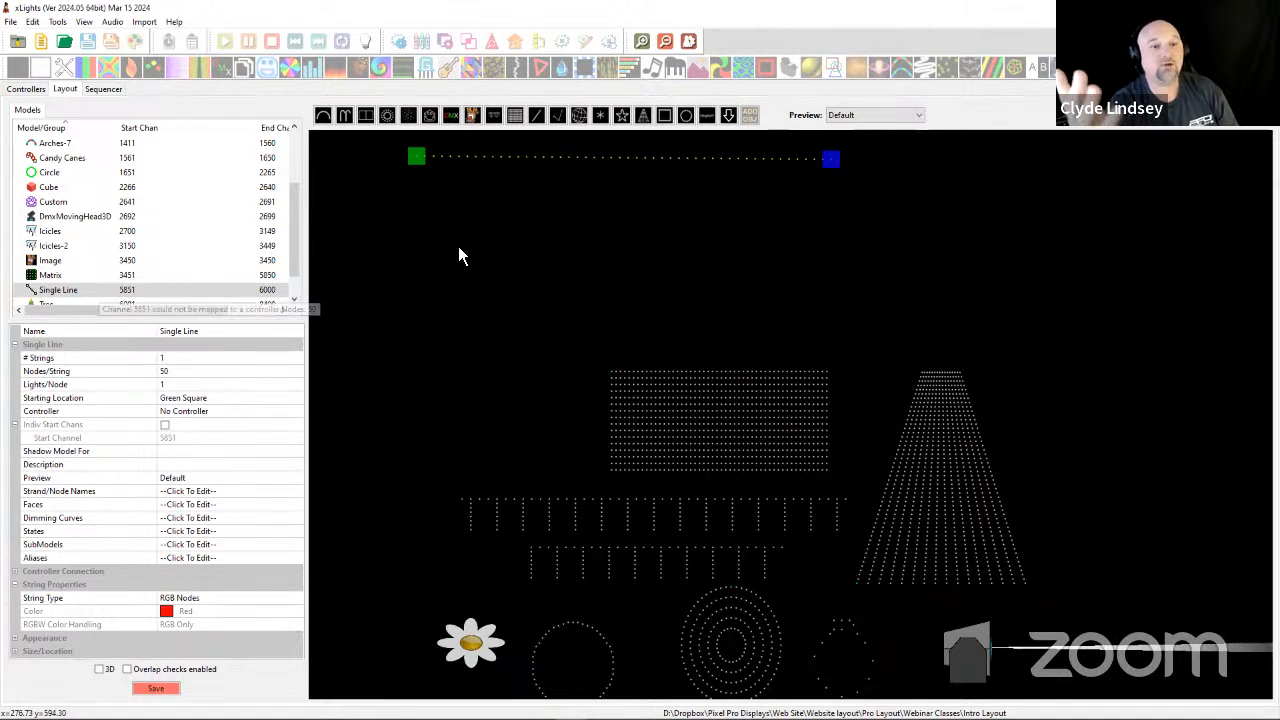
{"action": "left_click_drag", "start_coordinate": [418, 157], "coordinate": [396, 160]}
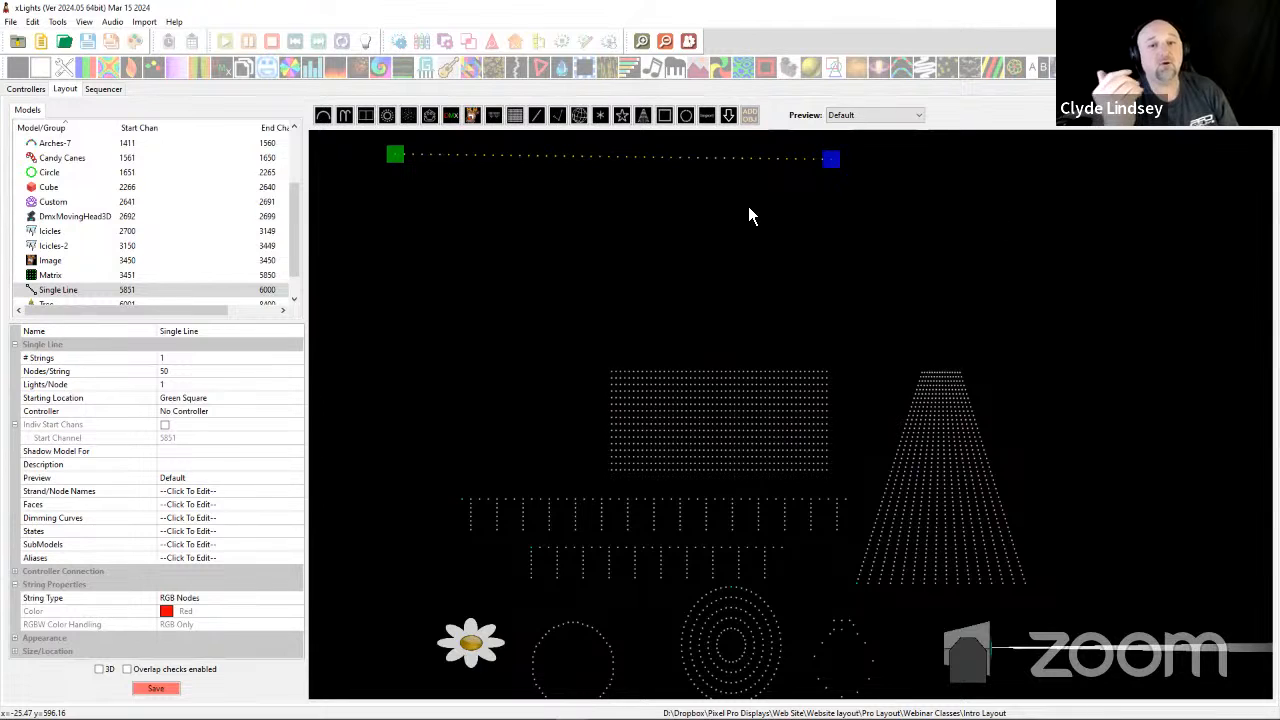
Reposition the single line's endpoints so it stands vertically with the green square at the bottom, and move it away from the matrix.
{"action": "left_click_drag", "start_coordinate": [397, 157], "coordinate": [418, 277]}
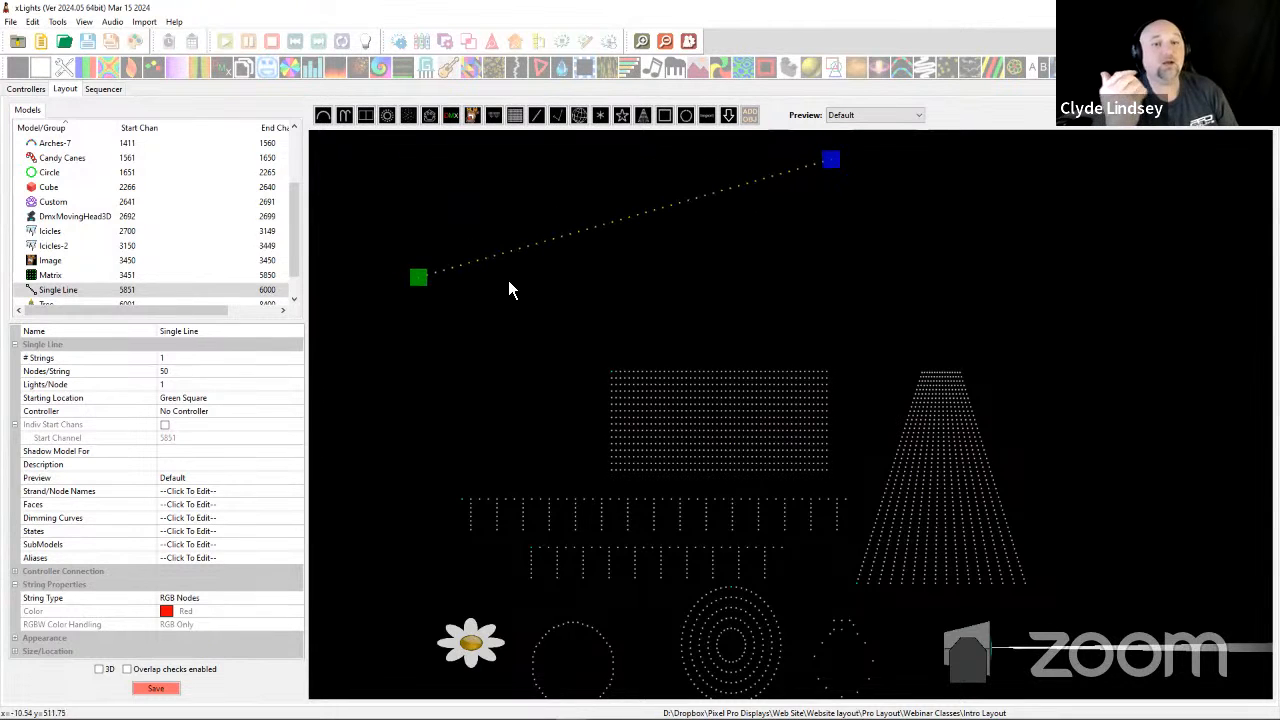
{"action": "left_click_drag", "start_coordinate": [835, 162], "coordinate": [610, 167]}
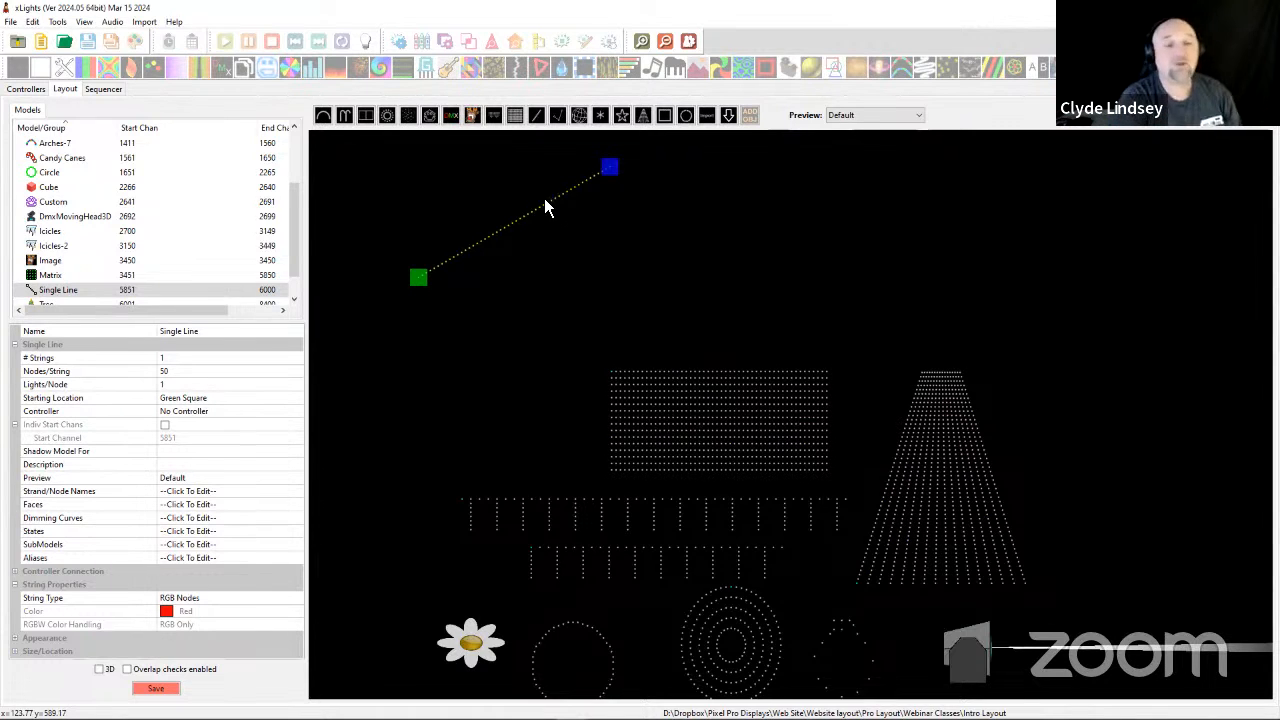
{"action": "left_click_drag", "start_coordinate": [420, 277], "coordinate": [609, 296]}
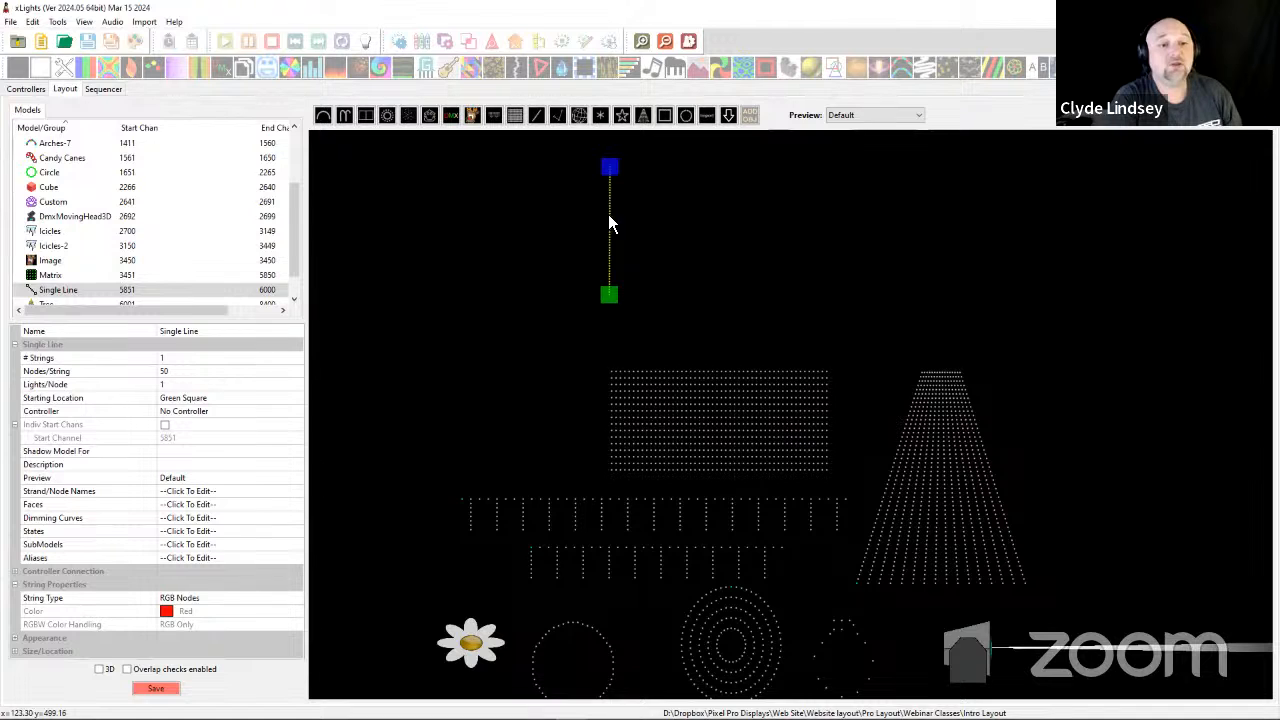
{"action": "left_click_drag", "start_coordinate": [614, 212], "coordinate": [450, 192]}
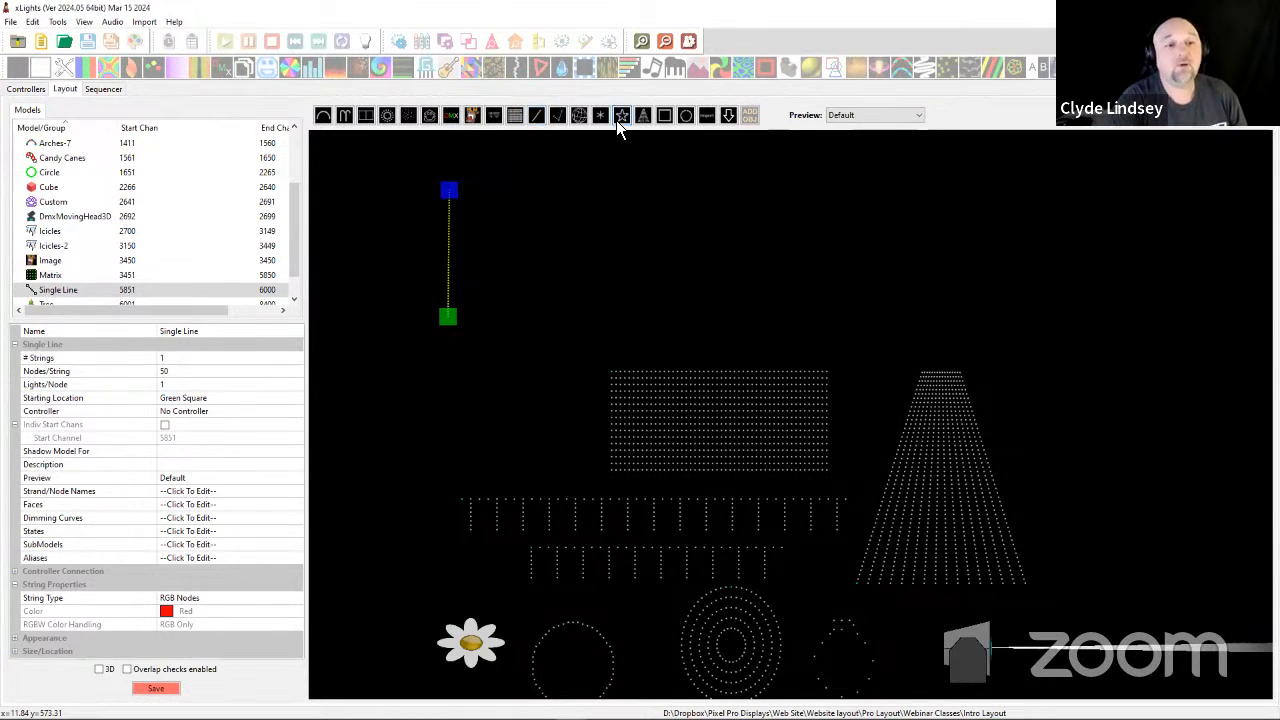
Move the upper icicles row to start at the top of the vertical line and shorten its length.
{"action": "left_click_drag", "start_coordinate": [500, 520], "coordinate": [490, 207]}
{"action": "left_click_drag", "start_coordinate": [837, 187], "coordinate": [632, 188]}
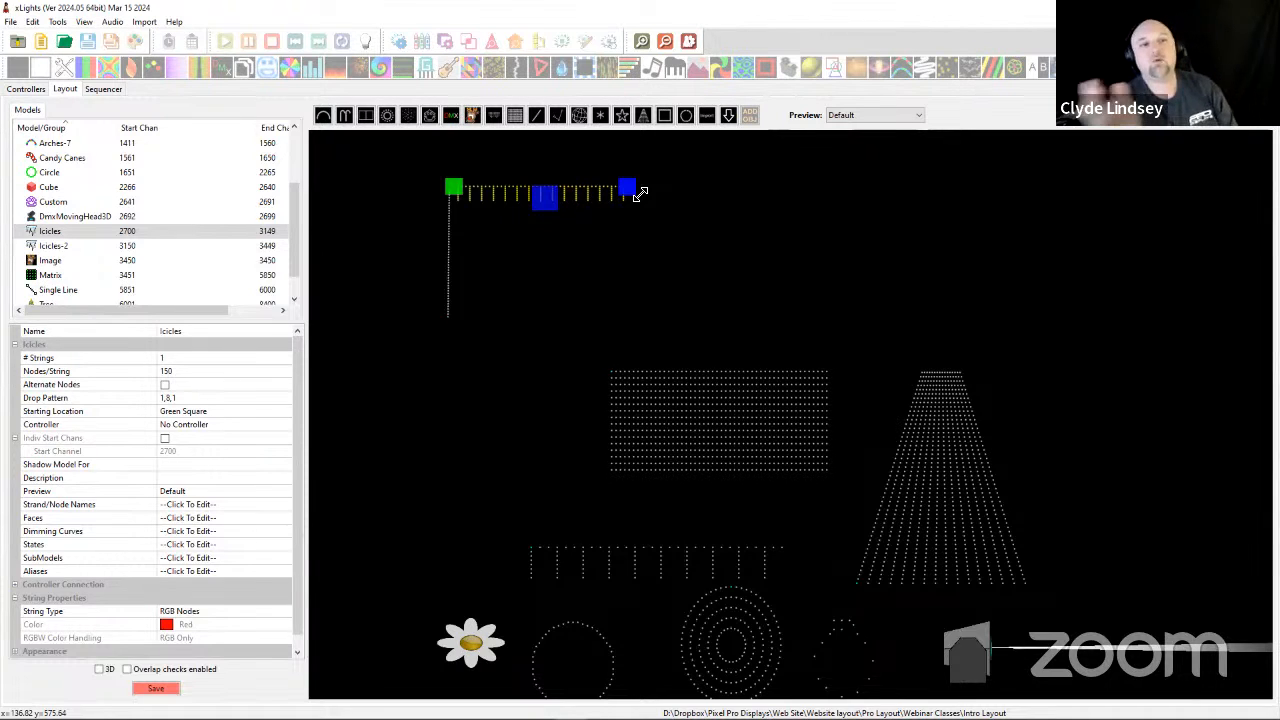
{"action": "left_click", "coordinate": [600, 224]}
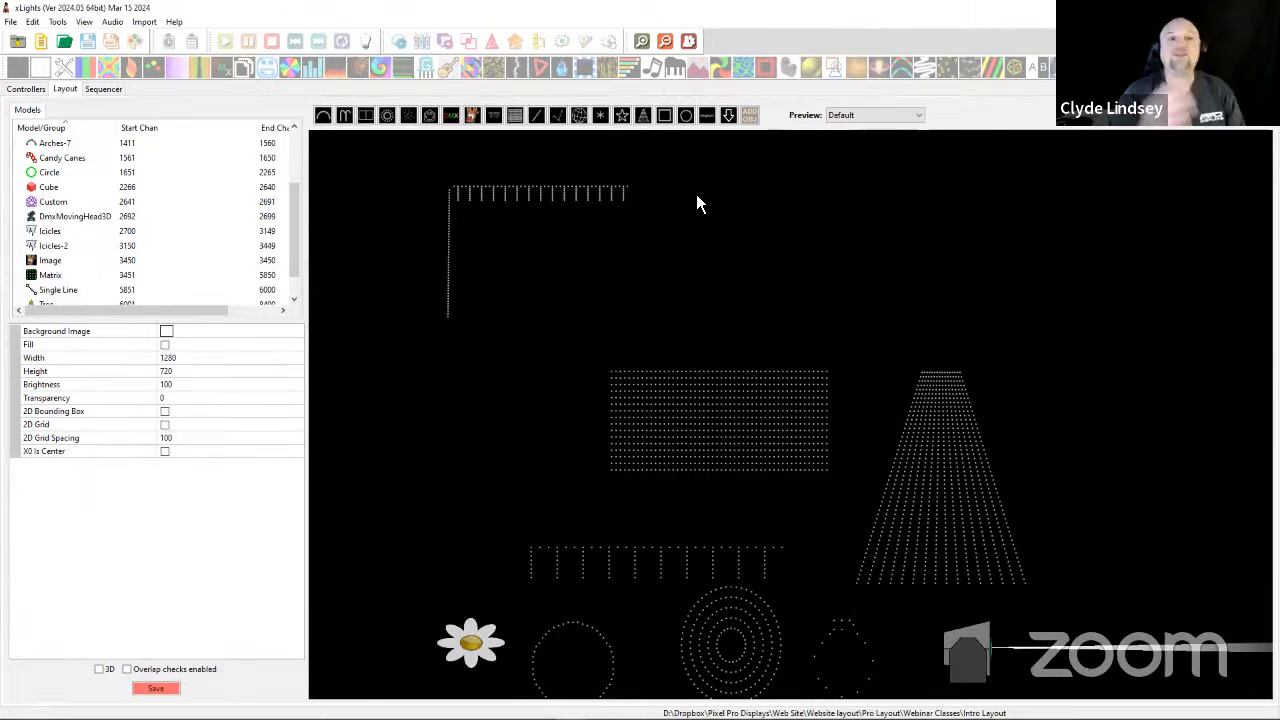
{"action": "left_click_drag", "start_coordinate": [376, 172], "coordinate": [607, 258]}
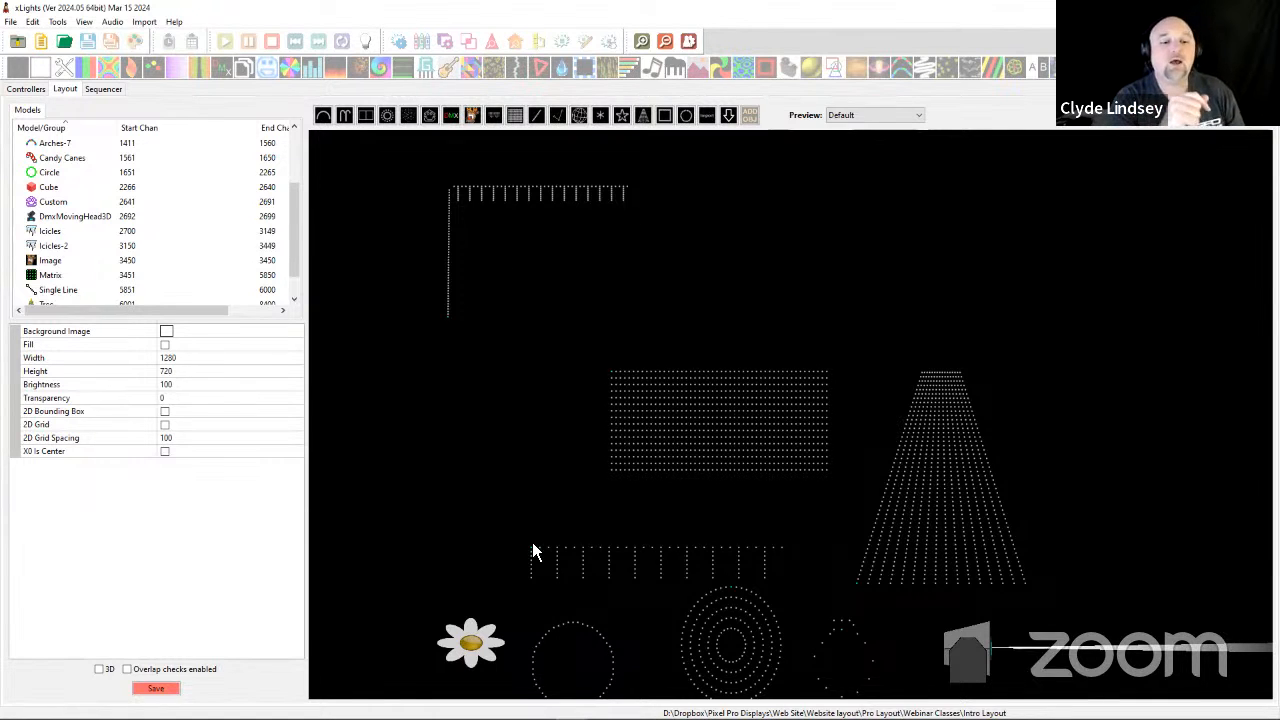
{"action": "left_click", "coordinate": [448, 260]}
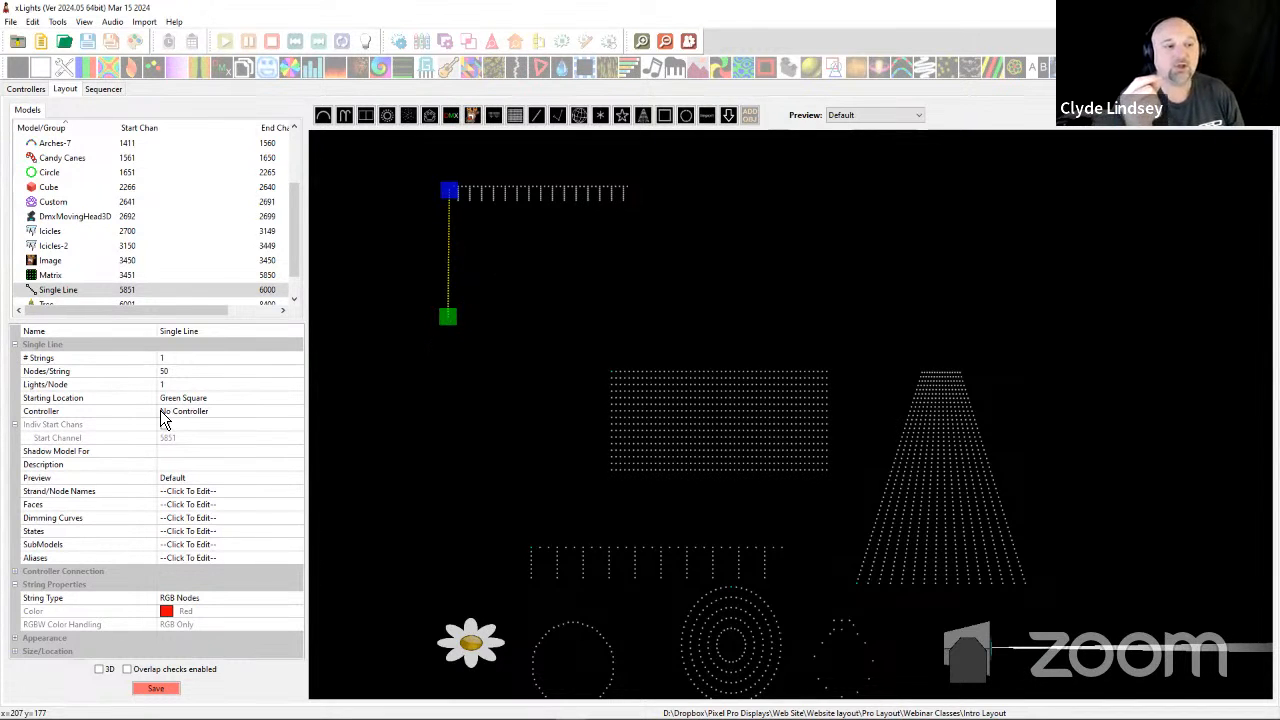
Add four more vertical single lines drawn upward, one at the far end of the shortened icicles and three spaced out beyond it.
{"action": "left_click", "coordinate": [536, 116]}
{"action": "left_click_drag", "start_coordinate": [628, 324], "coordinate": [630, 190]}
{"action": "left_click", "coordinate": [531, 116]}
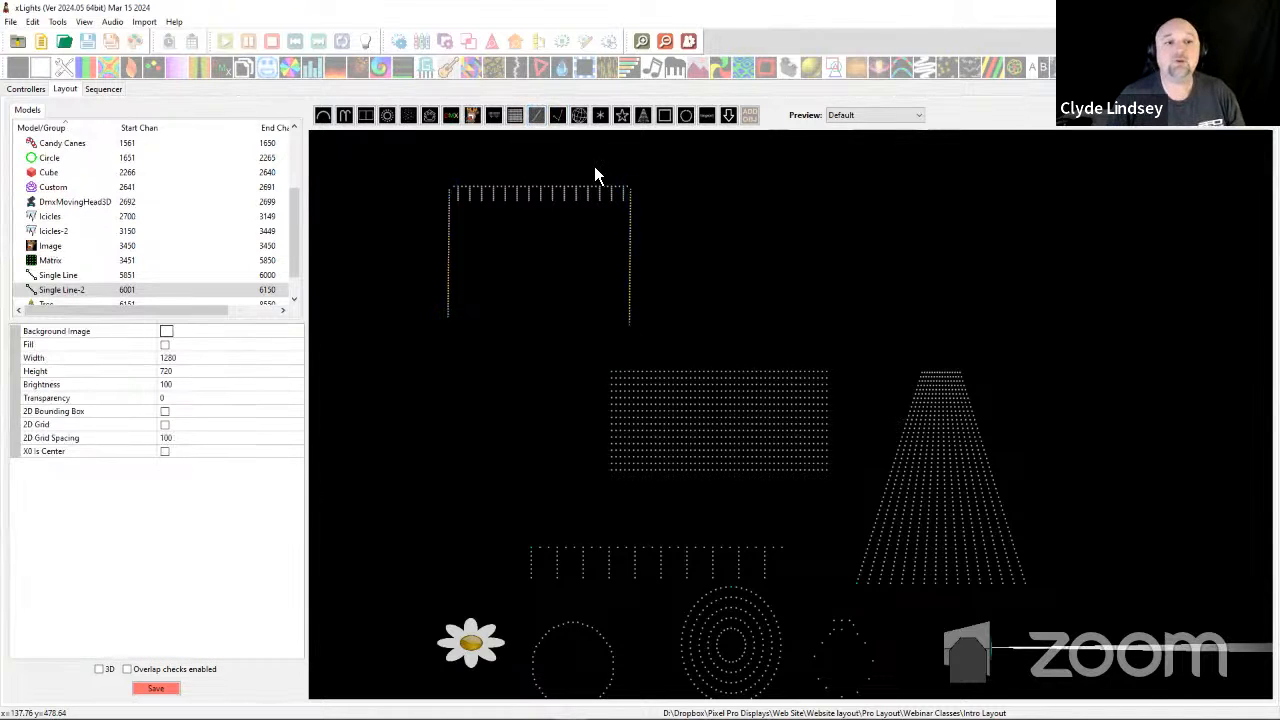
{"action": "left_click_drag", "start_coordinate": [712, 318], "coordinate": [716, 194]}
{"action": "left_click", "coordinate": [536, 116]}
{"action": "left_click_drag", "start_coordinate": [829, 323], "coordinate": [834, 176]}
{"action": "left_click_drag", "start_coordinate": [934, 327], "coordinate": [940, 179]}
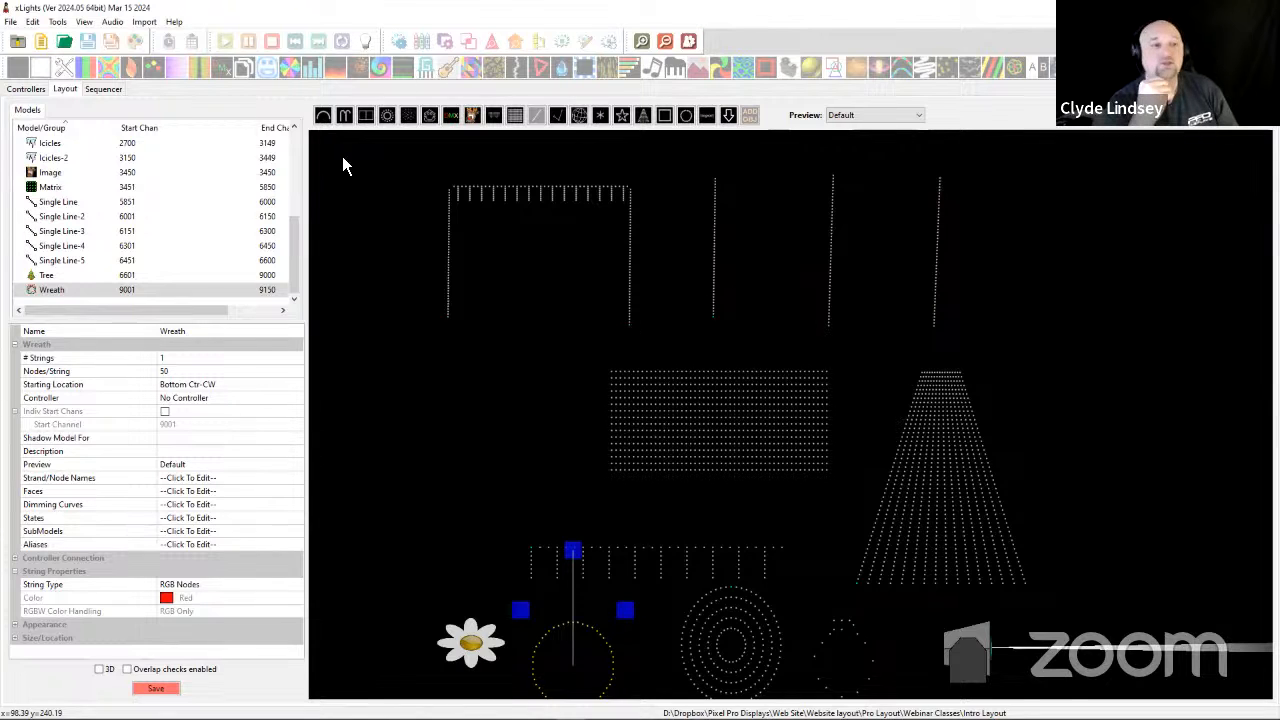
Move the three free-standing vertical lines close together beside the icicle frame.
{"action": "left_click", "coordinate": [680, 278]}
{"action": "left_click", "coordinate": [714, 275]}
{"action": "left_click_drag", "start_coordinate": [832, 300], "coordinate": [752, 278]}
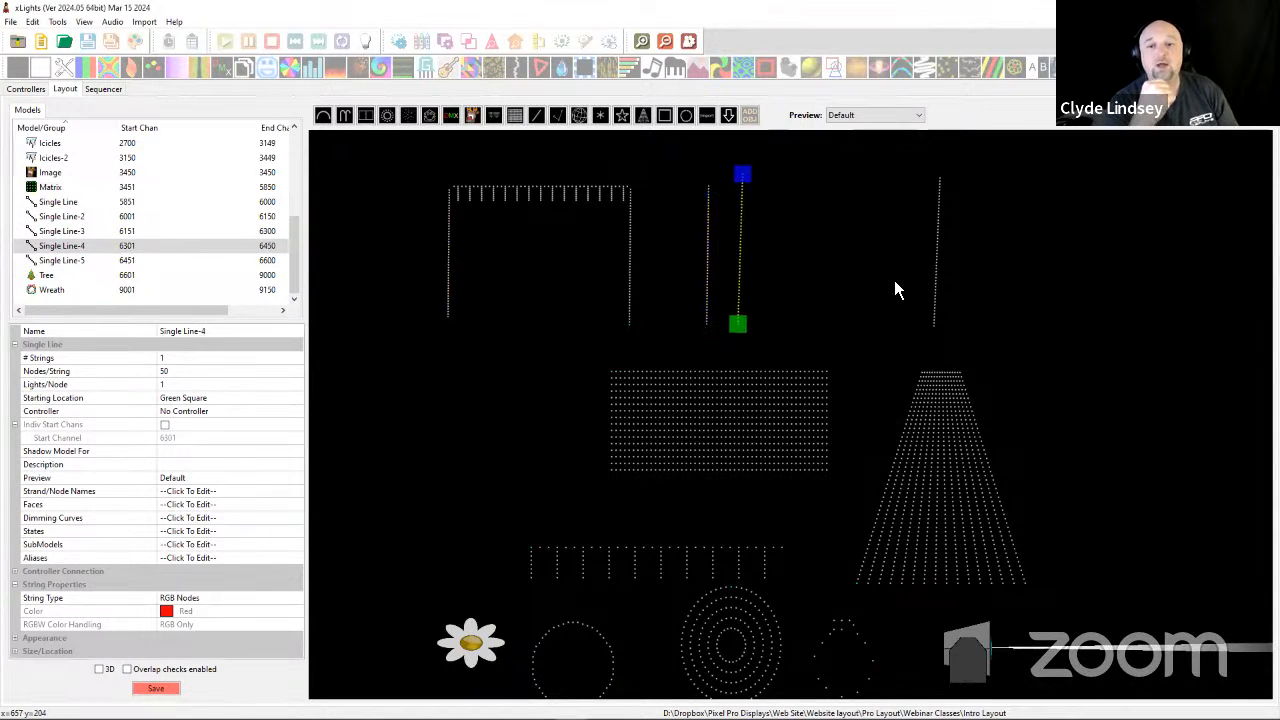
{"action": "left_click_drag", "start_coordinate": [937, 288], "coordinate": [768, 290]}
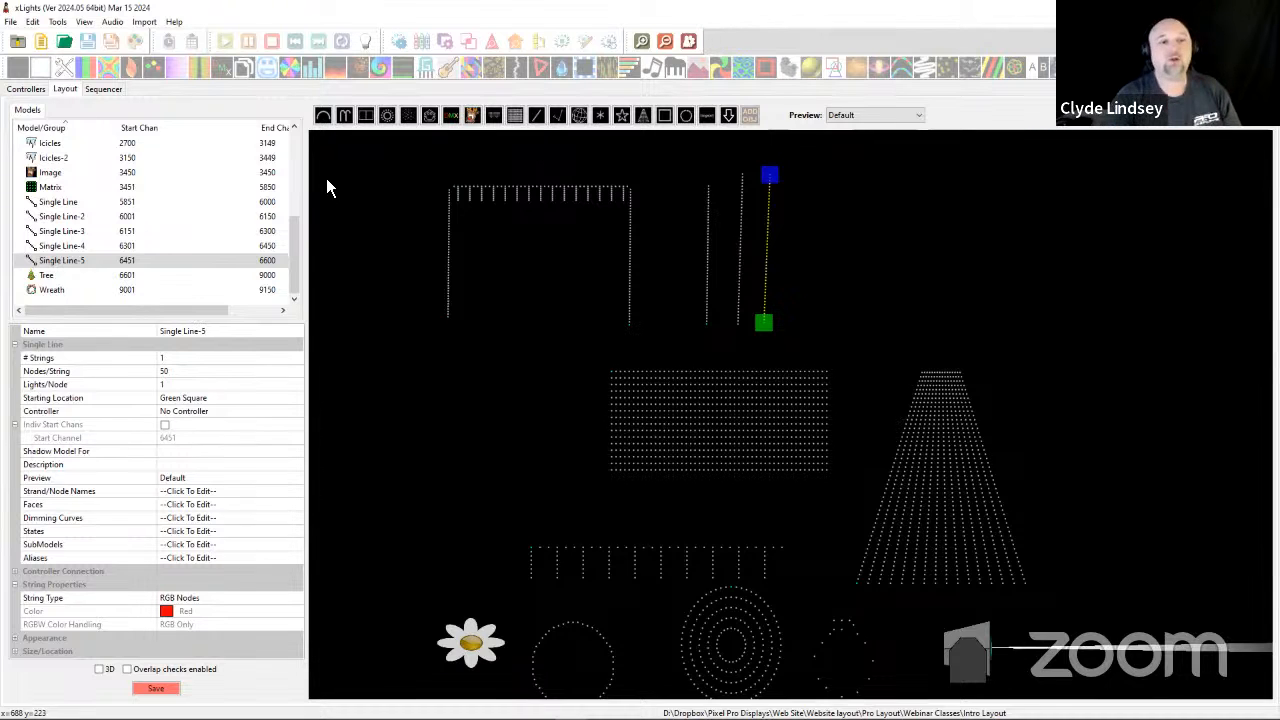
Draw a five-point poly line above the other models shaped like a roofline: a flat run, a central peak and another flat run.
{"action": "left_click_drag", "start_coordinate": [390, 150], "coordinate": [550, 488]}
{"action": "left_click", "coordinate": [508, 216]}
{"action": "scroll", "coordinate": [503, 434], "scroll_direction": "up", "scroll_amount": 3}
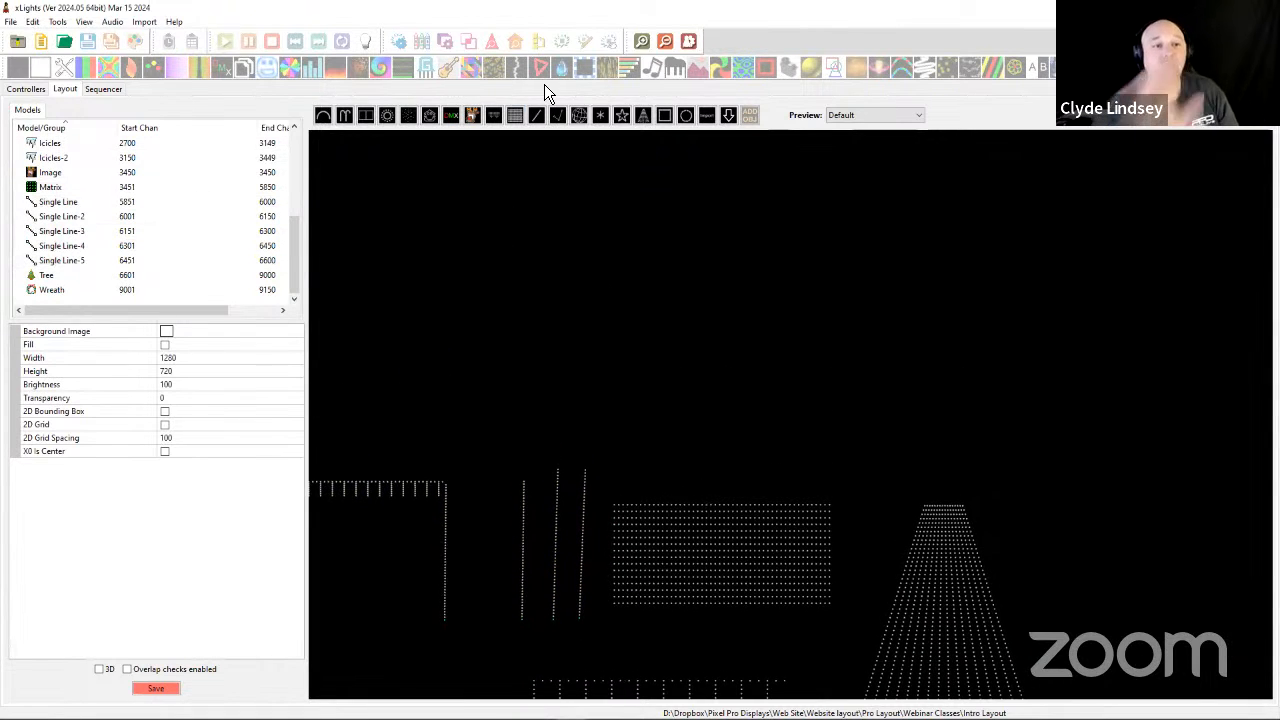
{"action": "left_click", "coordinate": [560, 116]}
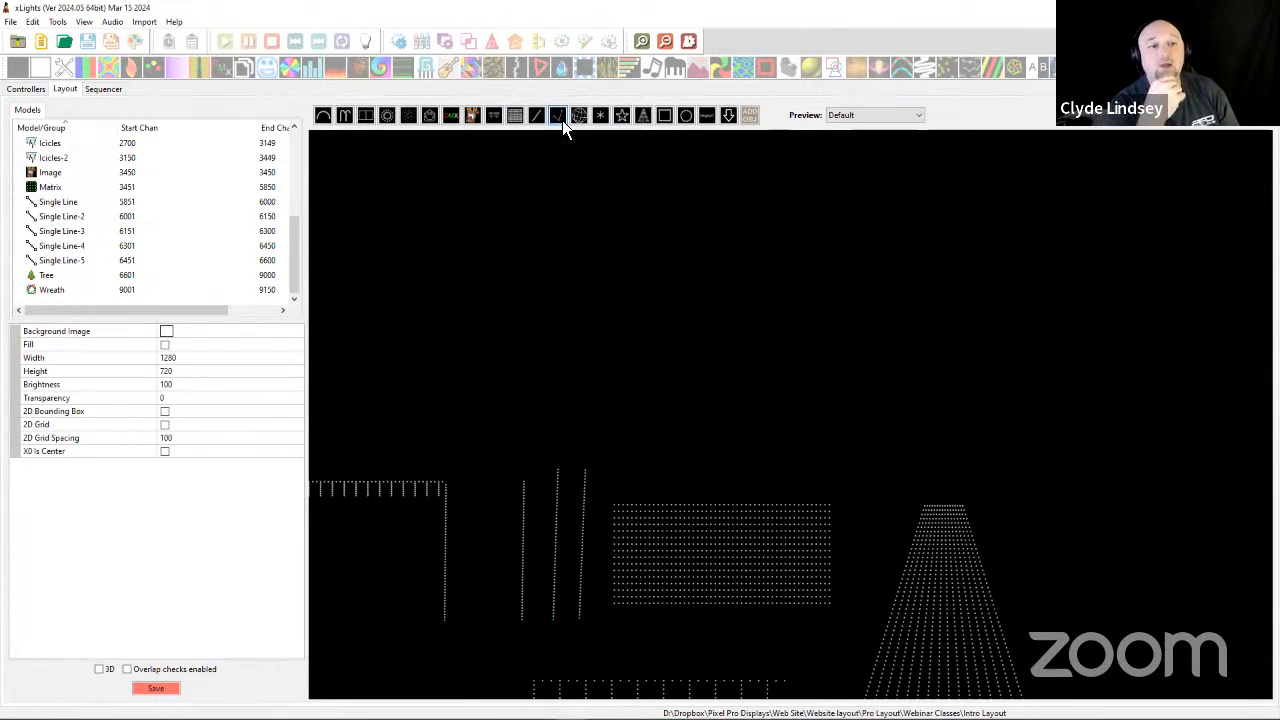
{"action": "left_click", "coordinate": [346, 285]}
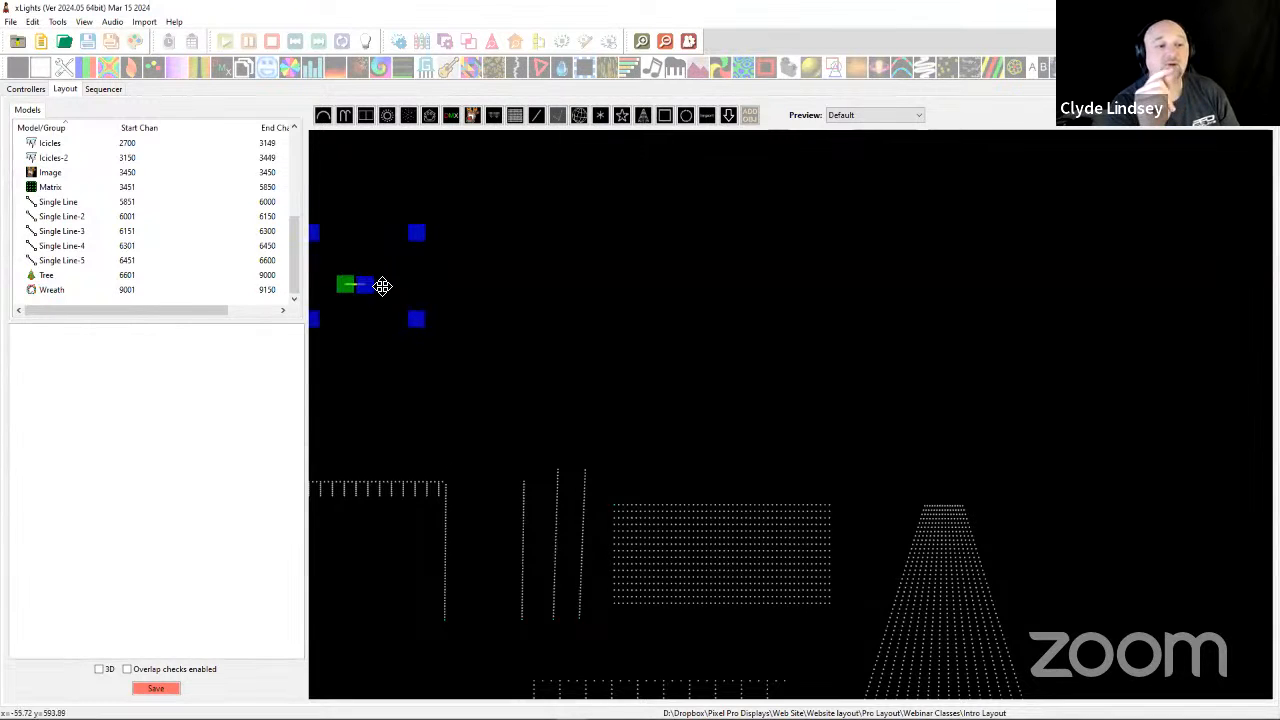
{"action": "left_click", "coordinate": [607, 287]}
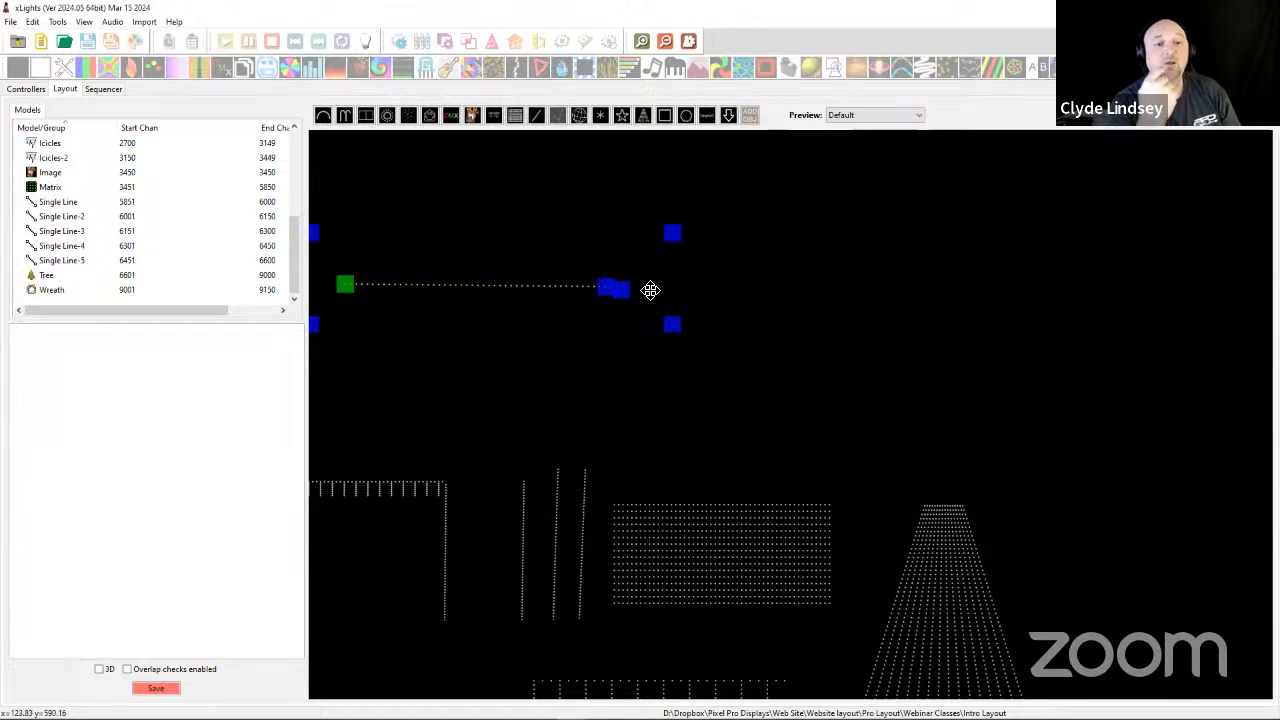
{"action": "left_click", "coordinate": [718, 162]}
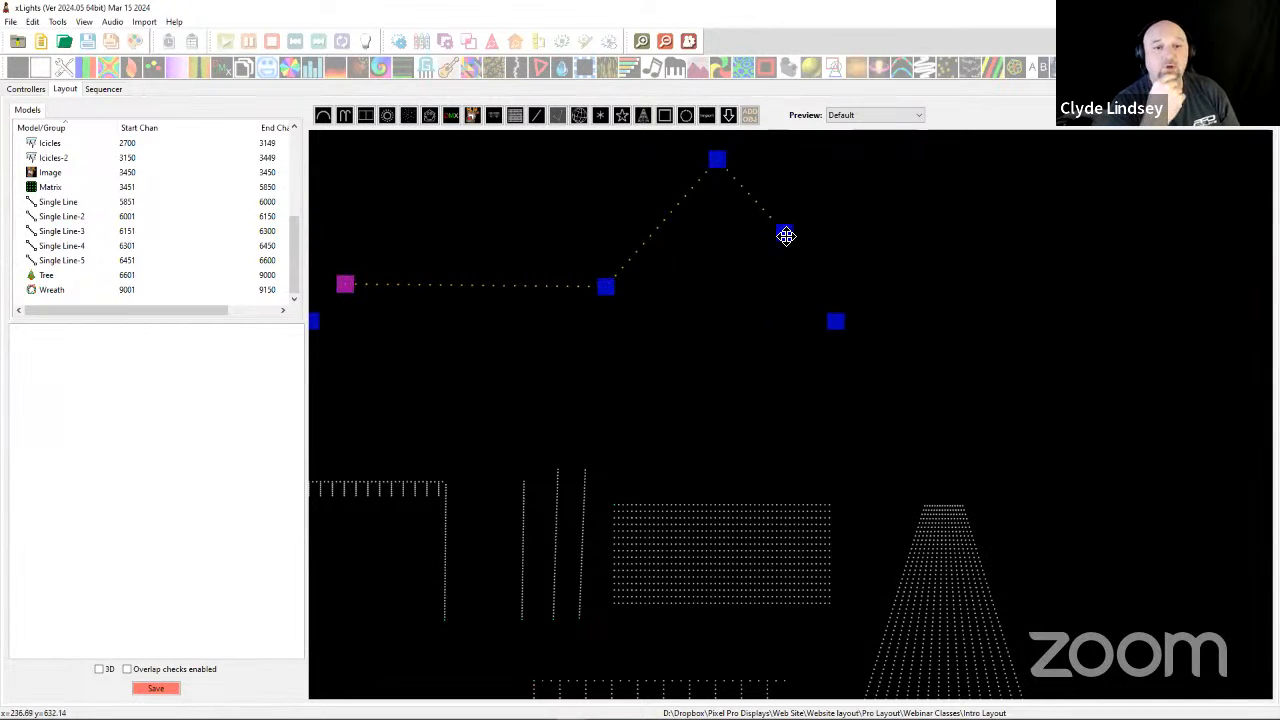
{"action": "left_click", "coordinate": [815, 285]}
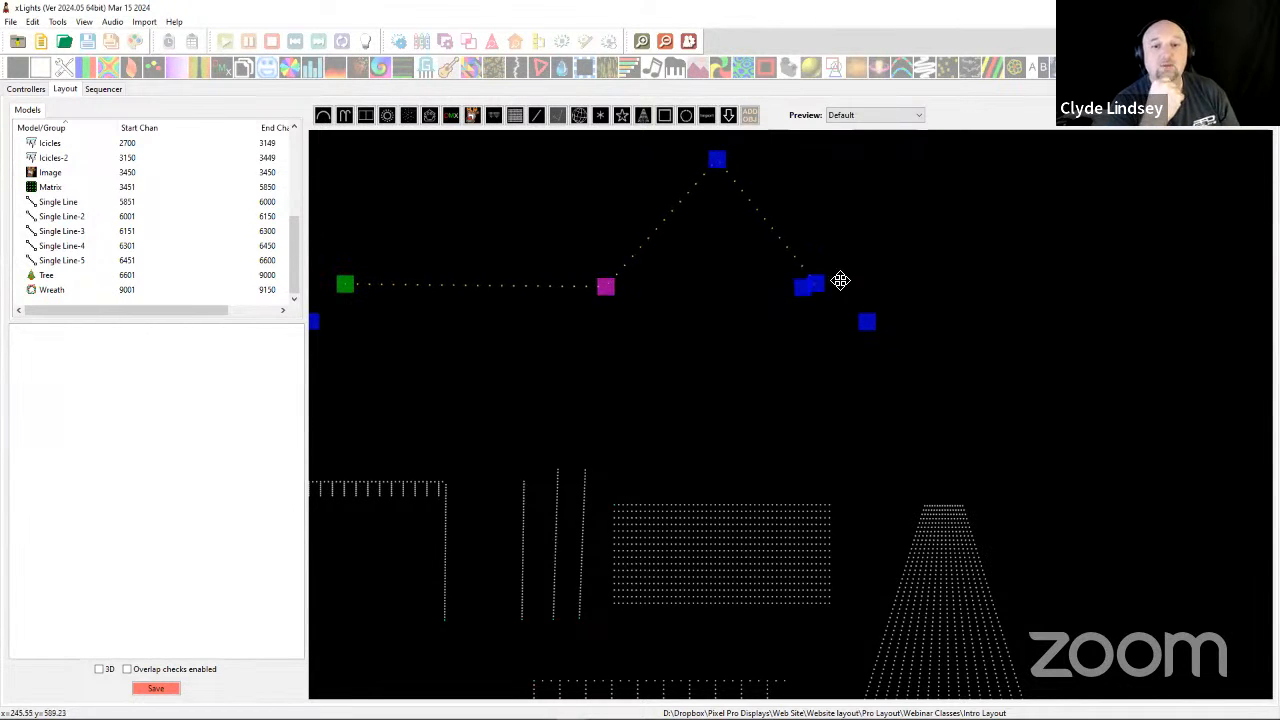
{"action": "left_click", "coordinate": [1060, 286]}
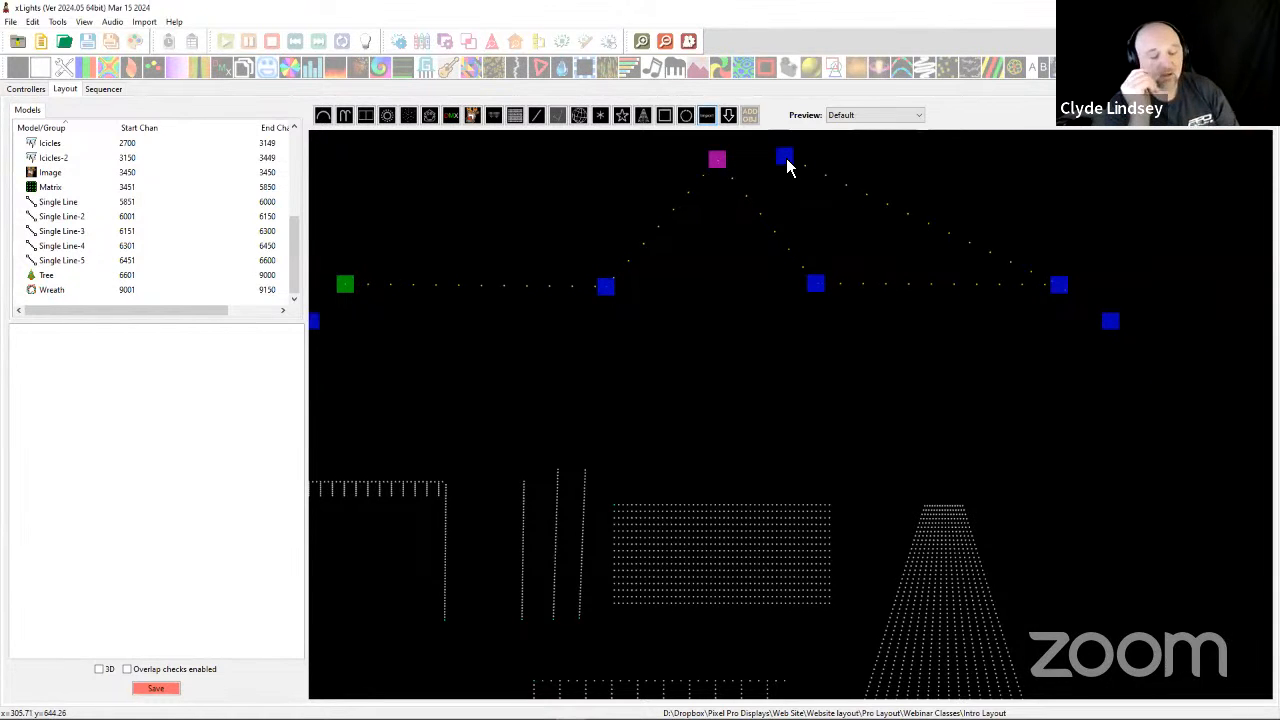
{"action": "key", "text": "Escape"}
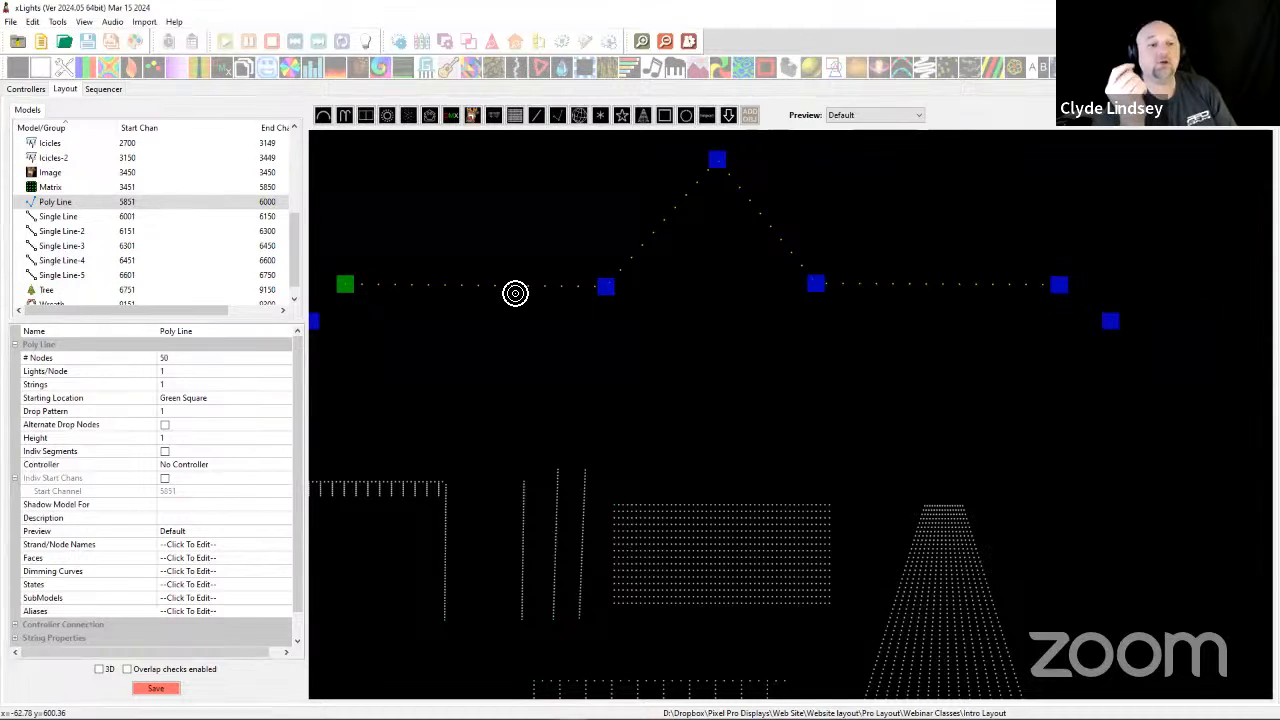
Shift the poly line's peak and both of its base points to the right, keeping the gable shape.
{"action": "left_click", "coordinate": [494, 290]}
{"action": "left_click", "coordinate": [685, 208]}
{"action": "left_click", "coordinate": [748, 204]}
{"action": "left_click", "coordinate": [612, 293]}
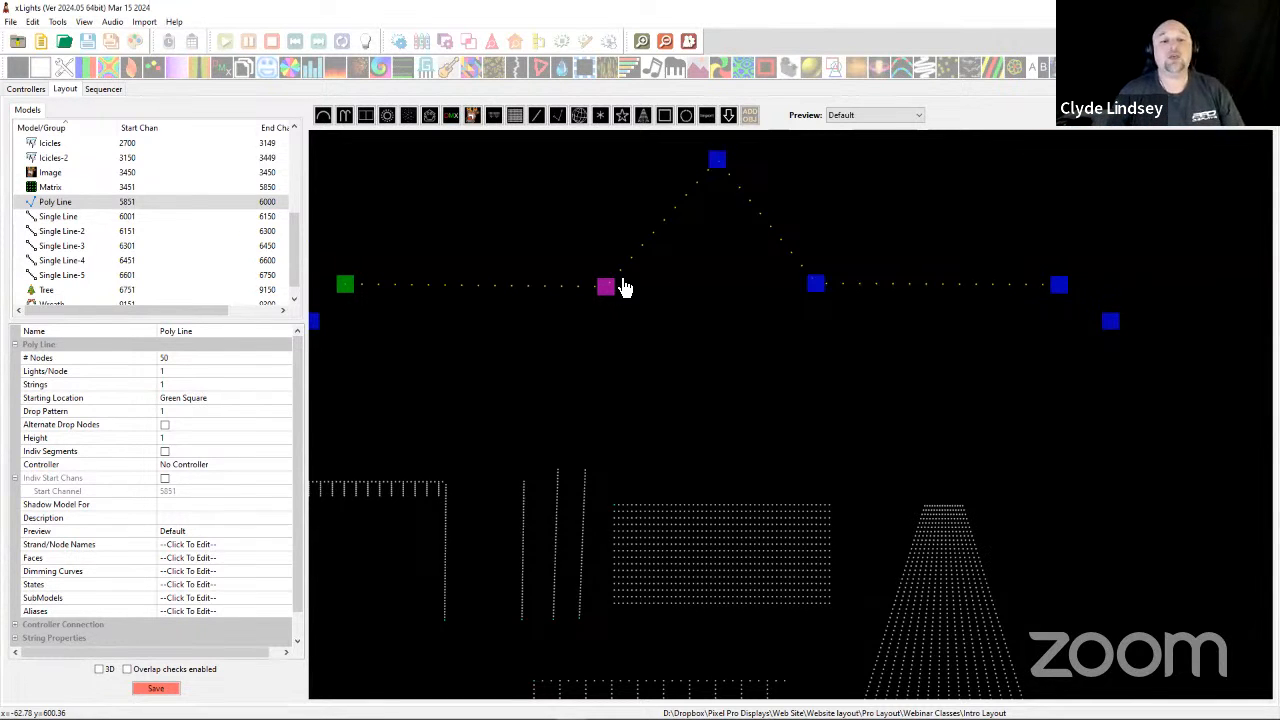
{"action": "left_click_drag", "start_coordinate": [717, 160], "coordinate": [805, 162]}
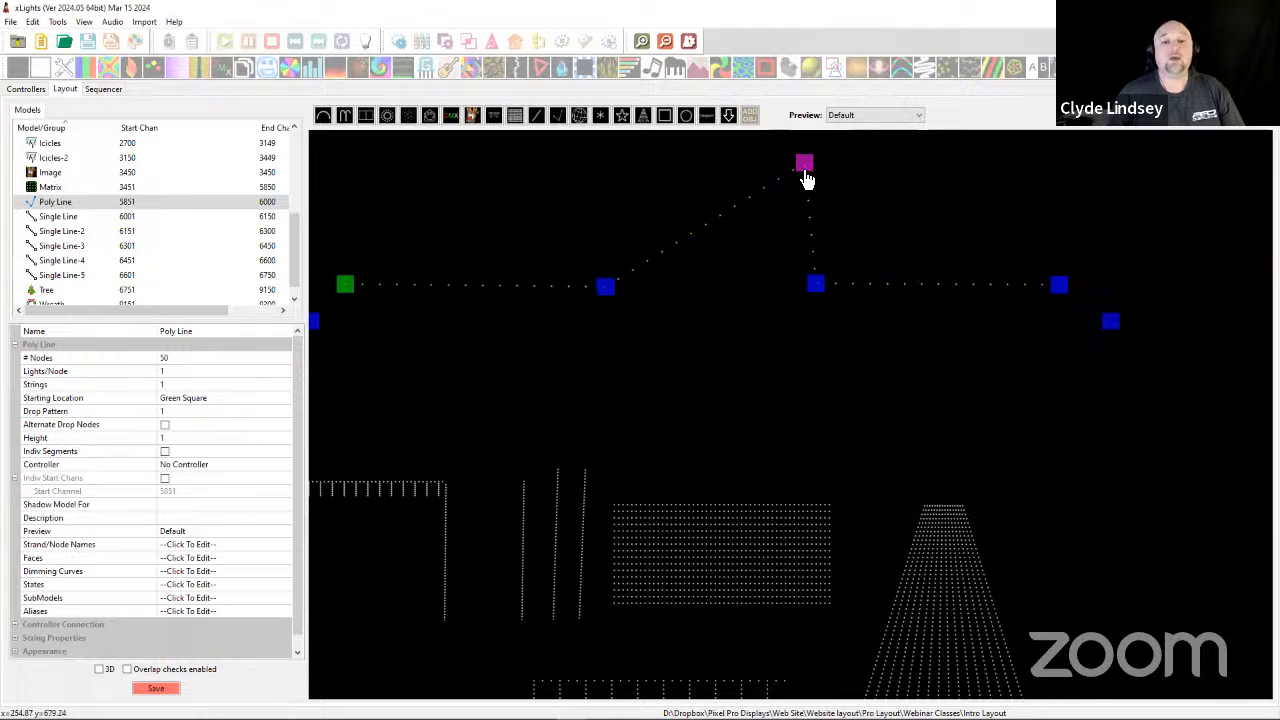
{"action": "left_click_drag", "start_coordinate": [818, 290], "coordinate": [902, 296]}
{"action": "left_click_drag", "start_coordinate": [606, 294], "coordinate": [726, 298]}
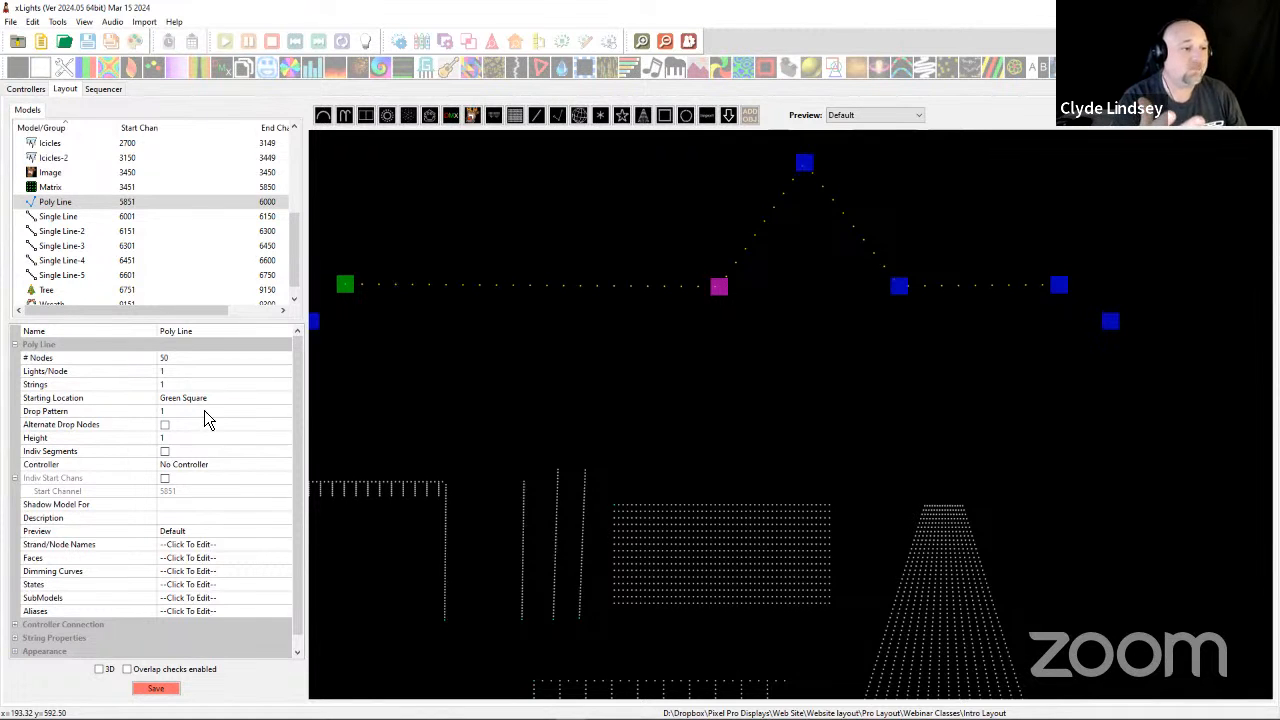
Review the poly line's node count, lights per node, strings and starting location options.
{"action": "left_click", "coordinate": [187, 362]}
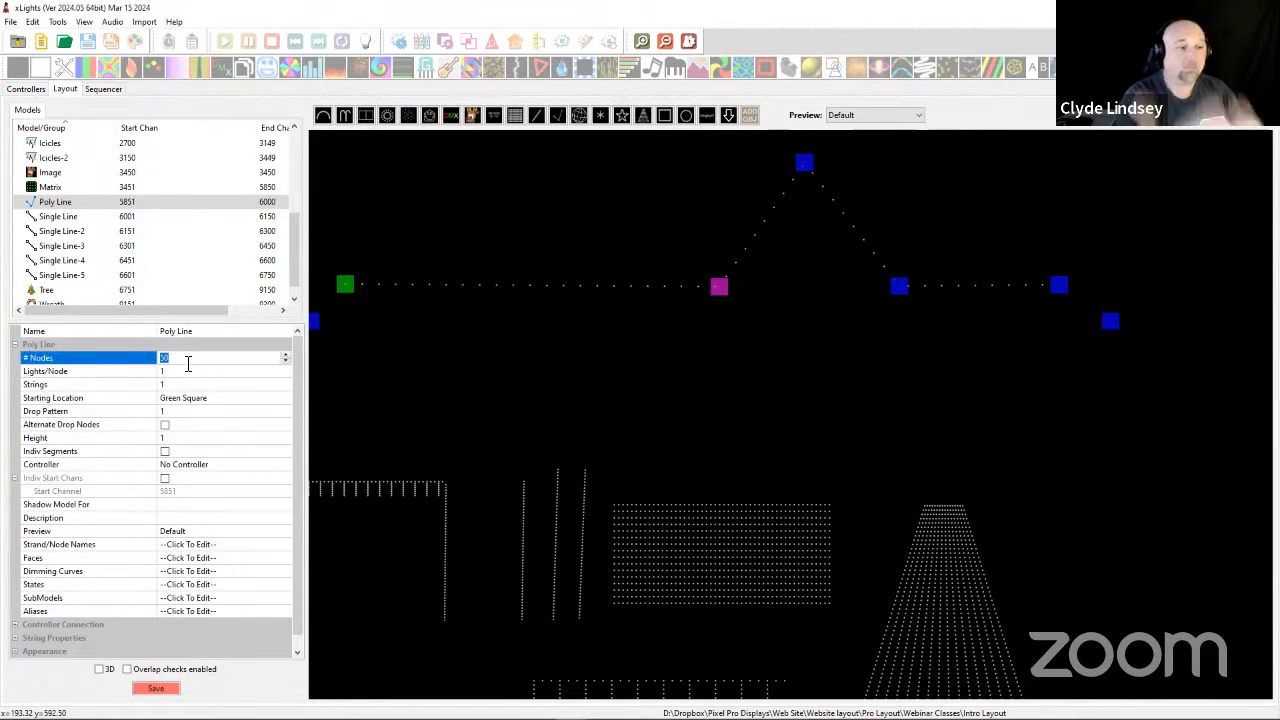
{"action": "left_click", "coordinate": [186, 370]}
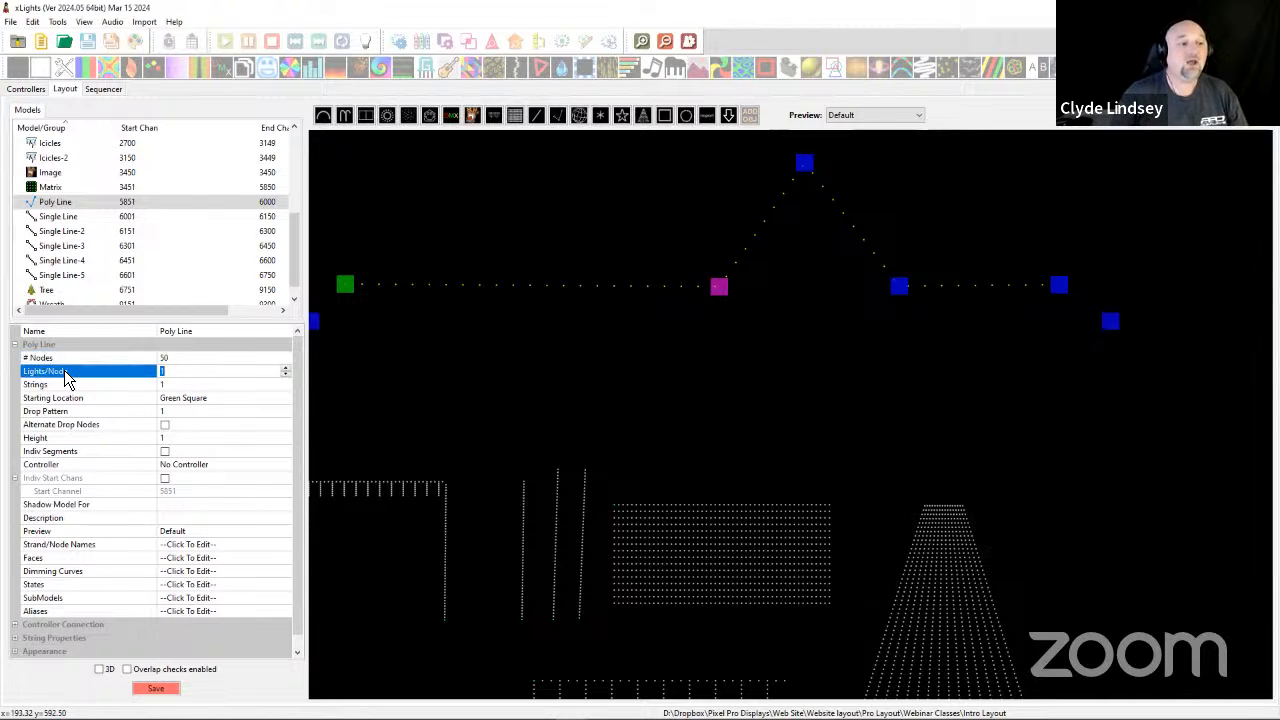
{"action": "key", "text": "Tab"}
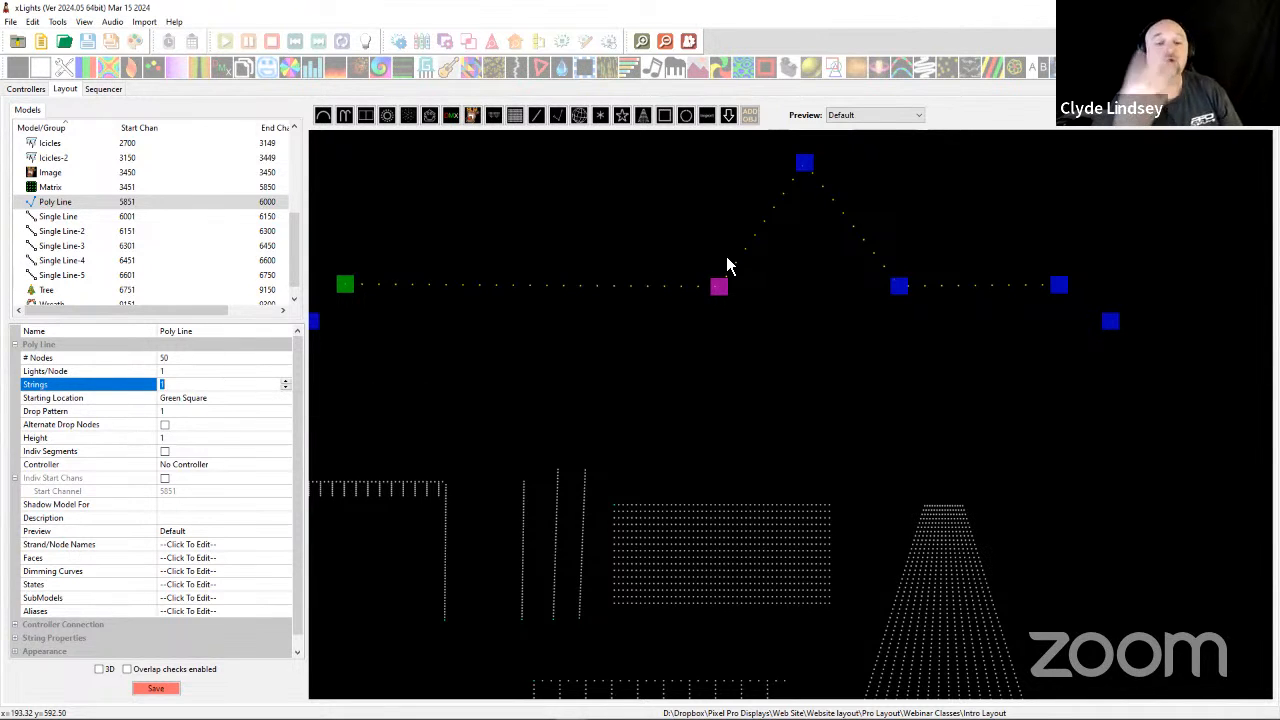
{"action": "left_click", "coordinate": [176, 402]}
{"action": "left_click", "coordinate": [176, 402]}
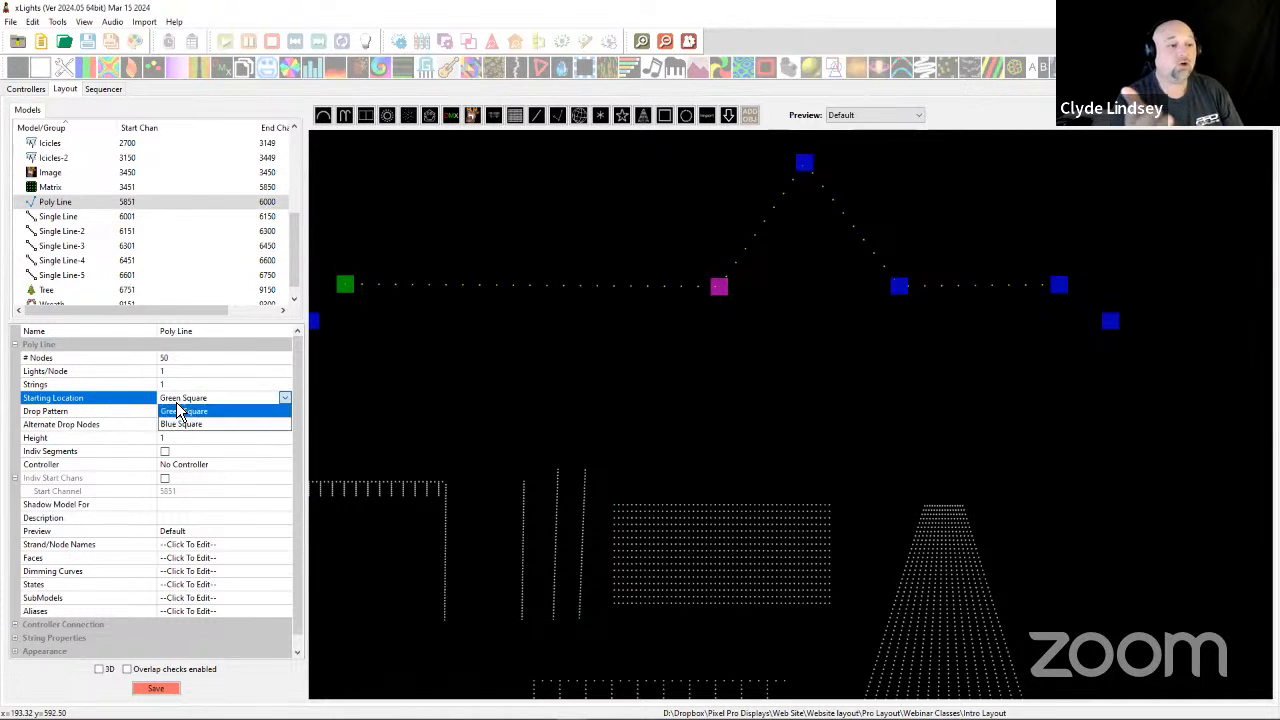
{"action": "left_click", "coordinate": [476, 288]}
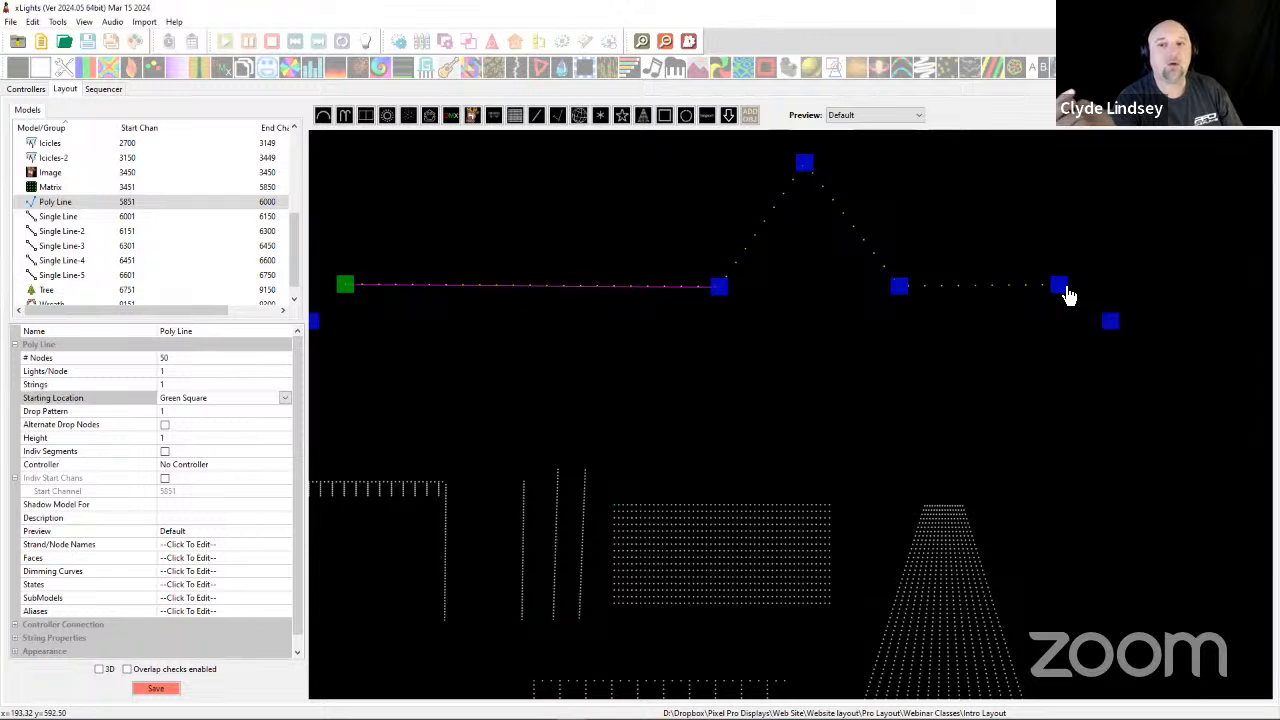
Set the poly line's drop pattern to 8.
{"action": "left_click", "coordinate": [202, 412]}
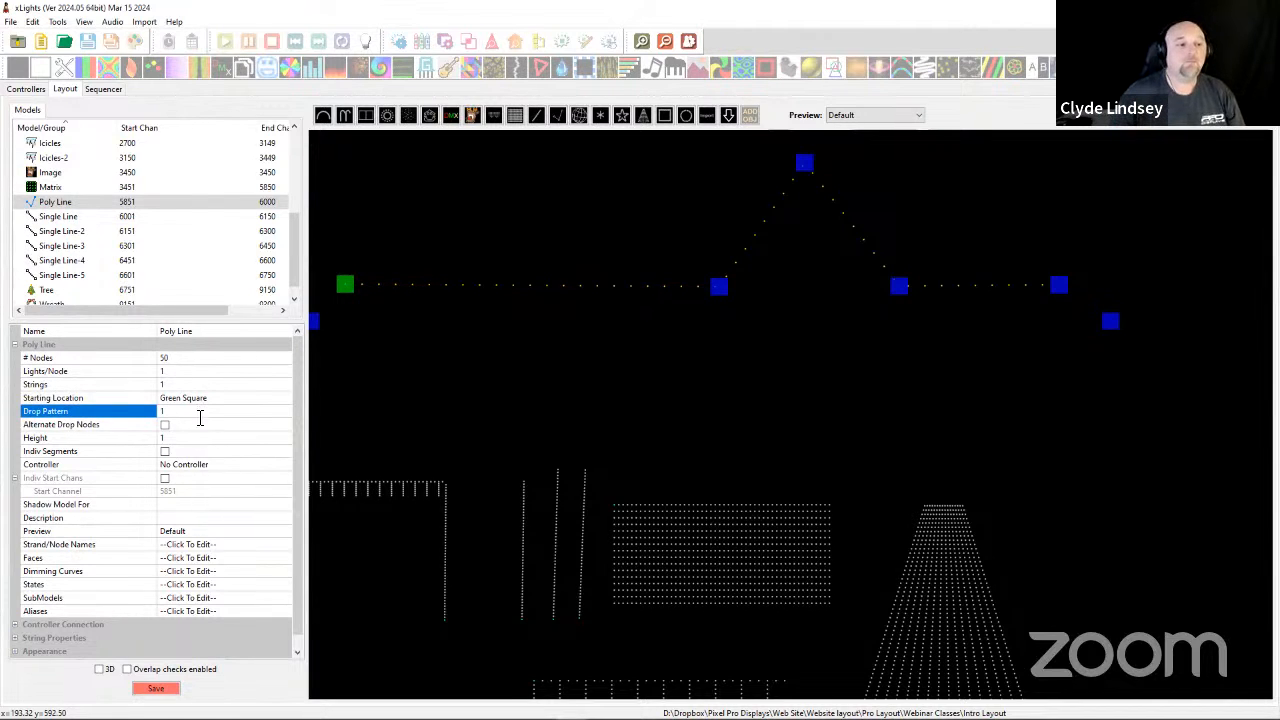
{"action": "left_click_drag", "start_coordinate": [177, 414], "coordinate": [126, 413]}
{"action": "type", "text": "8"}
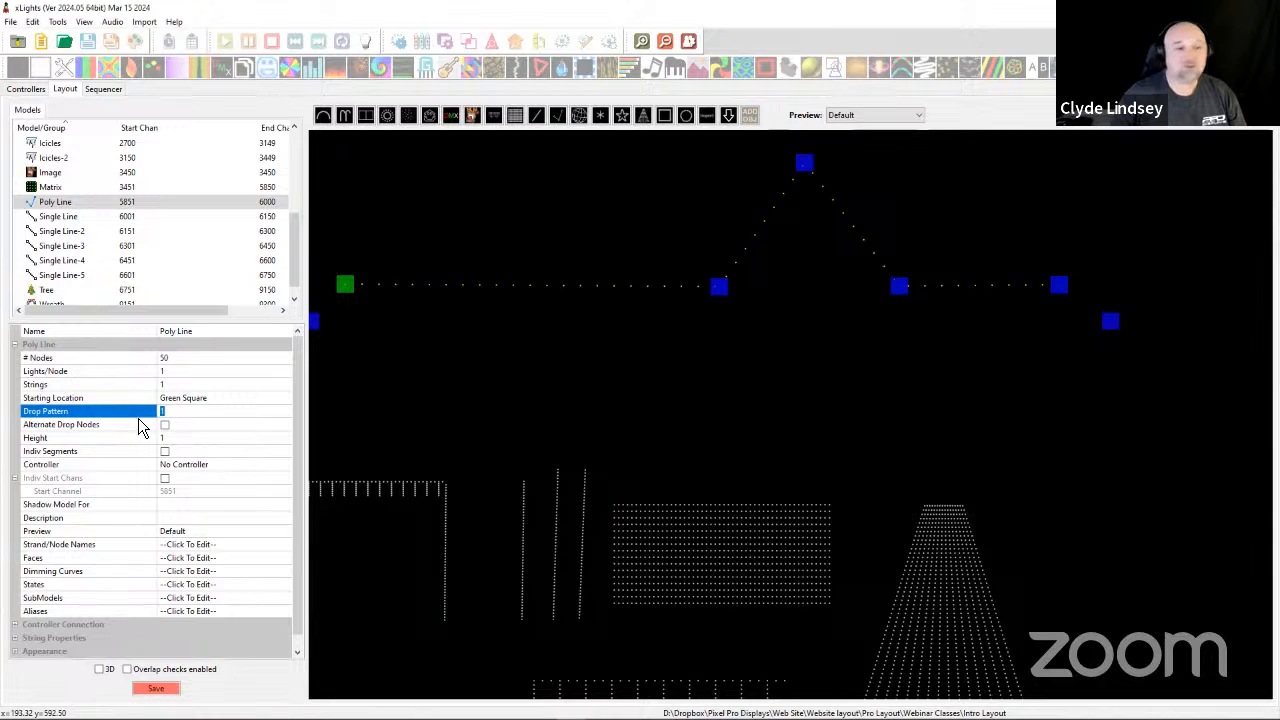
{"action": "left_click", "coordinate": [192, 430]}
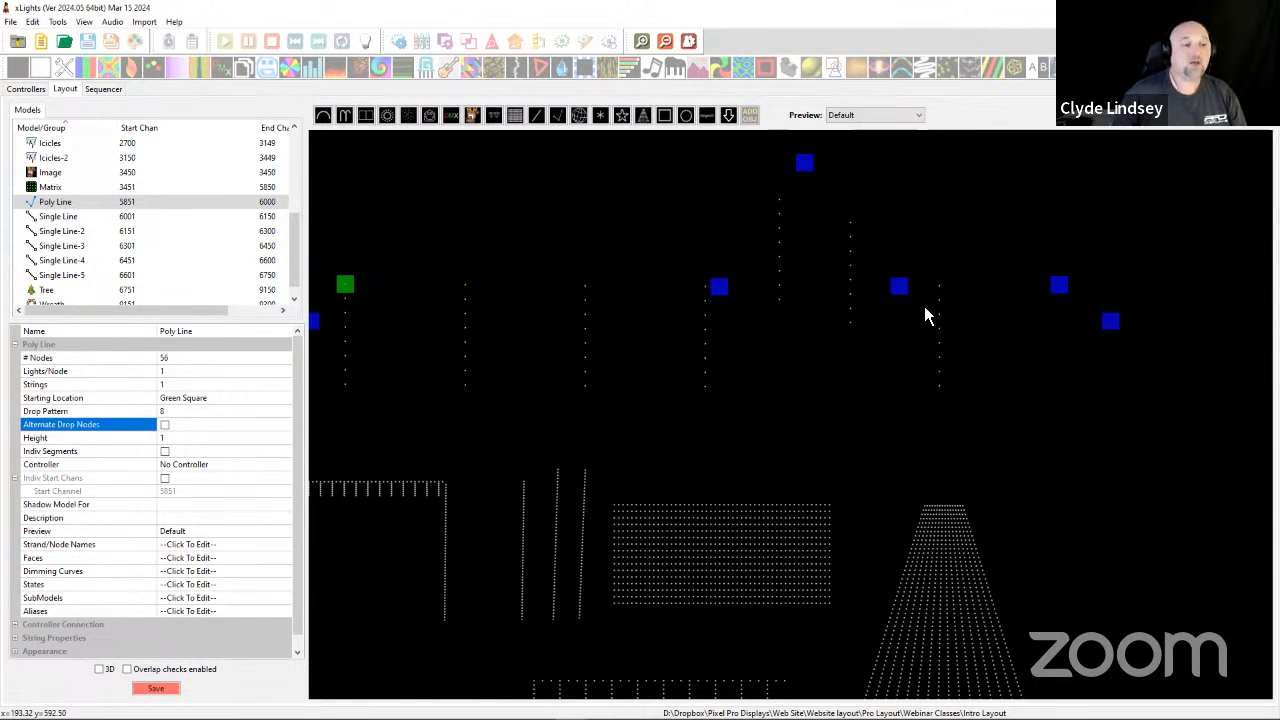
Set the poly line's number of nodes to 304.
{"action": "left_click", "coordinate": [180, 412]}
{"action": "left_click", "coordinate": [180, 358]}
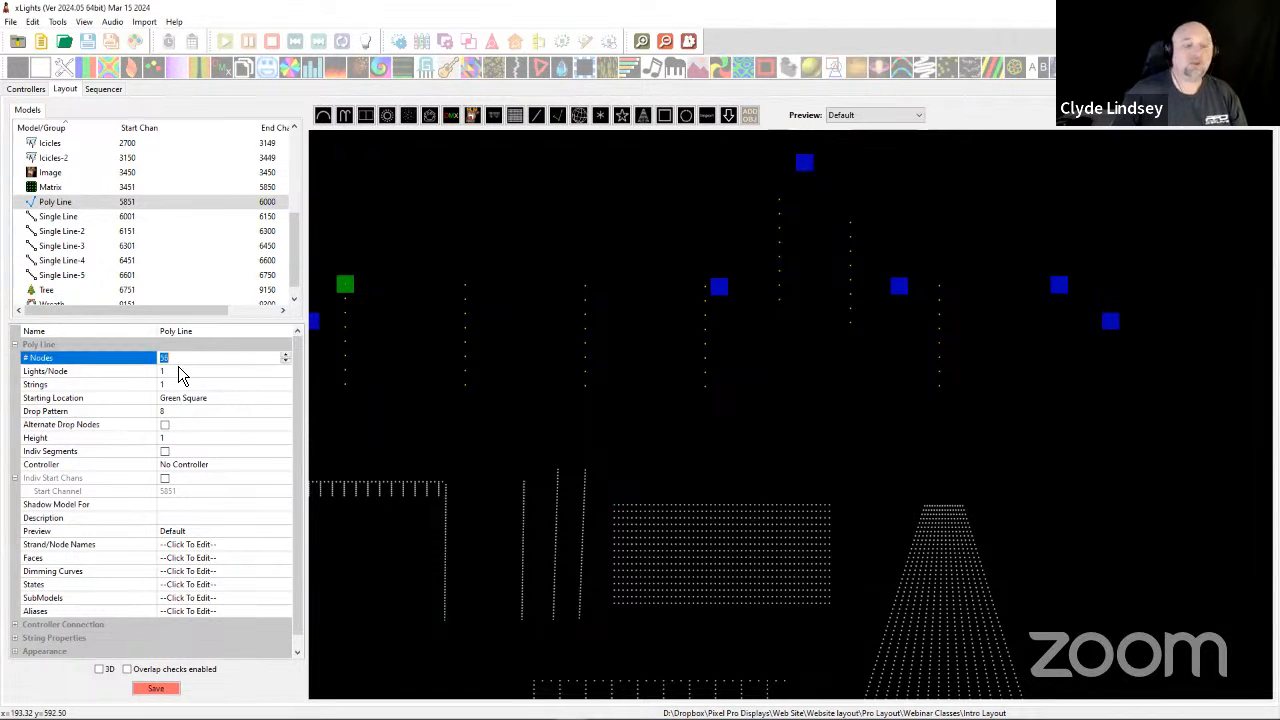
{"action": "type", "text": "304"}
{"action": "key", "text": "Return"}
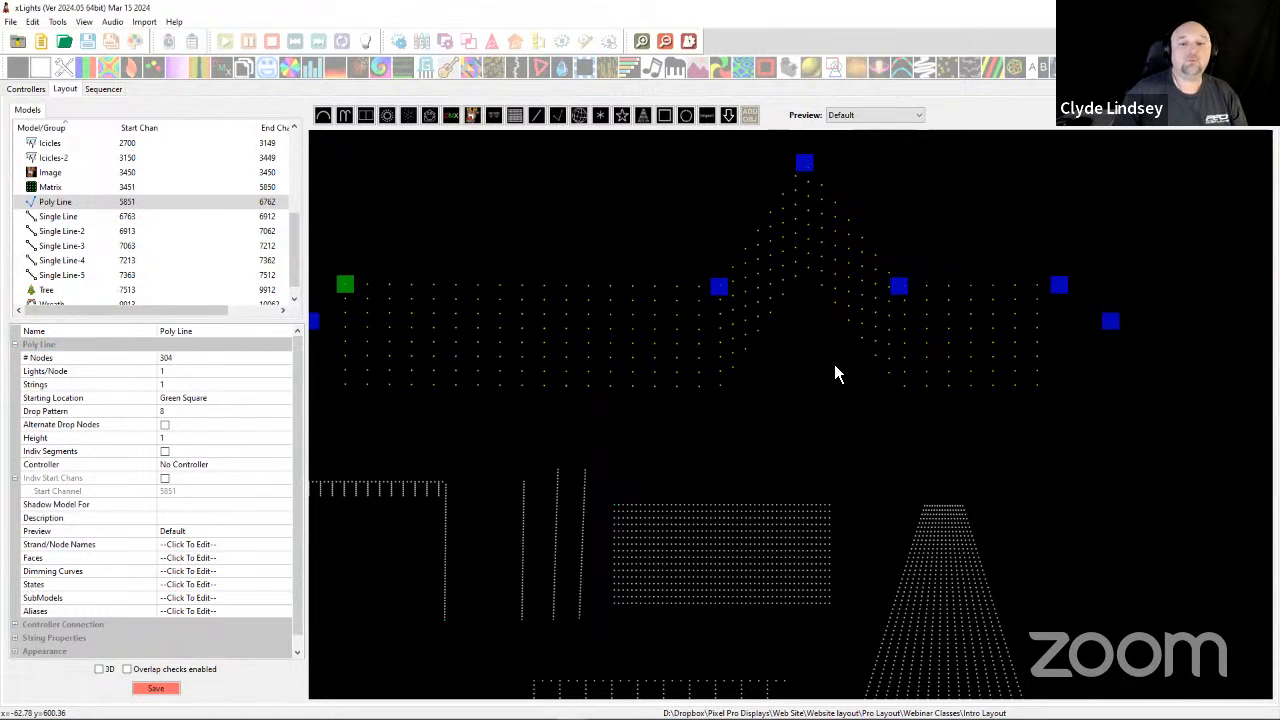
Remove the drops from the poly line by setting its drop pattern to 0.
{"action": "left_click", "coordinate": [176, 415]}
{"action": "type", "text": "0"}
{"action": "left_click", "coordinate": [190, 429]}
{"action": "left_click", "coordinate": [180, 415]}
{"action": "left_click", "coordinate": [184, 423]}
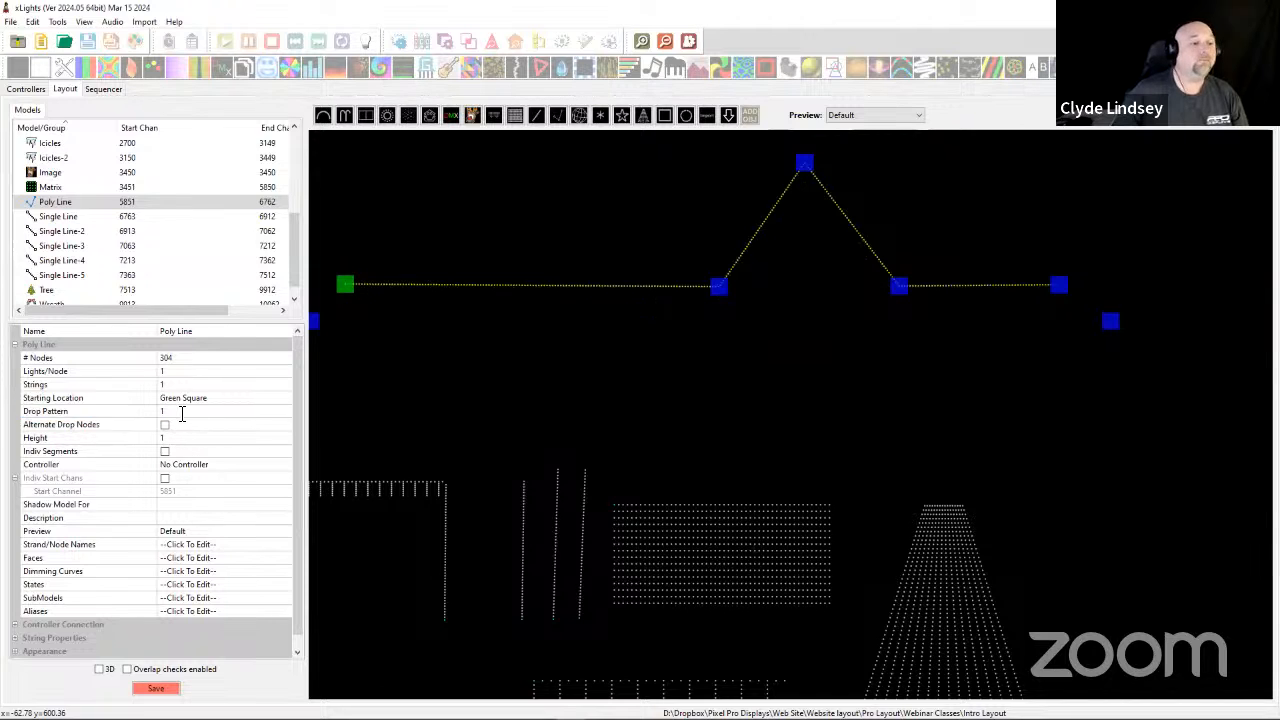
{"action": "left_click", "coordinate": [185, 411]}
{"action": "type", "text": "0"}
{"action": "left_click", "coordinate": [197, 438]}
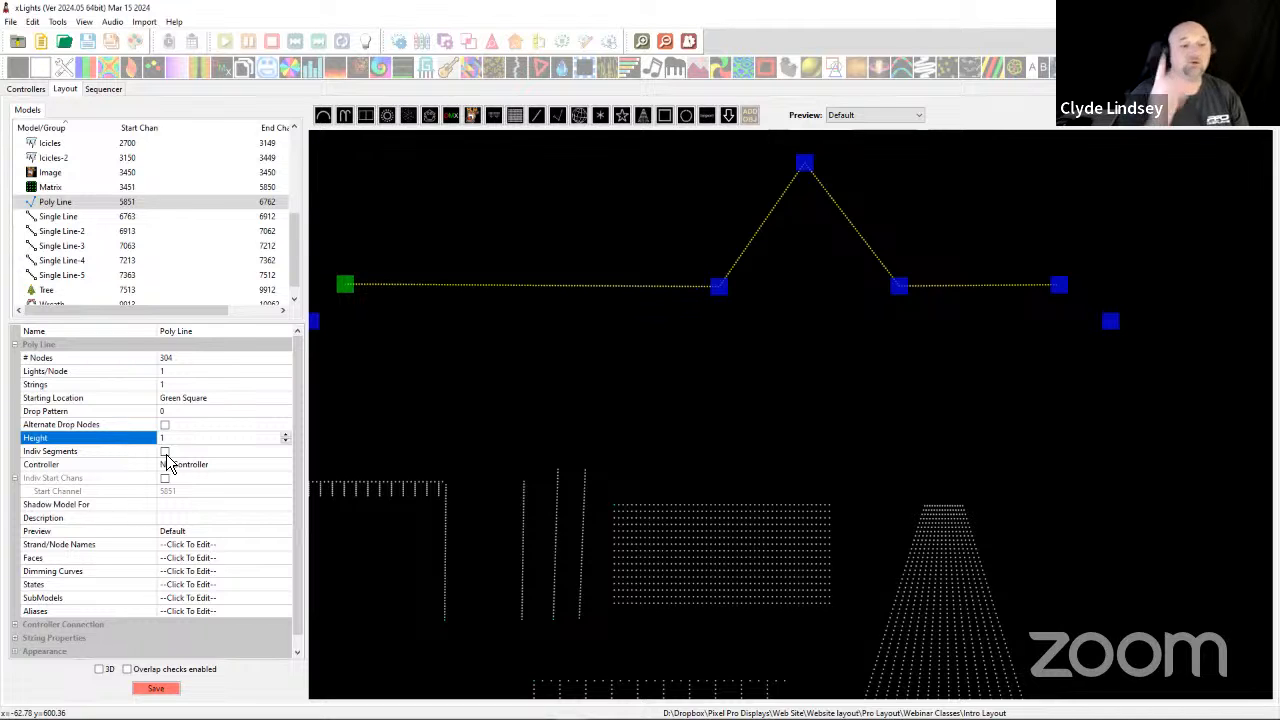
Enable individual segments for the poly line and highlight segments 1, 2 and 3 in turn to identify them in the layout.
{"action": "left_click", "coordinate": [166, 452]}
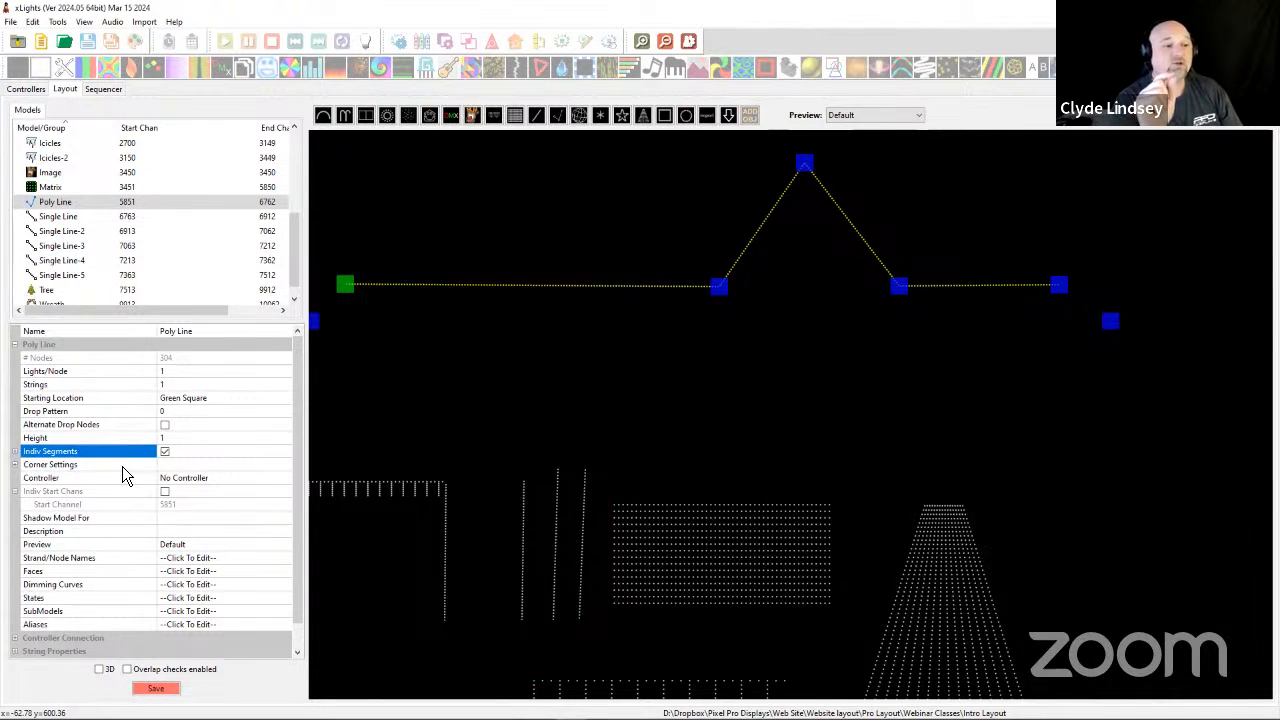
{"action": "left_click", "coordinate": [16, 452]}
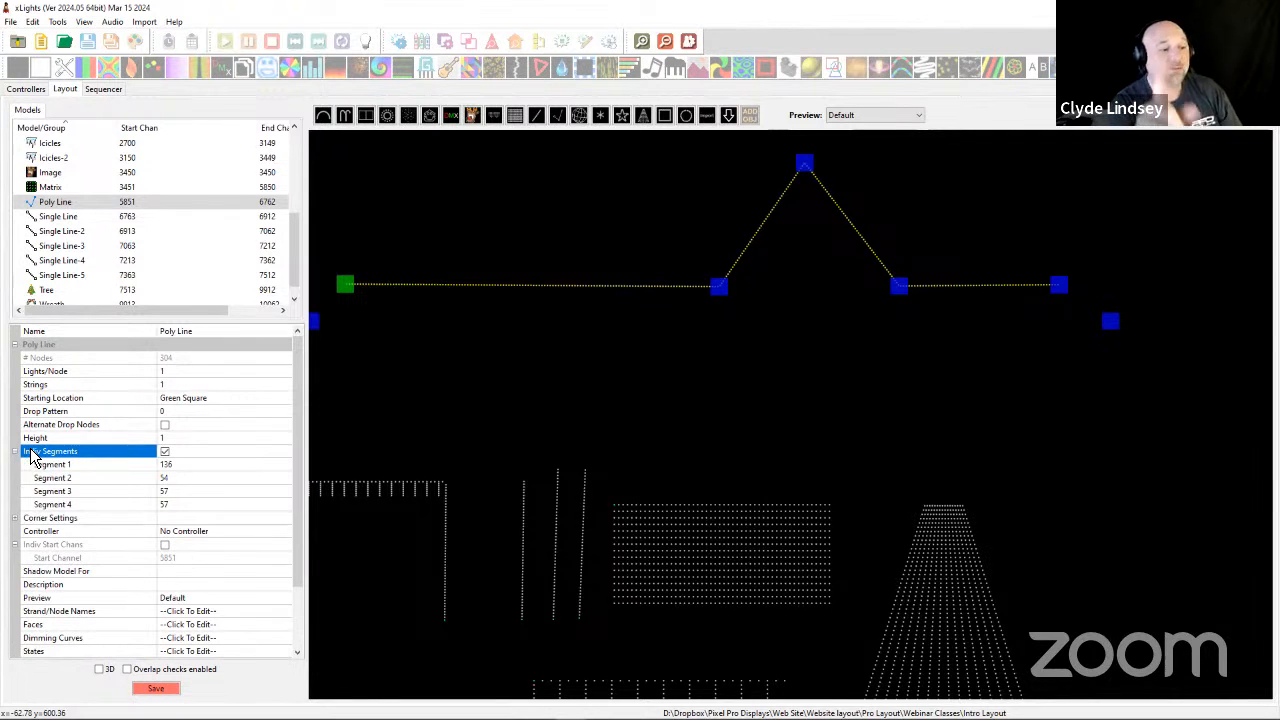
{"action": "left_click", "coordinate": [80, 466]}
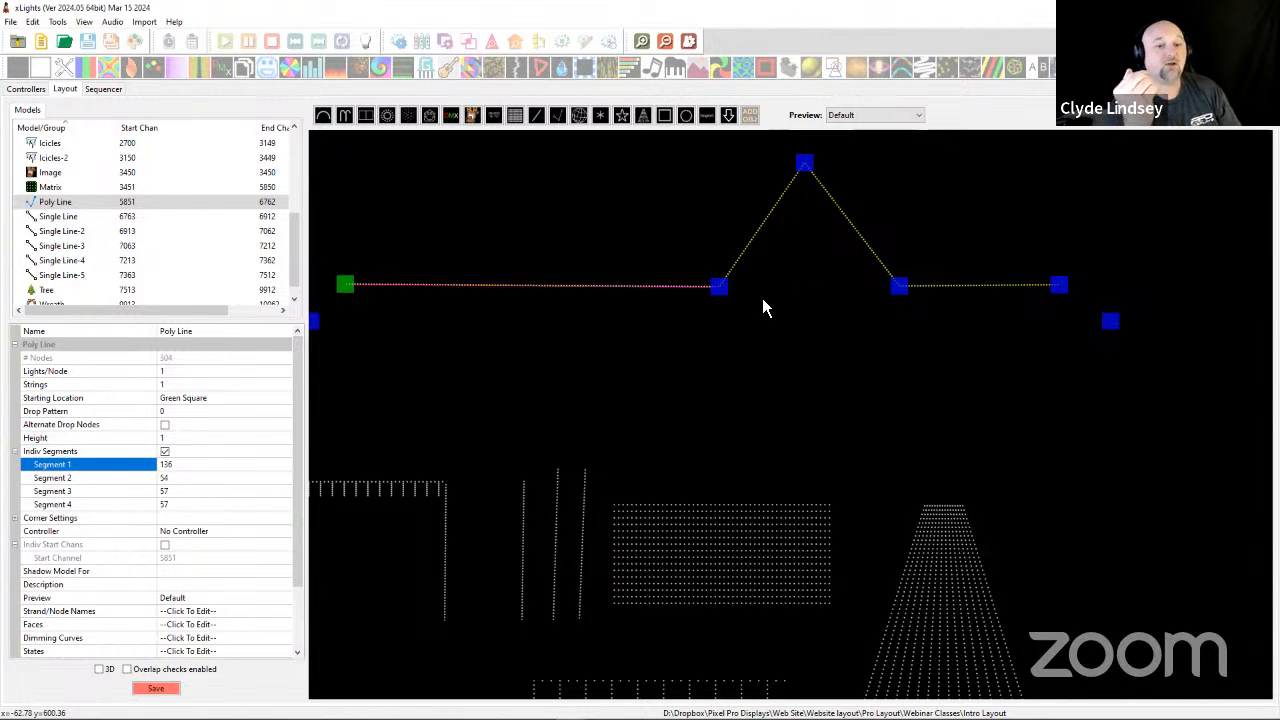
{"action": "left_click", "coordinate": [104, 479]}
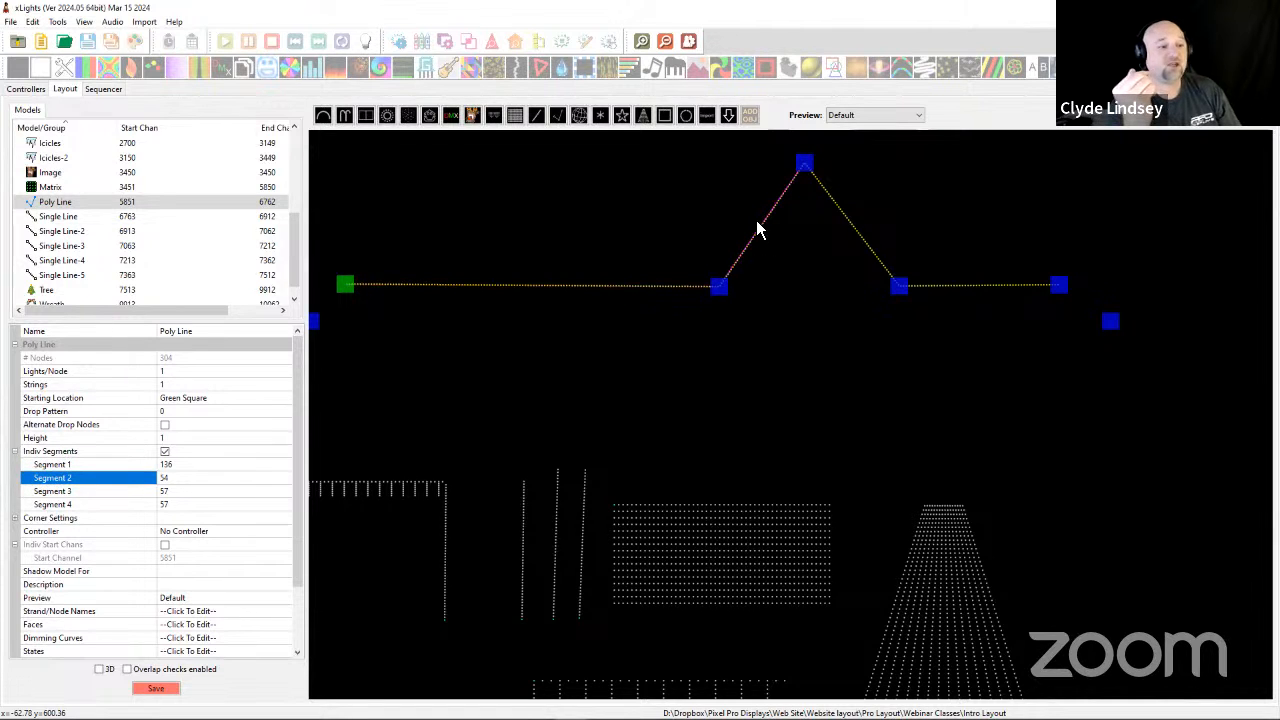
{"action": "left_click", "coordinate": [102, 490]}
Set the poly line's segment 1 to 75 nodes and segment 2 to 40 nodes.
{"action": "left_click", "coordinate": [175, 466]}
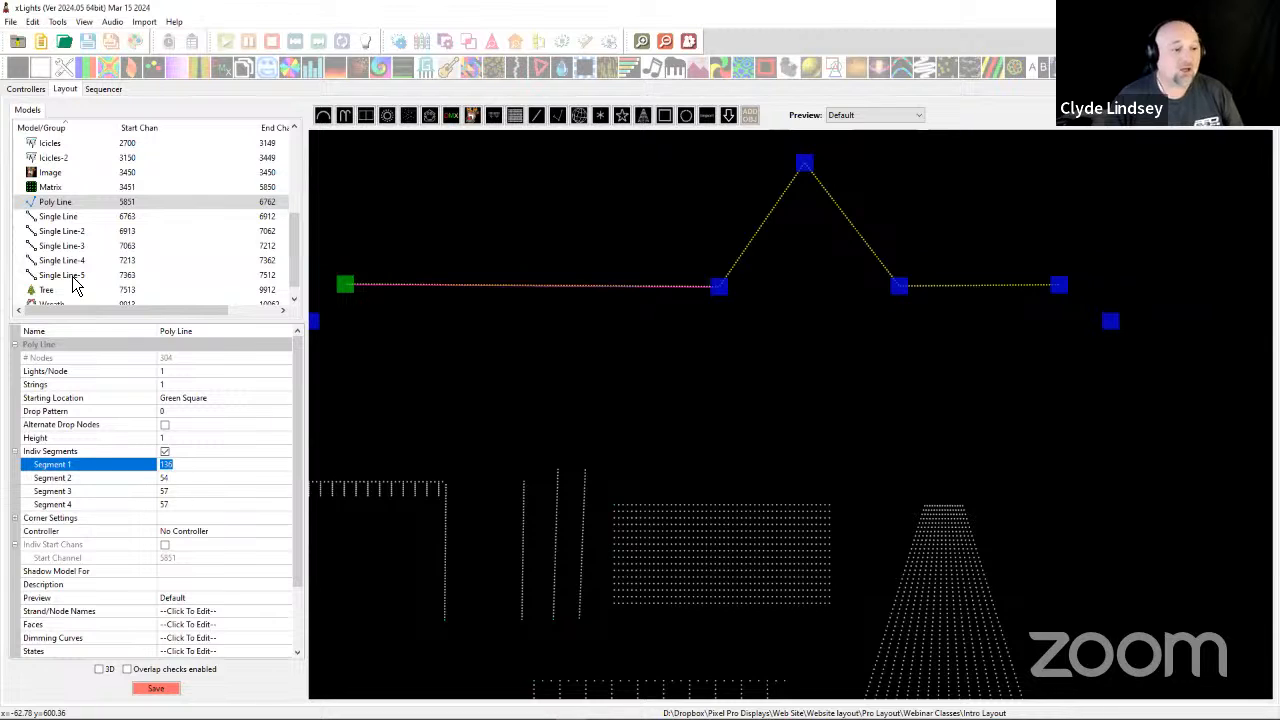
{"action": "type", "text": "75"}
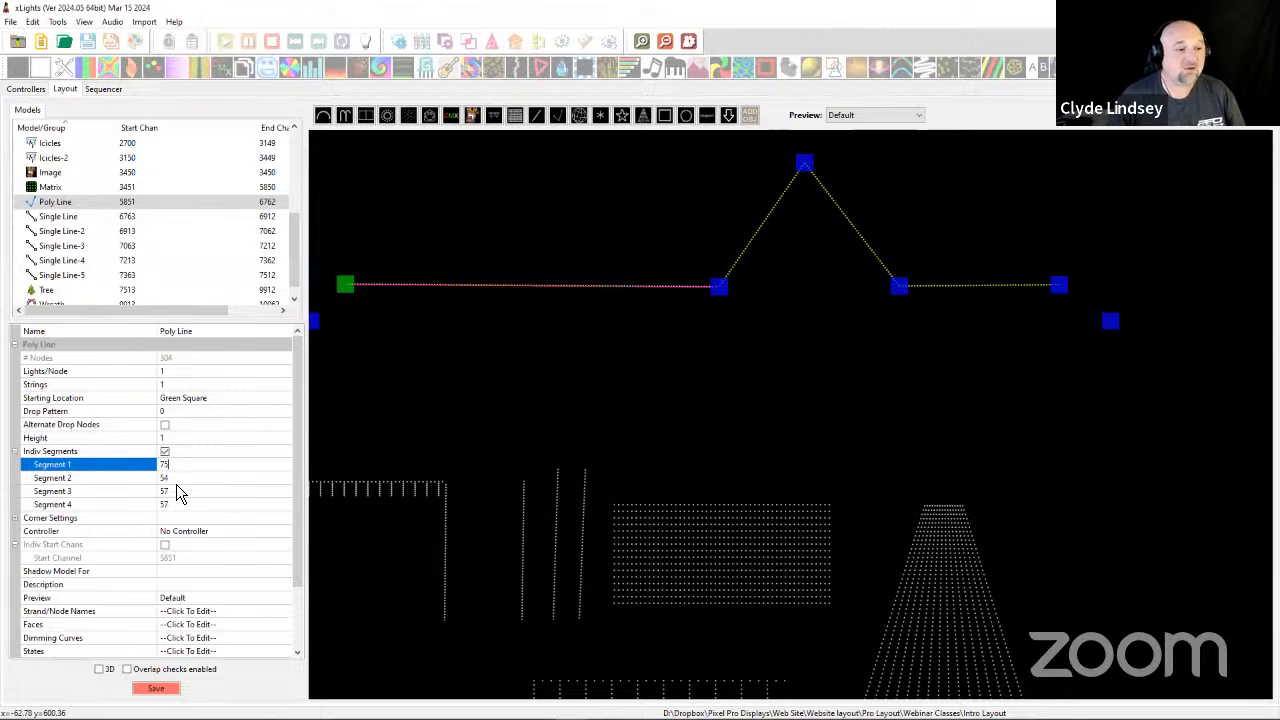
{"action": "key", "text": "Return"}
{"action": "left_click", "coordinate": [176, 478]}
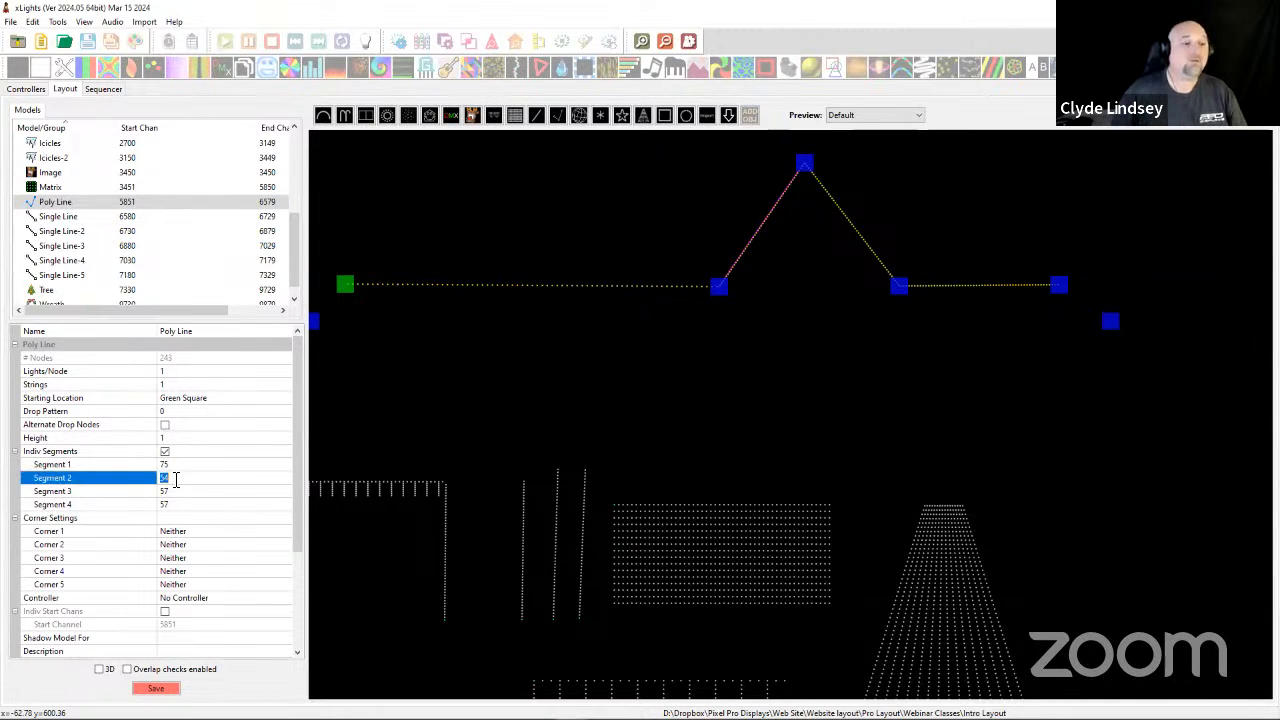
{"action": "type", "text": "40"}
{"action": "key", "text": "Return"}
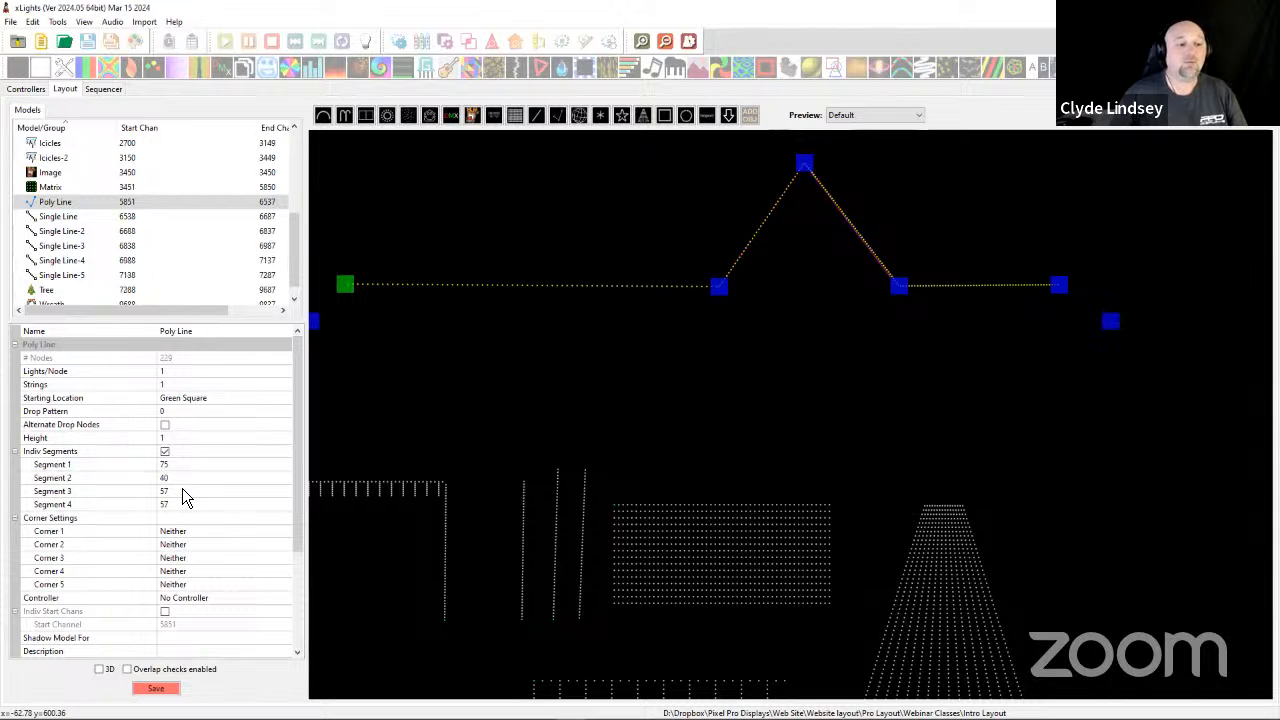
Set the poly line's segment 3 to 40 nodes and segment 4 to 30 nodes, and deselect the model.
{"action": "left_click", "coordinate": [148, 491]}
{"action": "key", "text": "Return"}
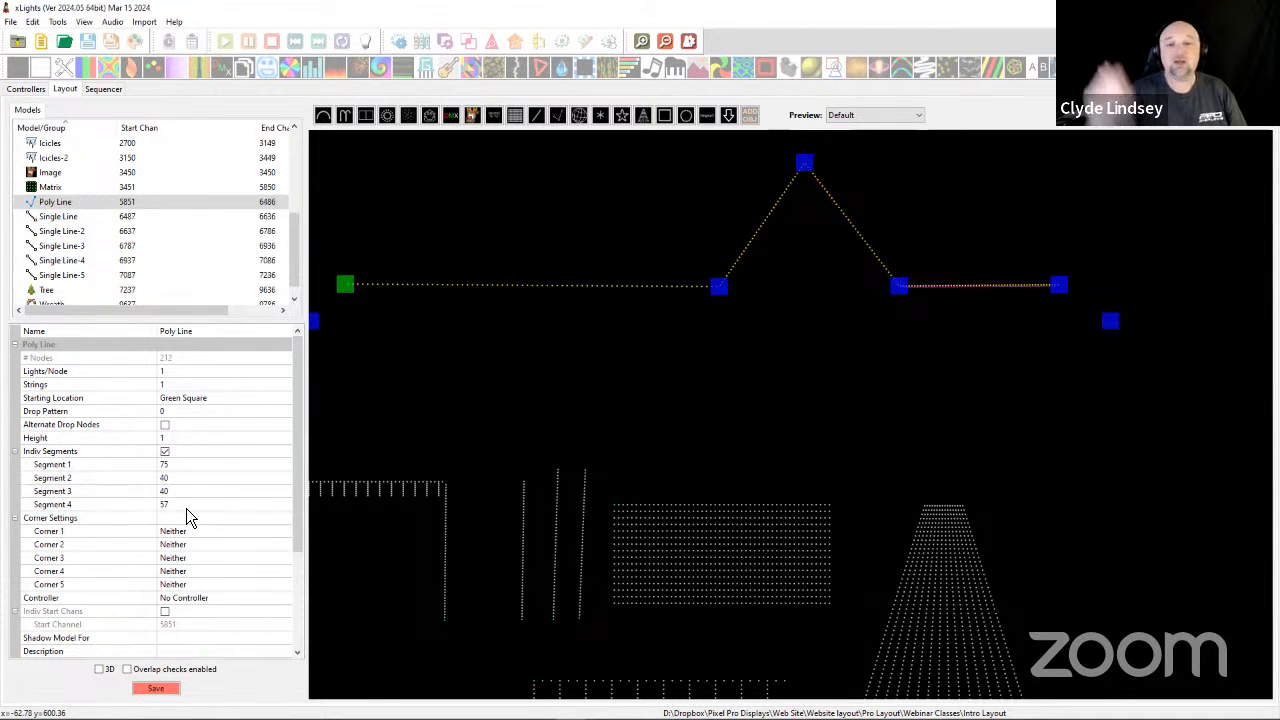
{"action": "left_click", "coordinate": [172, 504]}
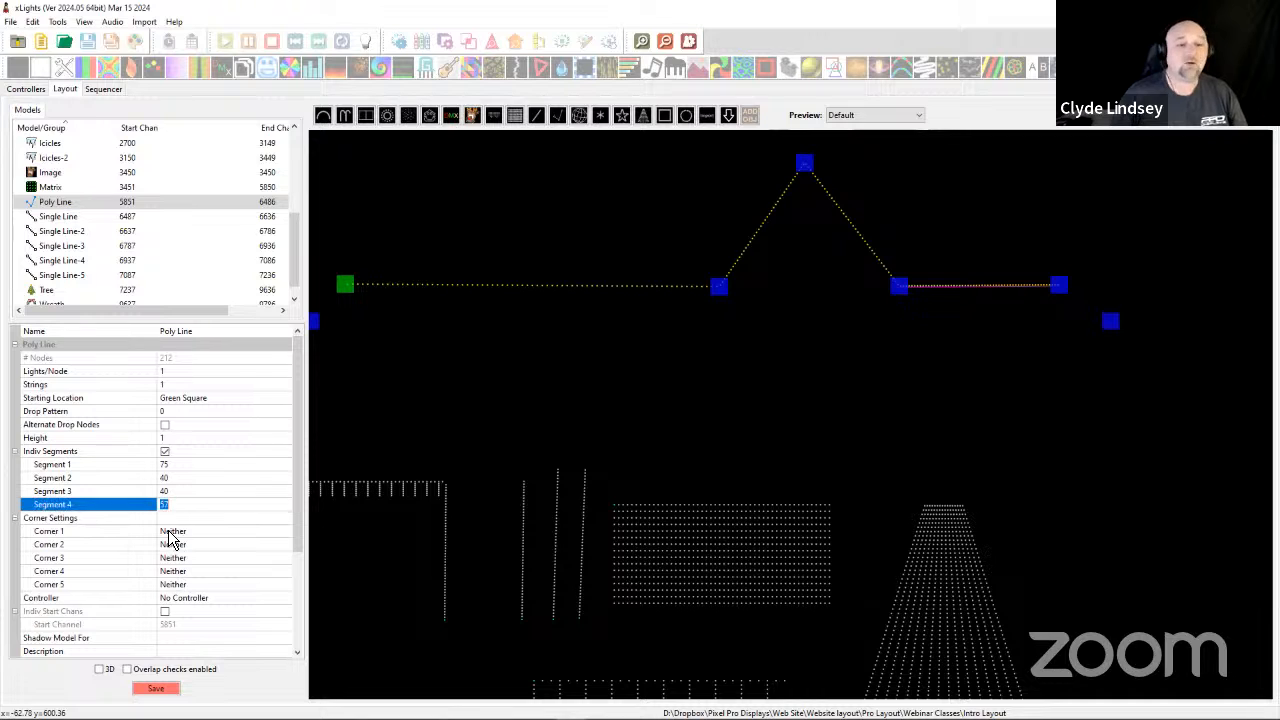
{"action": "type", "text": "30"}
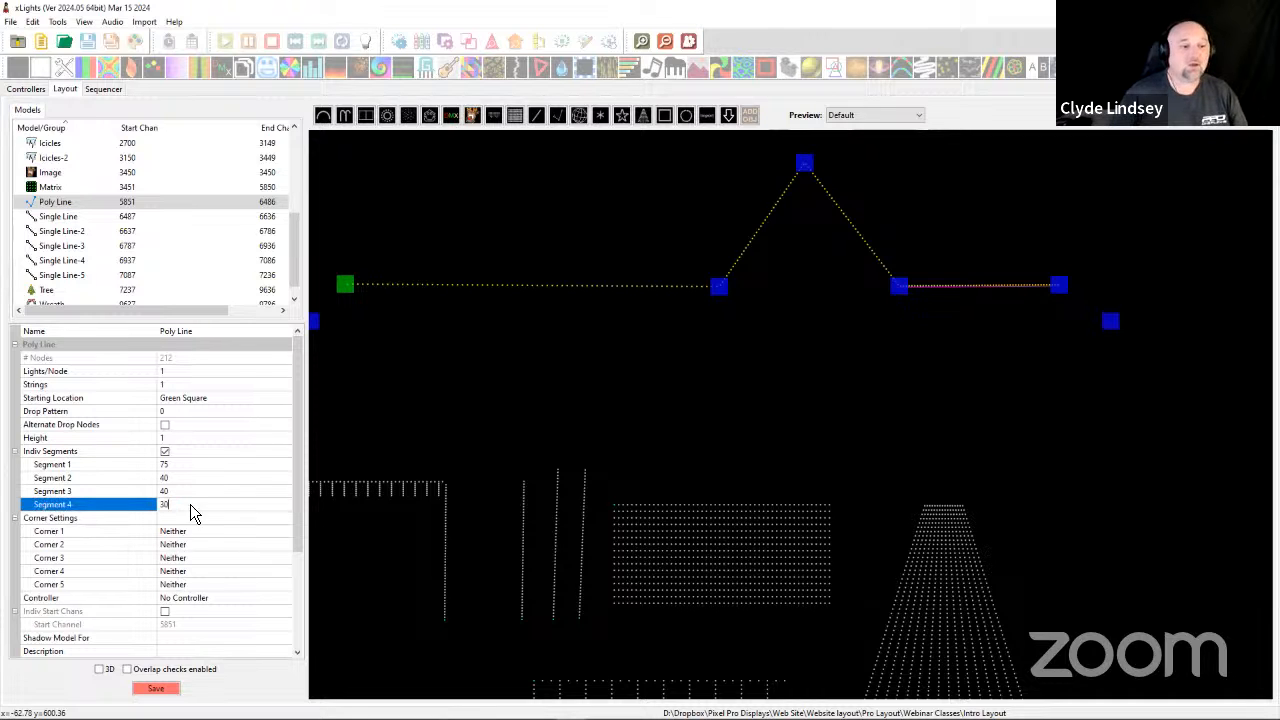
{"action": "key", "text": "Return"}
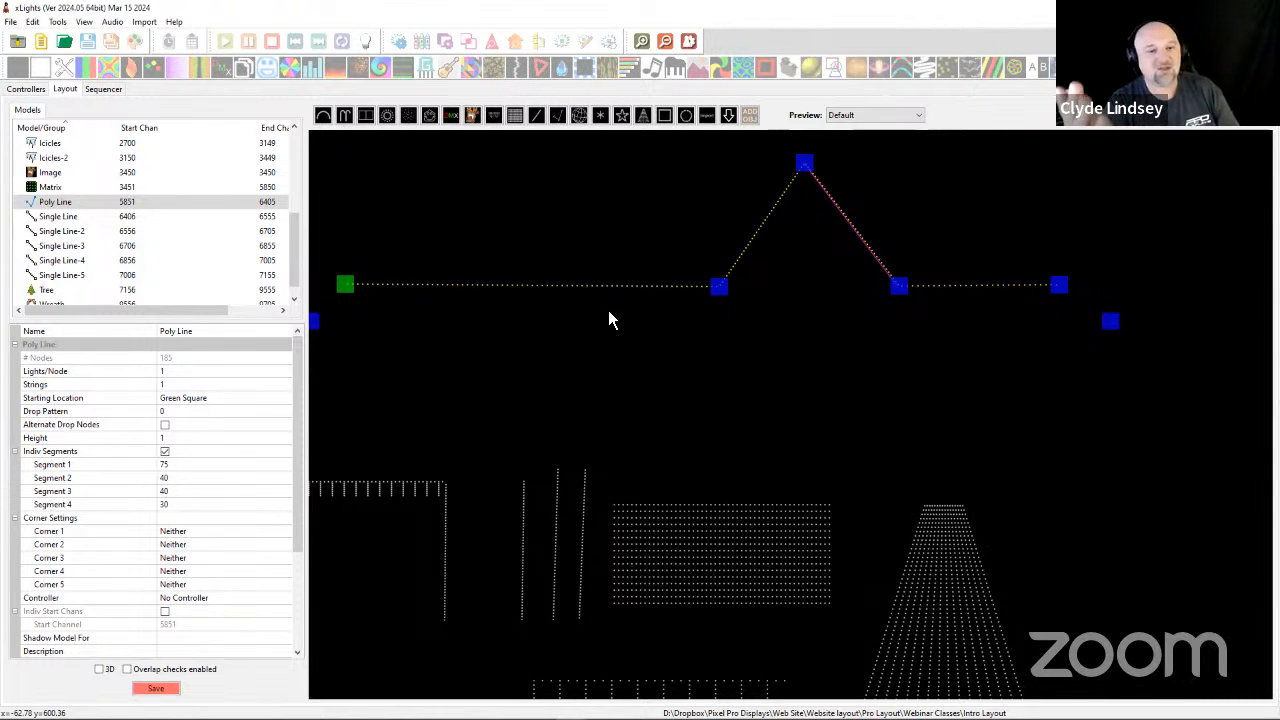
{"action": "left_click", "coordinate": [608, 392]}
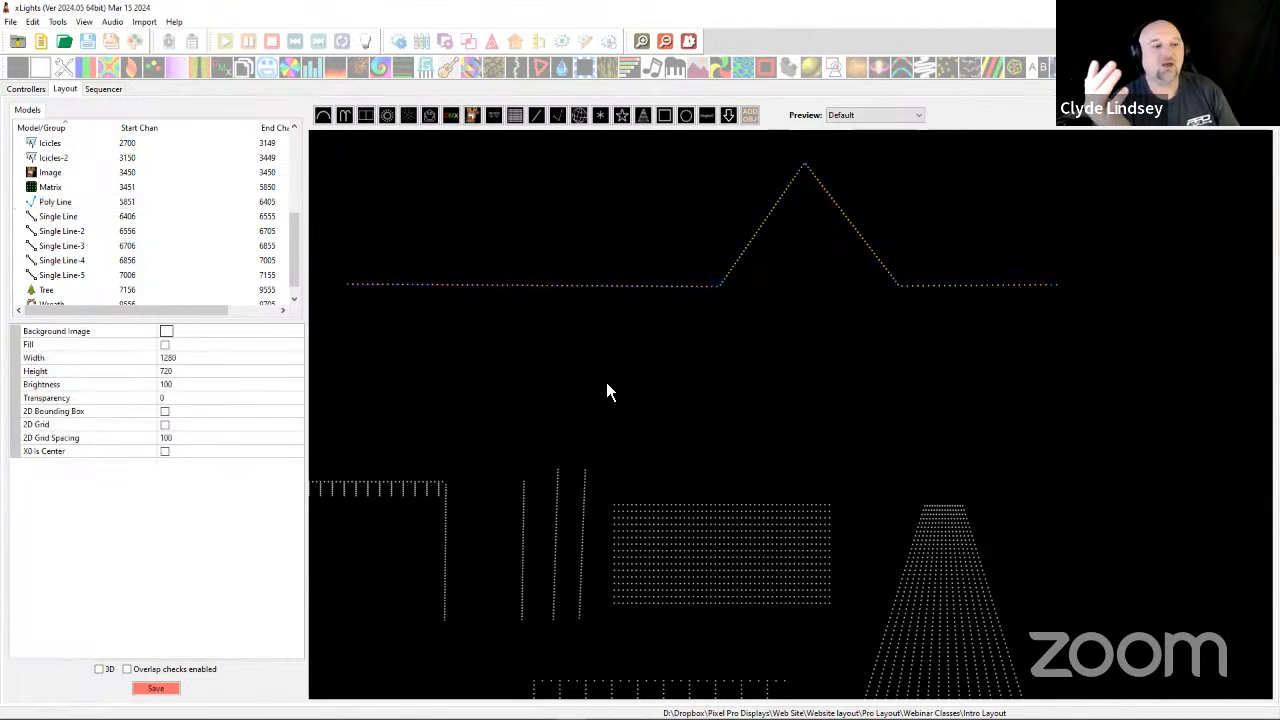
Move the poly line down so it sits just above the matrix and the icicles.
{"action": "left_click_drag", "start_coordinate": [590, 285], "coordinate": [629, 460]}
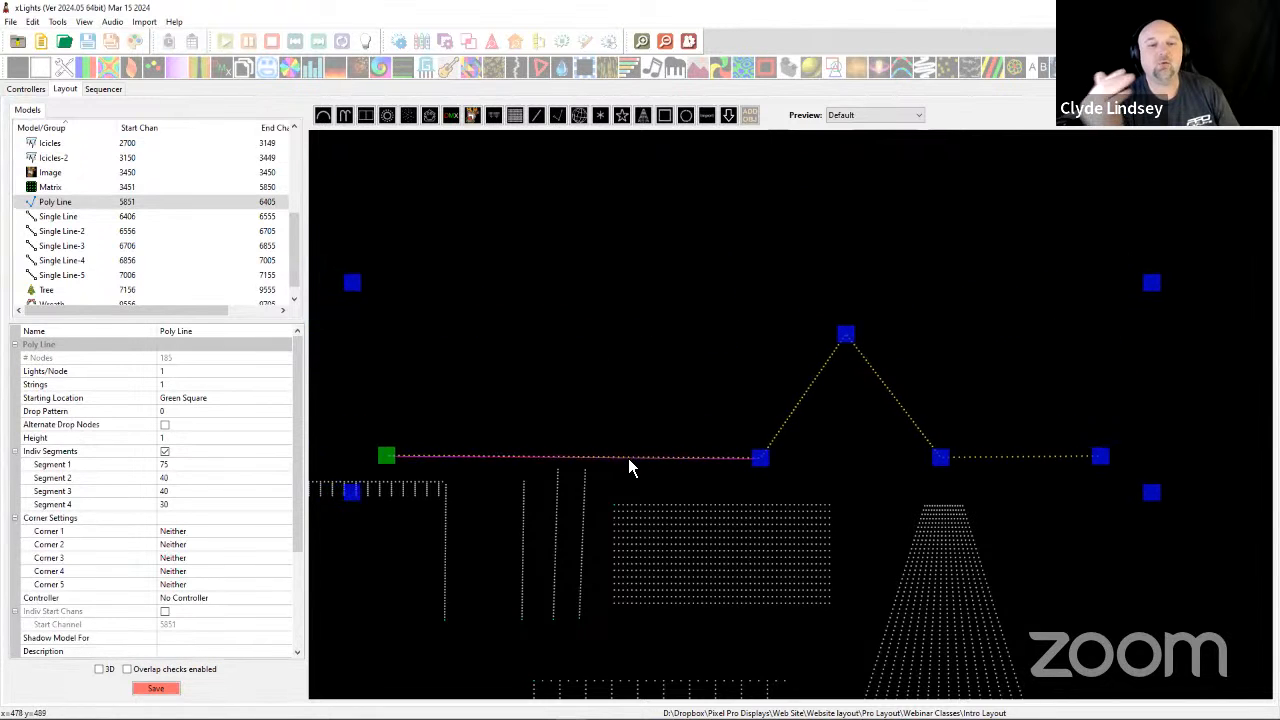
{"action": "scroll", "coordinate": [704, 334], "scroll_direction": "down", "scroll_amount": 2}
{"action": "scroll", "coordinate": [706, 188], "scroll_direction": "up", "scroll_amount": 1}
Draw a sphere model in the empty area above the long straight section of the poly line.
{"action": "left_click_drag", "start_coordinate": [830, 374], "coordinate": [981, 500]}
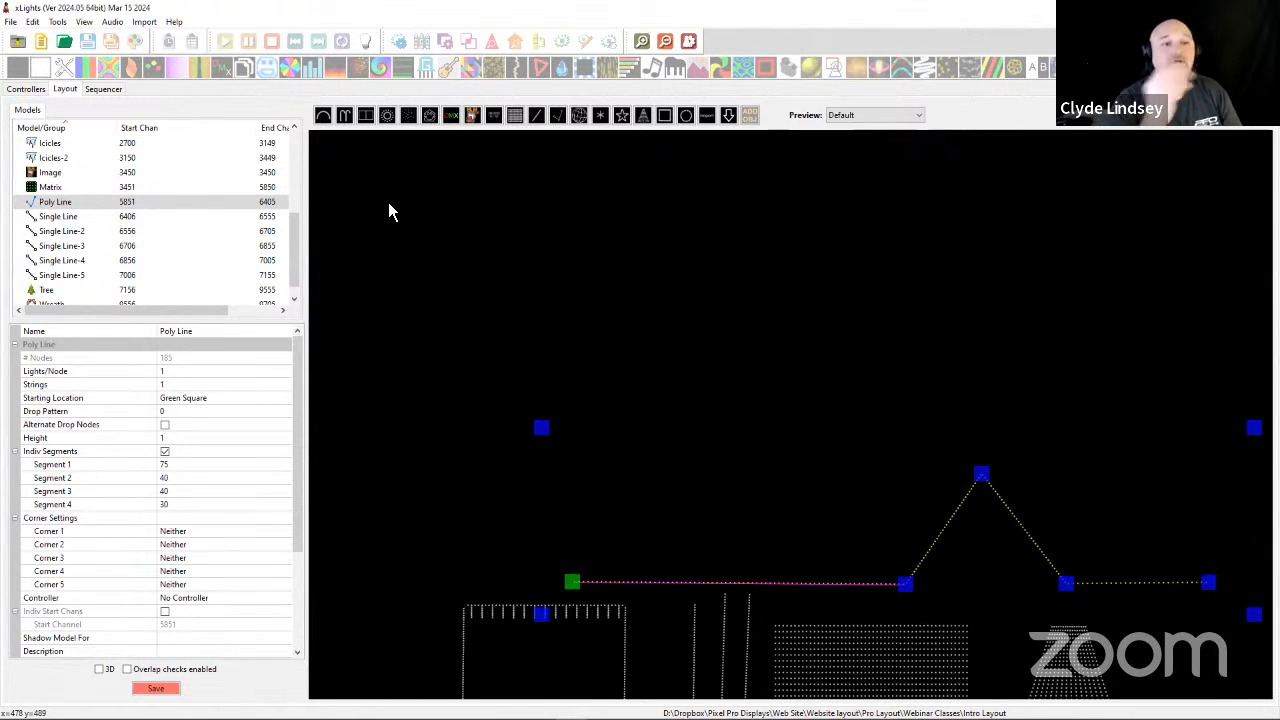
{"action": "left_click", "coordinate": [658, 305]}
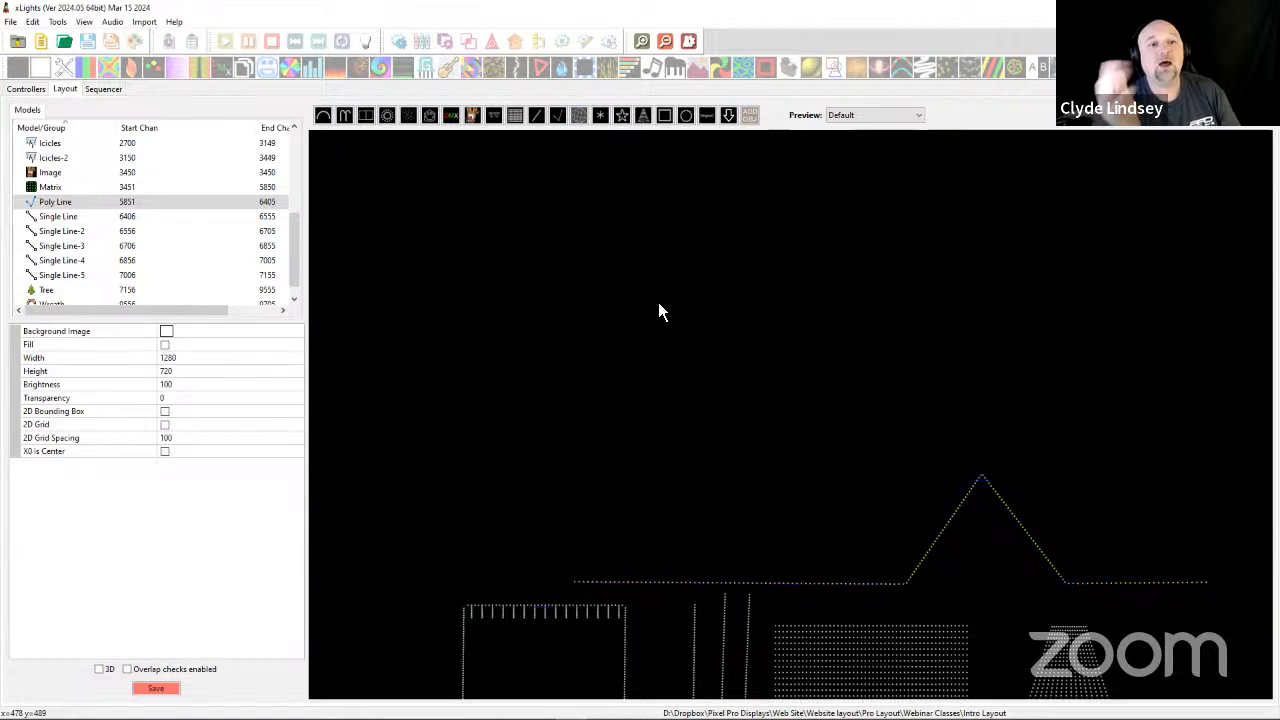
{"action": "left_click_drag", "start_coordinate": [443, 220], "coordinate": [668, 408]}
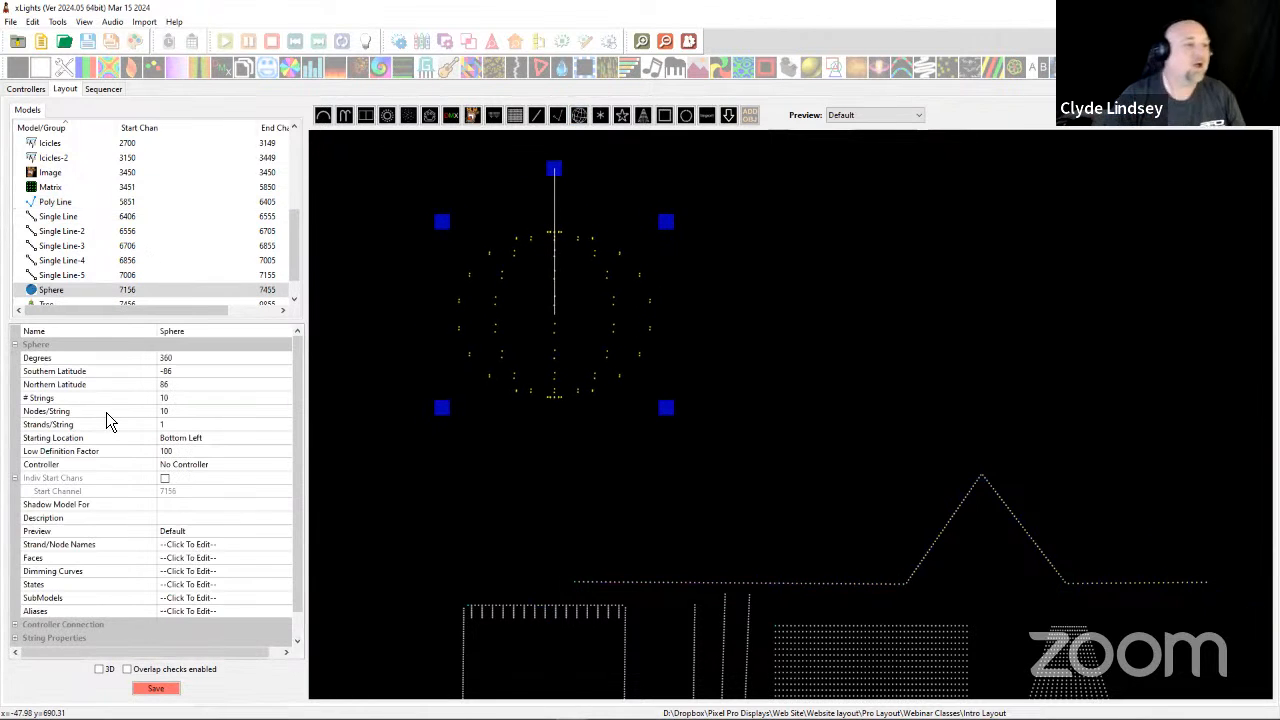
Set the sphere to 300 nodes per string and 30 strings.
{"action": "left_click", "coordinate": [192, 413]}
{"action": "type", "text": "300"}
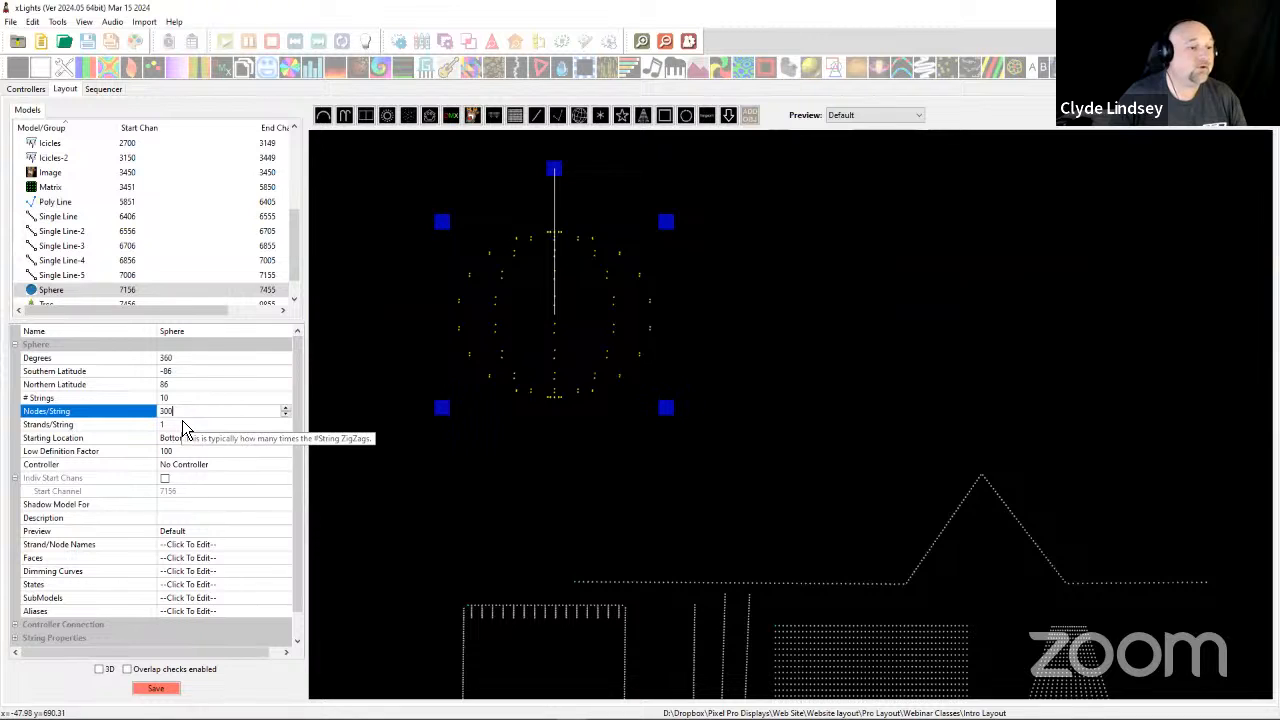
{"action": "key", "text": "Return"}
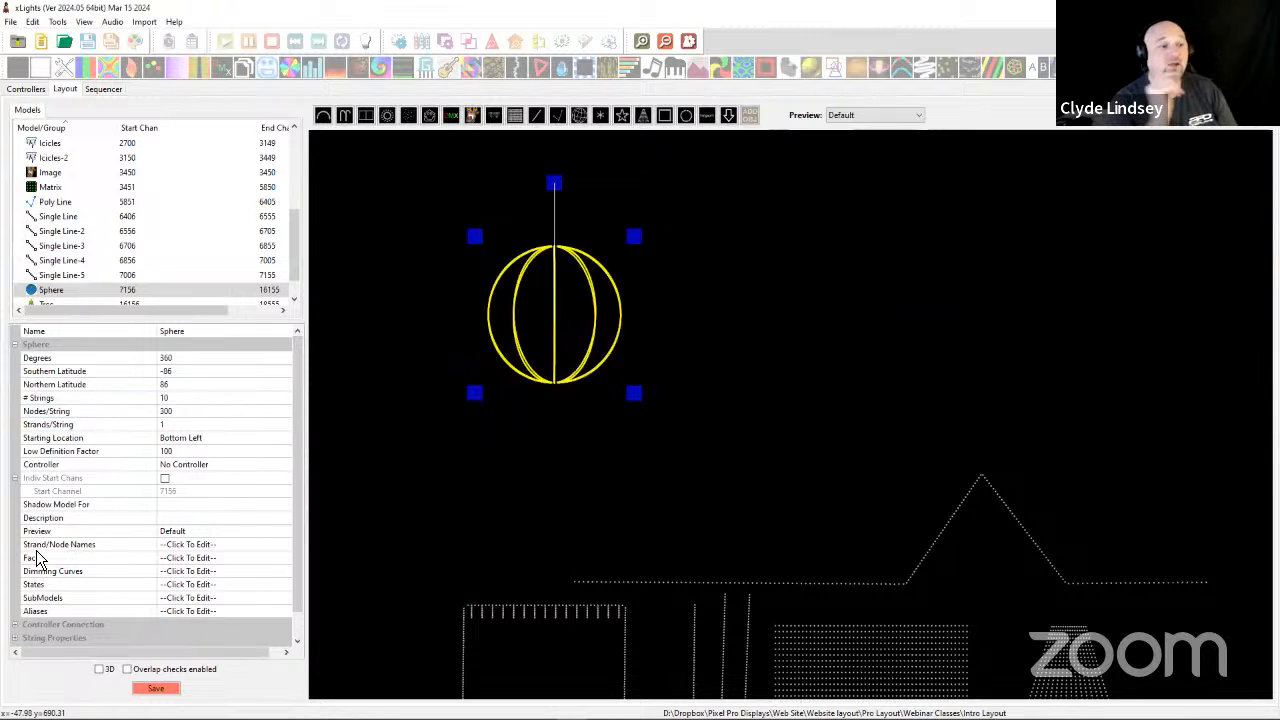
{"action": "left_click", "coordinate": [190, 399]}
{"action": "type", "text": "30"}
{"action": "key", "text": "Return"}
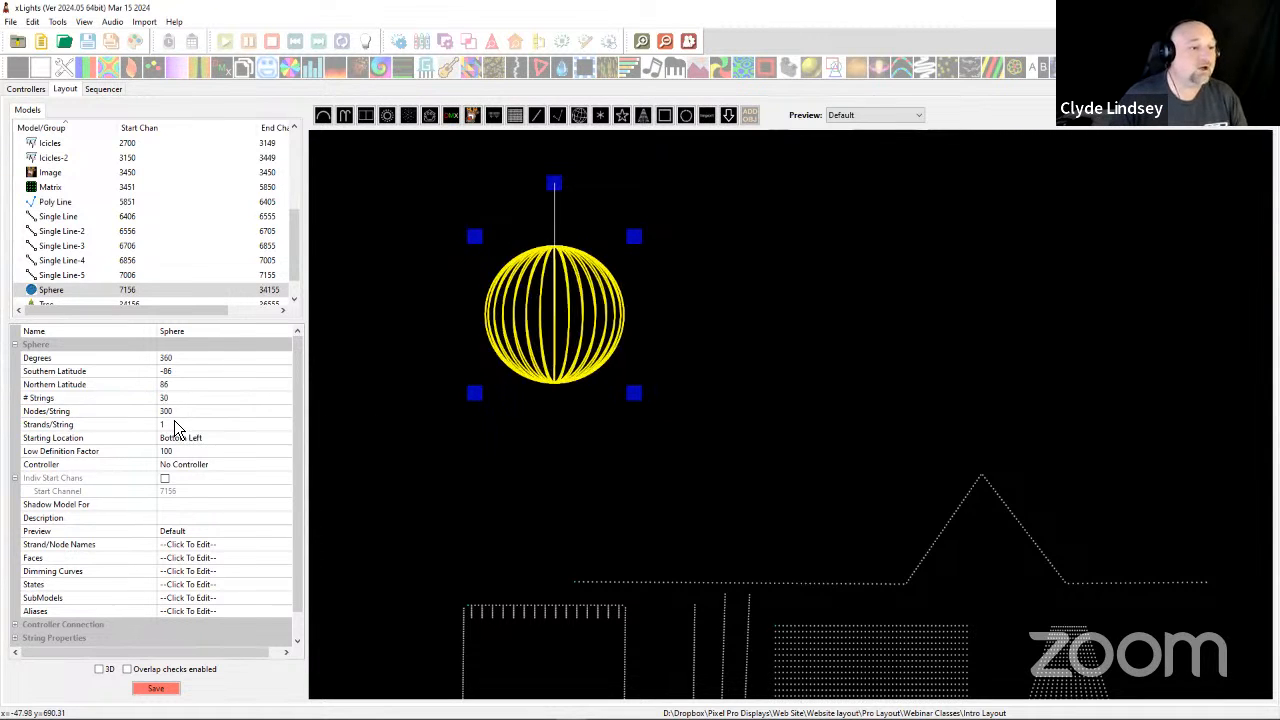
Examine the sphere and the flat tree from several angles in the 3D view, and return to the 2D layout.
{"action": "left_click", "coordinate": [99, 669]}
{"action": "left_click_drag", "start_coordinate": [776, 500], "coordinate": [557, 448]}
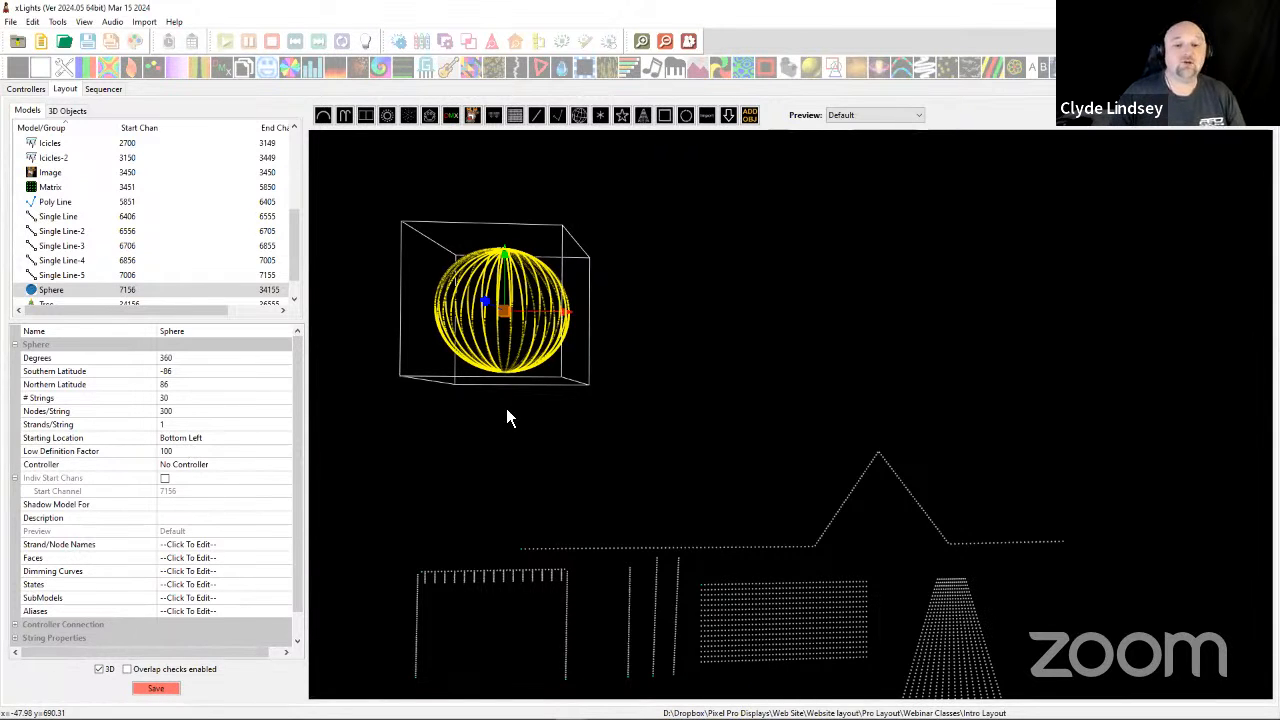
{"action": "scroll", "coordinate": [652, 462], "scroll_direction": "down", "scroll_amount": 3}
{"action": "left_click_drag", "start_coordinate": [662, 480], "coordinate": [728, 150]}
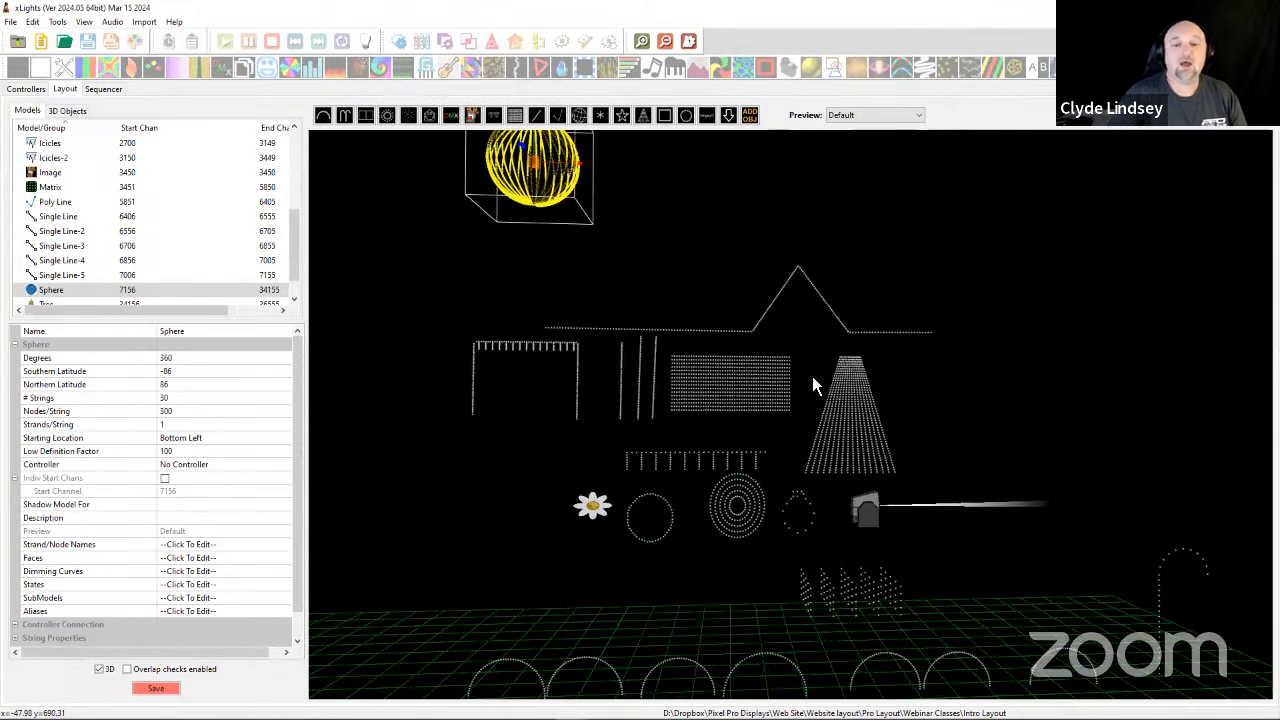
{"action": "left_click", "coordinate": [860, 430]}
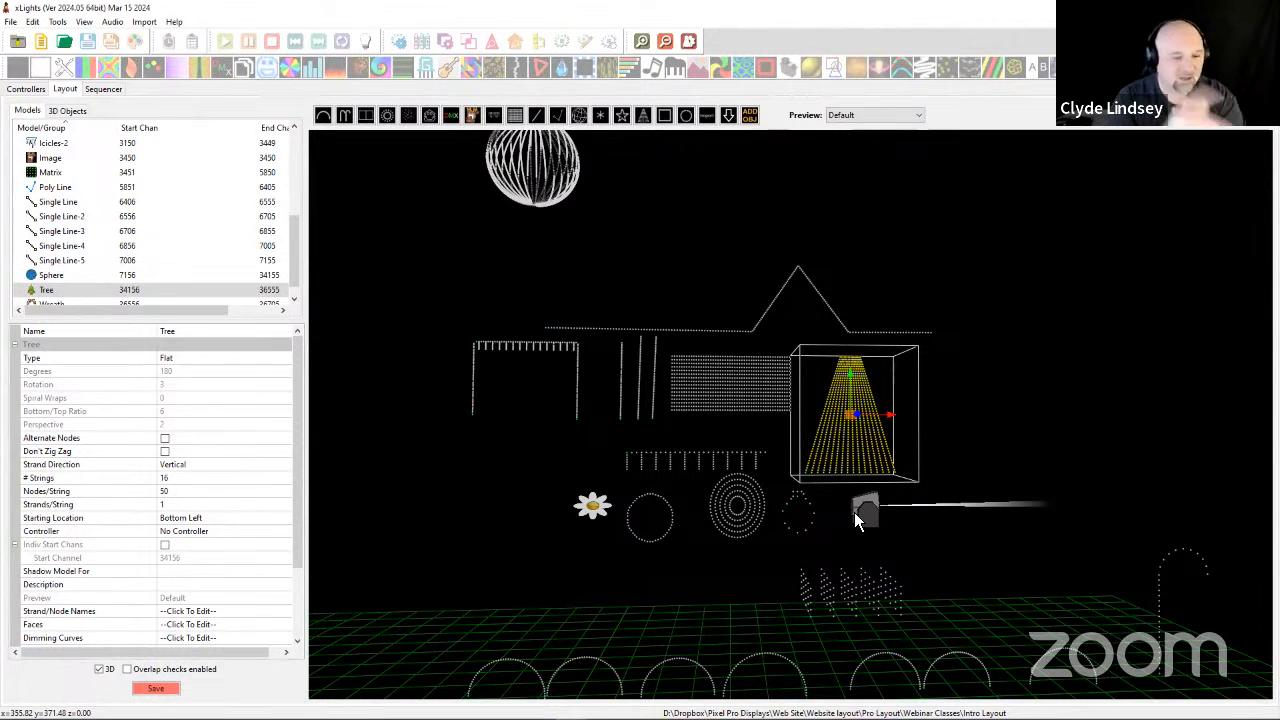
{"action": "left_click_drag", "start_coordinate": [469, 183], "coordinate": [518, 379]}
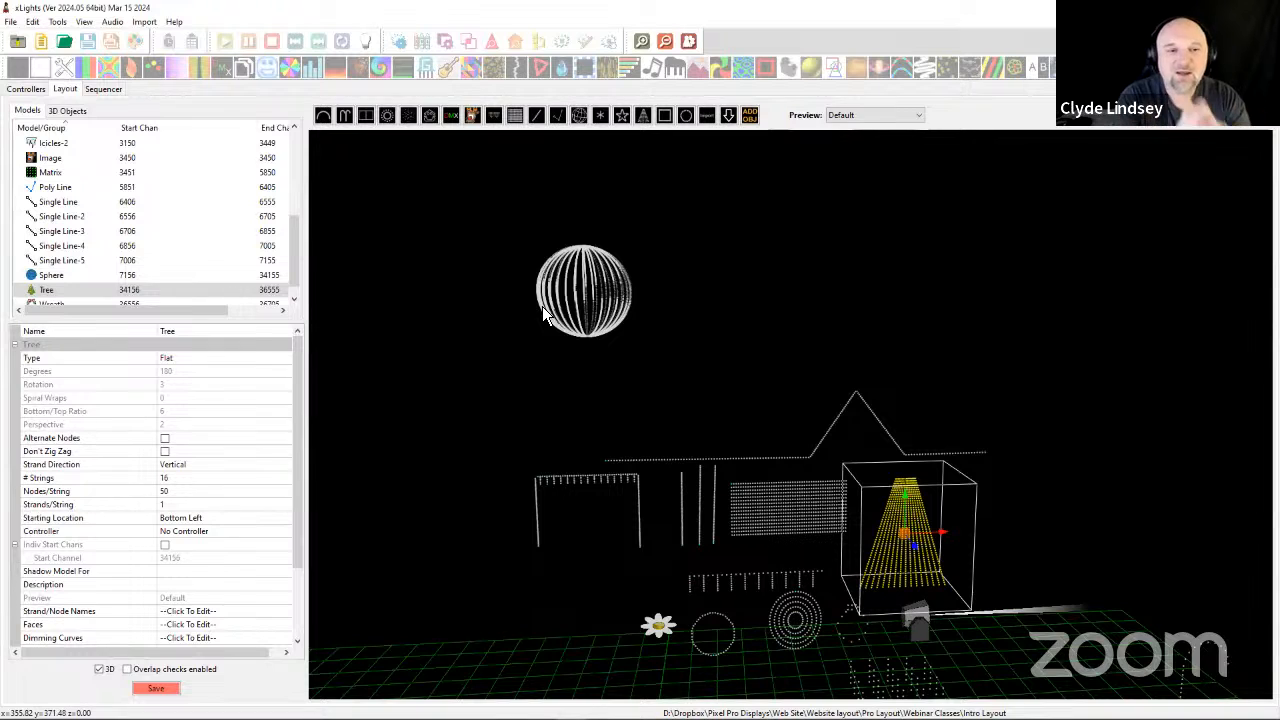
{"action": "left_click", "coordinate": [597, 322]}
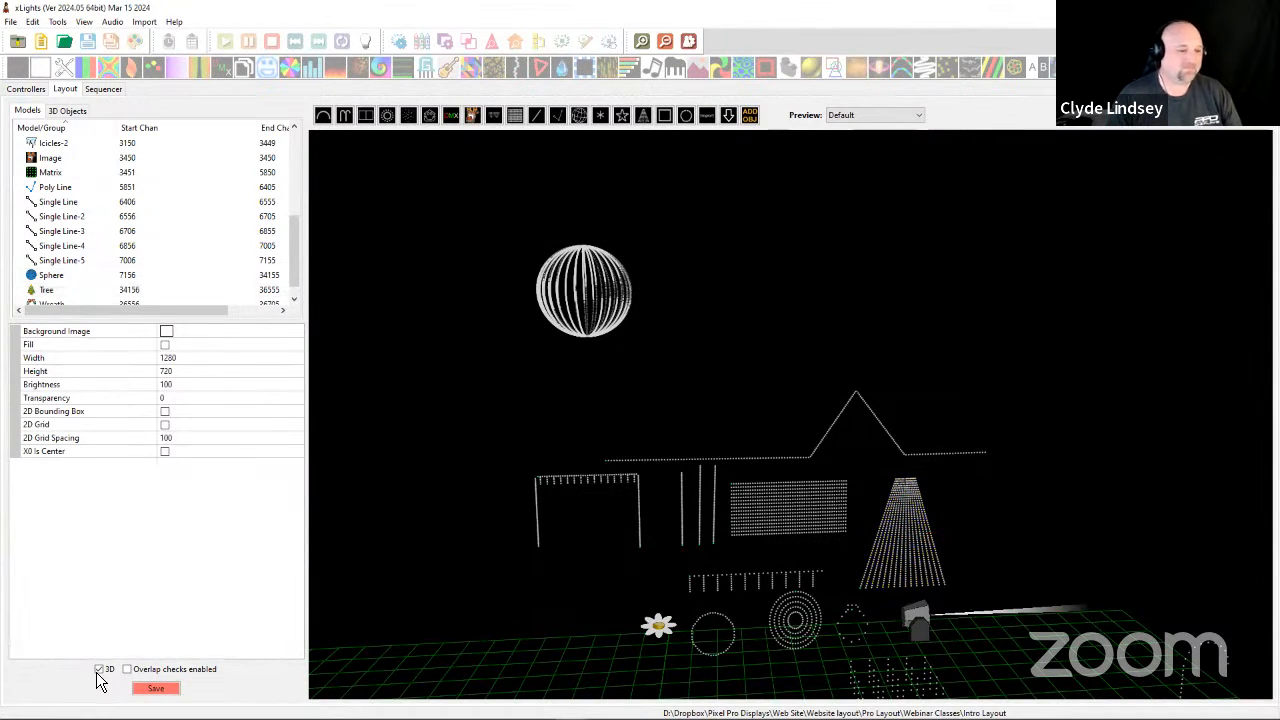
{"action": "mouse_move", "coordinate": [530, 400]}
{"action": "left_mouse_down"}
{"action": "mouse_move", "coordinate": [529, 455]}
{"action": "mouse_move", "coordinate": [486, 472]}
{"action": "mouse_move", "coordinate": [522, 480]}
{"action": "mouse_move", "coordinate": [532, 385]}
{"action": "left_mouse_up"}
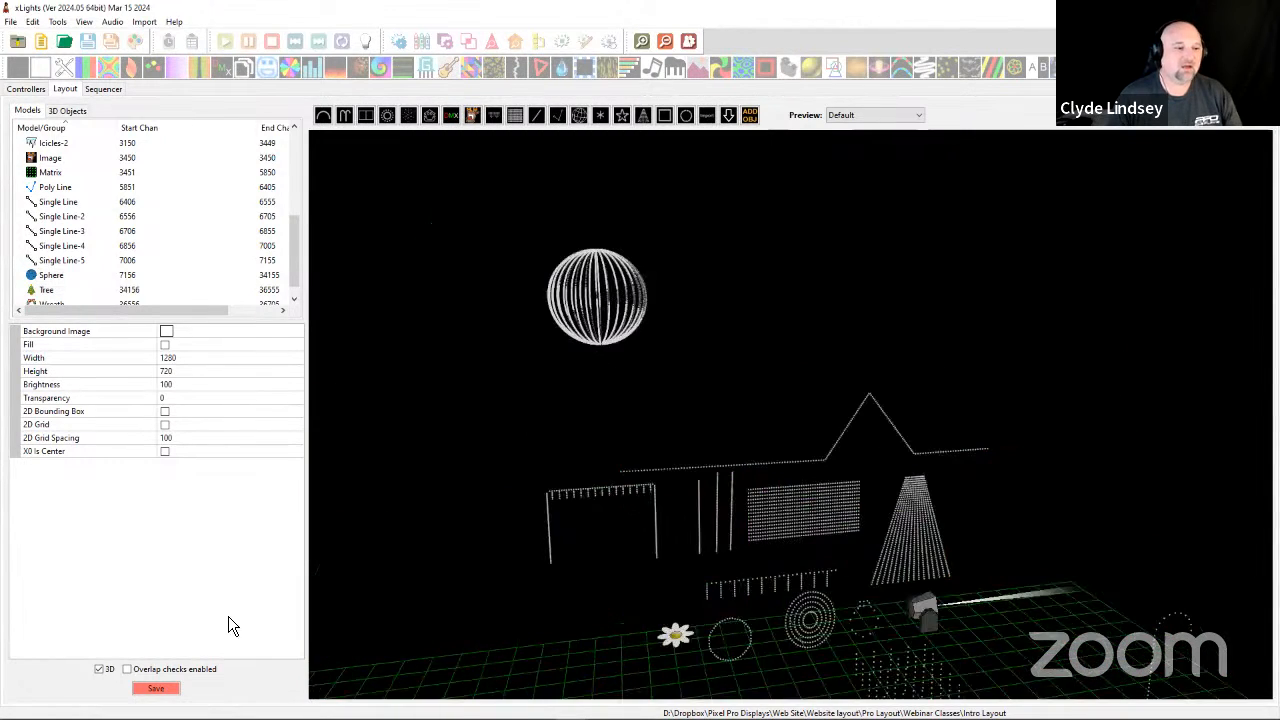
{"action": "left_click", "coordinate": [105, 668]}
Change the tree's type to Round and set its degrees to 360.
{"action": "left_click", "coordinate": [556, 344]}
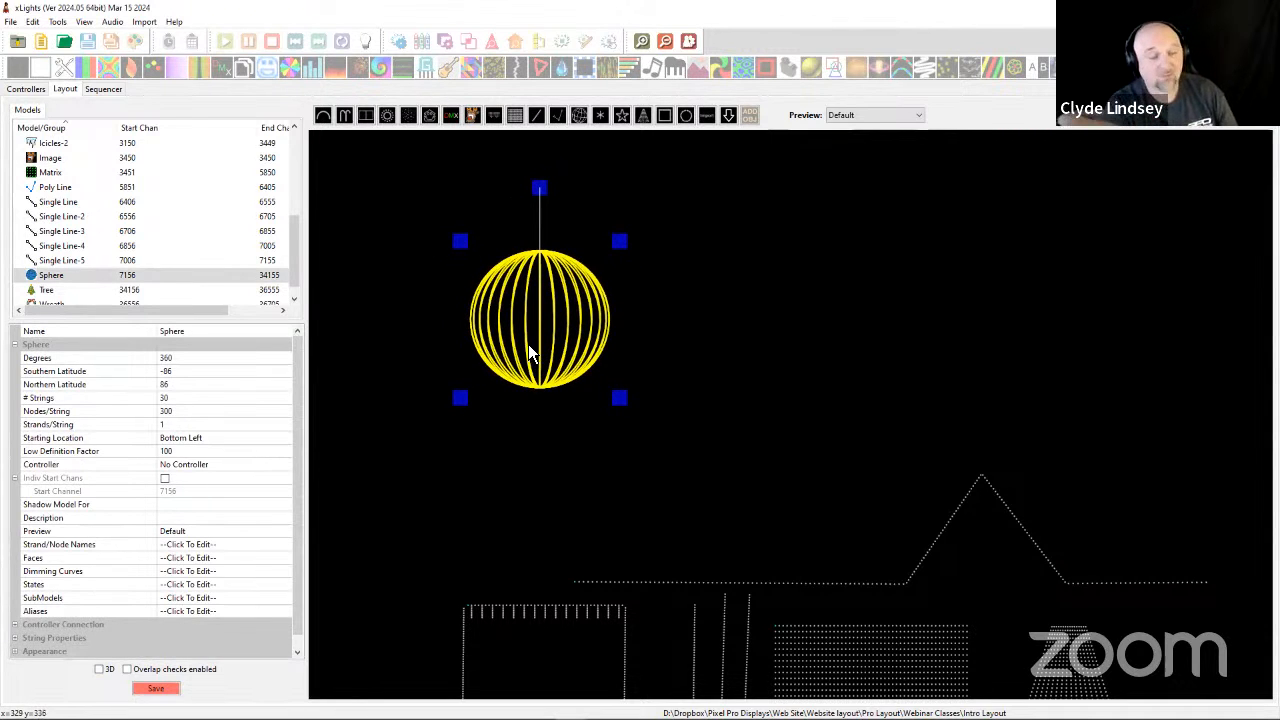
{"action": "left_click", "coordinate": [908, 578]}
{"action": "scroll", "coordinate": [826, 171], "scroll_direction": "down", "scroll_amount": 5}
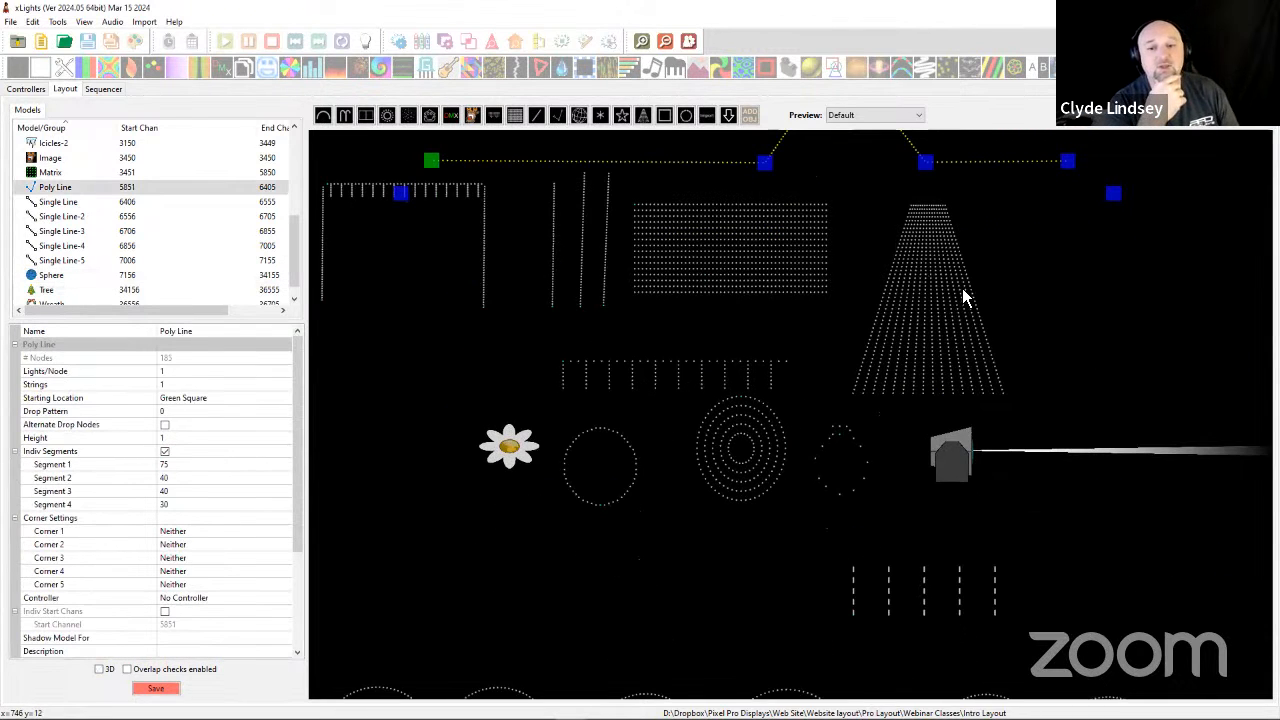
{"action": "left_click", "coordinate": [962, 290]}
{"action": "left_click", "coordinate": [202, 357]}
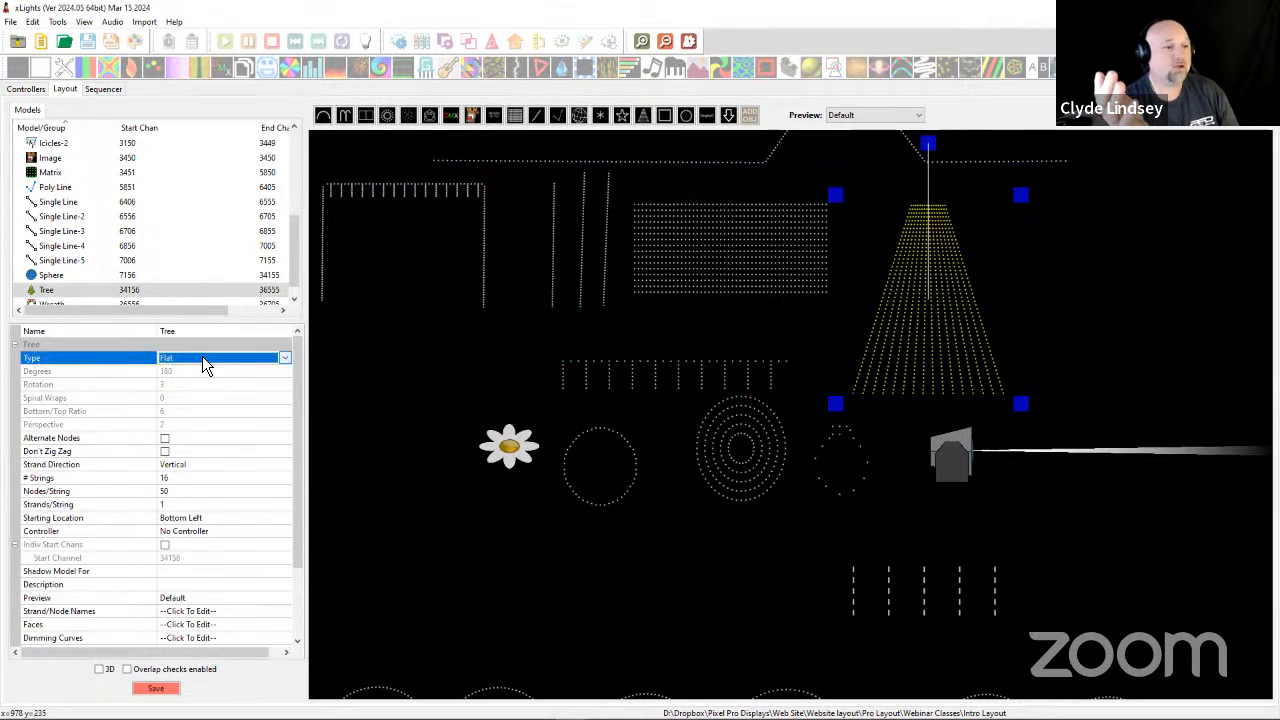
{"action": "left_click", "coordinate": [202, 357]}
{"action": "left_click", "coordinate": [188, 370]}
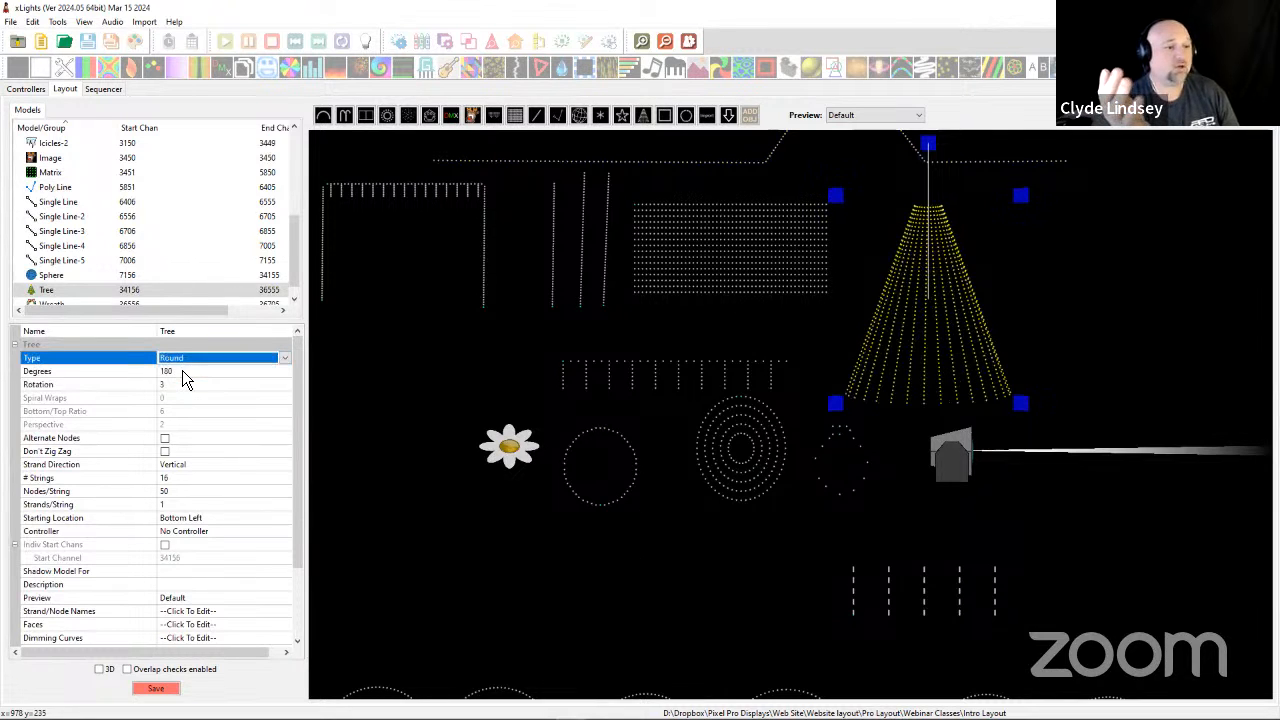
{"action": "left_click", "coordinate": [184, 372]}
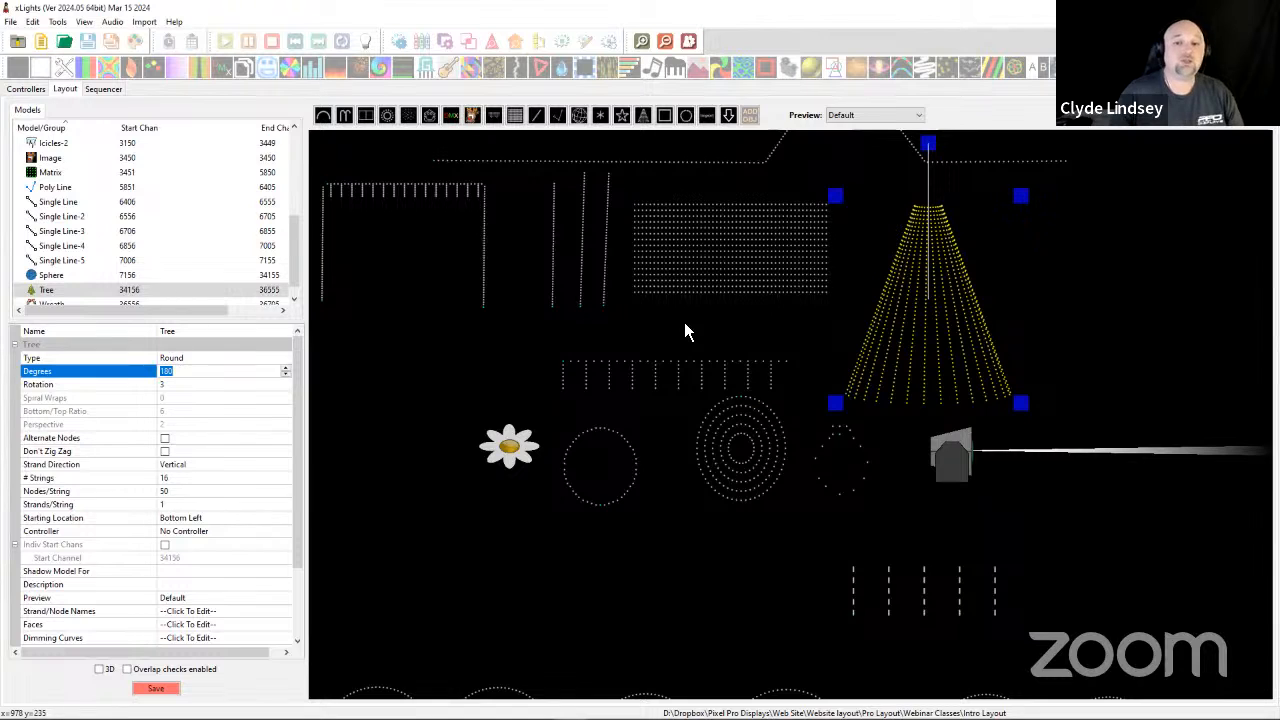
{"action": "type", "text": "3"}
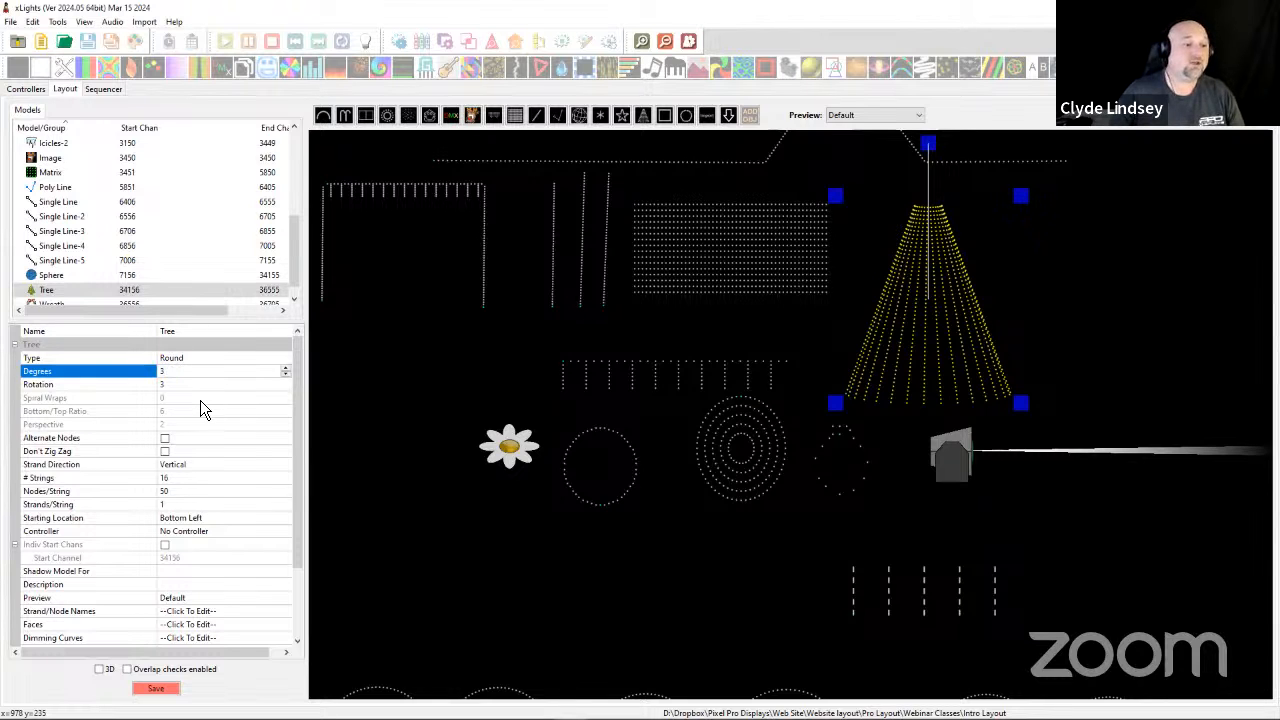
{"action": "type", "text": "60"}
{"action": "left_click", "coordinate": [172, 384]}
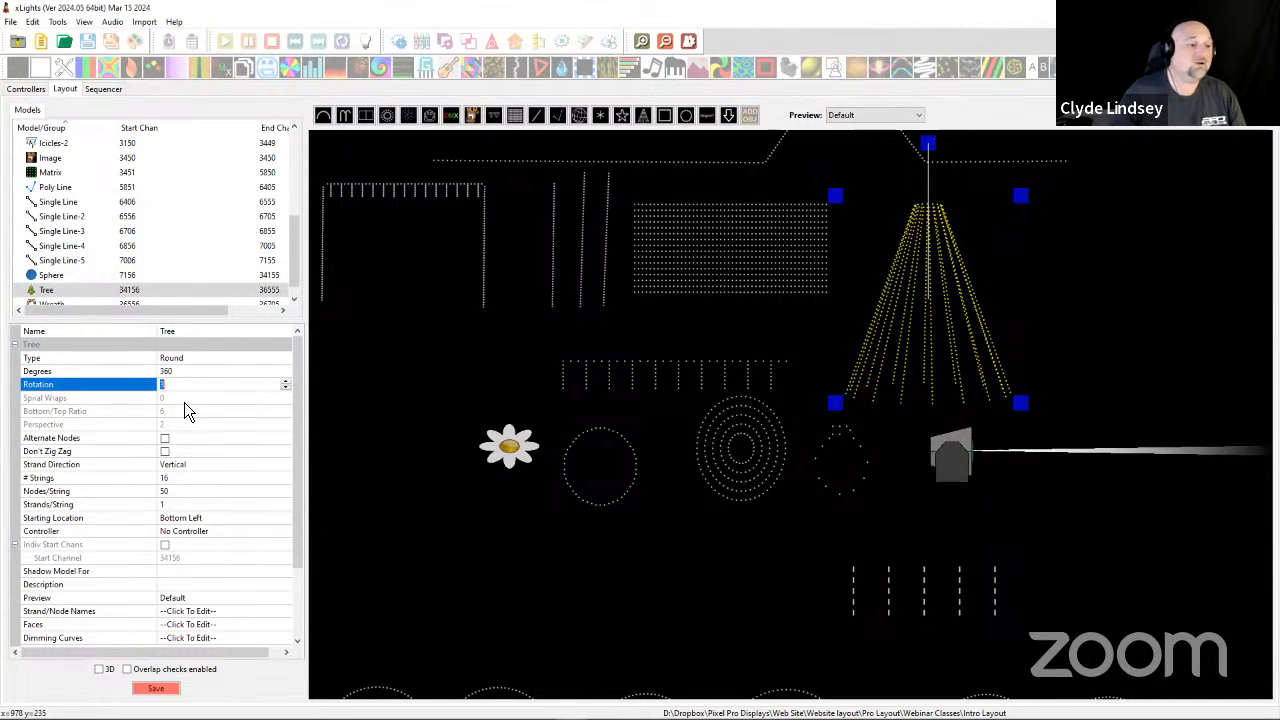
Set the tree to 48 strings with 200 nodes per string.
{"action": "left_click", "coordinate": [180, 478]}
{"action": "type", "text": "48"}
{"action": "left_click", "coordinate": [177, 491]}
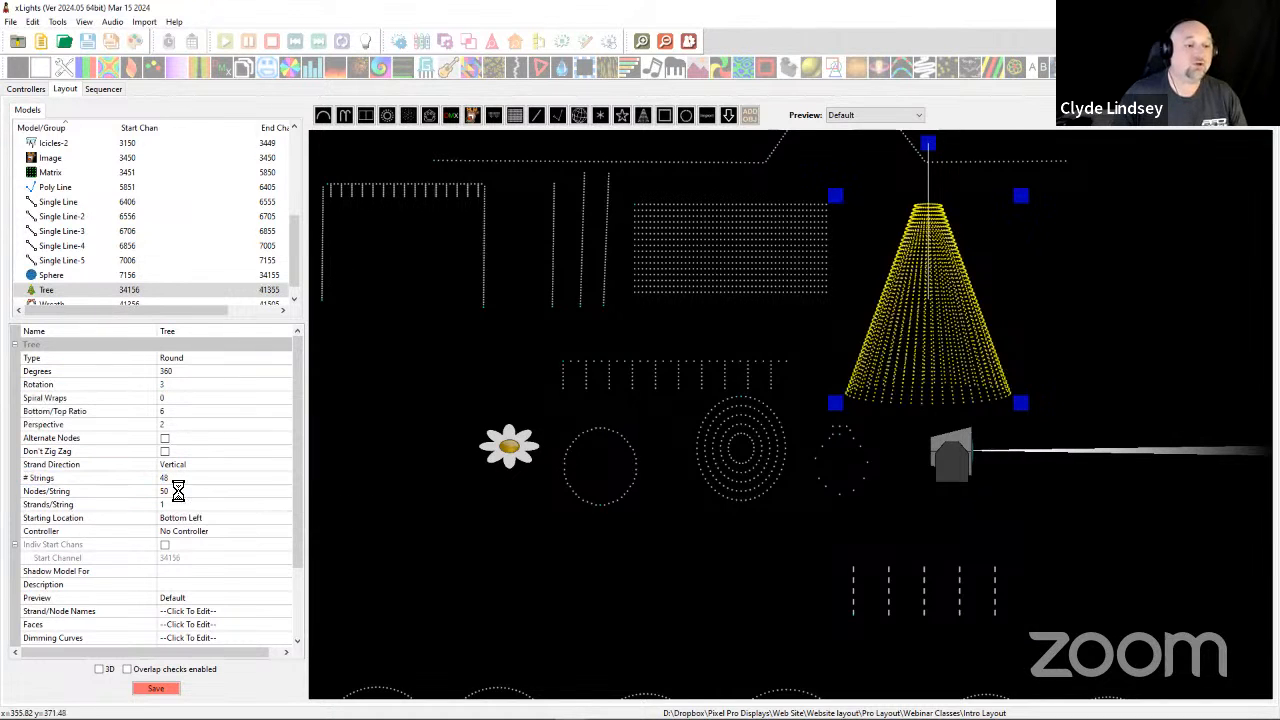
{"action": "type", "text": "200"}
{"action": "key", "text": "Return"}
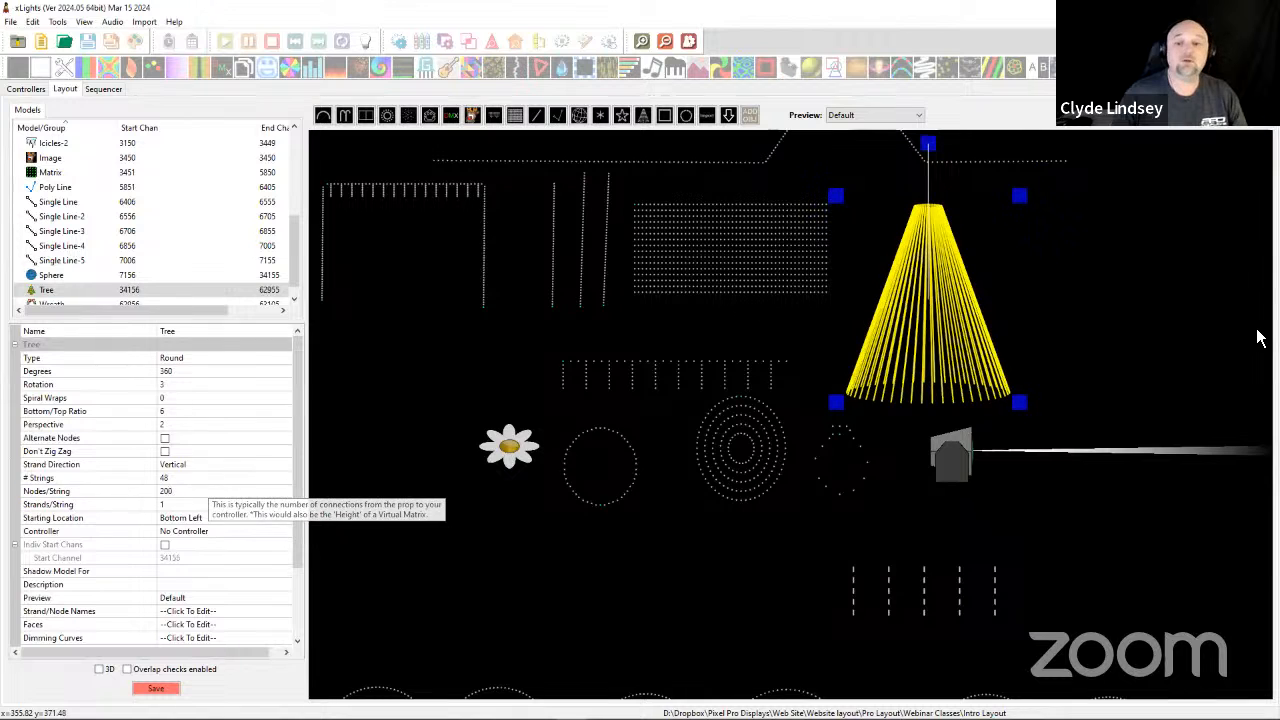
Check the shape of the round tree in the 3D view and return to the 2D layout.
{"action": "left_click", "coordinate": [99, 668]}
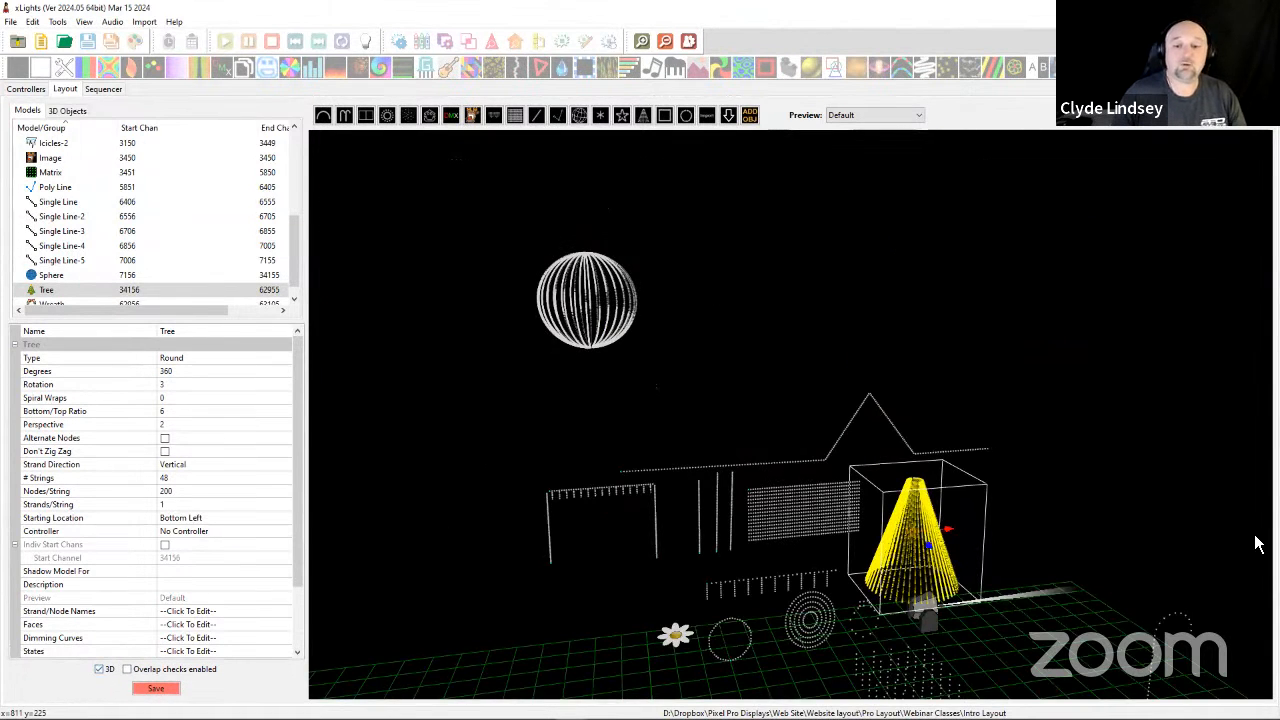
{"action": "left_click_drag", "start_coordinate": [762, 600], "coordinate": [514, 566]}
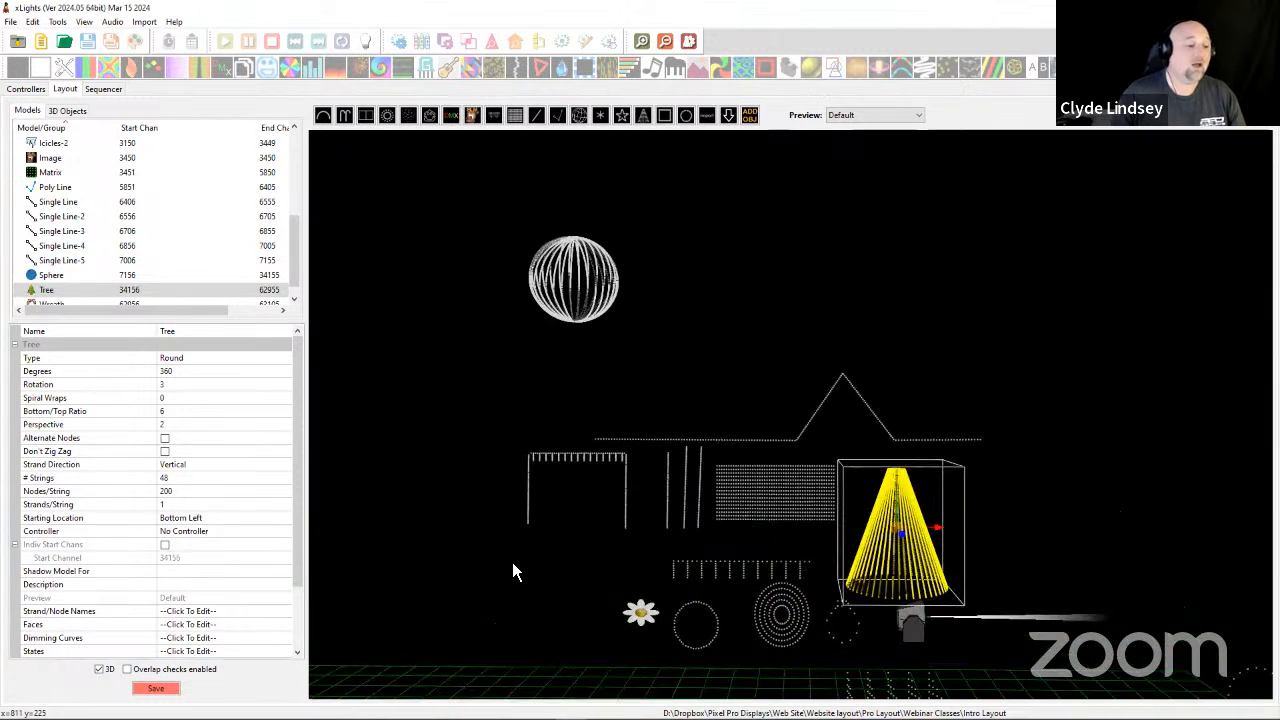
{"action": "left_click", "coordinate": [99, 668]}
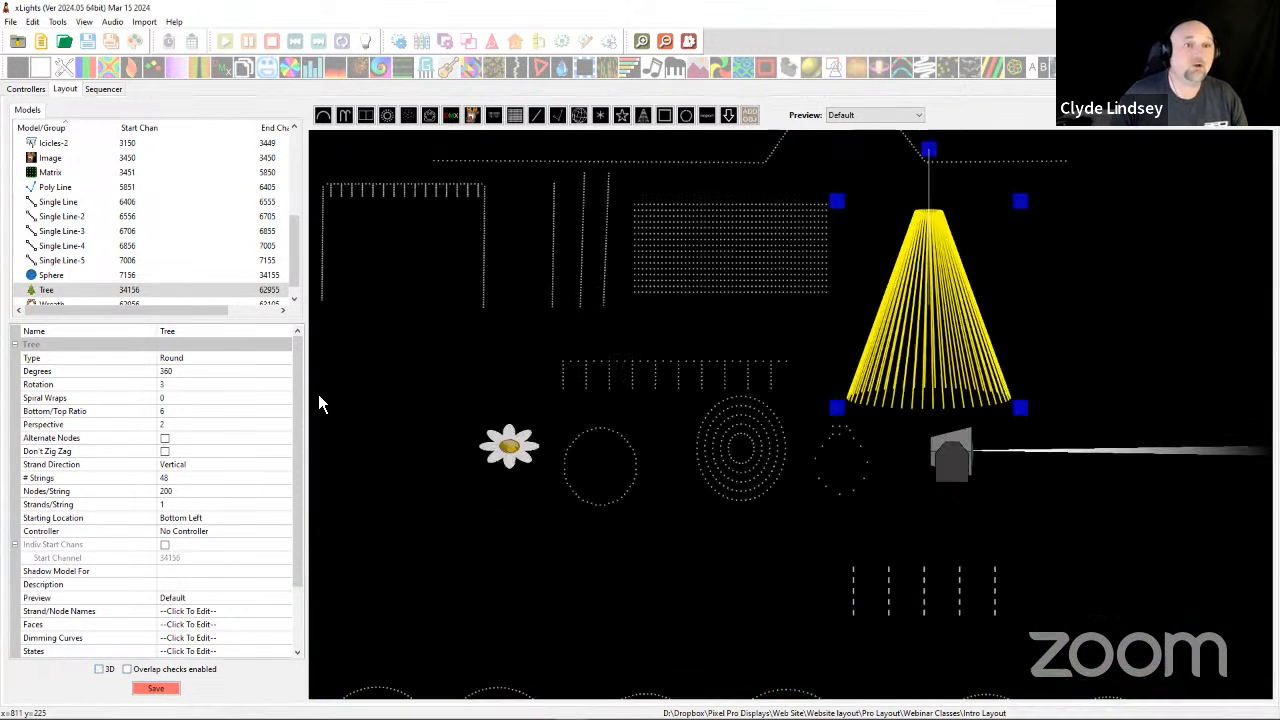
Draw a spinner model in the empty space between the sphere and the poly line's peak.
{"action": "left_click_drag", "start_coordinate": [584, 190], "coordinate": [574, 504]}
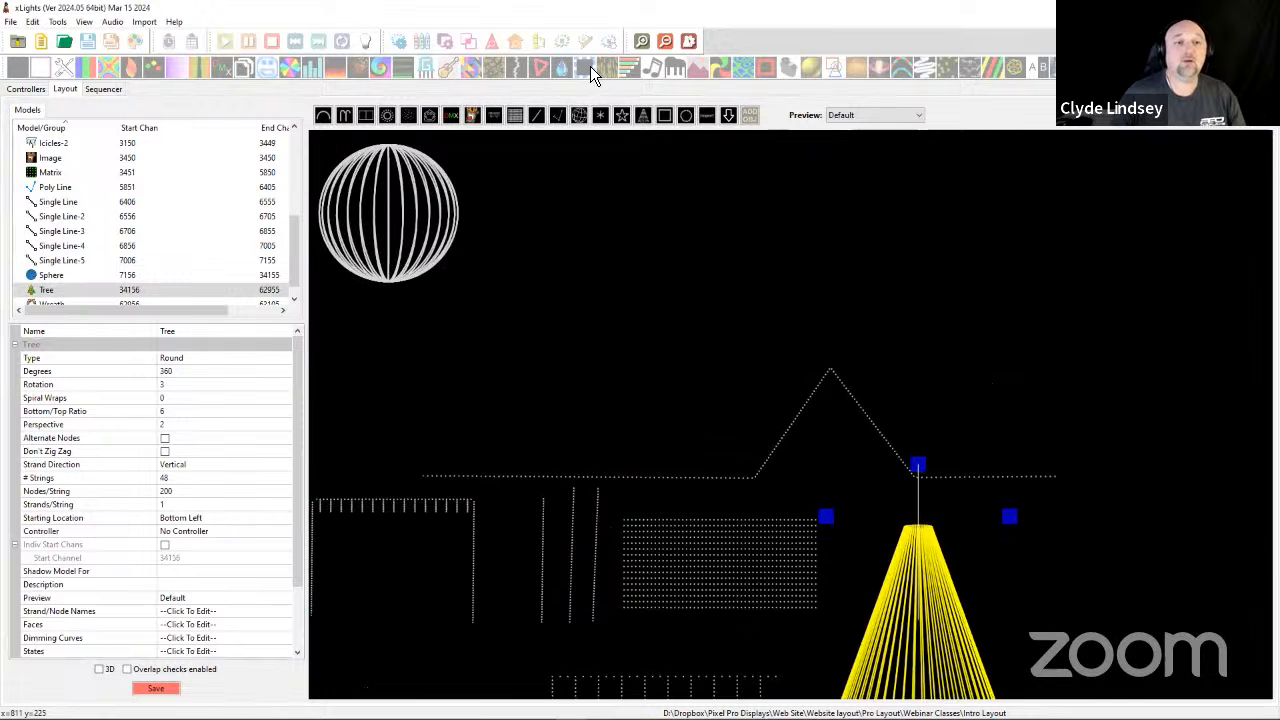
{"action": "left_click", "coordinate": [600, 115]}
{"action": "left_click_drag", "start_coordinate": [490, 270], "coordinate": [624, 406]}
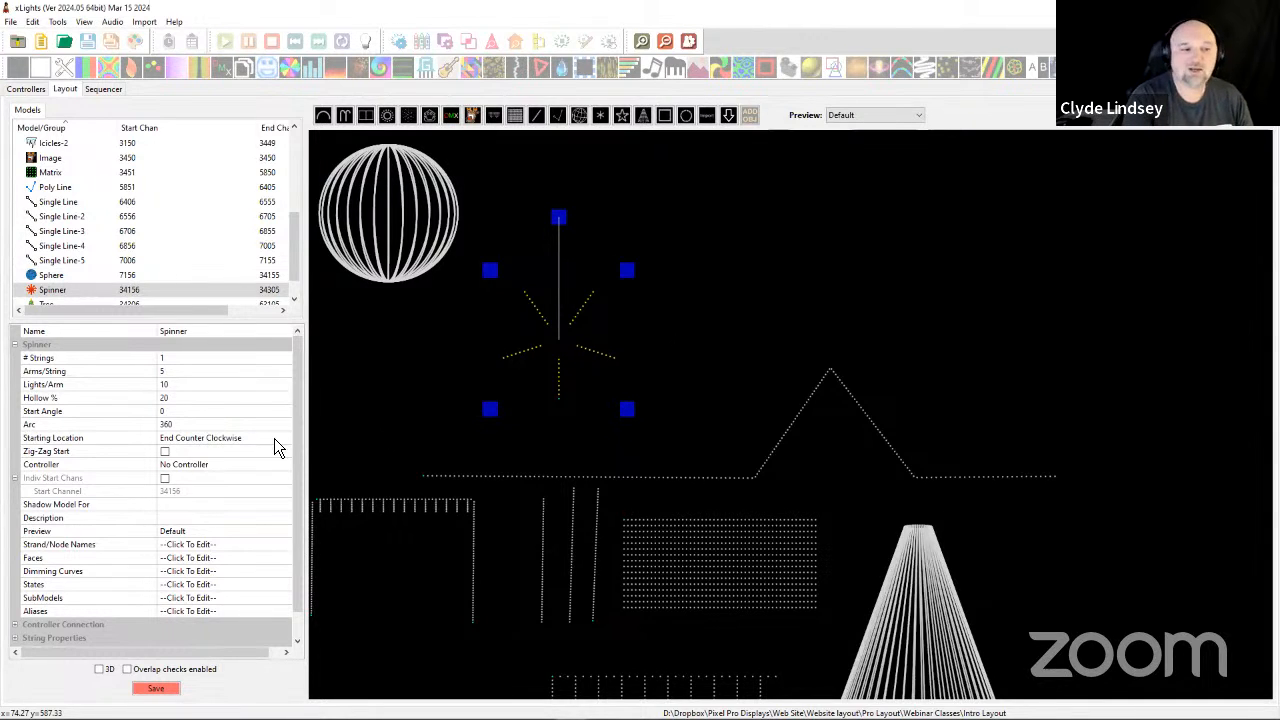
Give the spinner 8 arms per string and 22 lights per arm.
{"action": "left_click", "coordinate": [177, 370]}
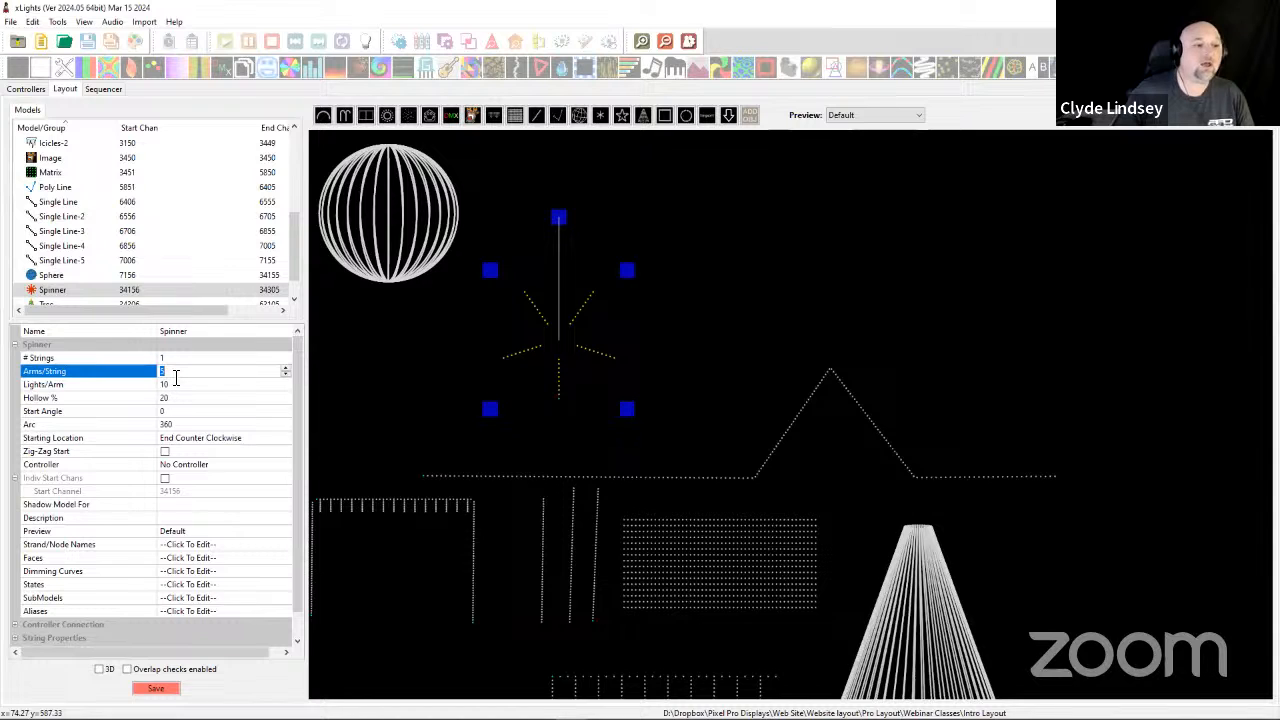
{"action": "type", "text": "8"}
{"action": "key", "text": "Return"}
{"action": "left_click", "coordinate": [178, 390]}
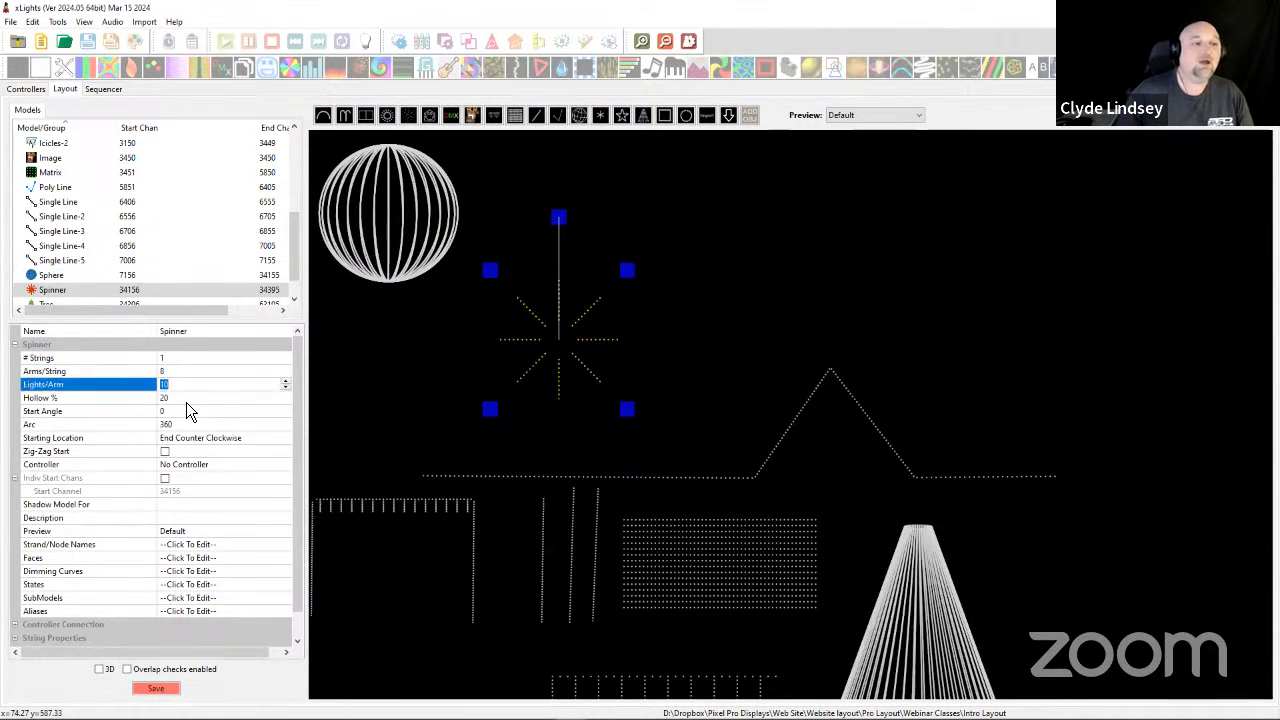
{"action": "type", "text": "22"}
{"action": "key", "text": "Return"}
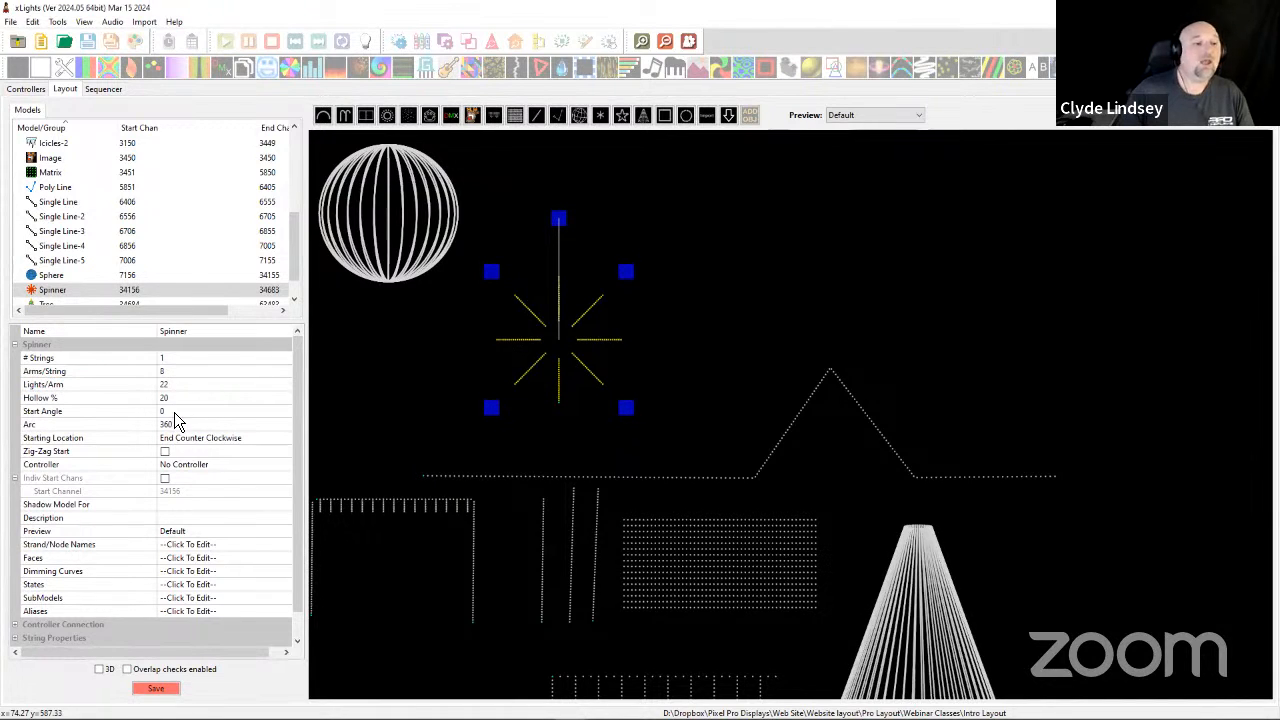
Increase the spinner's hollow percentage step by step to 27.
{"action": "left_click", "coordinate": [180, 397]}
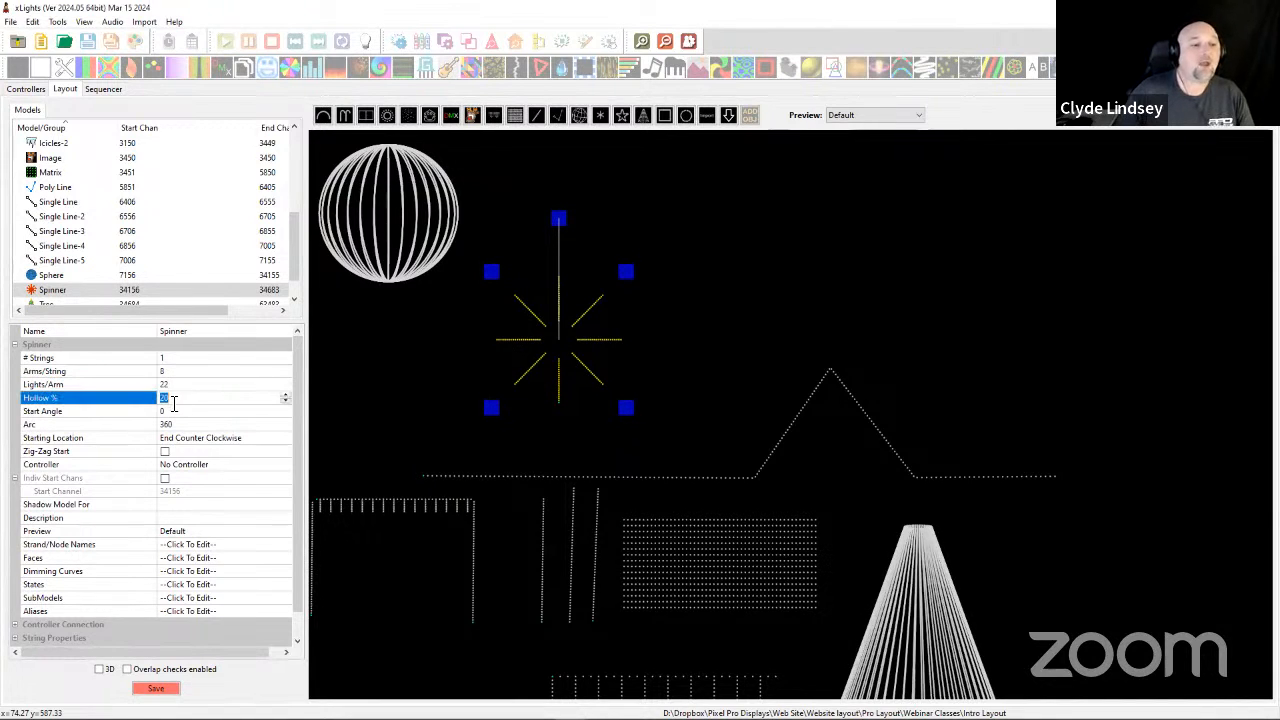
{"action": "left_click", "coordinate": [285, 395]}
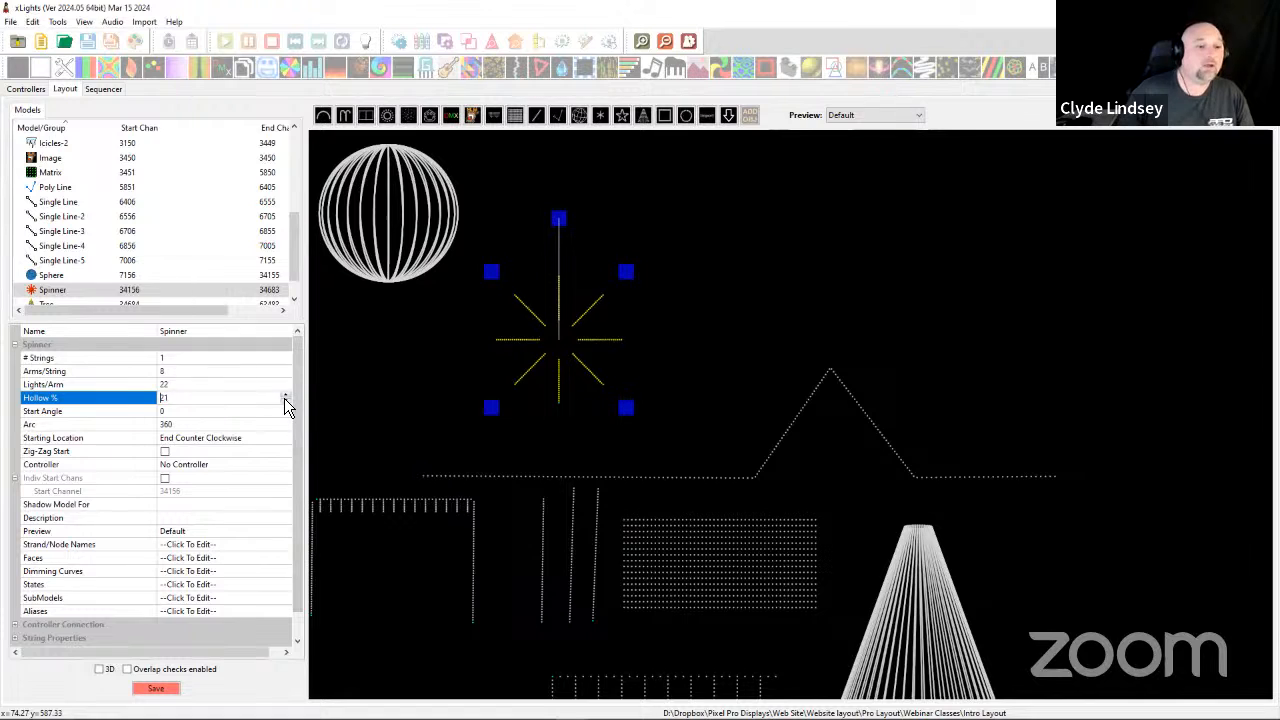
{"action": "left_click", "coordinate": [285, 395]}
{"action": "left_click", "coordinate": [285, 395]}
{"action": "left_click", "coordinate": [285, 395]}
{"action": "left_click", "coordinate": [285, 395]}
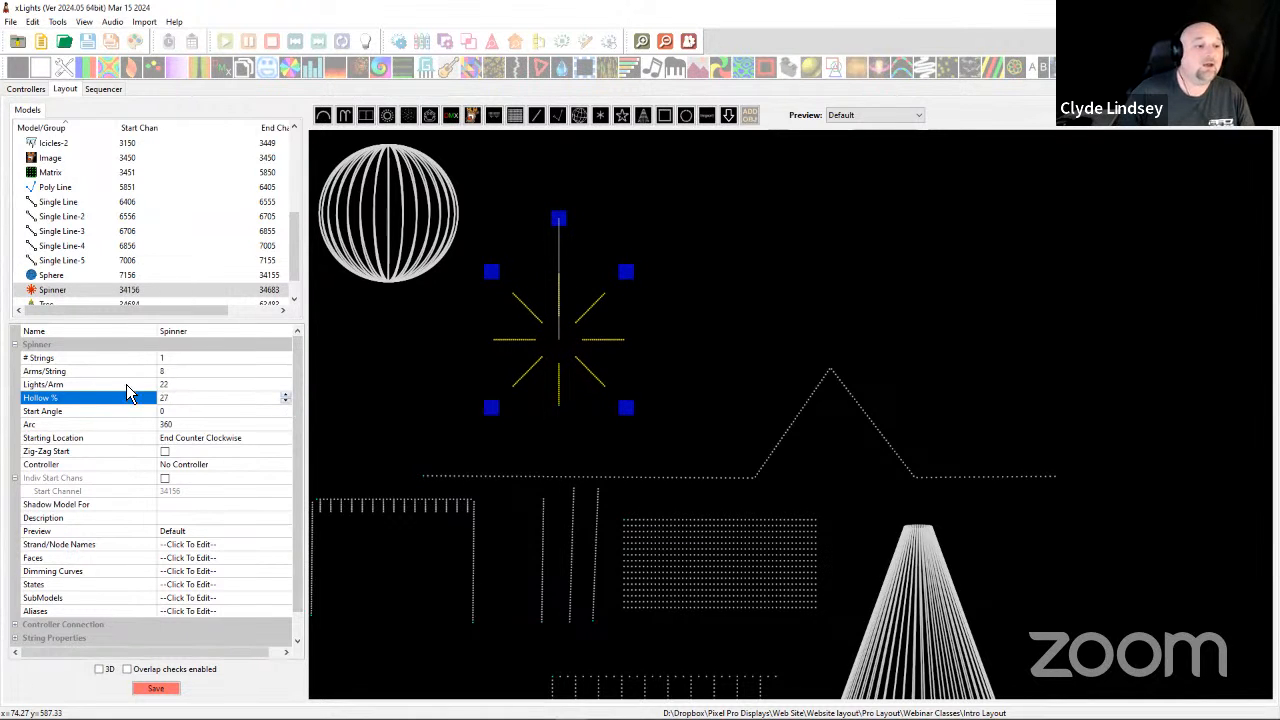
Set the spinner's hollow percentage to 5 and inspect the reselected spinner up close.
{"action": "left_click_drag", "start_coordinate": [200, 400], "coordinate": [91, 402]}
{"action": "left_click_drag", "start_coordinate": [175, 400], "coordinate": [99, 400]}
{"action": "type", "text": "5"}
{"action": "key", "text": "Tab"}
{"action": "left_click", "coordinate": [448, 370]}
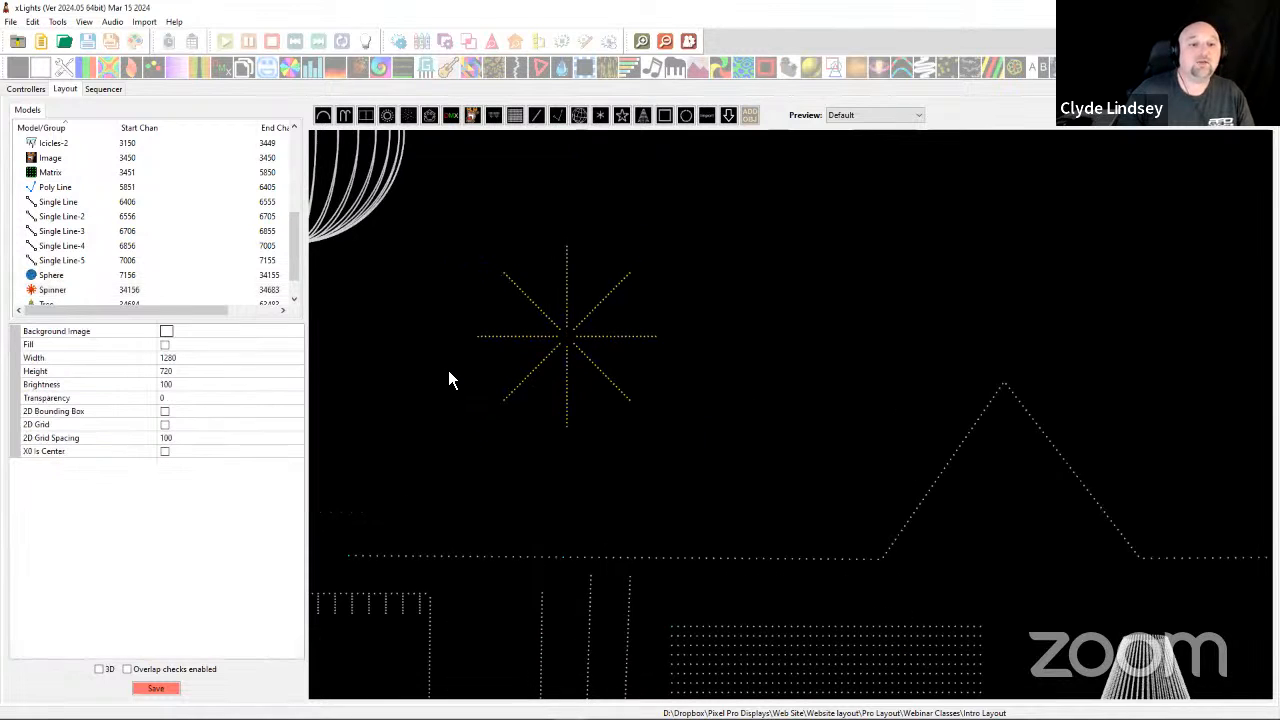
{"action": "left_click", "coordinate": [547, 345]}
{"action": "scroll", "coordinate": [547, 345], "scroll_direction": "up", "scroll_amount": 3}
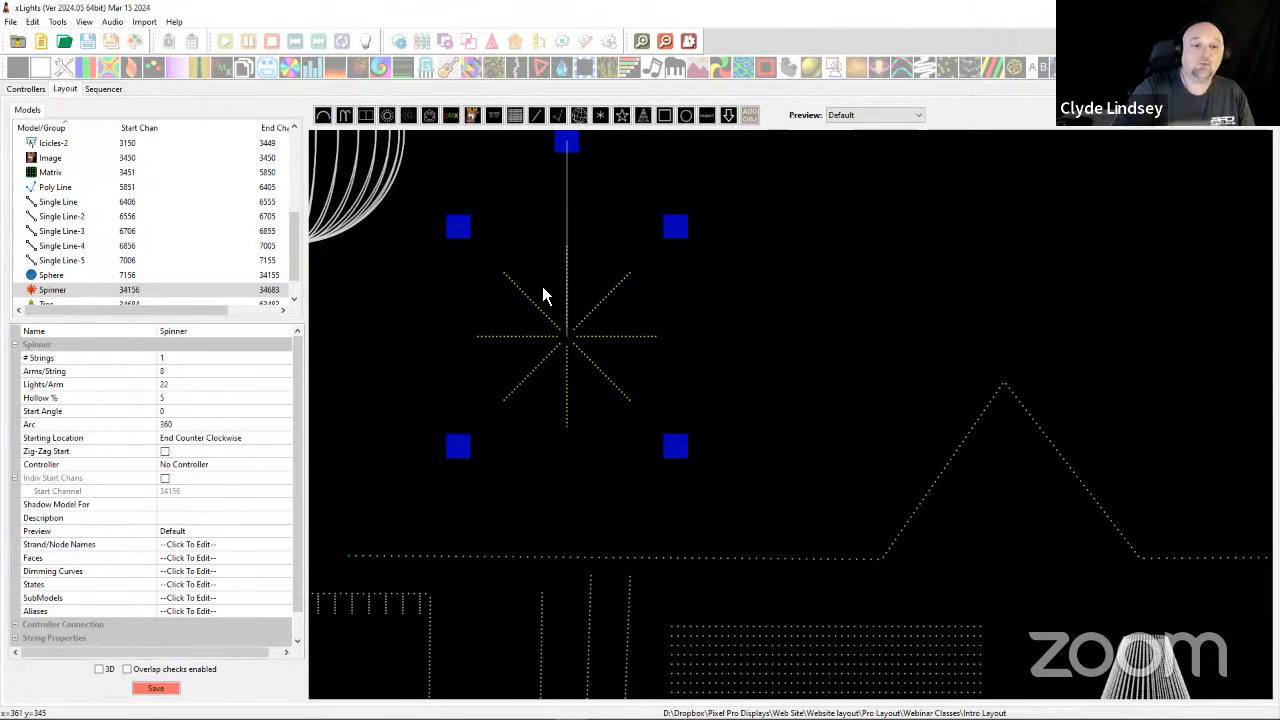
Examine the spinner's wiring view in an enlarged window to see the order of the lights along the arms, closing it when done.
{"action": "right_click", "coordinate": [723, 378]}
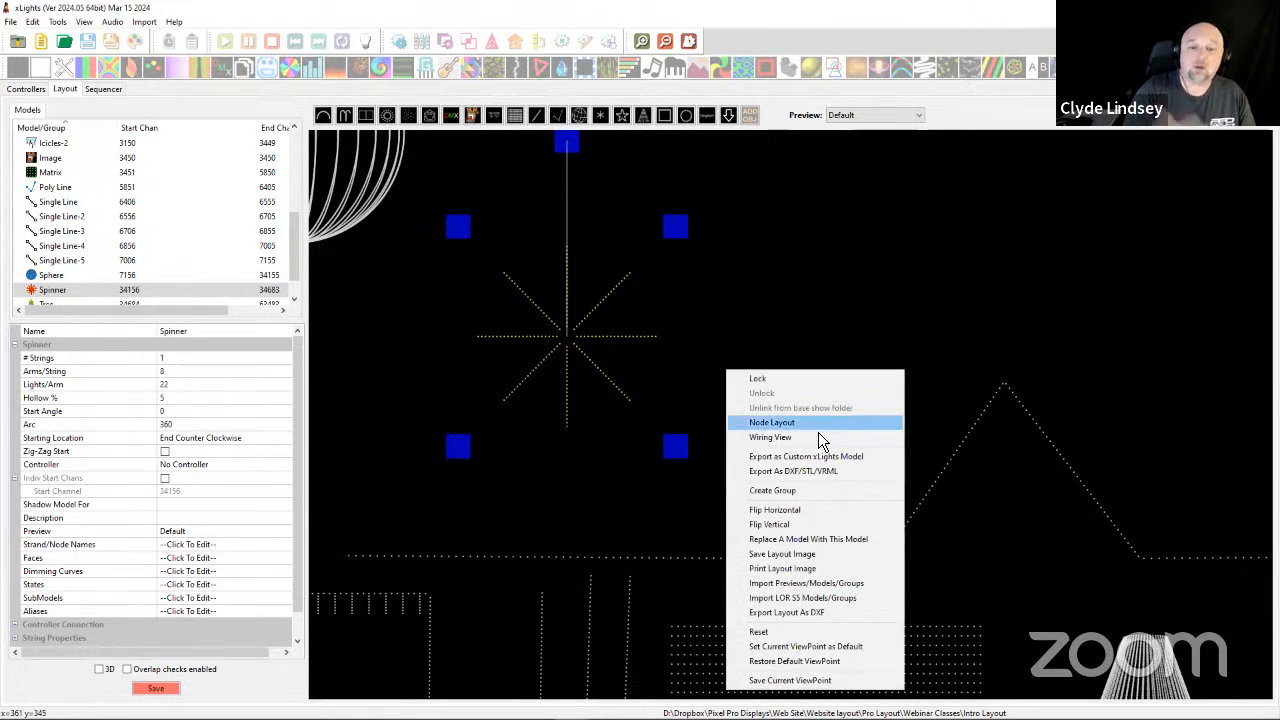
{"action": "left_click", "coordinate": [773, 438]}
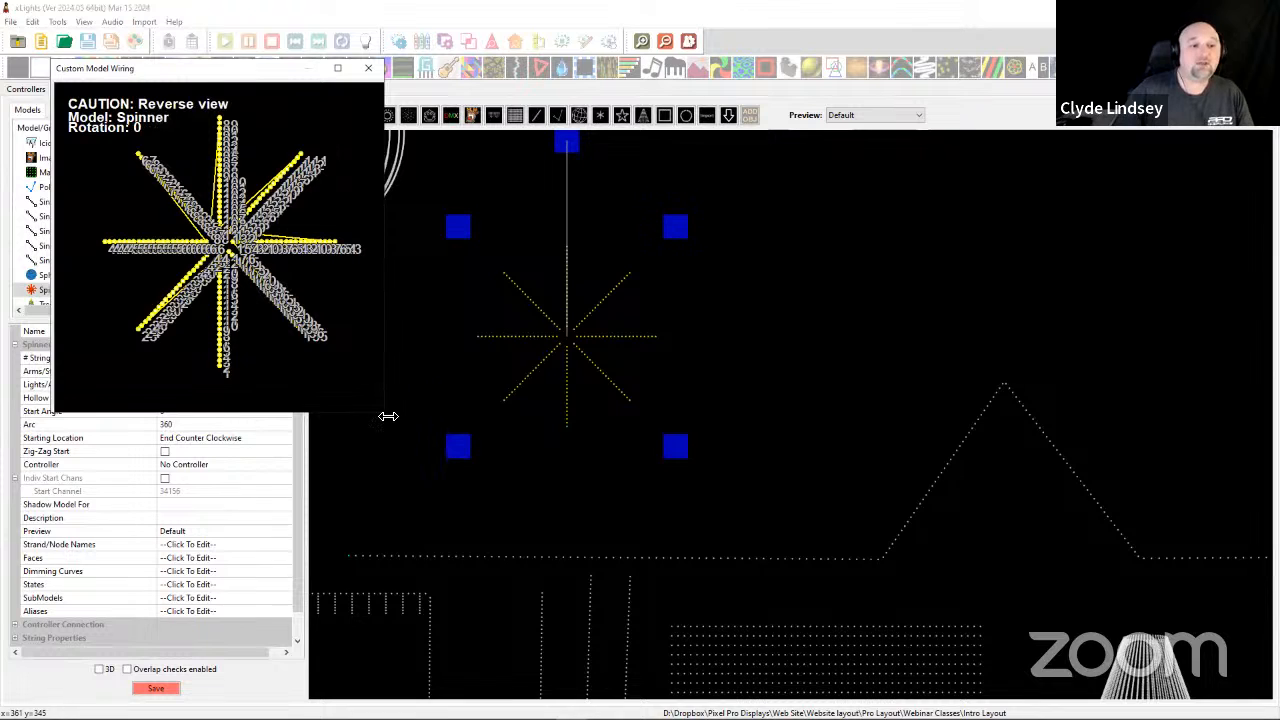
{"action": "left_click_drag", "start_coordinate": [380, 418], "coordinate": [1184, 637]}
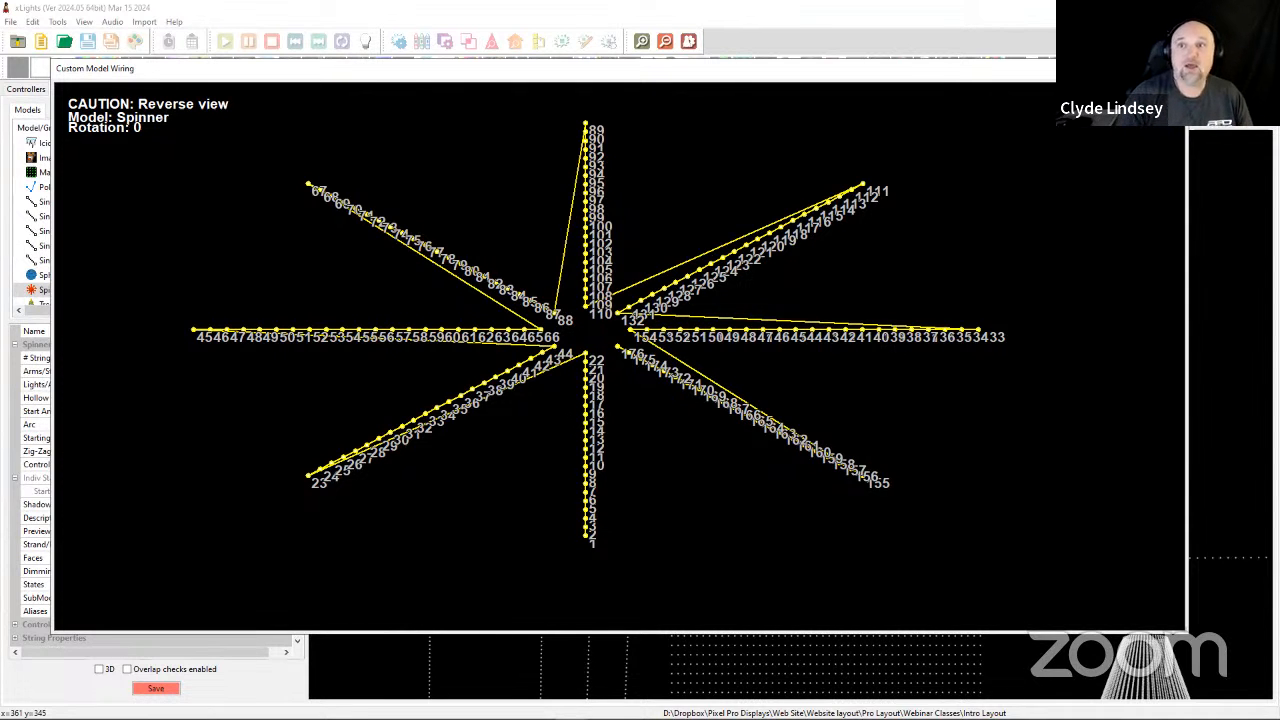
{"action": "left_click", "coordinate": [1170, 69]}
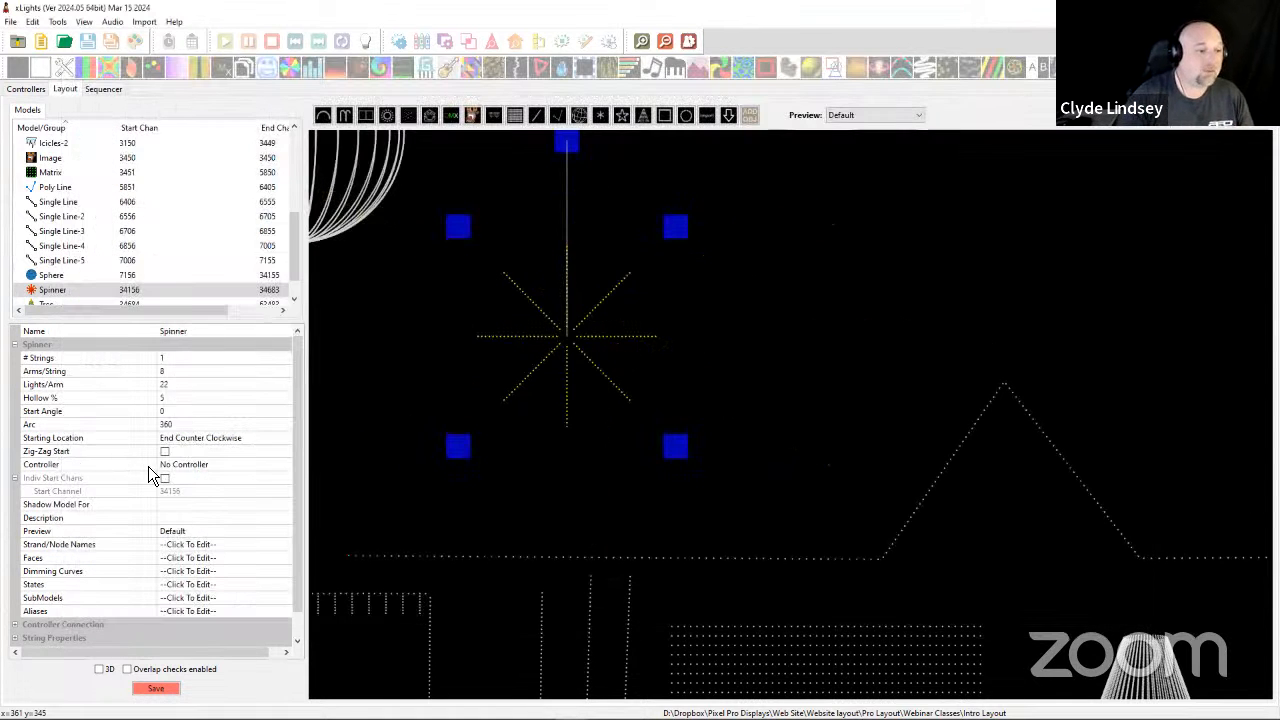
Enable Zig-Zag Start for the spinner and check the resulting path between its arms in an enlarged wiring view.
{"action": "left_click", "coordinate": [166, 453]}
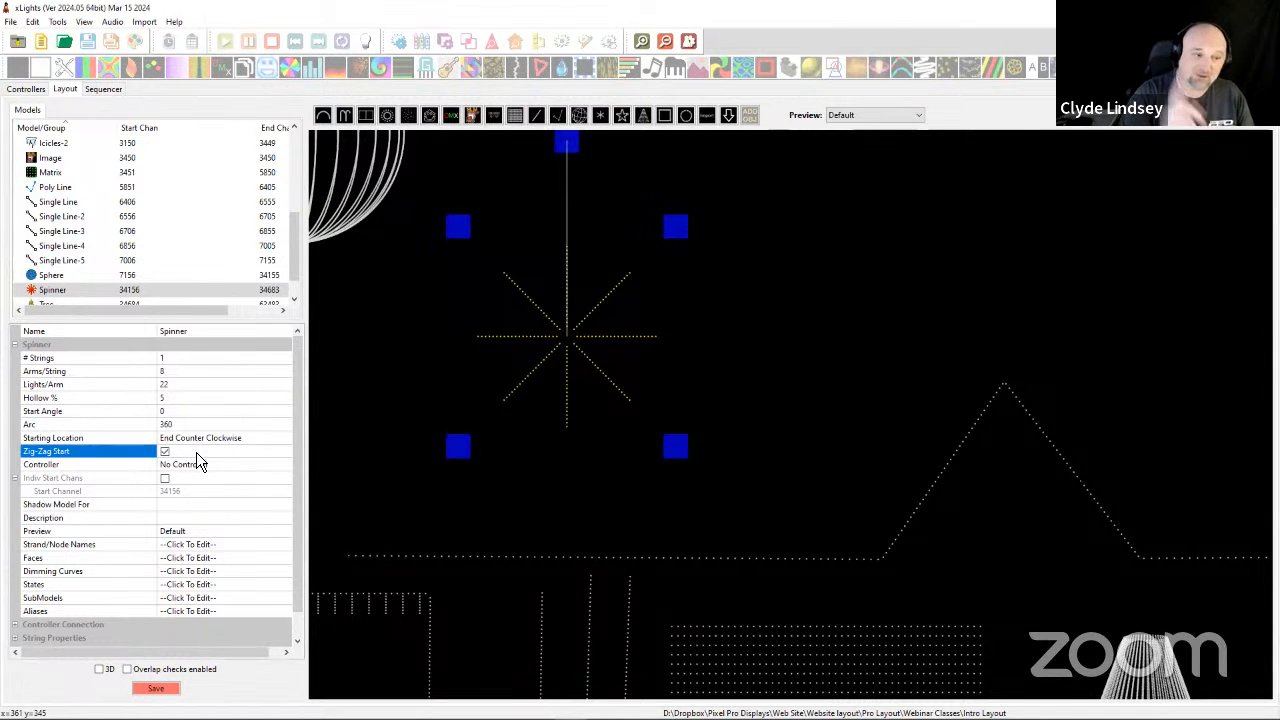
{"action": "right_click", "coordinate": [510, 368]}
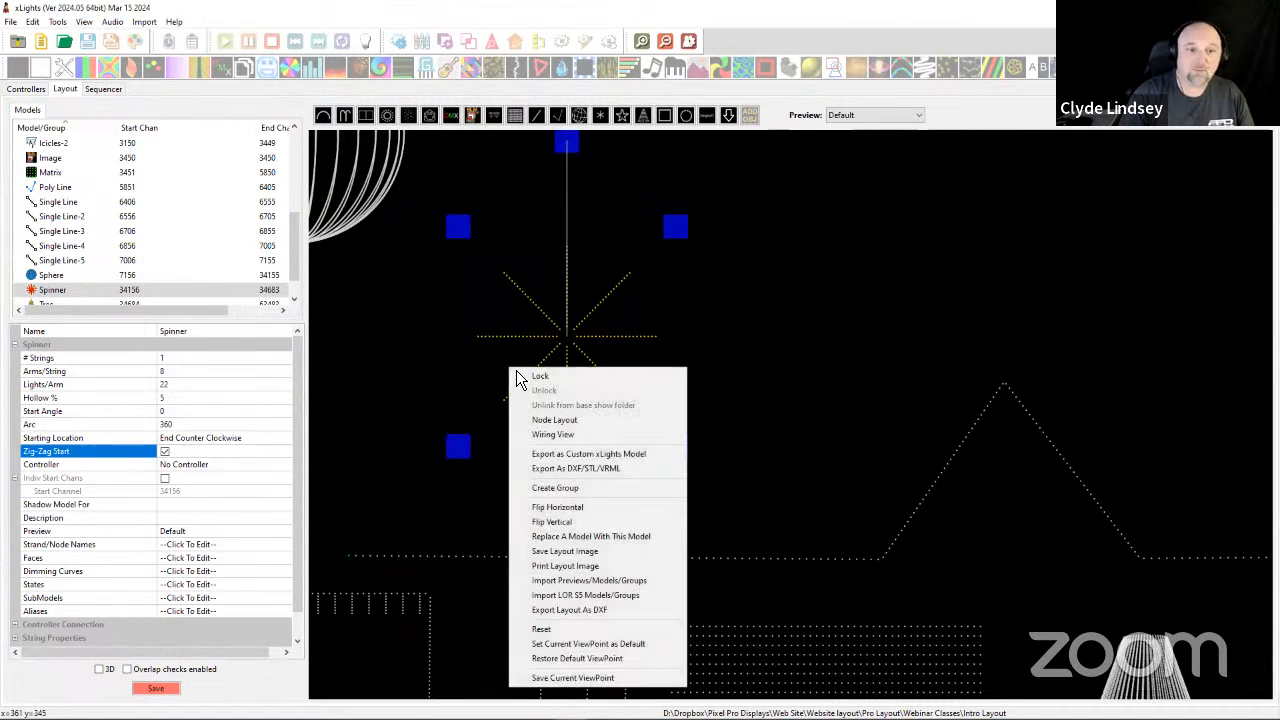
{"action": "left_click", "coordinate": [532, 434]}
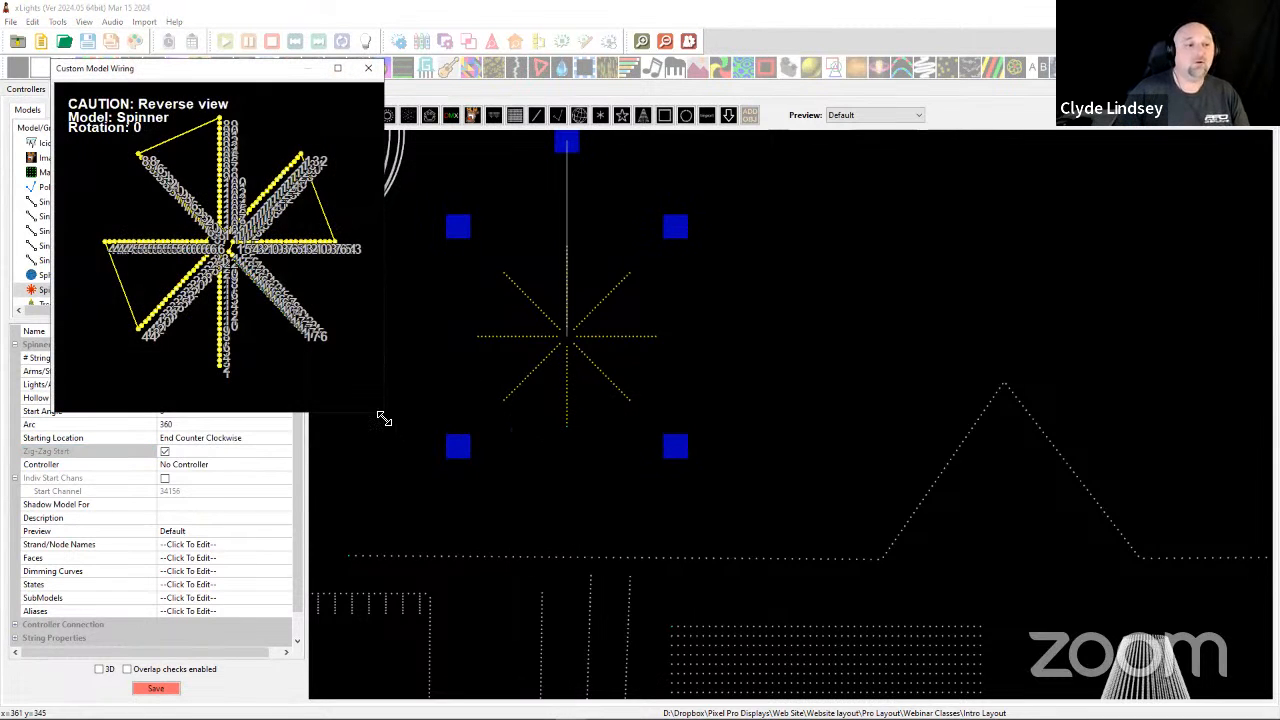
{"action": "left_click_drag", "start_coordinate": [384, 418], "coordinate": [906, 651]}
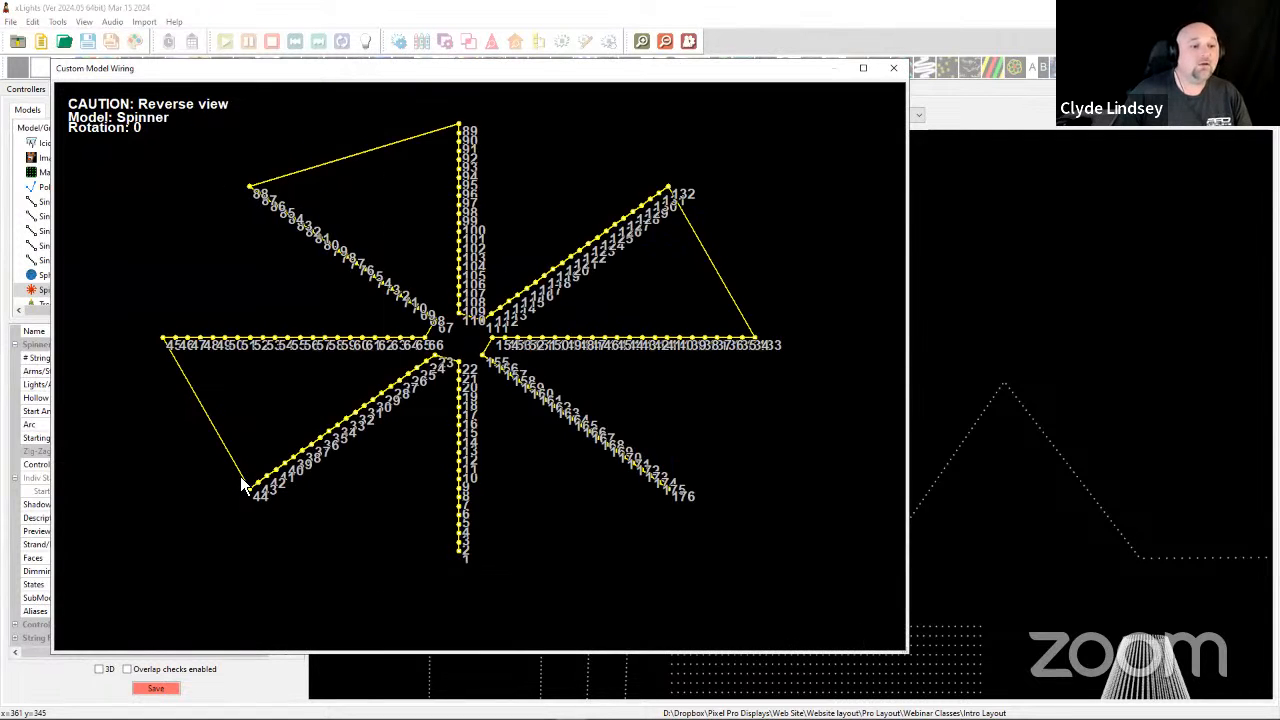
{"action": "scroll", "coordinate": [192, 368], "scroll_direction": "up", "scroll_amount": 4}
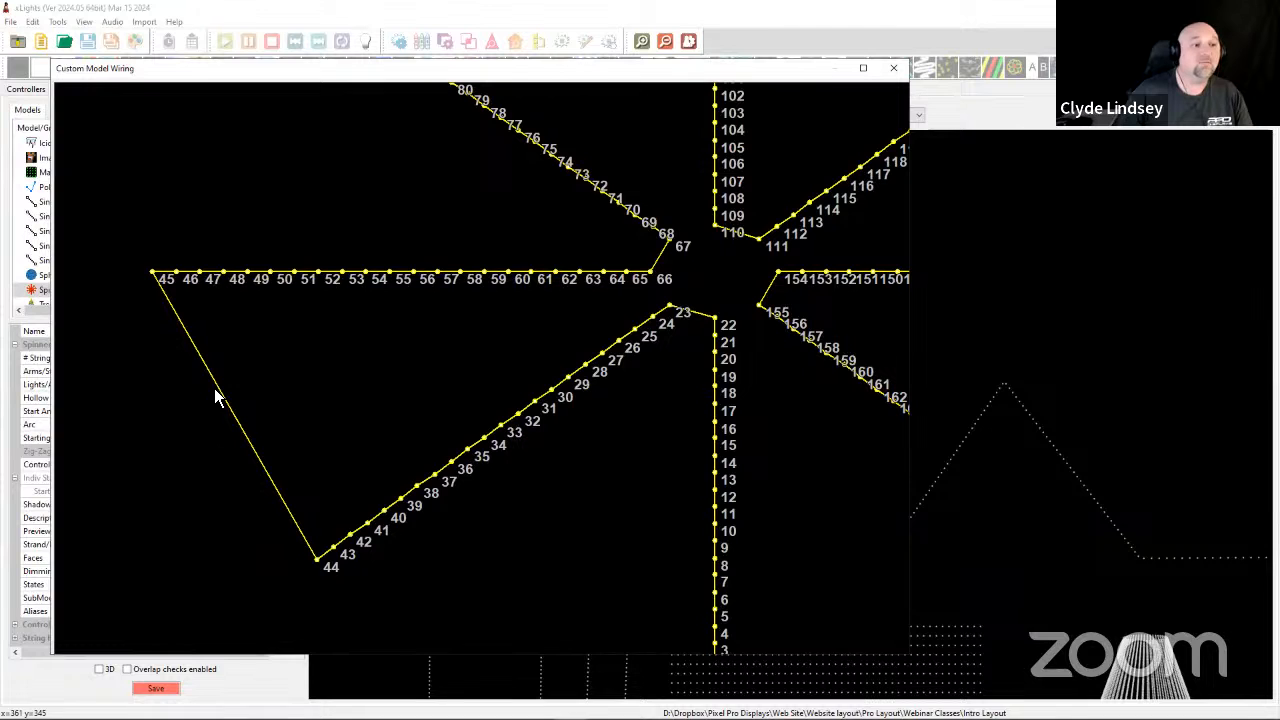
{"action": "left_click", "coordinate": [900, 71]}
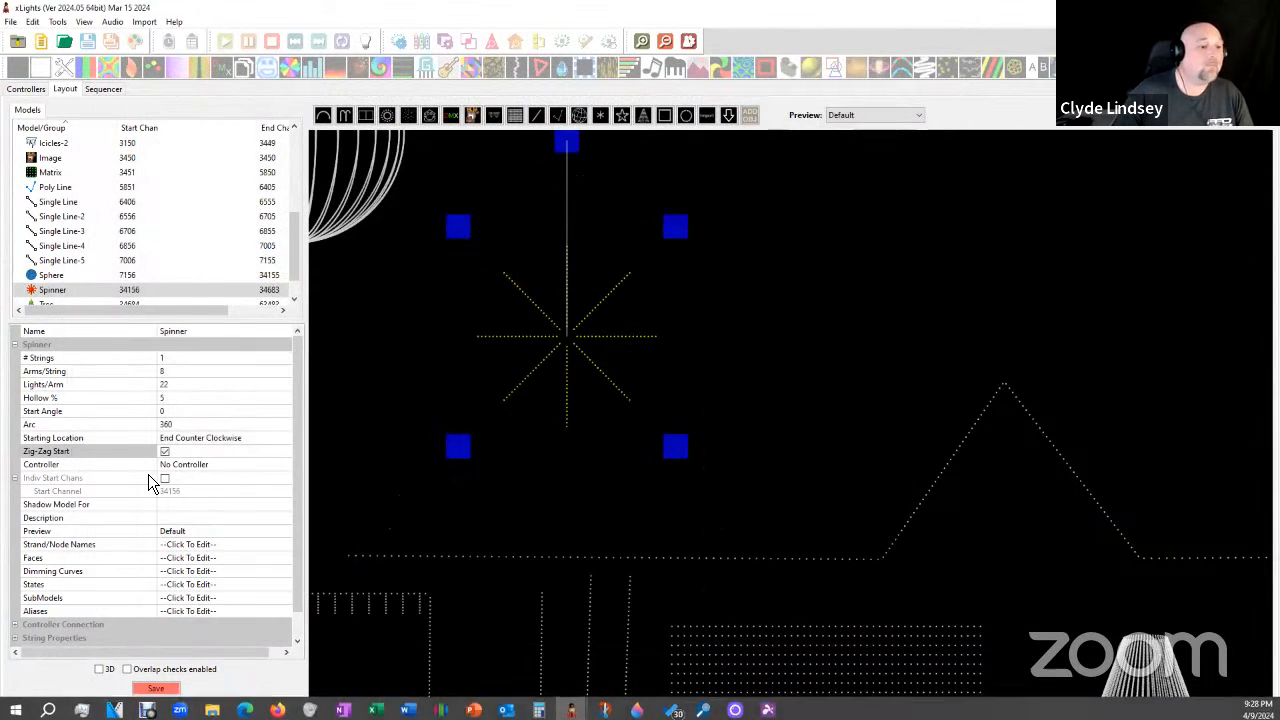
Set the spinner's starting location to Center Alternate Counter Clockwise and inspect the alternating light order in its wiring view.
{"action": "left_click", "coordinate": [196, 443]}
{"action": "left_click", "coordinate": [196, 444]}
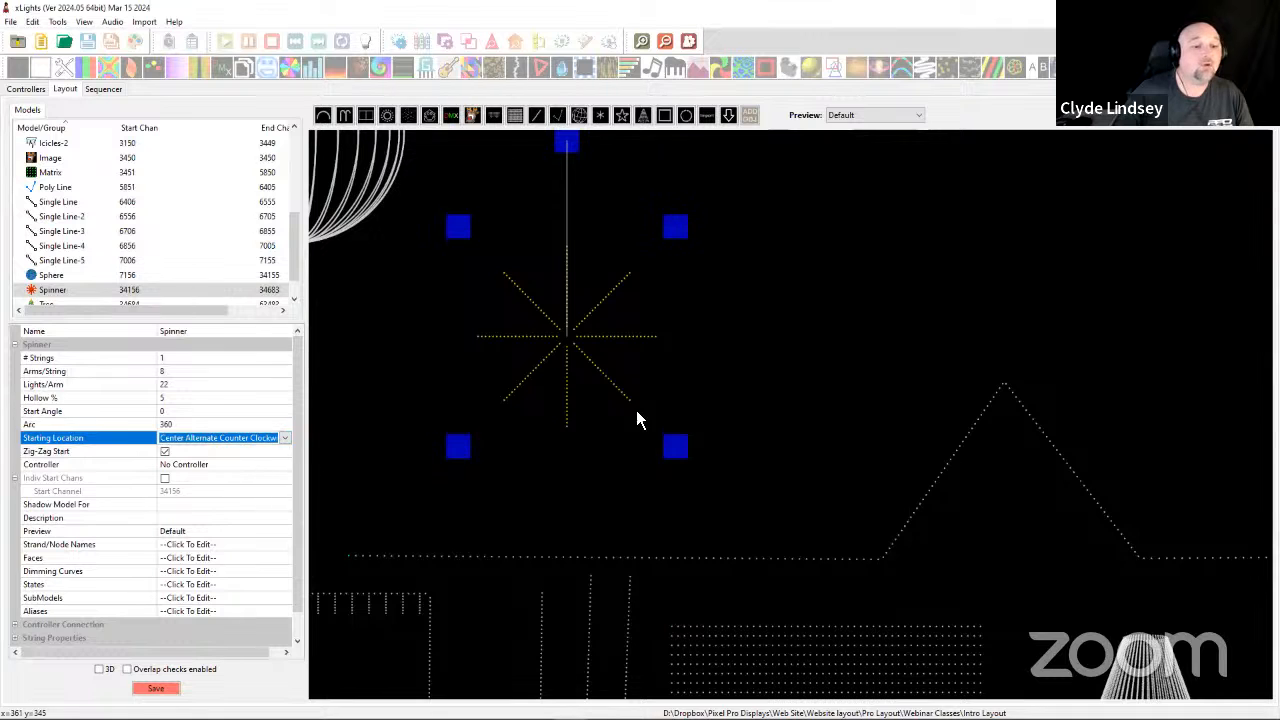
{"action": "right_click", "coordinate": [573, 345]}
{"action": "left_click", "coordinate": [592, 408]}
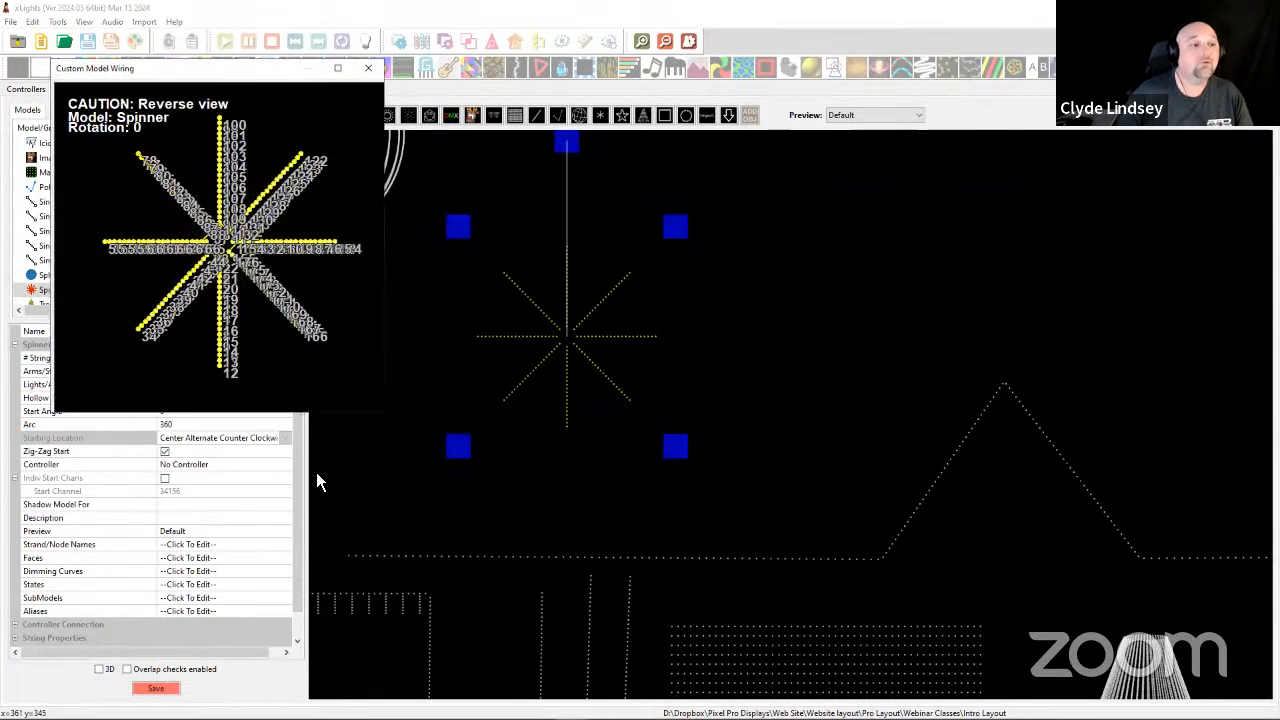
{"action": "left_click_drag", "start_coordinate": [386, 419], "coordinate": [1085, 656]}
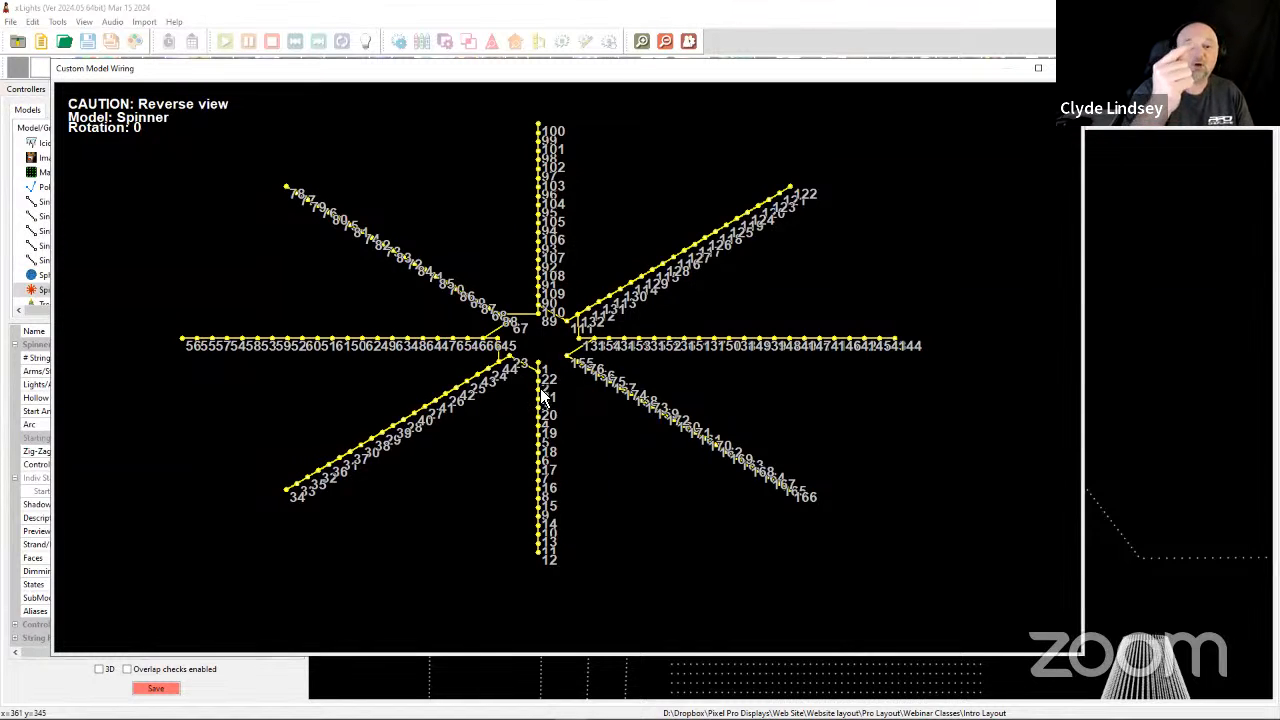
{"action": "scroll", "coordinate": [508, 474], "scroll_direction": "up", "scroll_amount": 2}
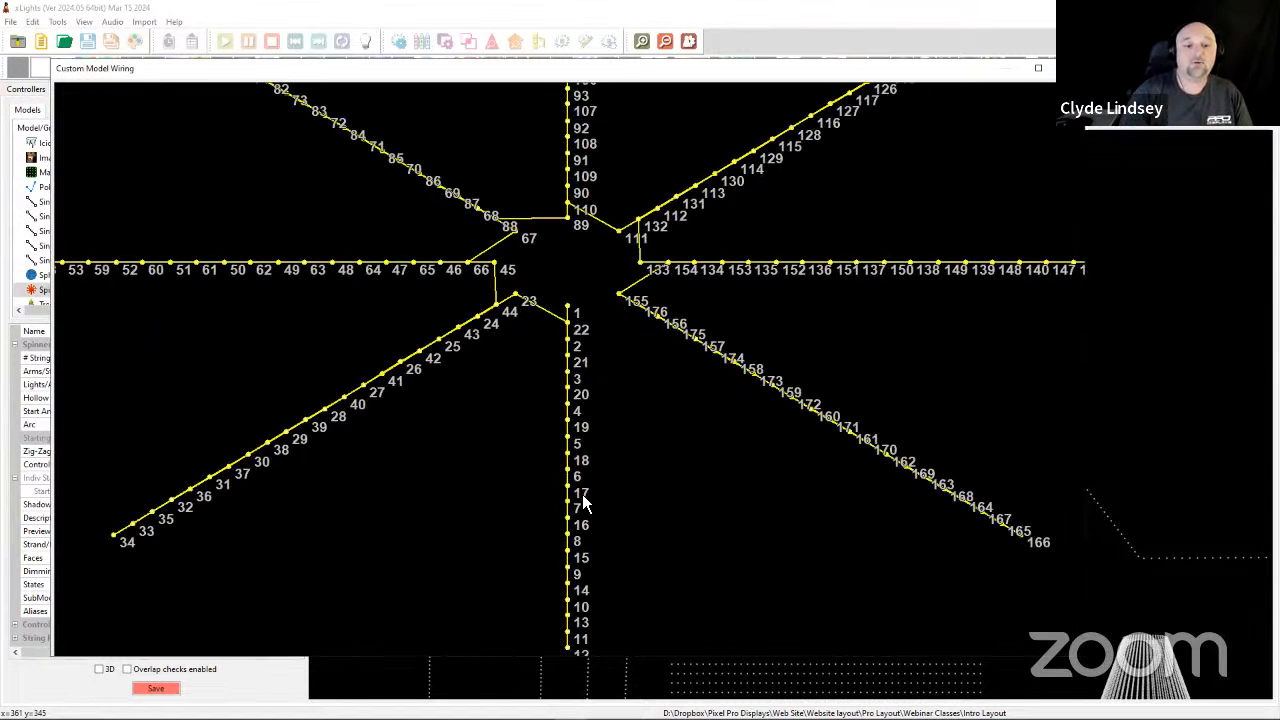
{"action": "scroll", "coordinate": [595, 565], "scroll_direction": "down", "scroll_amount": 1}
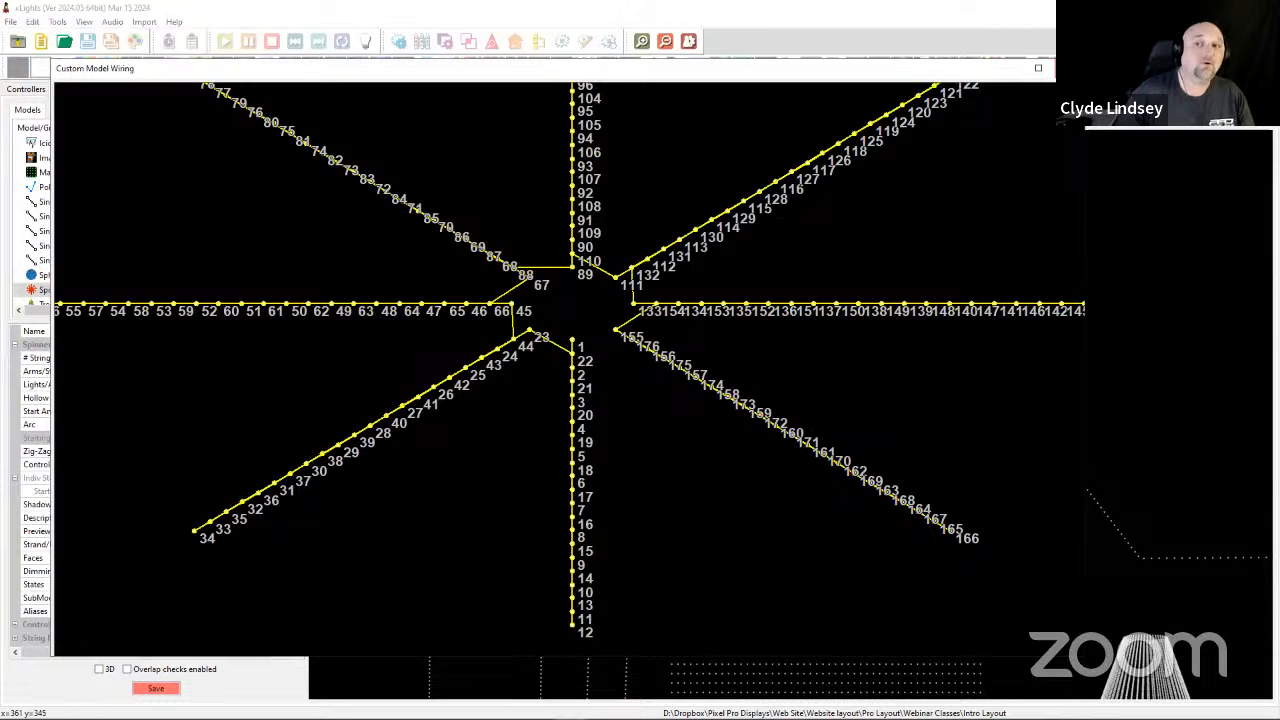
{"action": "left_click", "coordinate": [1064, 68]}
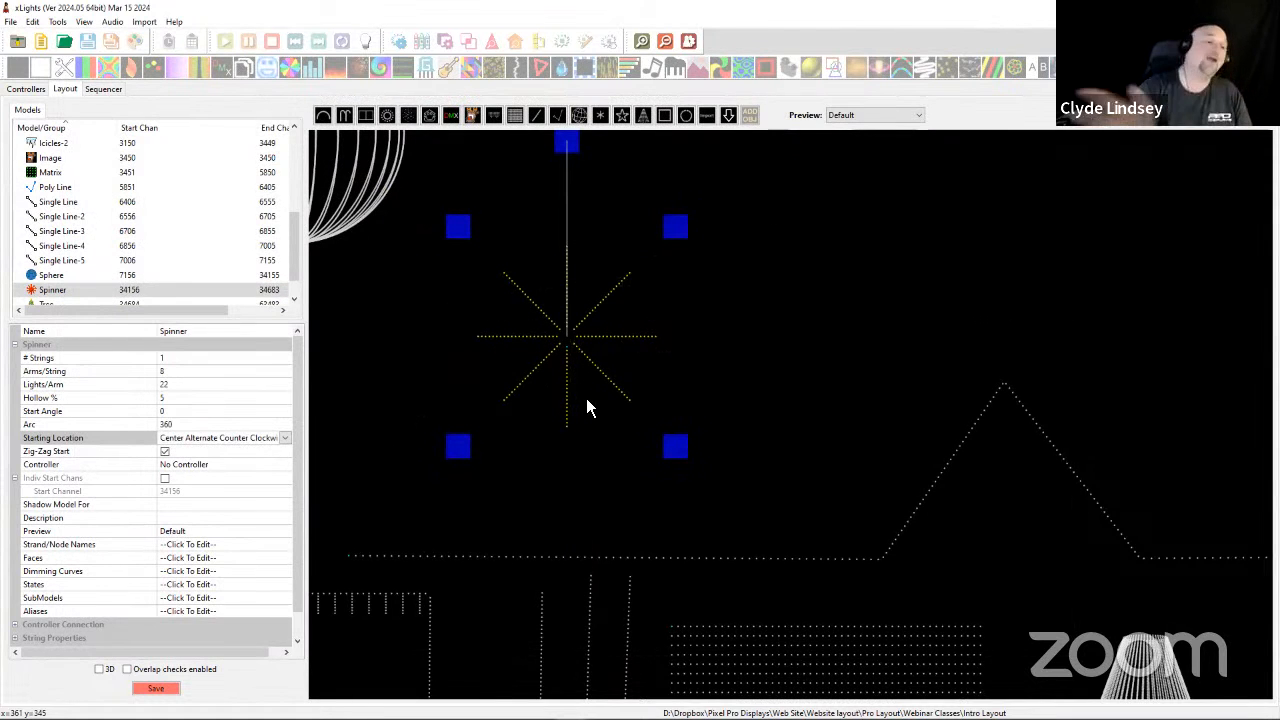
Move the spinner to the empty space directly below the sphere.
{"action": "scroll", "coordinate": [570, 358], "scroll_direction": "down", "scroll_amount": 5}
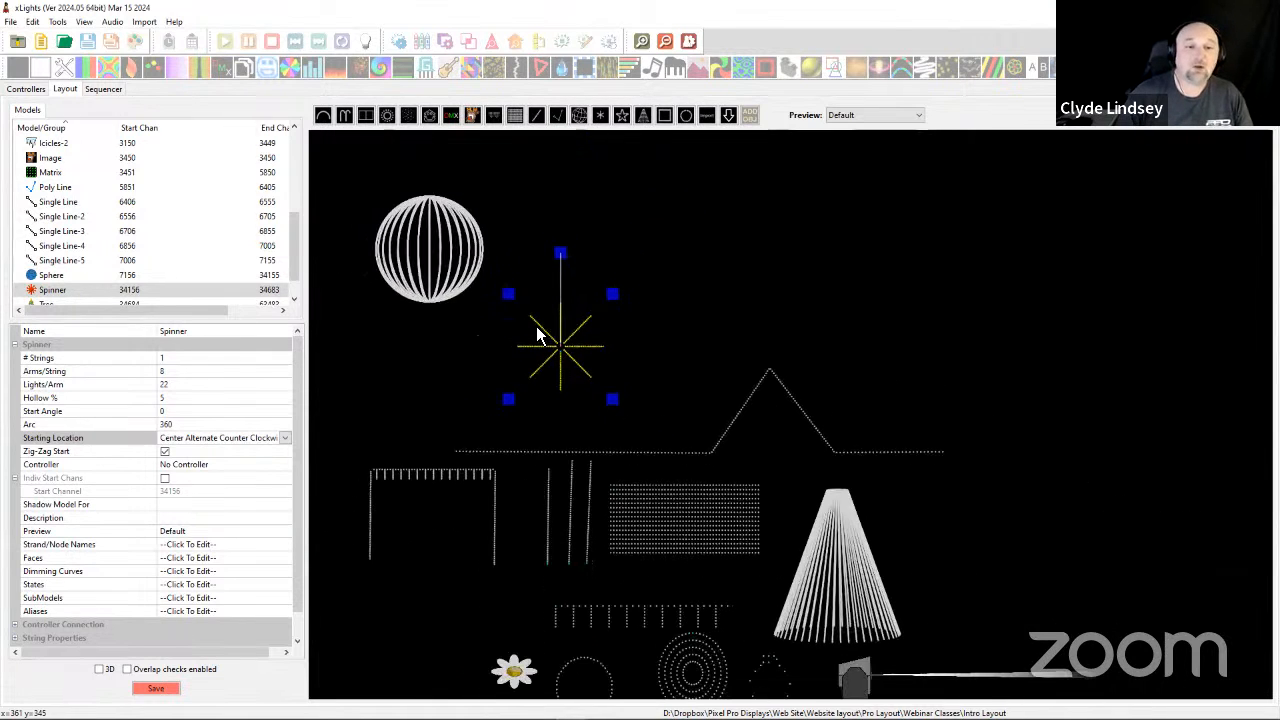
{"action": "scroll", "coordinate": [582, 358], "scroll_direction": "down", "scroll_amount": 2}
{"action": "left_click_drag", "start_coordinate": [582, 358], "coordinate": [610, 366]}
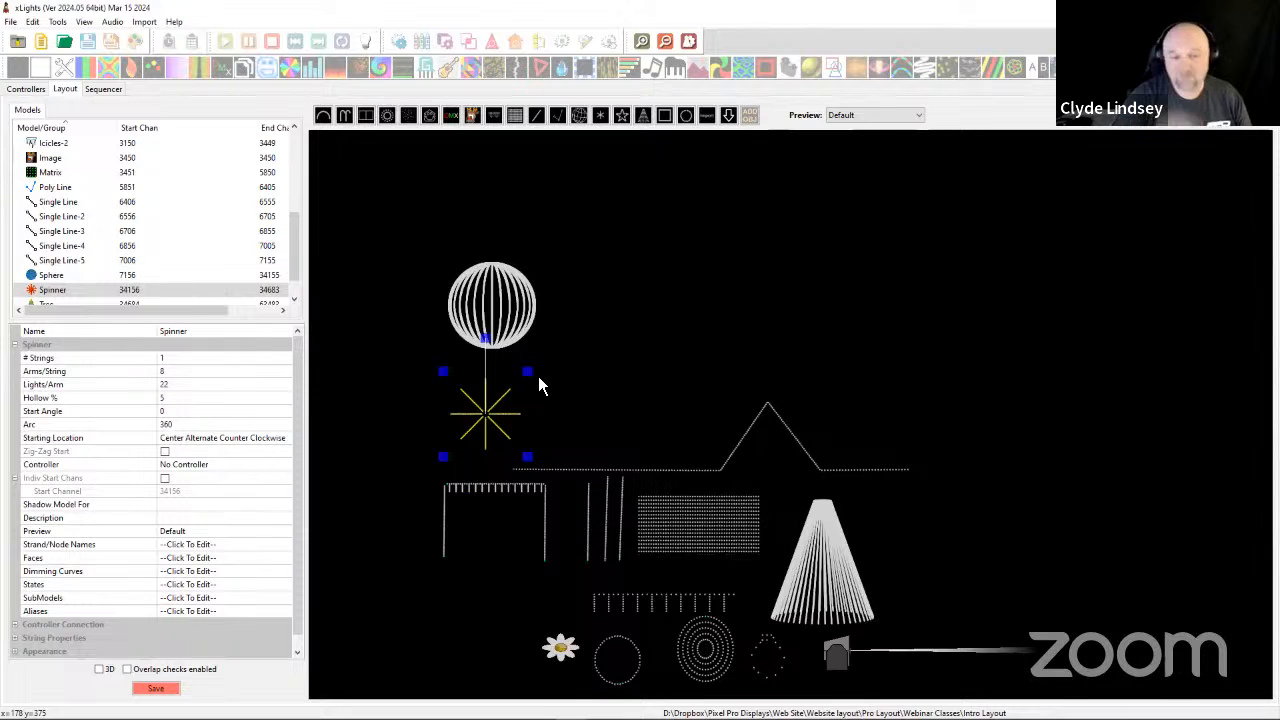
Draw a tall, narrow matrix model in the empty space beside the sphere, above the poly line.
{"action": "scroll", "coordinate": [654, 437], "scroll_direction": "up", "scroll_amount": 3}
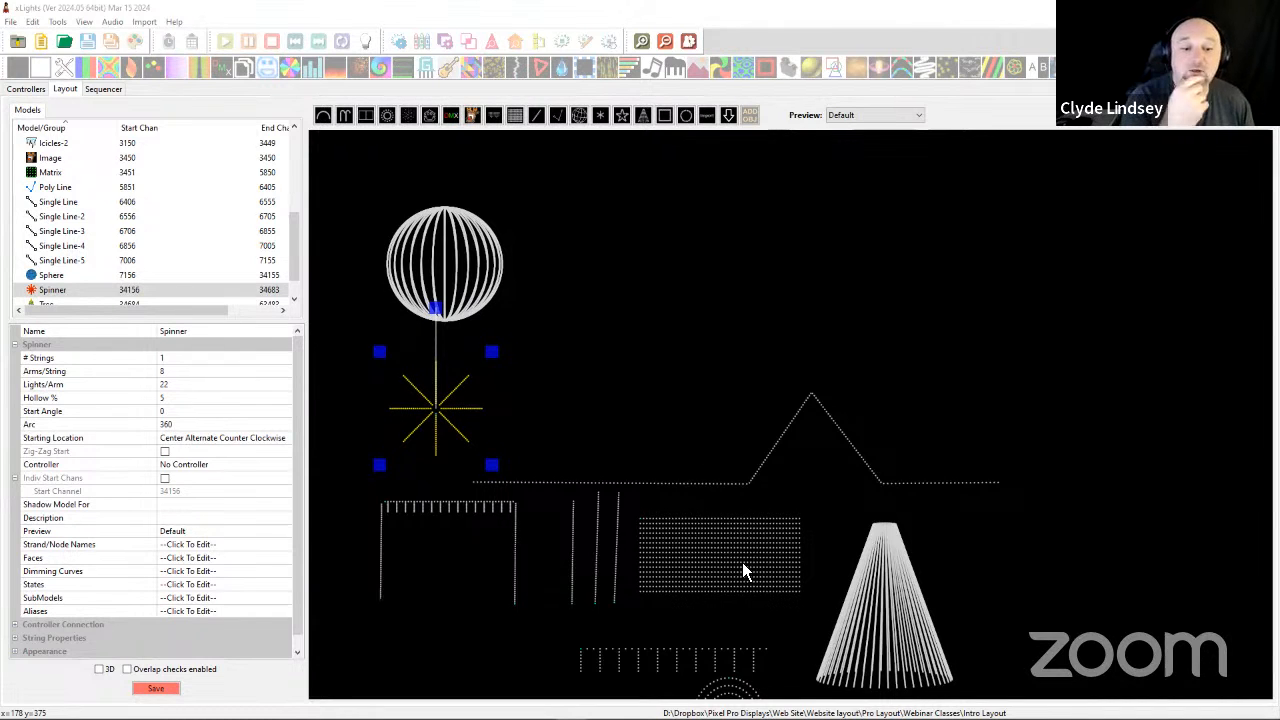
{"action": "left_click", "coordinate": [515, 116]}
{"action": "left_click_drag", "start_coordinate": [577, 264], "coordinate": [646, 436]}
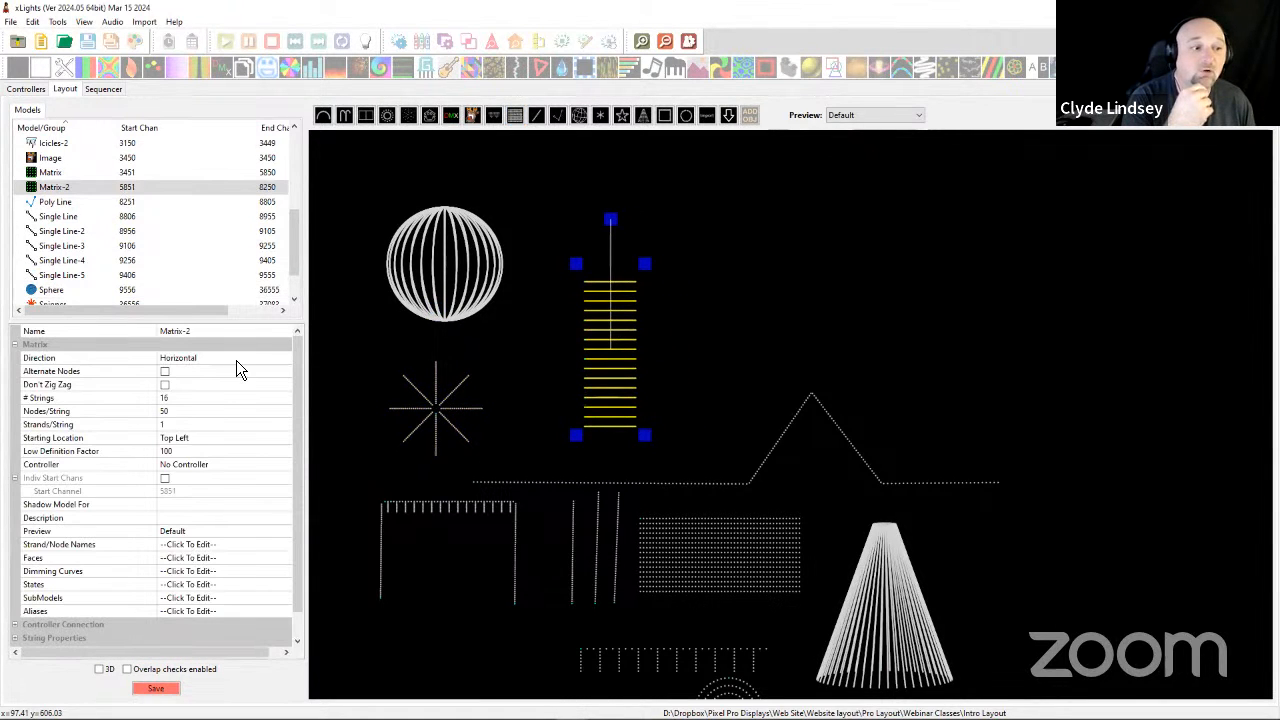
Set the new matrix's direction to Vertical and its number of strings to 1.
{"action": "left_click", "coordinate": [236, 359]}
{"action": "left_click", "coordinate": [186, 389]}
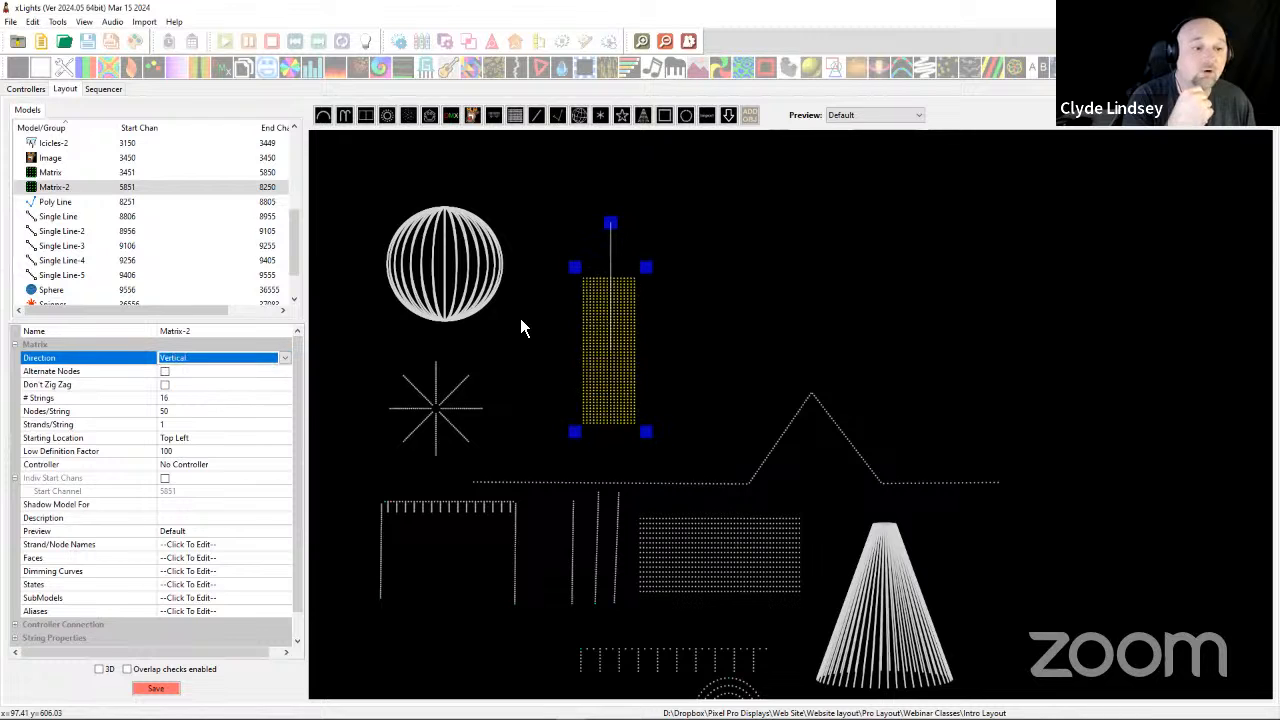
{"action": "left_click", "coordinate": [168, 397]}
{"action": "type", "text": "1"}
{"action": "key", "text": "Return"}
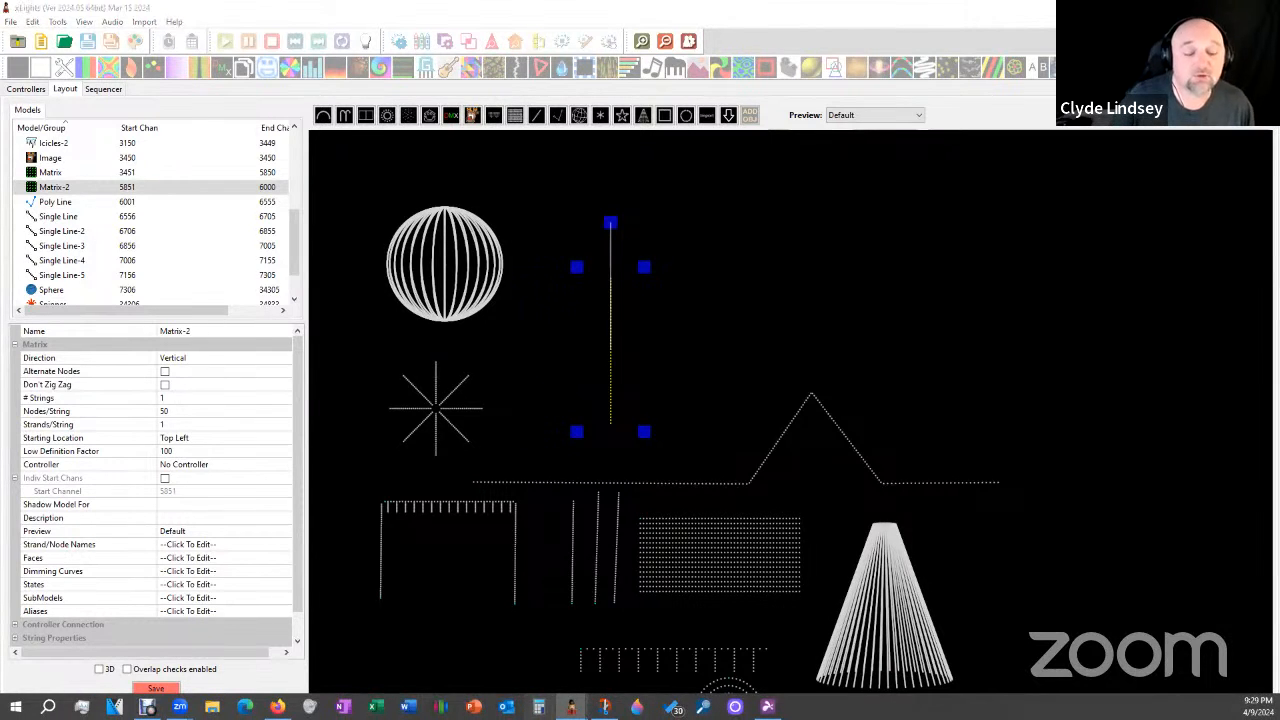
Switch to Calculator and multiply 48 by 8 to work out the matrix's node count.
{"action": "left_click", "coordinate": [539, 707]}
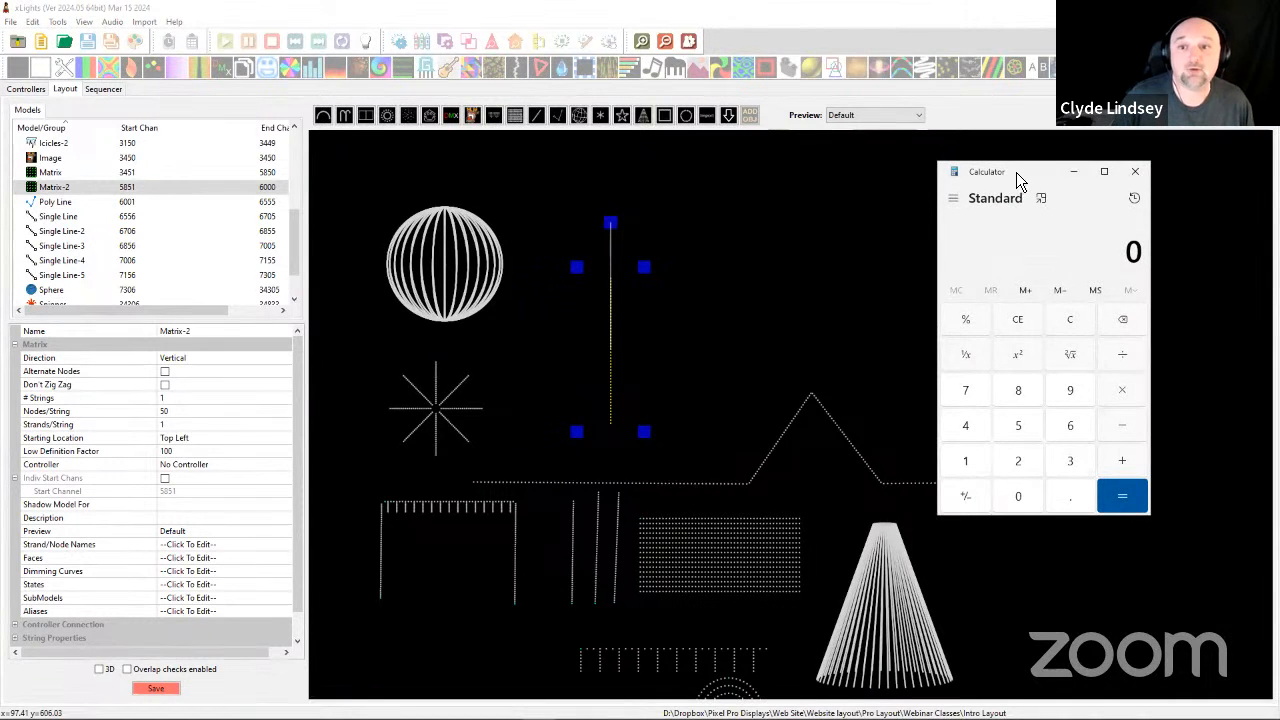
{"action": "left_click_drag", "start_coordinate": [1016, 172], "coordinate": [996, 84]}
{"action": "type", "text": "48"}
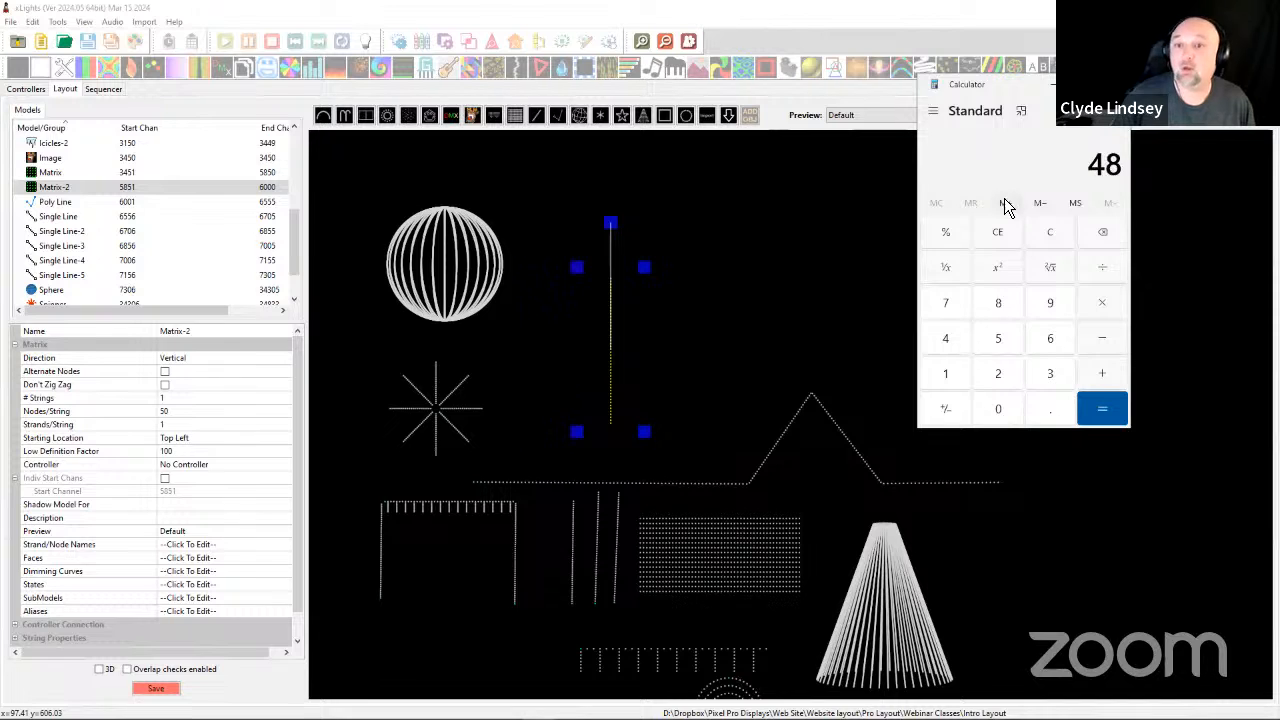
{"action": "type", "text": "*8"}
{"action": "key", "text": "Return"}
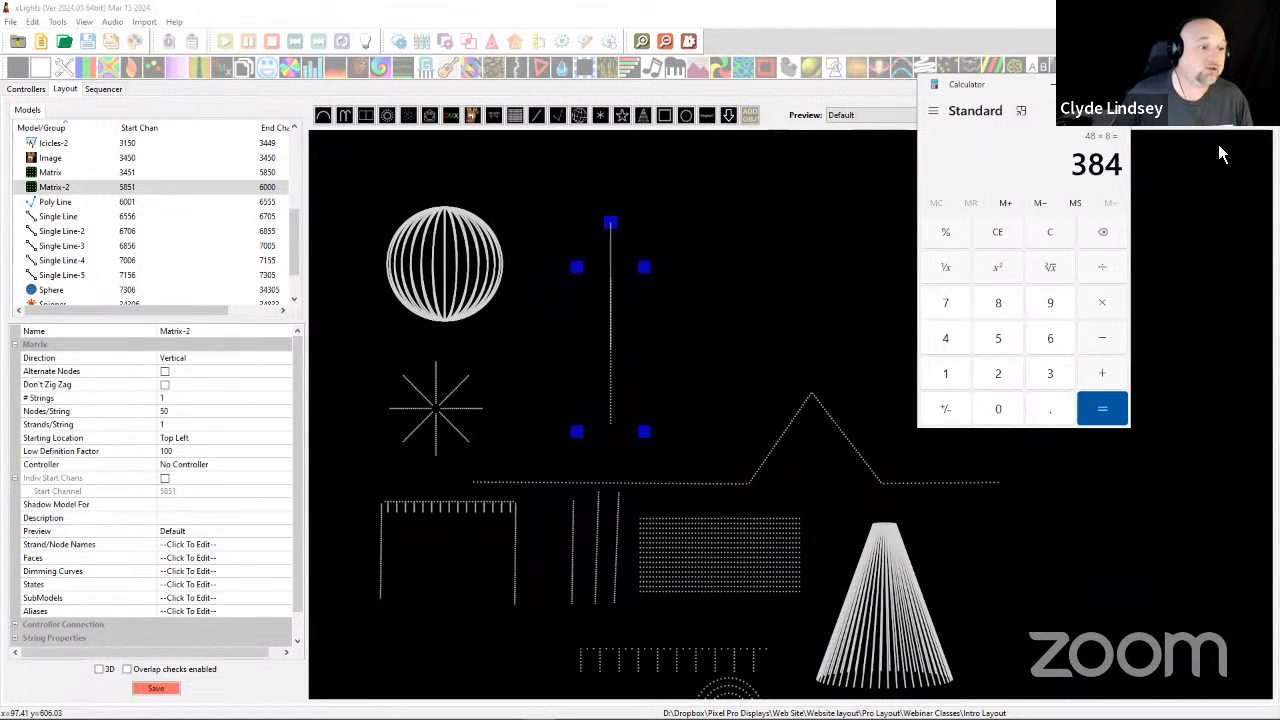
Return to xLights and set the new matrix's nodes per string to 384.
{"action": "left_click", "coordinate": [193, 411]}
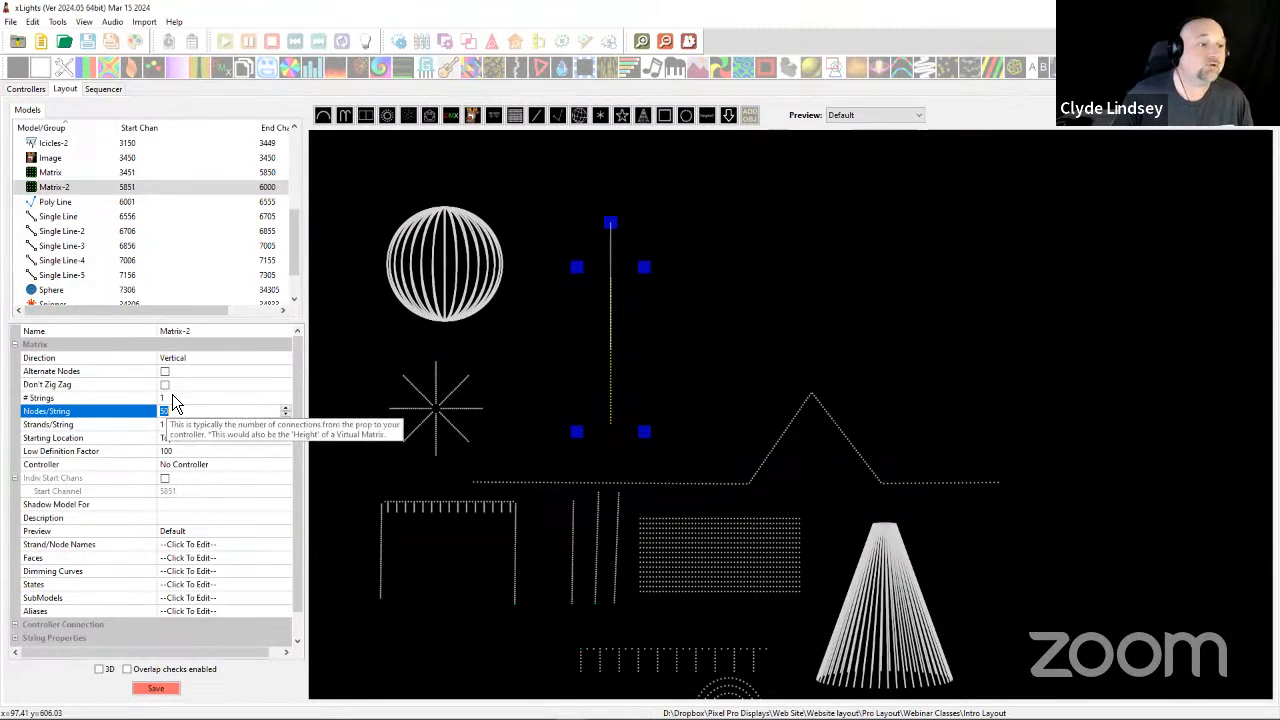
{"action": "key", "text": "alt+Tab"}
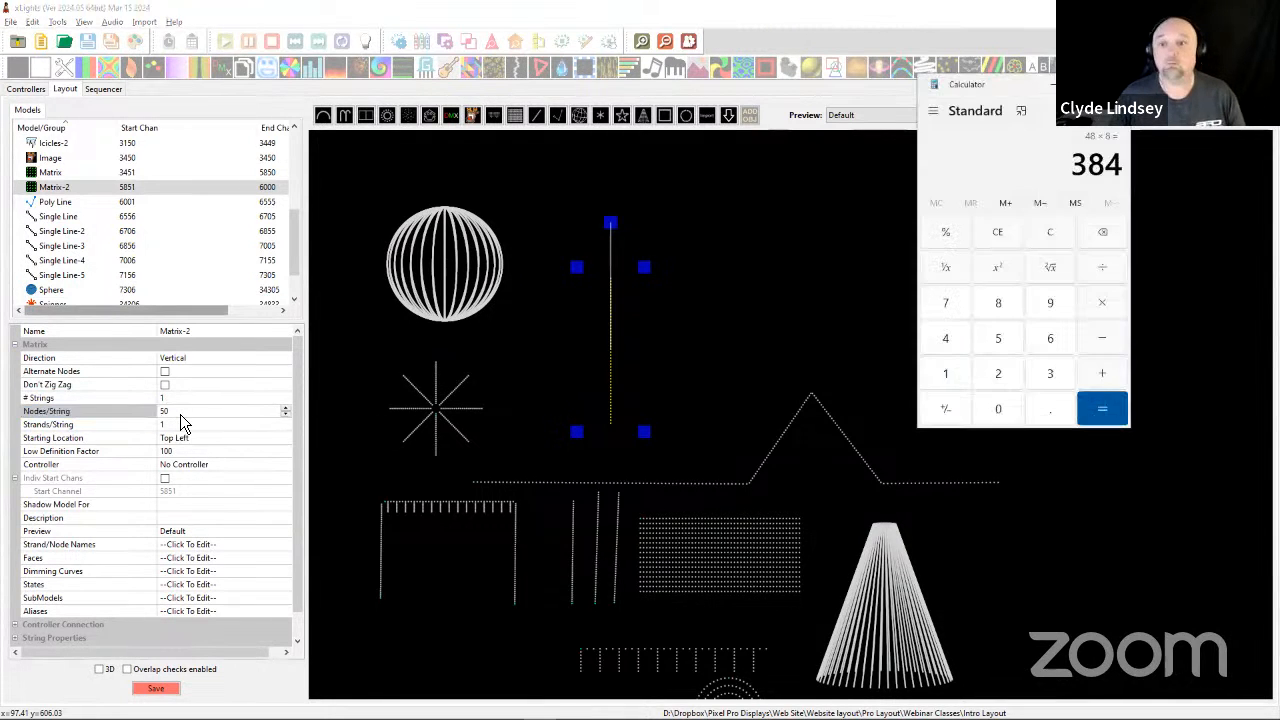
{"action": "key", "text": "alt+Tab"}
{"action": "type", "text": "384"}
{"action": "key", "text": "Return"}
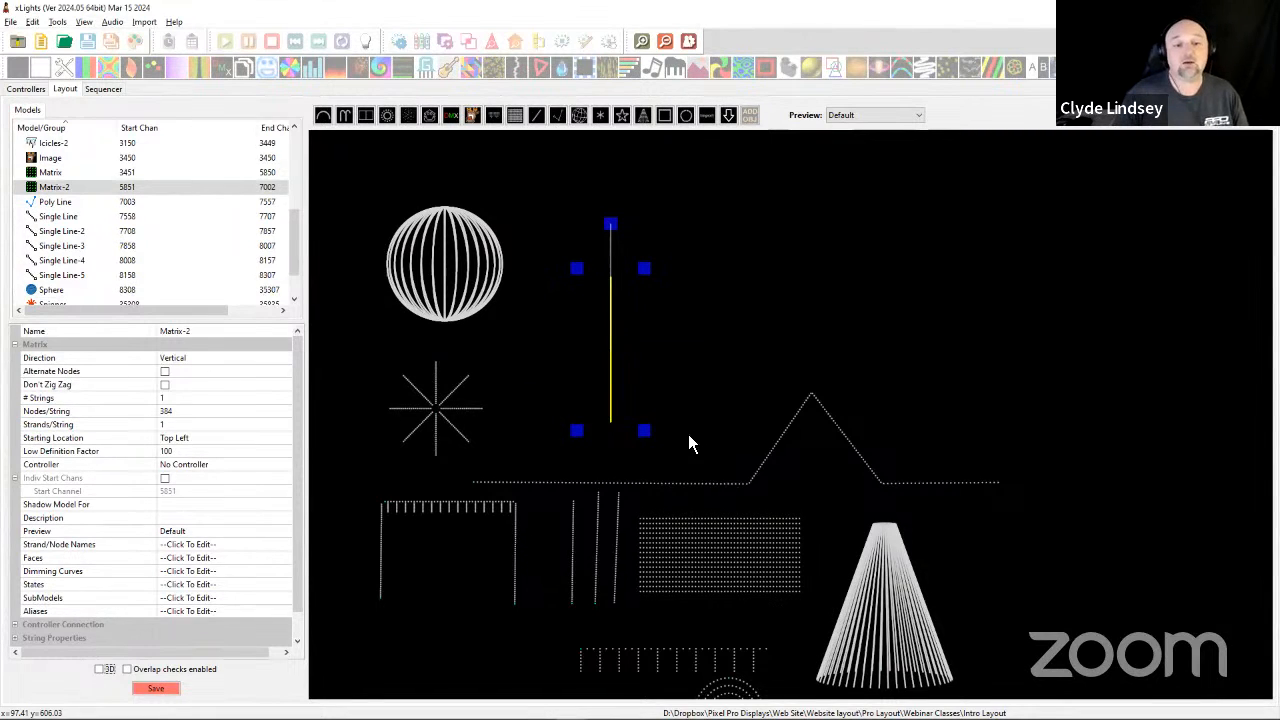
Widen the new matrix slightly and set its strands per string to 8.
{"action": "left_click_drag", "start_coordinate": [644, 429], "coordinate": [688, 432]}
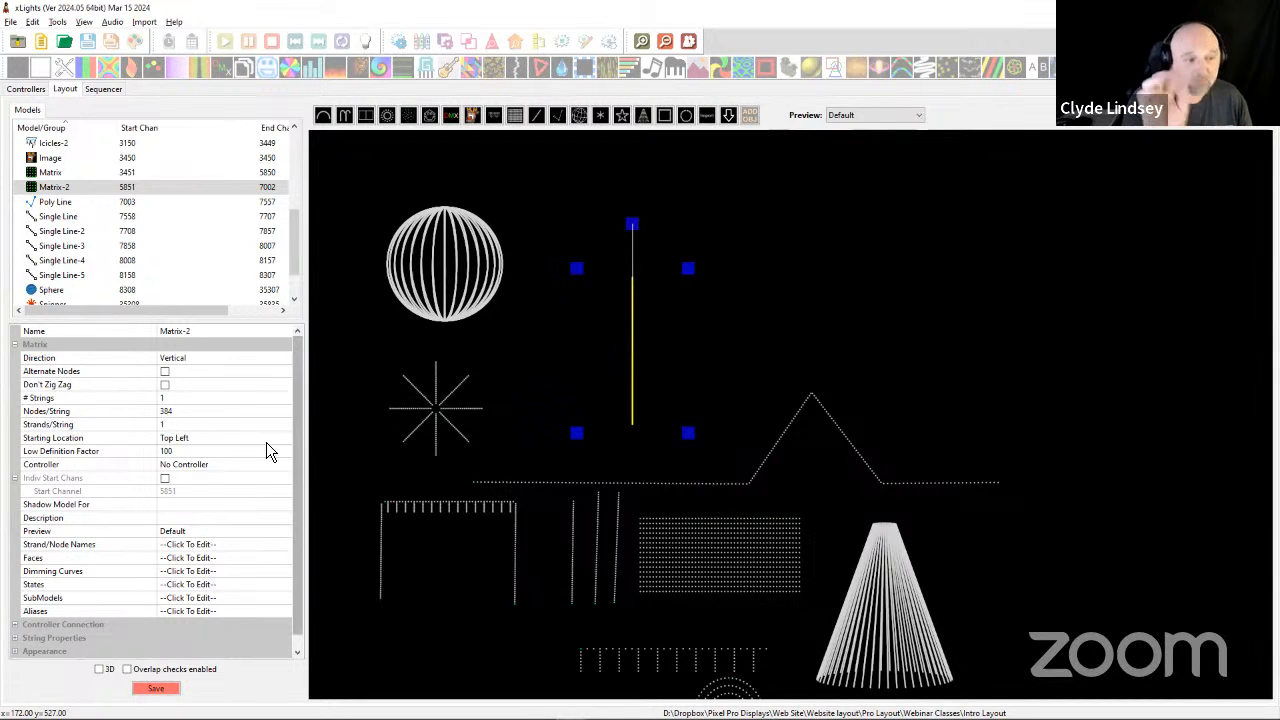
{"action": "left_click", "coordinate": [172, 430]}
{"action": "type", "text": "8"}
{"action": "key", "text": "Return"}
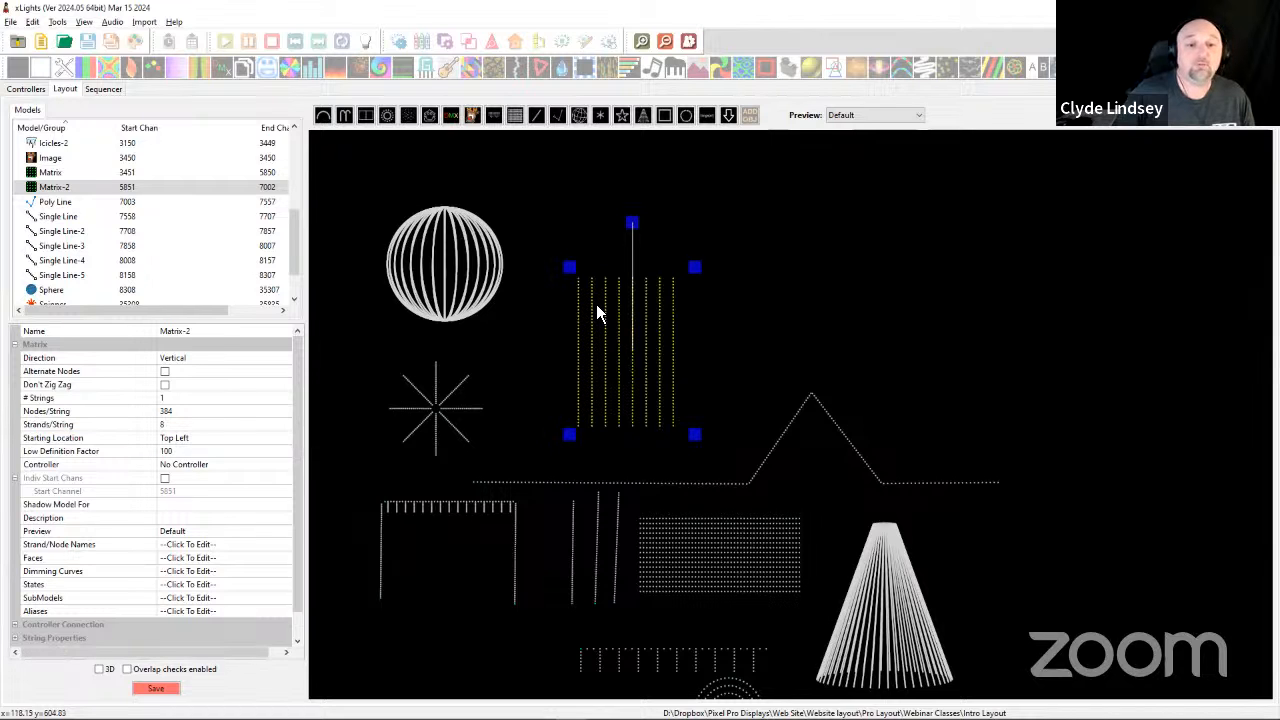
Resize the new matrix into a narrow vertical strip and position it between the sphere and the poly line's peak.
{"action": "left_click_drag", "start_coordinate": [569, 267], "coordinate": [650, 259]}
{"action": "left_click_drag", "start_coordinate": [673, 383], "coordinate": [633, 367]}
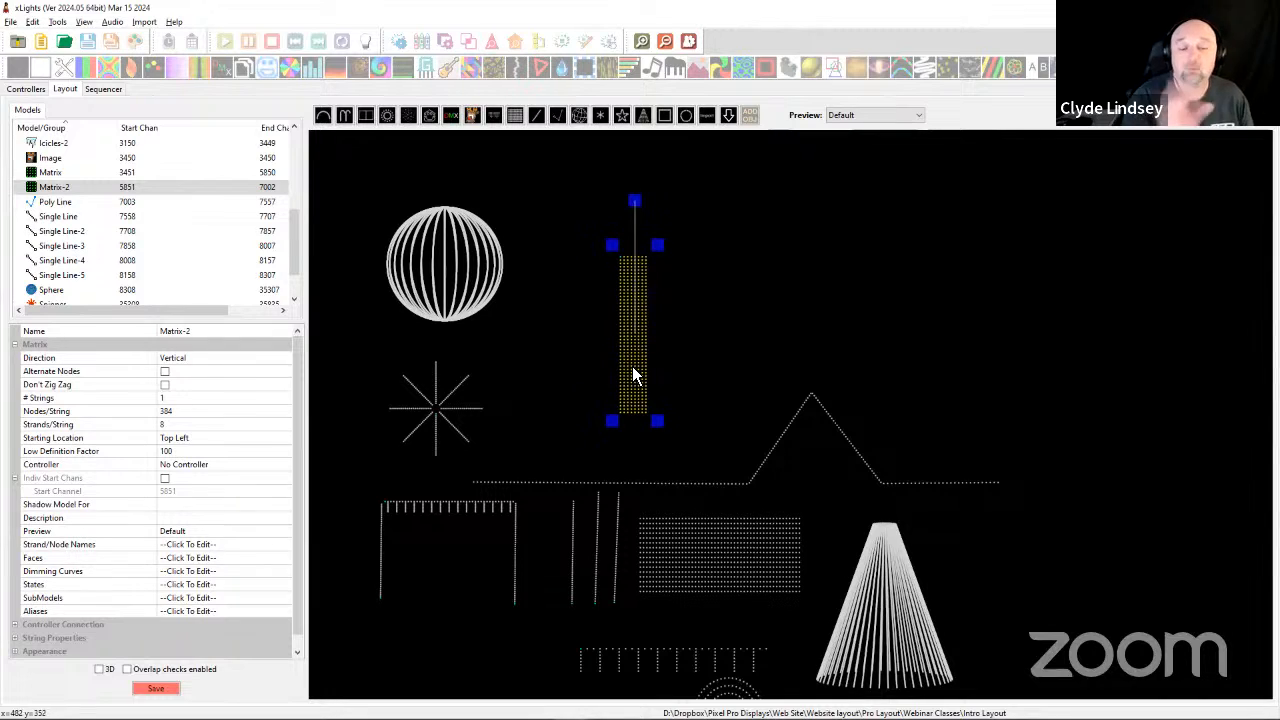
{"action": "mouse_move", "coordinate": [657, 244]}
{"action": "left_mouse_down"}
{"action": "mouse_move", "coordinate": [640, 246]}
{"action": "mouse_move", "coordinate": [660, 248]}
{"action": "left_mouse_up"}
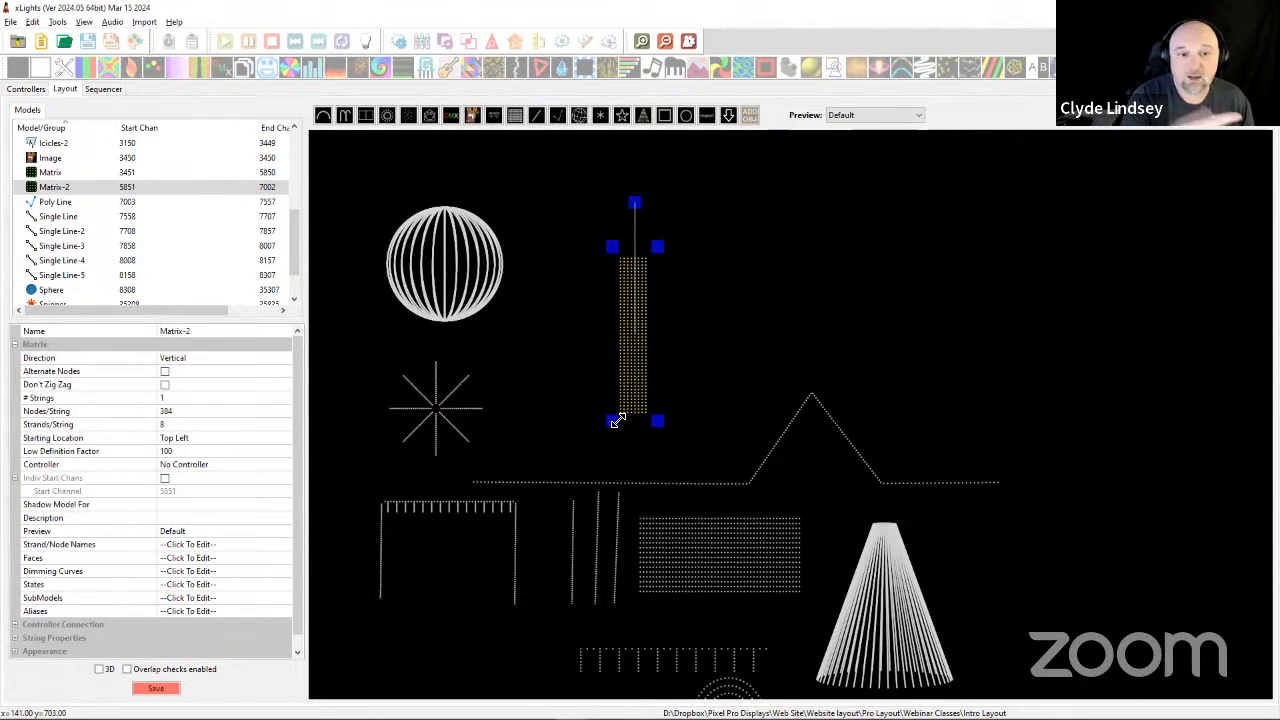
{"action": "left_click_drag", "start_coordinate": [634, 388], "coordinate": [651, 420]}
{"action": "left_click_drag", "start_coordinate": [683, 278], "coordinate": [676, 273]}
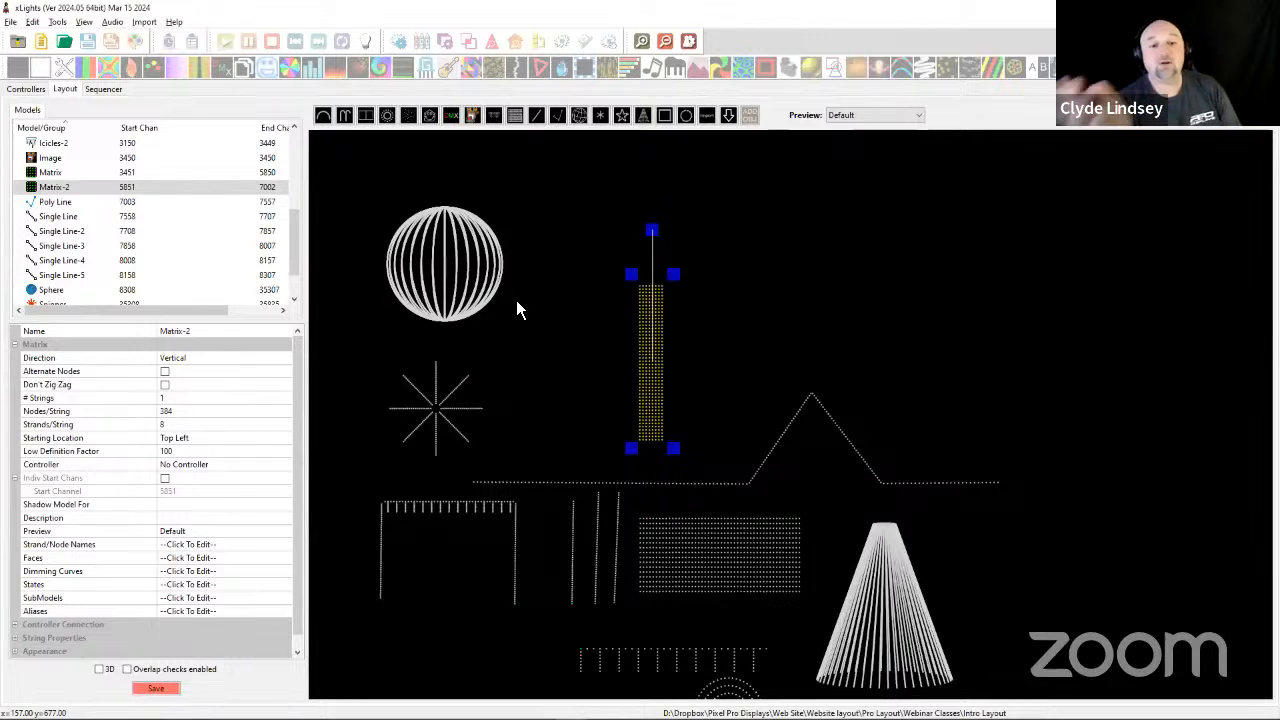
Inspect the narrow vertical matrix's wiring in an enlarged wiring view, close it, and move the matrix beside the sphere.
{"action": "right_click", "coordinate": [660, 405]}
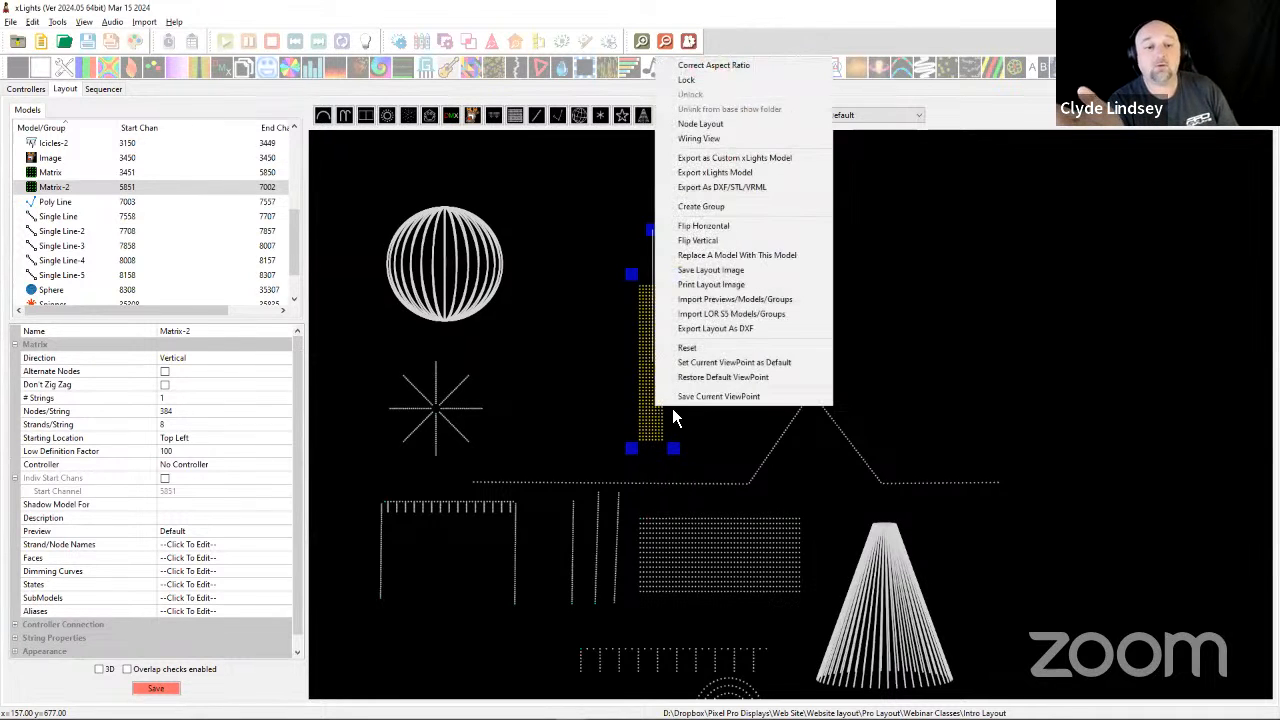
{"action": "left_click", "coordinate": [684, 139]}
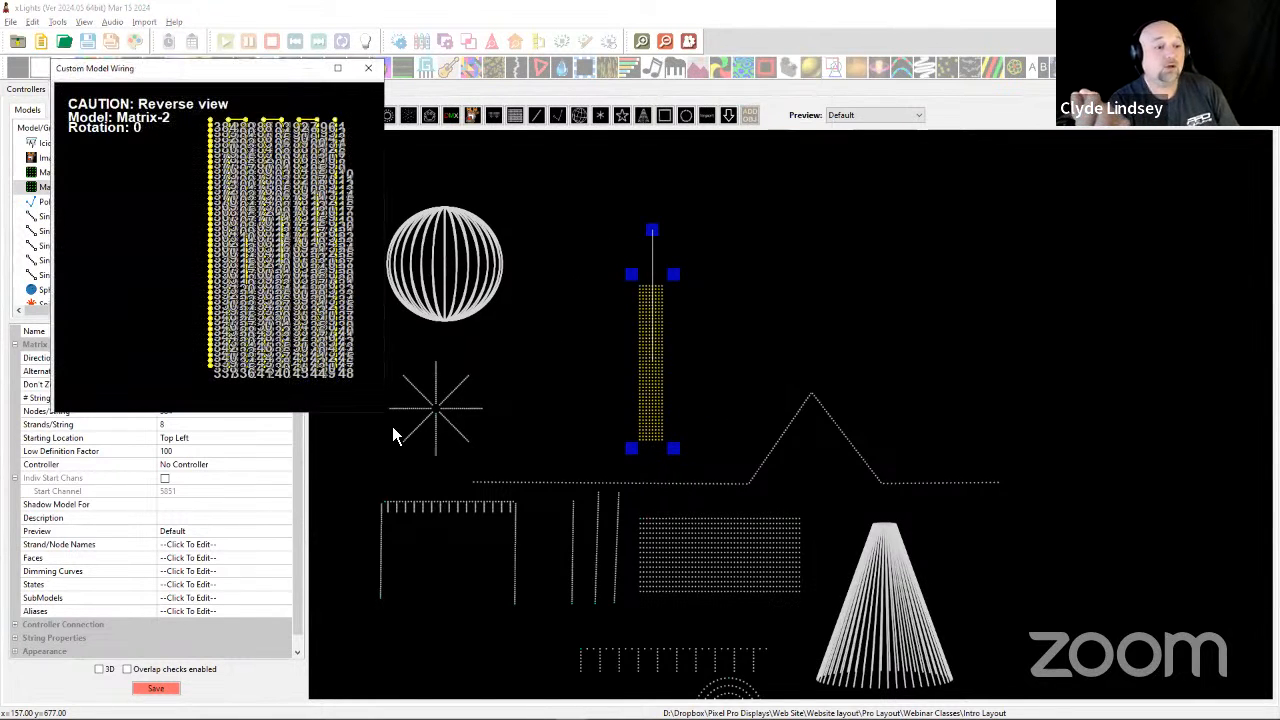
{"action": "left_click_drag", "start_coordinate": [386, 414], "coordinate": [1086, 691]}
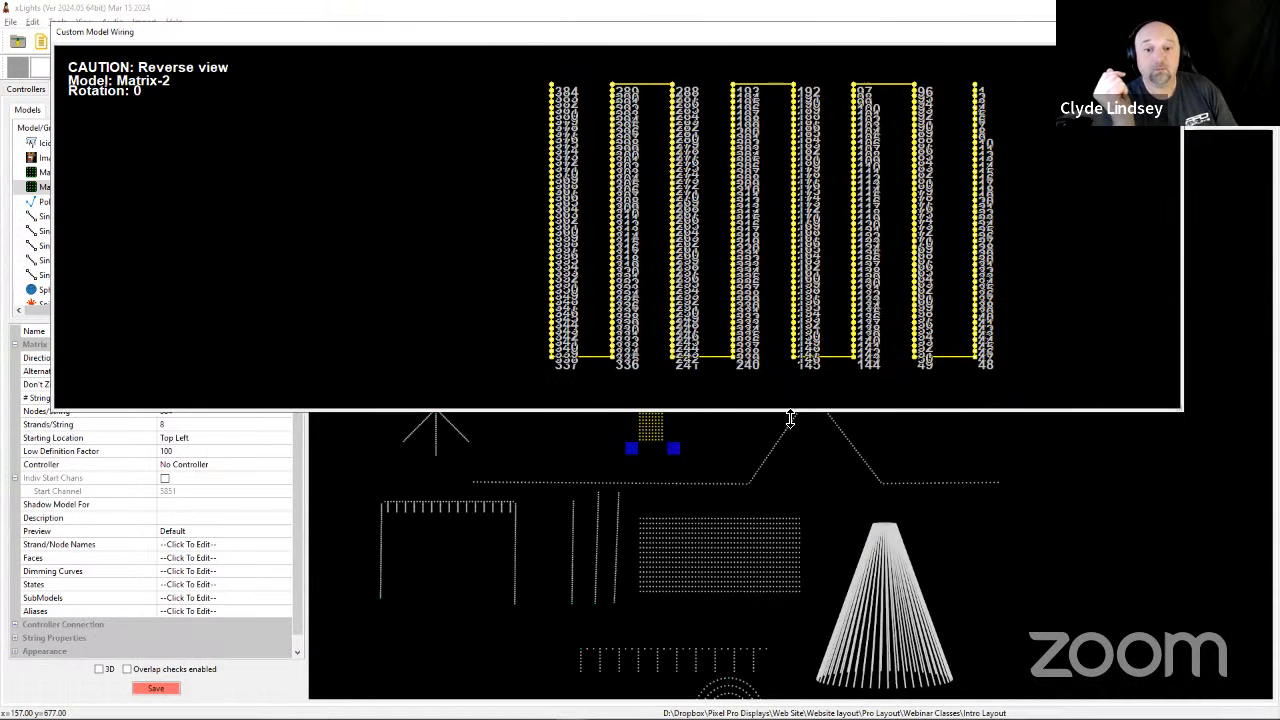
{"action": "left_click_drag", "start_coordinate": [790, 418], "coordinate": [834, 662]}
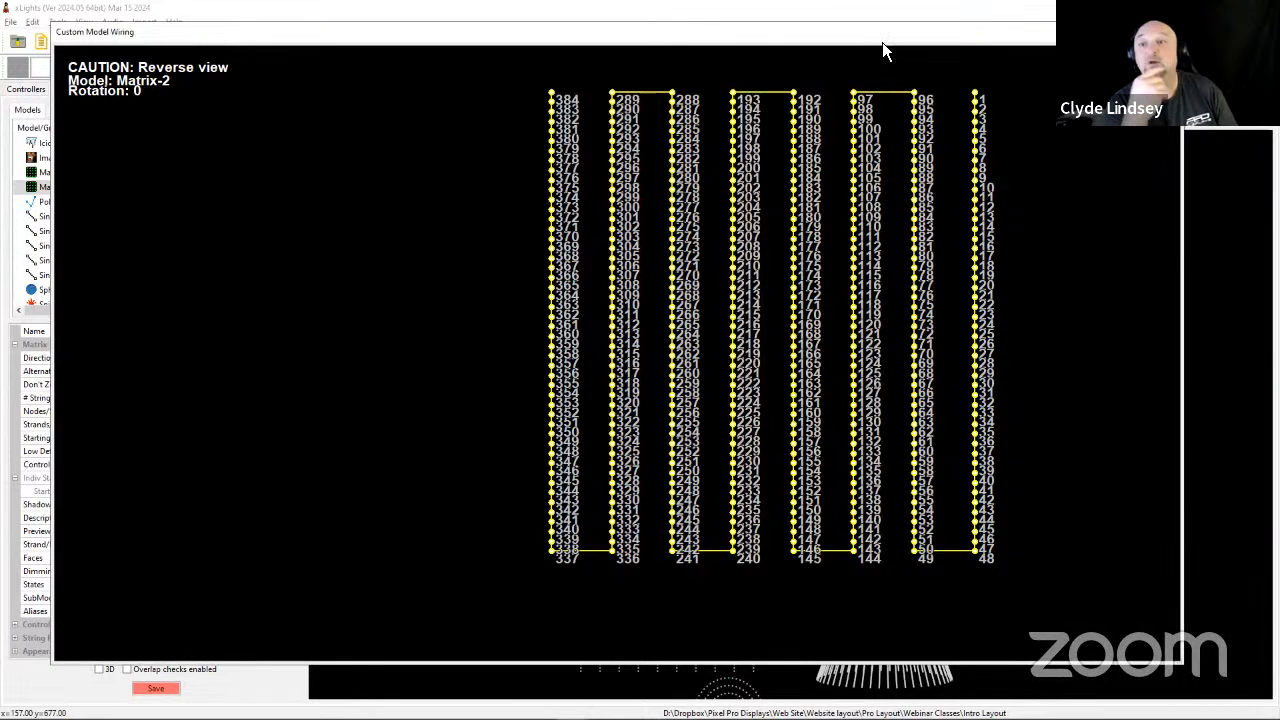
{"action": "left_click", "coordinate": [1163, 32]}
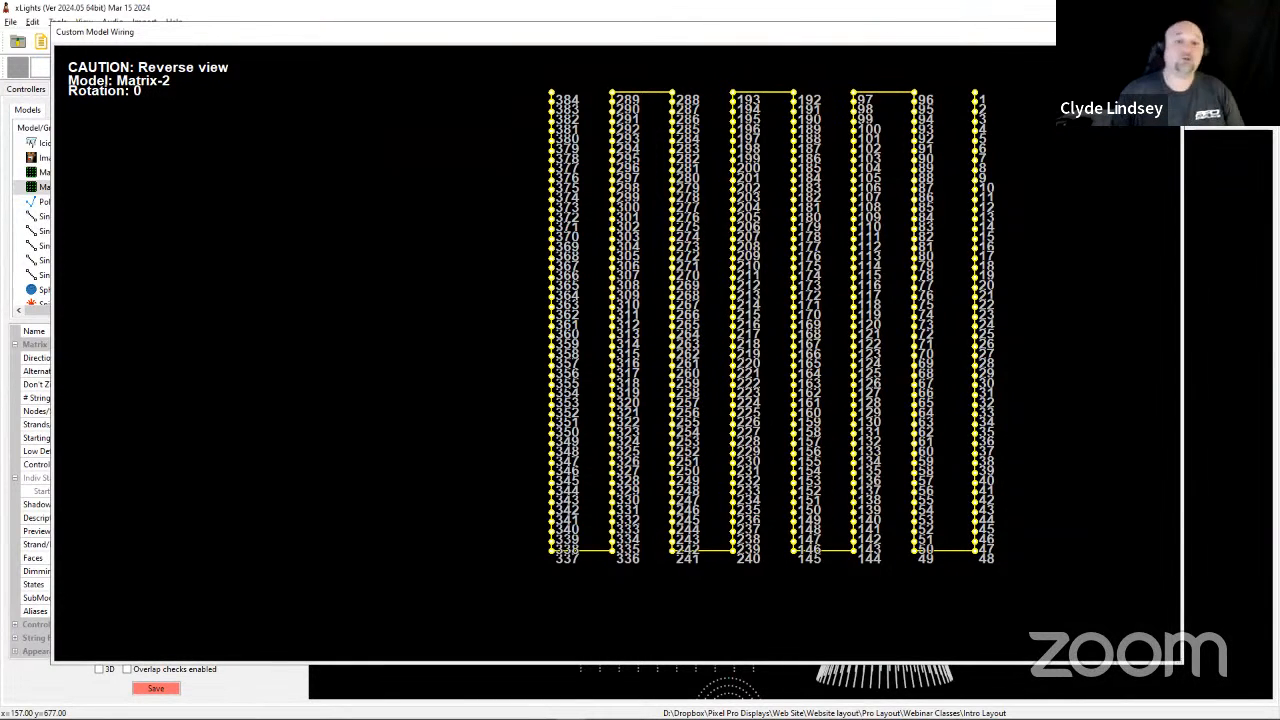
{"action": "left_click_drag", "start_coordinate": [656, 401], "coordinate": [519, 399]}
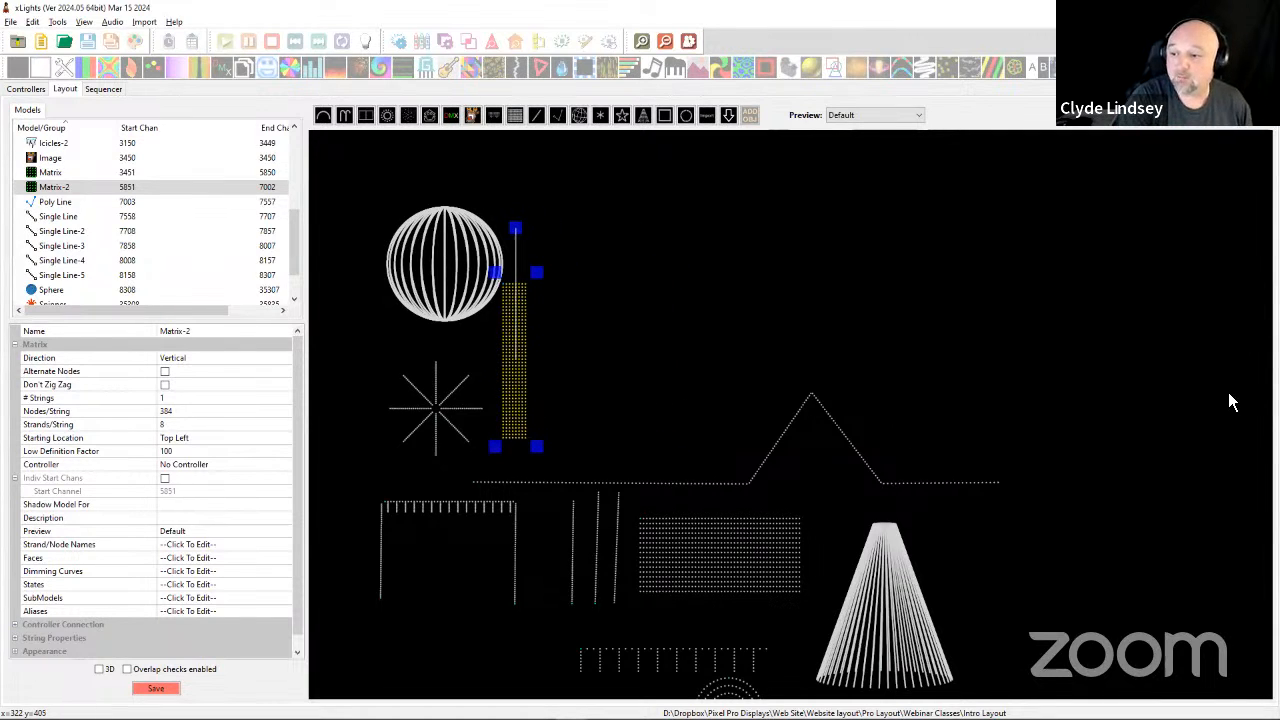
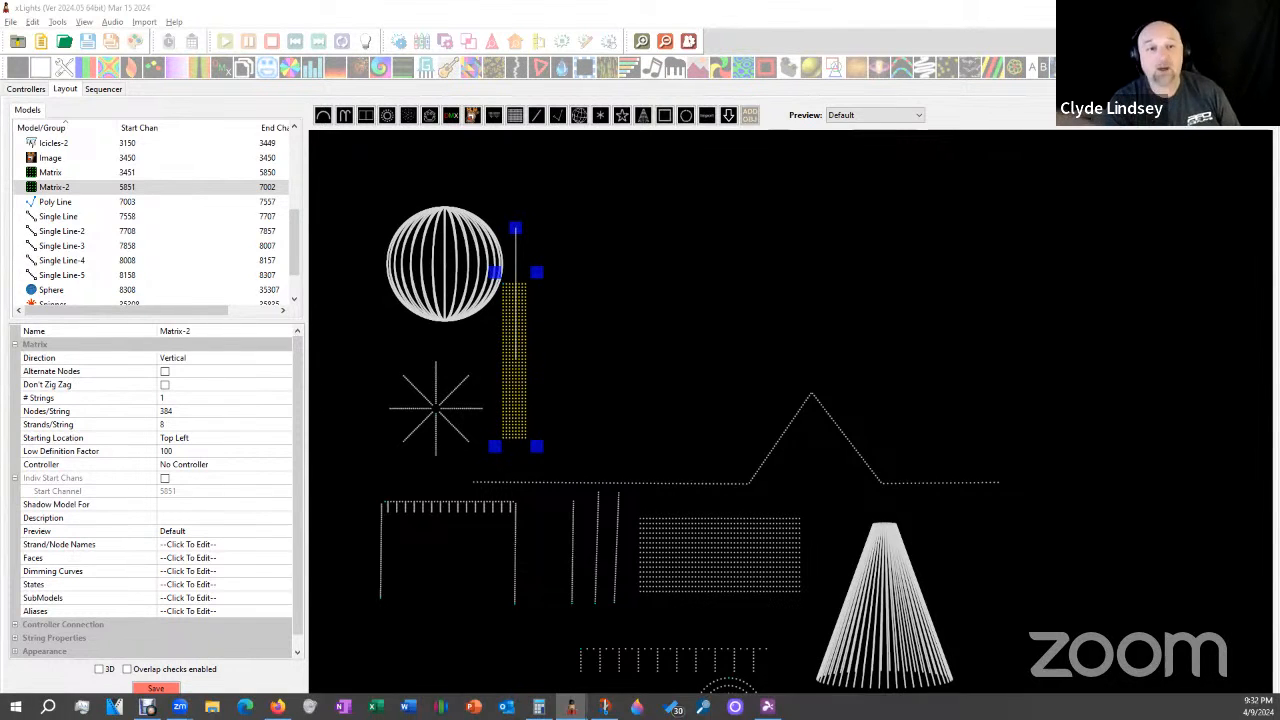
Add a circle model, shrink it slightly, and place it just above the corner of the icicle-topped frame.
{"action": "left_click", "coordinate": [394, 120]}
{"action": "left_click_drag", "start_coordinate": [663, 371], "coordinate": [686, 413]}
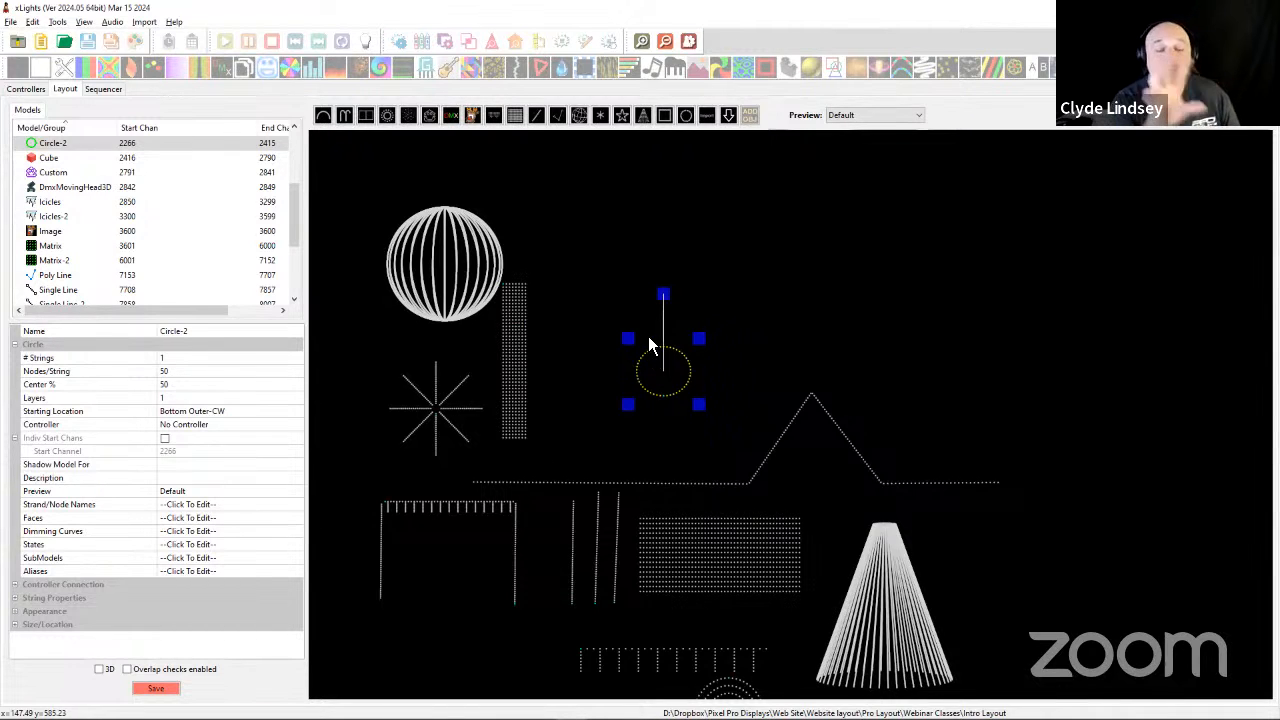
{"action": "left_click_drag", "start_coordinate": [656, 340], "coordinate": [504, 680]}
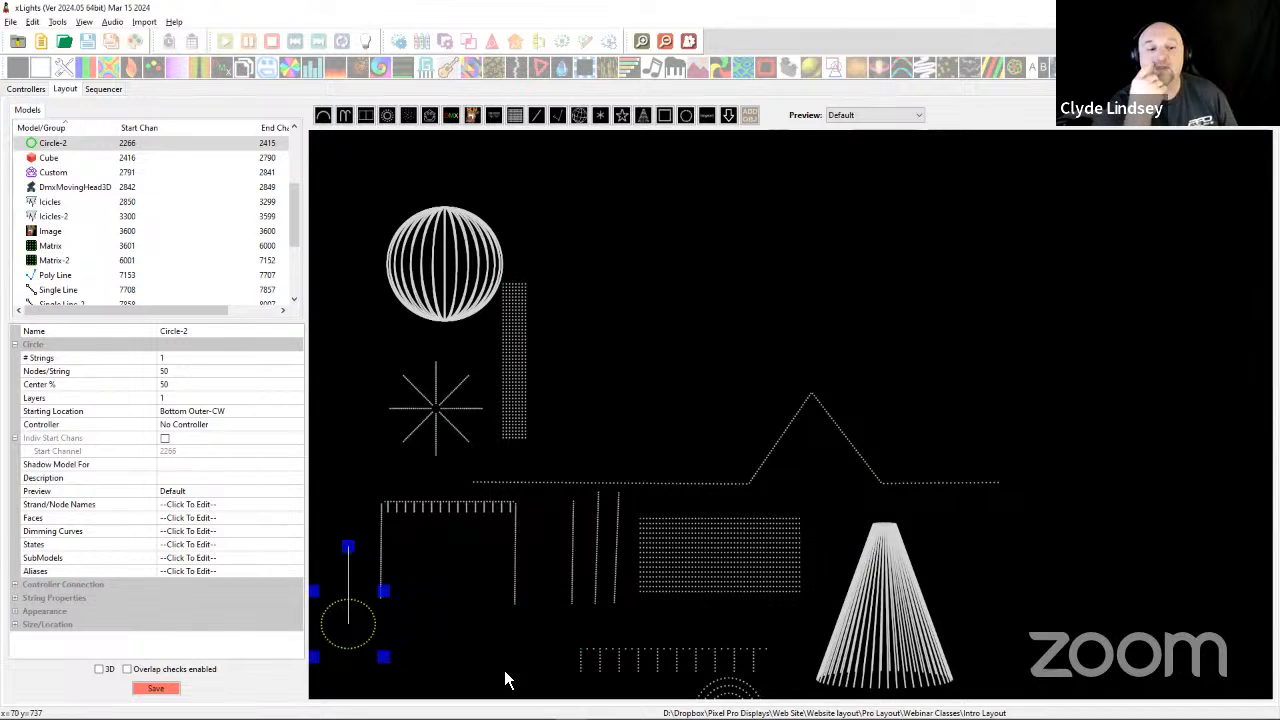
{"action": "left_click_drag", "start_coordinate": [340, 628], "coordinate": [366, 486]}
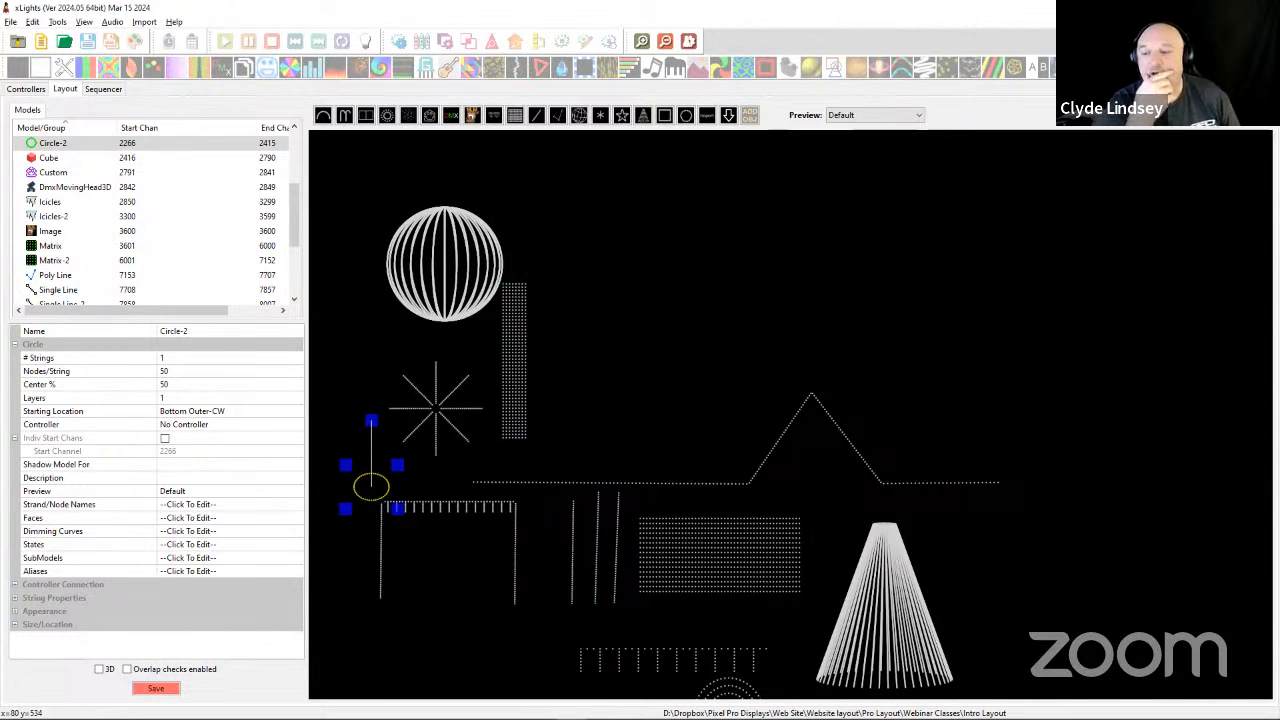
Nudge the wide matrix slightly and move the small circle between the icicle-topped frame and the vertical single lines.
{"action": "left_click_drag", "start_coordinate": [360, 495], "coordinate": [692, 336]}
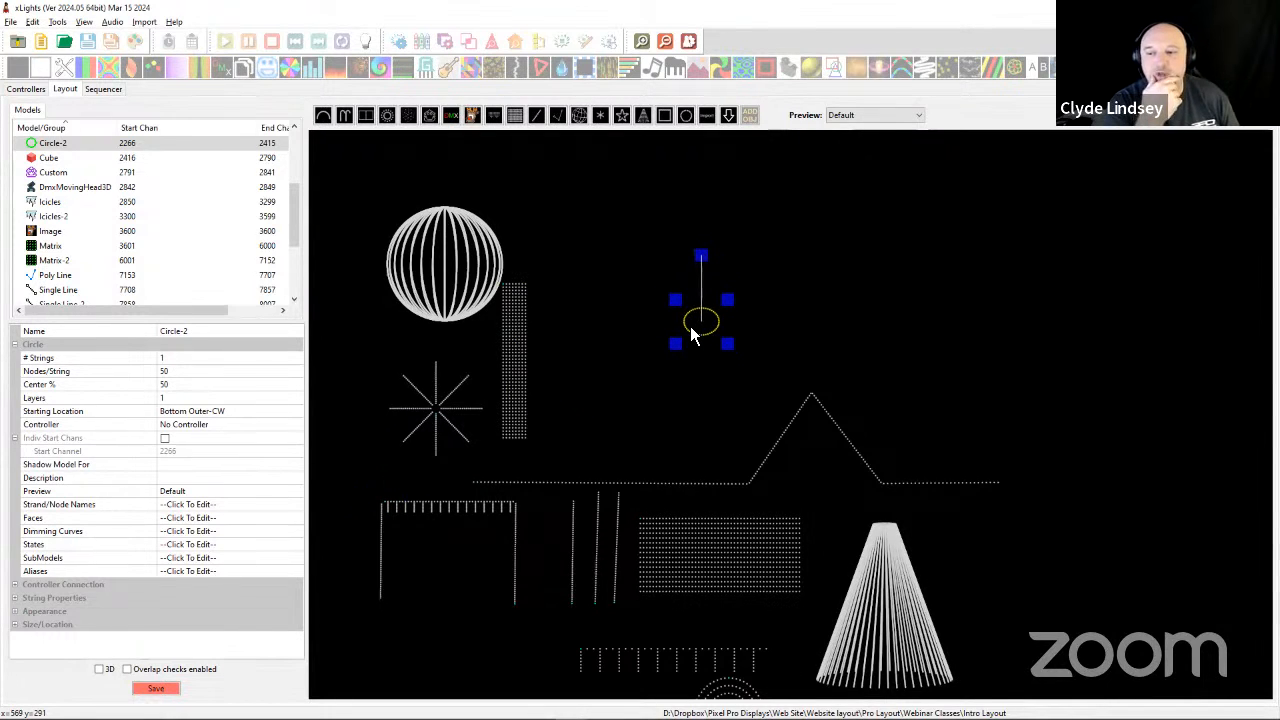
{"action": "left_click", "coordinate": [690, 450]}
{"action": "mouse_move", "coordinate": [713, 580]}
{"action": "left_mouse_down"}
{"action": "mouse_move", "coordinate": [684, 557]}
{"action": "mouse_move", "coordinate": [714, 590]}
{"action": "mouse_move", "coordinate": [705, 577]}
{"action": "left_mouse_up"}
{"action": "left_click_drag", "start_coordinate": [690, 340], "coordinate": [675, 365]}
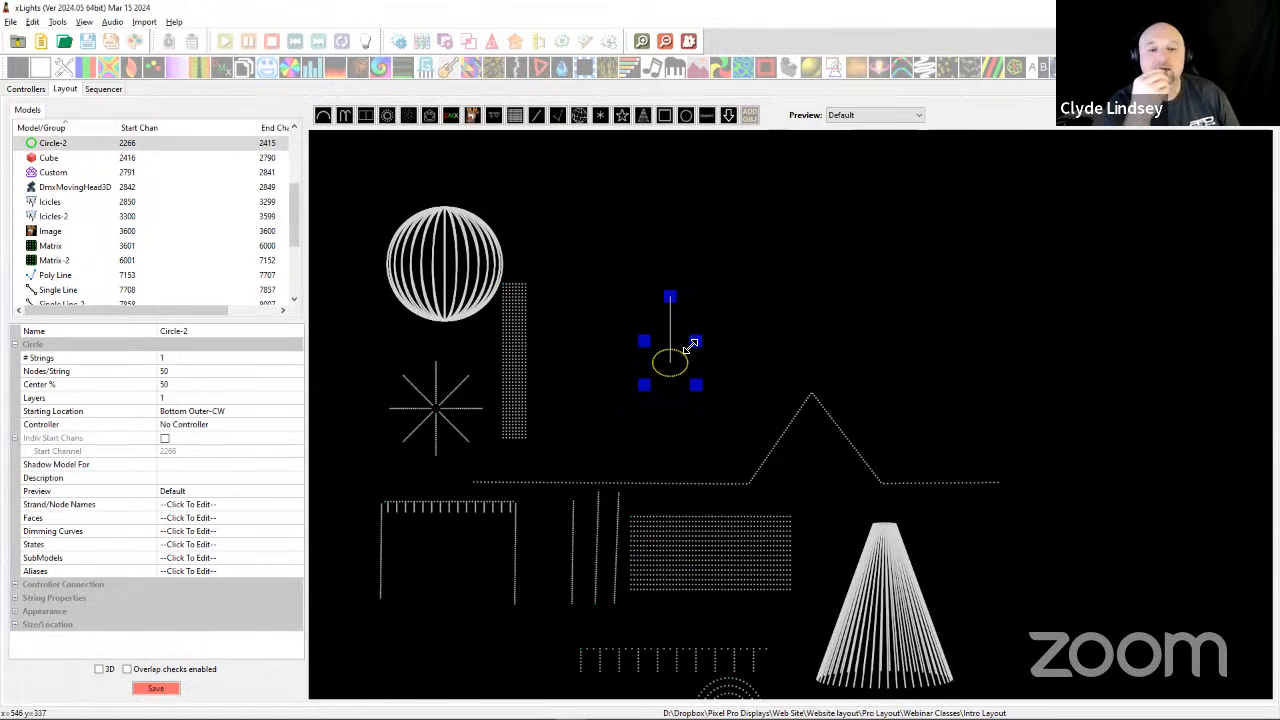
{"action": "left_click_drag", "start_coordinate": [670, 378], "coordinate": [543, 571]}
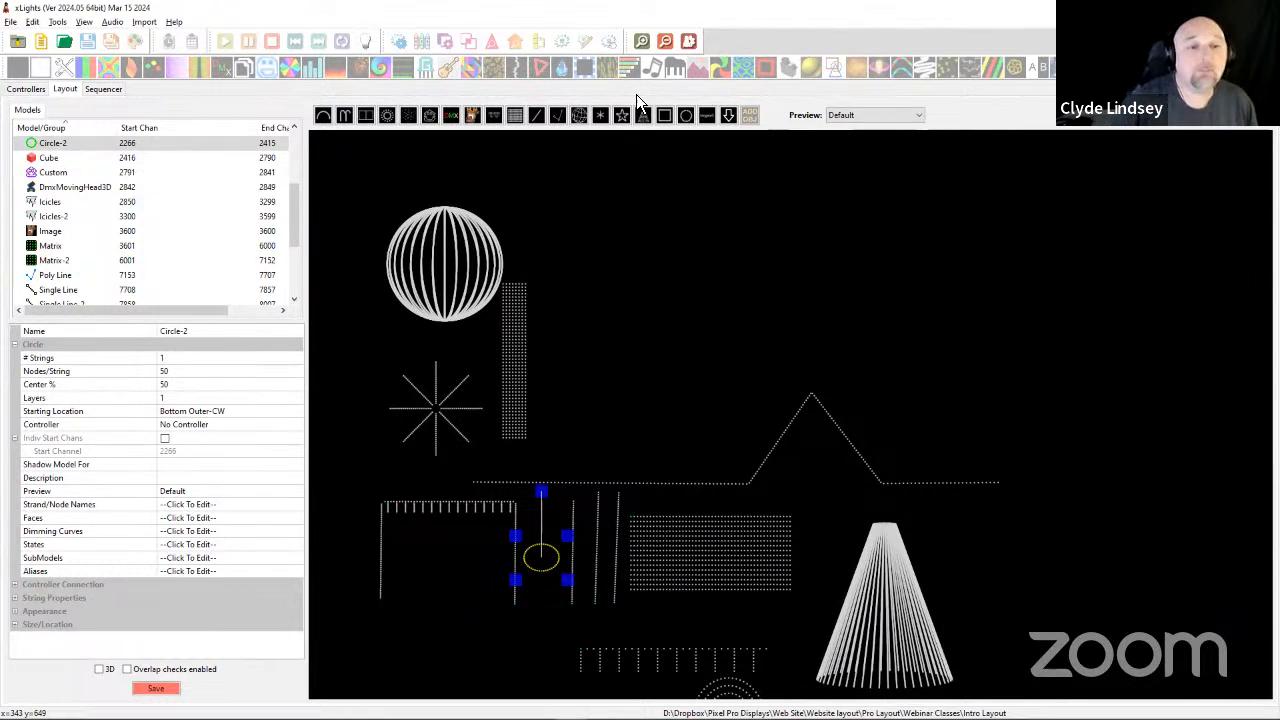
Add a star model, narrow it to regular proportions, and move it past the end of the poly line.
{"action": "left_click", "coordinate": [599, 115]}
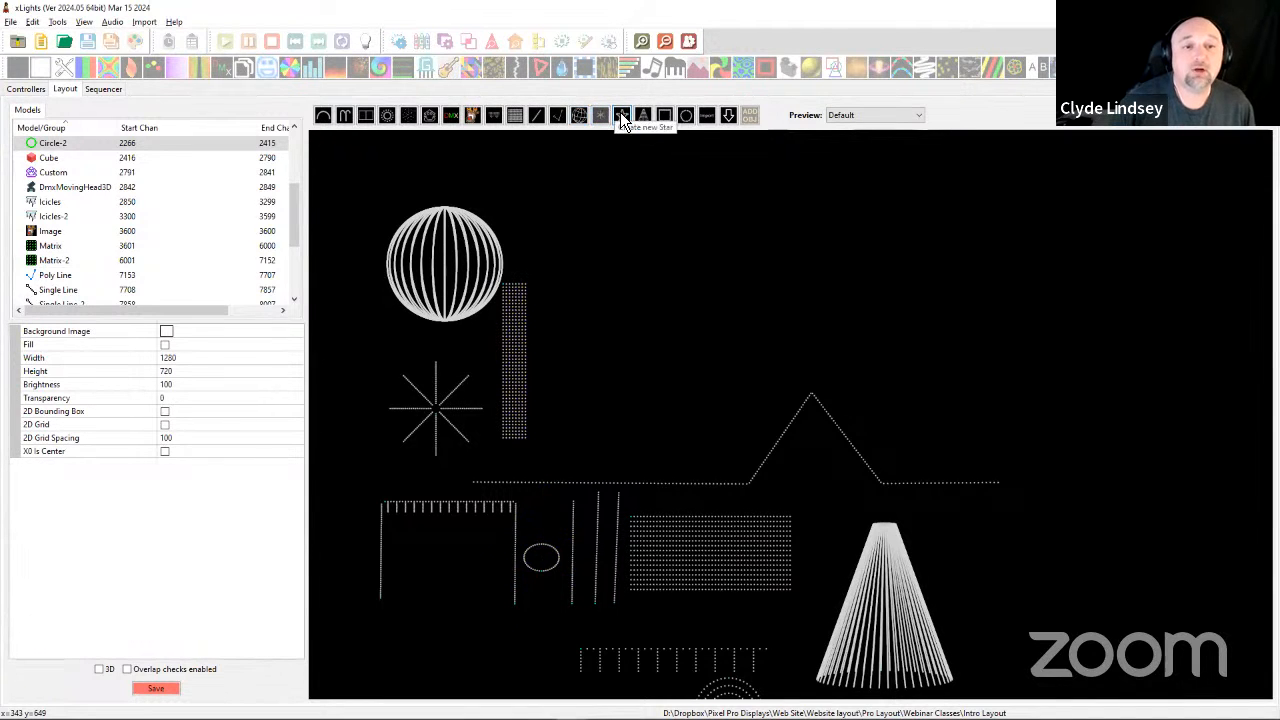
{"action": "left_click", "coordinate": [620, 116]}
{"action": "mouse_move", "coordinate": [637, 318]}
{"action": "left_mouse_down"}
{"action": "mouse_move", "coordinate": [866, 429]}
{"action": "mouse_move", "coordinate": [790, 416]}
{"action": "left_mouse_up"}
{"action": "left_click_drag", "start_coordinate": [696, 372], "coordinate": [682, 344]}
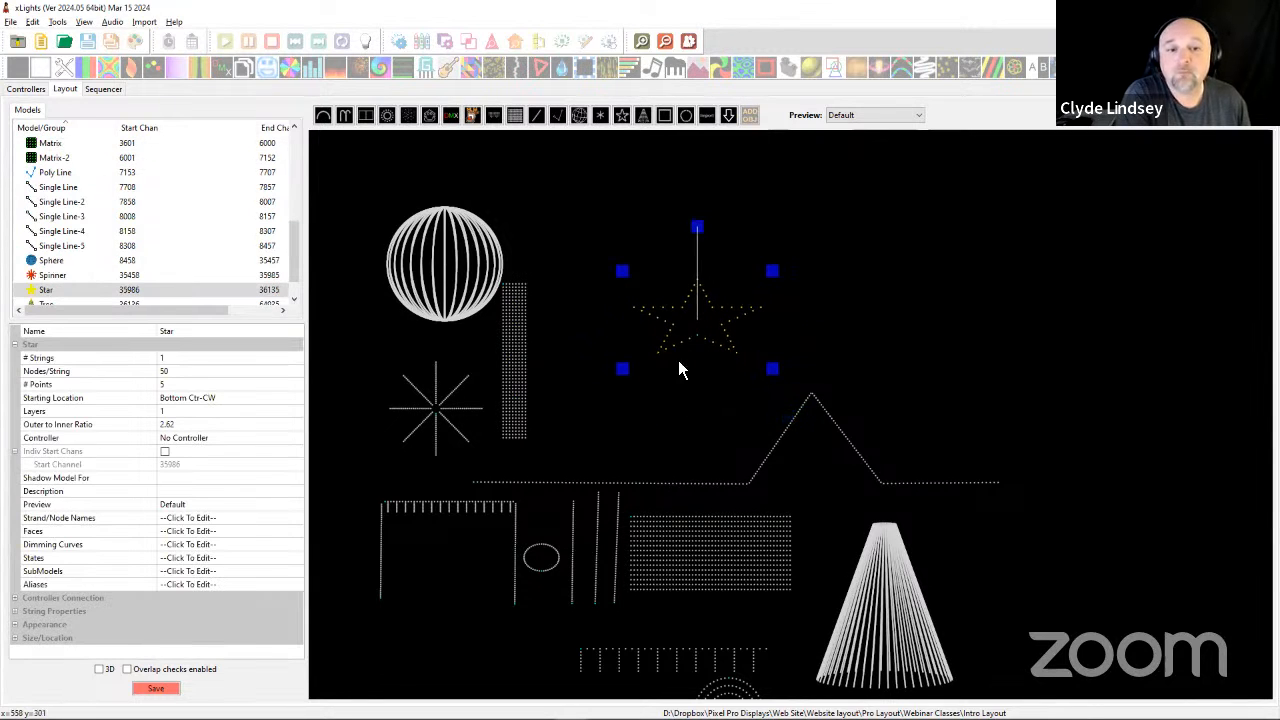
{"action": "left_click_drag", "start_coordinate": [622, 270], "coordinate": [666, 248]}
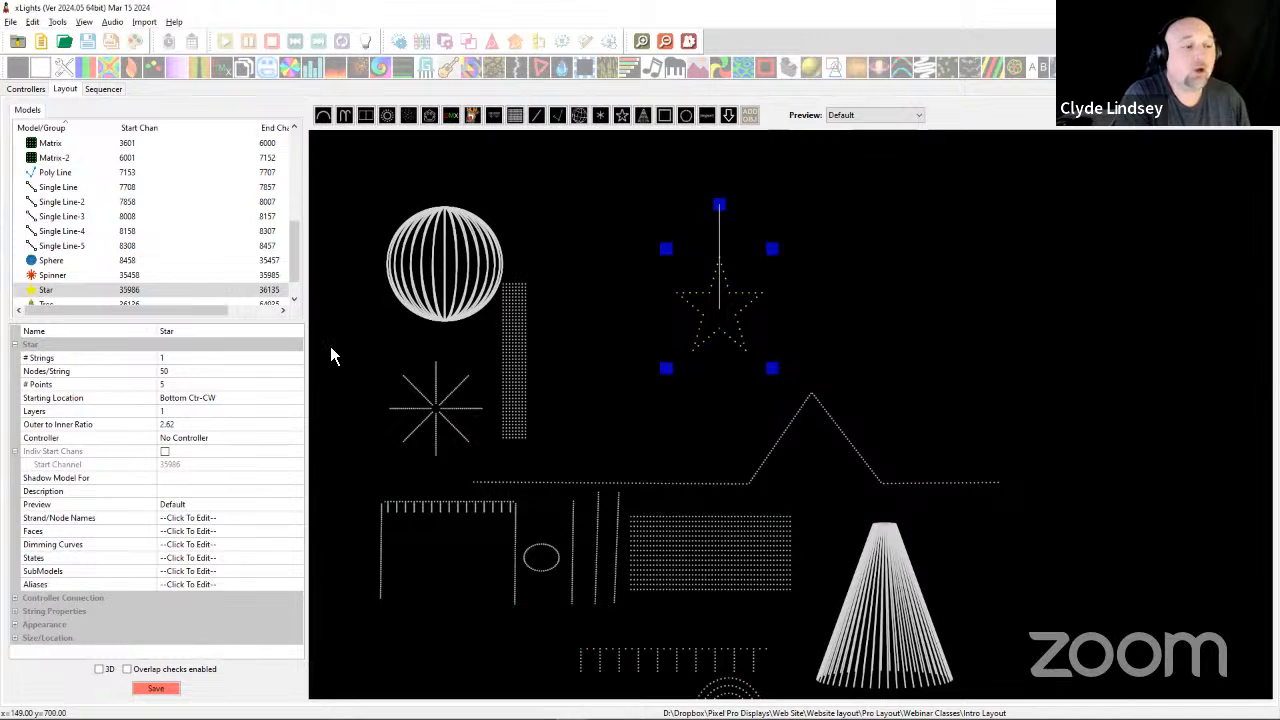
{"action": "left_click_drag", "start_coordinate": [714, 298], "coordinate": [1105, 360]}
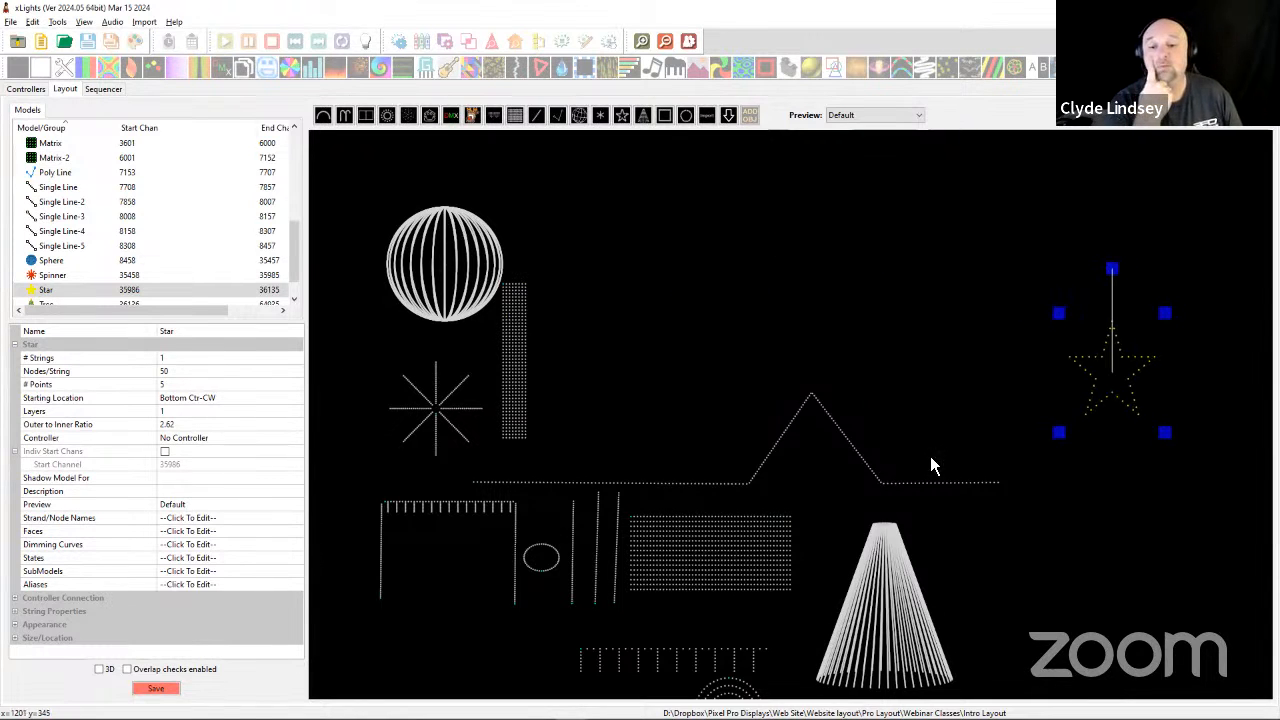
Move the tree directly beneath the star and stretch it taller and slightly wider.
{"action": "left_click", "coordinate": [1188, 536]}
{"action": "left_click_drag", "start_coordinate": [1188, 532], "coordinate": [1125, 492]}
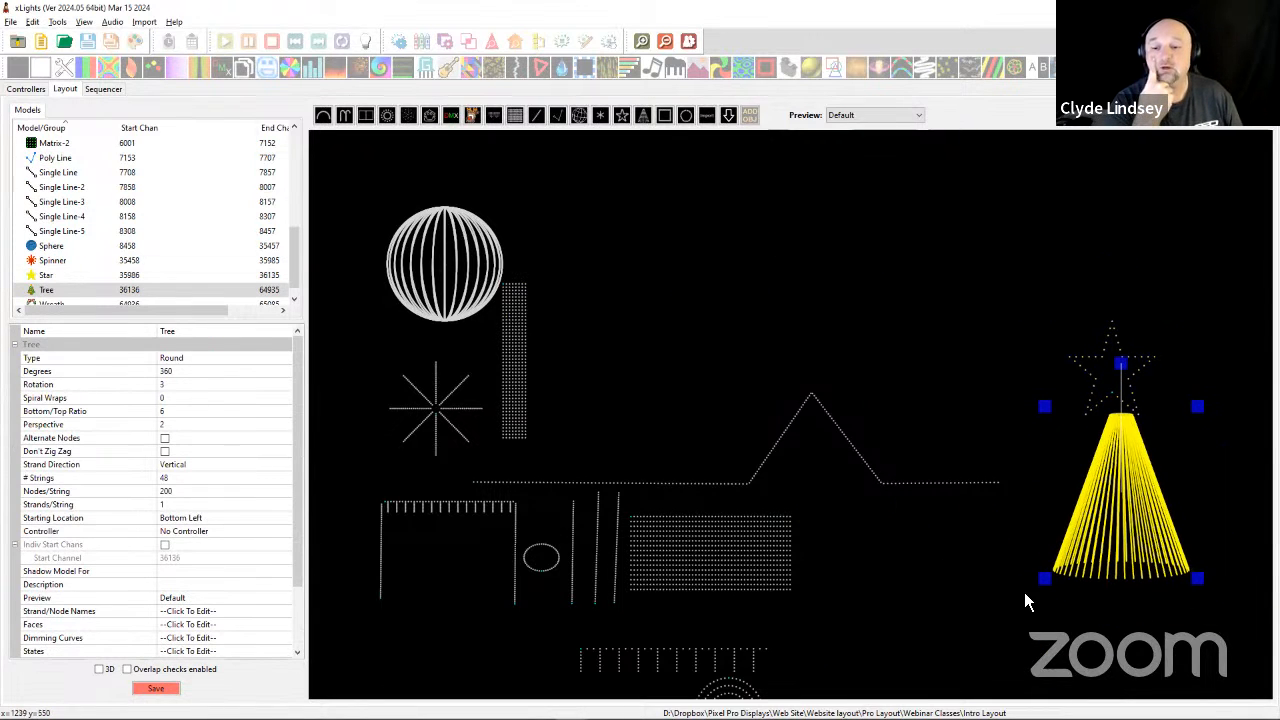
{"action": "left_click_drag", "start_coordinate": [1037, 578], "coordinate": [1022, 670]}
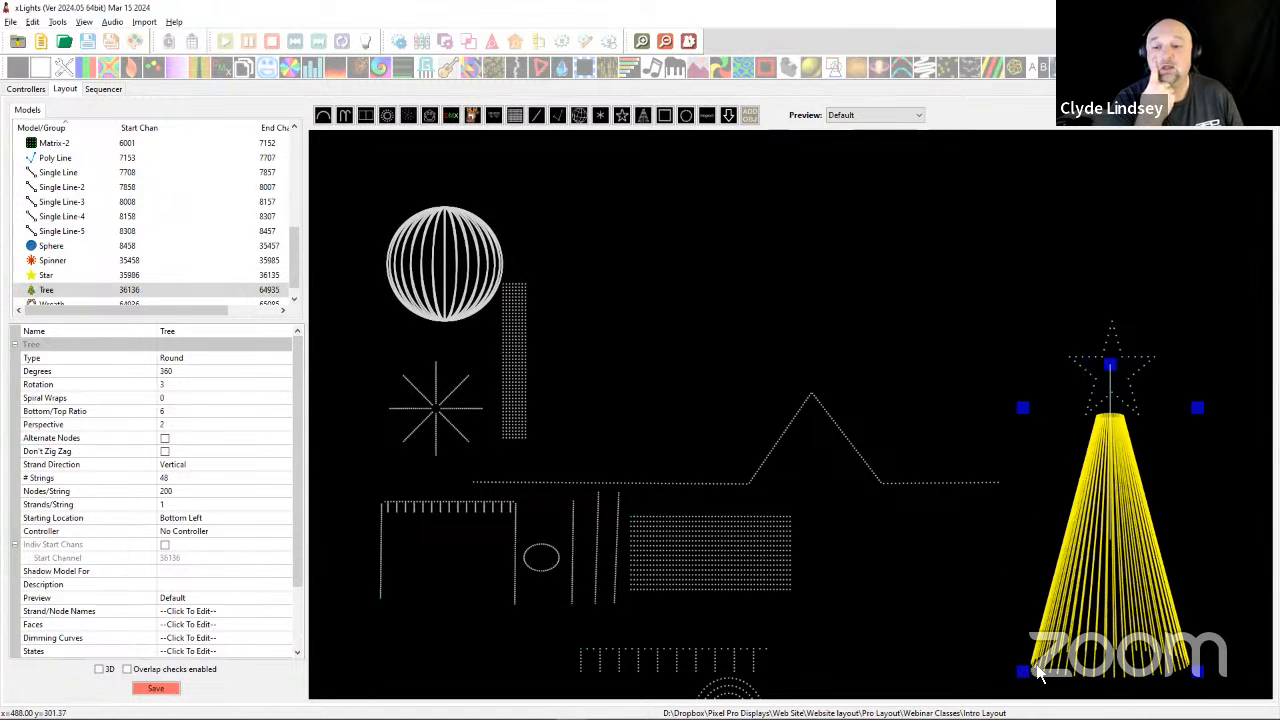
Adjust the star above the treetop, select the star and tree together, and lock both models.
{"action": "left_click", "coordinate": [1087, 364]}
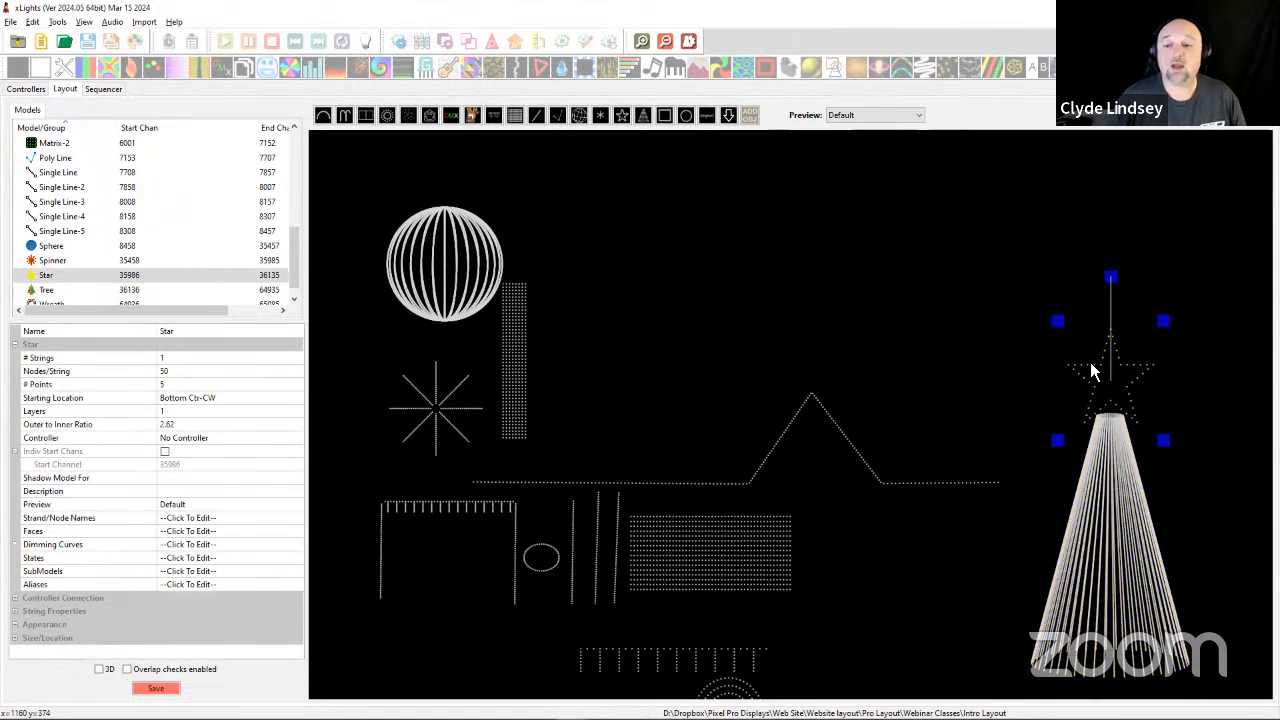
{"action": "left_click", "coordinate": [1104, 460], "text": "ctrl"}
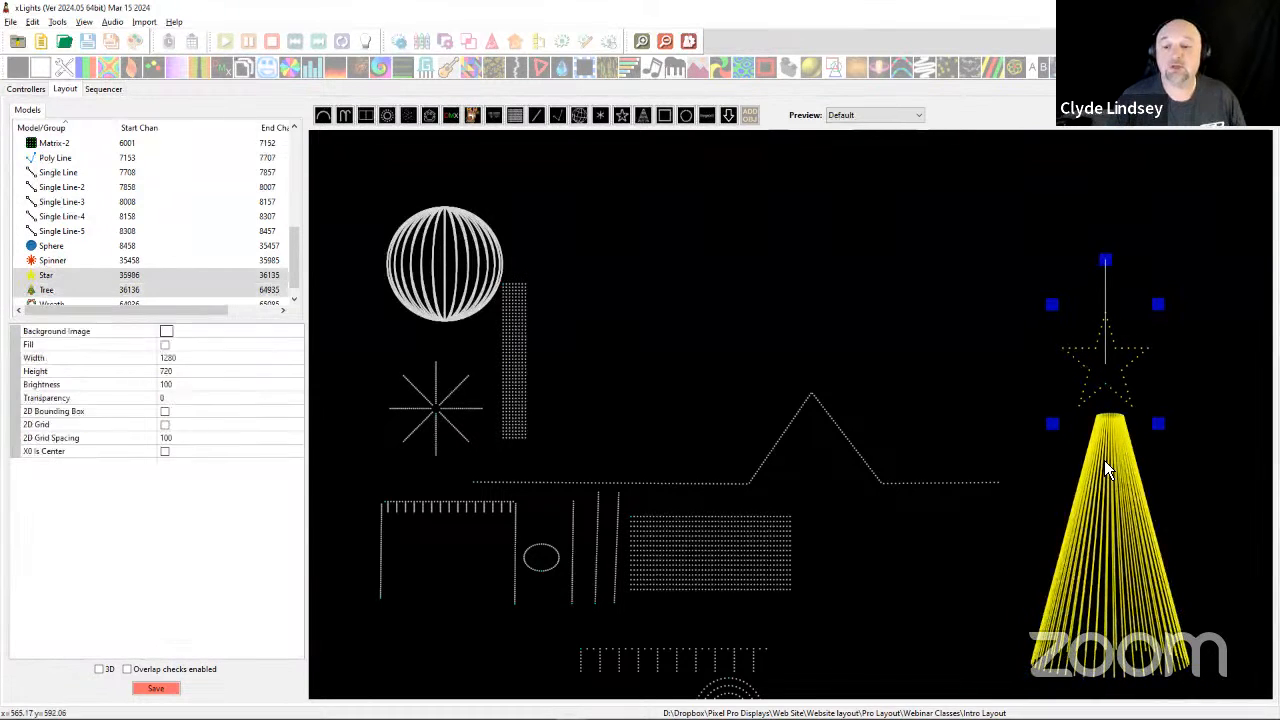
{"action": "right_click", "coordinate": [1108, 532]}
{"action": "left_click", "coordinate": [1136, 218]}
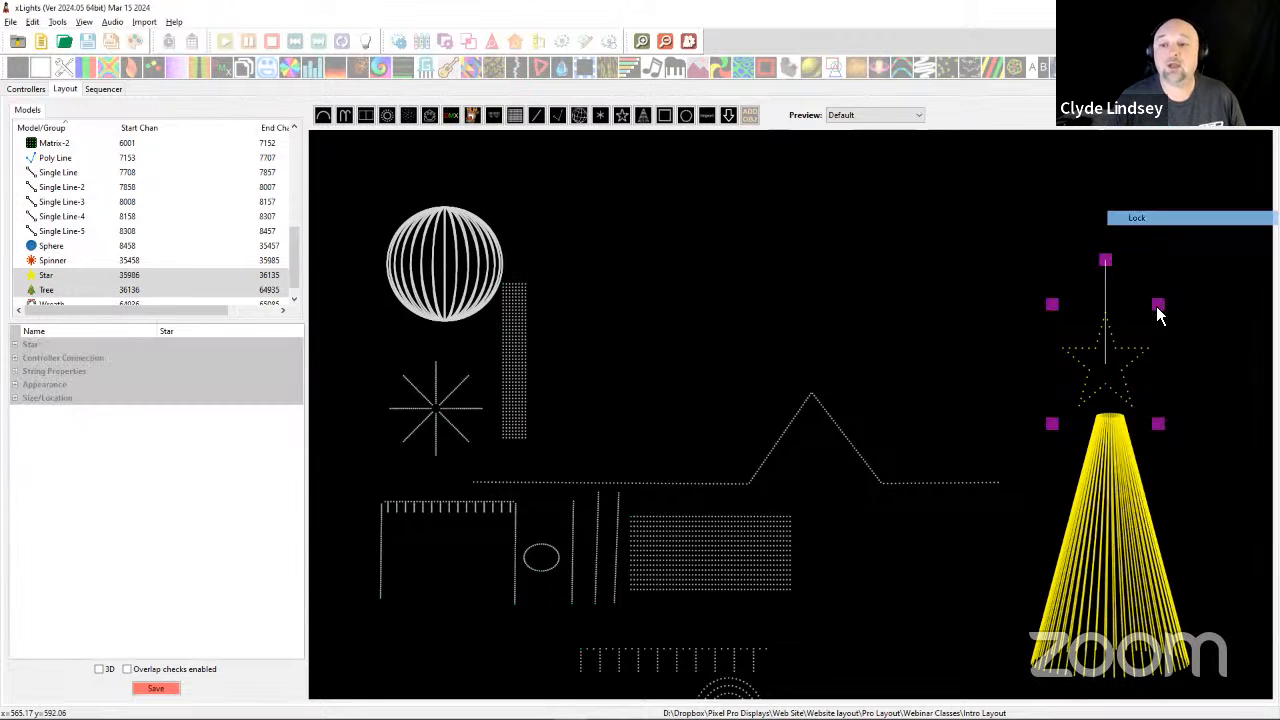
Try to move the locked star and tree, and shift the unlocked poly line slightly for comparison.
{"action": "left_click", "coordinate": [1046, 549]}
{"action": "left_click", "coordinate": [1089, 399]}
{"action": "left_click", "coordinate": [1083, 377]}
{"action": "left_click", "coordinate": [1098, 346]}
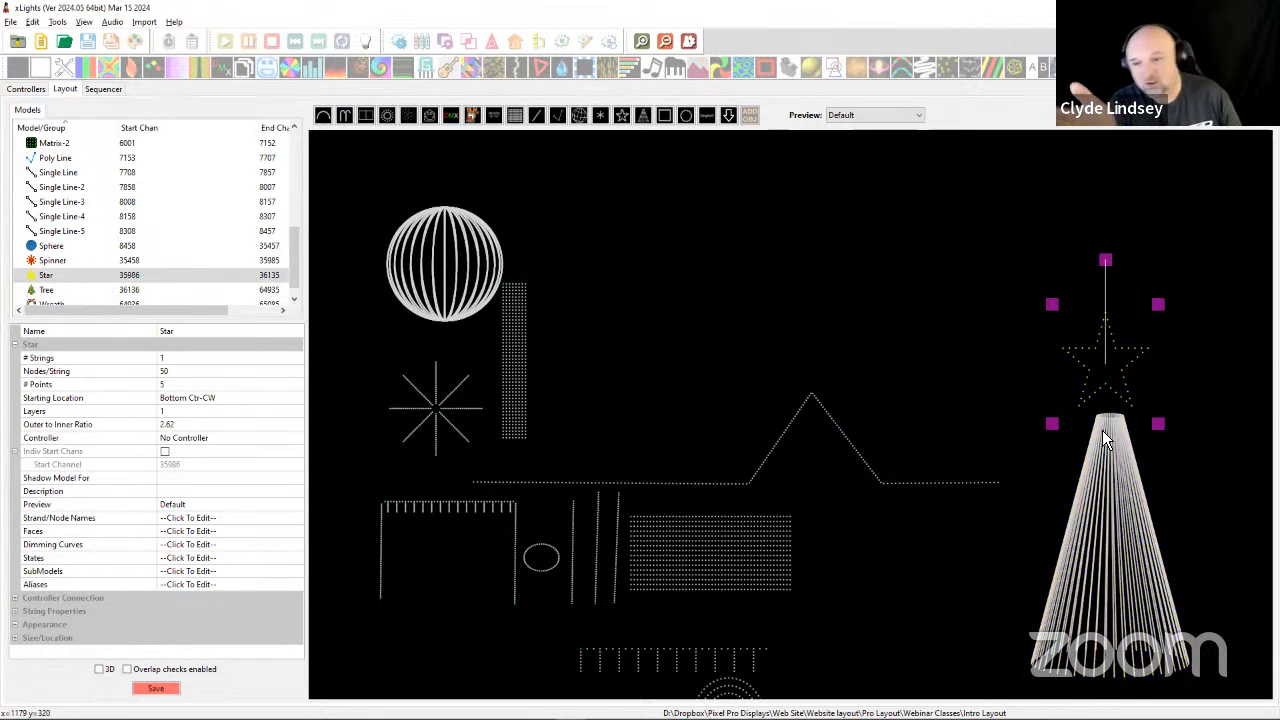
{"action": "left_click_drag", "start_coordinate": [945, 480], "coordinate": [918, 454]}
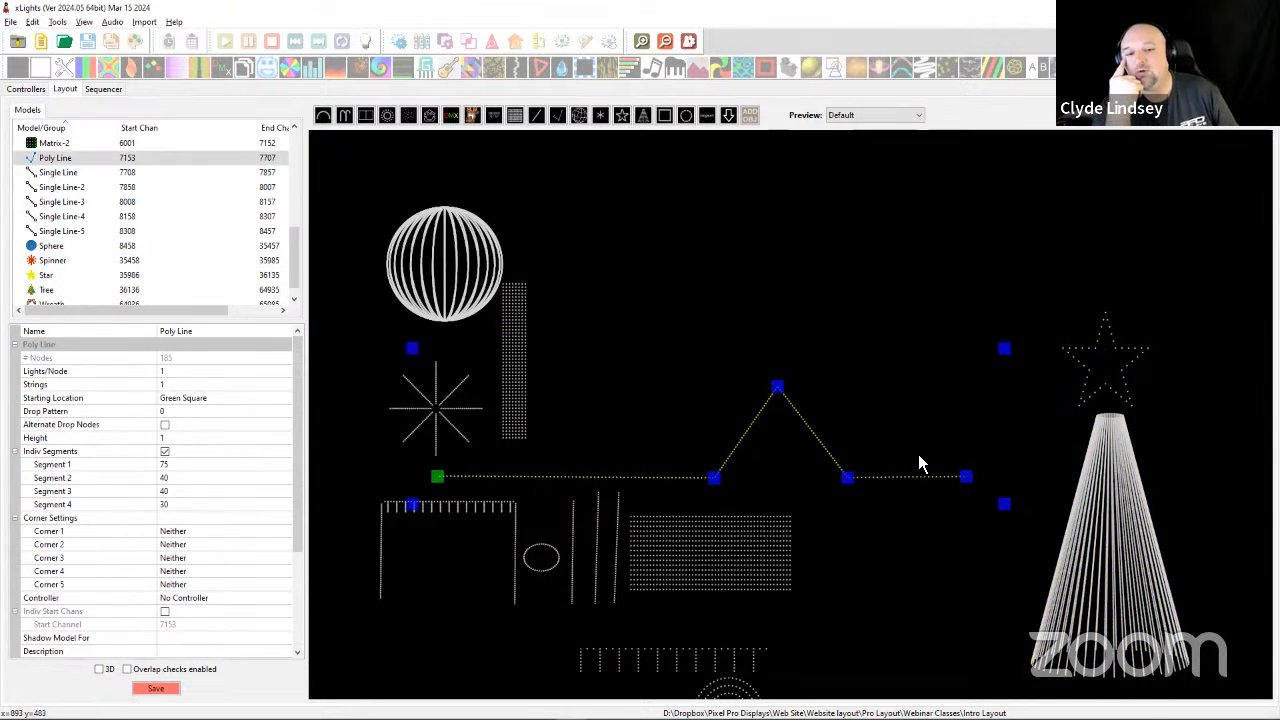
{"action": "left_click", "coordinate": [1048, 566]}
{"action": "left_click", "coordinate": [1058, 382]}
{"action": "left_click", "coordinate": [1122, 558]}
{"action": "left_click", "coordinate": [1080, 338]}
Select the star and tree together and unlock both models.
{"action": "left_click", "coordinate": [1126, 496], "text": "ctrl"}
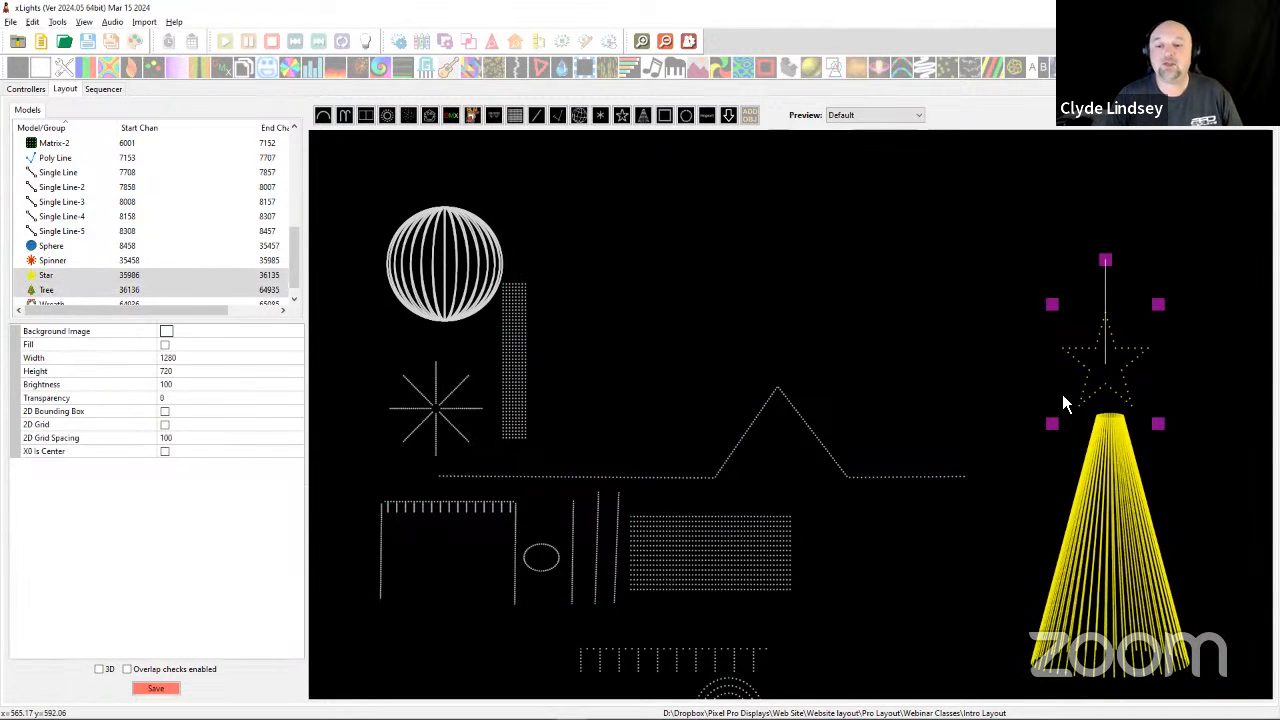
{"action": "right_click", "coordinate": [1116, 490]}
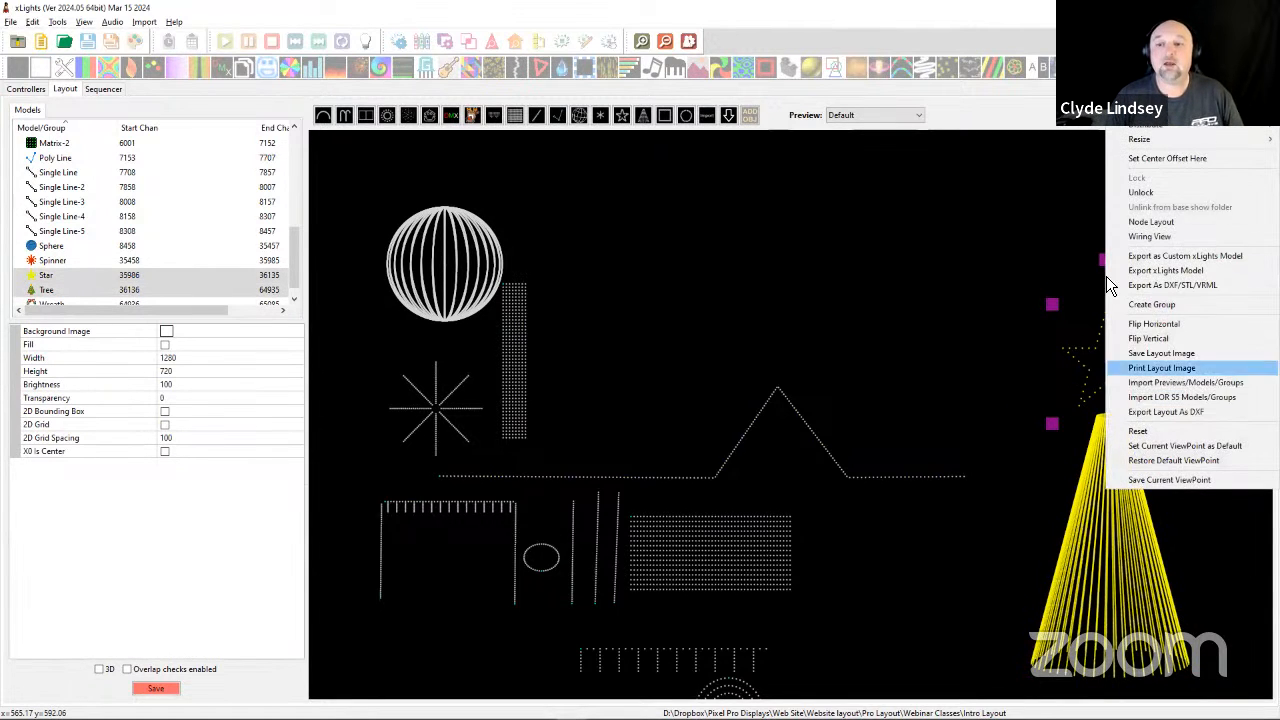
{"action": "left_click", "coordinate": [1144, 194]}
Reposition the tree and the star individually so the star sits centred on the treetop.
{"action": "left_click", "coordinate": [1057, 366]}
{"action": "left_click", "coordinate": [1098, 520]}
{"action": "left_click", "coordinate": [1094, 392]}
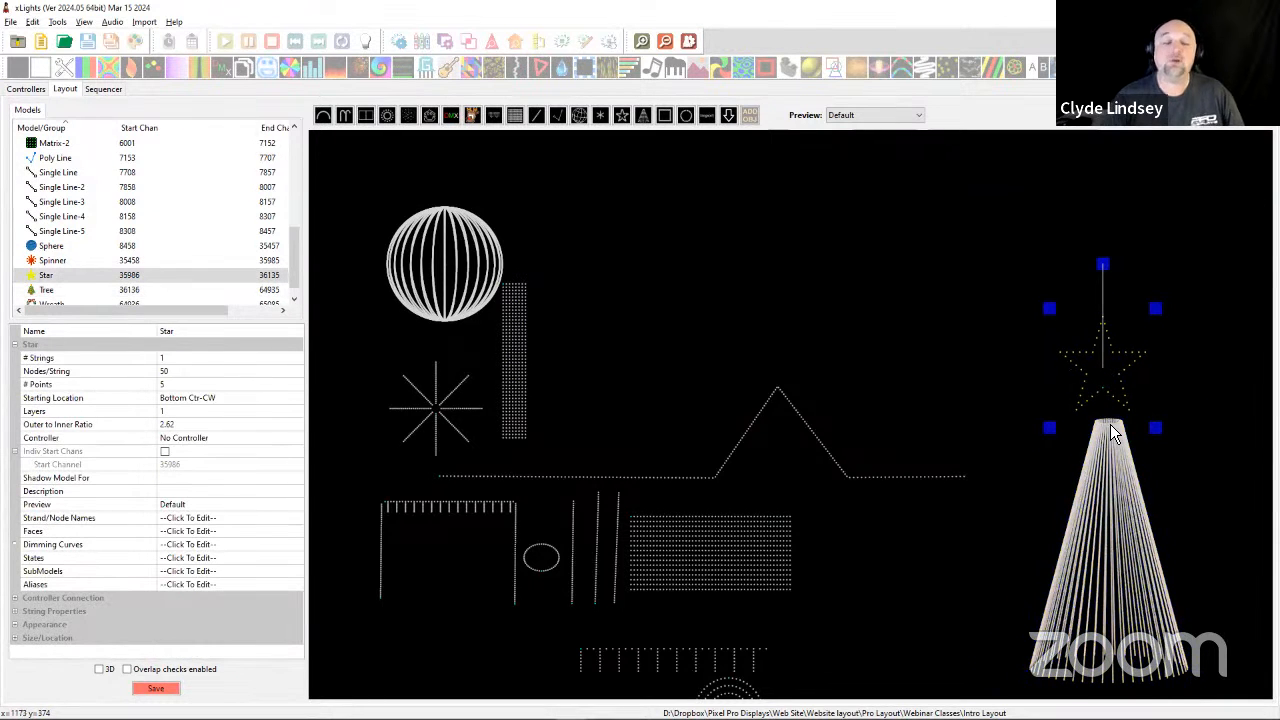
{"action": "left_click", "coordinate": [1087, 556]}
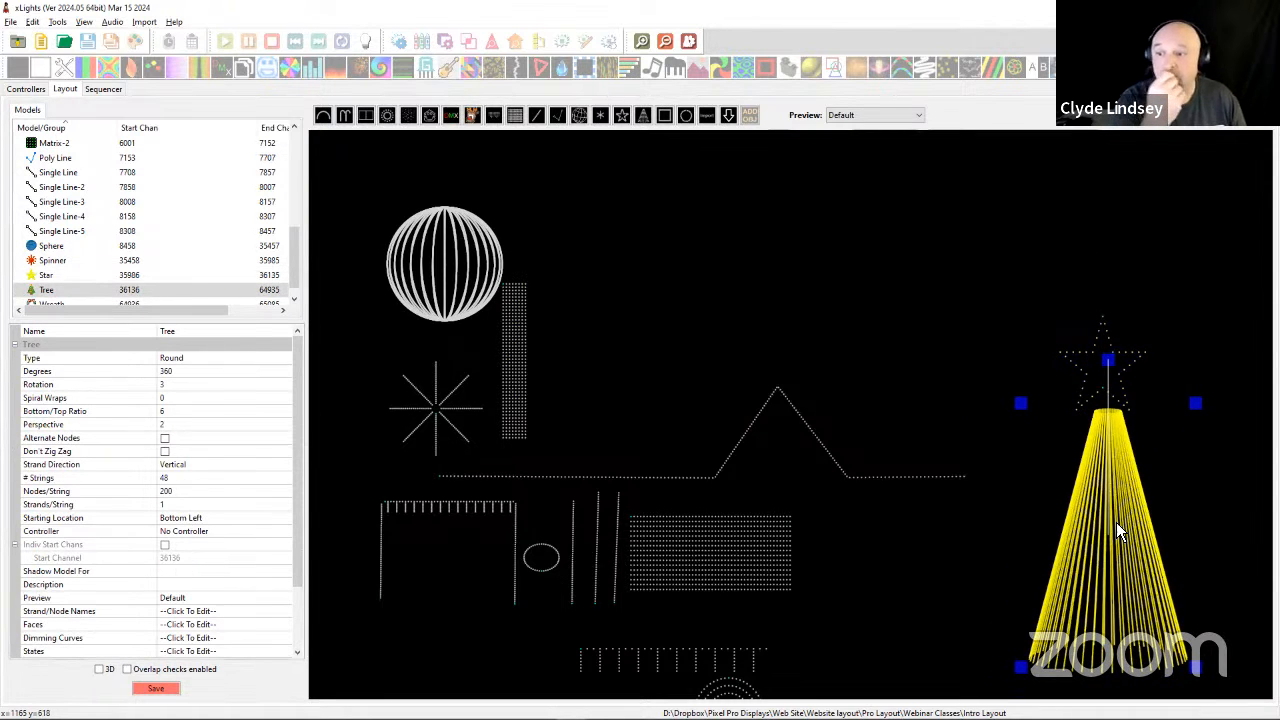
{"action": "mouse_move", "coordinate": [1085, 380]}
{"action": "left_mouse_down"}
{"action": "mouse_move", "coordinate": [1051, 382]}
{"action": "mouse_move", "coordinate": [1093, 392]}
{"action": "left_mouse_up"}
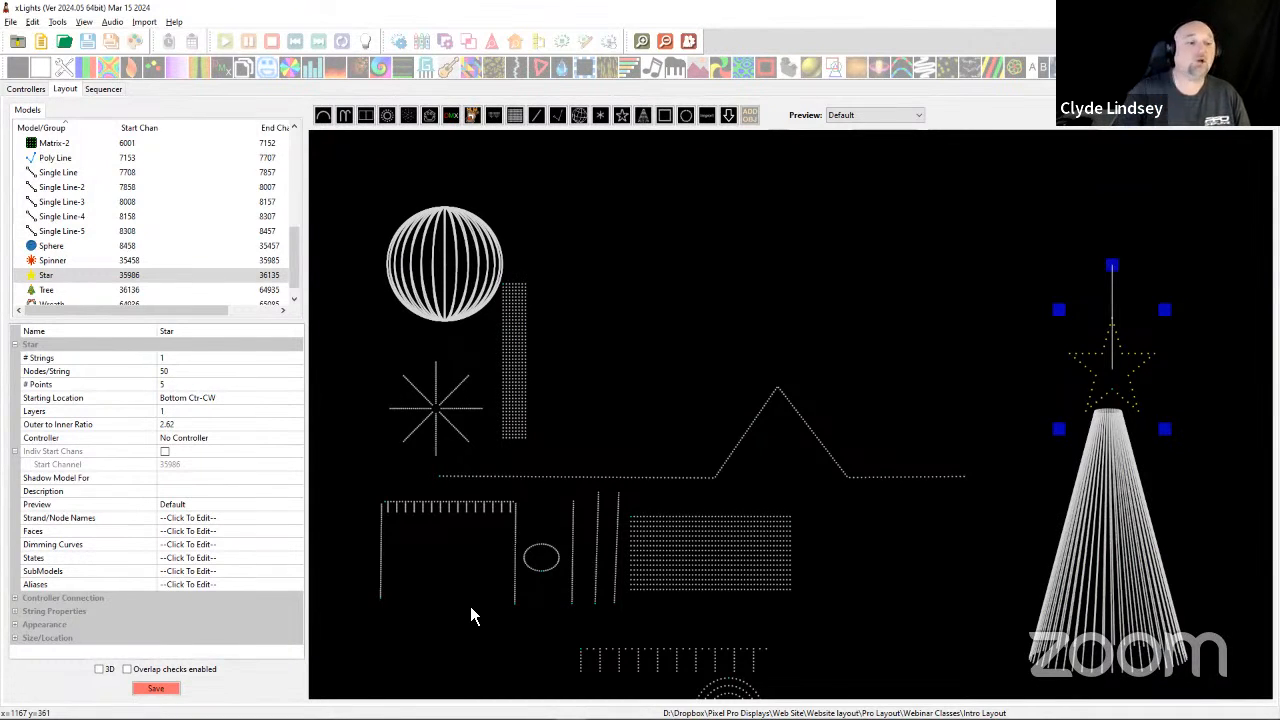
Set the star's number of layers to 6.
{"action": "left_click", "coordinate": [176, 410]}
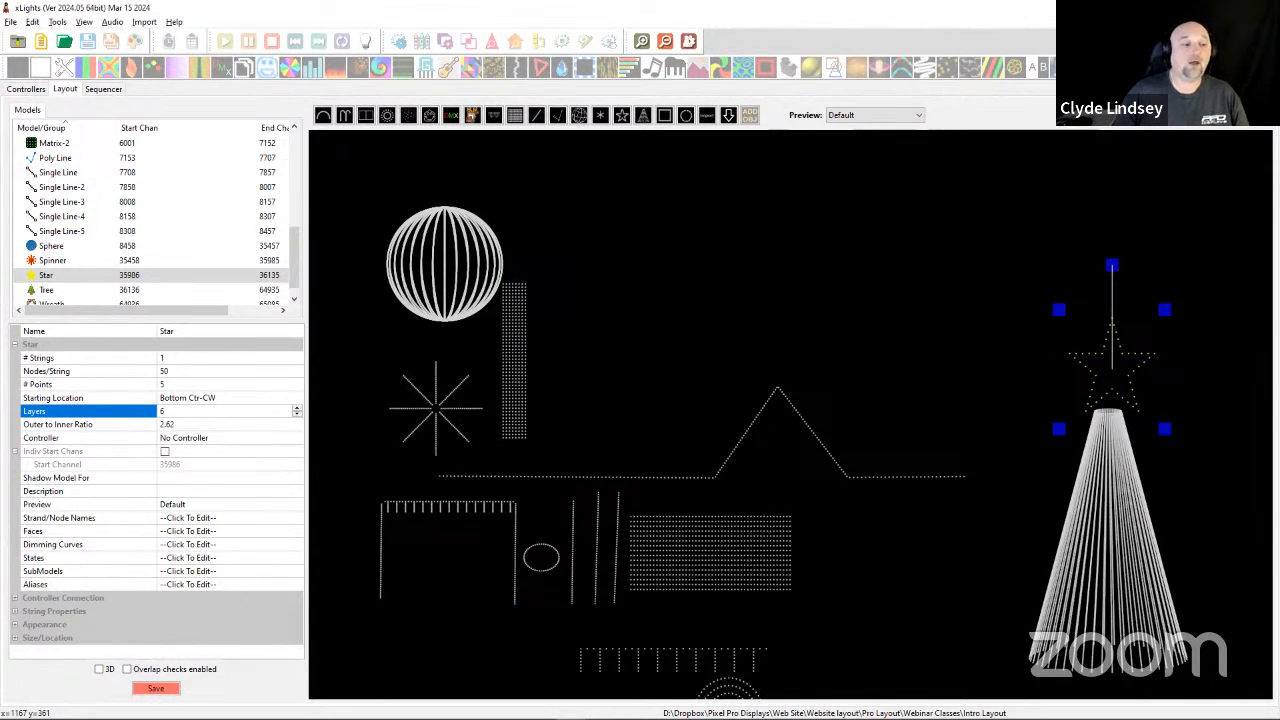
{"action": "type", "text": "6"}
{"action": "key", "text": "Return"}
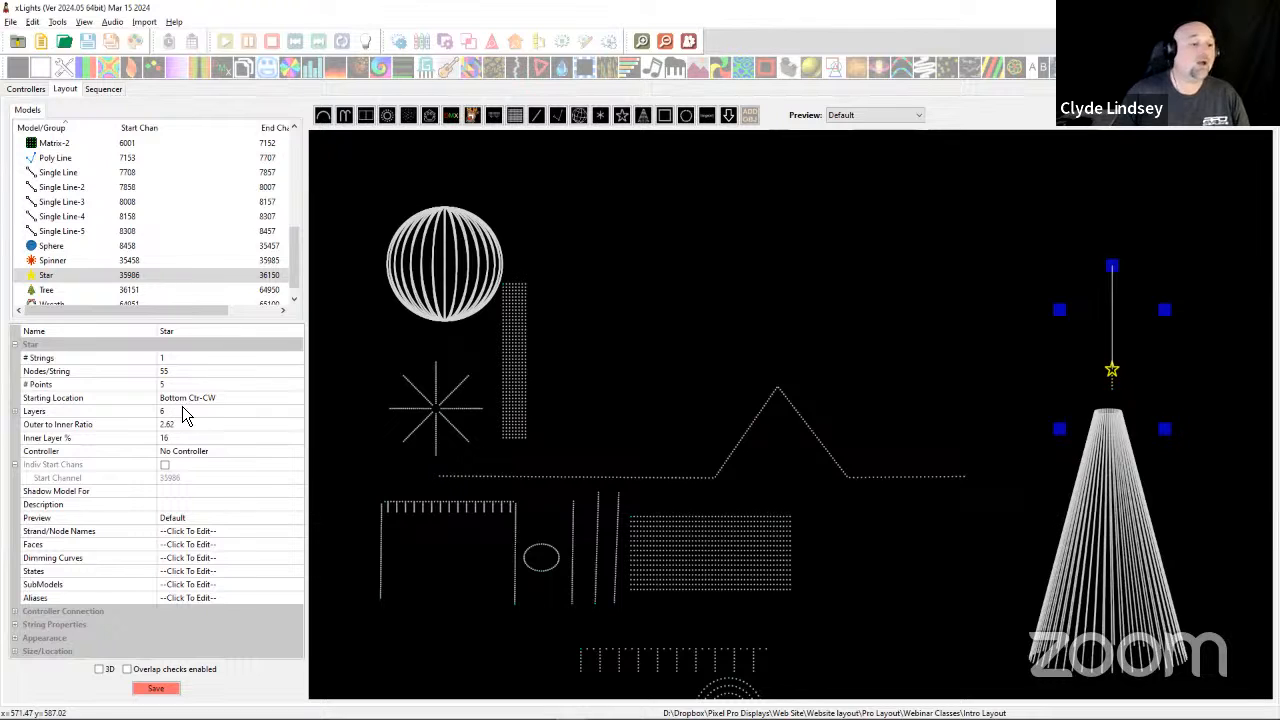
Expand the star's layers and set the node counts to 20 for Inside, 30 for Layer 2, and 40 for Layer 3.
{"action": "double_click", "coordinate": [23, 412]}
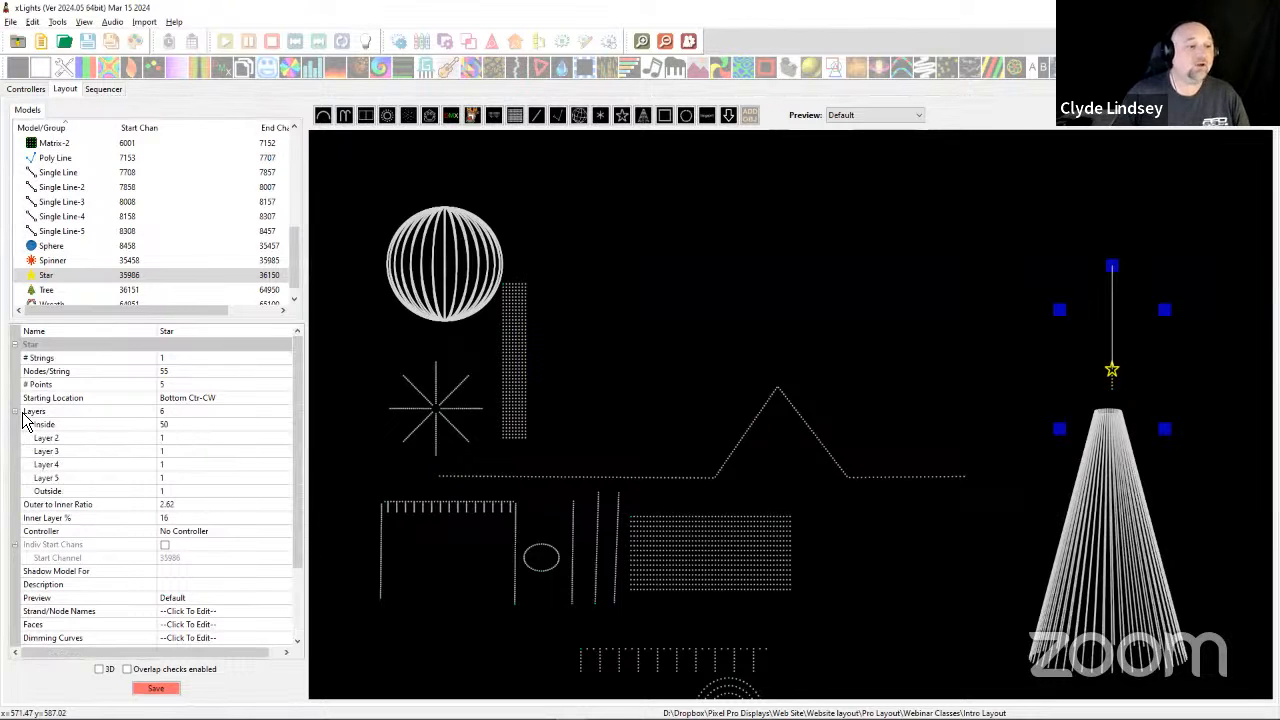
{"action": "left_click", "coordinate": [165, 424]}
{"action": "type", "text": "20"}
{"action": "key", "text": "Return"}
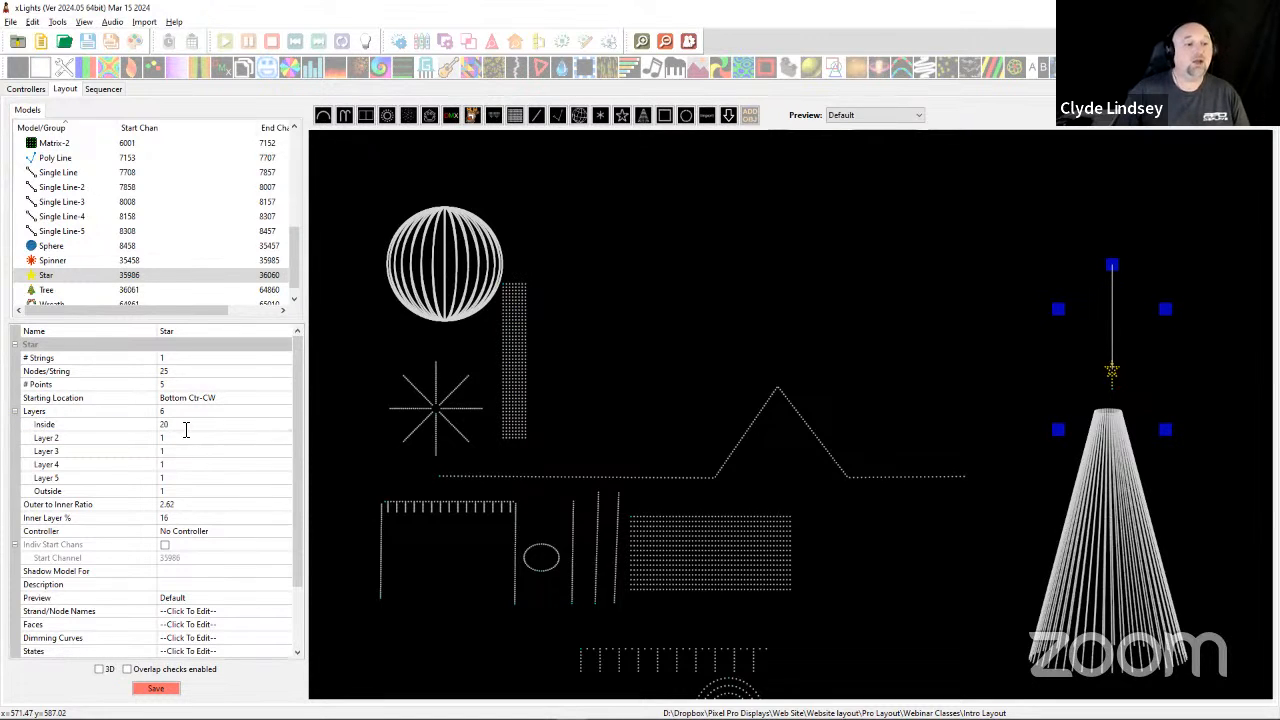
{"action": "left_click", "coordinate": [186, 437]}
{"action": "type", "text": "30"}
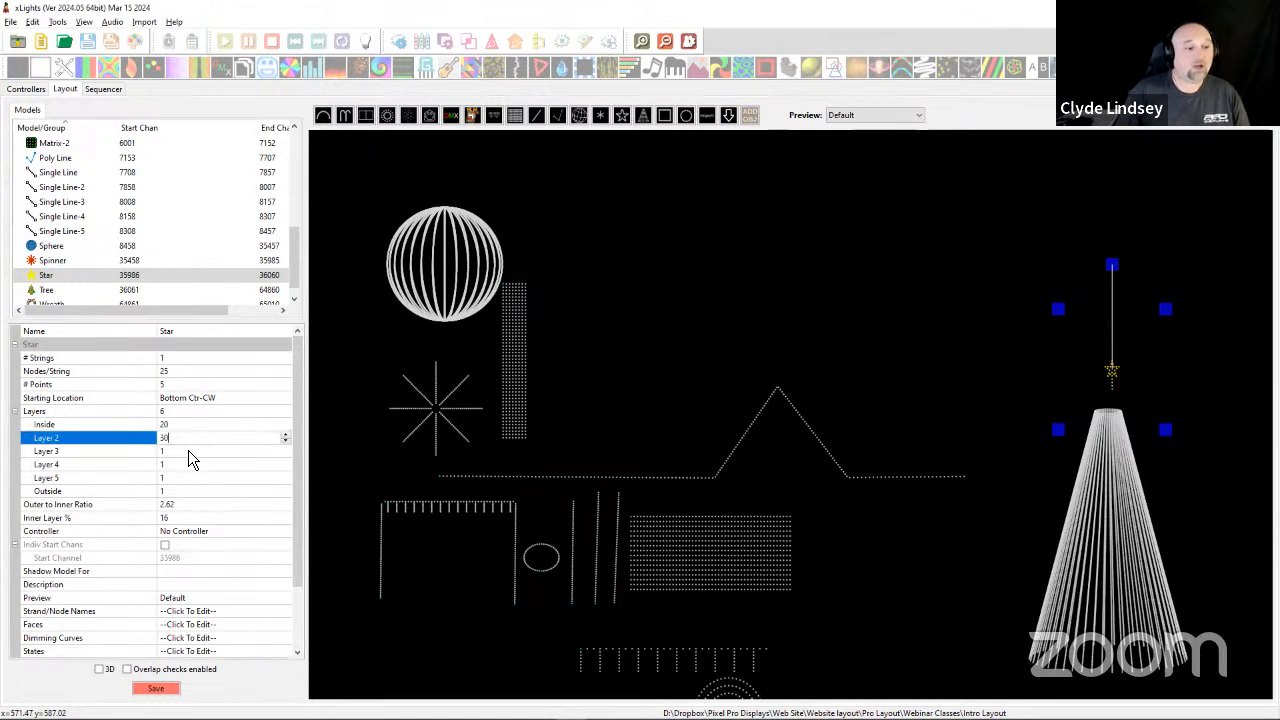
{"action": "key", "text": "Return"}
{"action": "left_click", "coordinate": [189, 450]}
{"action": "type", "text": "40"}
{"action": "key", "text": "Return"}
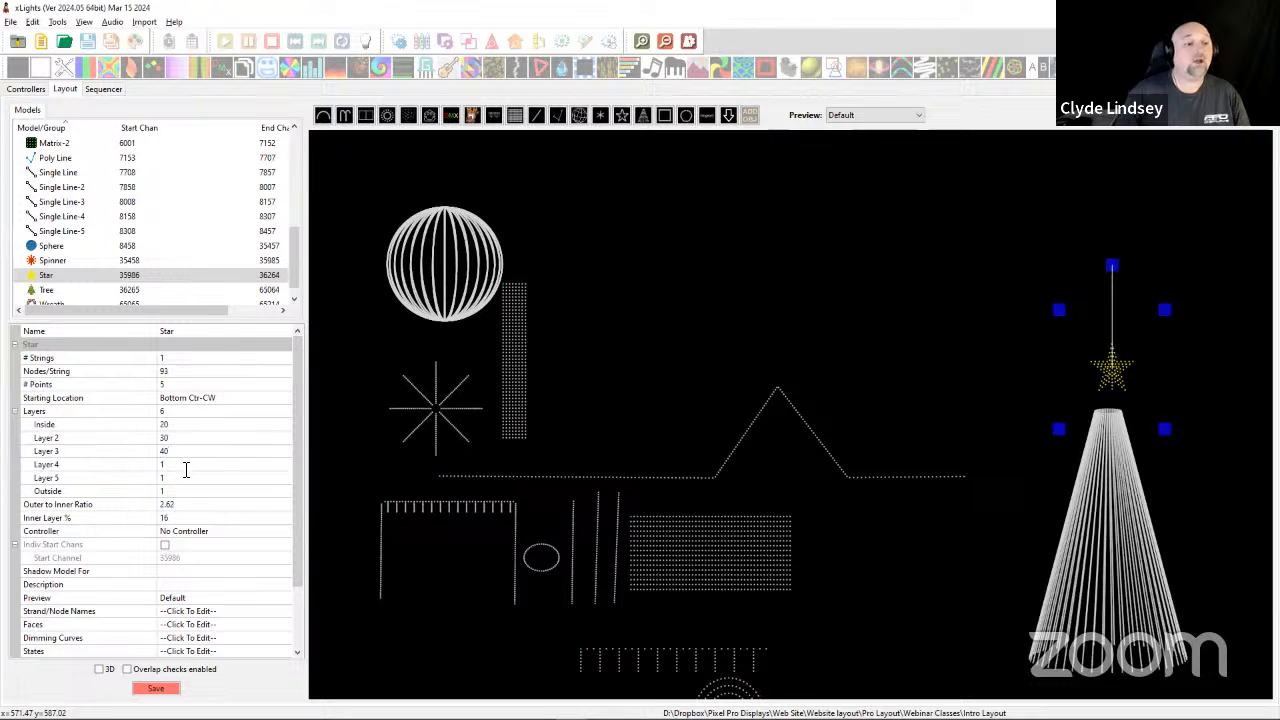
Set the star's node counts to 50 for Layer 4, 60 for Layer 5, and 70 for Outside.
{"action": "left_click", "coordinate": [182, 464]}
{"action": "type", "text": "50"}
{"action": "key", "text": "Return"}
{"action": "left_click", "coordinate": [178, 478]}
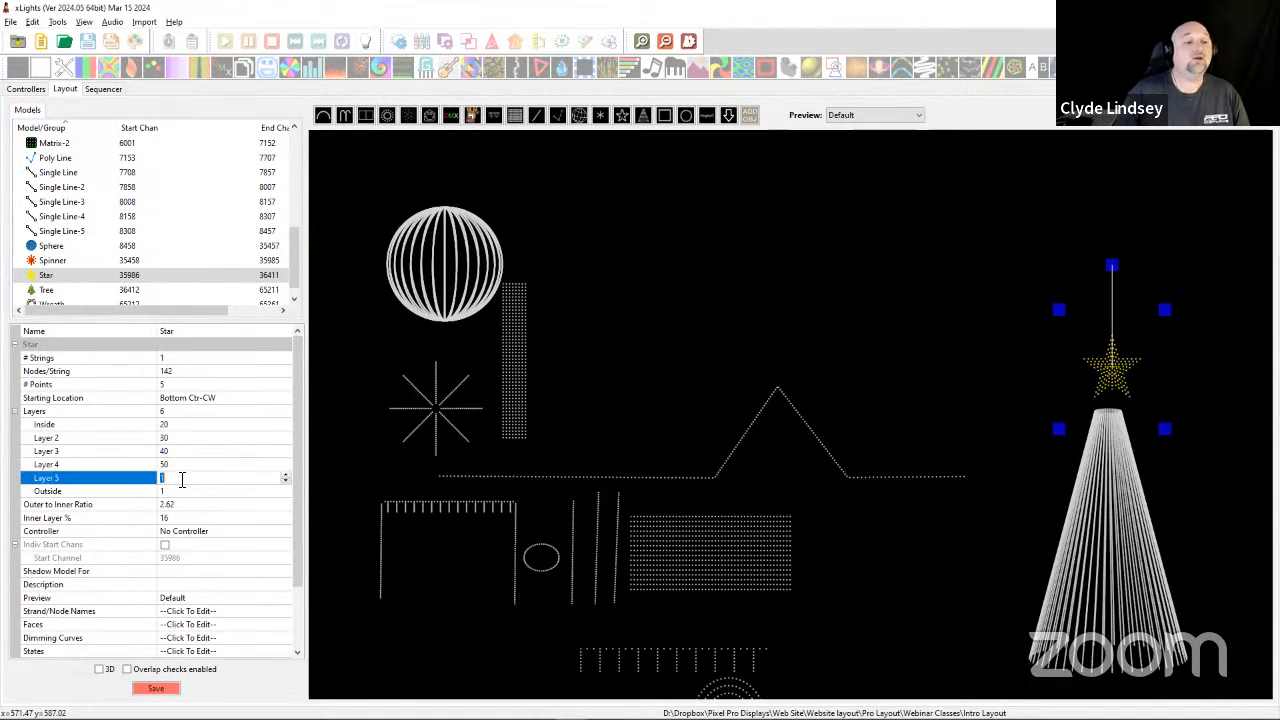
{"action": "type", "text": "60"}
{"action": "key", "text": "Return"}
{"action": "left_click", "coordinate": [182, 491]}
{"action": "left_click", "coordinate": [112, 493]}
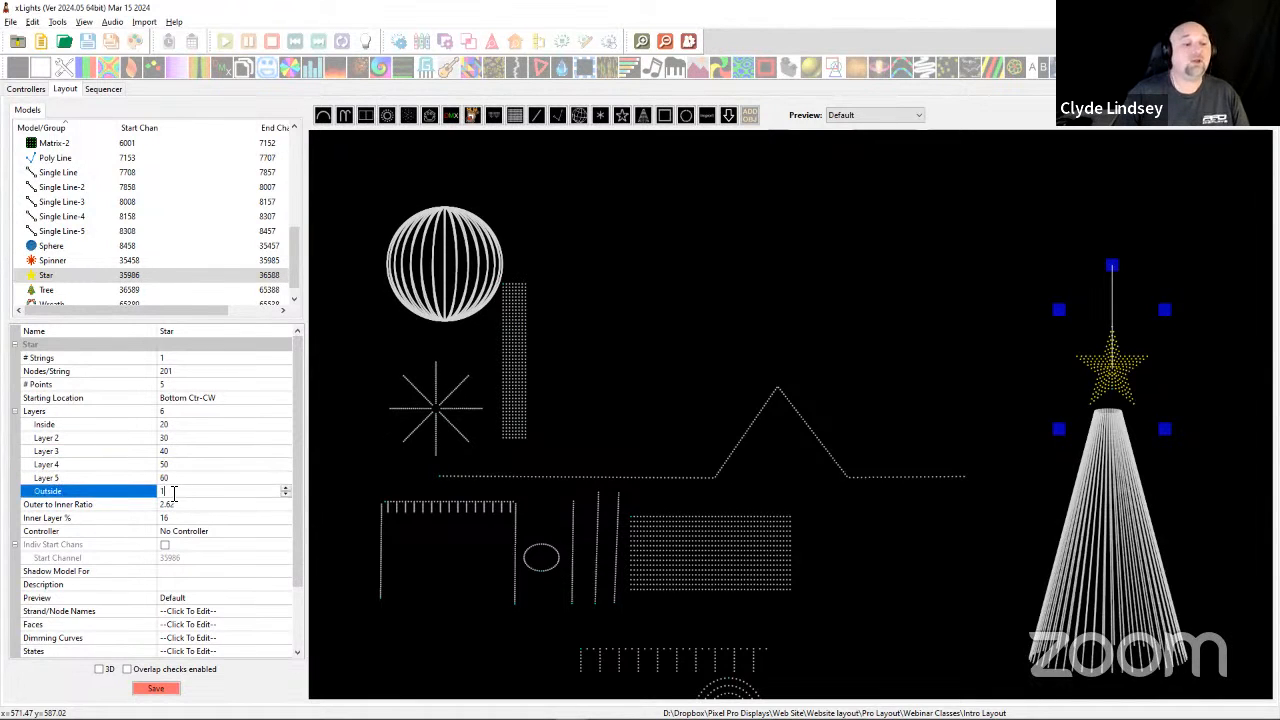
{"action": "type", "text": "70"}
{"action": "key", "text": "Return"}
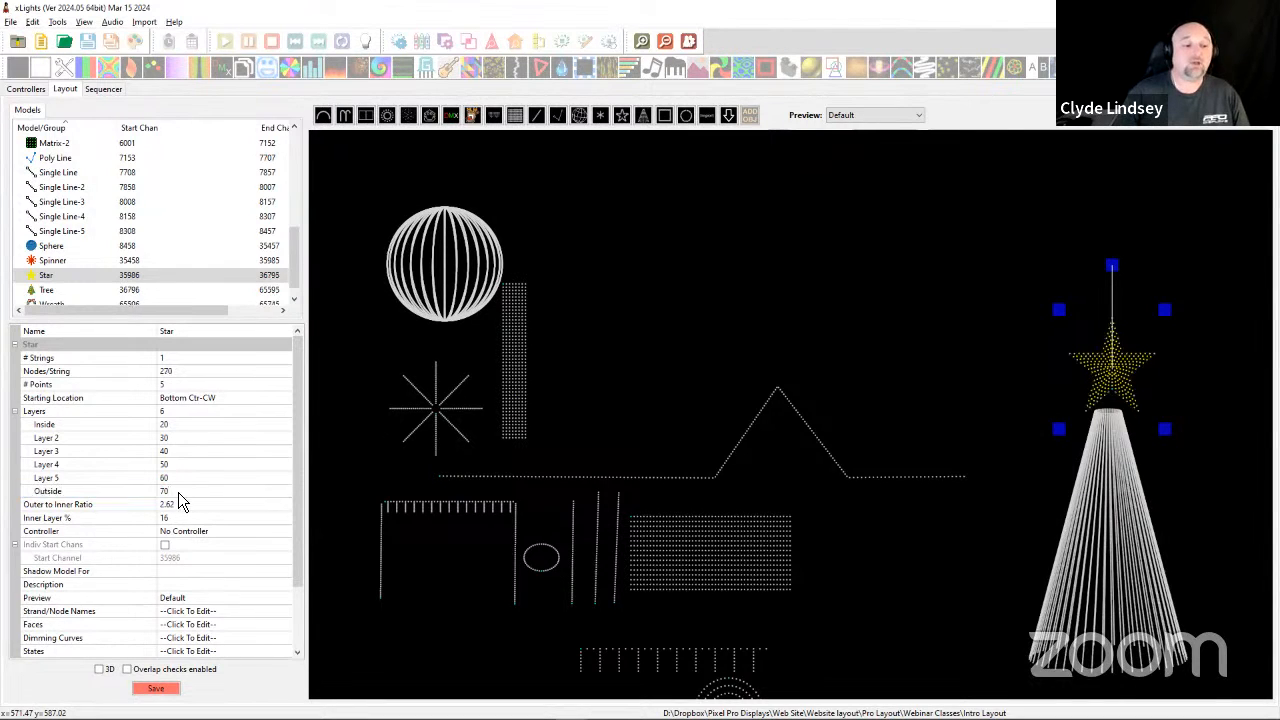
{"action": "left_click", "coordinate": [178, 478]}
Set the star's Inner Layer % to 40 and reposition the star over the treetop.
{"action": "mouse_move", "coordinate": [1124, 385]}
{"action": "left_mouse_down"}
{"action": "mouse_move", "coordinate": [1100, 382]}
{"action": "mouse_move", "coordinate": [1115, 390]}
{"action": "left_mouse_up"}
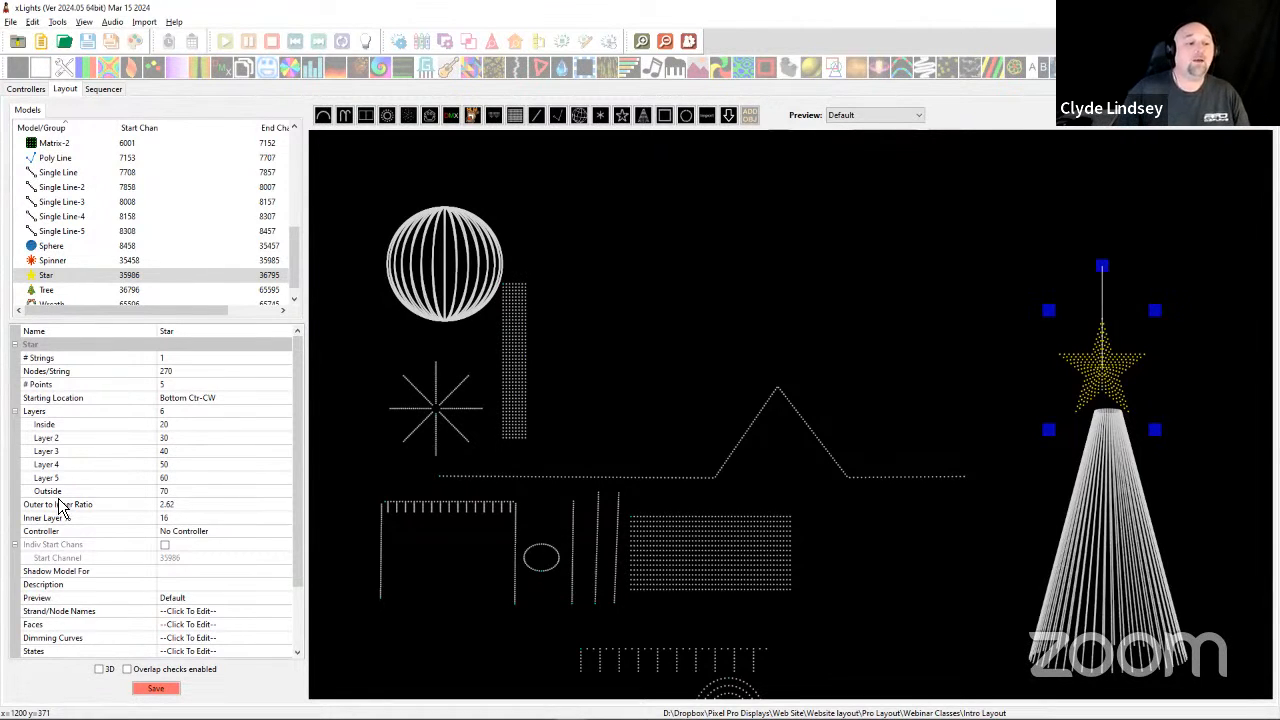
{"action": "left_click", "coordinate": [270, 514]}
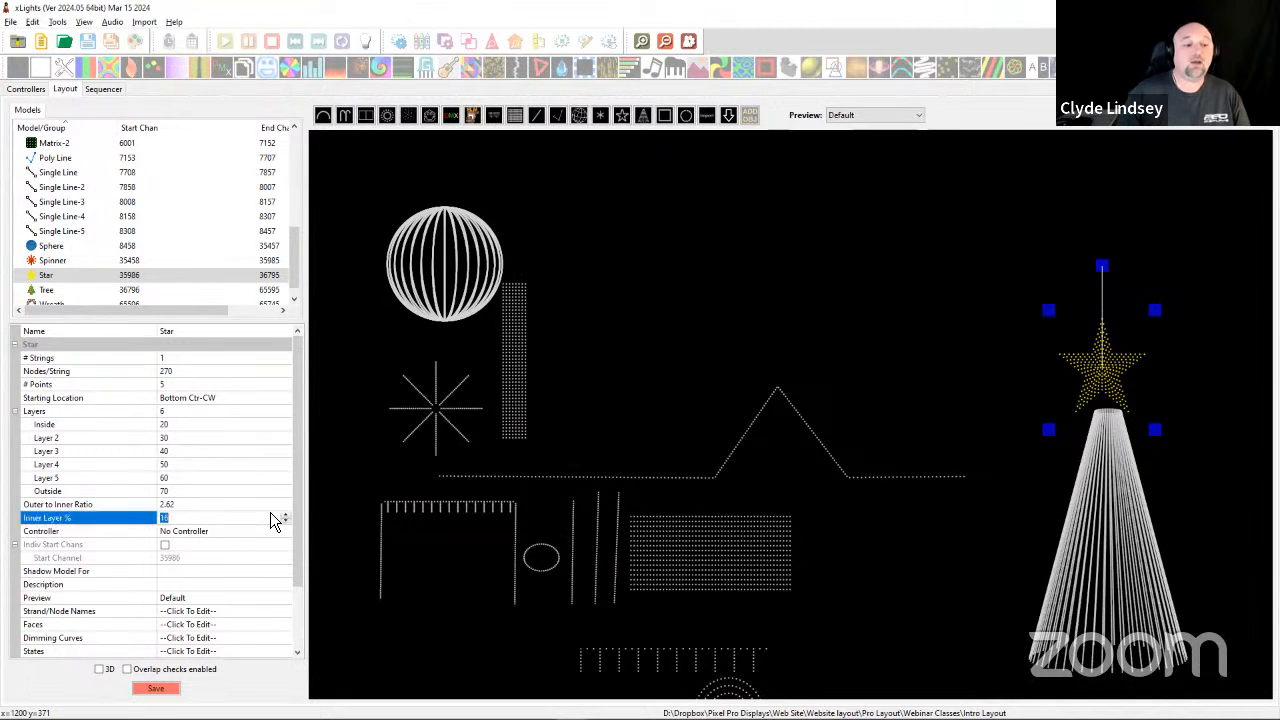
{"action": "left_click", "coordinate": [290, 516]}
{"action": "left_click", "coordinate": [290, 516]}
{"action": "left_click", "coordinate": [290, 516]}
{"action": "left_click", "coordinate": [290, 516]}
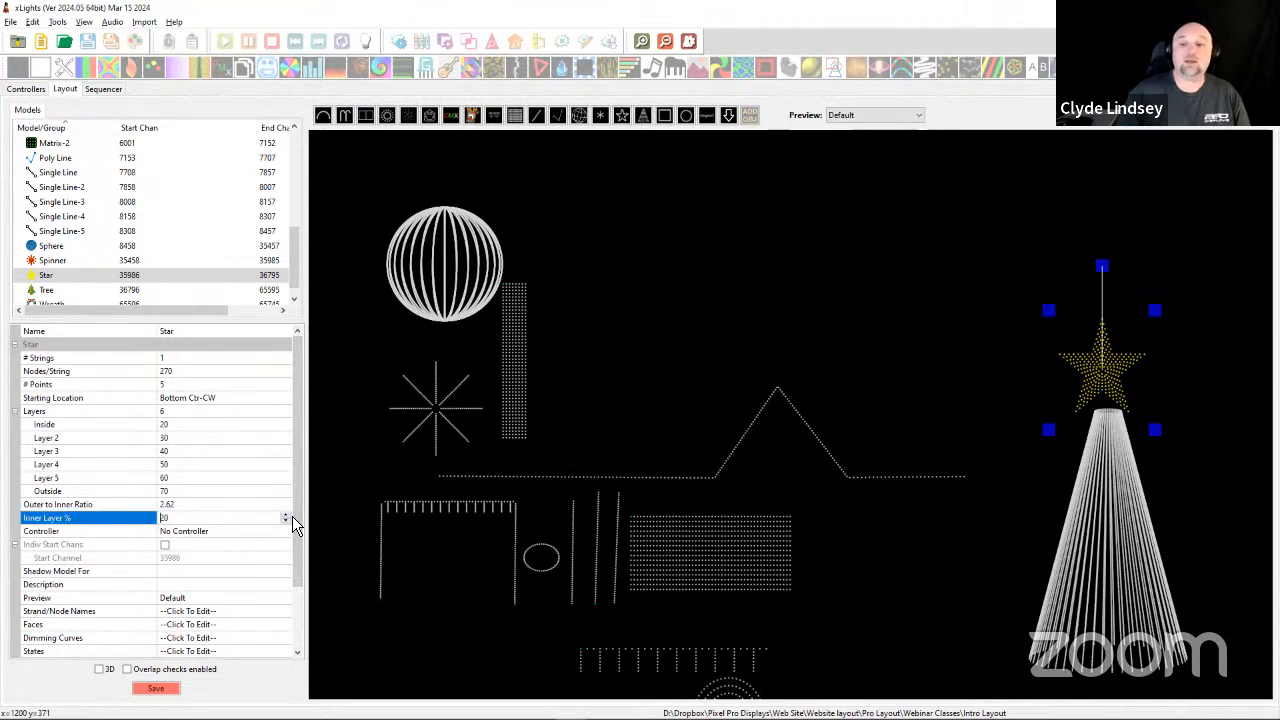
{"action": "left_click", "coordinate": [290, 516]}
{"action": "left_click", "coordinate": [290, 516]}
{"action": "left_click", "coordinate": [290, 516]}
{"action": "left_click", "coordinate": [290, 516]}
{"action": "left_click", "coordinate": [290, 516]}
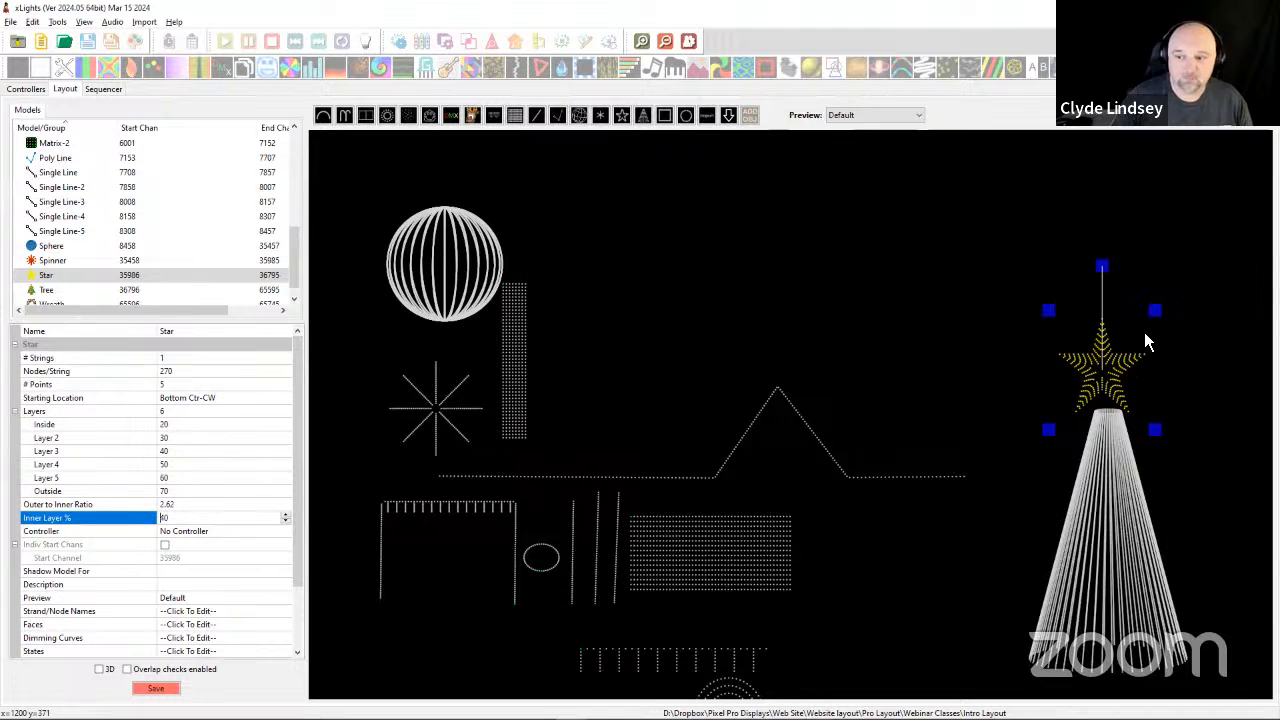
{"action": "type", "text": "40"}
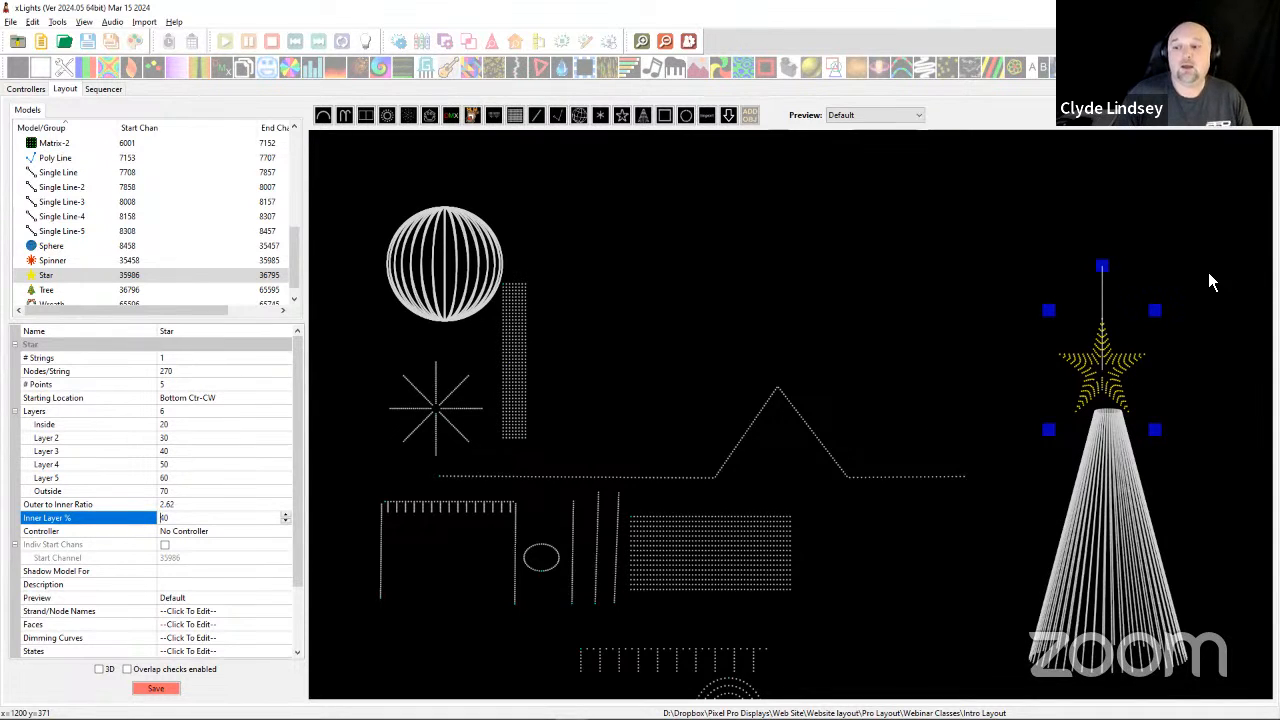
{"action": "left_click_drag", "start_coordinate": [1092, 376], "coordinate": [1104, 380]}
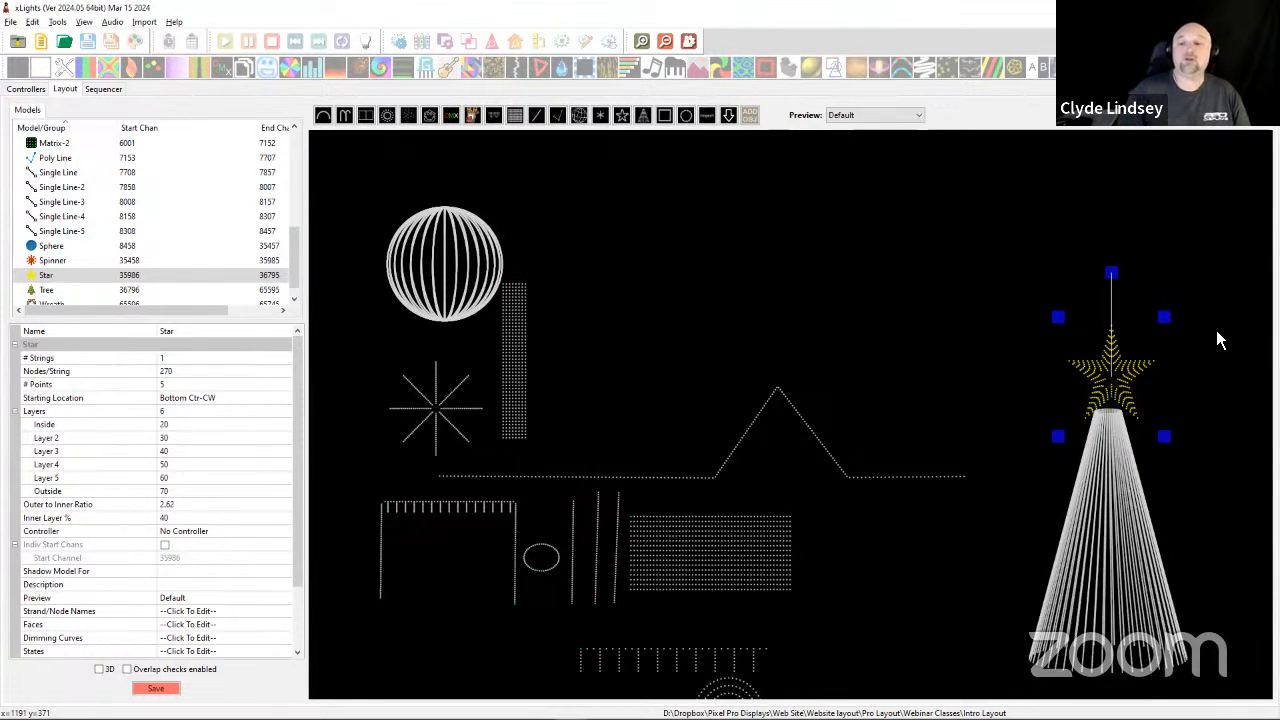
{"action": "left_click", "coordinate": [1100, 371]}
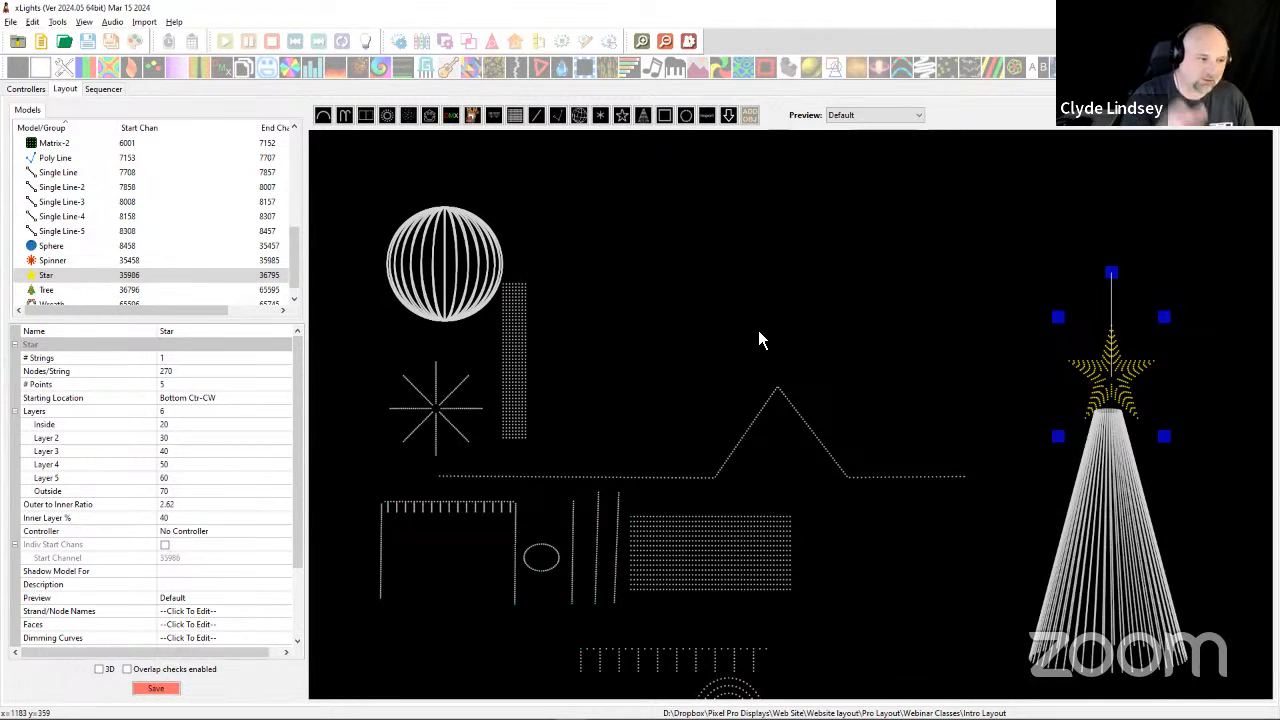
Add a tall Window Frame model in the open area beside the sphere and shrink it slightly.
{"action": "left_click", "coordinate": [666, 120]}
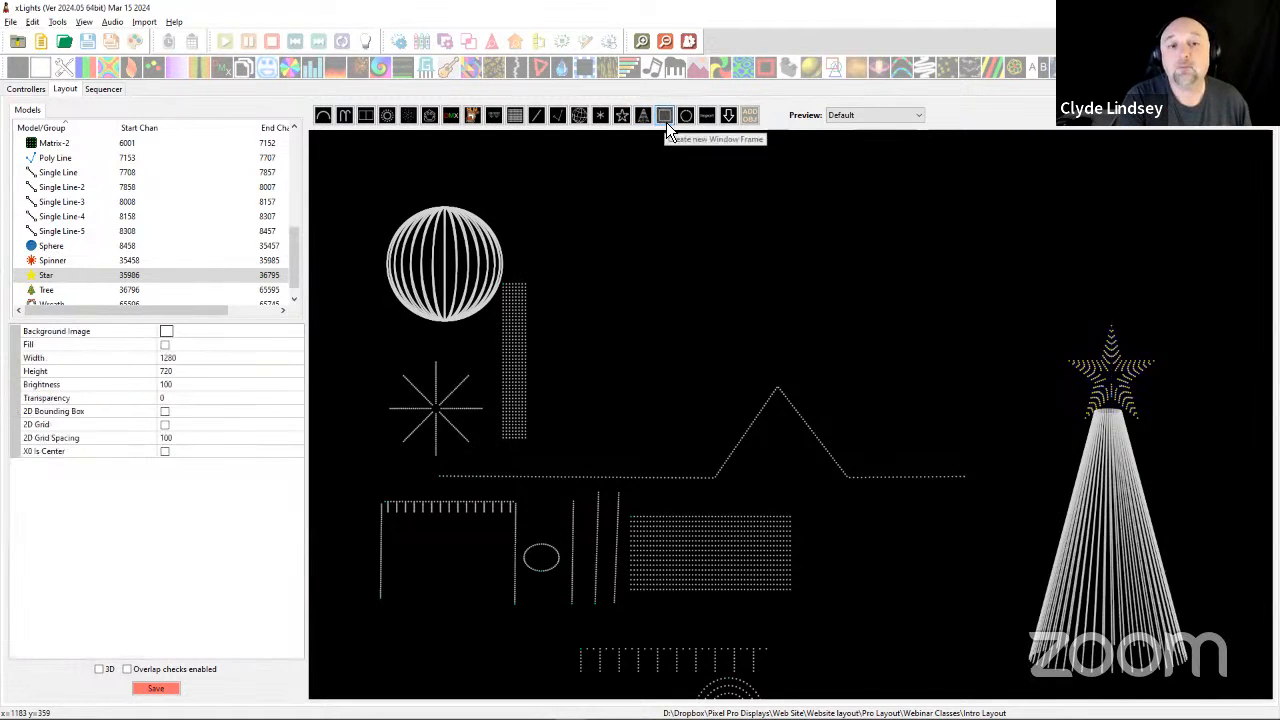
{"action": "left_click_drag", "start_coordinate": [593, 231], "coordinate": [700, 396]}
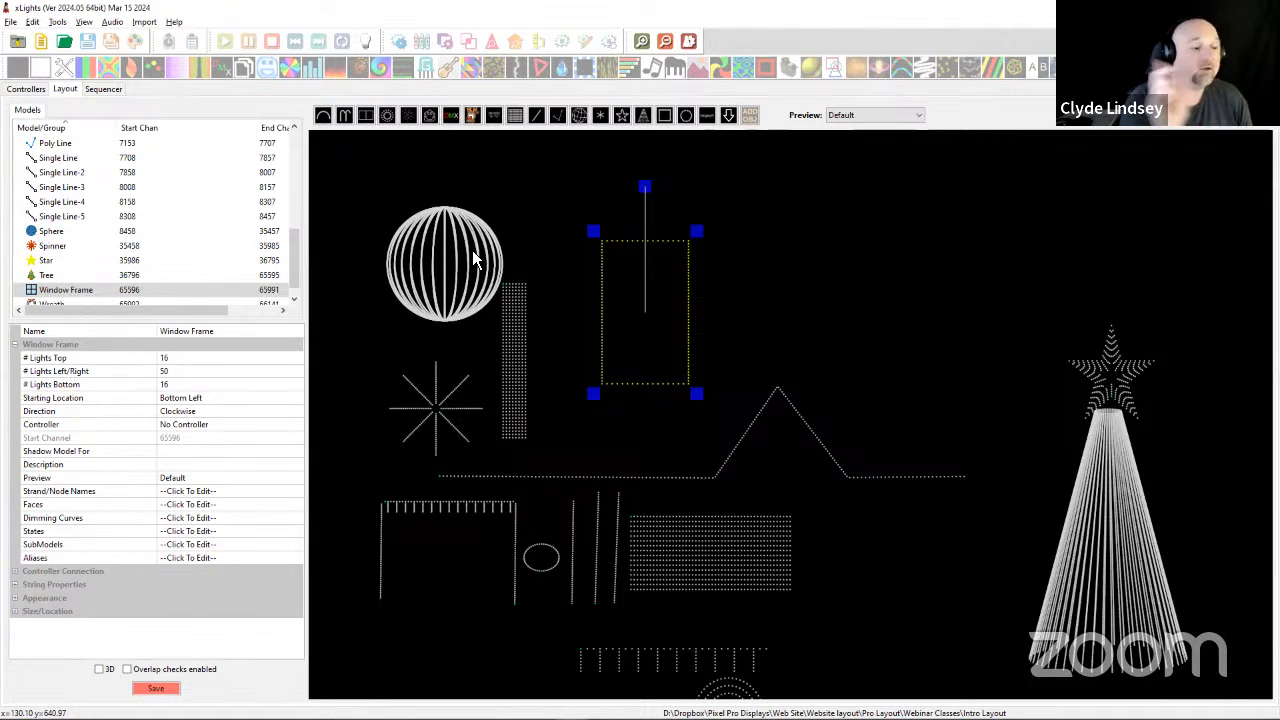
{"action": "left_click_drag", "start_coordinate": [696, 393], "coordinate": [688, 386]}
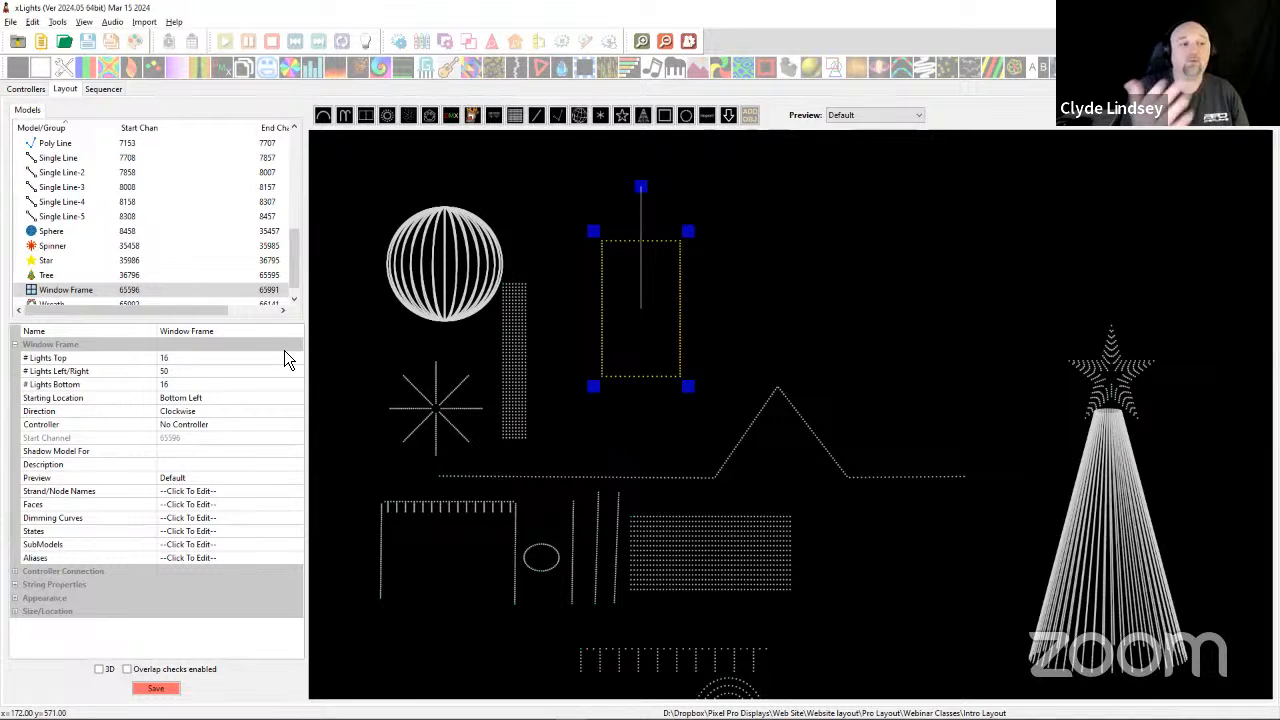
Move the roofline poly line up above the sphere and place the window frame, scaled down, beneath it beside the sphere.
{"action": "left_click_drag", "start_coordinate": [648, 251], "coordinate": [912, 552]}
{"action": "left_click", "coordinate": [768, 447]}
{"action": "left_click_drag", "start_coordinate": [768, 447], "coordinate": [820, 132]}
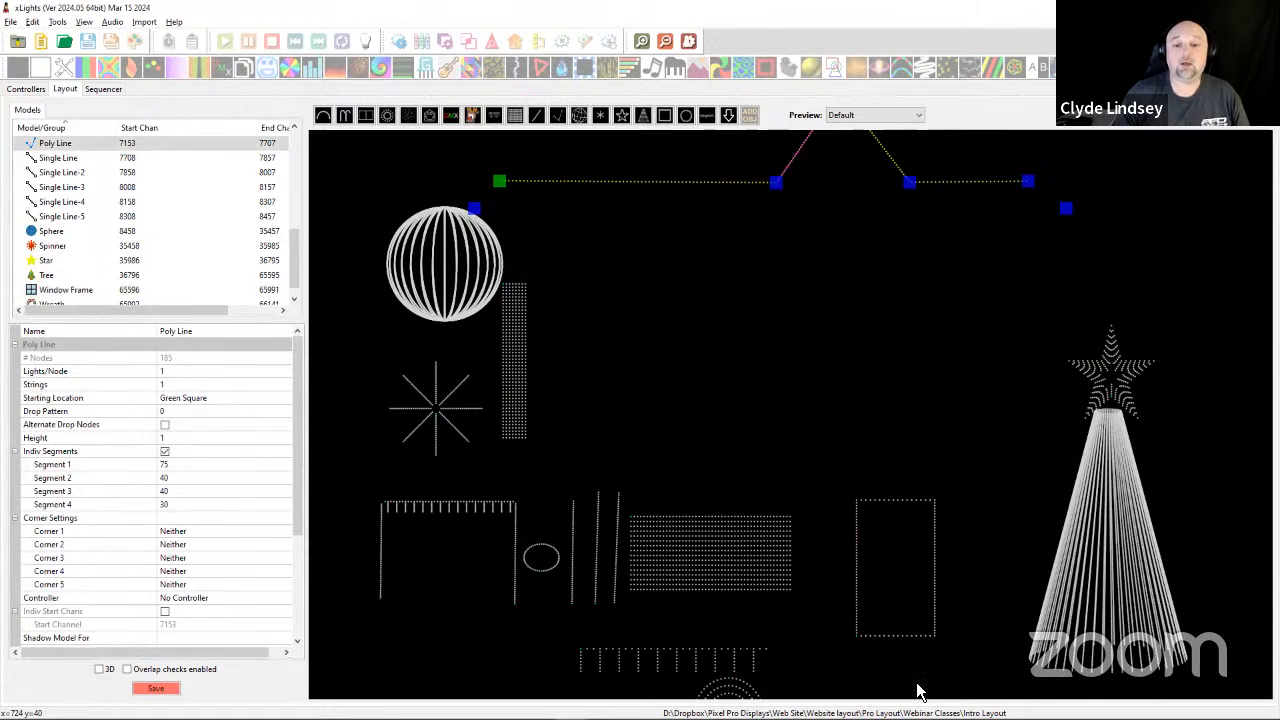
{"action": "left_click", "coordinate": [883, 513]}
{"action": "left_click_drag", "start_coordinate": [883, 512], "coordinate": [858, 268]}
{"action": "left_click_drag", "start_coordinate": [888, 205], "coordinate": [587, 246]}
Add a second, wide window frame beside the tall one and make it slightly taller.
{"action": "left_click", "coordinate": [665, 115]}
{"action": "mouse_move", "coordinate": [658, 212]}
{"action": "left_mouse_down"}
{"action": "mouse_move", "coordinate": [702, 292]}
{"action": "mouse_move", "coordinate": [757, 251]}
{"action": "mouse_move", "coordinate": [706, 258]}
{"action": "left_mouse_up"}
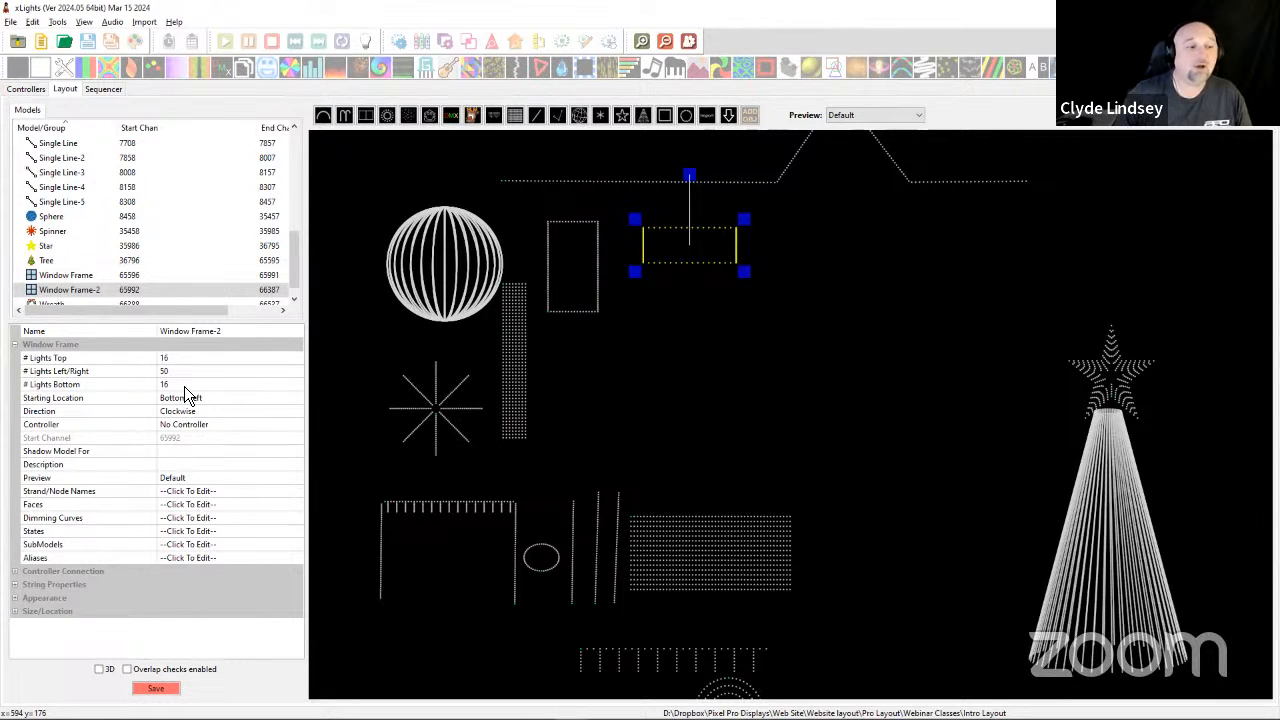
{"action": "left_click_drag", "start_coordinate": [744, 271], "coordinate": [741, 285]}
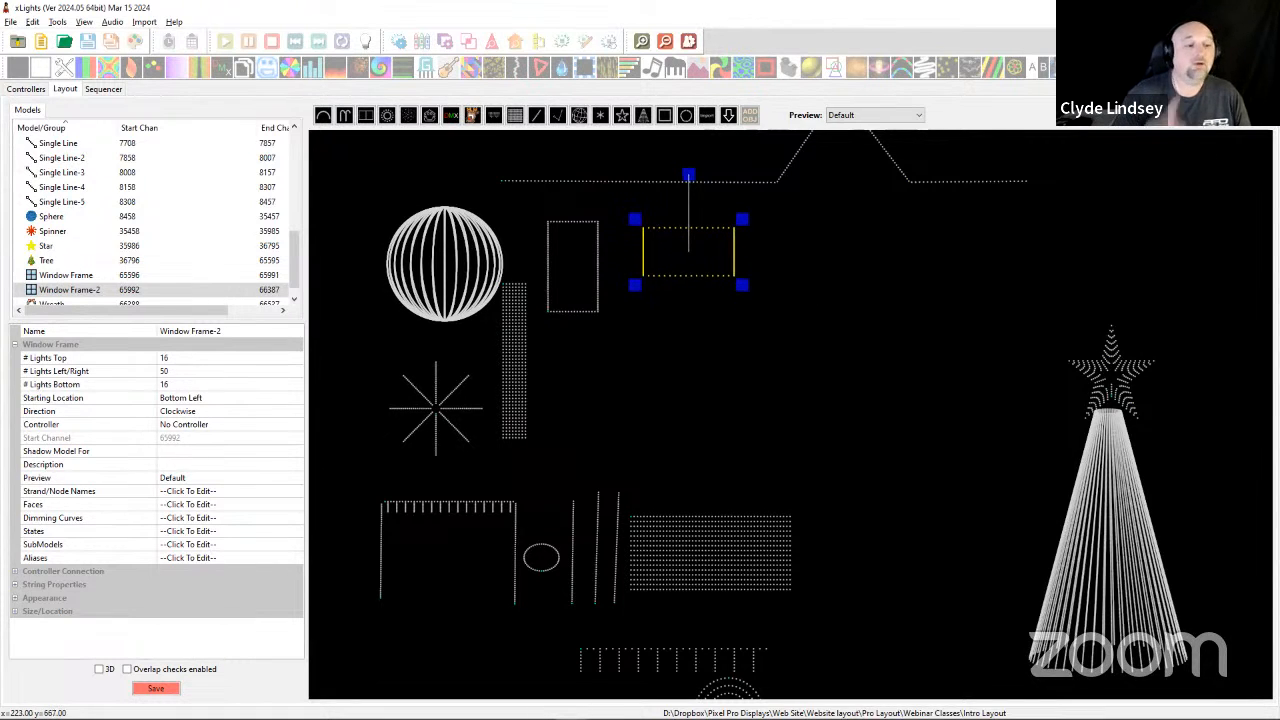
Set the wide window frame's light counts to 30 for the top, 30 for the bottom, and 20 for left/right.
{"action": "left_click", "coordinate": [174, 362]}
{"action": "left_click", "coordinate": [178, 399]}
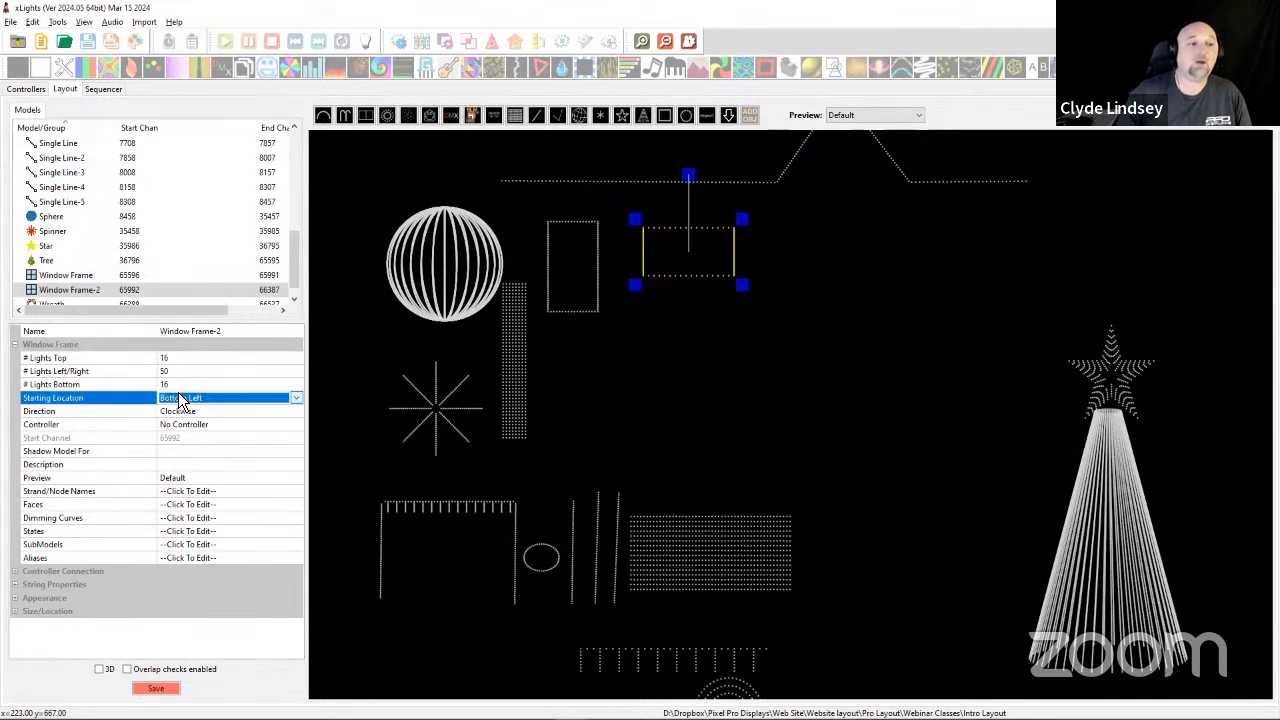
{"action": "left_click", "coordinate": [178, 386]}
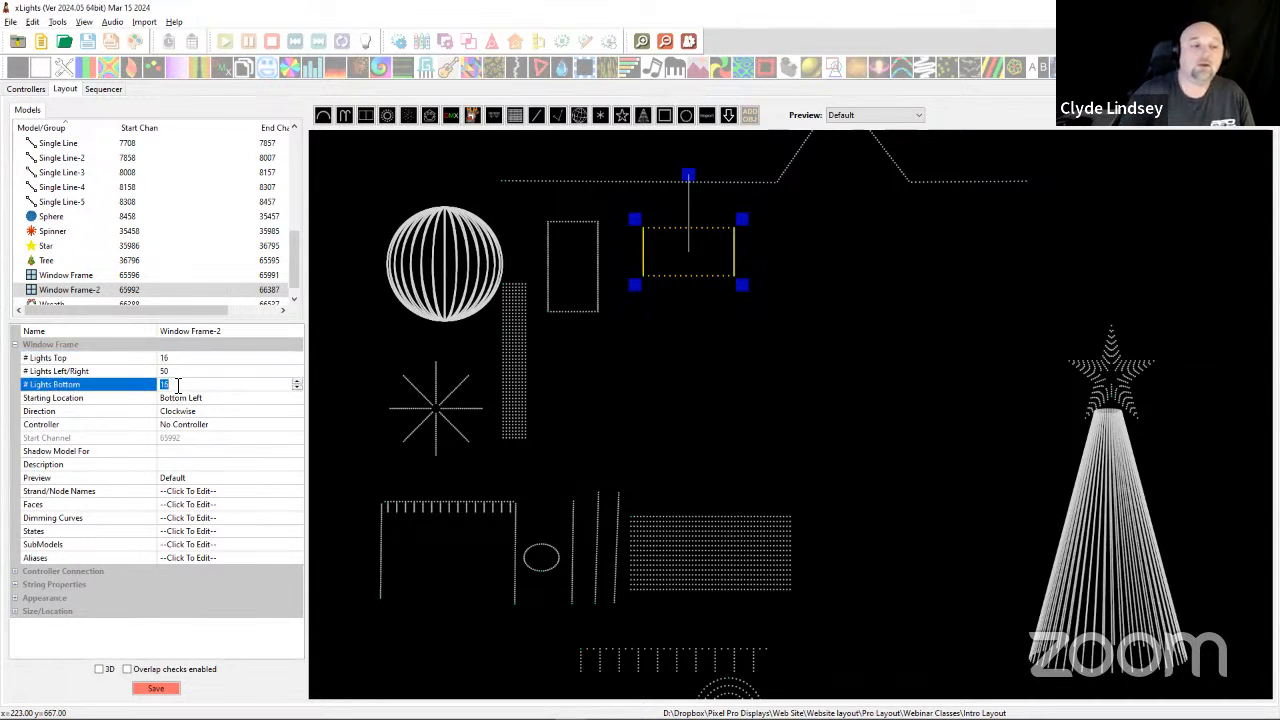
{"action": "type", "text": "30"}
{"action": "key", "text": "Return"}
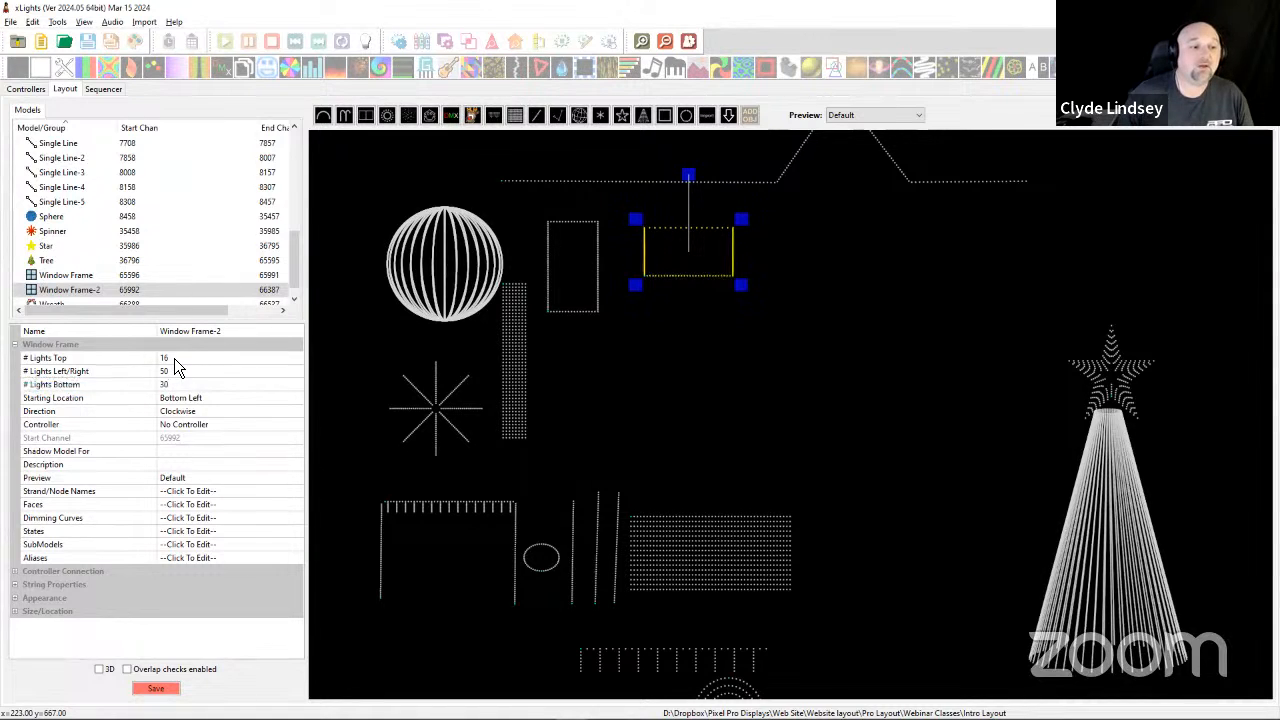
{"action": "left_click", "coordinate": [174, 362]}
{"action": "type", "text": "30"}
{"action": "key", "text": "Return"}
{"action": "left_click", "coordinate": [177, 380]}
{"action": "left_click", "coordinate": [176, 371]}
{"action": "type", "text": "20"}
{"action": "key", "text": "Return"}
Move the tall window frame slightly closer to the wide window frame.
{"action": "scroll", "coordinate": [628, 290], "scroll_direction": "up", "scroll_amount": 1}
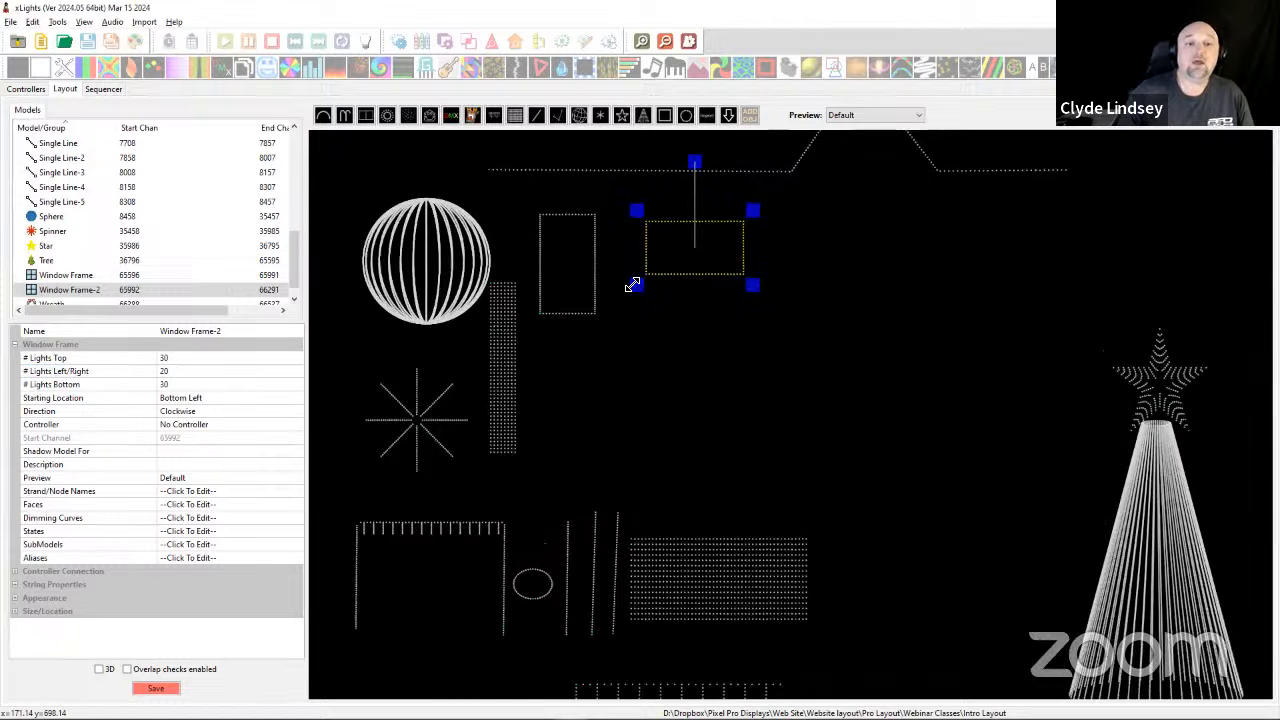
{"action": "scroll", "coordinate": [628, 290], "scroll_direction": "up", "scroll_amount": 1}
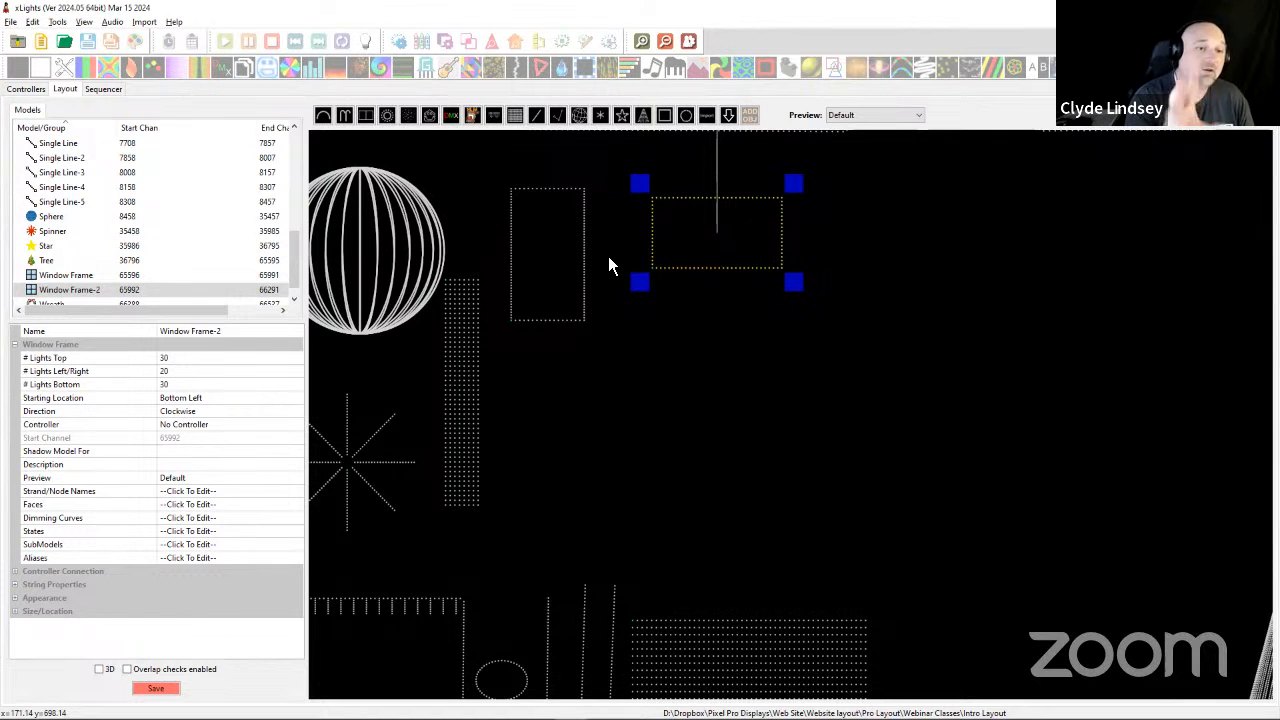
{"action": "left_click", "coordinate": [592, 286]}
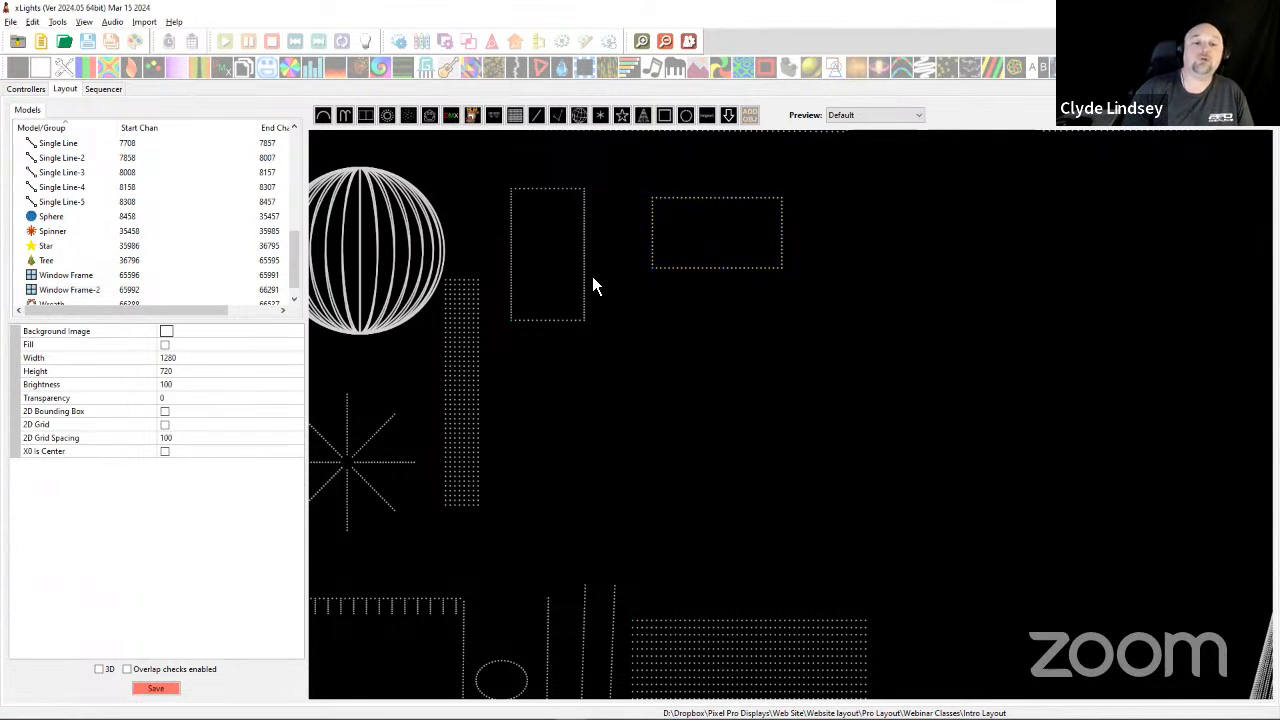
{"action": "left_click_drag", "start_coordinate": [580, 268], "coordinate": [606, 262]}
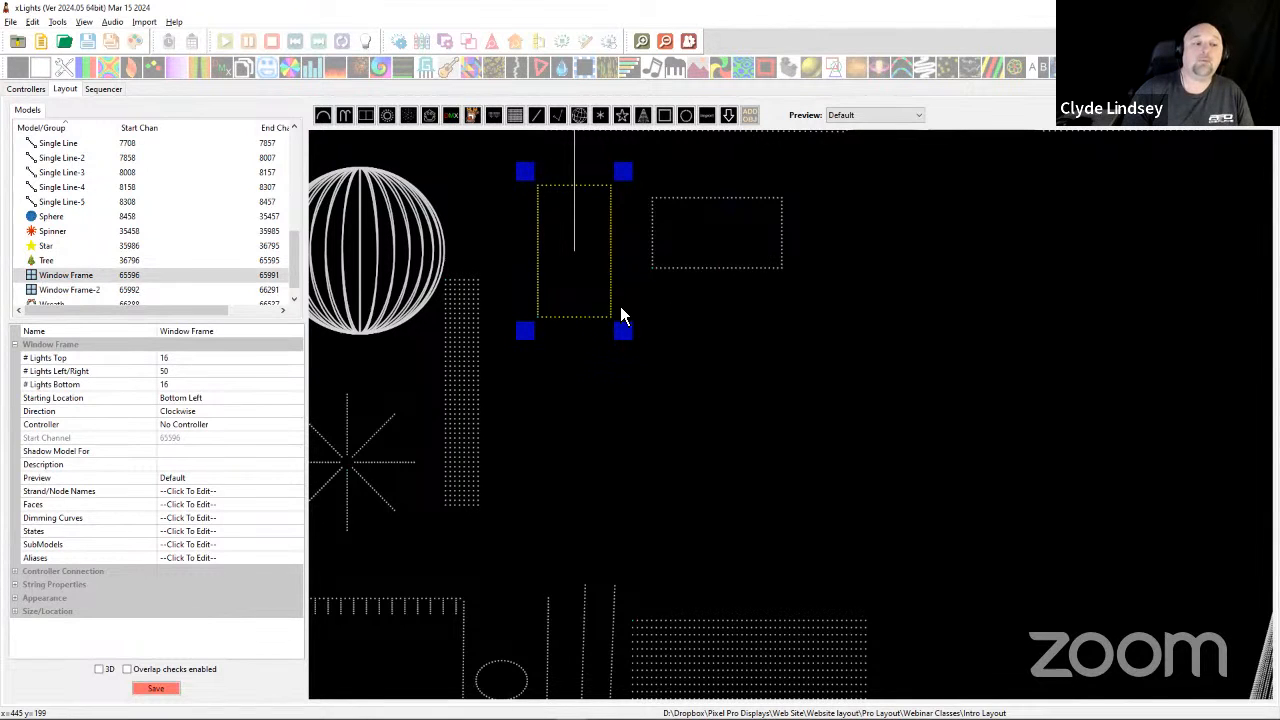
Add a third, tall window frame in the open area below and to the right of the wide one.
{"action": "scroll", "coordinate": [780, 294], "scroll_direction": "down", "scroll_amount": 3}
{"action": "left_click_drag", "start_coordinate": [796, 246], "coordinate": [752, 332]}
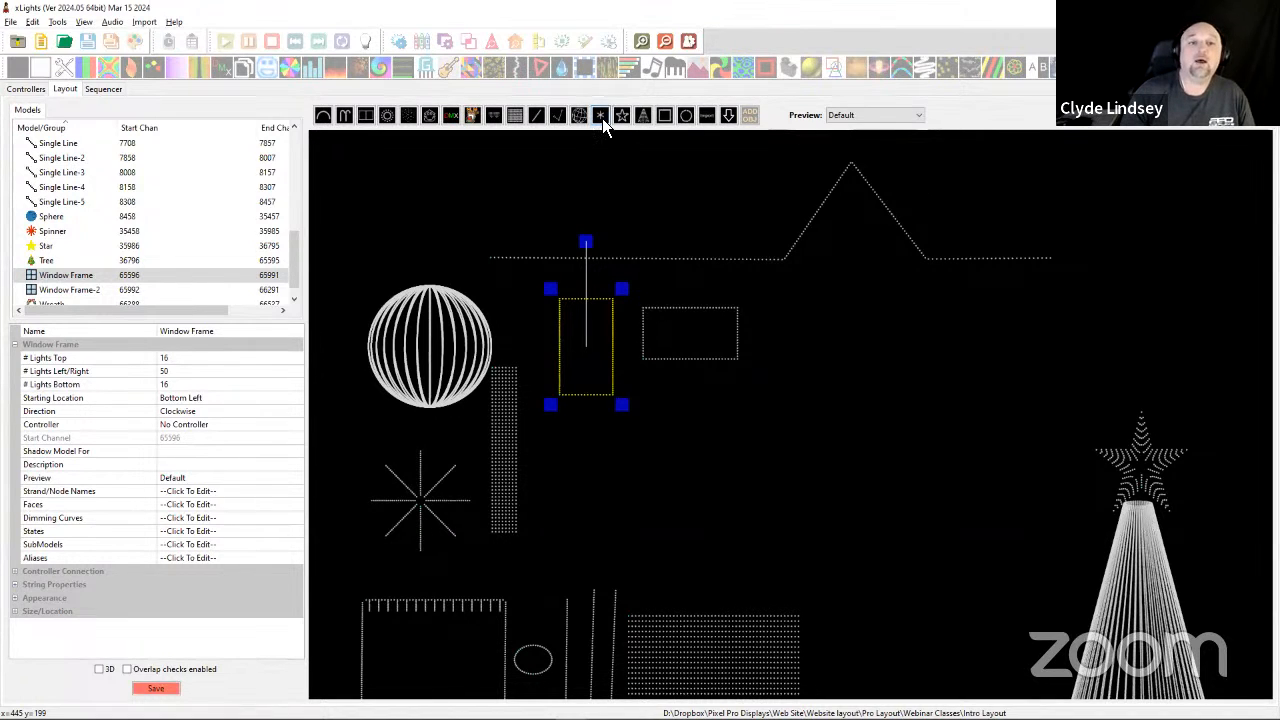
{"action": "left_click", "coordinate": [664, 115]}
{"action": "left_click_drag", "start_coordinate": [784, 432], "coordinate": [838, 556]}
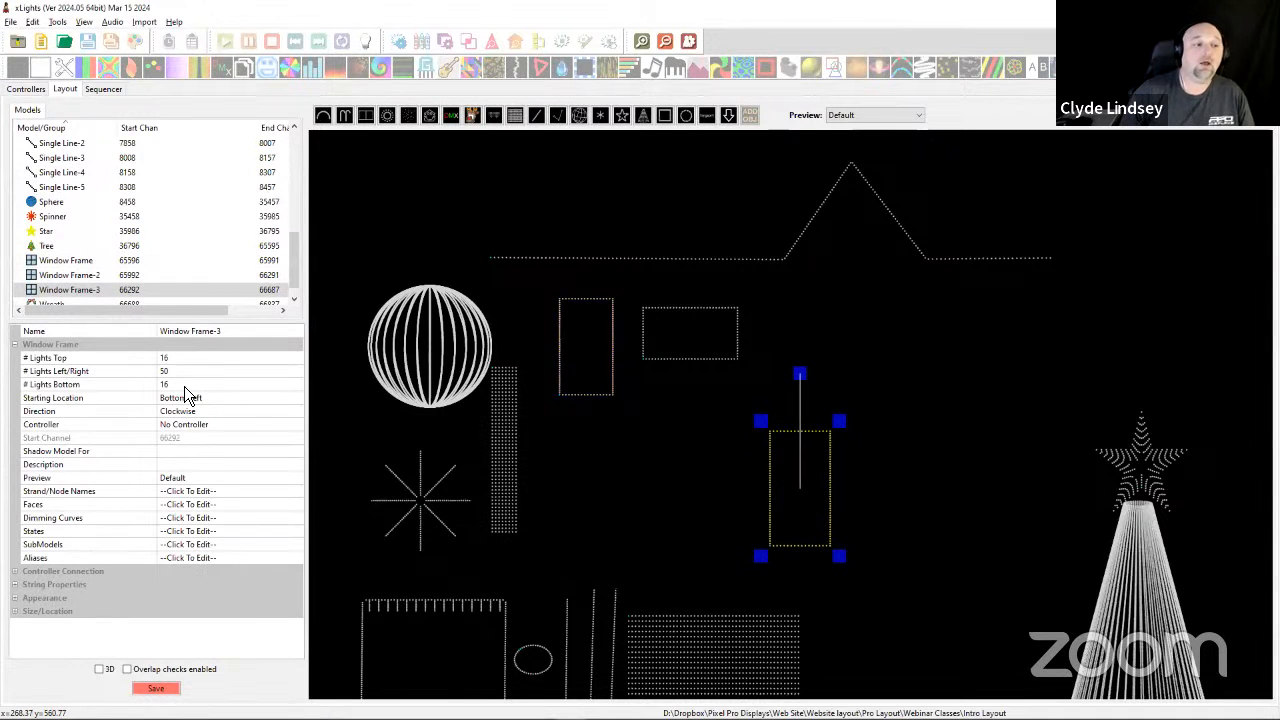
Set the third window frame to 24 top lights and 0 bottom lights, and shift the resulting door outline to the right.
{"action": "left_click", "coordinate": [170, 360]}
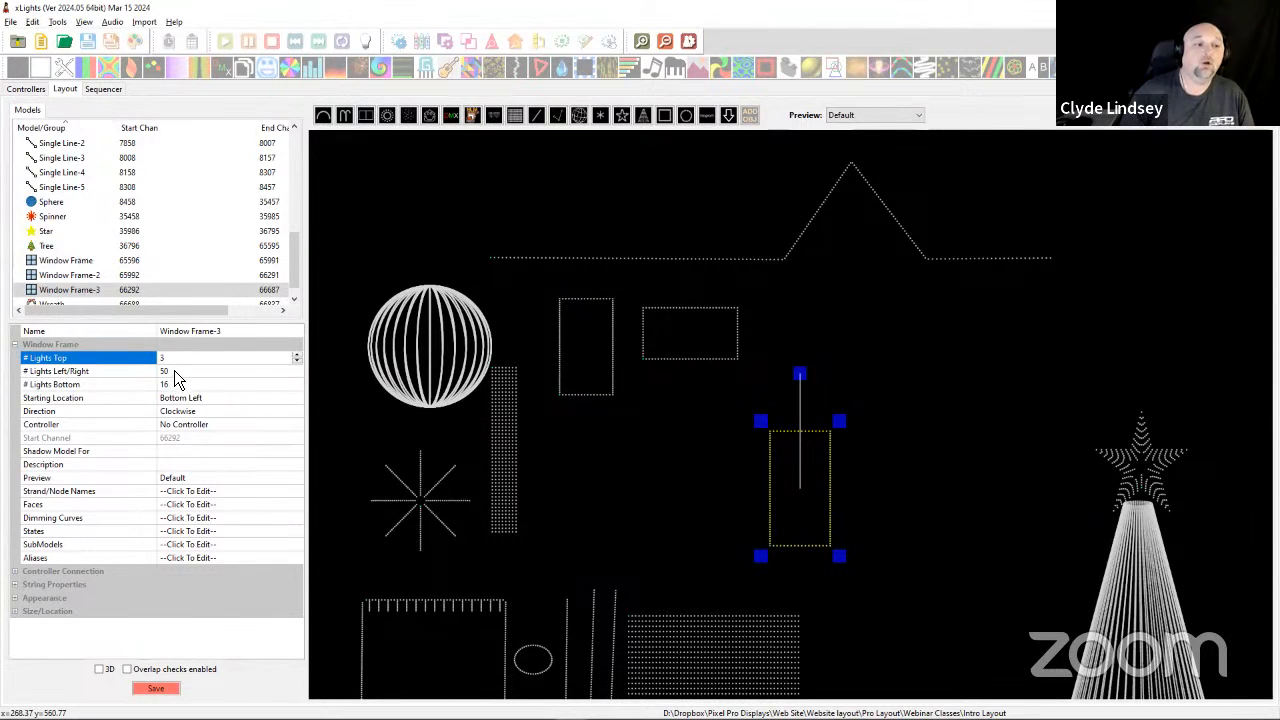
{"action": "type", "text": "24"}
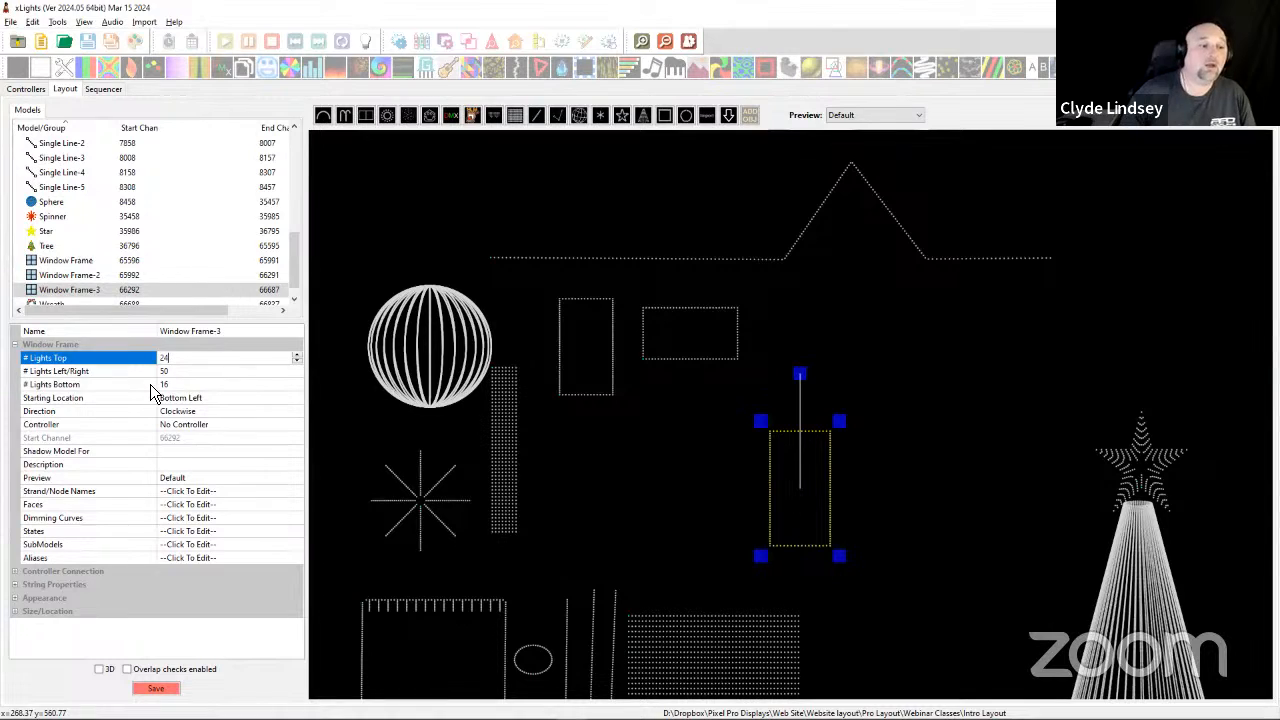
{"action": "left_click", "coordinate": [175, 386]}
{"action": "type", "text": "0"}
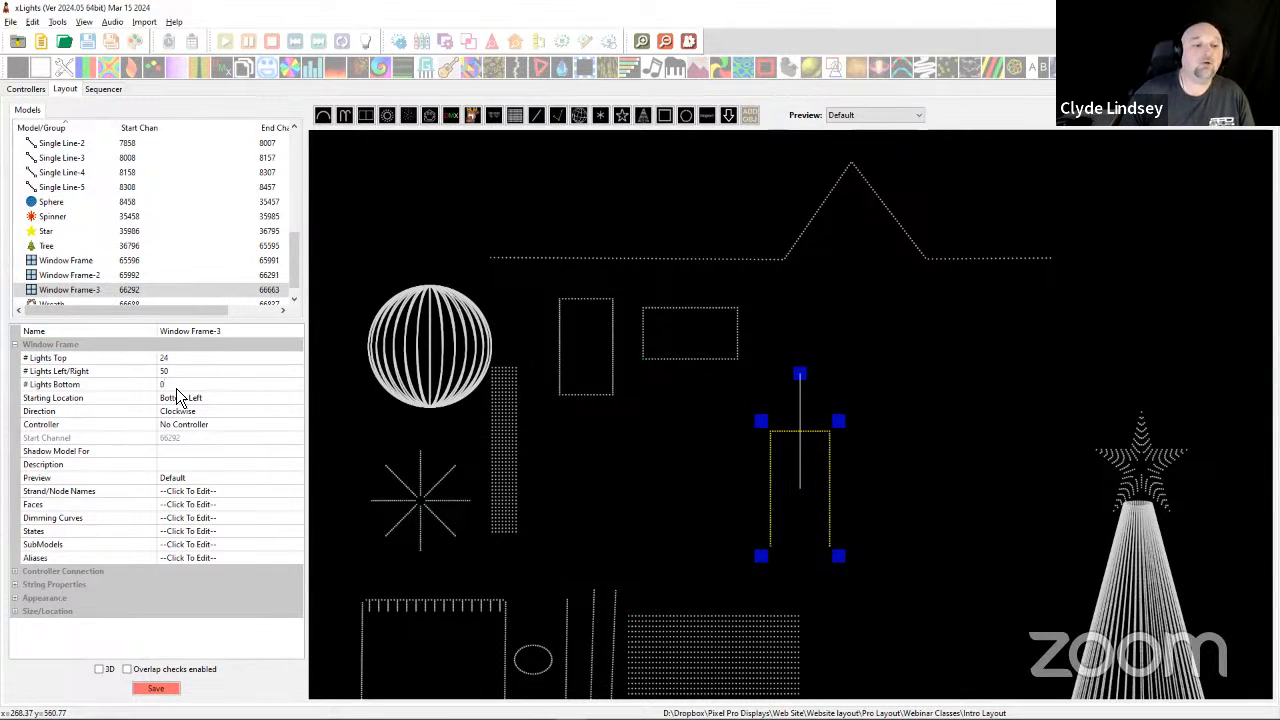
{"action": "left_click_drag", "start_coordinate": [816, 530], "coordinate": [847, 523]}
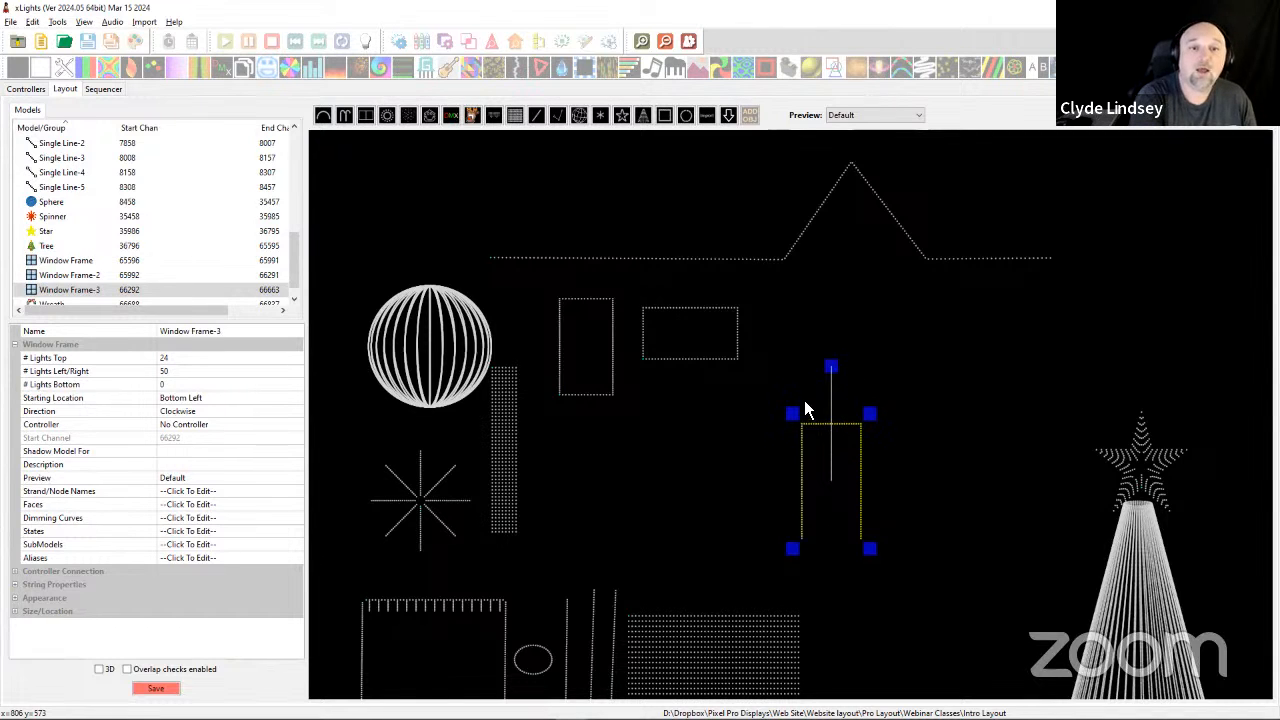
{"action": "left_click_drag", "start_coordinate": [821, 462], "coordinate": [837, 466]}
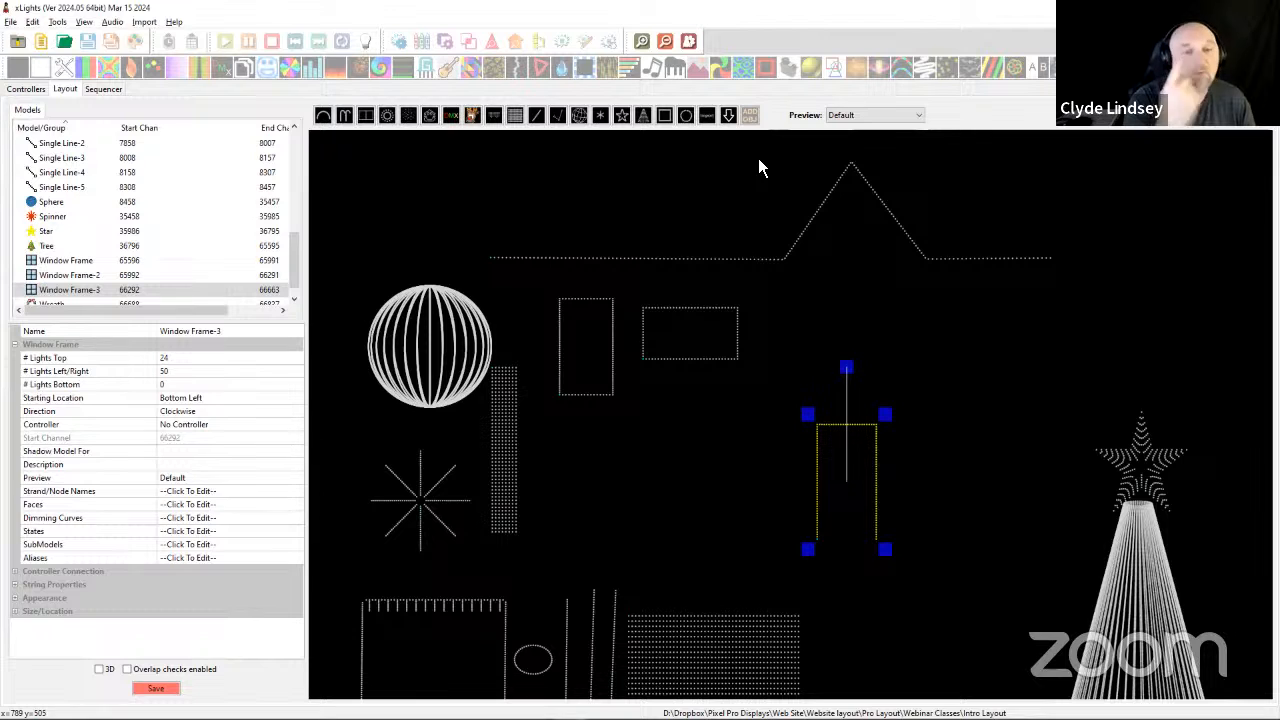
Draw a three-segment poly line shaped like an open-bottomed door frame to the left of the third window frame.
{"action": "left_click", "coordinate": [582, 226]}
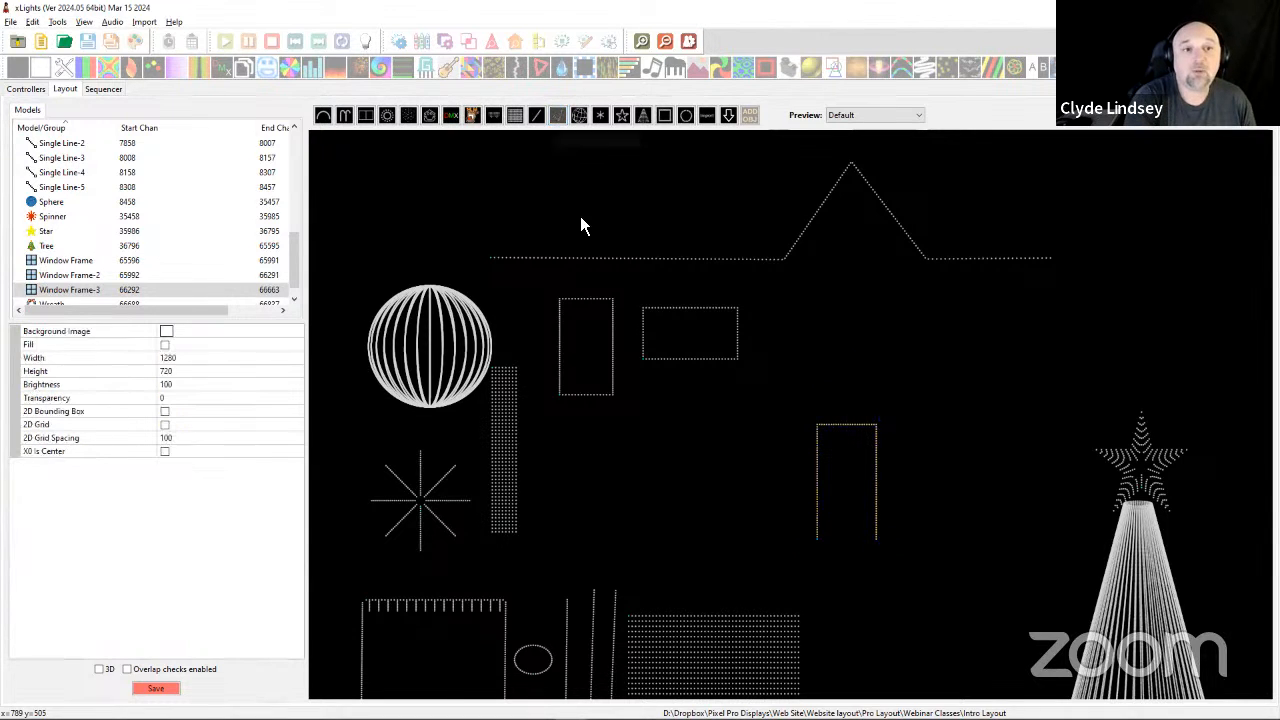
{"action": "left_click_drag", "start_coordinate": [671, 536], "coordinate": [672, 426]}
{"action": "left_click", "coordinate": [729, 423]}
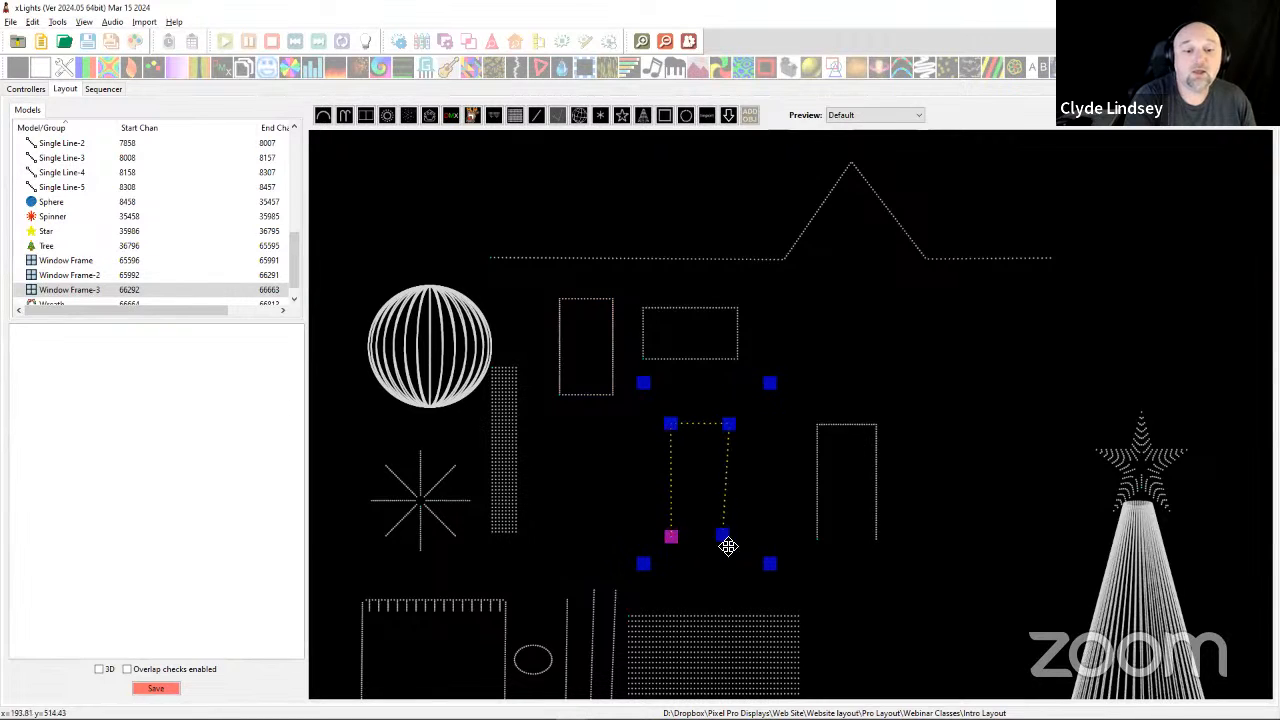
{"action": "left_click", "coordinate": [731, 536]}
{"action": "key", "text": "Escape"}
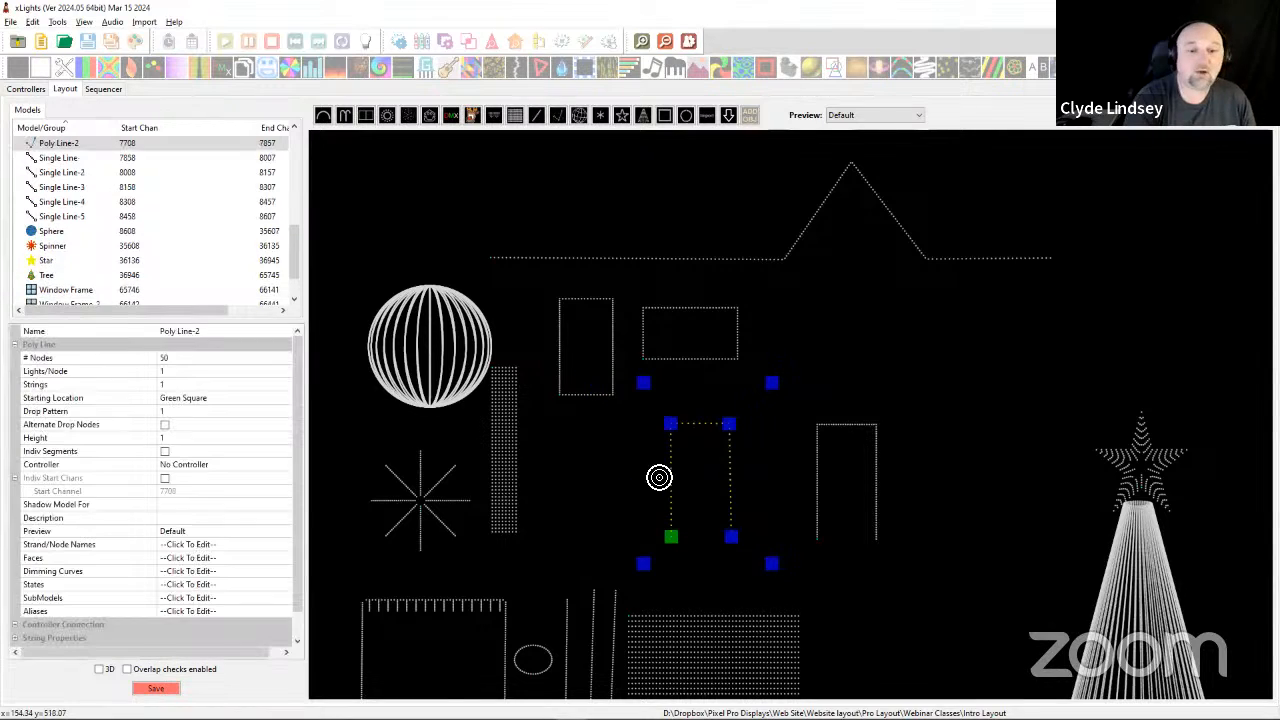
Examine the segments of the door-shaped poly line and the peaked roofline poly line.
{"action": "left_click", "coordinate": [702, 425]}
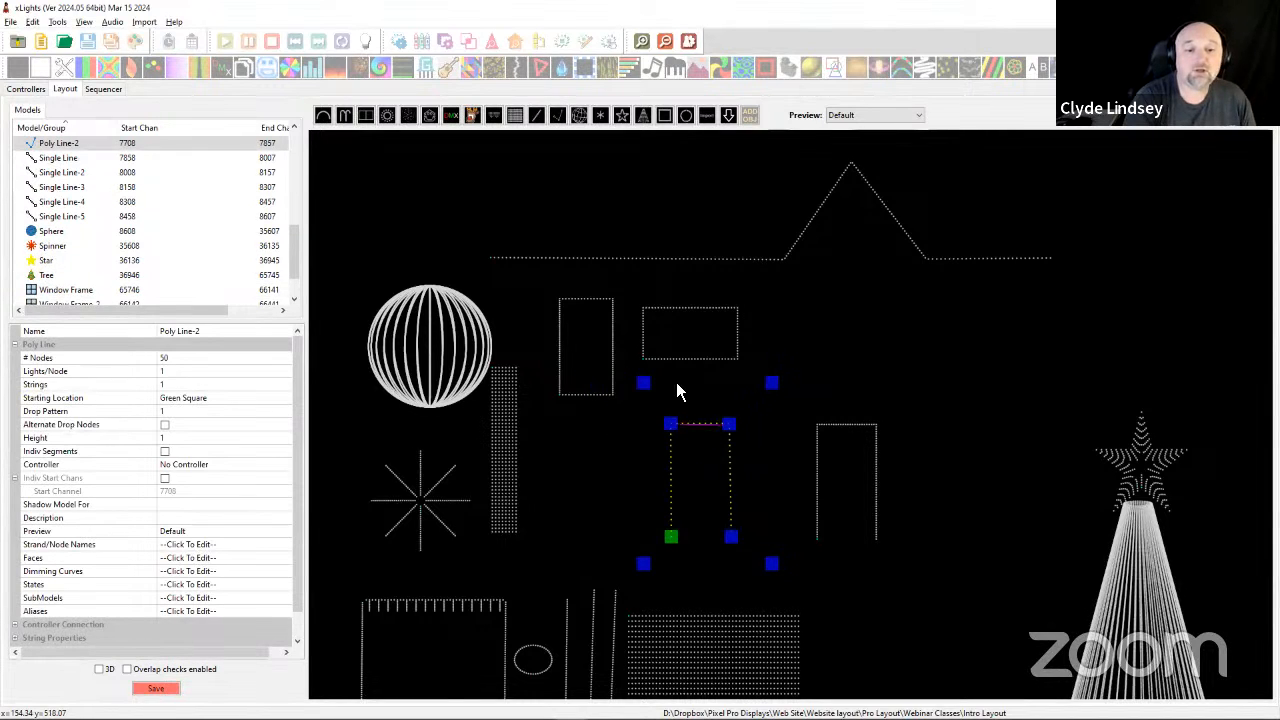
{"action": "left_click", "coordinate": [680, 432]}
{"action": "left_click", "coordinate": [673, 492]}
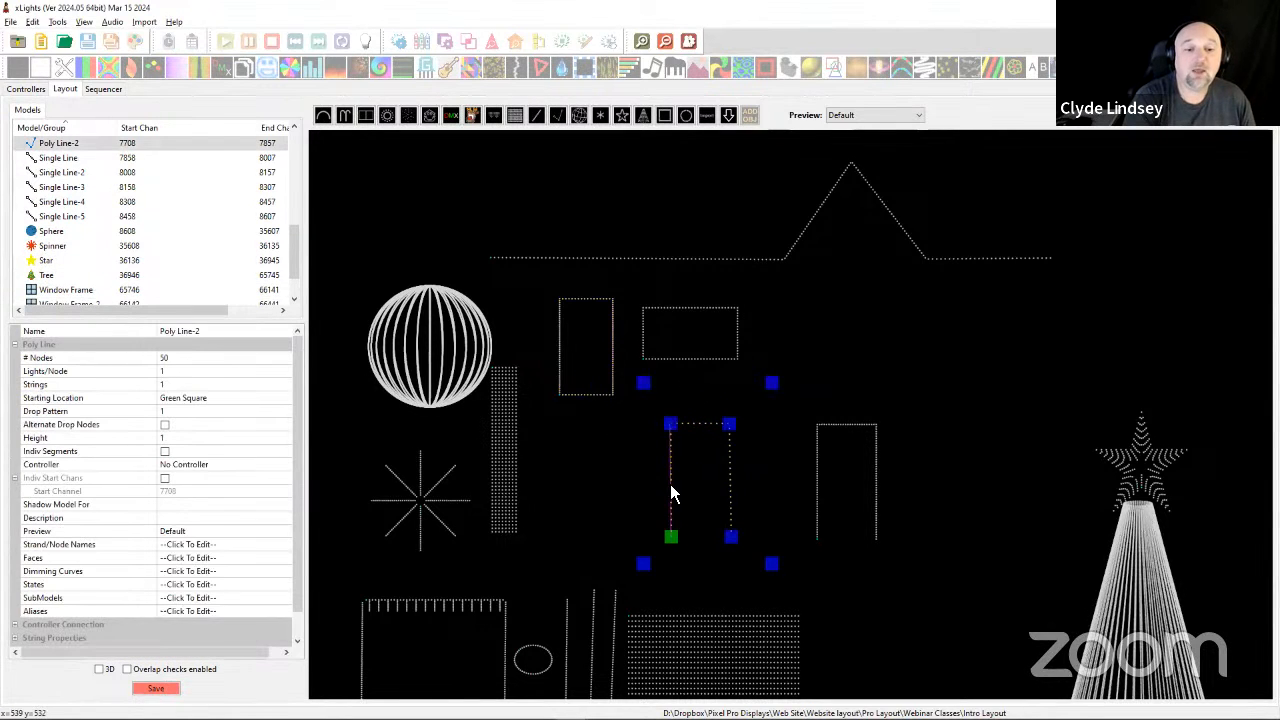
{"action": "left_click", "coordinate": [806, 248]}
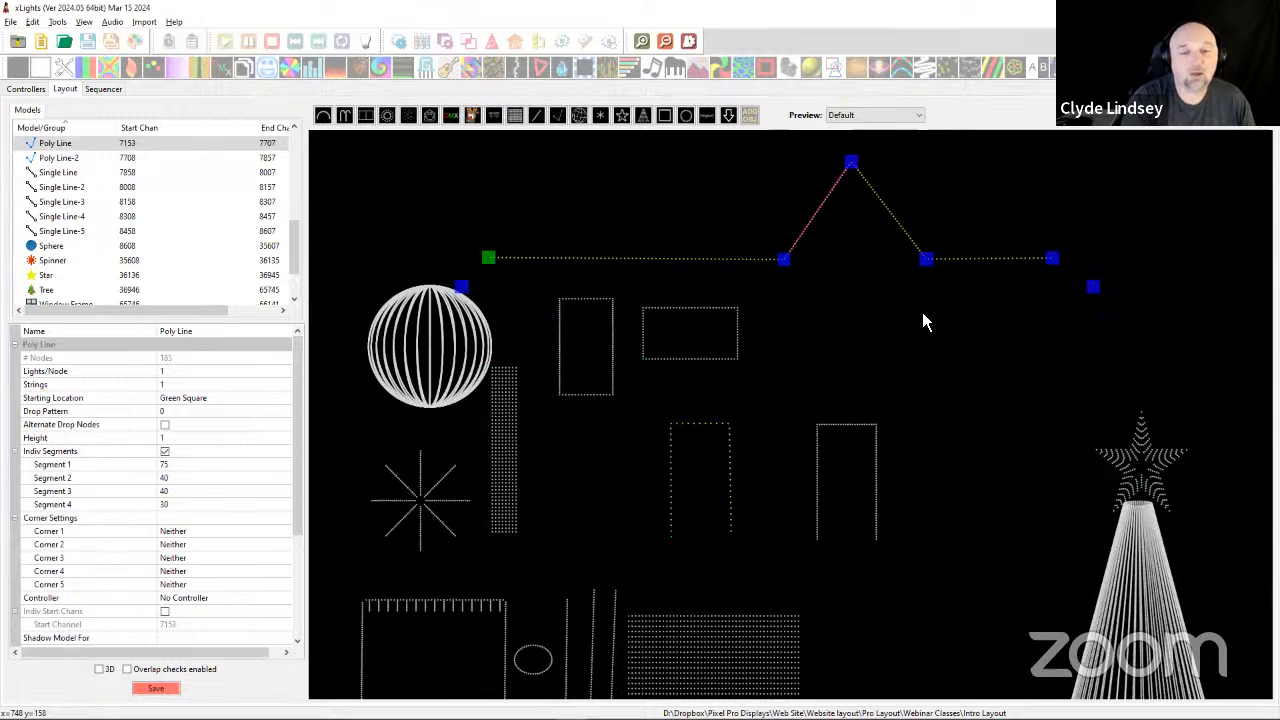
{"action": "left_click", "coordinate": [770, 205]}
{"action": "scroll", "coordinate": [760, 218], "scroll_direction": "down", "scroll_amount": 5}
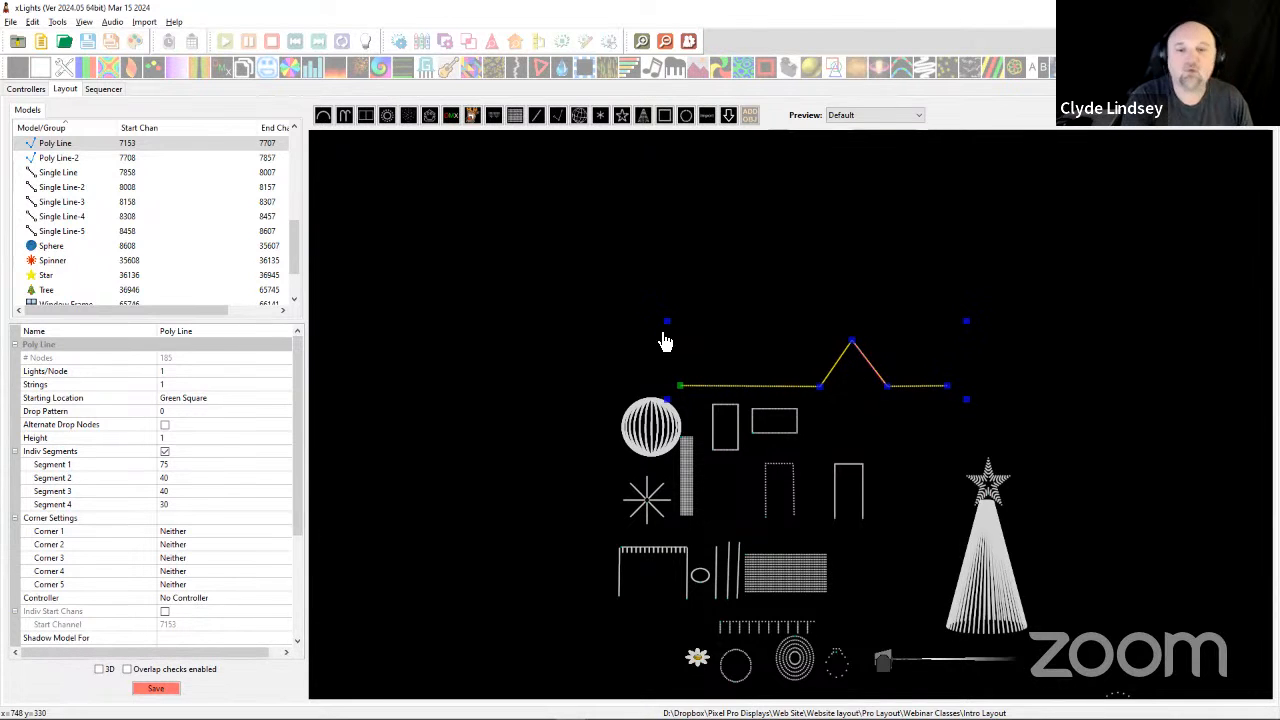
{"action": "scroll", "coordinate": [825, 455], "scroll_direction": "up", "scroll_amount": 6}
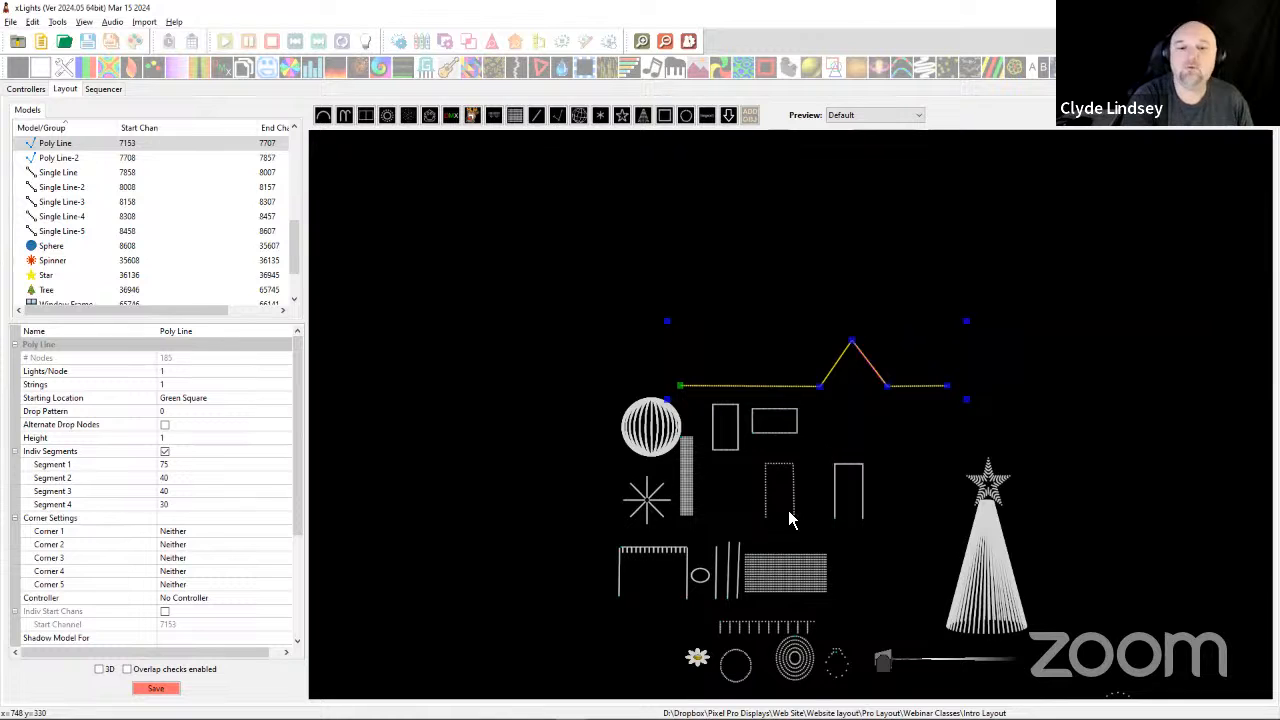
{"action": "left_click", "coordinate": [821, 456]}
{"action": "left_click", "coordinate": [866, 458]}
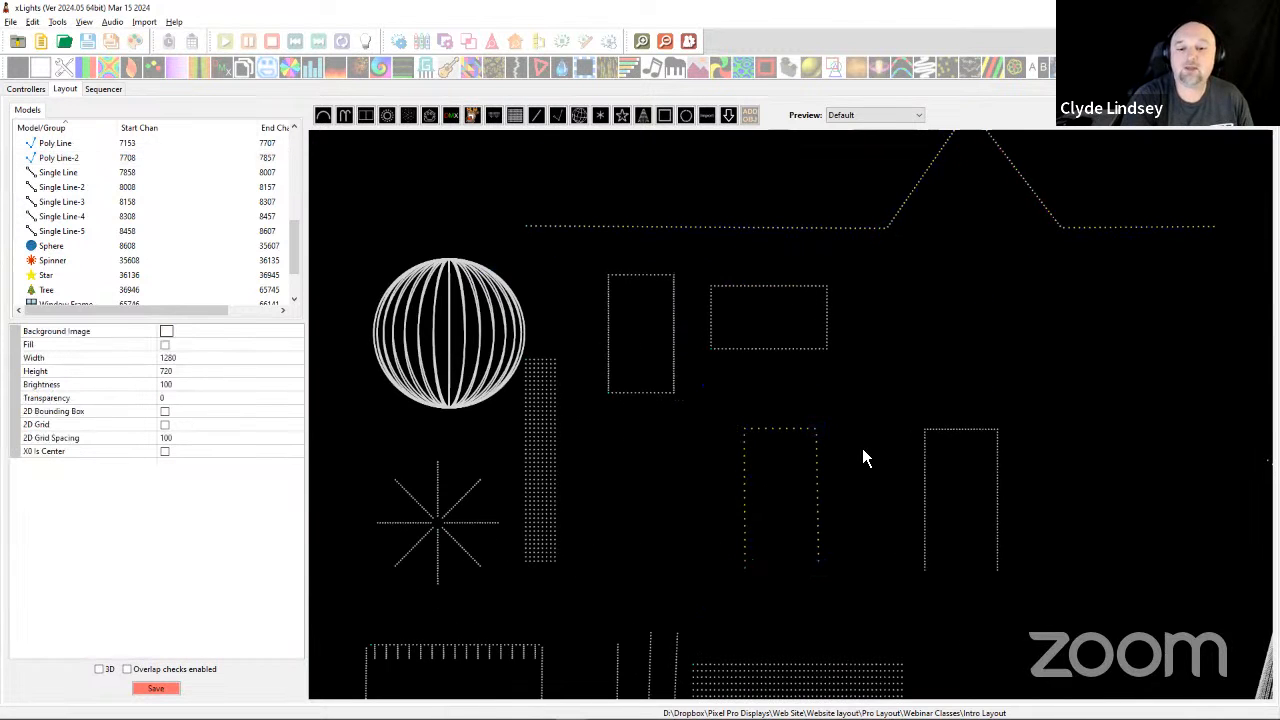
Move the door-shaped poly line far left beside the eight-armed spinner, and shift the third window frame slightly up and to the right.
{"action": "left_click_drag", "start_coordinate": [818, 474], "coordinate": [788, 495]}
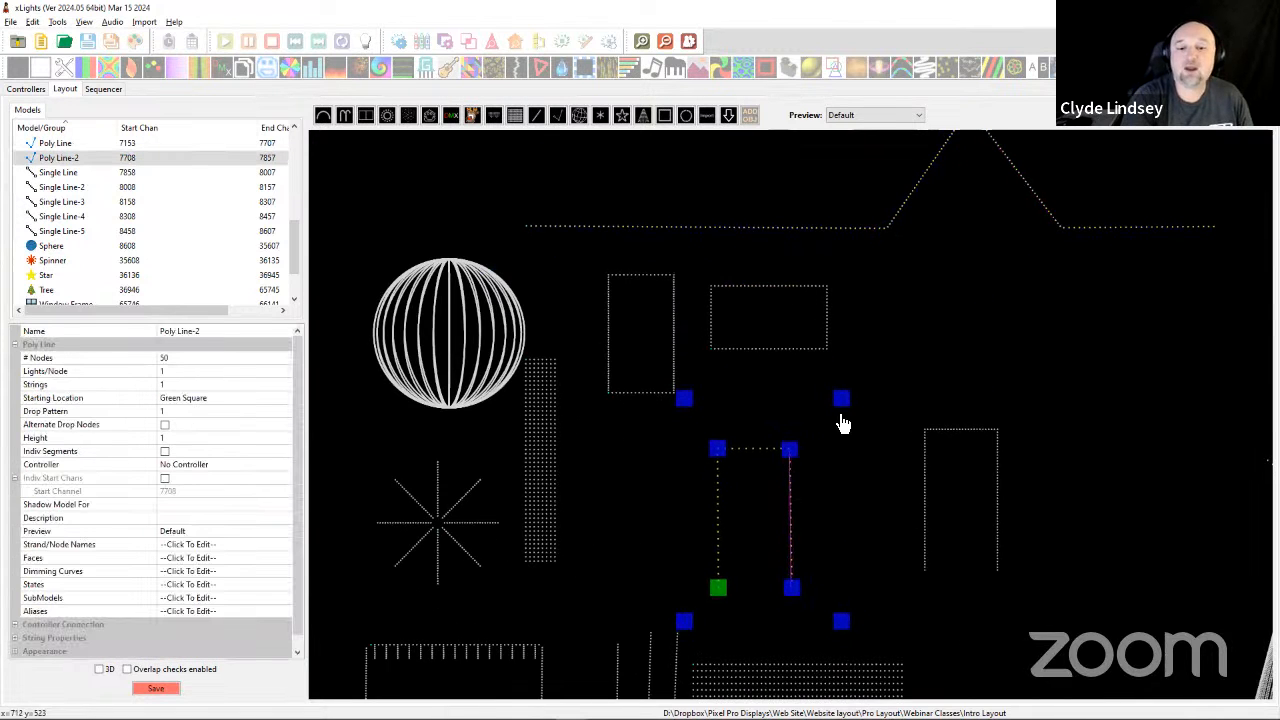
{"action": "left_click", "coordinate": [856, 488]}
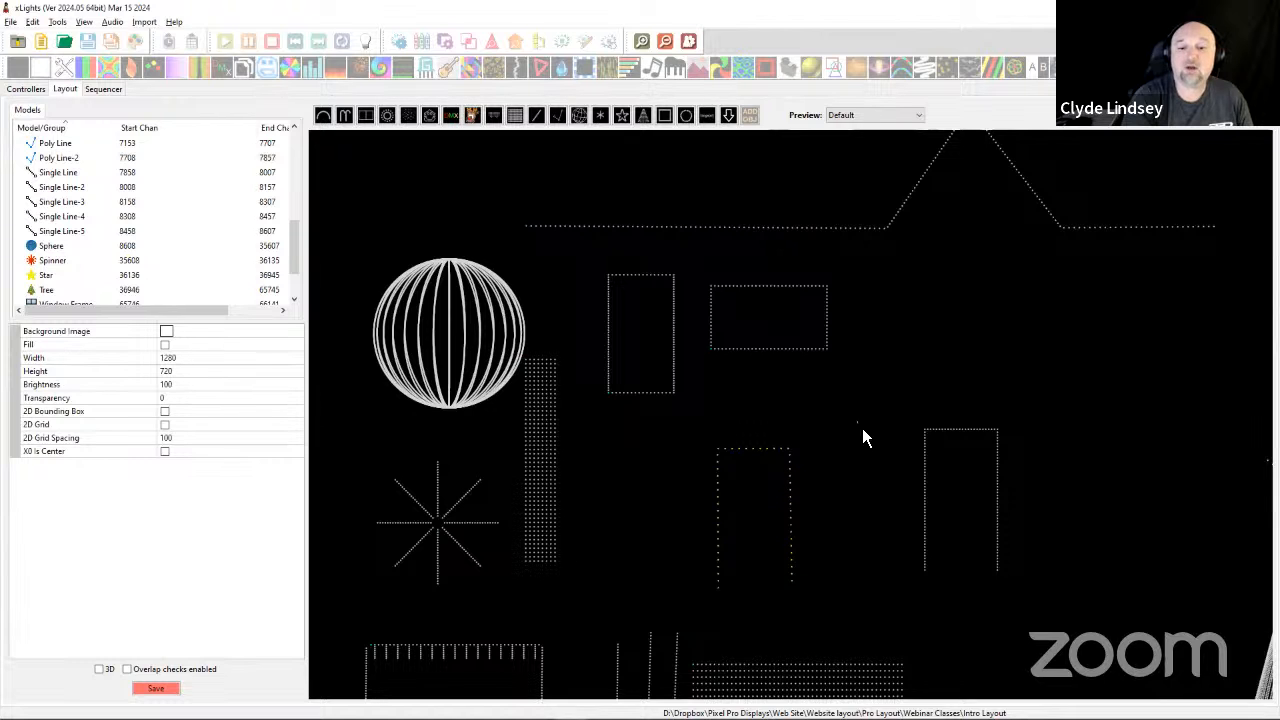
{"action": "left_click", "coordinate": [779, 490]}
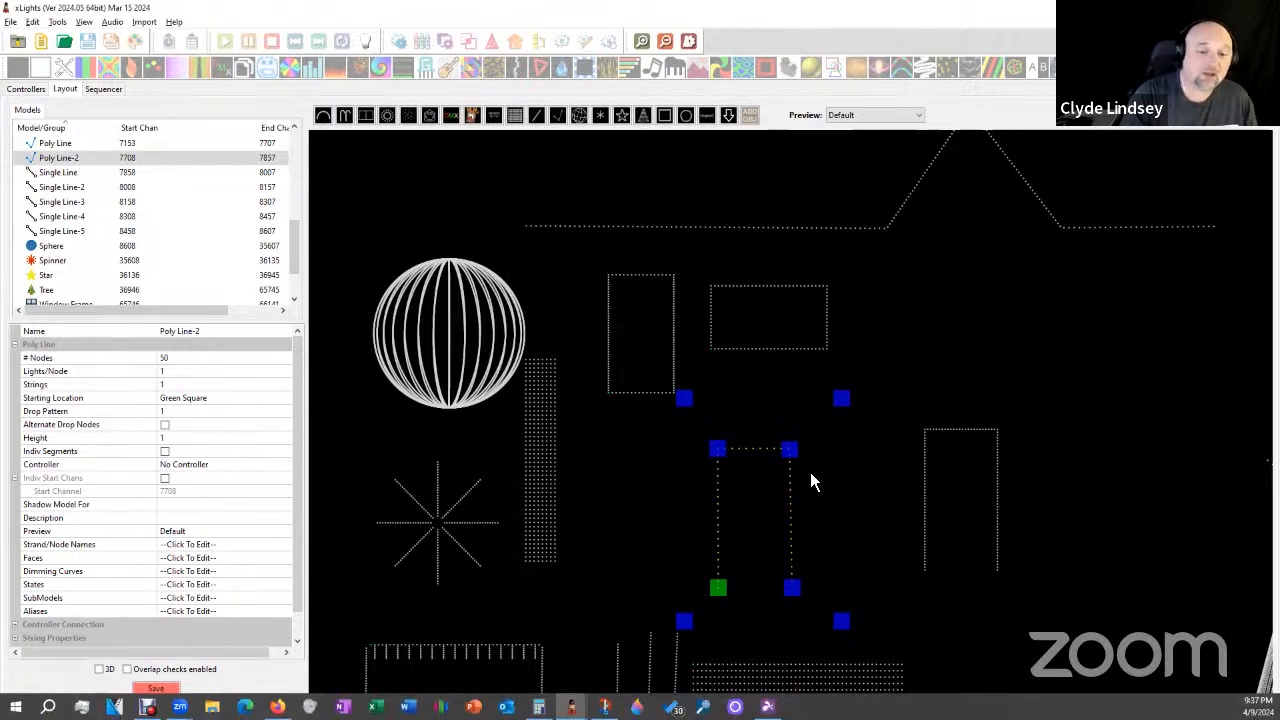
{"action": "left_click_drag", "start_coordinate": [783, 517], "coordinate": [361, 514]}
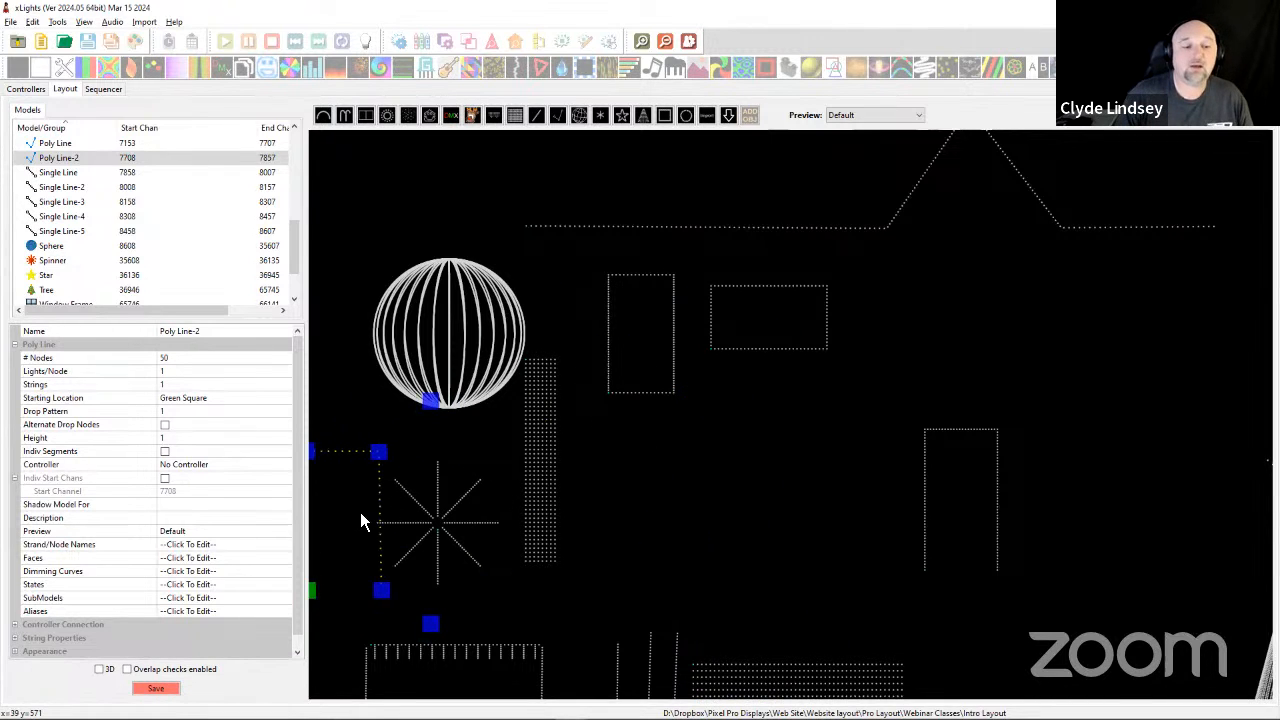
{"action": "left_click_drag", "start_coordinate": [962, 495], "coordinate": [977, 480]}
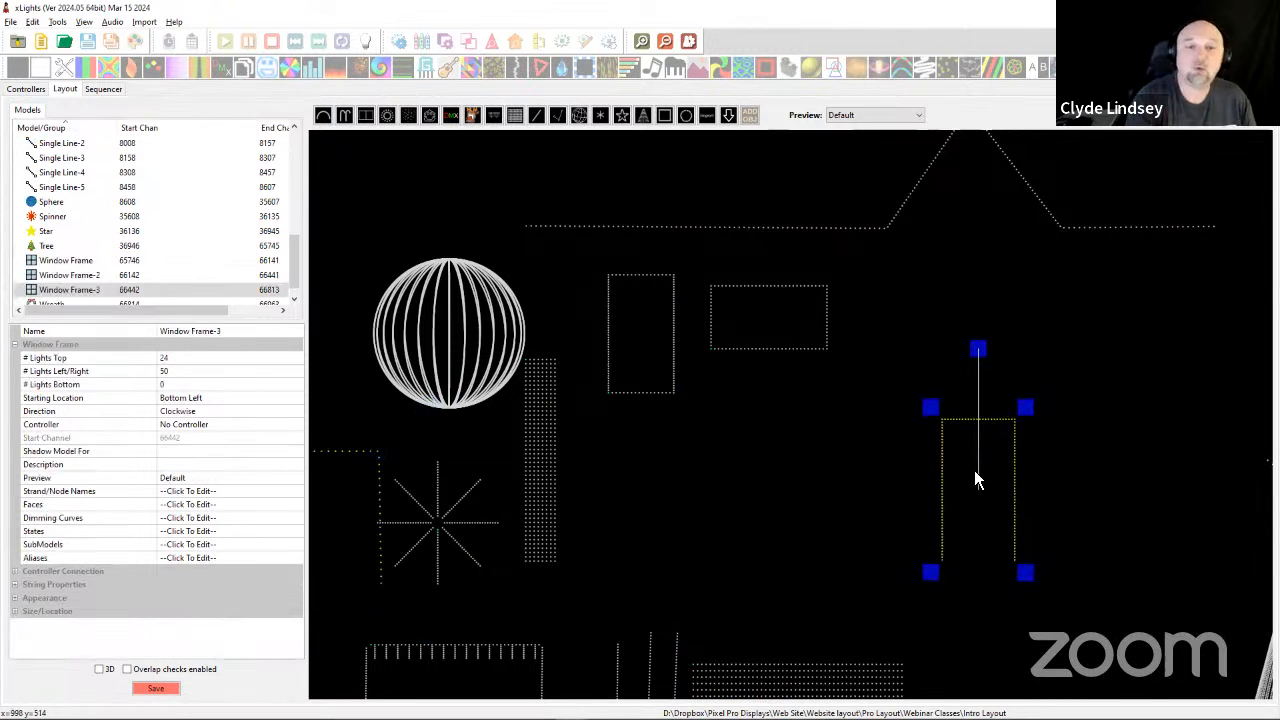
Switch to the web browser, open the PPD Certified Models page of the Pixel Pro Displays site and reposition the browser window.
{"action": "left_click", "coordinate": [684, 116]}
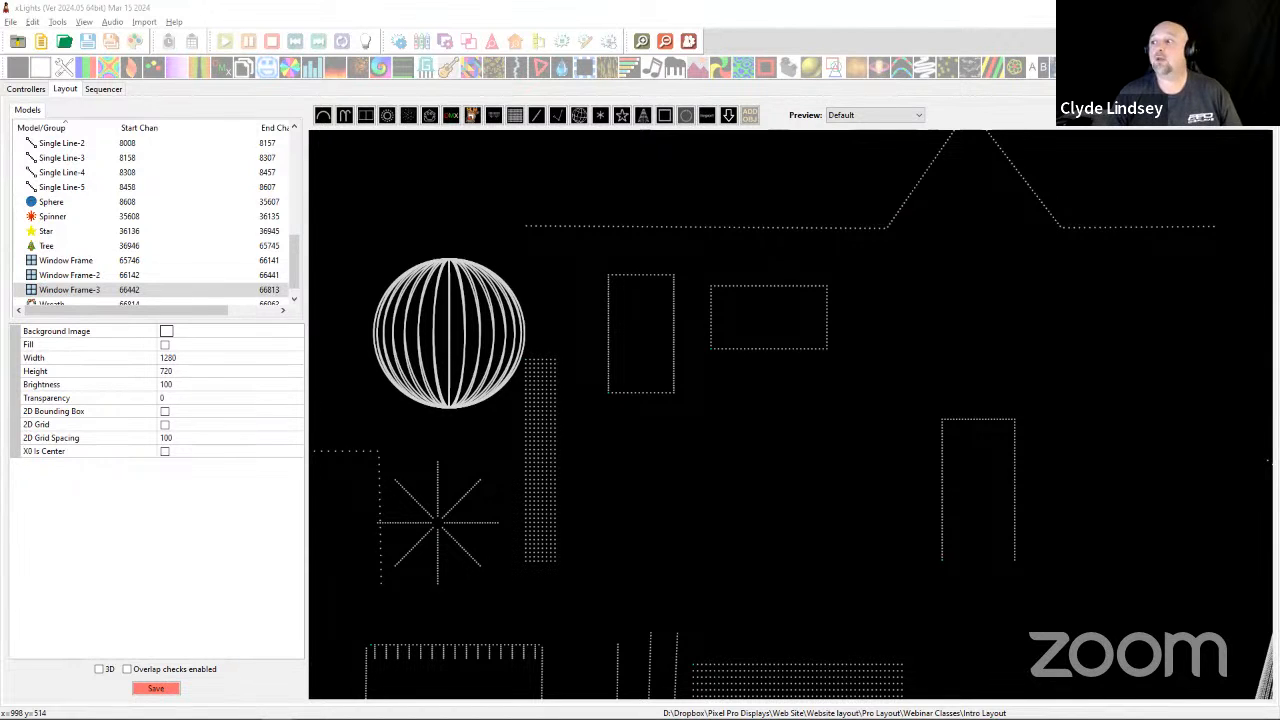
{"action": "key", "text": "alt+Tab"}
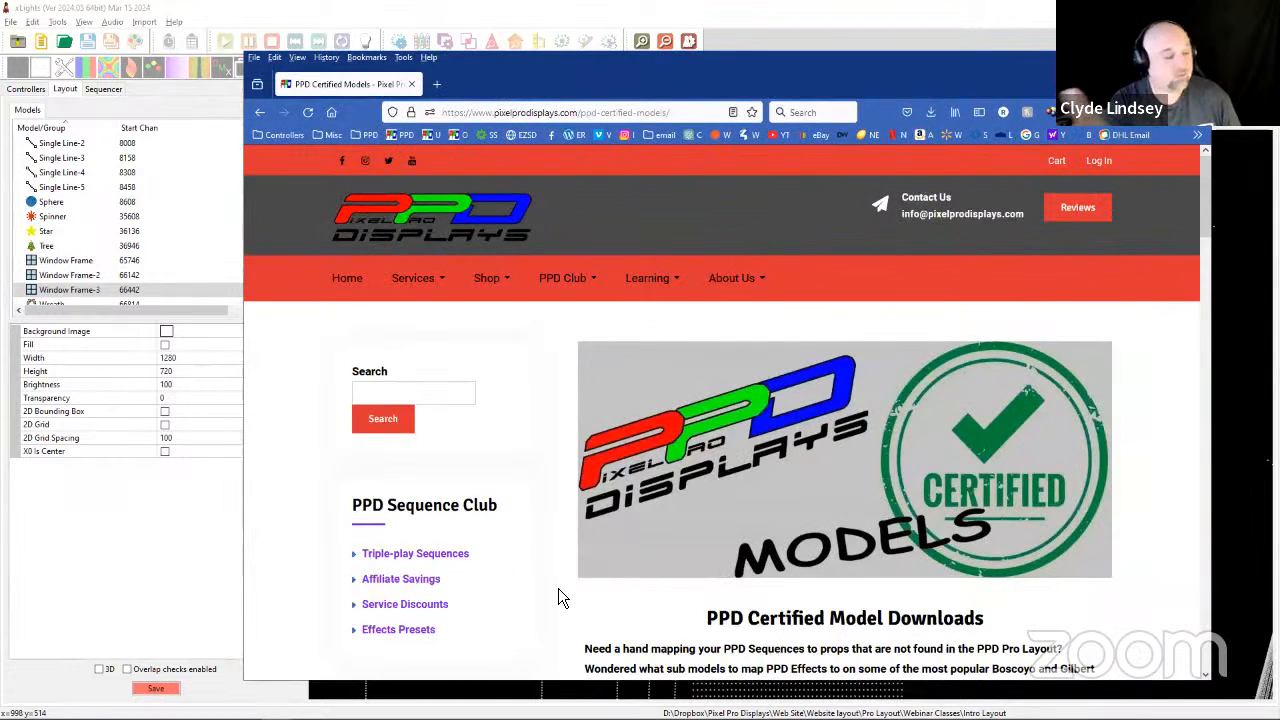
{"action": "scroll", "coordinate": [570, 576], "scroll_direction": "down", "scroll_amount": 4}
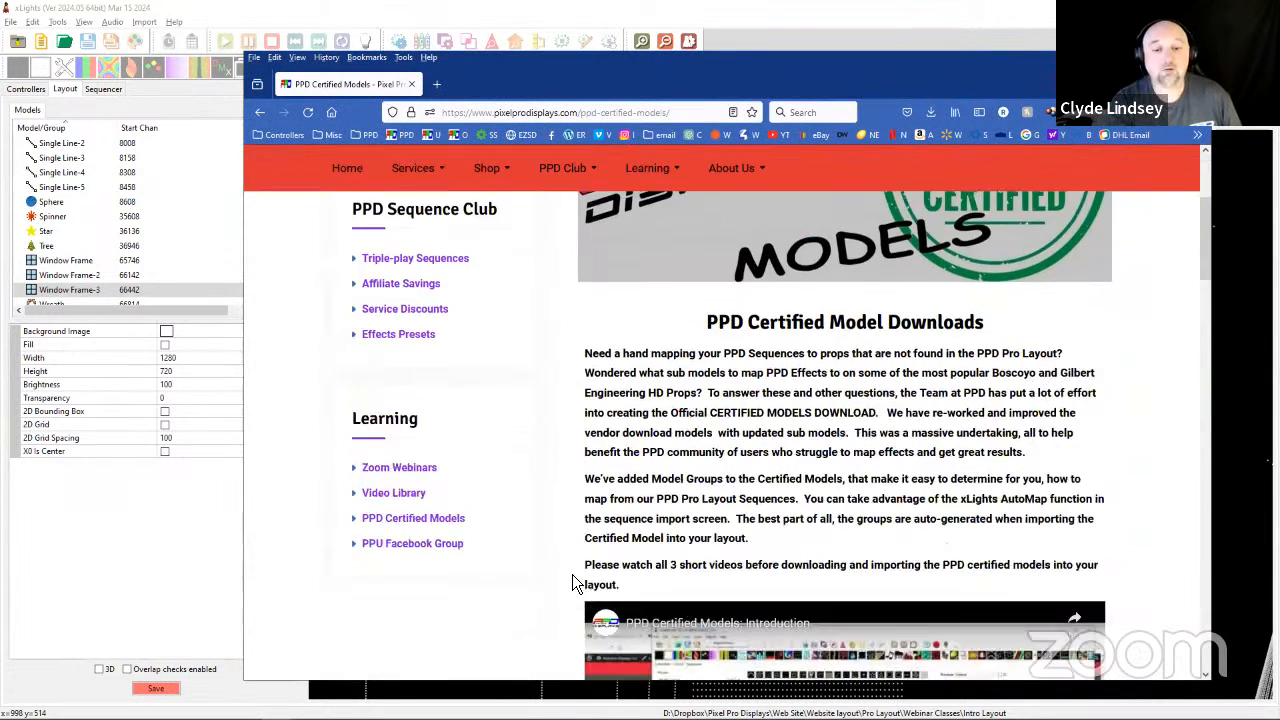
{"action": "scroll", "coordinate": [366, 412], "scroll_direction": "up", "scroll_amount": 4}
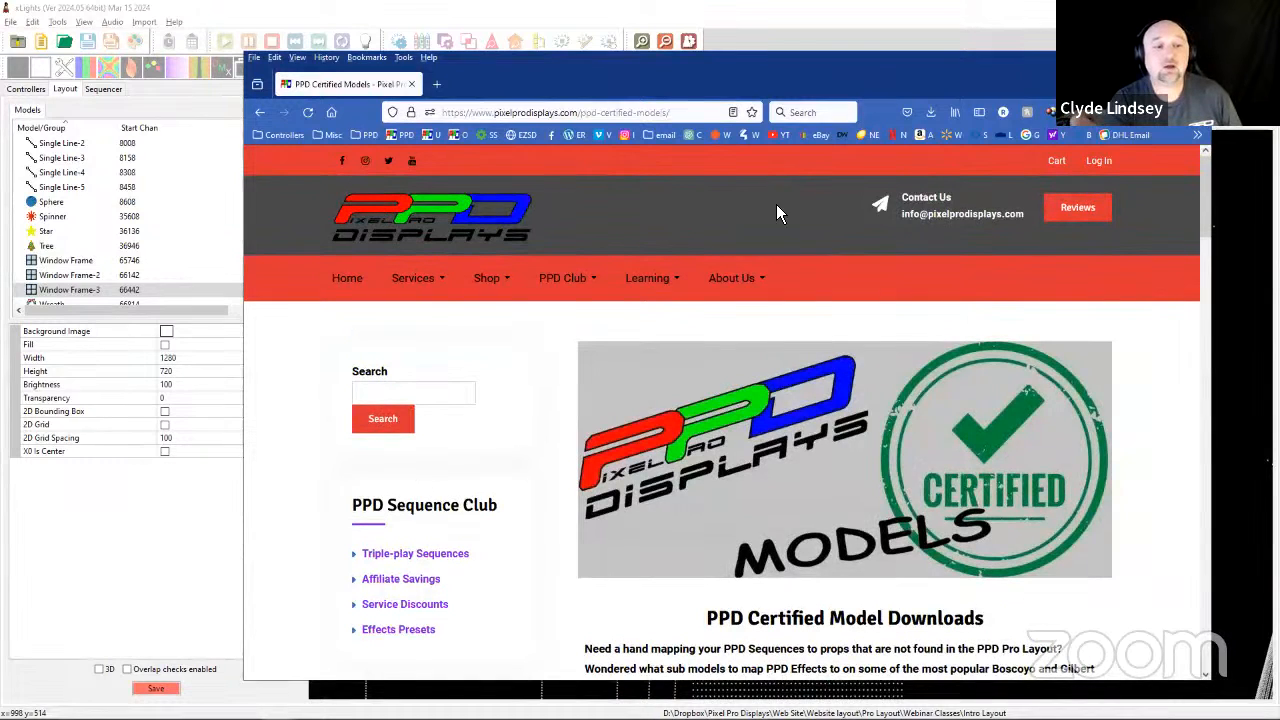
{"action": "mouse_move", "coordinate": [650, 280]}
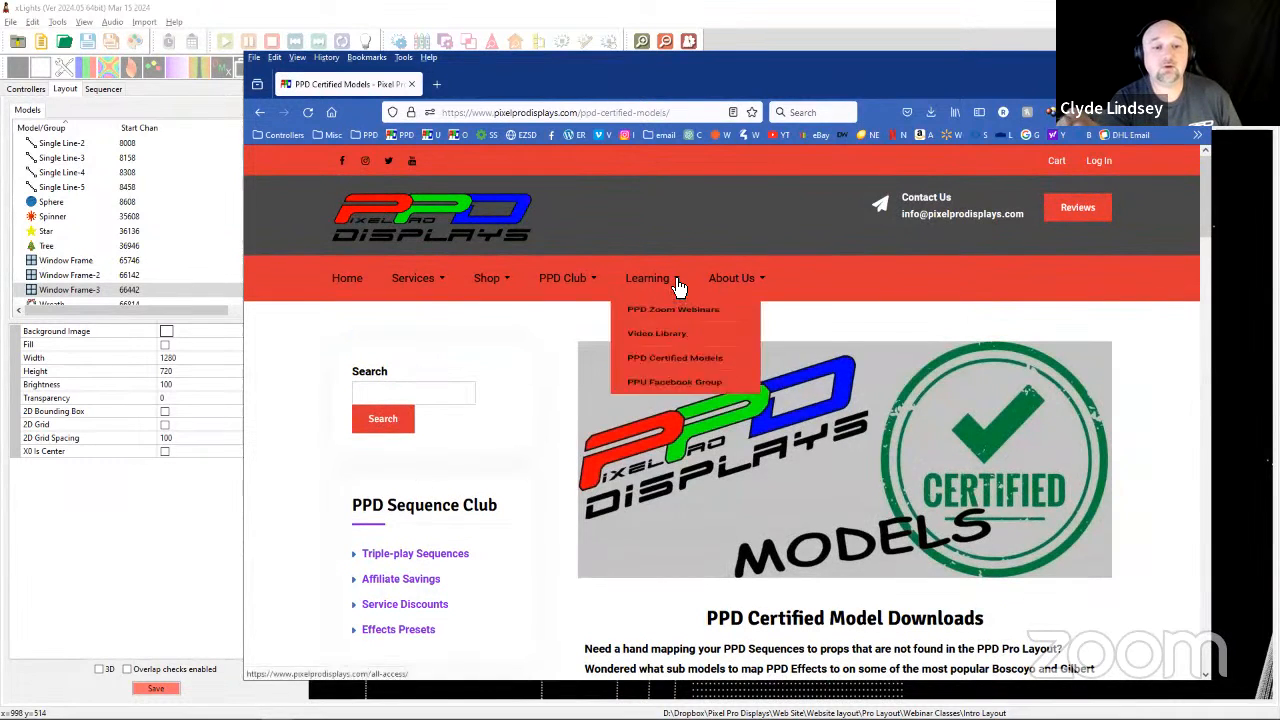
{"action": "left_click", "coordinate": [666, 368]}
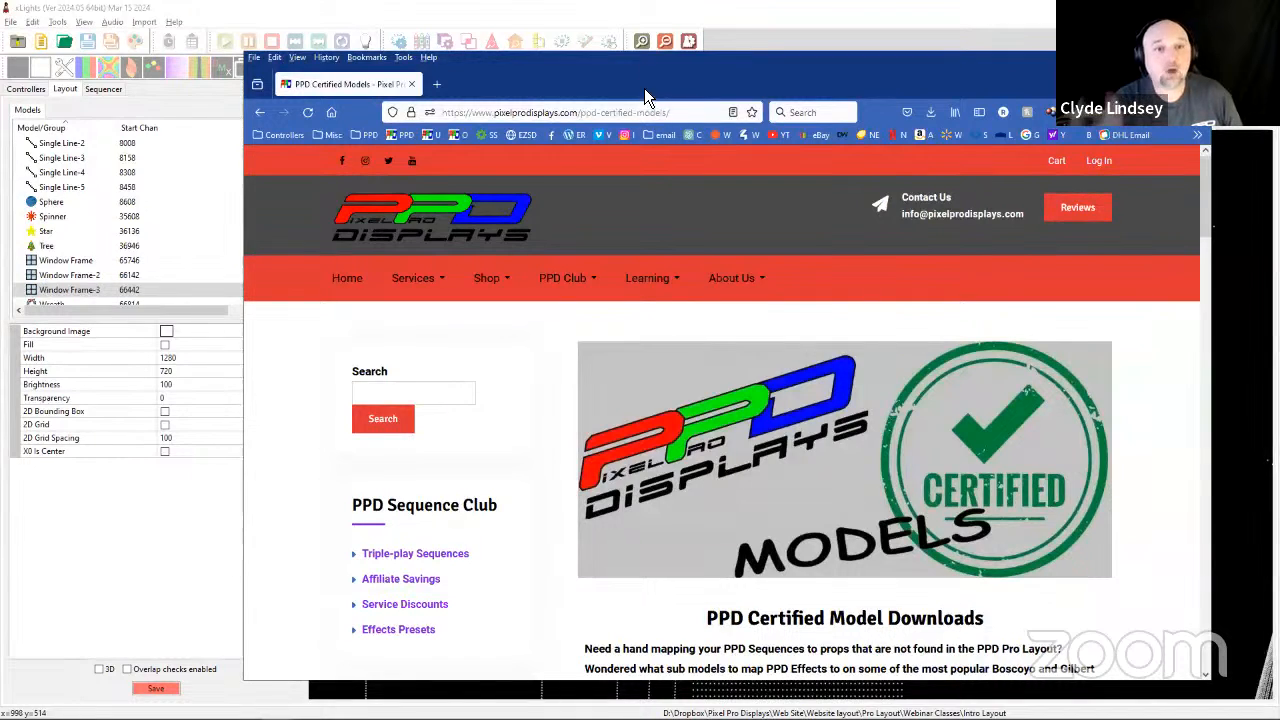
{"action": "left_click_drag", "start_coordinate": [634, 69], "coordinate": [622, 51]}
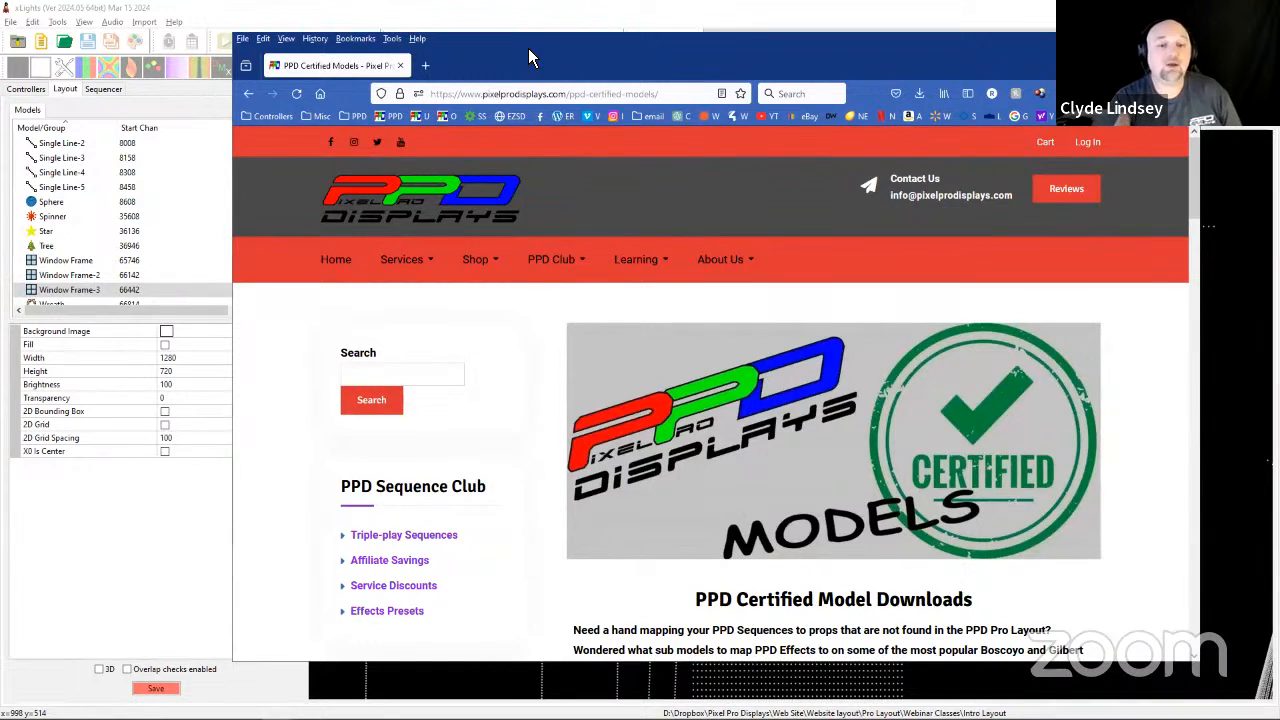
{"action": "left_click_drag", "start_coordinate": [528, 48], "coordinate": [512, 32]}
Open the Boscoyo Studios page from the PPD Certified Models vendor list.
{"action": "scroll", "coordinate": [724, 578], "scroll_direction": "down", "scroll_amount": 15}
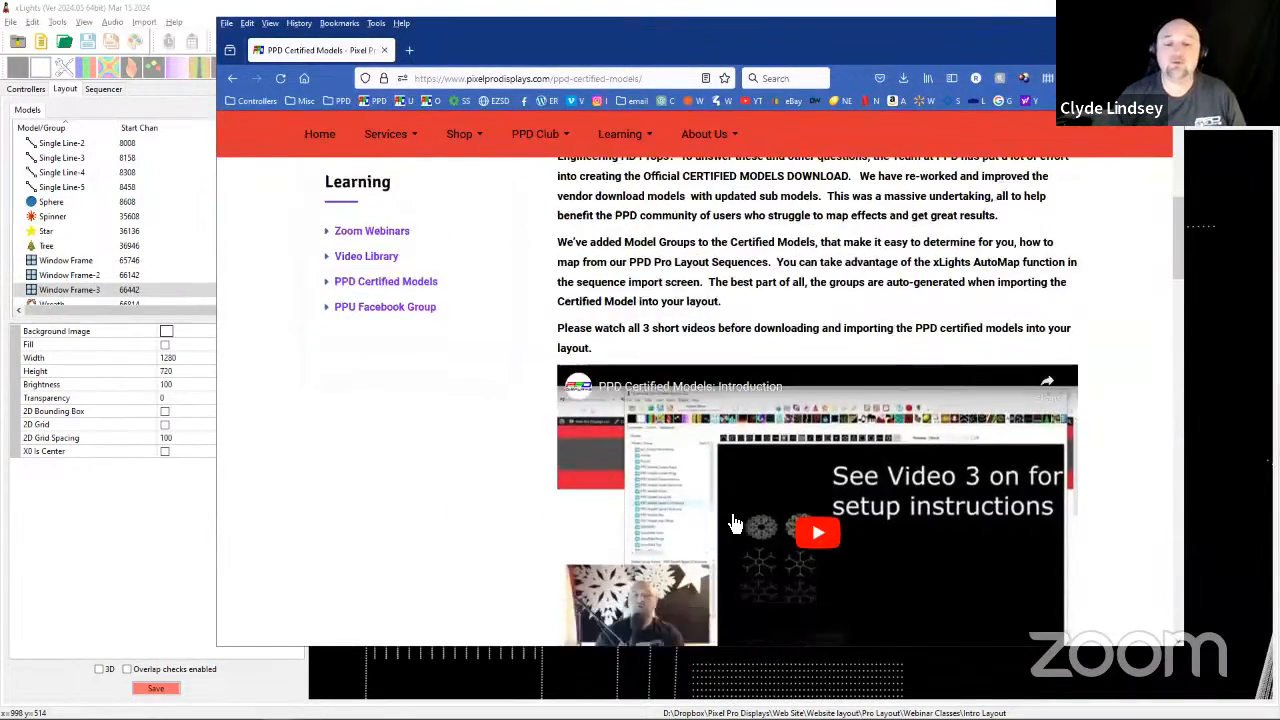
{"action": "scroll", "coordinate": [785, 314], "scroll_direction": "up", "scroll_amount": 1}
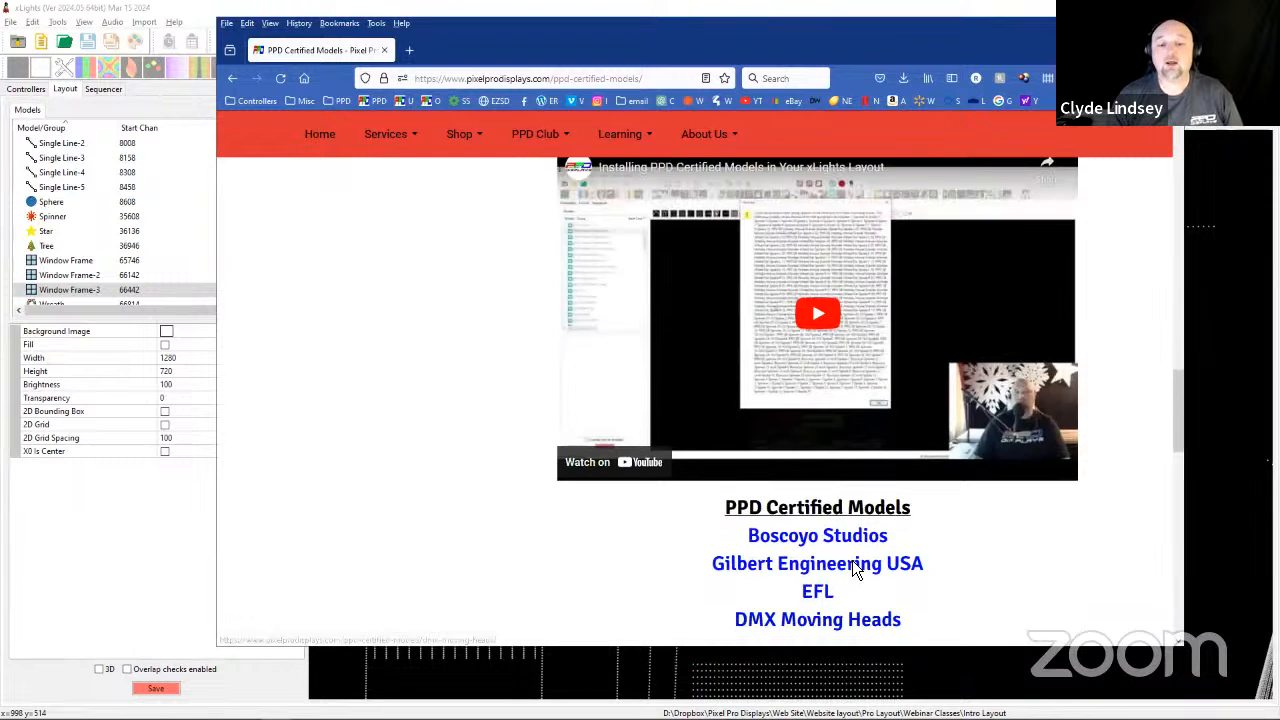
{"action": "scroll", "coordinate": [800, 395], "scroll_direction": "down", "scroll_amount": 1}
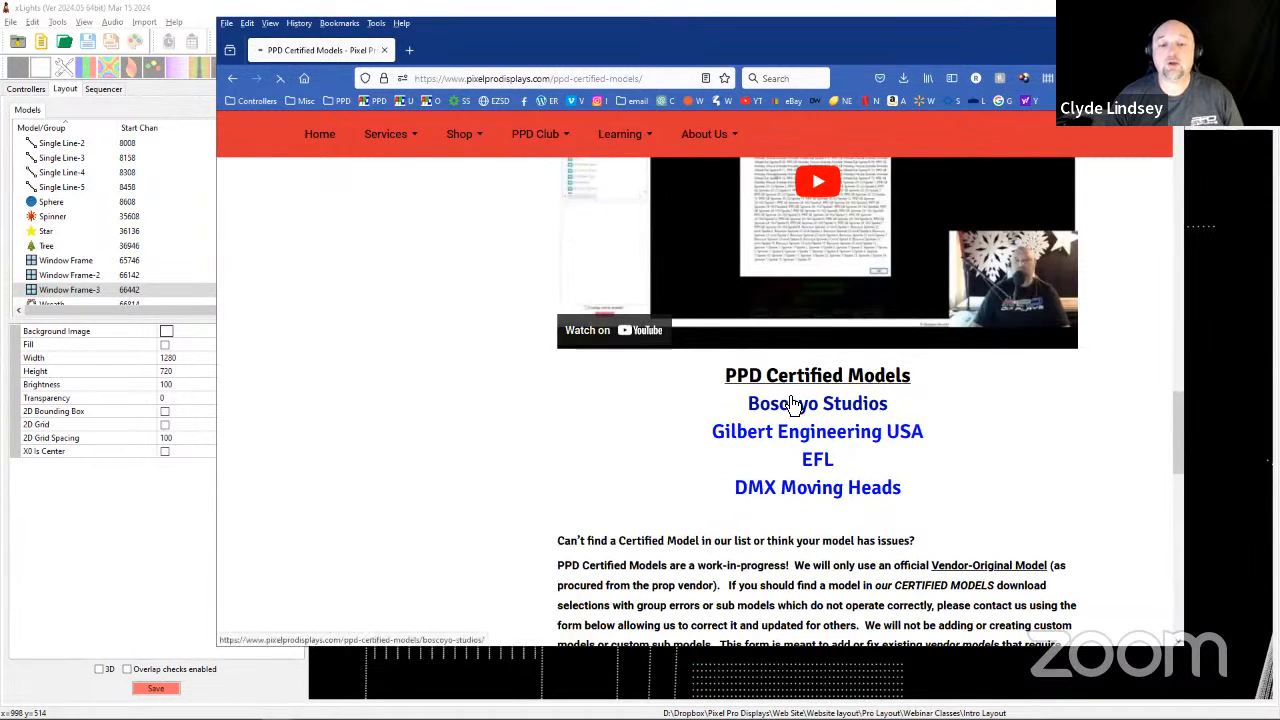
{"action": "left_click", "coordinate": [792, 410]}
Find the PPD Boscoyo Holly Berries model in the Boscoyo Studios list and download its xmodel file.
{"action": "scroll", "coordinate": [716, 430], "scroll_direction": "down", "scroll_amount": 15}
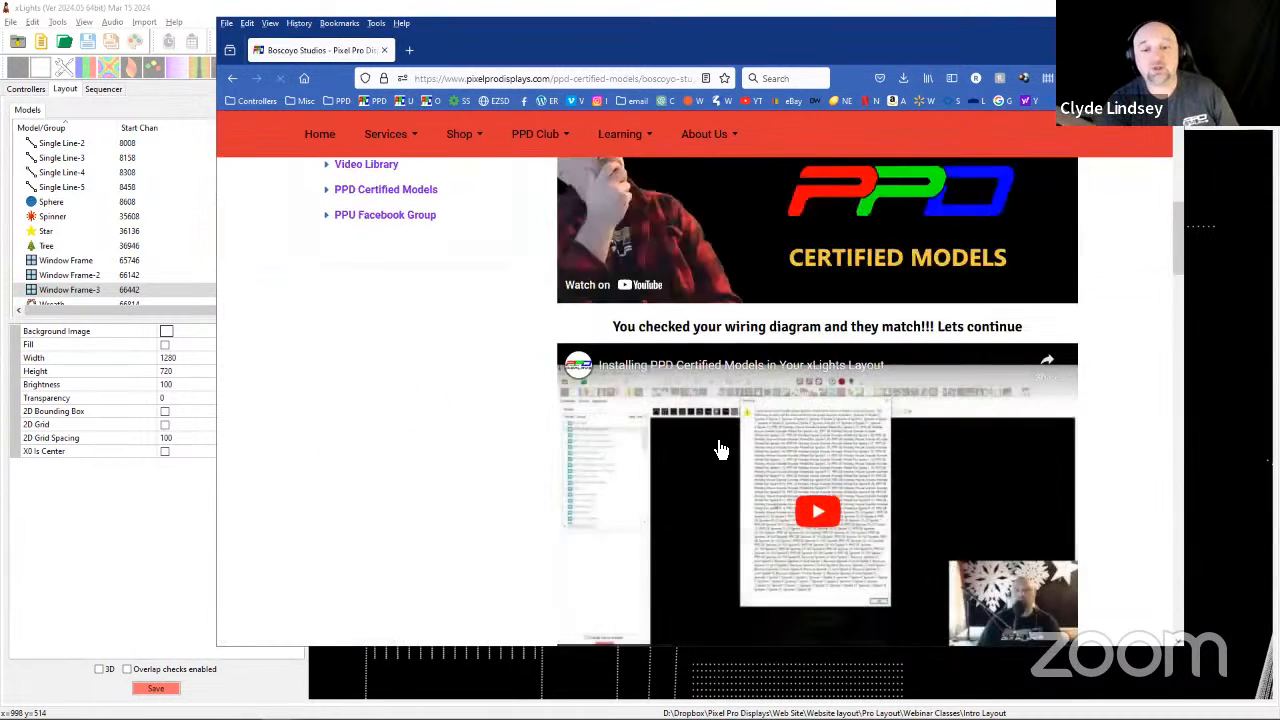
{"action": "scroll", "coordinate": [660, 528], "scroll_direction": "down", "scroll_amount": 3}
{"action": "scroll", "coordinate": [666, 494], "scroll_direction": "up", "scroll_amount": 2}
{"action": "scroll", "coordinate": [660, 217], "scroll_direction": "down", "scroll_amount": 1}
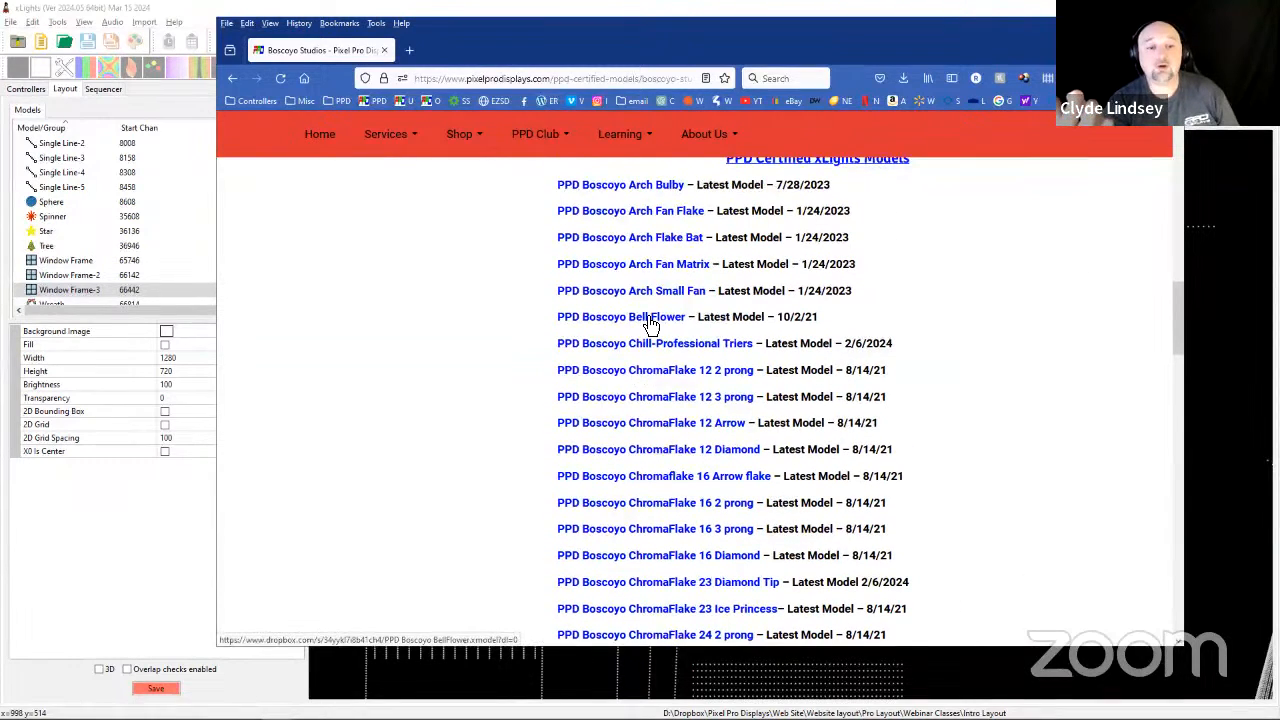
{"action": "scroll", "coordinate": [665, 565], "scroll_direction": "down", "scroll_amount": 1}
{"action": "scroll", "coordinate": [663, 500], "scroll_direction": "down", "scroll_amount": 2}
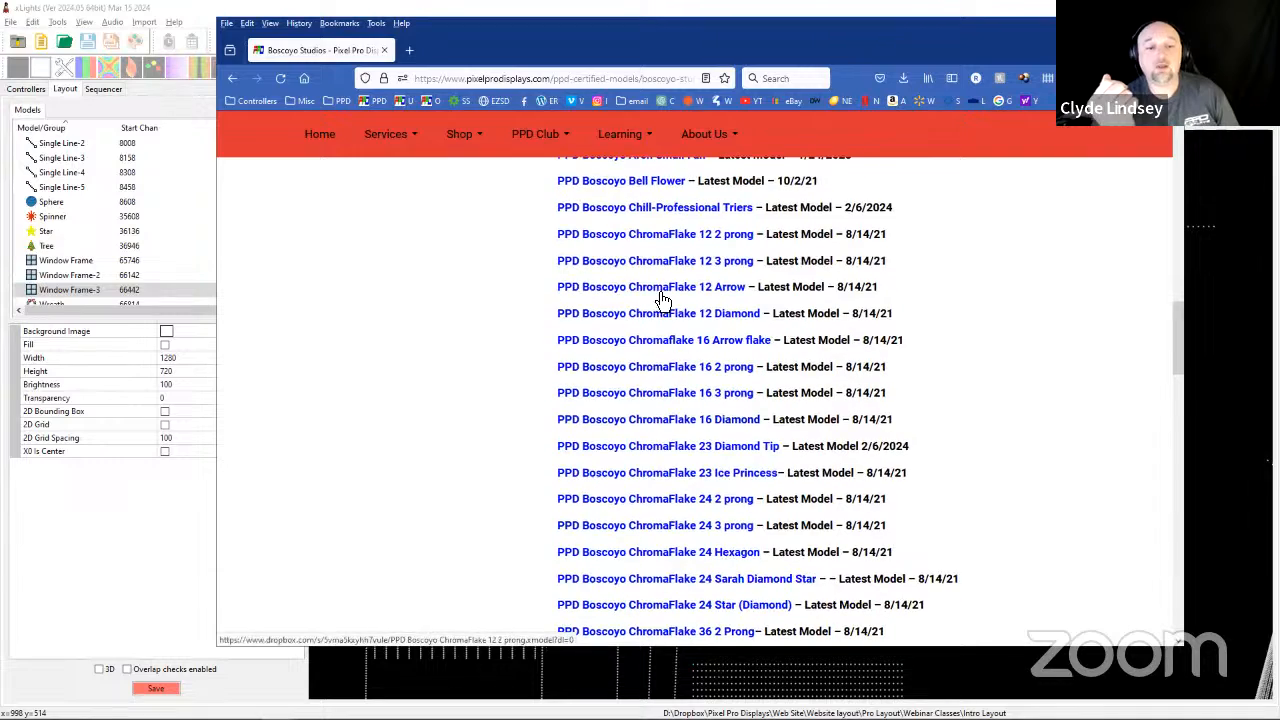
{"action": "scroll", "coordinate": [670, 490], "scroll_direction": "down", "scroll_amount": 2}
{"action": "scroll", "coordinate": [670, 490], "scroll_direction": "down", "scroll_amount": 10}
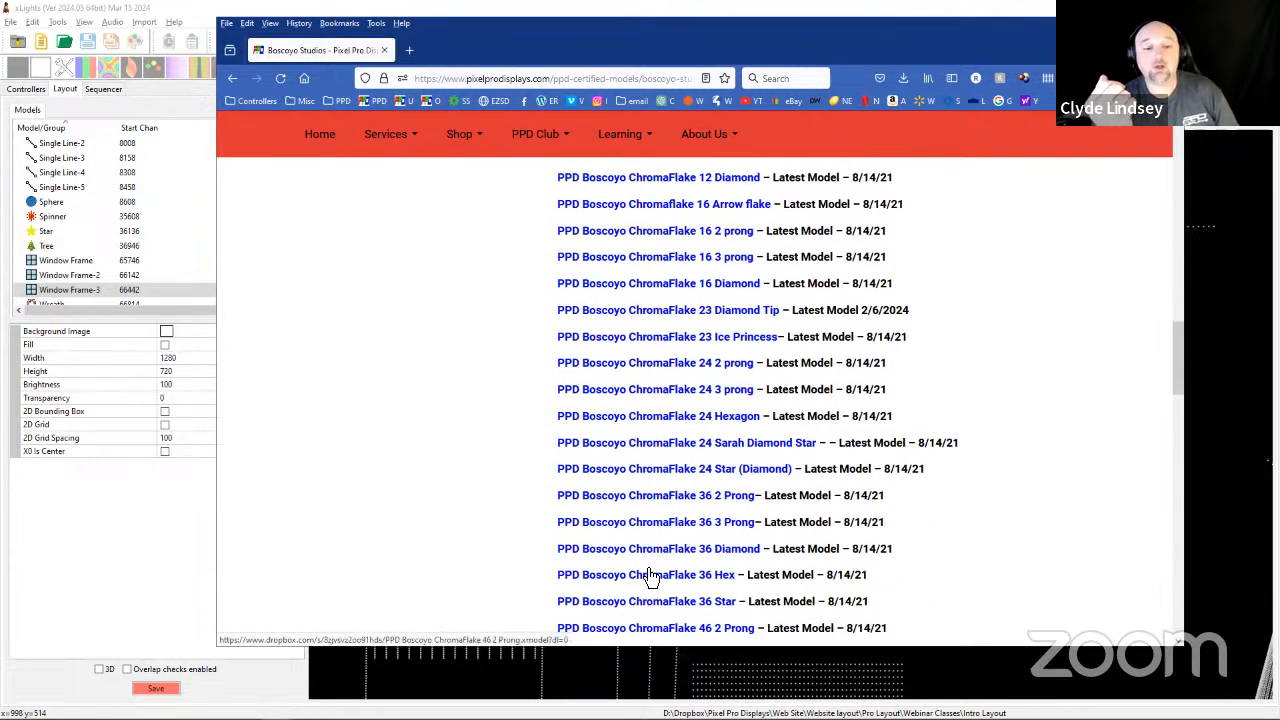
{"action": "scroll", "coordinate": [644, 470], "scroll_direction": "down", "scroll_amount": 3}
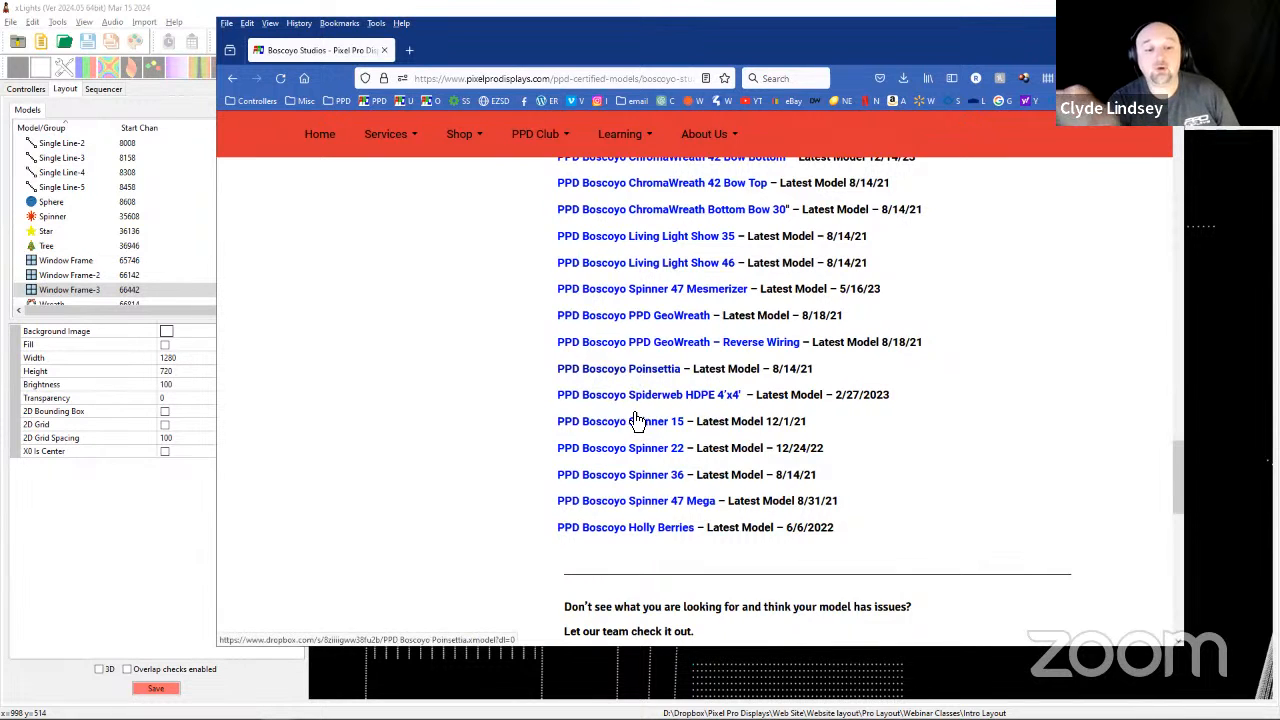
{"action": "left_click", "coordinate": [646, 540]}
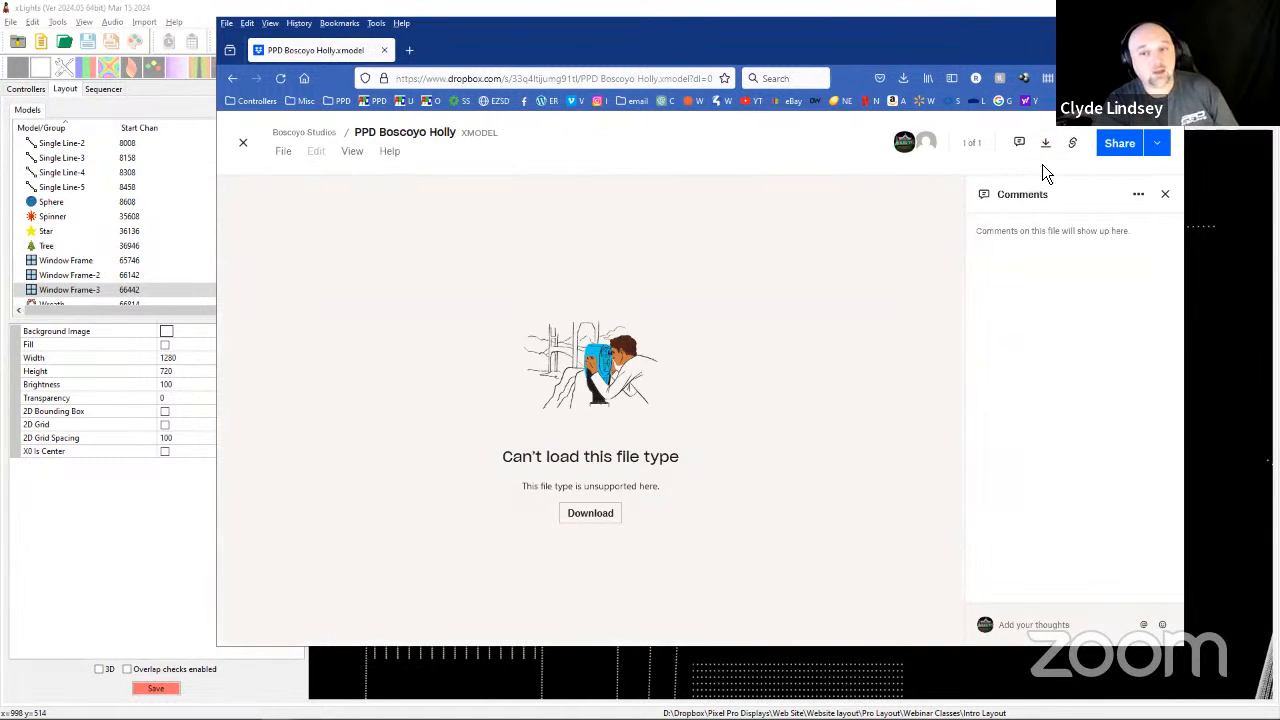
{"action": "left_click", "coordinate": [1048, 160]}
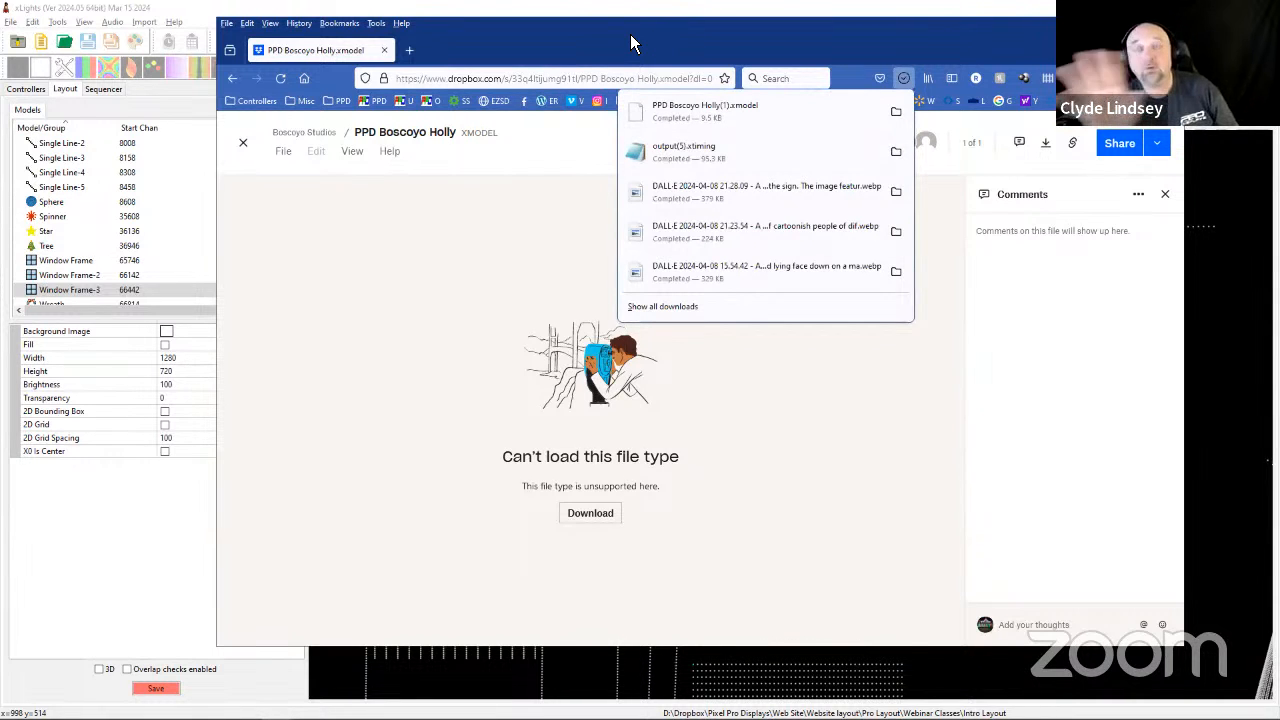
Switch back to xLights and bring the house models into view in the layout.
{"action": "key", "text": "alt+Tab"}
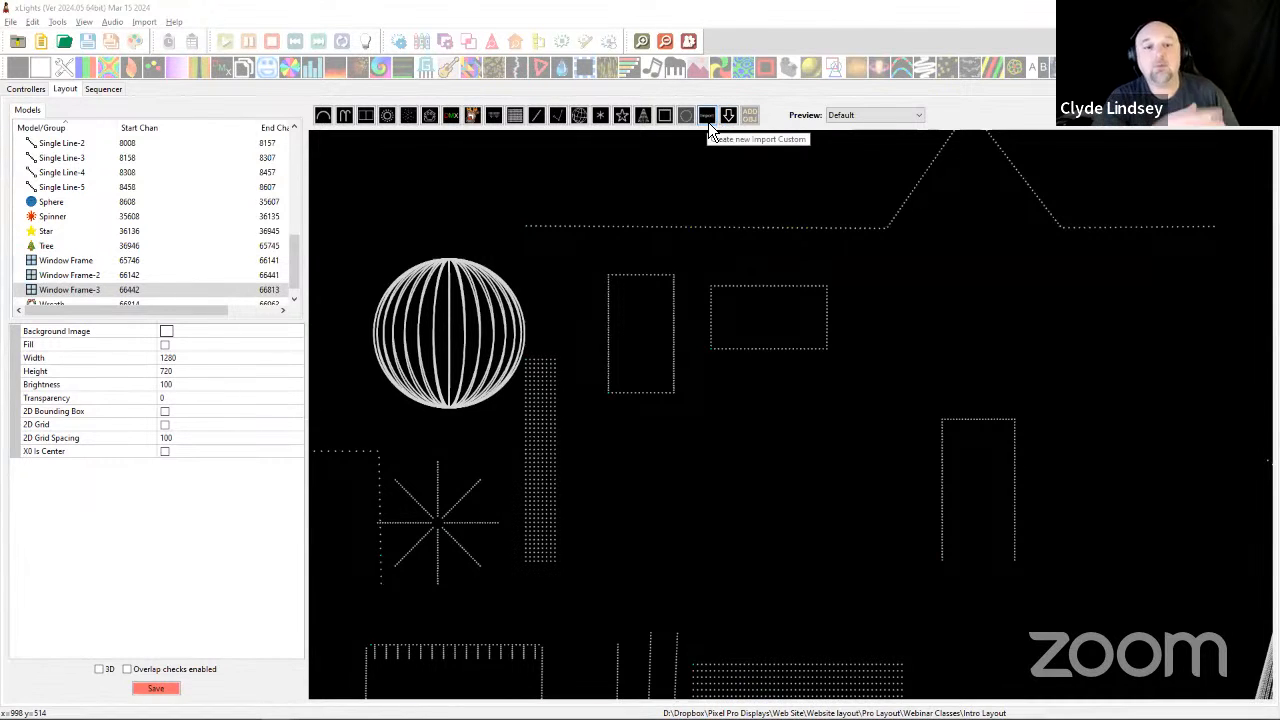
{"action": "scroll", "coordinate": [728, 346], "scroll_direction": "down", "scroll_amount": 2}
{"action": "left_click_drag", "start_coordinate": [738, 520], "coordinate": [763, 697]}
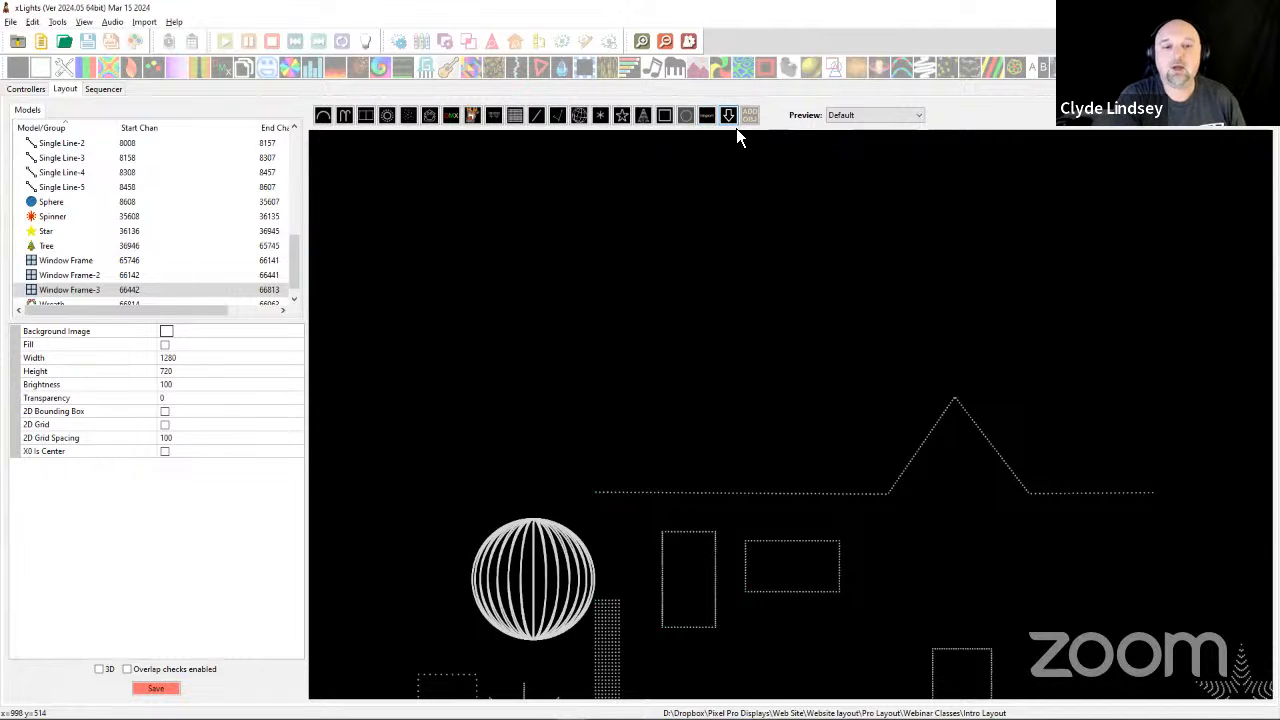
{"action": "left_click_drag", "start_coordinate": [666, 614], "coordinate": [678, 314]}
{"action": "left_click", "coordinate": [658, 446]}
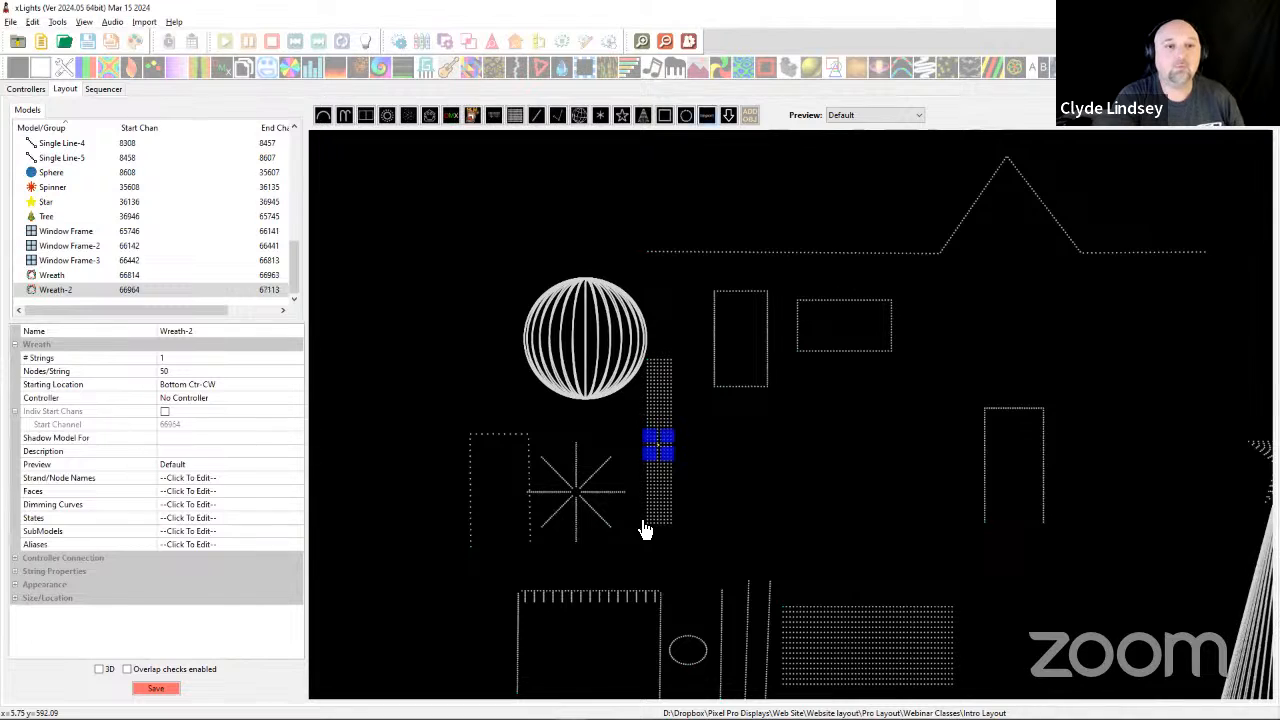
{"action": "left_click_drag", "start_coordinate": [662, 462], "coordinate": [884, 528]}
{"action": "key", "text": "Delete"}
{"action": "left_click", "coordinate": [676, 386]}
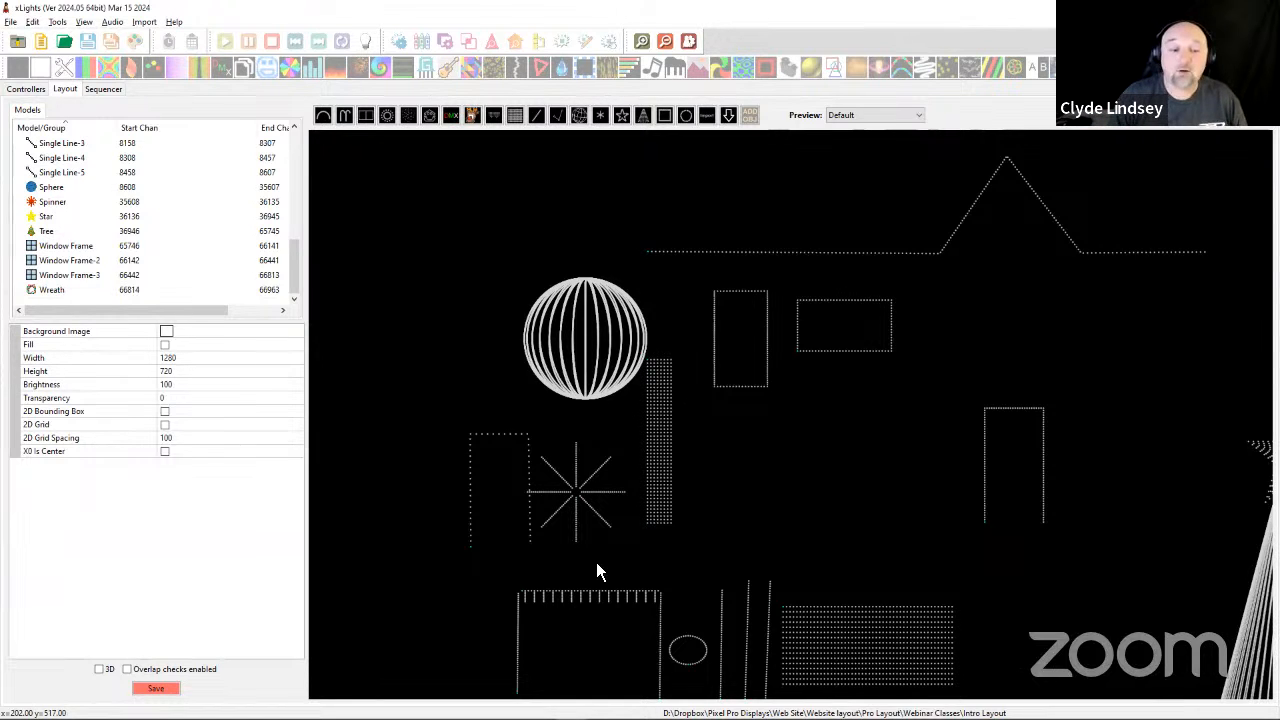
Delete the door-shaped poly line beside the eight-armed spinner.
{"action": "left_click", "coordinate": [475, 490]}
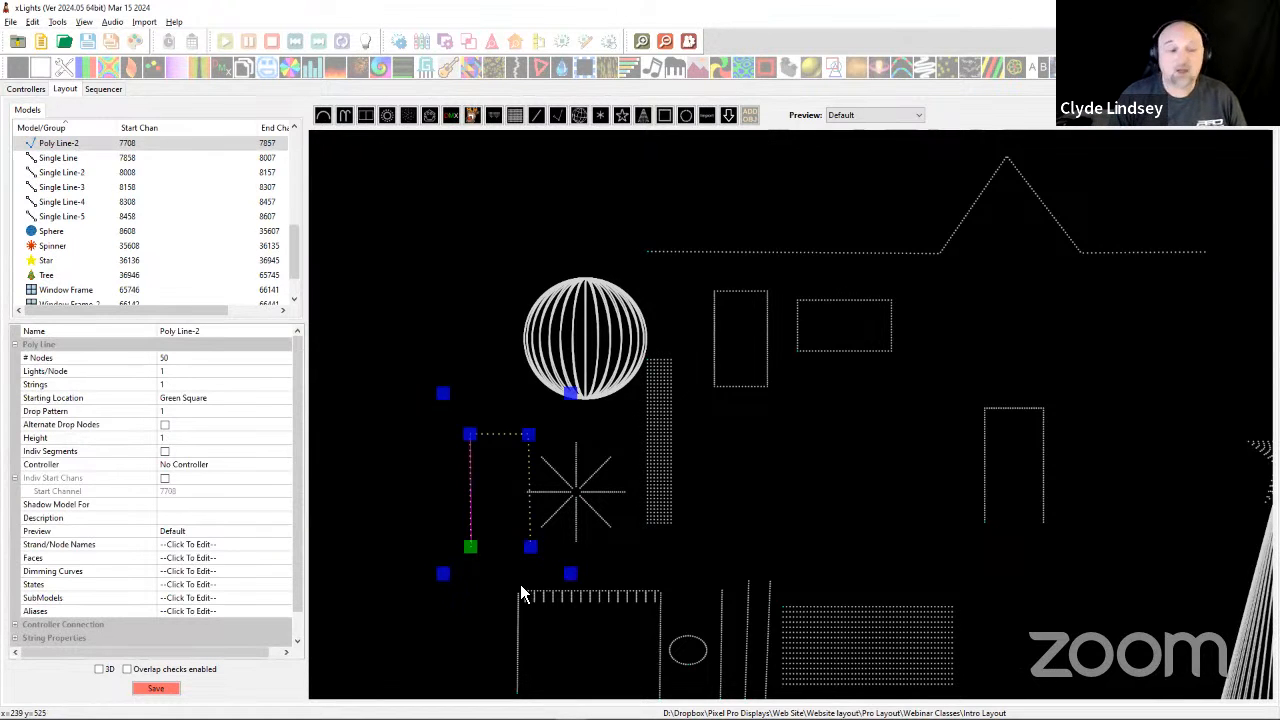
{"action": "key", "text": "Delete"}
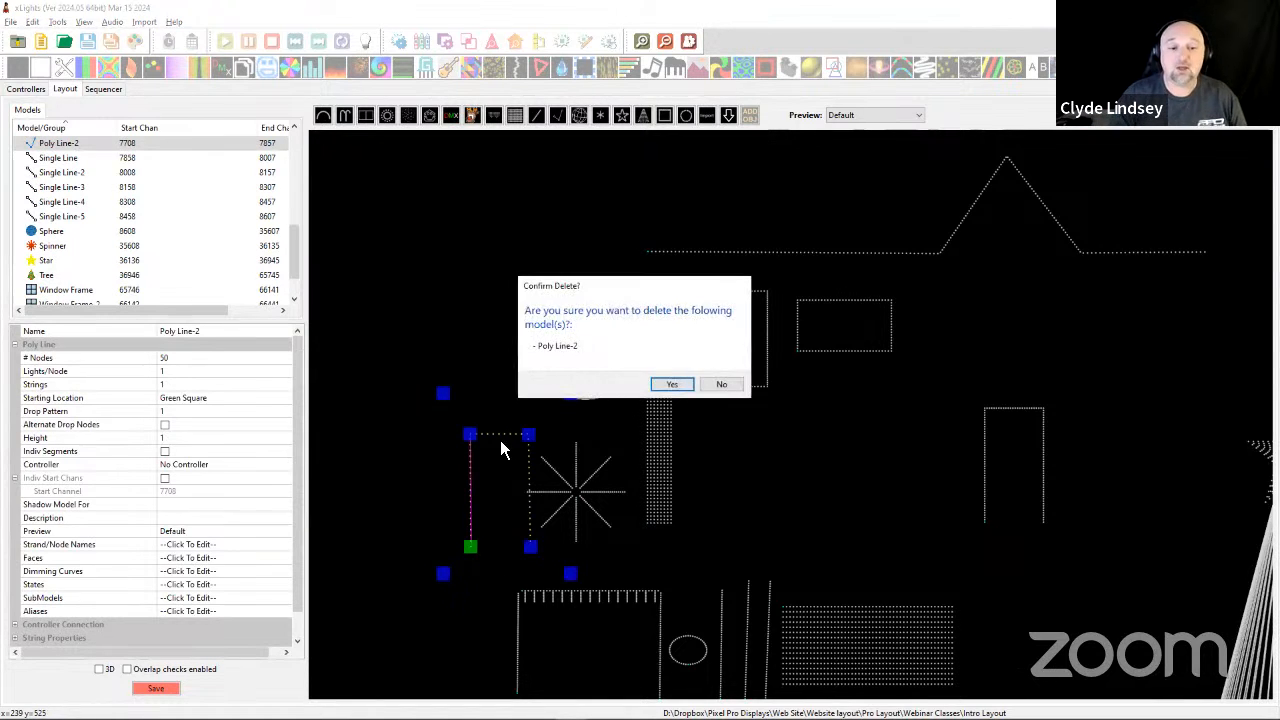
{"action": "left_click", "coordinate": [670, 384]}
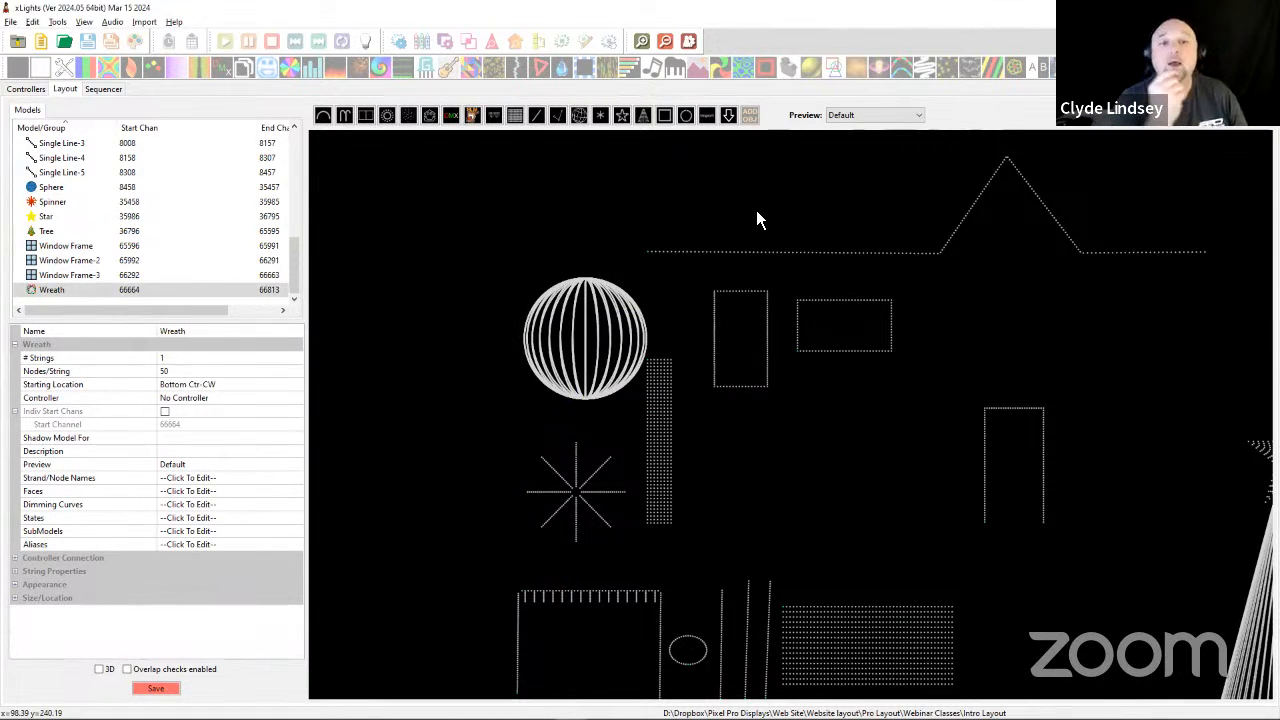
Import PPD Boscoyo Holly(1).xmodel from Downloads into the empty area above the sphere.
{"action": "left_click_drag", "start_coordinate": [756, 210], "coordinate": [678, 274]}
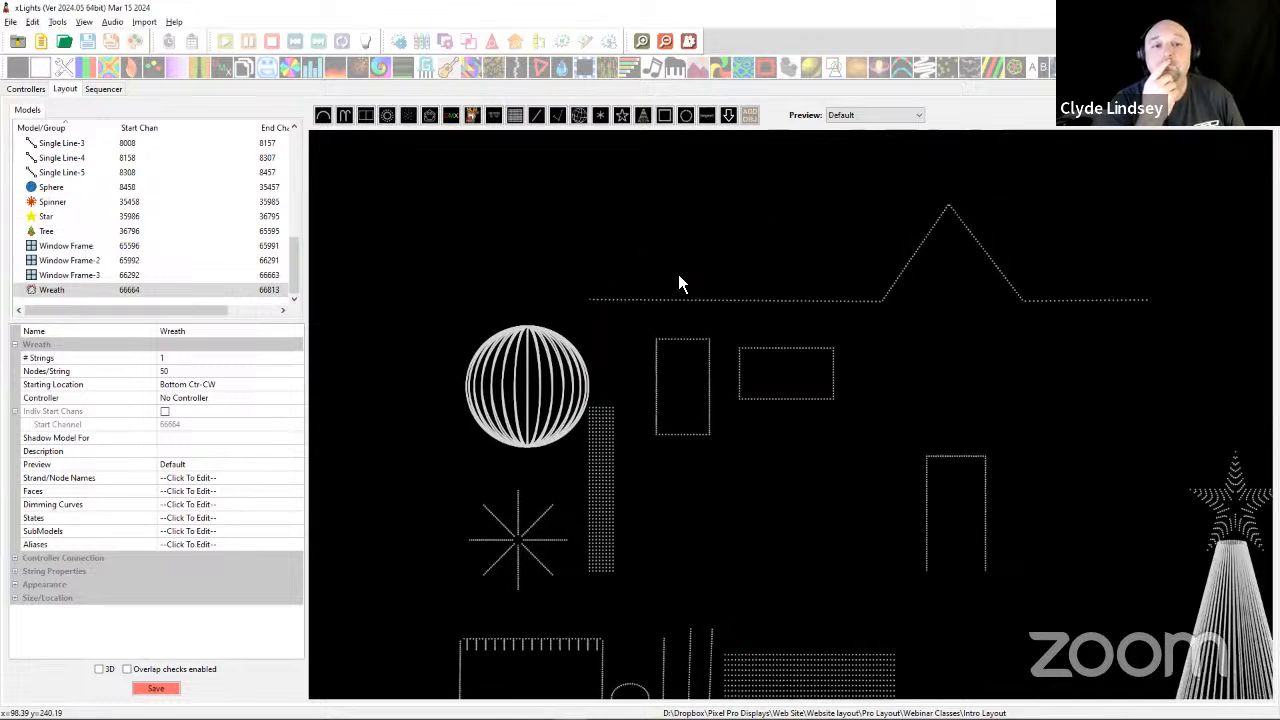
{"action": "left_click", "coordinate": [710, 118]}
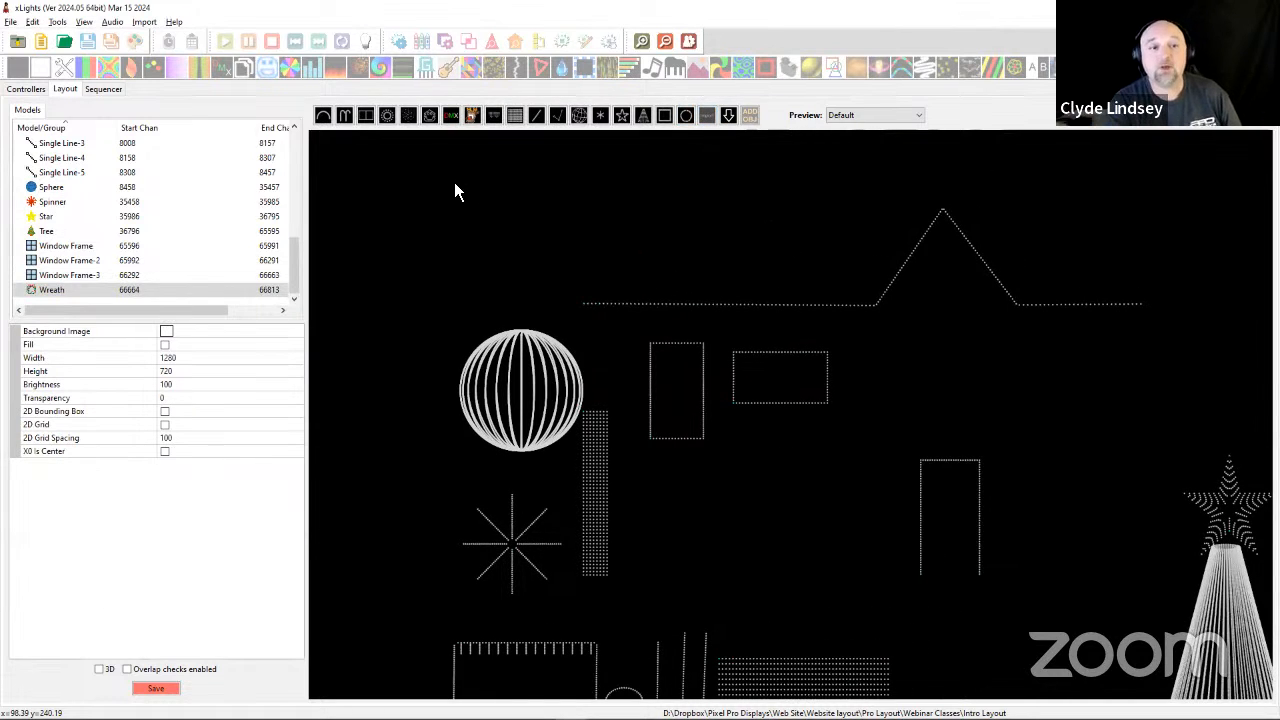
{"action": "mouse_move", "coordinate": [384, 147]}
{"action": "left_mouse_down"}
{"action": "mouse_move", "coordinate": [443, 206]}
{"action": "mouse_move", "coordinate": [540, 266]}
{"action": "left_mouse_up"}
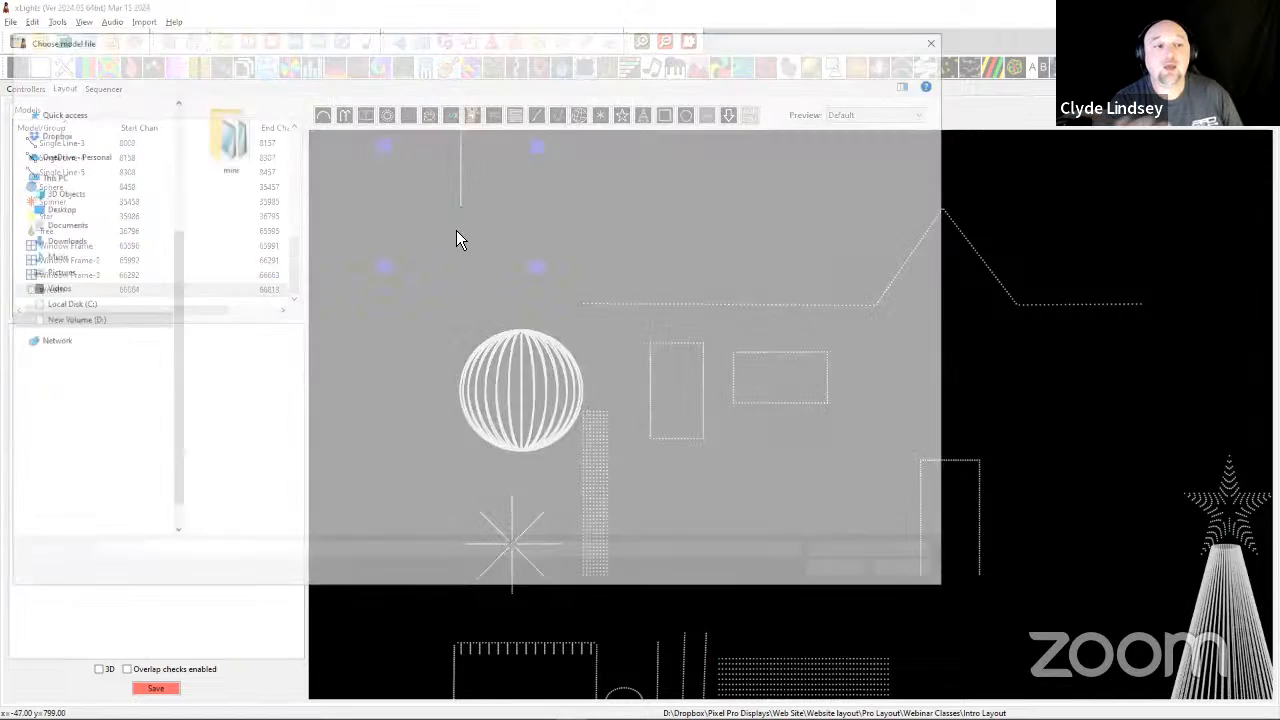
{"action": "scroll", "coordinate": [142, 208], "scroll_direction": "up", "scroll_amount": 4}
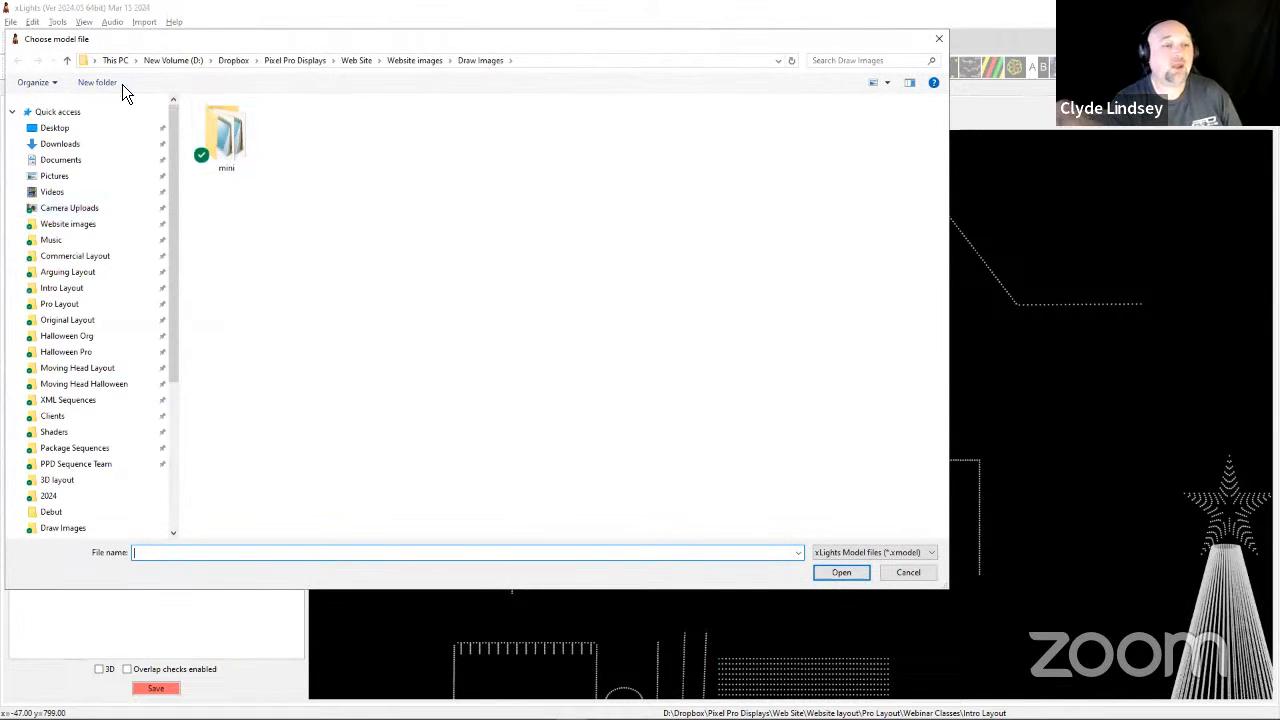
{"action": "left_click", "coordinate": [74, 146]}
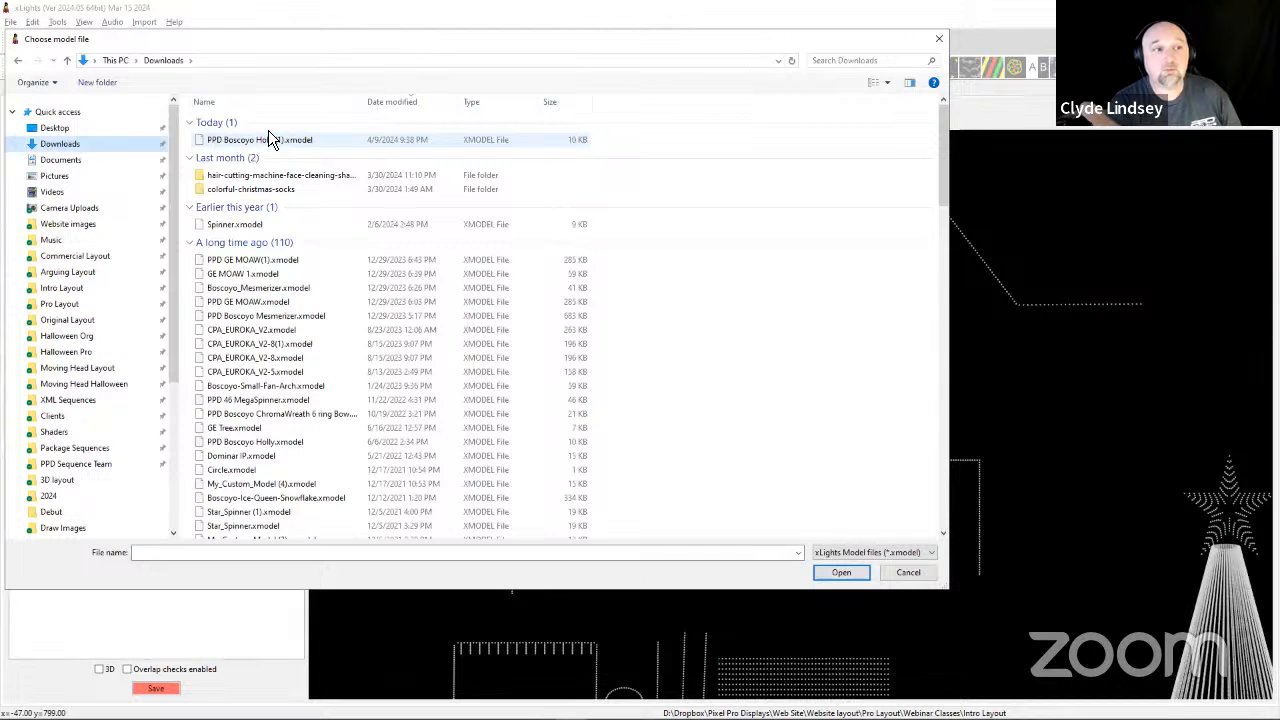
{"action": "left_click", "coordinate": [268, 142]}
{"action": "left_click", "coordinate": [845, 572]}
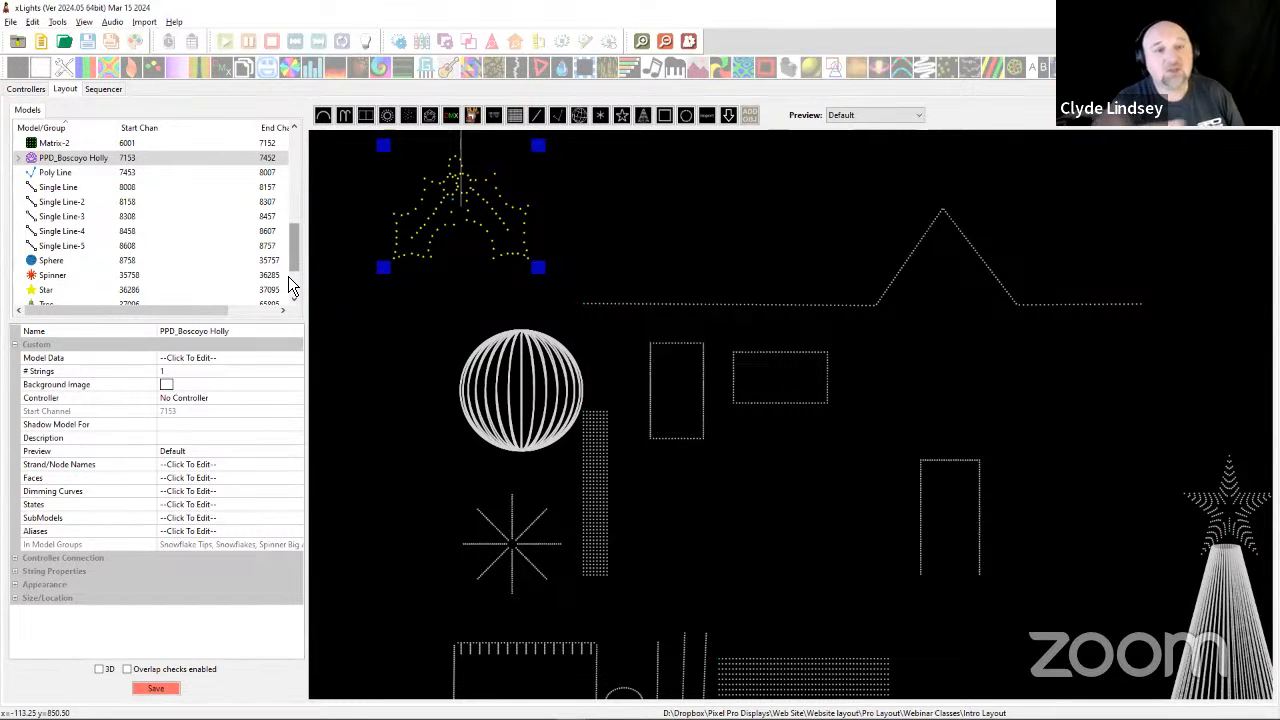
Reduce the height of the imported holly model and look over its imported groups, starting with Snowflake Tips.
{"action": "left_click_drag", "start_coordinate": [294, 234], "coordinate": [314, 138]}
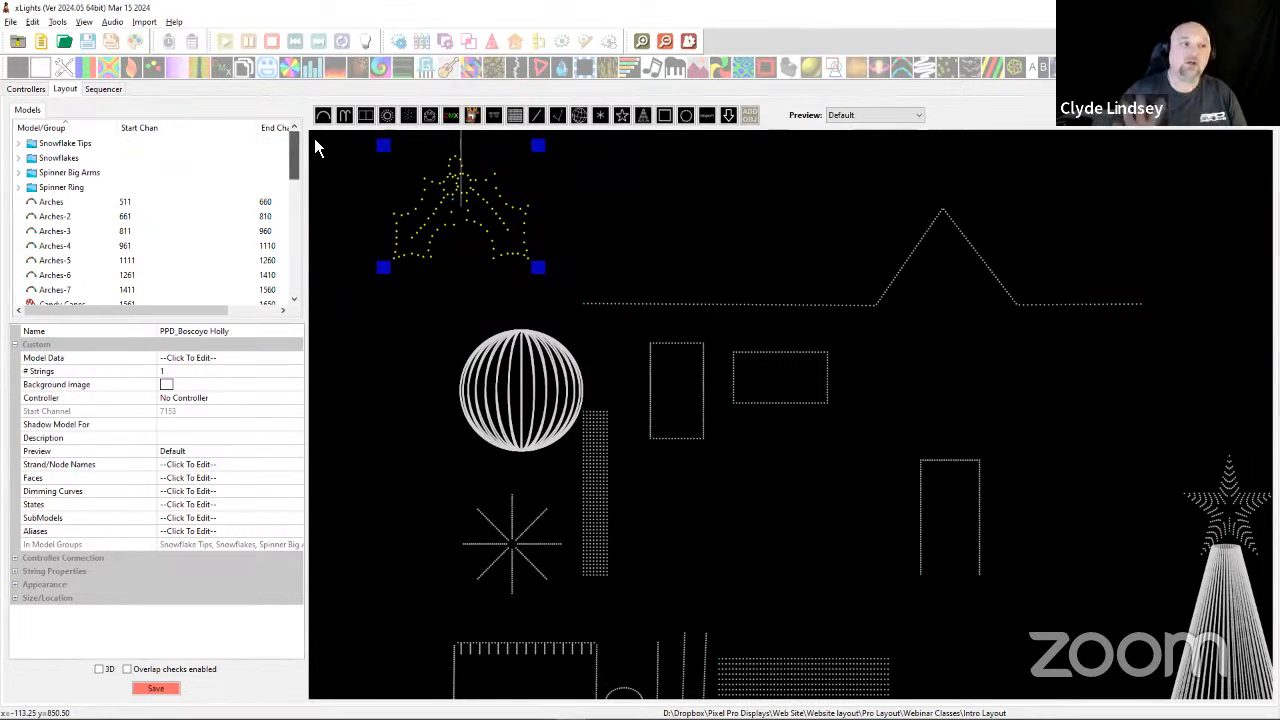
{"action": "left_click_drag", "start_coordinate": [538, 267], "coordinate": [548, 230]}
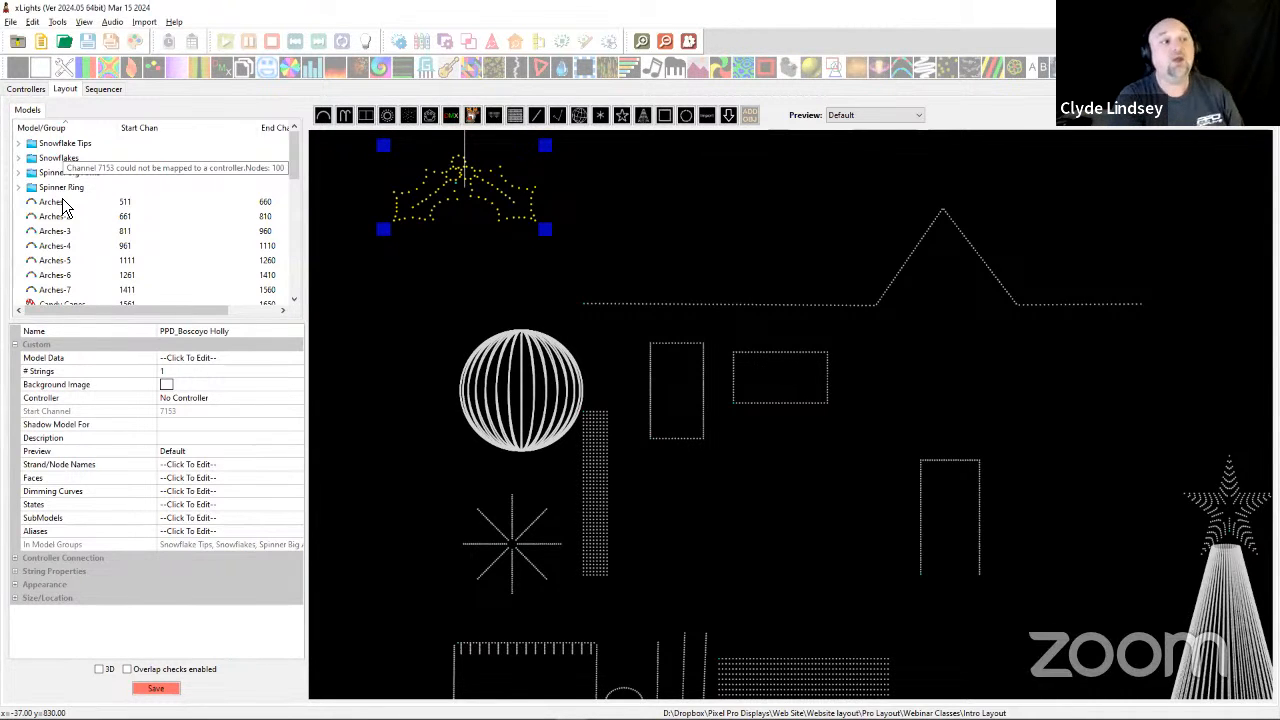
{"action": "left_click", "coordinate": [62, 145]}
{"action": "left_click", "coordinate": [402, 206]}
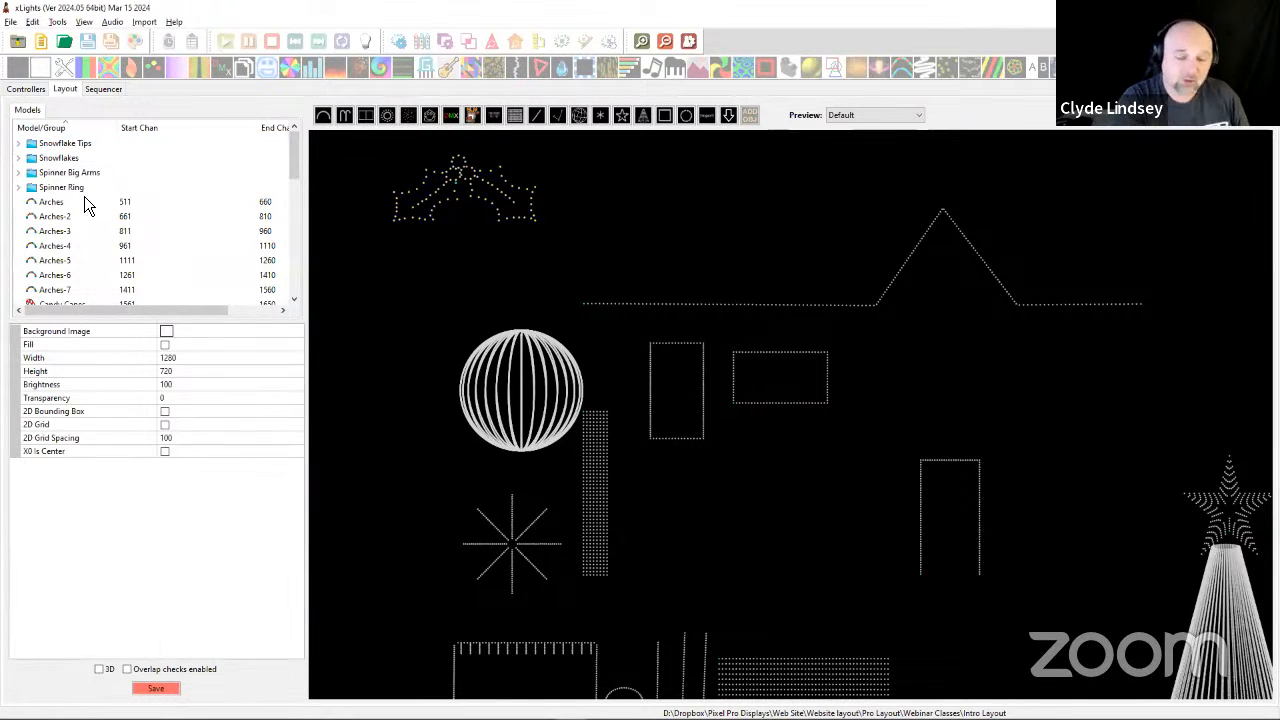
{"action": "left_click", "coordinate": [457, 190]}
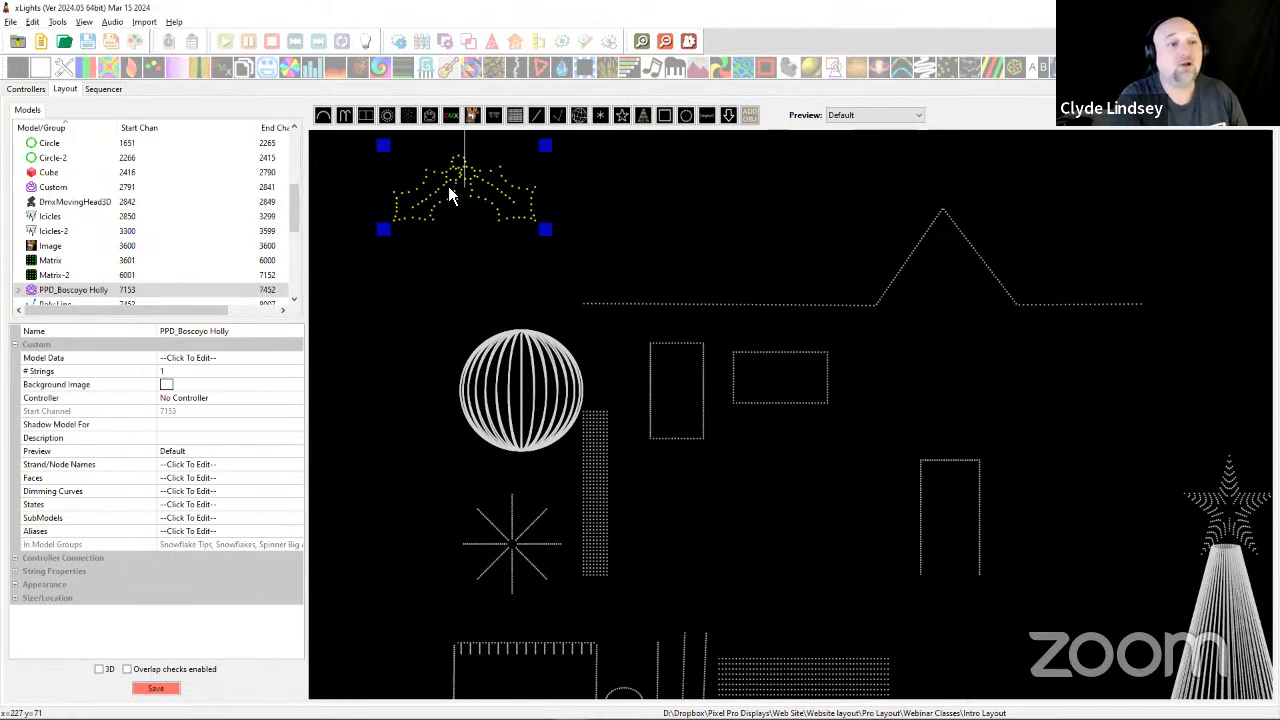
{"action": "left_click", "coordinate": [454, 208]}
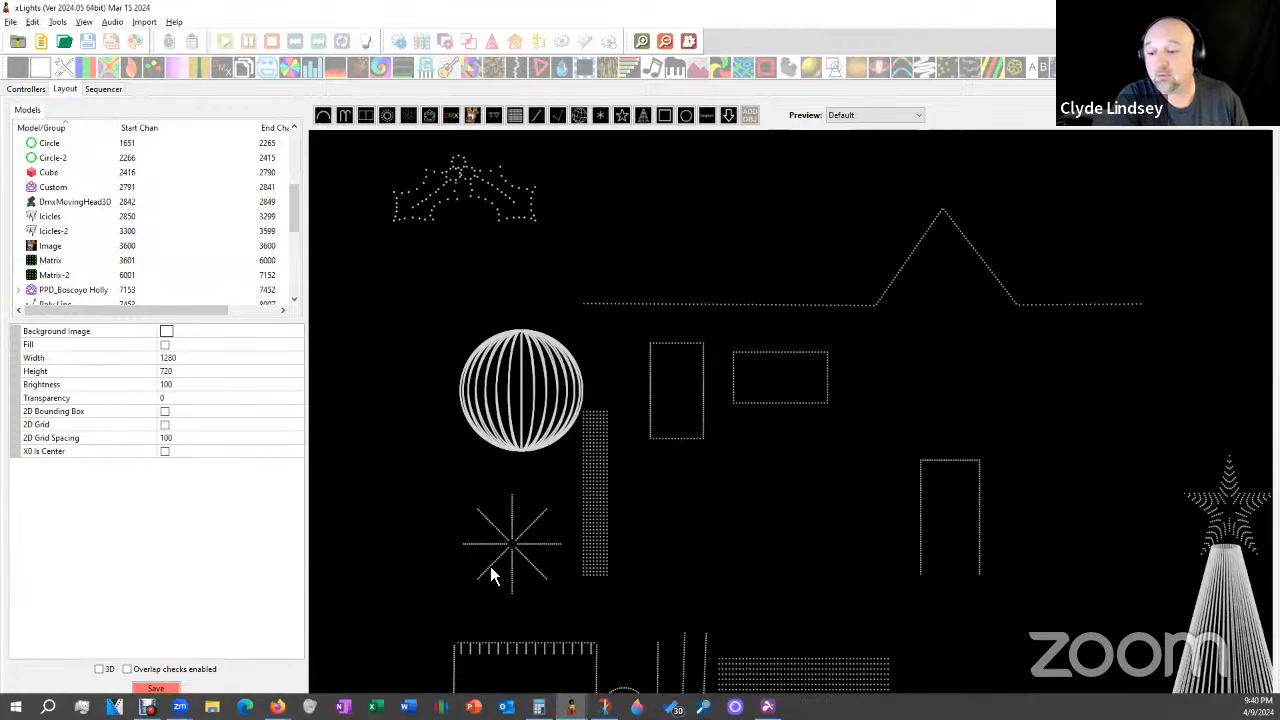
{"action": "left_click", "coordinate": [462, 182]}
{"action": "left_click", "coordinate": [462, 182]}
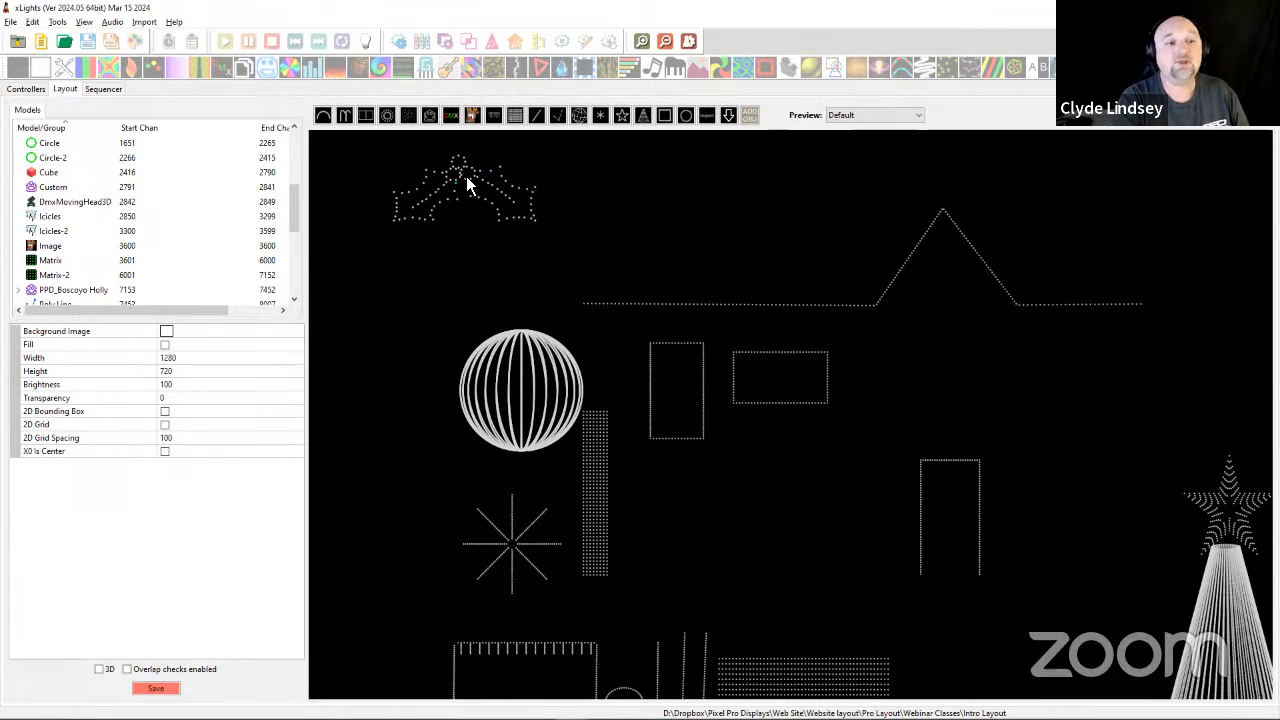
{"action": "left_click", "coordinate": [472, 182]}
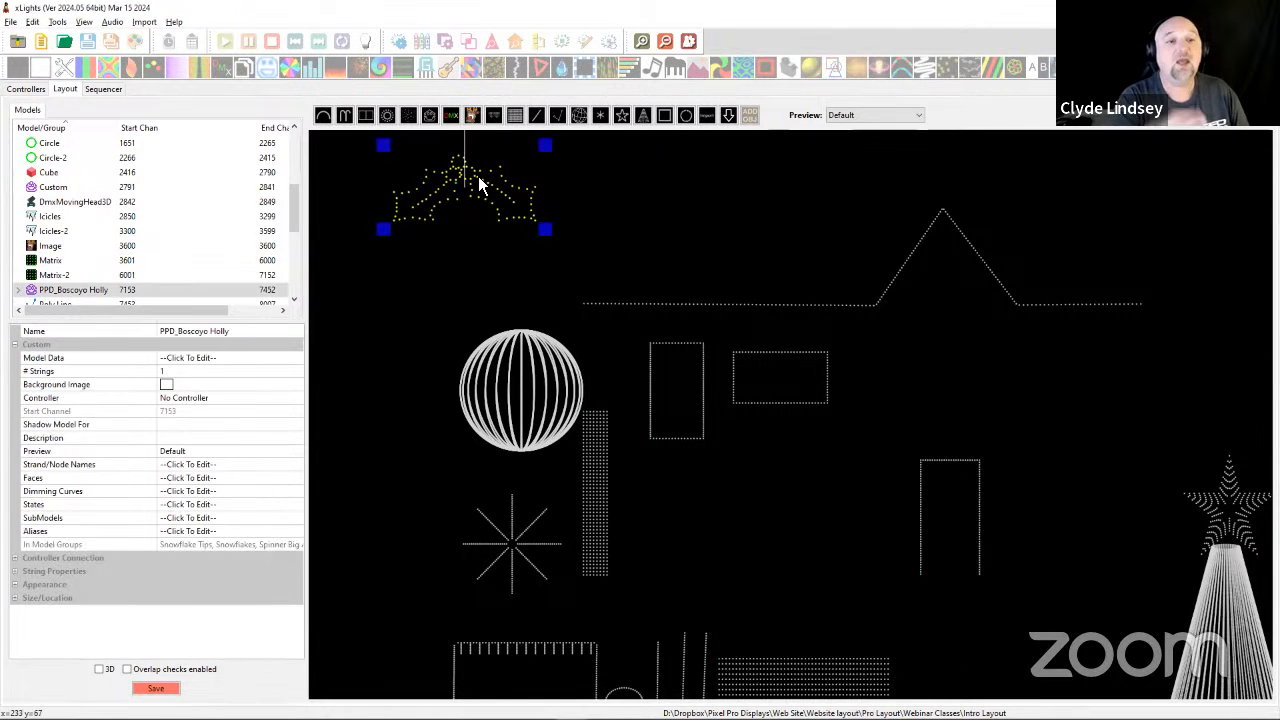
Import PPD Boscoyo Holly(1).xmodel again beside the first holly, add it to the existing groups and inspect the Snowflakes group.
{"action": "left_click", "coordinate": [706, 117]}
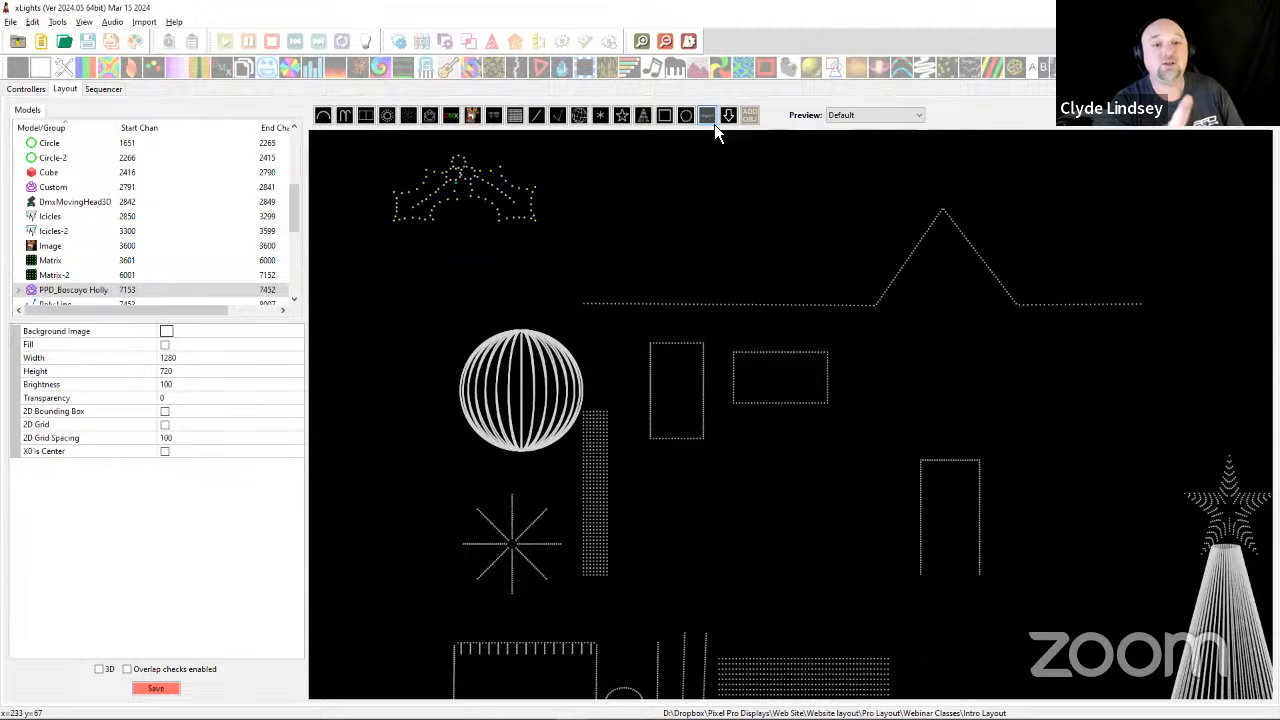
{"action": "left_click", "coordinate": [572, 176]}
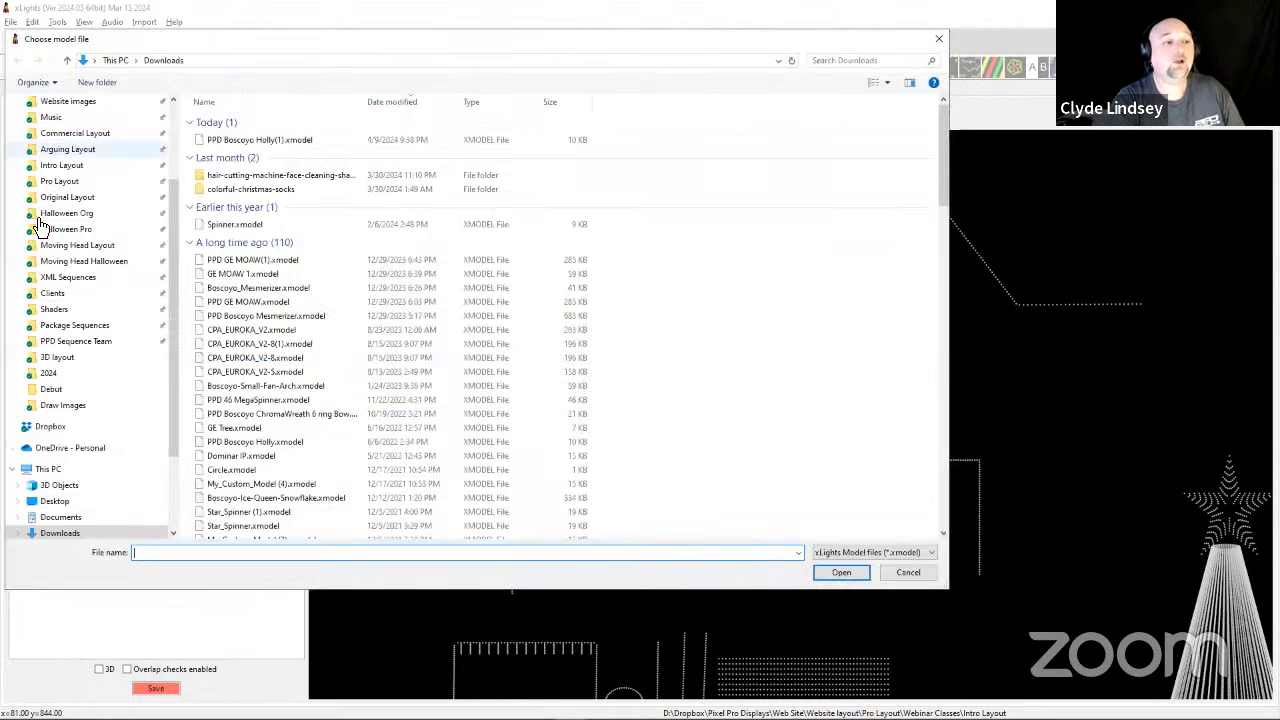
{"action": "left_click", "coordinate": [276, 141]}
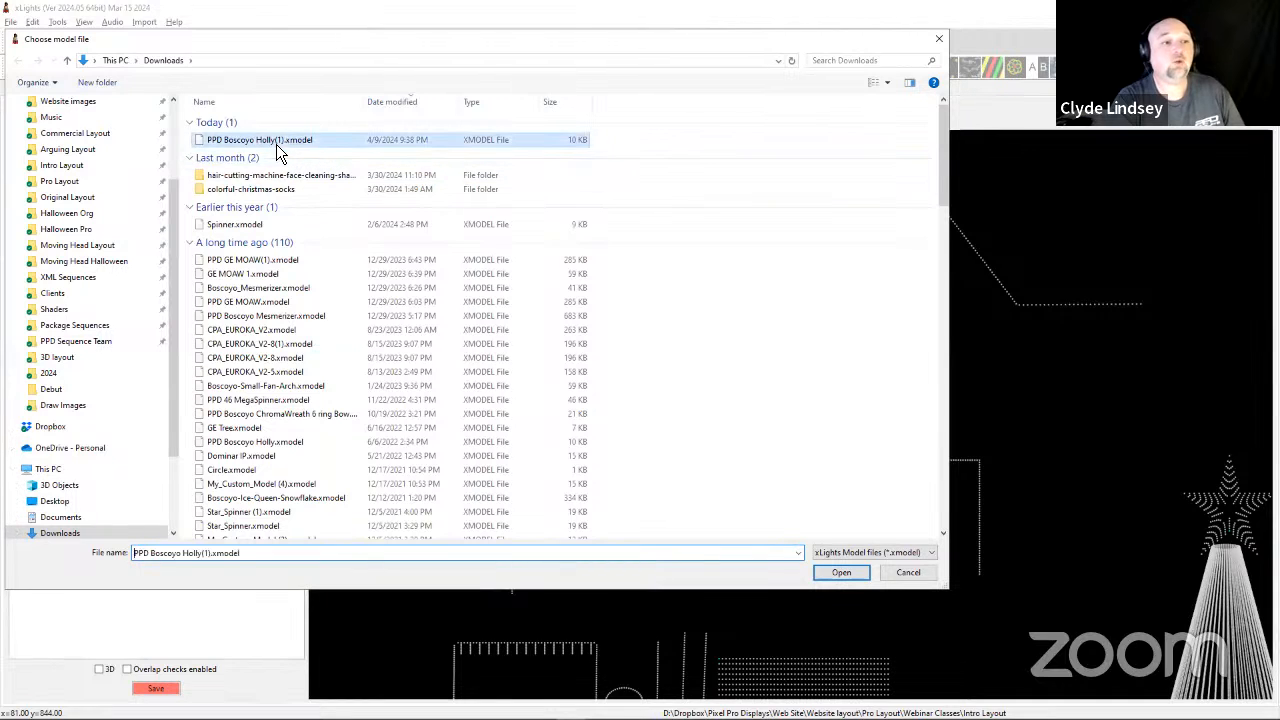
{"action": "left_click", "coordinate": [834, 576]}
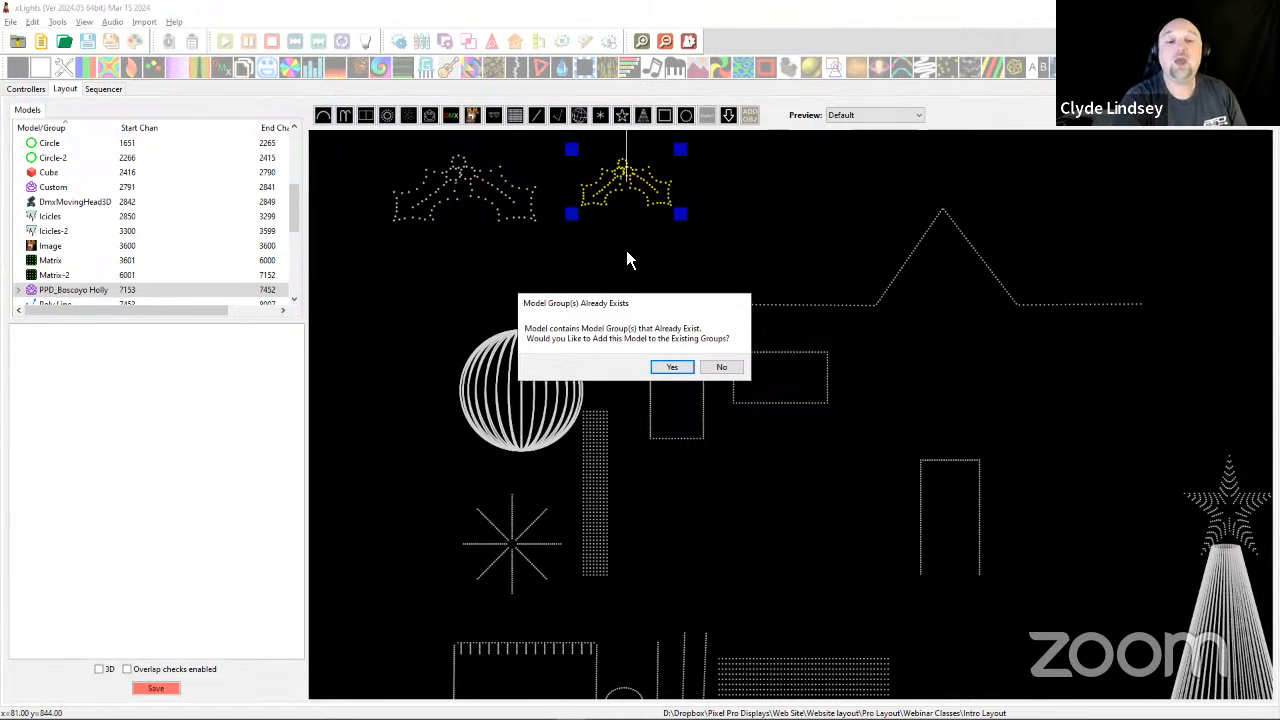
{"action": "left_click", "coordinate": [666, 366]}
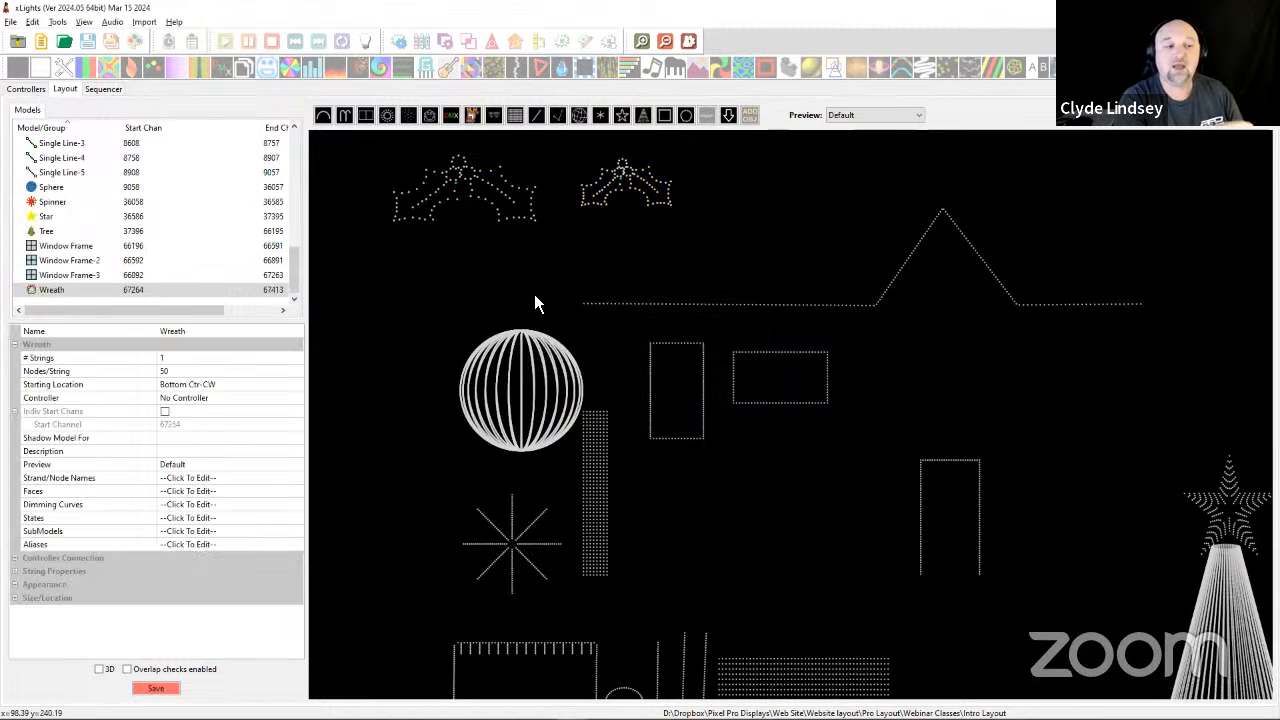
{"action": "scroll", "coordinate": [70, 177], "scroll_direction": "up", "scroll_amount": 10}
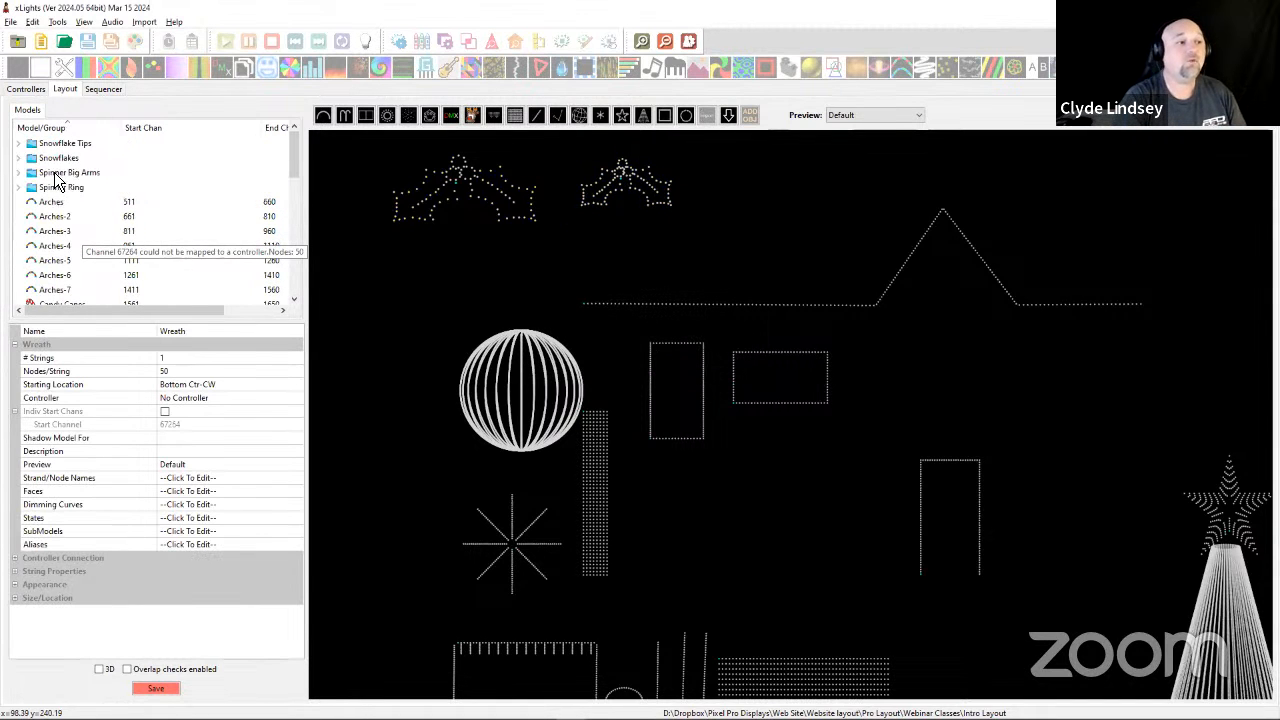
{"action": "left_click", "coordinate": [58, 158]}
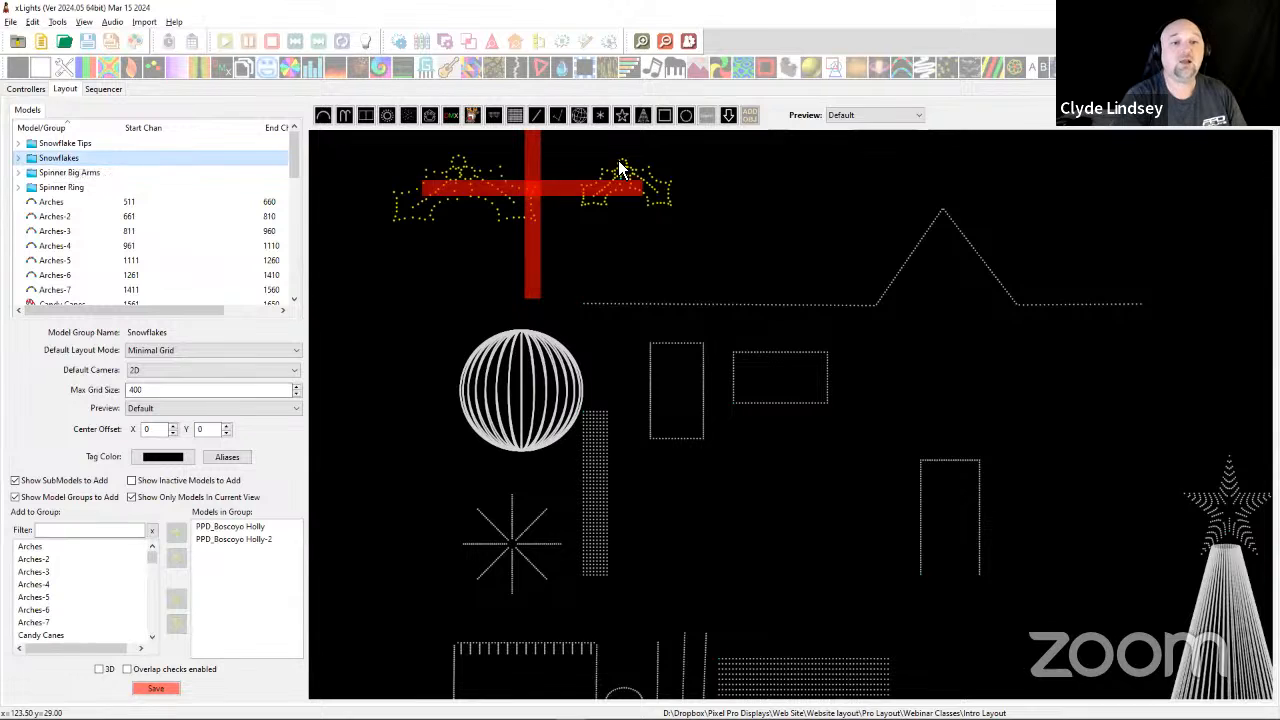
Place three more copies of the holly model near the roof peak, adding each one to the existing groups.
{"action": "left_click", "coordinate": [790, 196]}
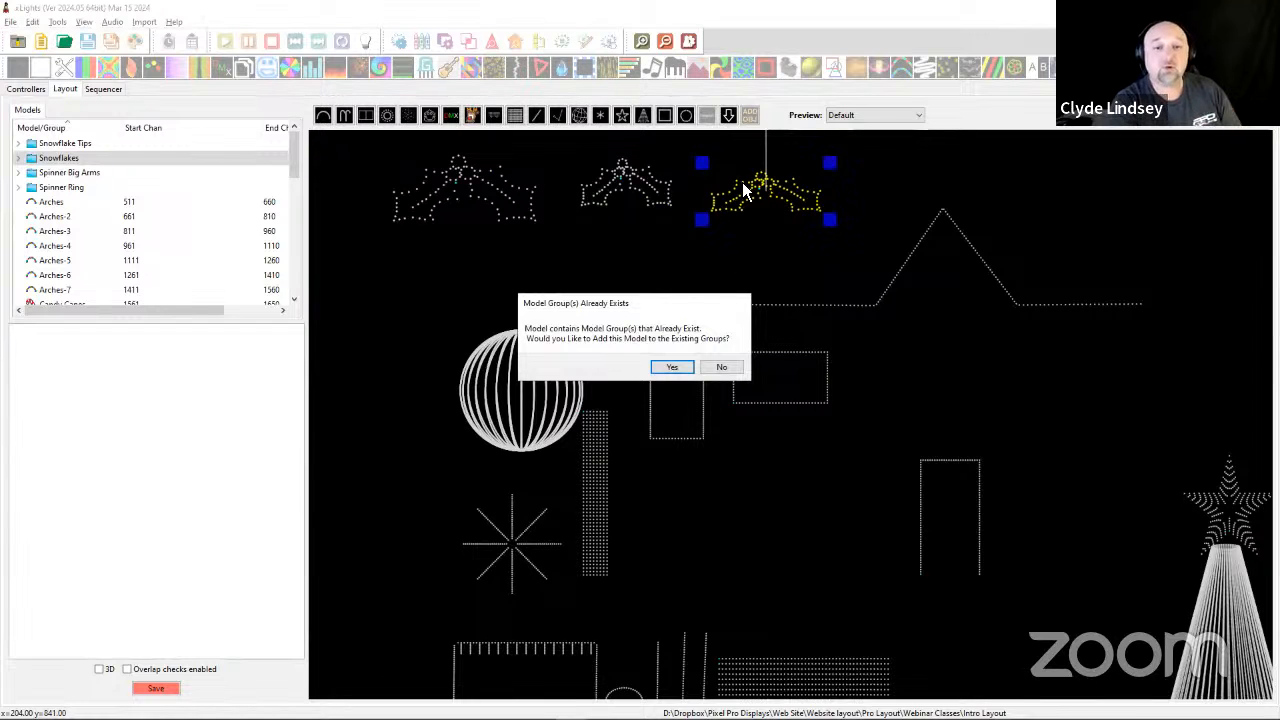
{"action": "left_click", "coordinate": [672, 367]}
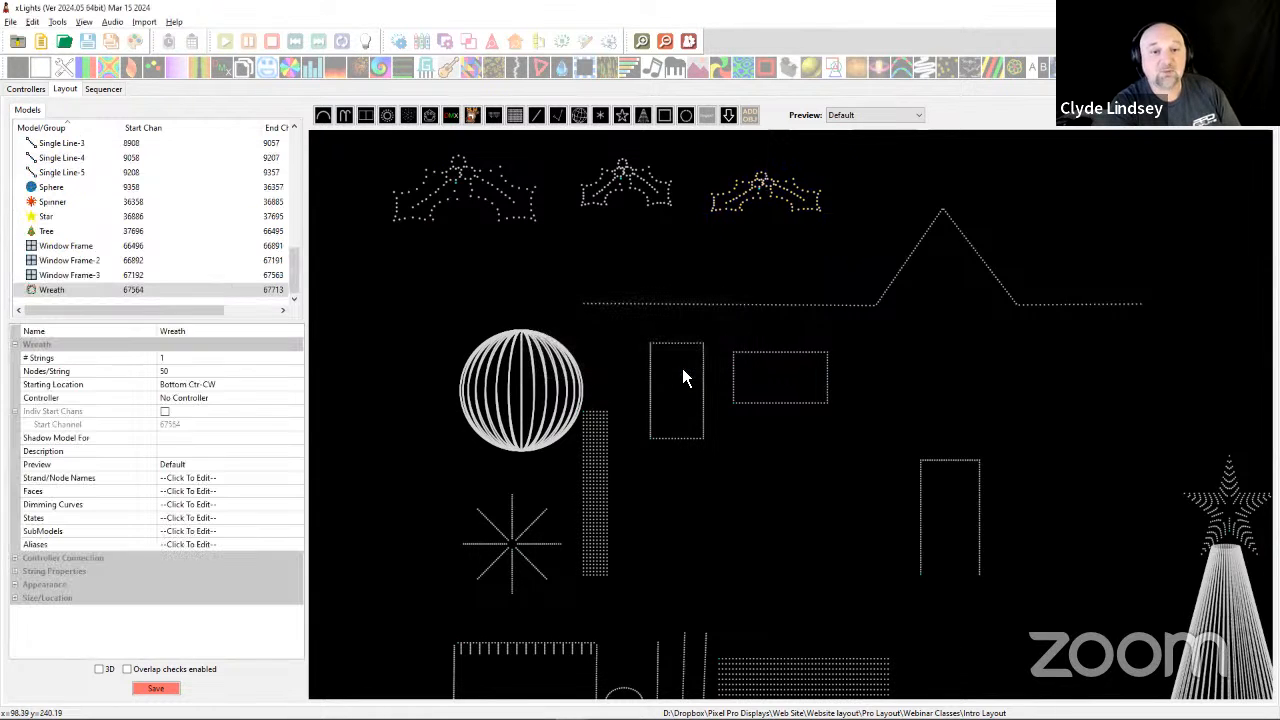
{"action": "key", "text": "ctrl+v"}
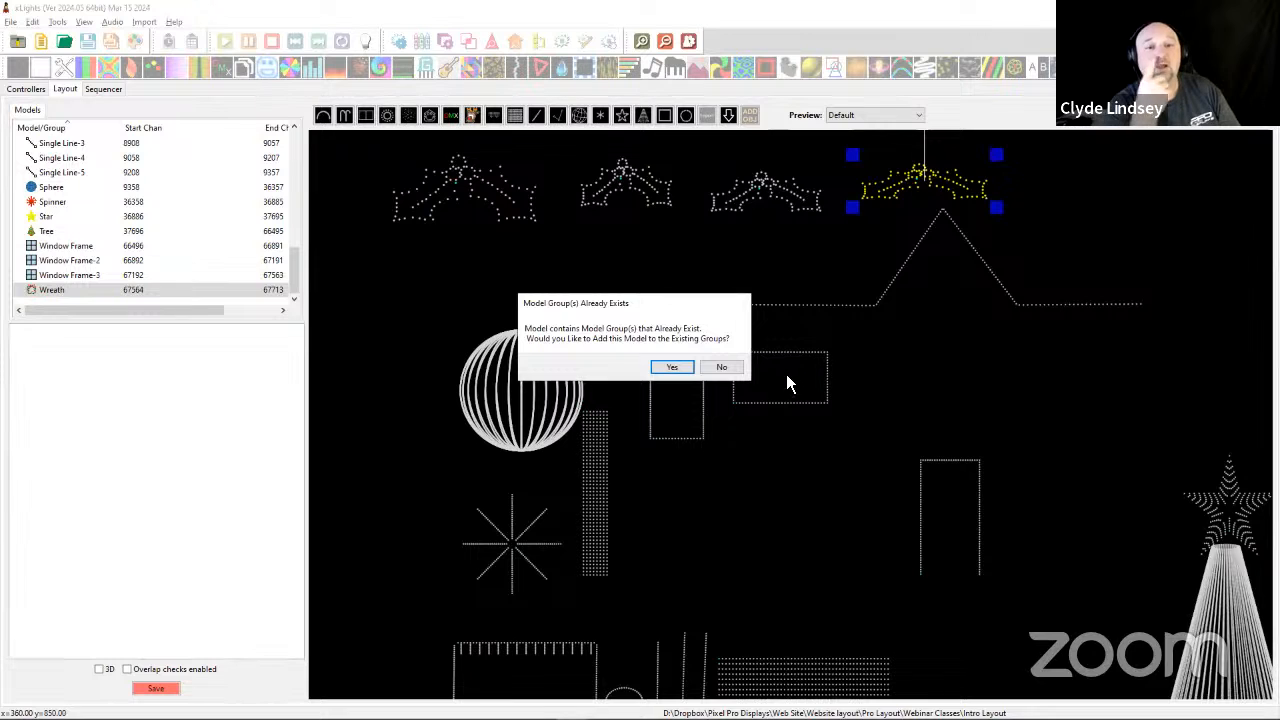
{"action": "left_click", "coordinate": [666, 370]}
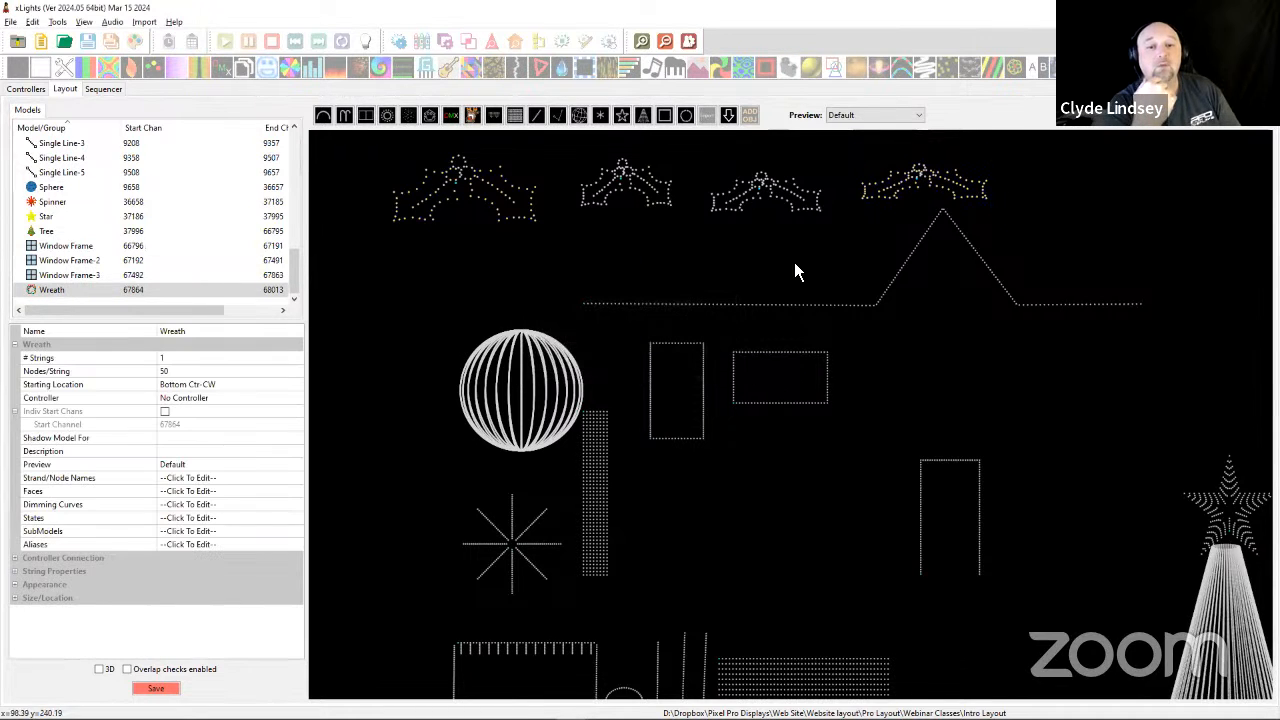
{"action": "key", "text": "ctrl+v"}
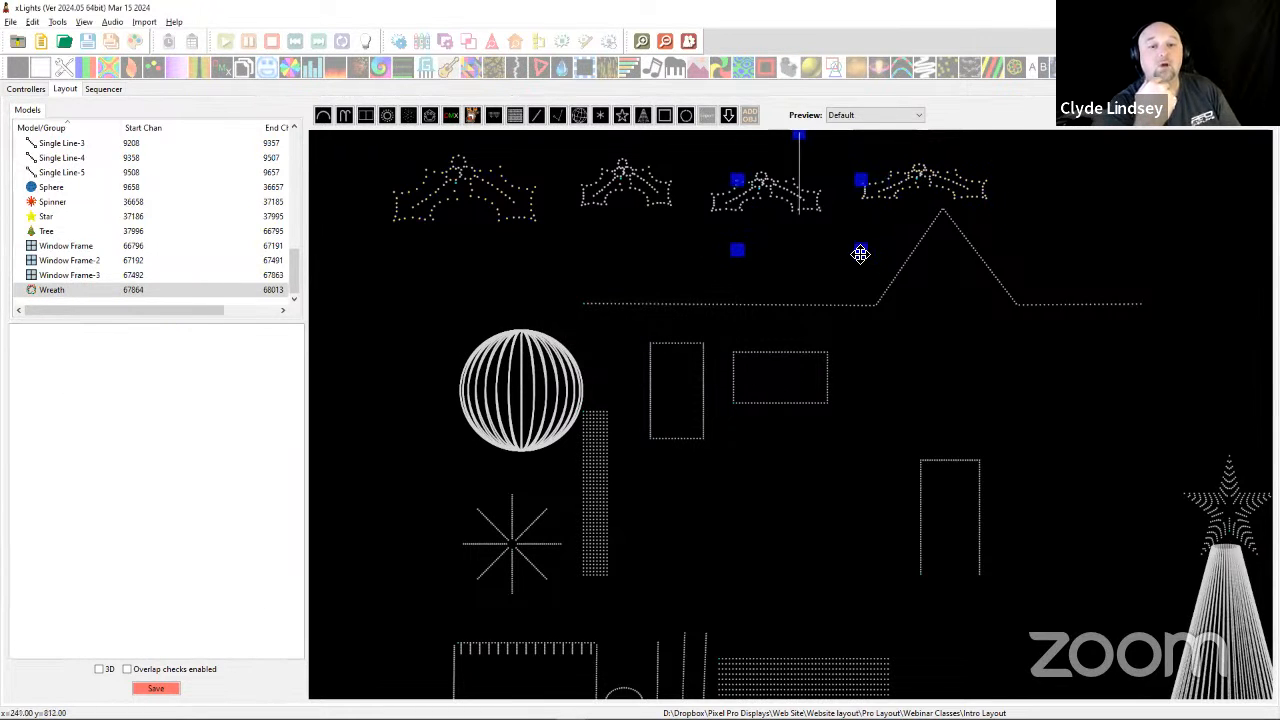
{"action": "left_click", "coordinate": [685, 365]}
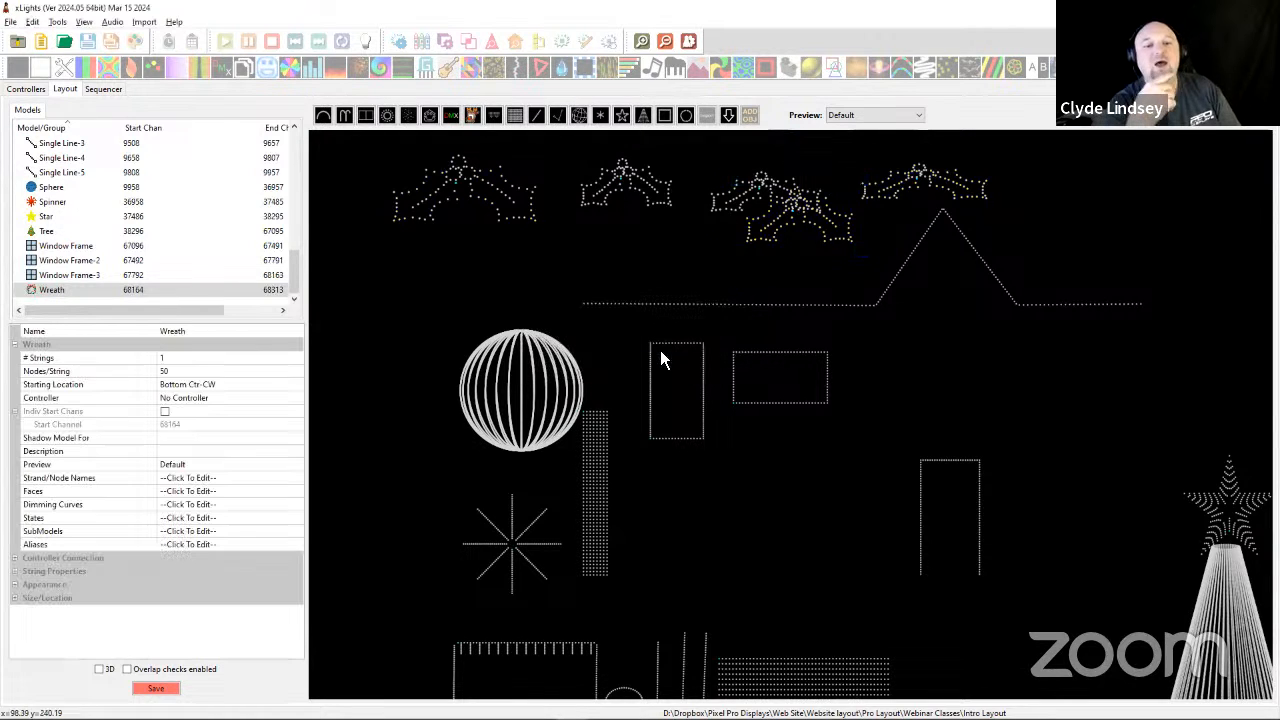
{"action": "left_click", "coordinate": [707, 116]}
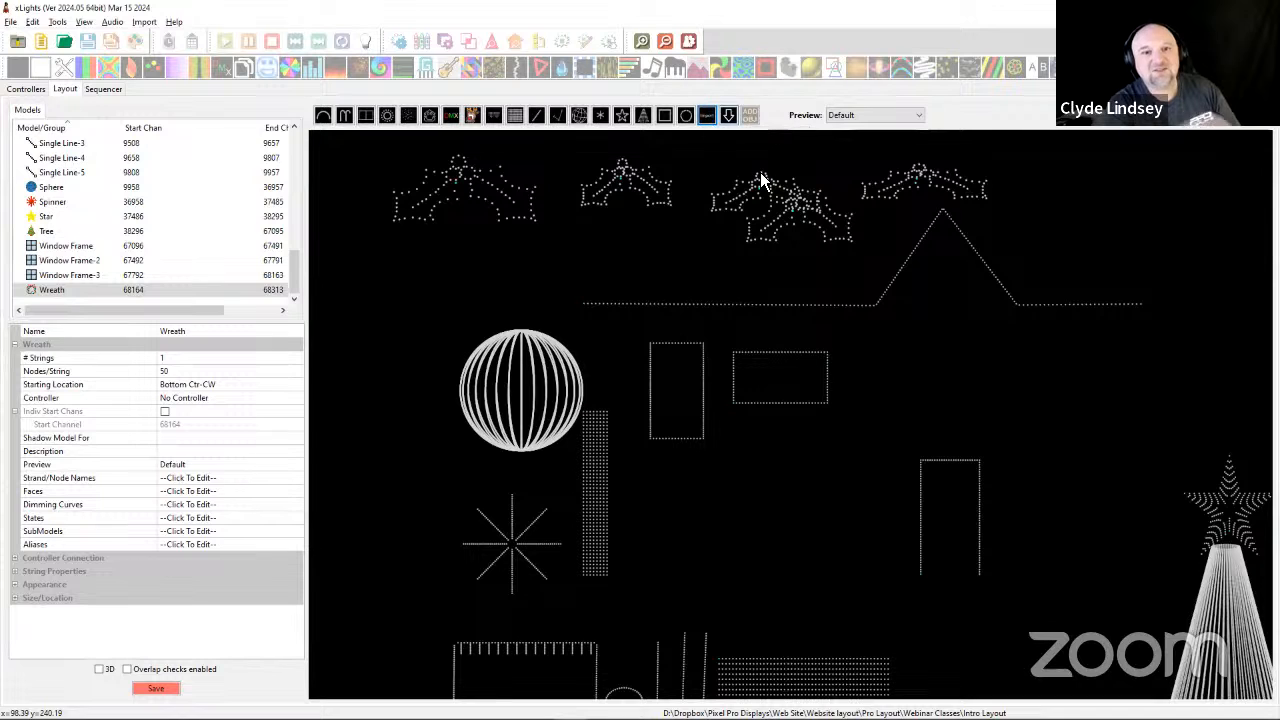
Move holly copies 5, 4 and 3 into a row under the roofline beside the wide window, resizing copy 3 to match.
{"action": "left_click", "coordinate": [781, 234]}
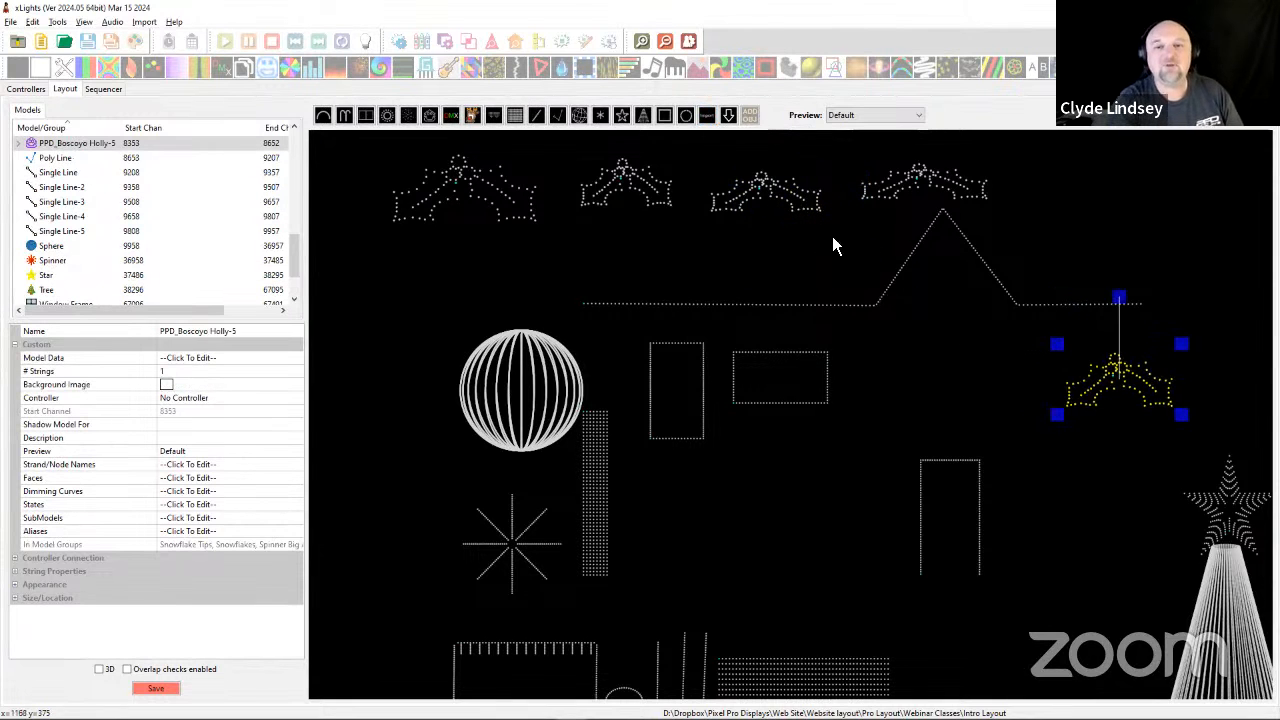
{"action": "left_click_drag", "start_coordinate": [888, 193], "coordinate": [954, 344]}
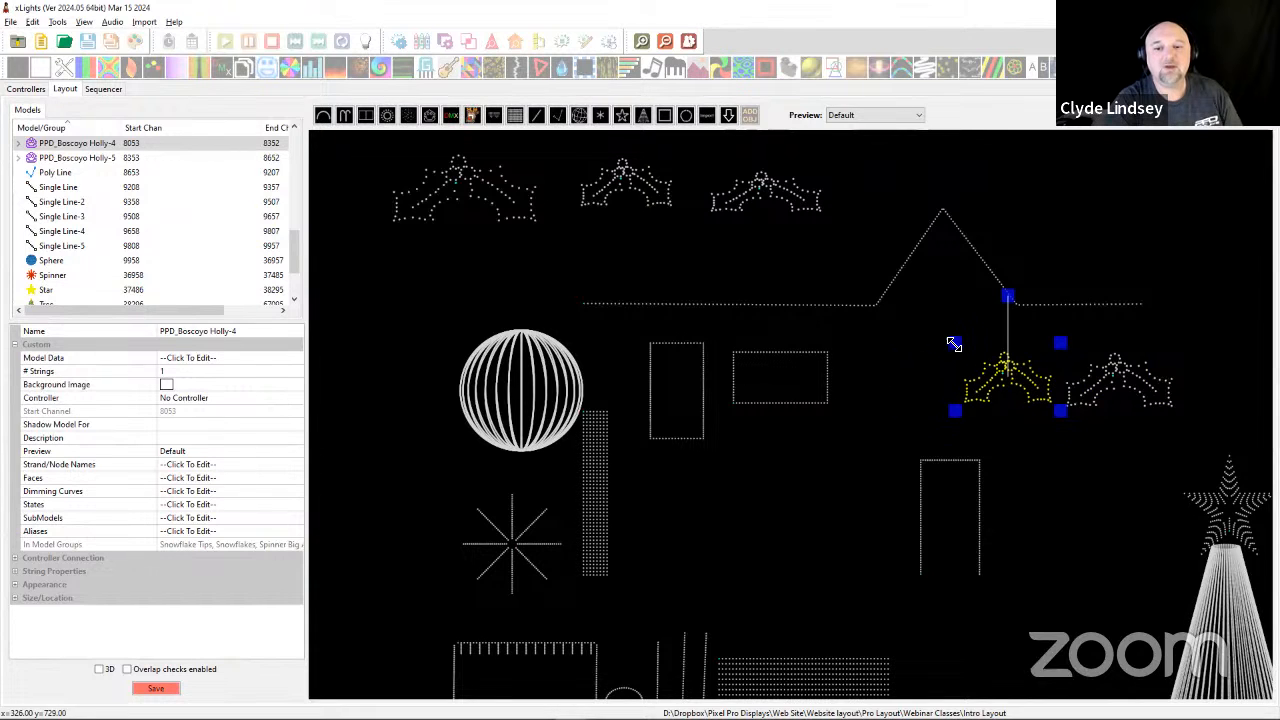
{"action": "left_click", "coordinate": [757, 196]}
{"action": "left_click_drag", "start_coordinate": [757, 203], "coordinate": [878, 372]}
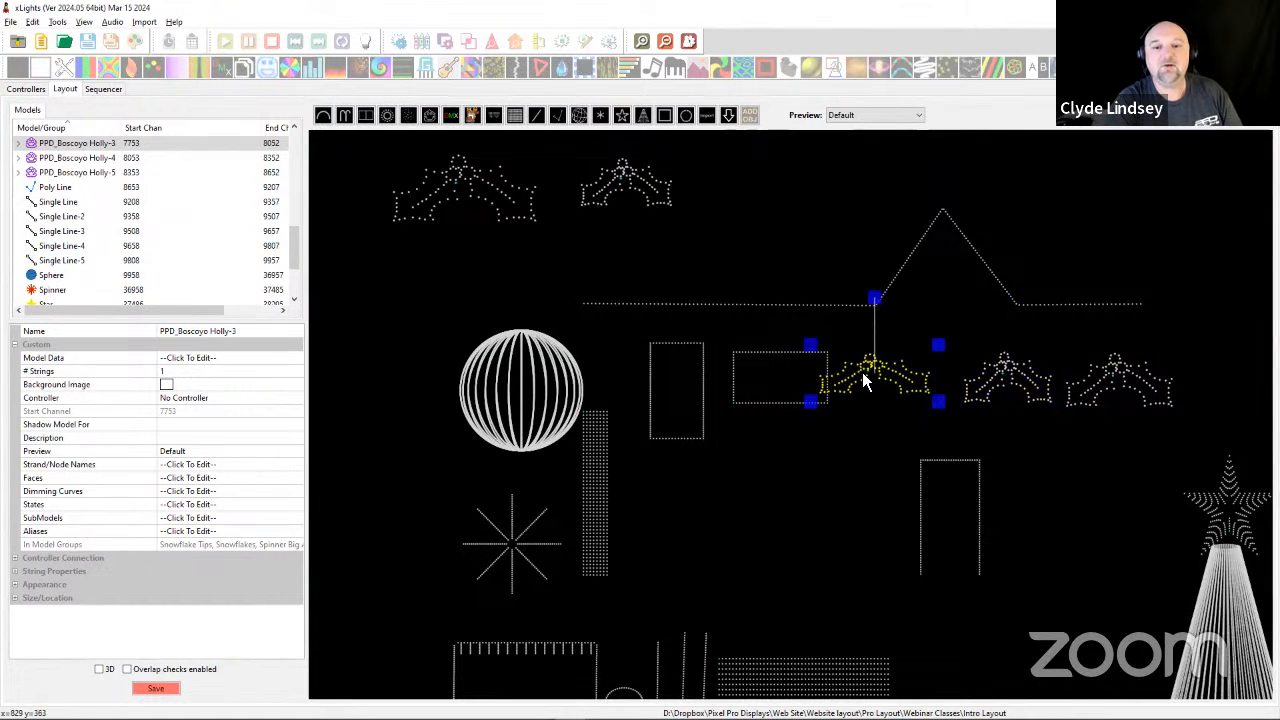
{"action": "left_click_drag", "start_coordinate": [915, 378], "coordinate": [917, 378]}
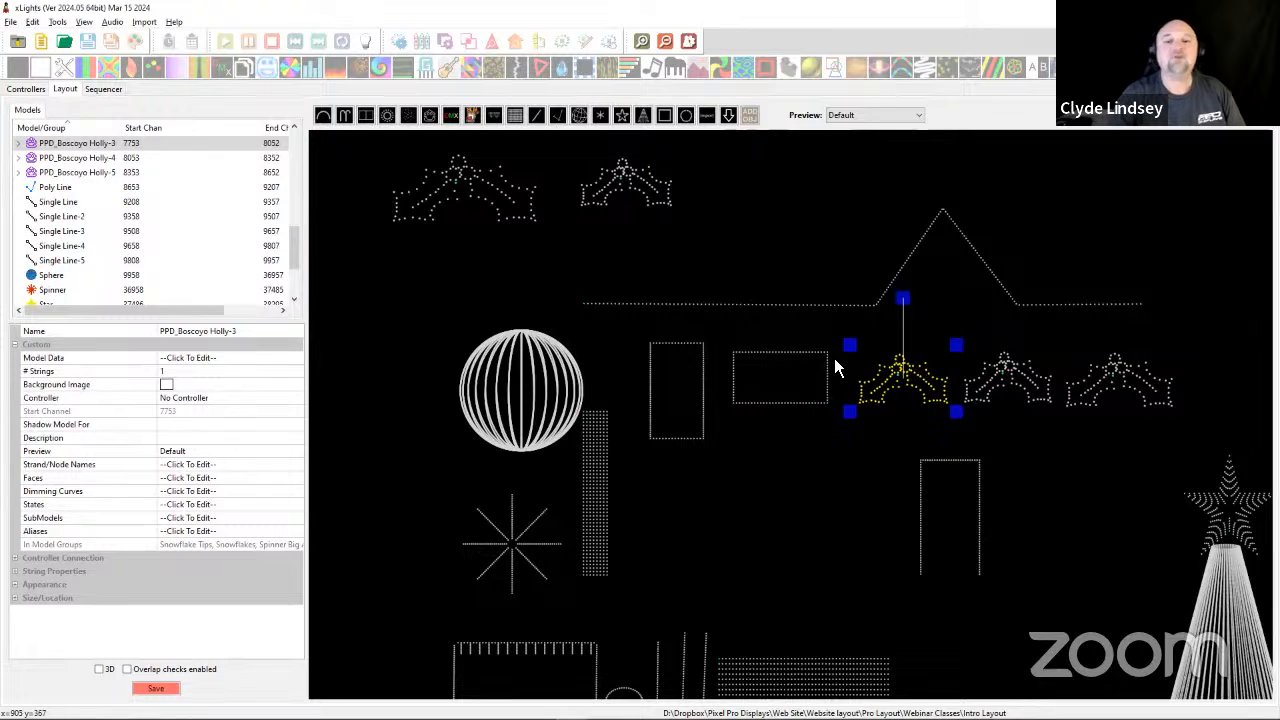
Arrange all five holly models in one row running beneath the two window frames and above the door frame.
{"action": "left_click_drag", "start_coordinate": [617, 197], "coordinate": [768, 445]}
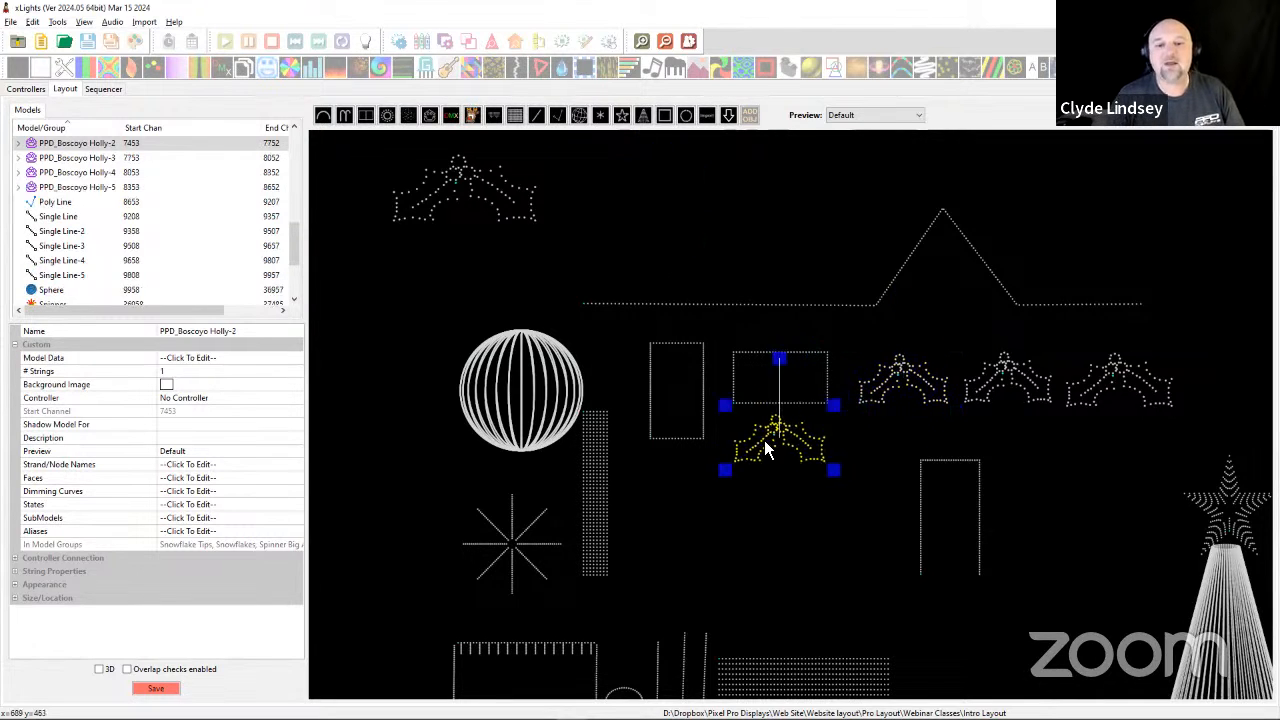
{"action": "left_click_drag", "start_coordinate": [905, 398], "coordinate": [870, 453]}
{"action": "left_click_drag", "start_coordinate": [982, 382], "coordinate": [949, 431]}
{"action": "left_click_drag", "start_coordinate": [1104, 378], "coordinate": [1060, 445]}
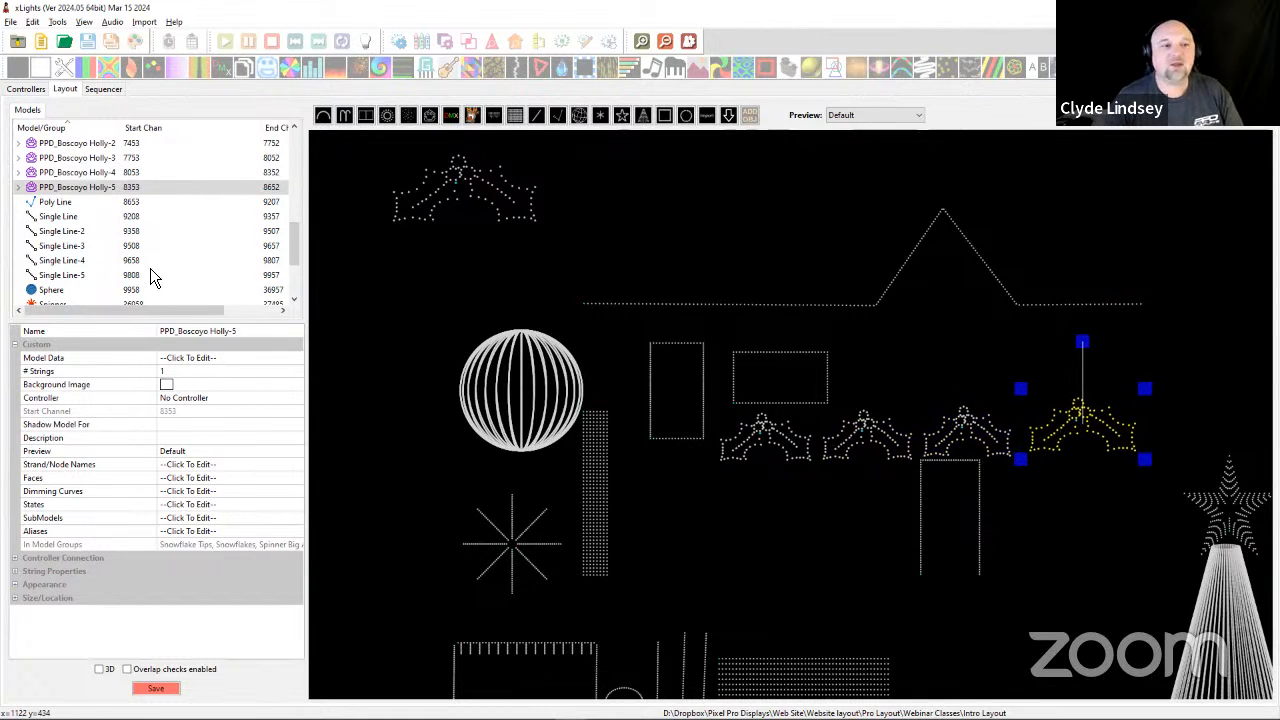
{"action": "left_click_drag", "start_coordinate": [522, 193], "coordinate": [664, 440]}
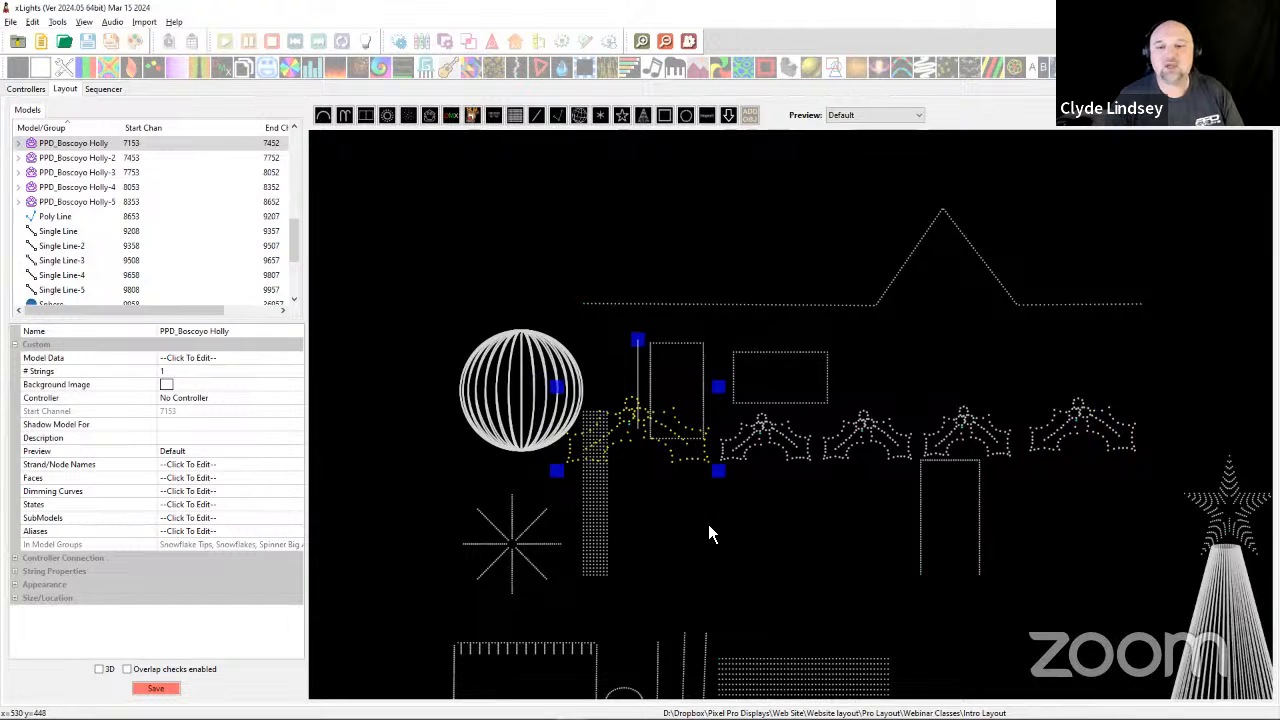
Clear space around the holly row: move the door frame down, the roofline and both window frames up, and the sphere and tall matrix left.
{"action": "left_click", "coordinate": [1034, 548]}
{"action": "left_click_drag", "start_coordinate": [922, 498], "coordinate": [961, 711]}
{"action": "left_click", "coordinate": [686, 356]}
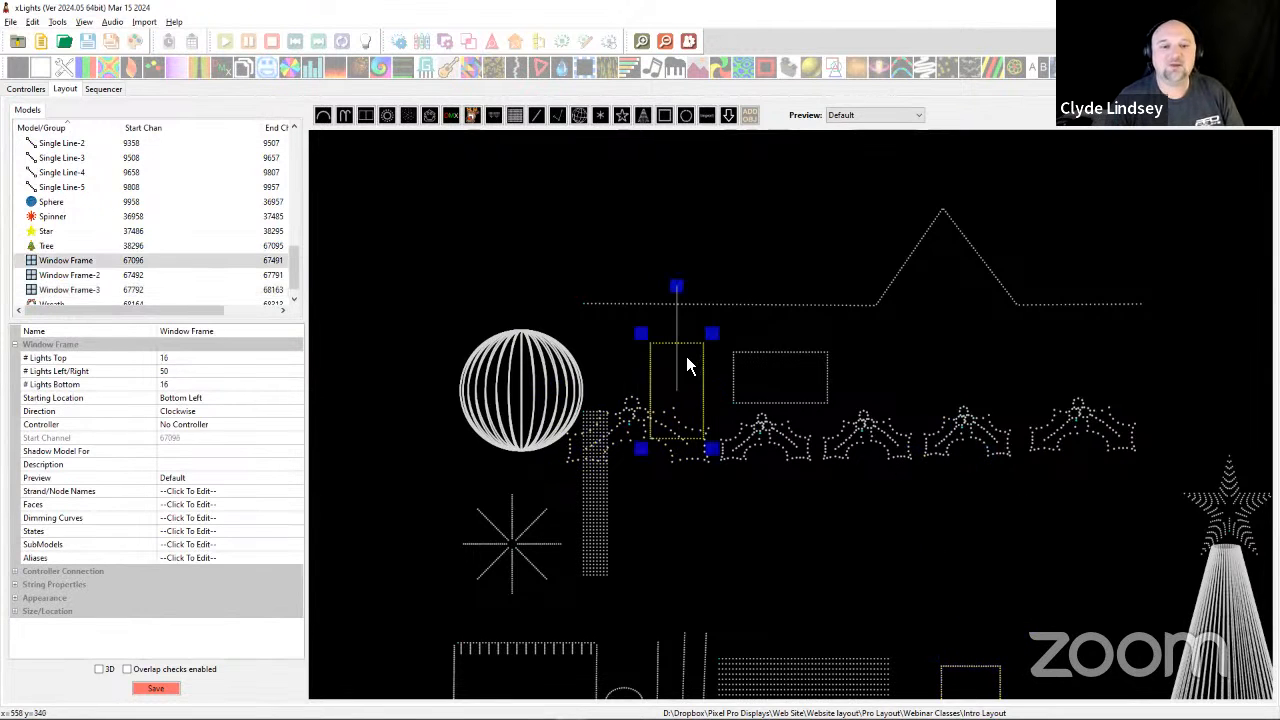
{"action": "left_click_drag", "start_coordinate": [630, 302], "coordinate": [620, 164]}
{"action": "left_click", "coordinate": [676, 345]}
{"action": "left_click_drag", "start_coordinate": [676, 345], "coordinate": [676, 199]}
{"action": "left_click", "coordinate": [782, 368]}
{"action": "left_click_drag", "start_coordinate": [782, 368], "coordinate": [792, 175]}
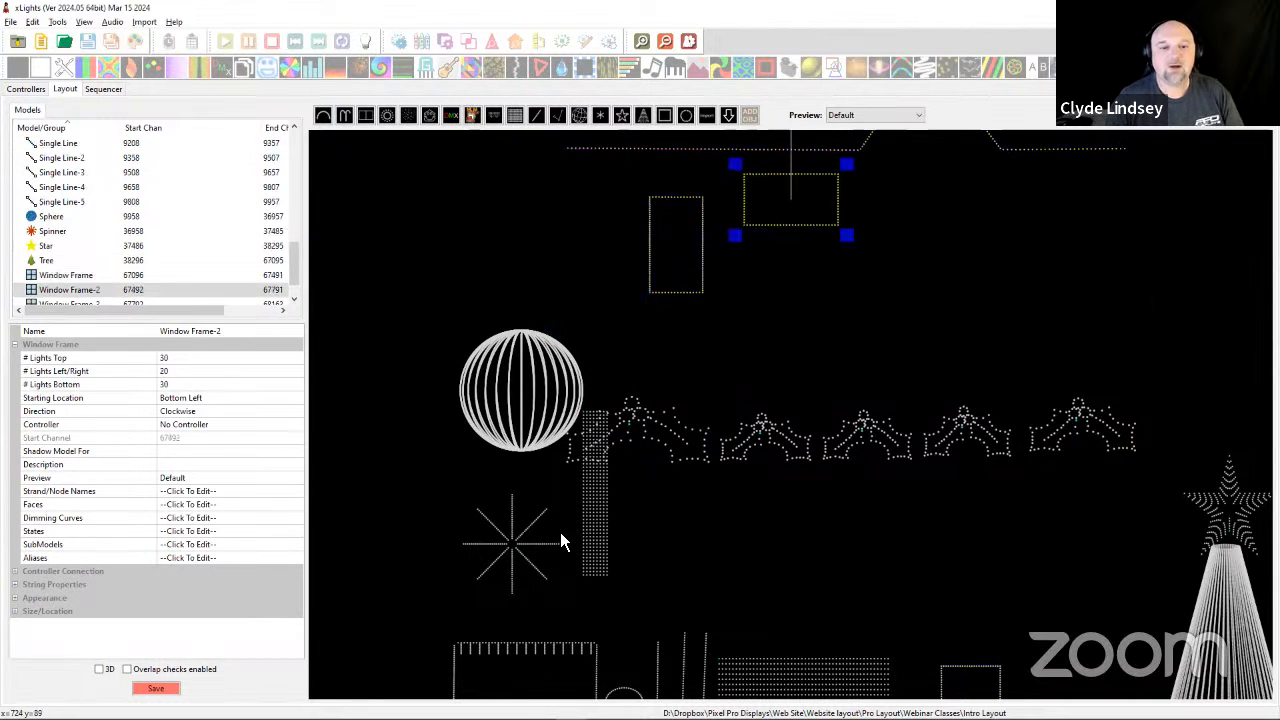
{"action": "left_click_drag", "start_coordinate": [592, 514], "coordinate": [437, 516]}
{"action": "left_click_drag", "start_coordinate": [516, 420], "coordinate": [388, 377]}
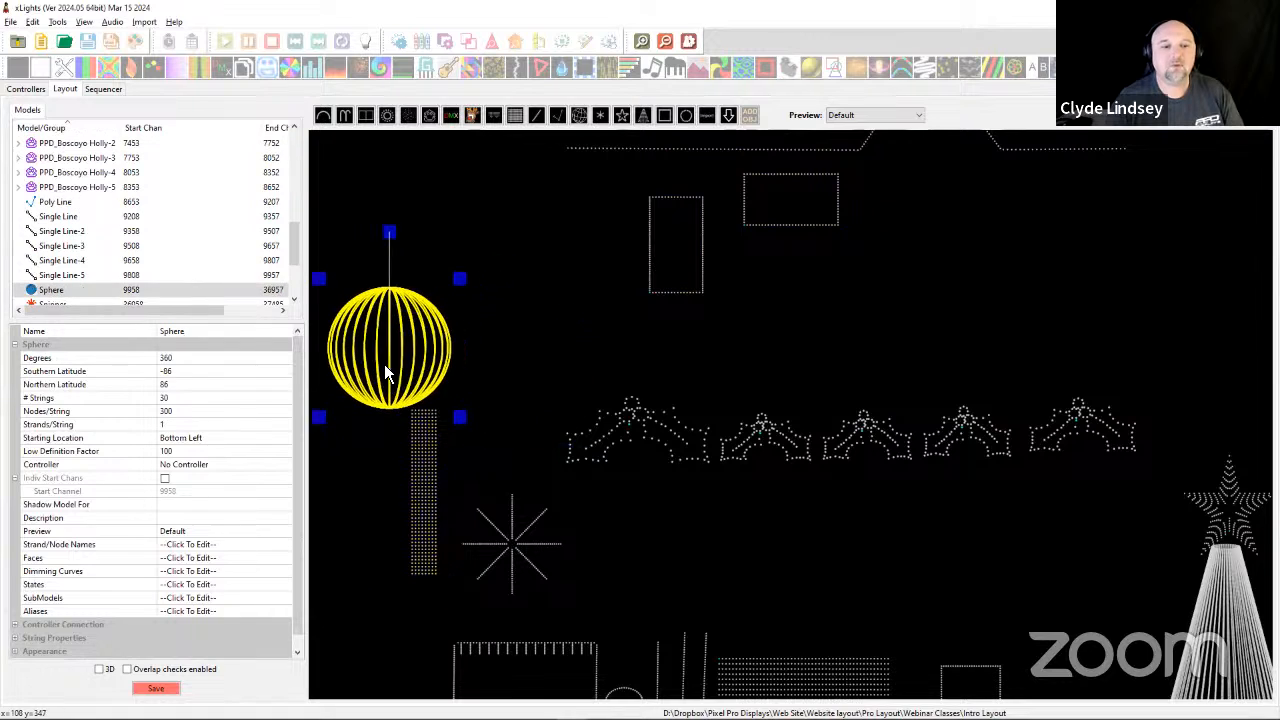
Resize all five holly models to match the fourth one from the left in the row.
{"action": "left_click_drag", "start_coordinate": [517, 362], "coordinate": [960, 584]}
{"action": "left_click_drag", "start_coordinate": [1240, 465], "coordinate": [1240, 485]}
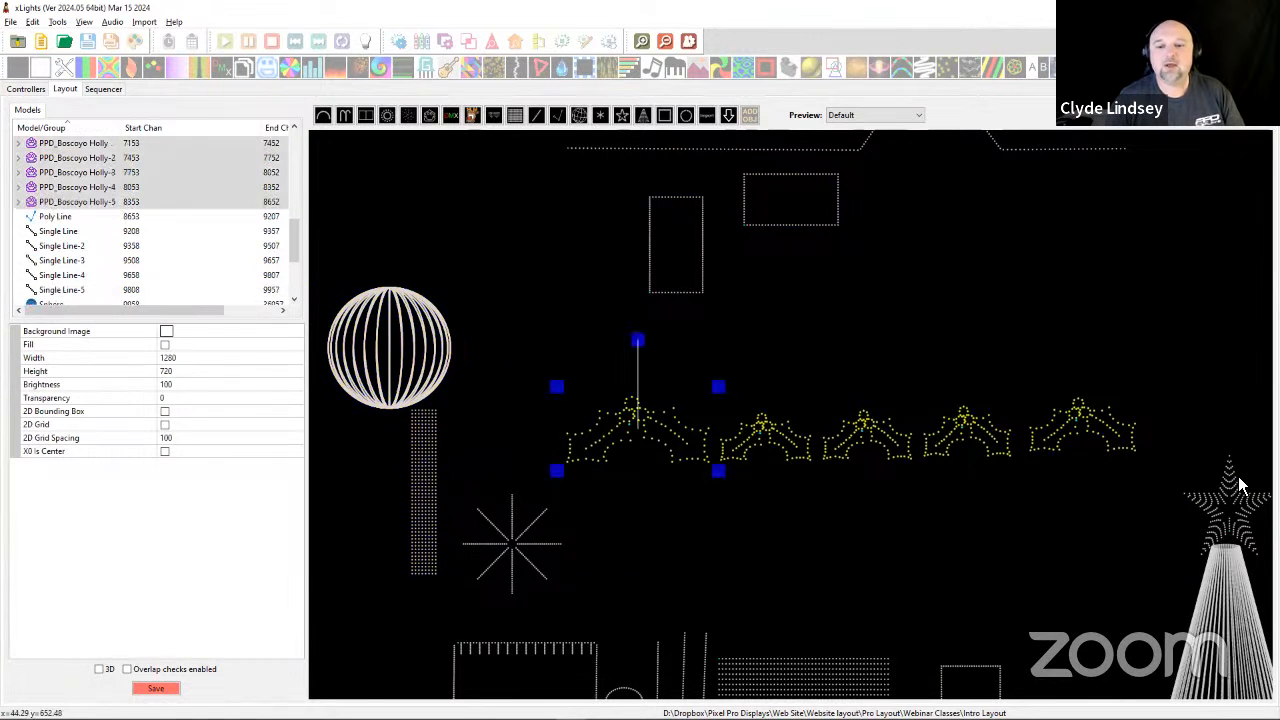
{"action": "left_click", "coordinate": [966, 441]}
{"action": "right_click", "coordinate": [884, 421]}
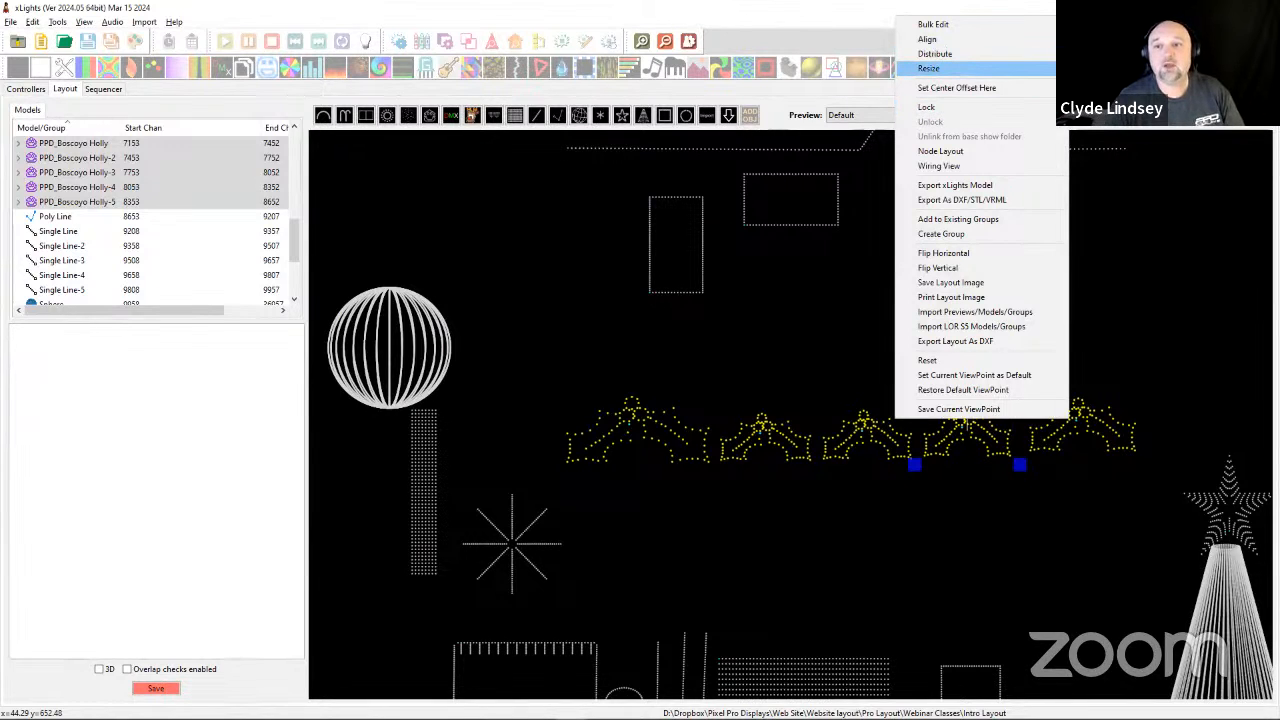
{"action": "left_click", "coordinate": [929, 68]}
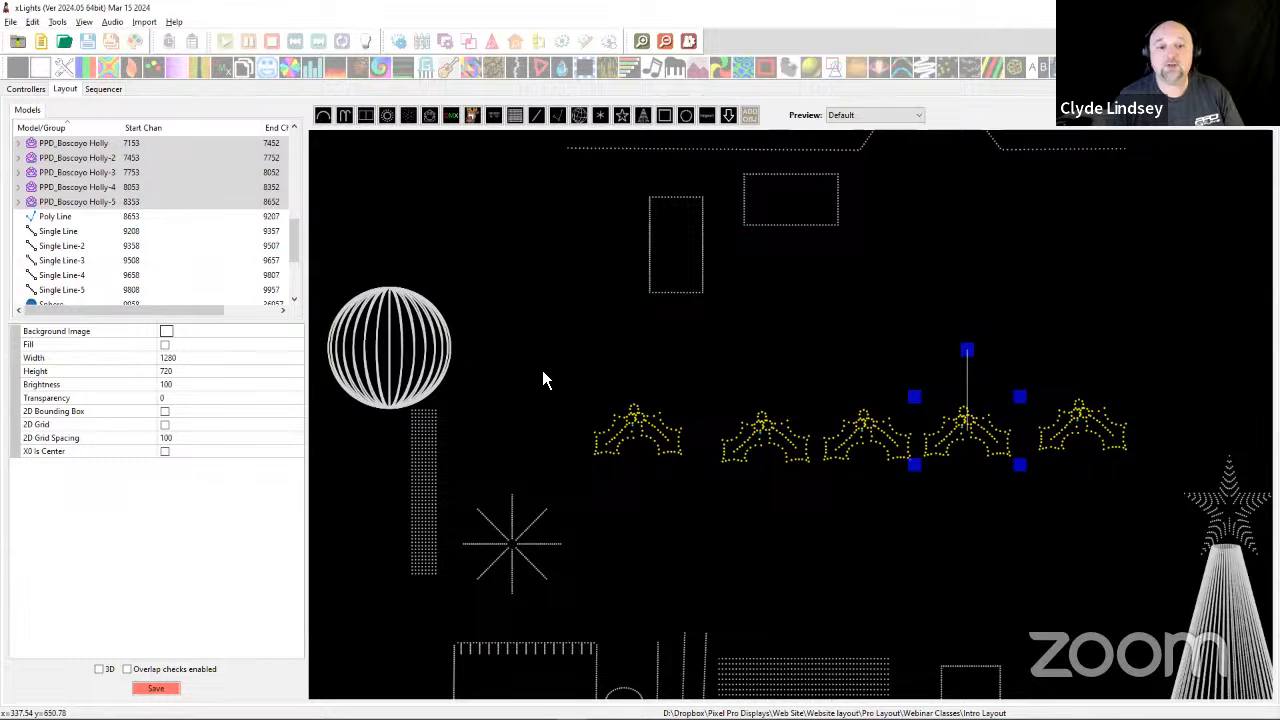
Align the five selected holly models by their bottom edges.
{"action": "right_click", "coordinate": [618, 430]}
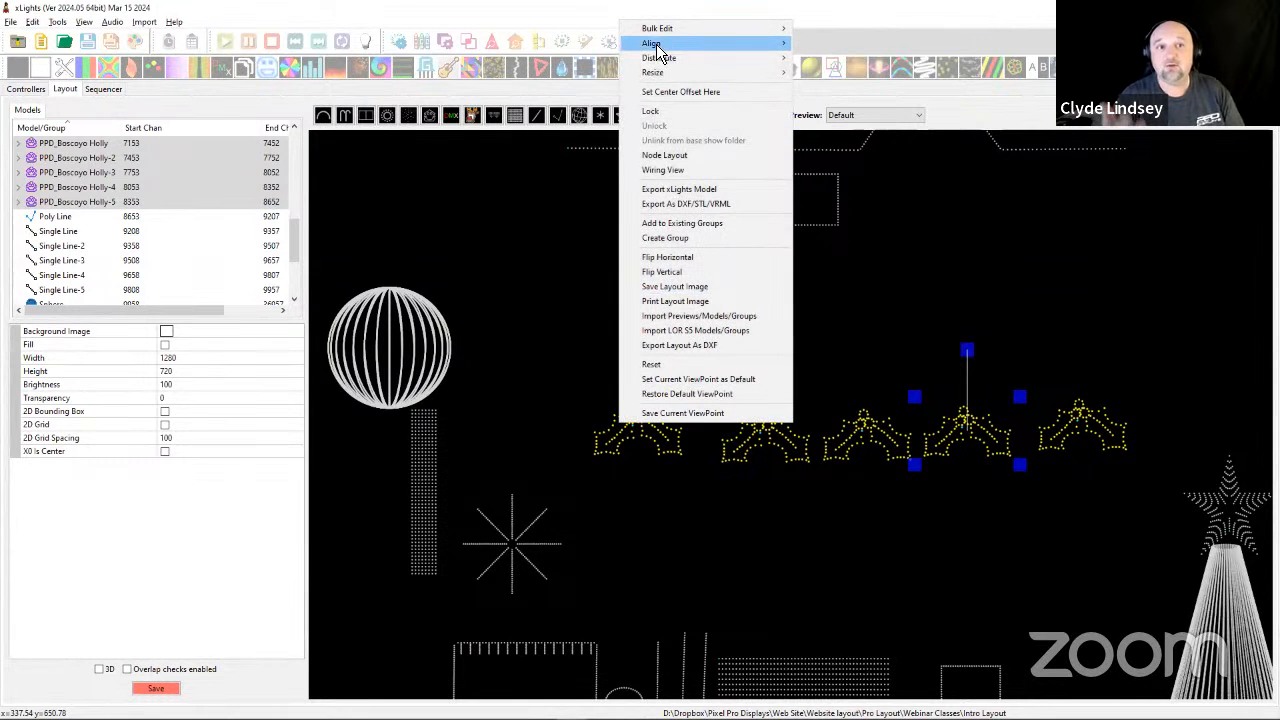
{"action": "mouse_move", "coordinate": [658, 44]}
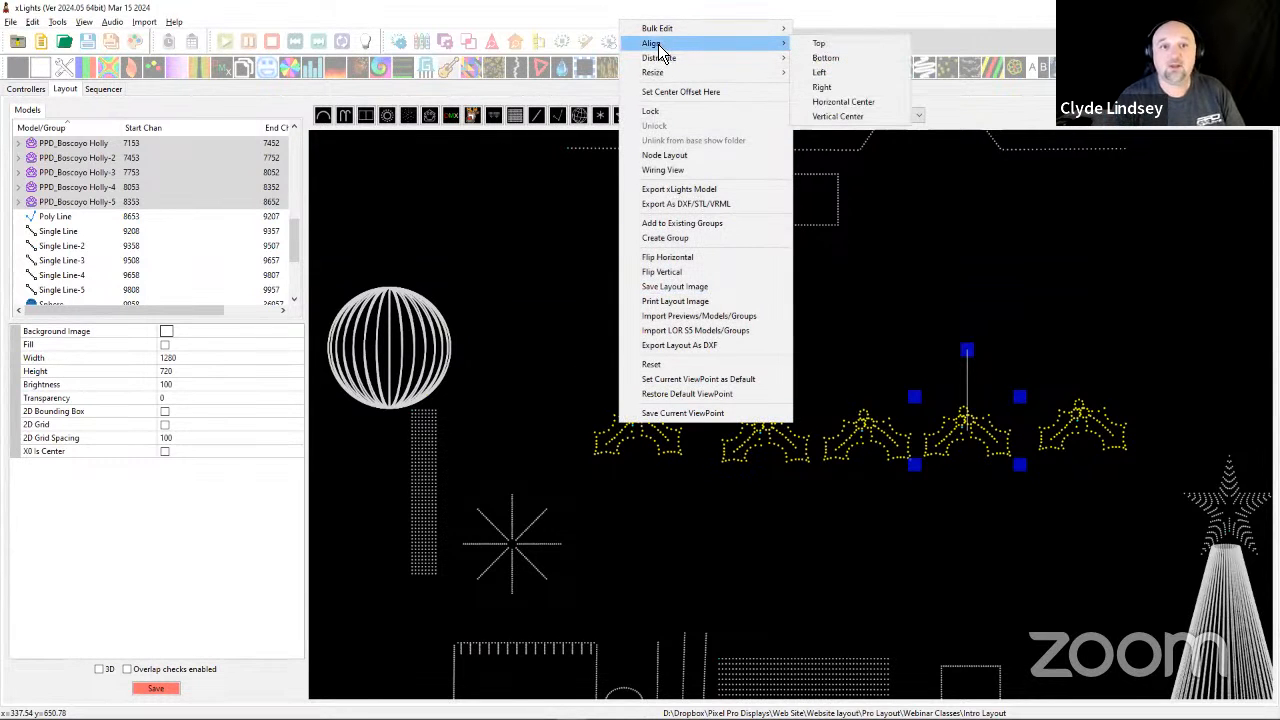
{"action": "left_click", "coordinate": [836, 58]}
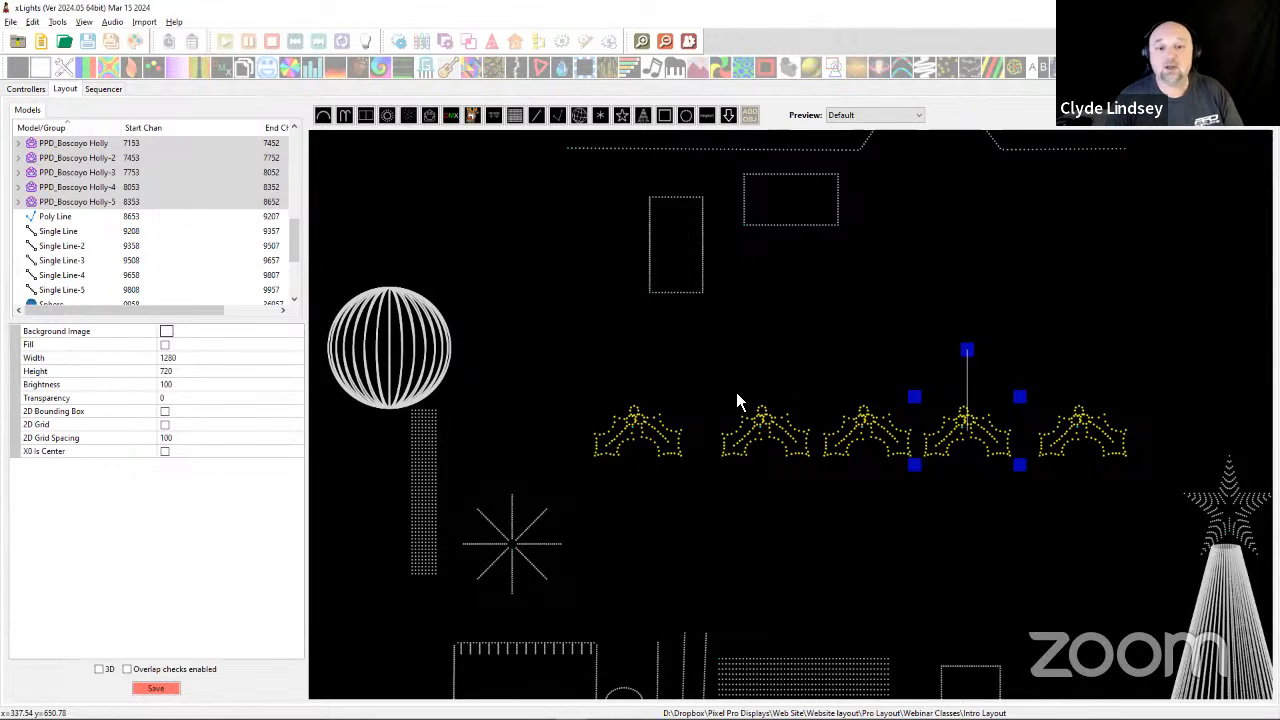
Distribute the five holly models horizontally and shift the whole row slightly up and to the right.
{"action": "right_click", "coordinate": [763, 430]}
{"action": "mouse_move", "coordinate": [860, 72]}
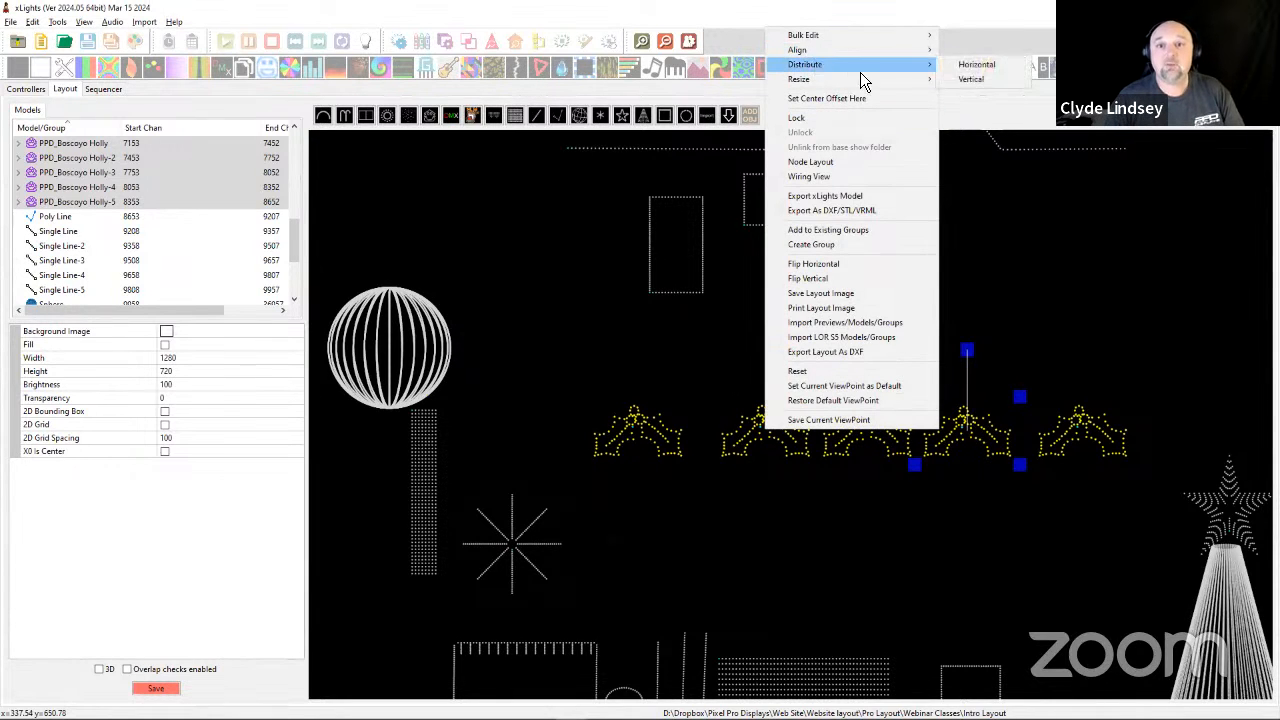
{"action": "left_click", "coordinate": [976, 67]}
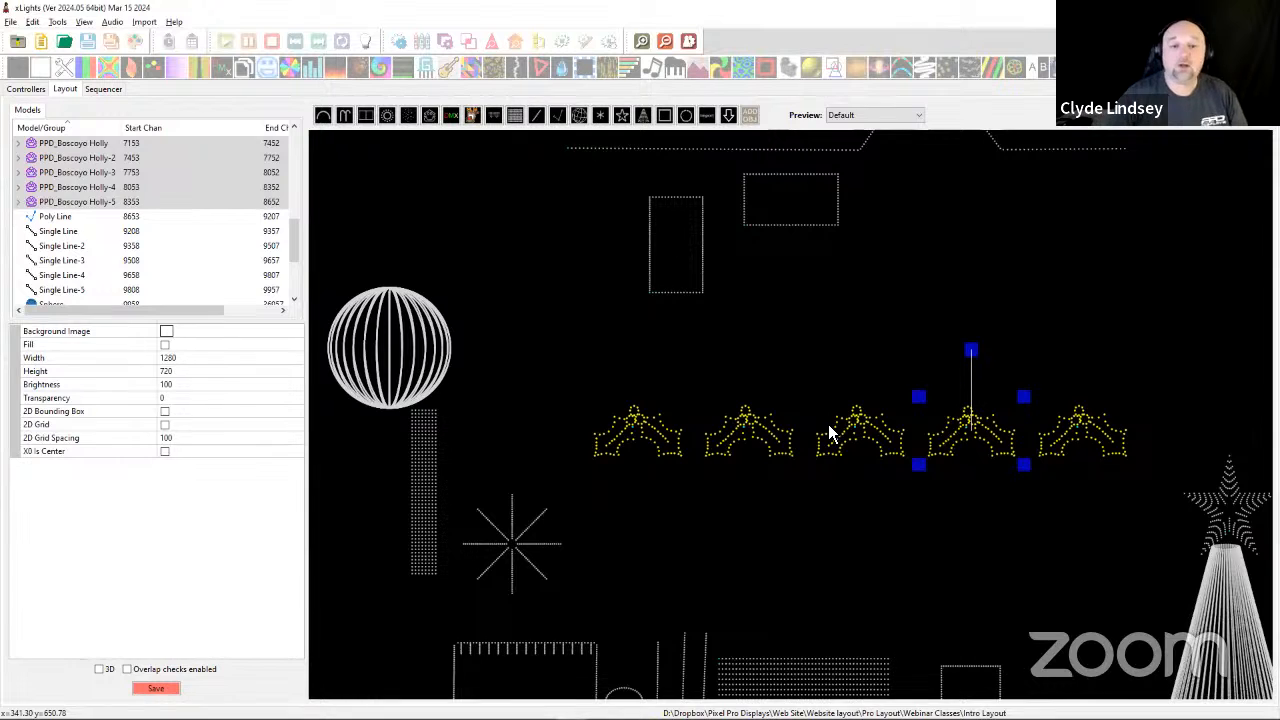
{"action": "left_click_drag", "start_coordinate": [731, 447], "coordinate": [751, 406]}
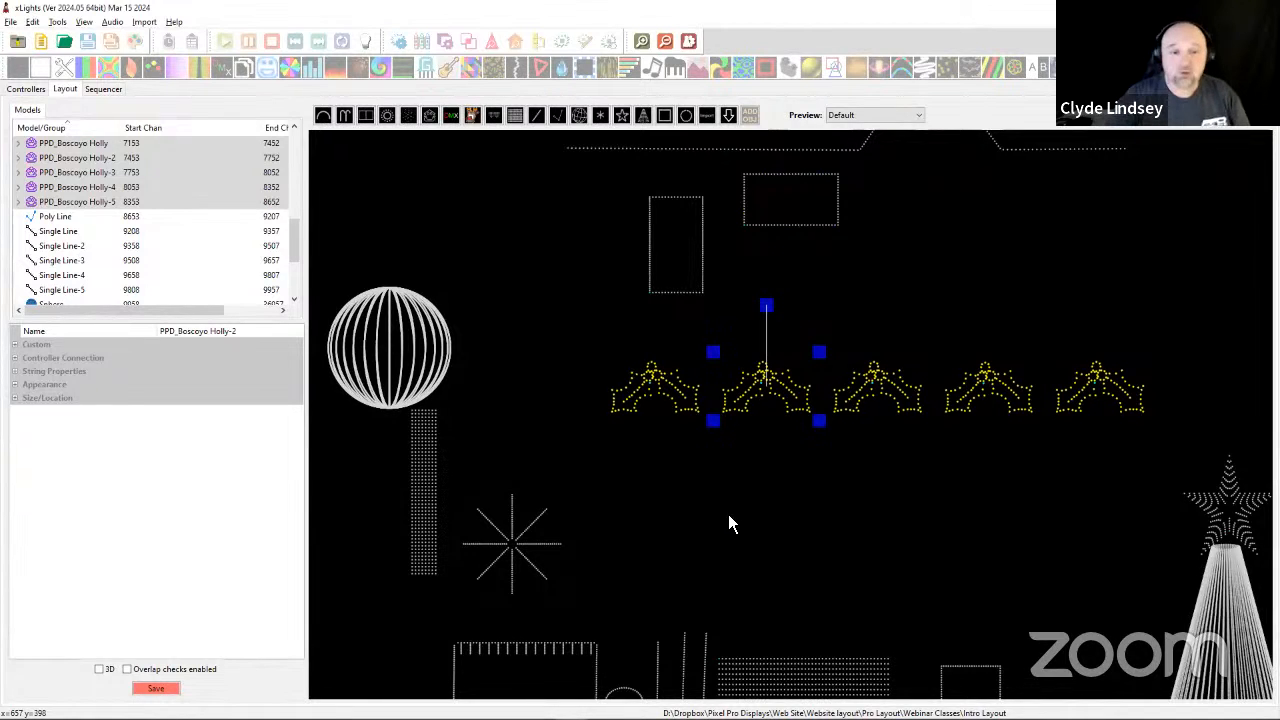
{"action": "left_click", "coordinate": [550, 382]}
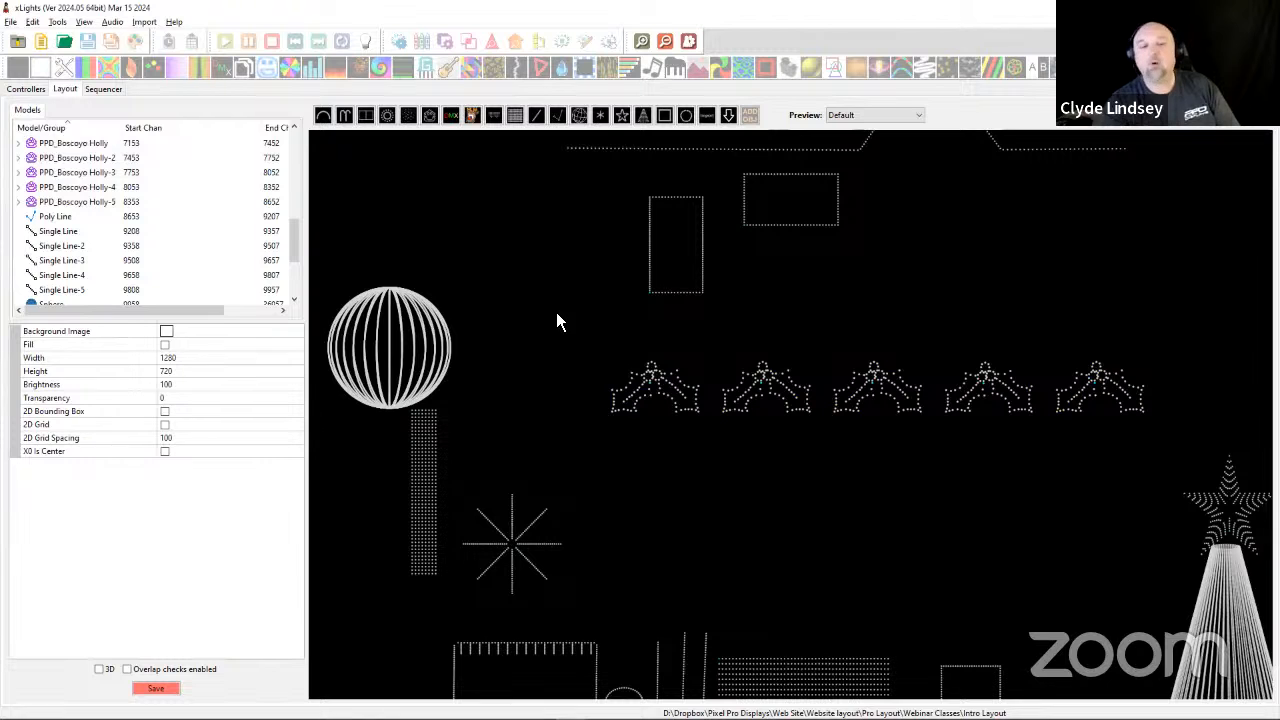
Examine which holly parts belong to the Snowflakes, Snowflake Tips, Spinner Big Arms and Spinner Ring groups.
{"action": "left_click_drag", "start_coordinate": [1024, 582], "coordinate": [1211, 508]}
{"action": "left_click_drag", "start_coordinate": [1168, 462], "coordinate": [1171, 463]}
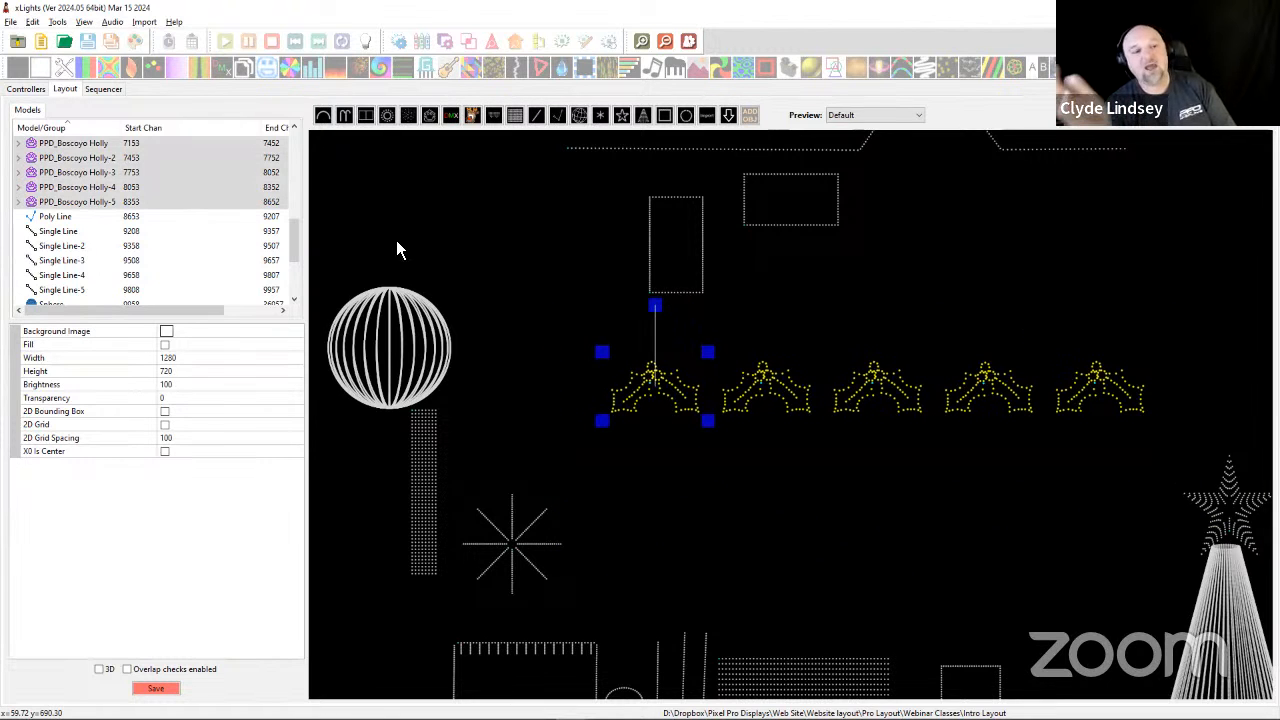
{"action": "scroll", "coordinate": [250, 240], "scroll_direction": "up", "scroll_amount": 8}
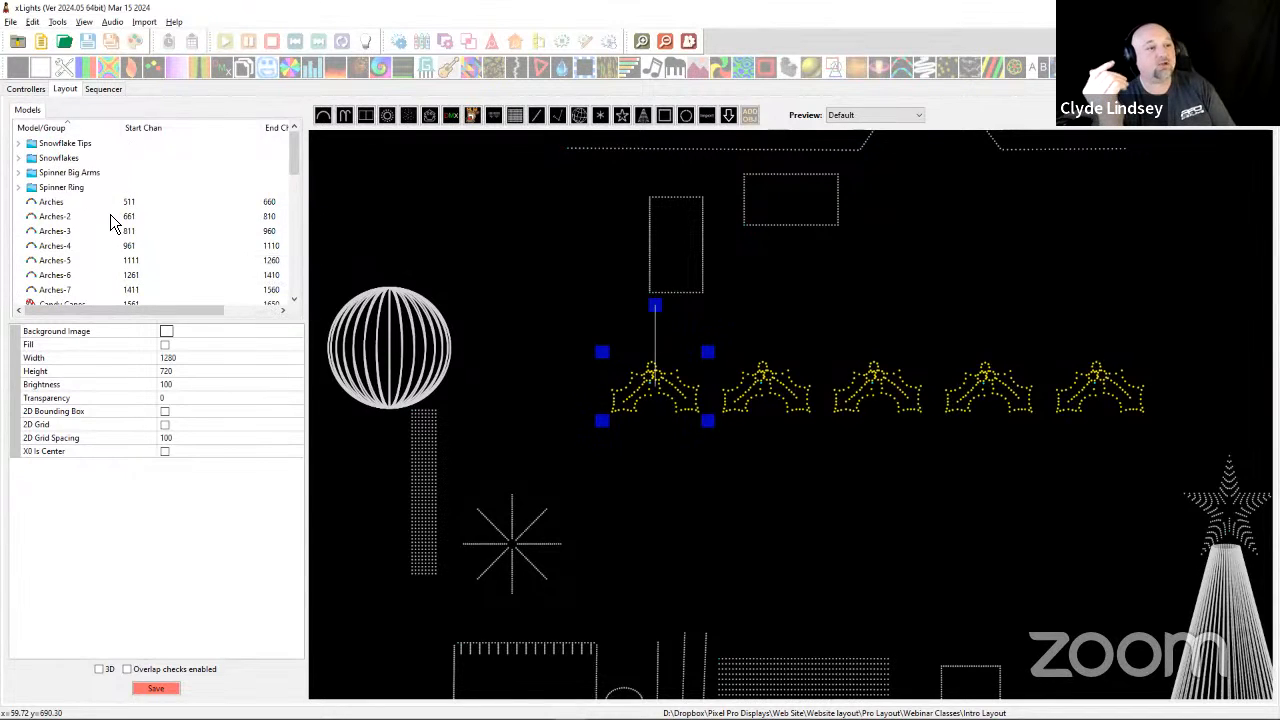
{"action": "left_click", "coordinate": [58, 158]}
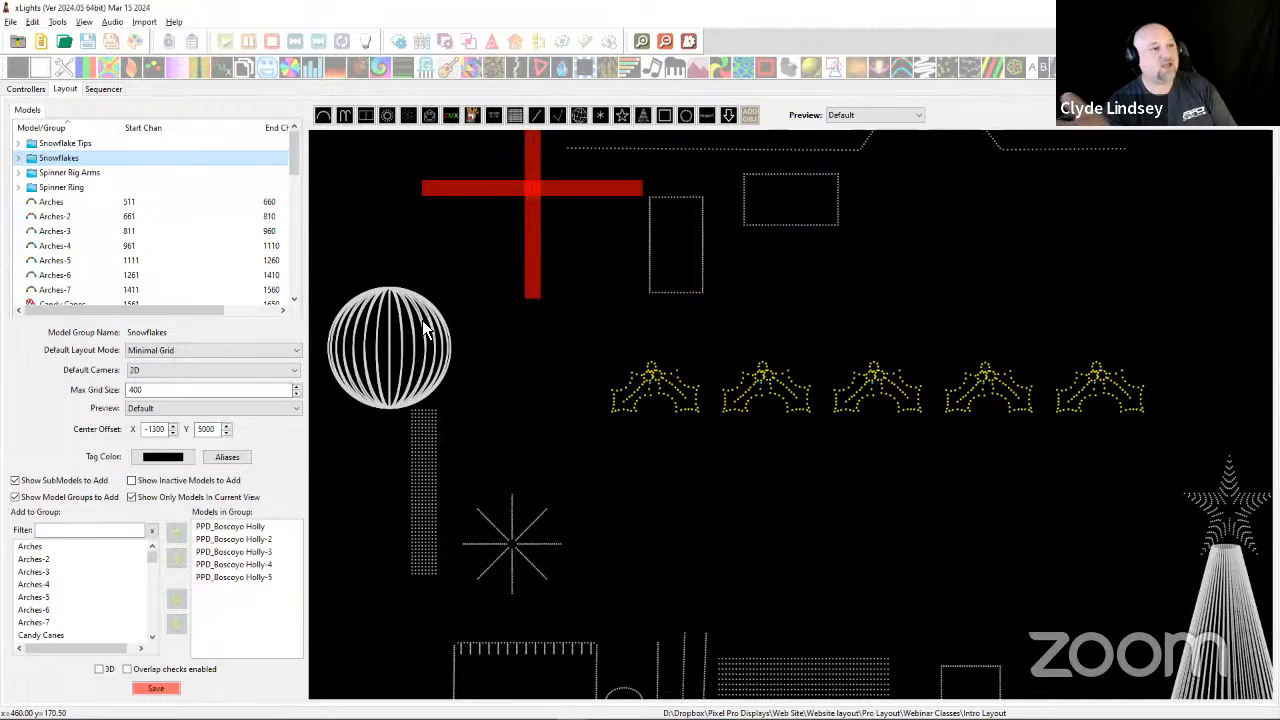
{"action": "key", "text": "Up"}
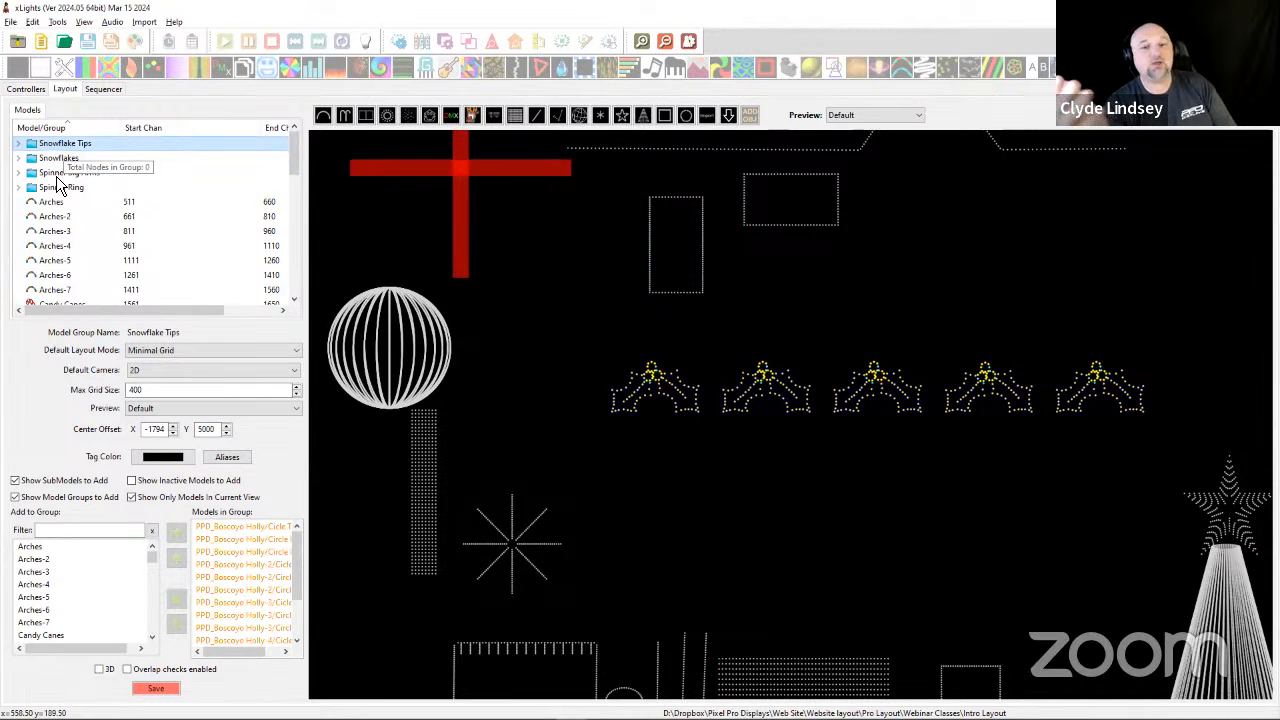
{"action": "left_click", "coordinate": [58, 174]}
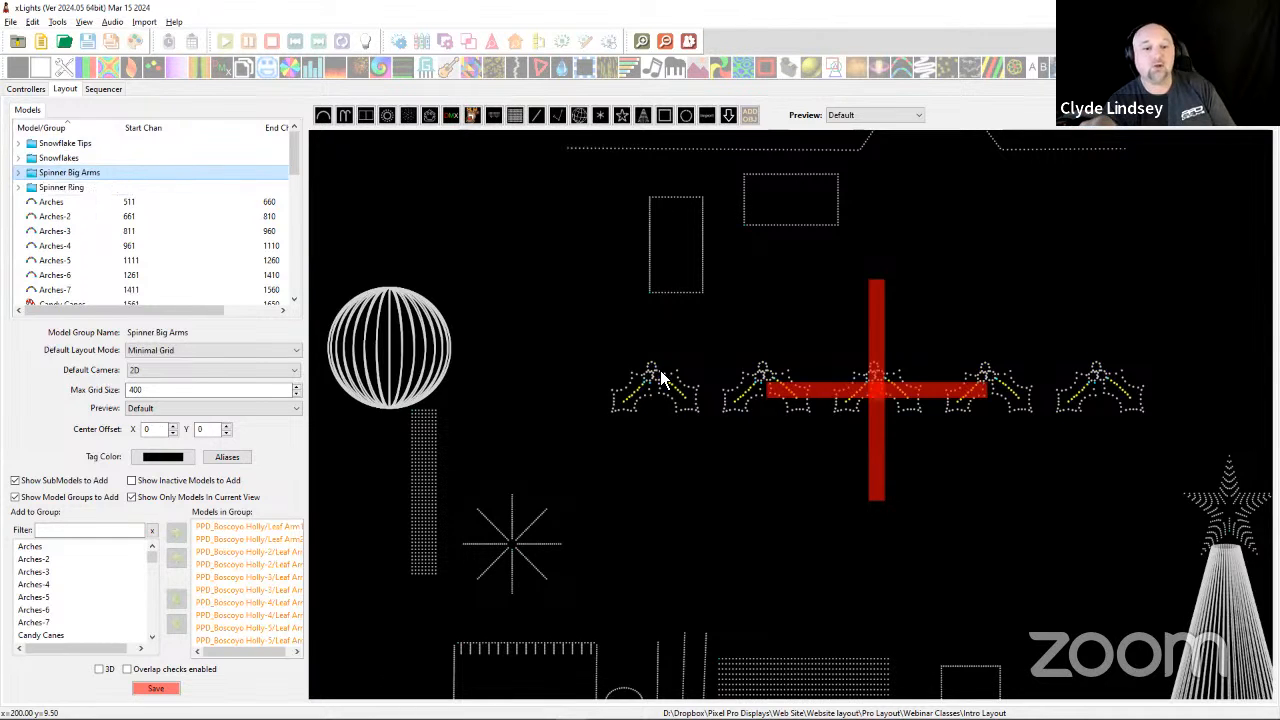
{"action": "left_click", "coordinate": [70, 188]}
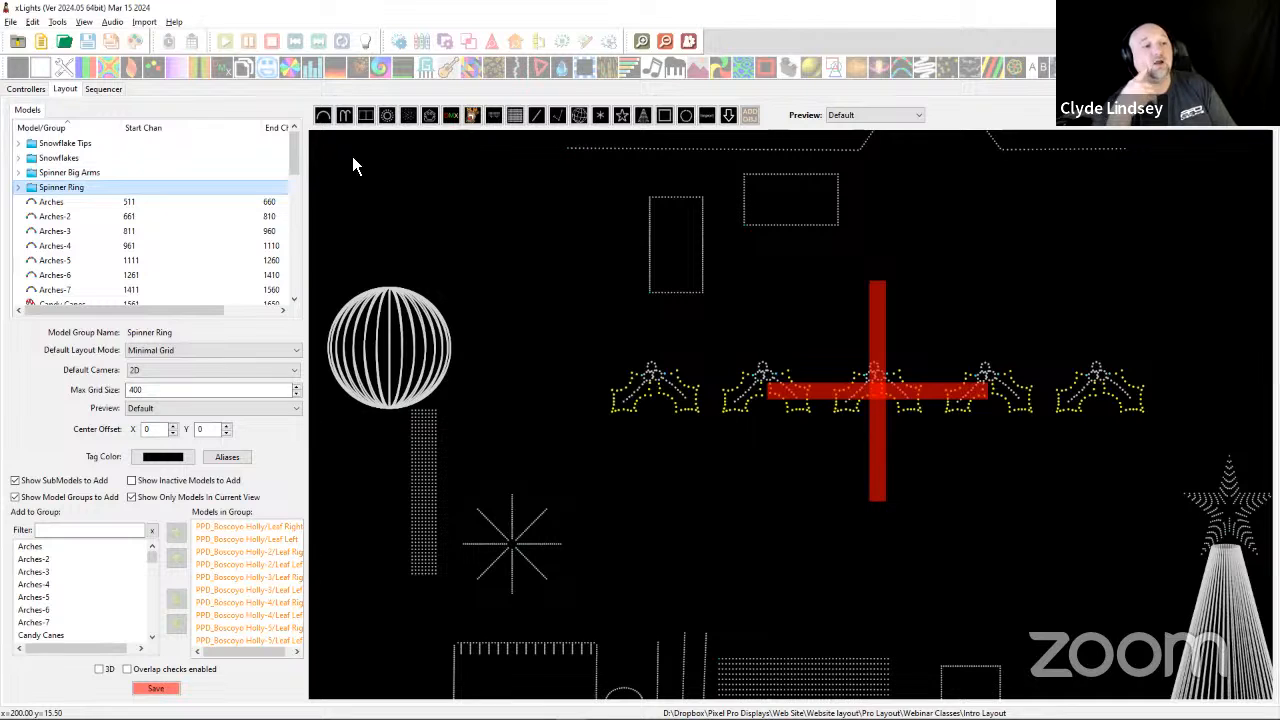
{"action": "left_click", "coordinate": [938, 298]}
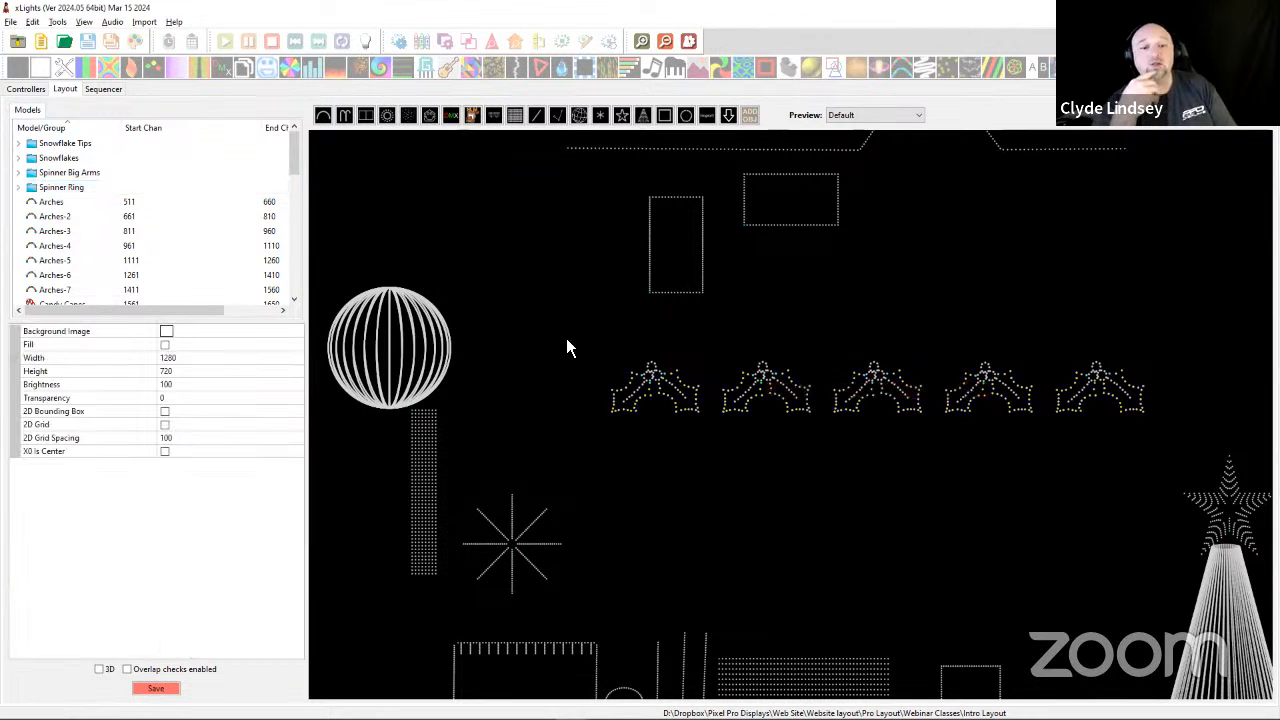
Create a new model group named Holly from the five holly models in the row.
{"action": "left_click_drag", "start_coordinate": [554, 330], "coordinate": [1172, 464]}
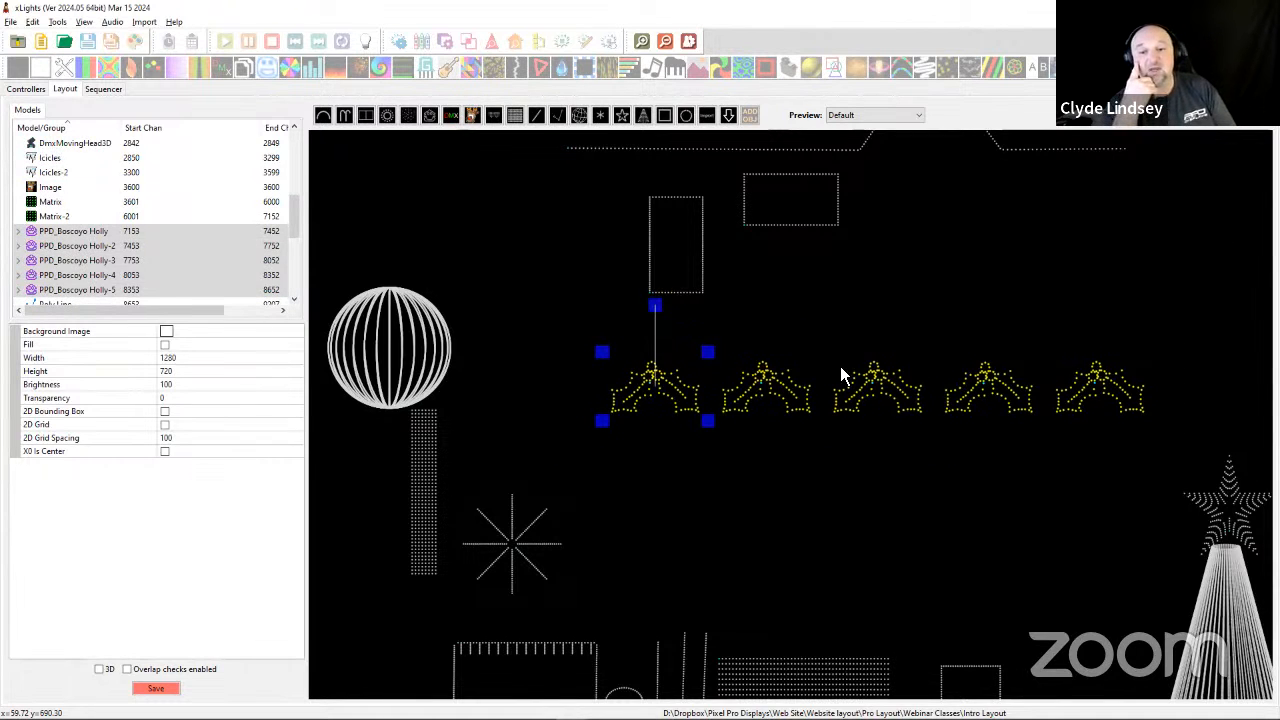
{"action": "right_click", "coordinate": [870, 387]}
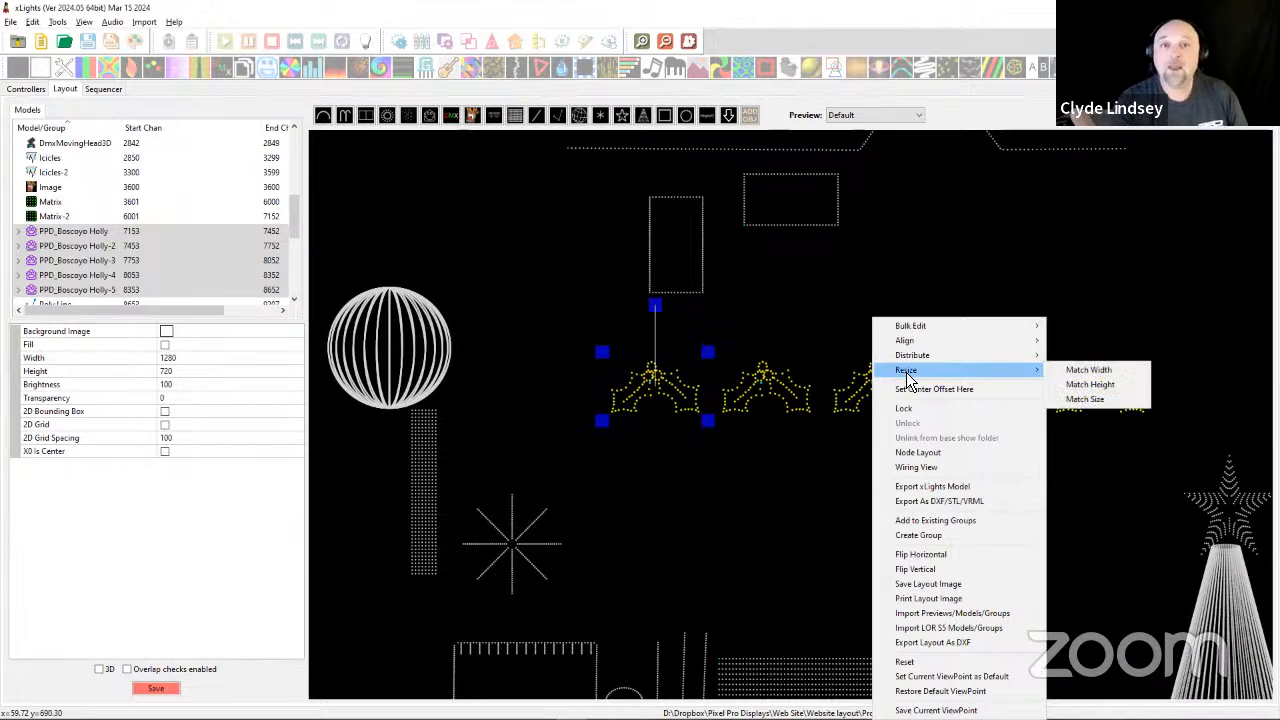
{"action": "left_click", "coordinate": [917, 536]}
{"action": "left_click_drag", "start_coordinate": [850, 498], "coordinate": [818, 455]}
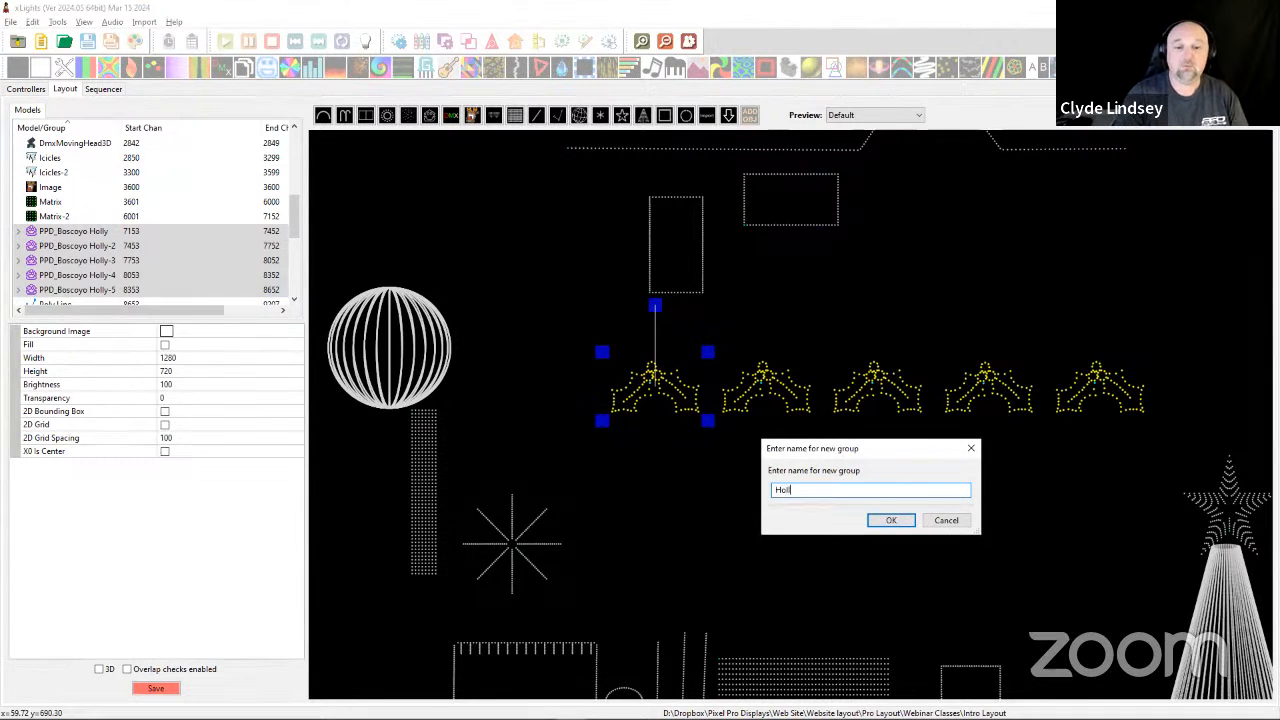
{"action": "left_click", "coordinate": [891, 518]}
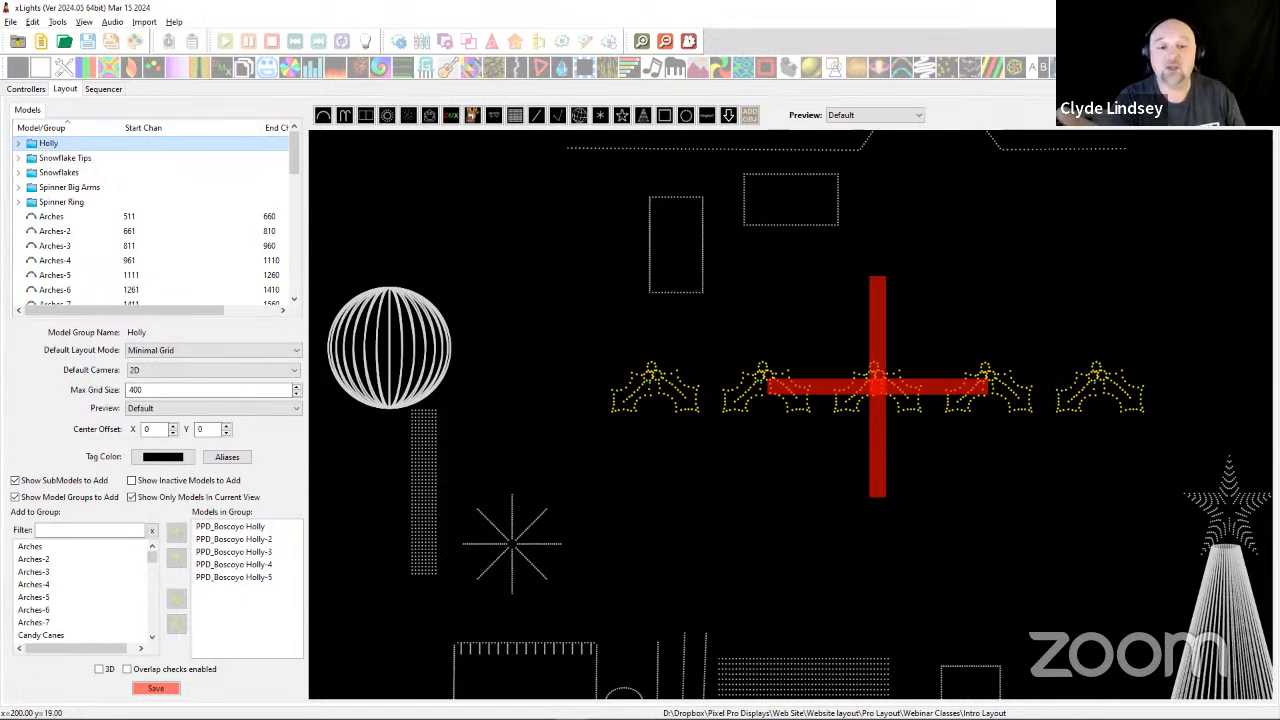
Move the roofline, both window frames and the five hollies together down and to the left, clearing the upper area of the layout.
{"action": "scroll", "coordinate": [1134, 344], "scroll_direction": "down", "scroll_amount": 5}
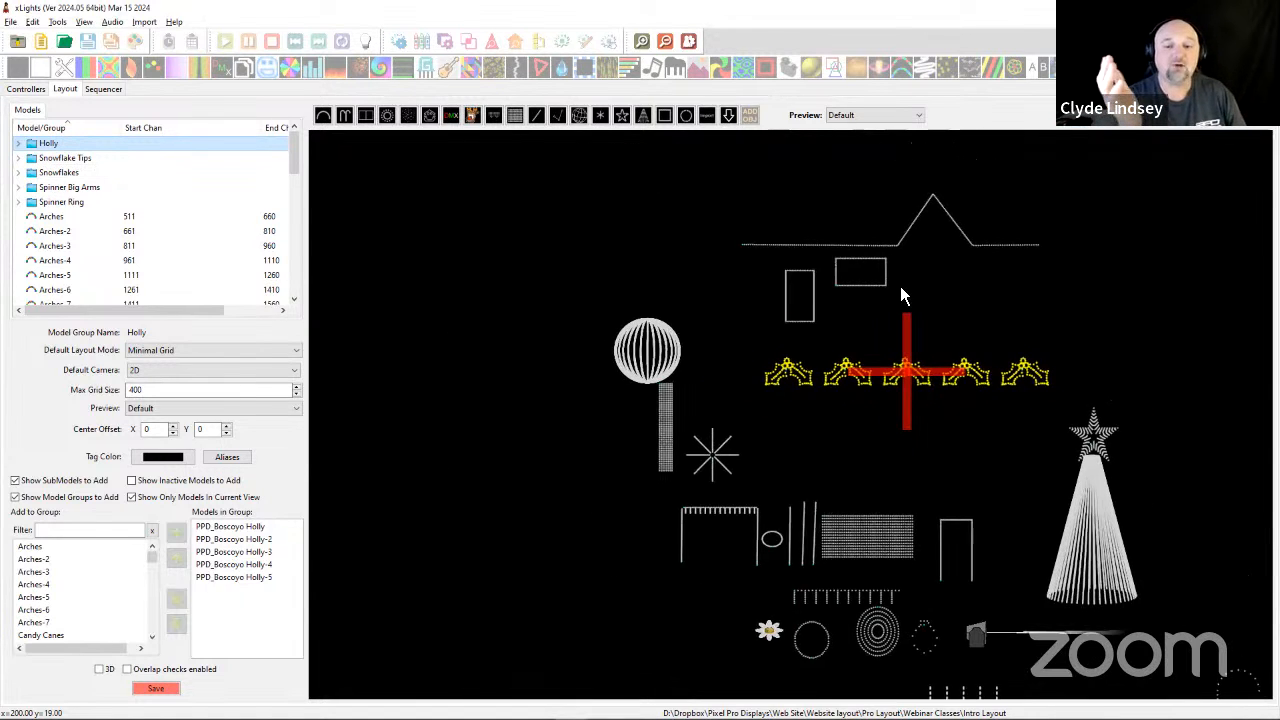
{"action": "left_click_drag", "start_coordinate": [734, 176], "coordinate": [593, 636]}
{"action": "left_click_drag", "start_coordinate": [890, 279], "coordinate": [885, 401]}
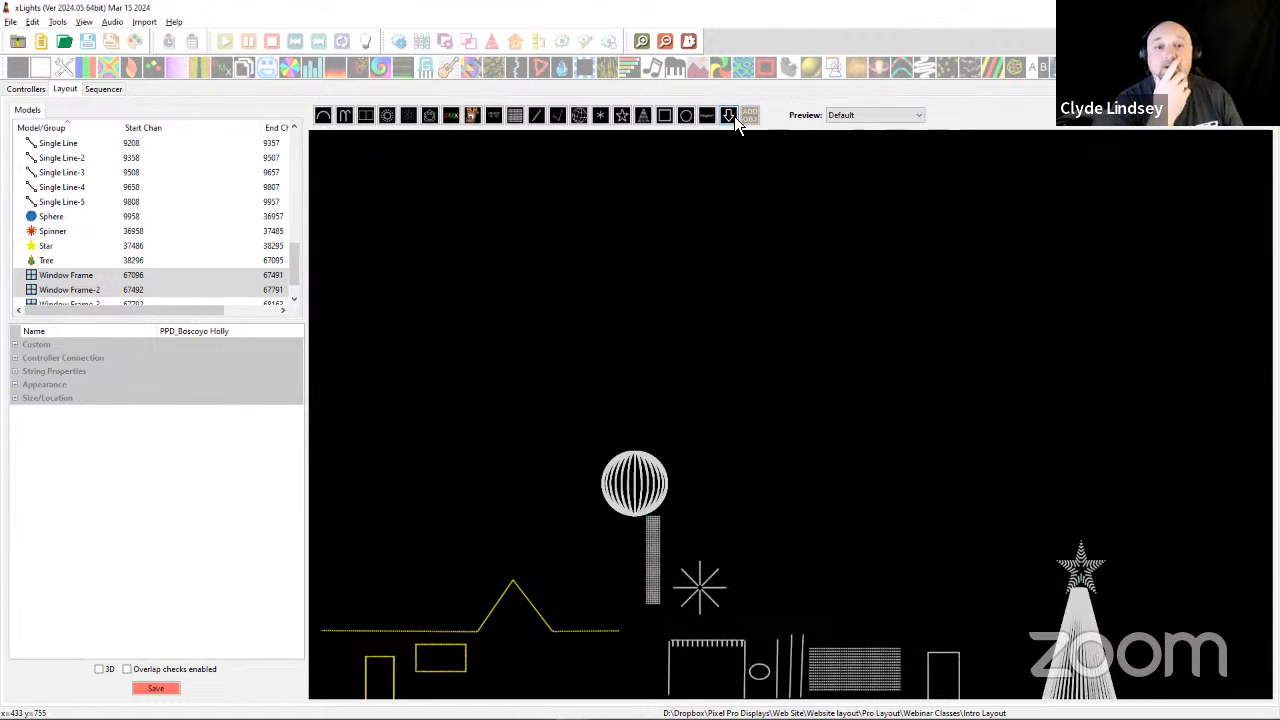
{"action": "left_click", "coordinate": [758, 150]}
{"action": "left_click_drag", "start_coordinate": [458, 215], "coordinate": [781, 389]}
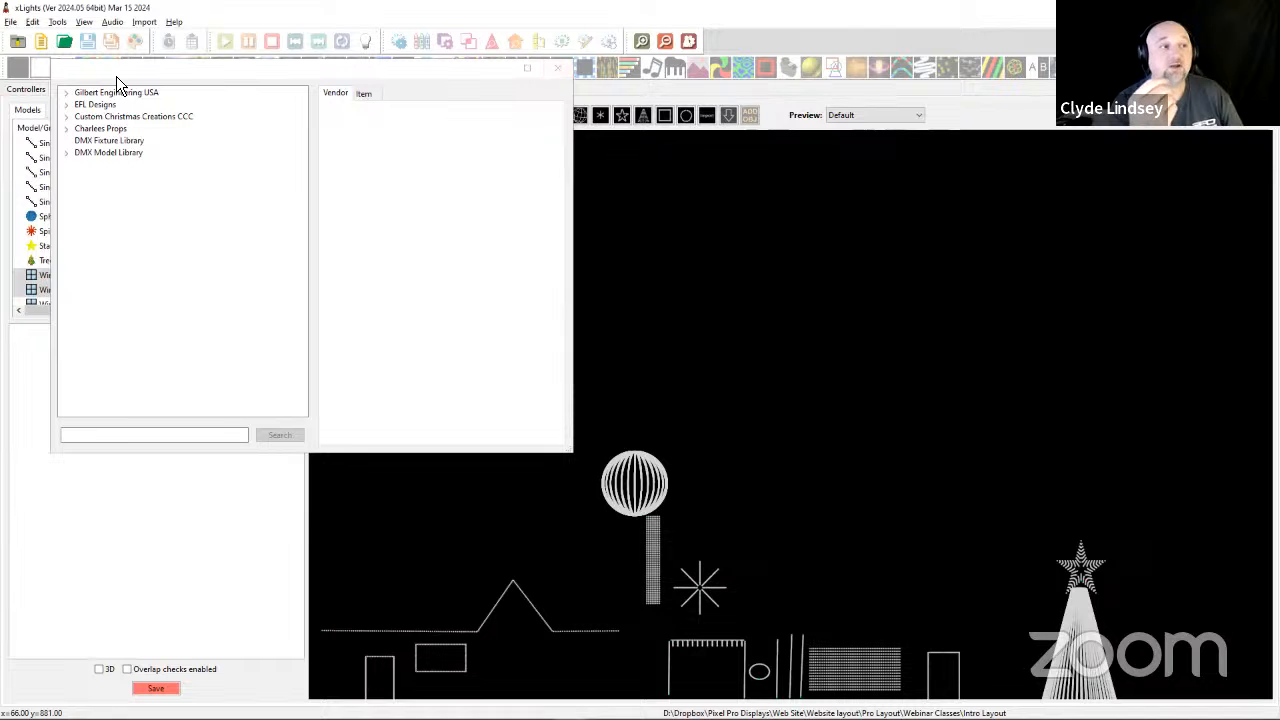
{"action": "left_click", "coordinate": [558, 68]}
{"action": "left_click", "coordinate": [707, 115]}
{"action": "left_click_drag", "start_coordinate": [409, 263], "coordinate": [590, 412]}
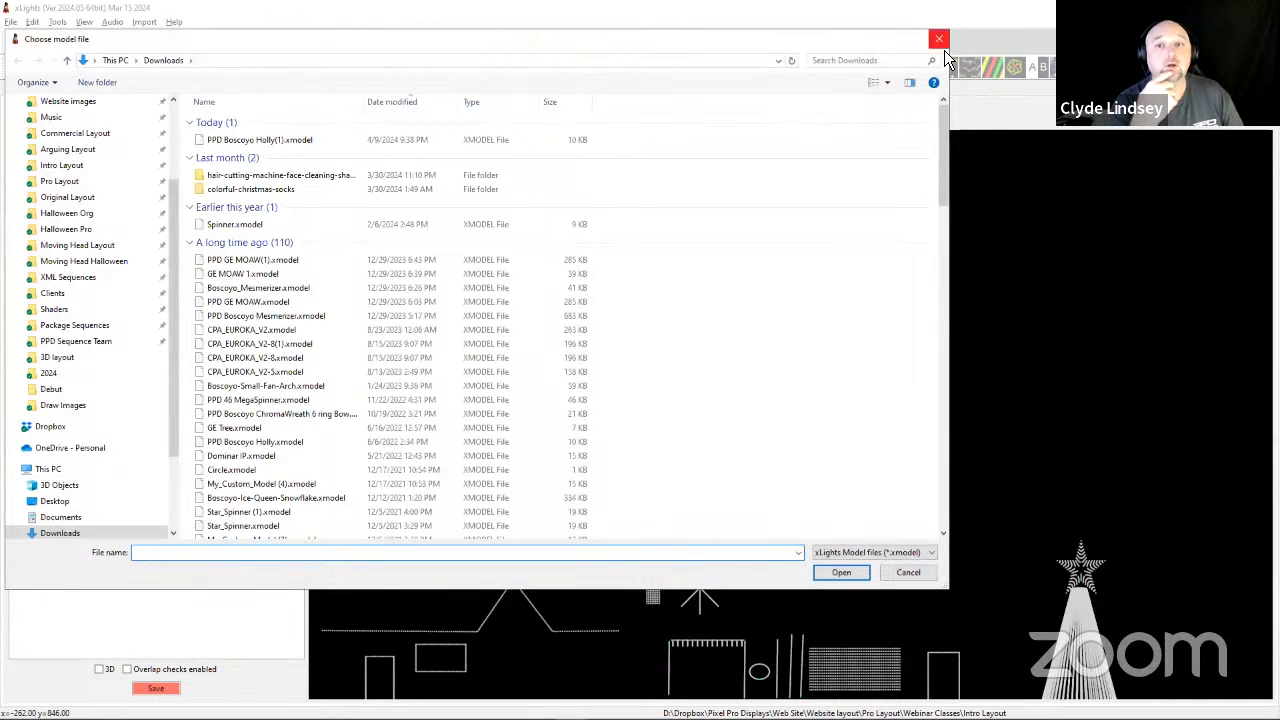
{"action": "left_click", "coordinate": [940, 42]}
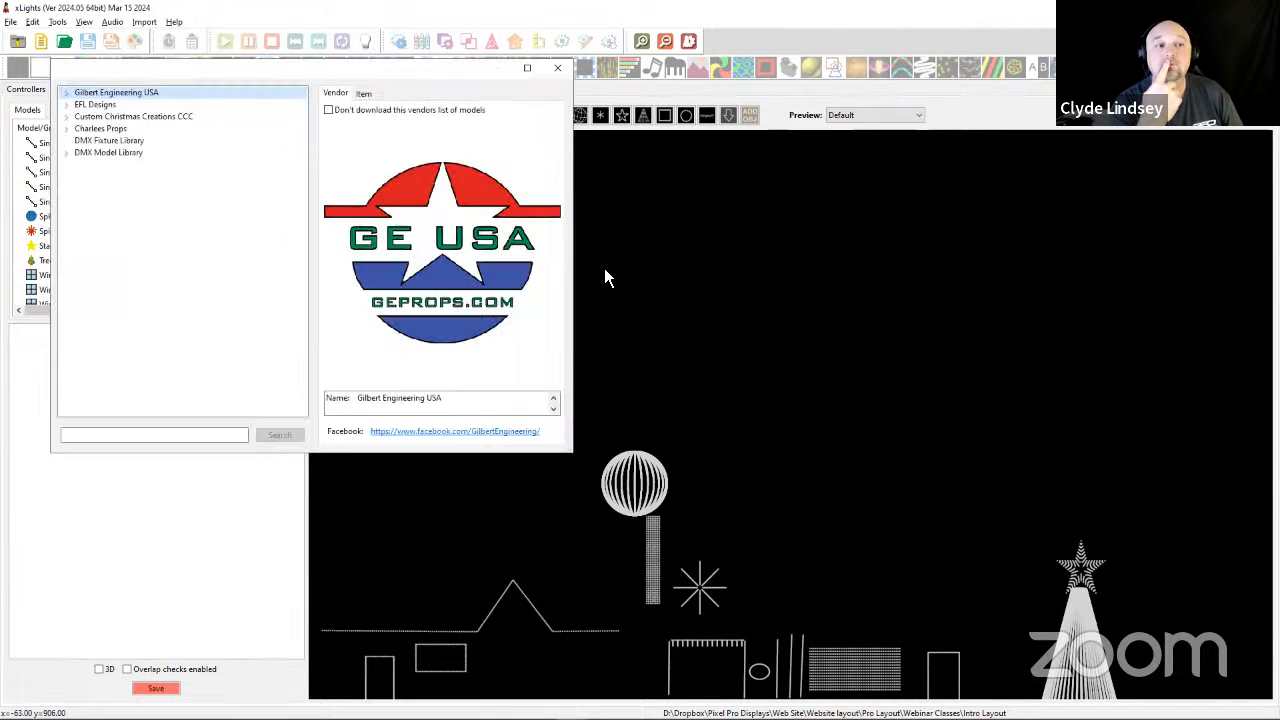
{"action": "left_click", "coordinate": [556, 68]}
{"action": "left_click", "coordinate": [728, 116]}
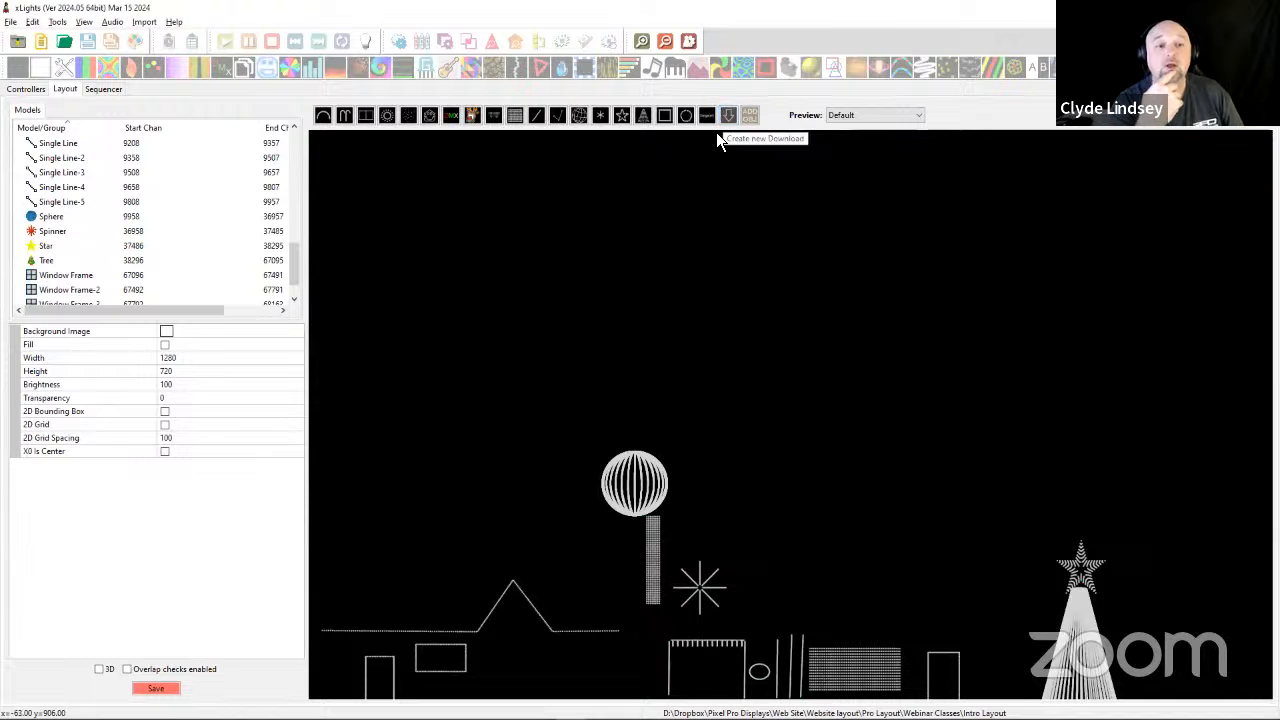
{"action": "left_click", "coordinate": [729, 374]}
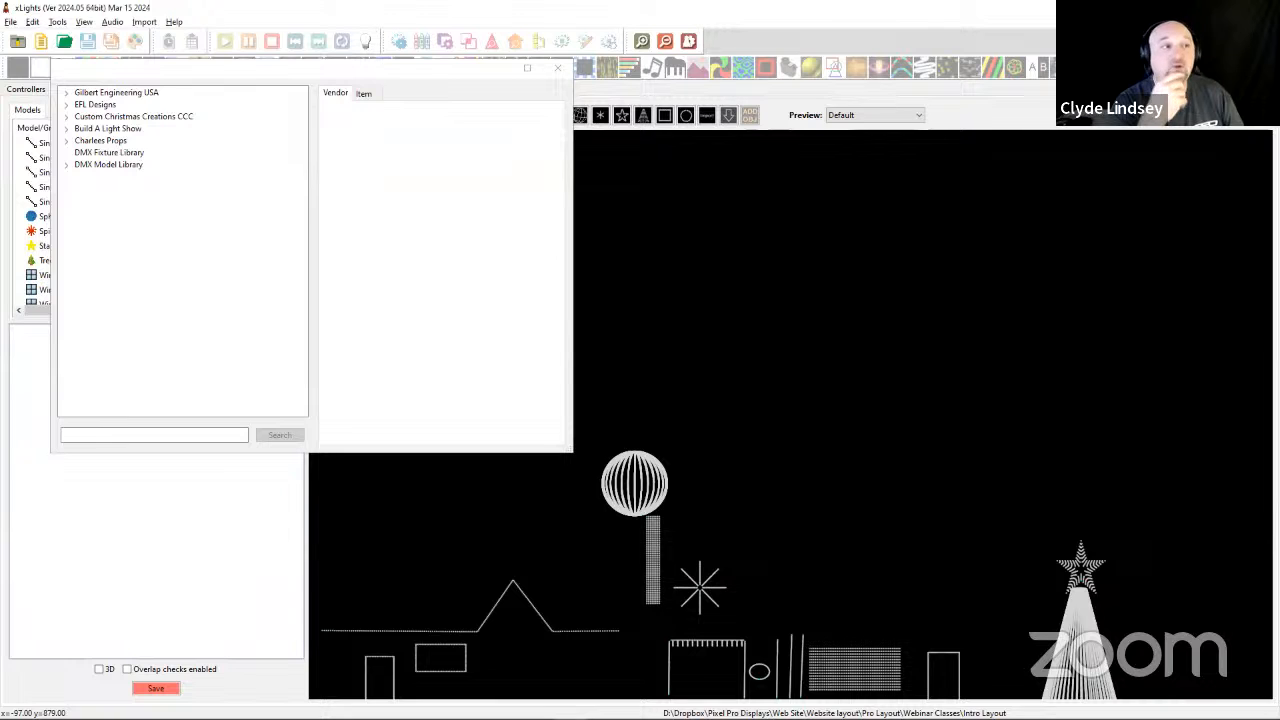
{"action": "left_click", "coordinate": [558, 69]}
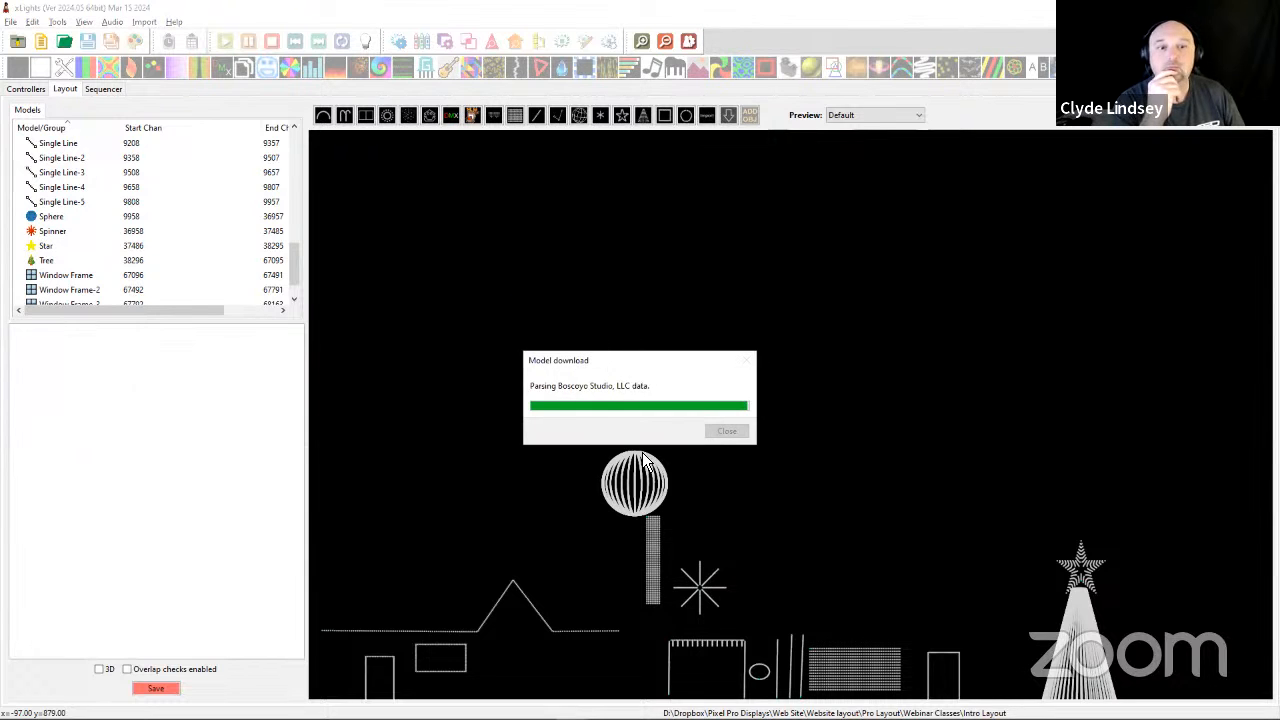
In the vendor model download library, expand Boscoyo Studio, LLC and view the DayCor HiRes Mr. Jingles Snowman under DayCor Printed Props.
{"action": "left_click", "coordinate": [99, 95]}
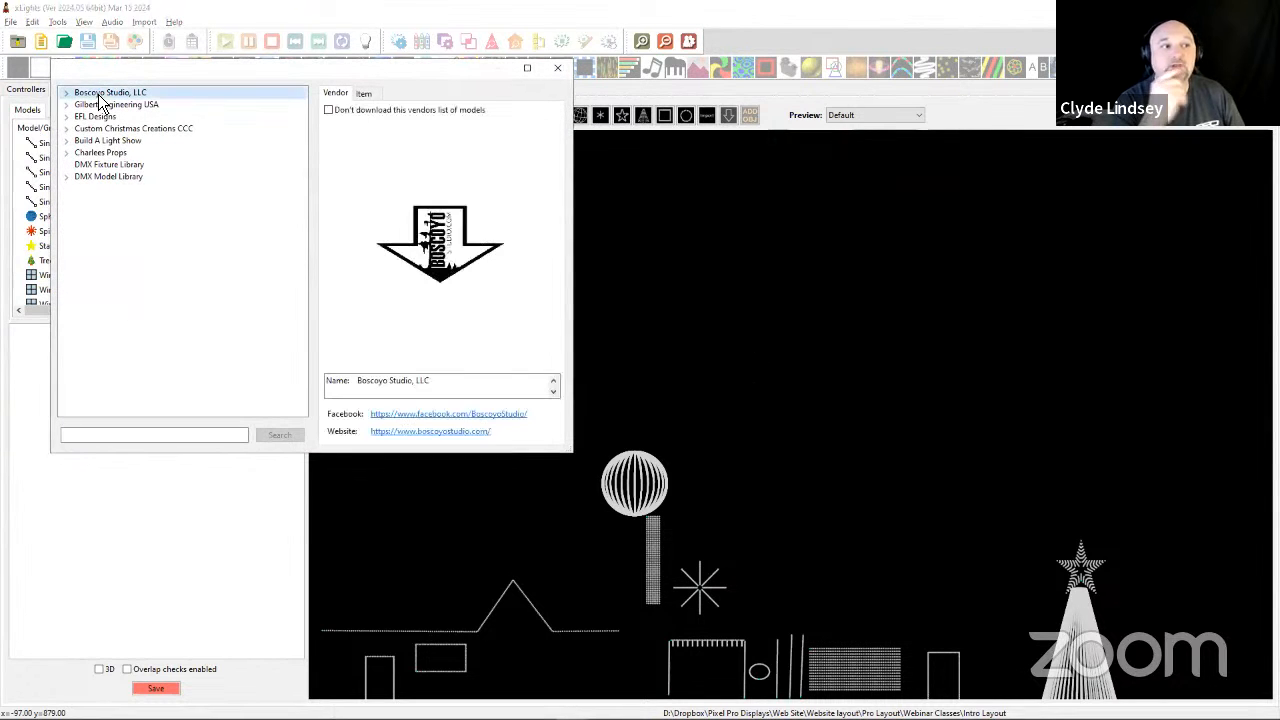
{"action": "left_click", "coordinate": [64, 95]}
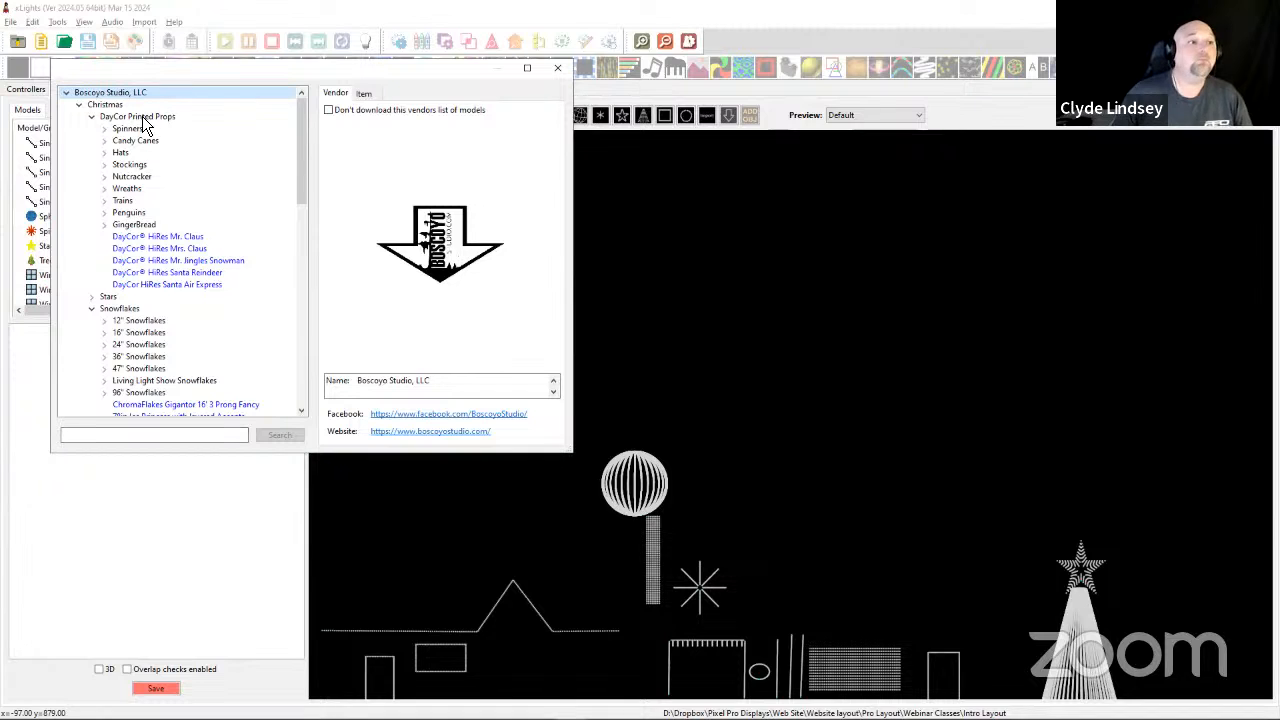
{"action": "left_click", "coordinate": [160, 260]}
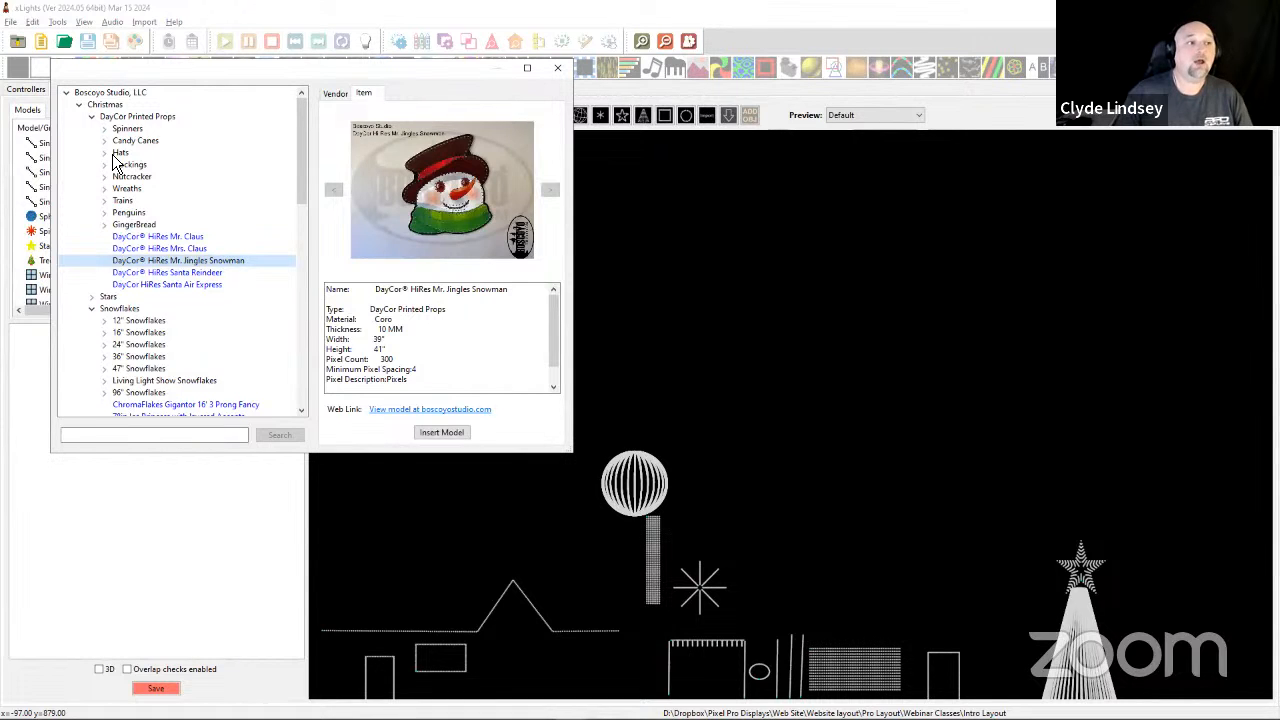
Expand Spinners under DayCor Printed Props and view the DayCor Pixel Spinner 15".
{"action": "left_click", "coordinate": [105, 130]}
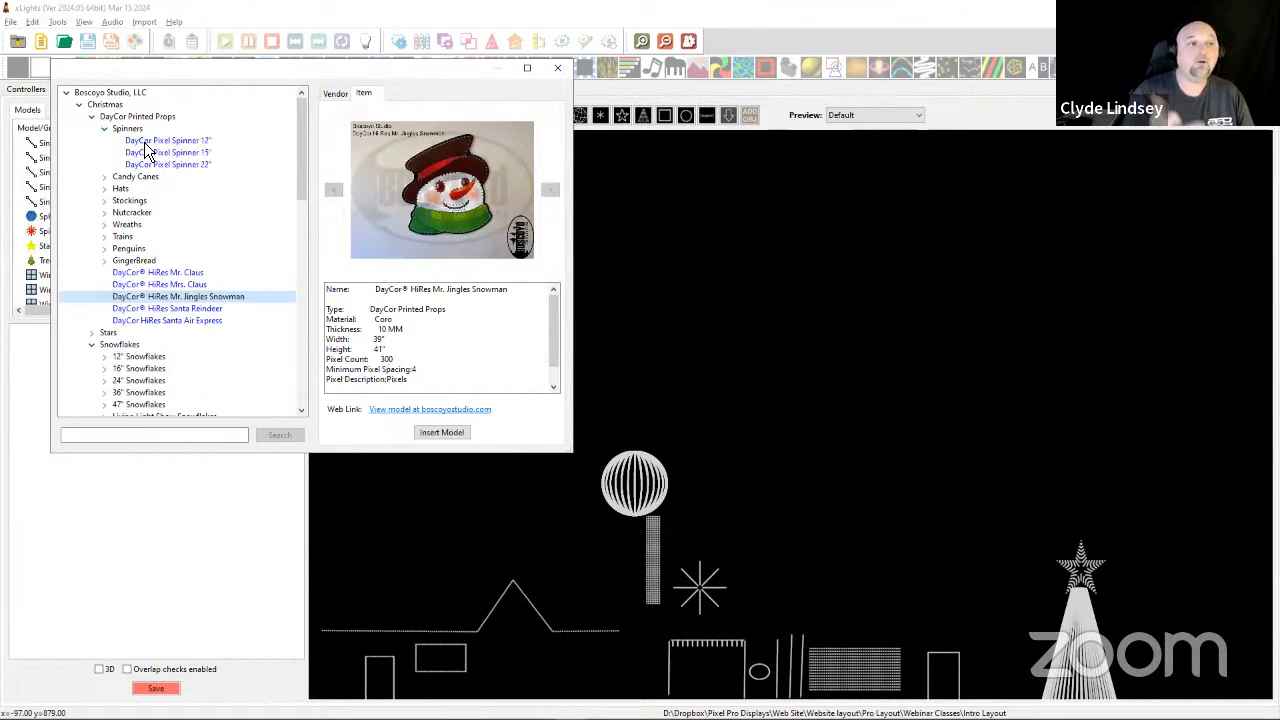
{"action": "left_click", "coordinate": [156, 154]}
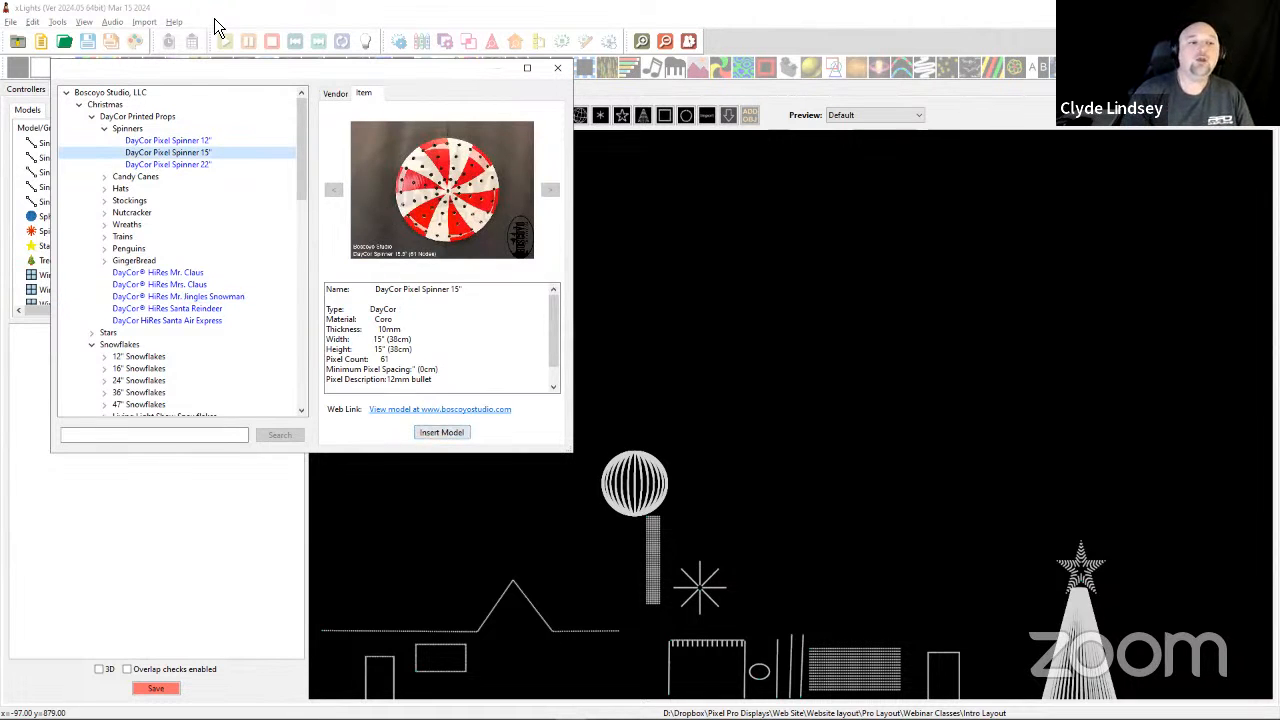
Search the model library for "spinner", insert the Boscoyo Spinner 23 inch, and position it in the open area above the sphere.
{"action": "left_click", "coordinate": [164, 436]}
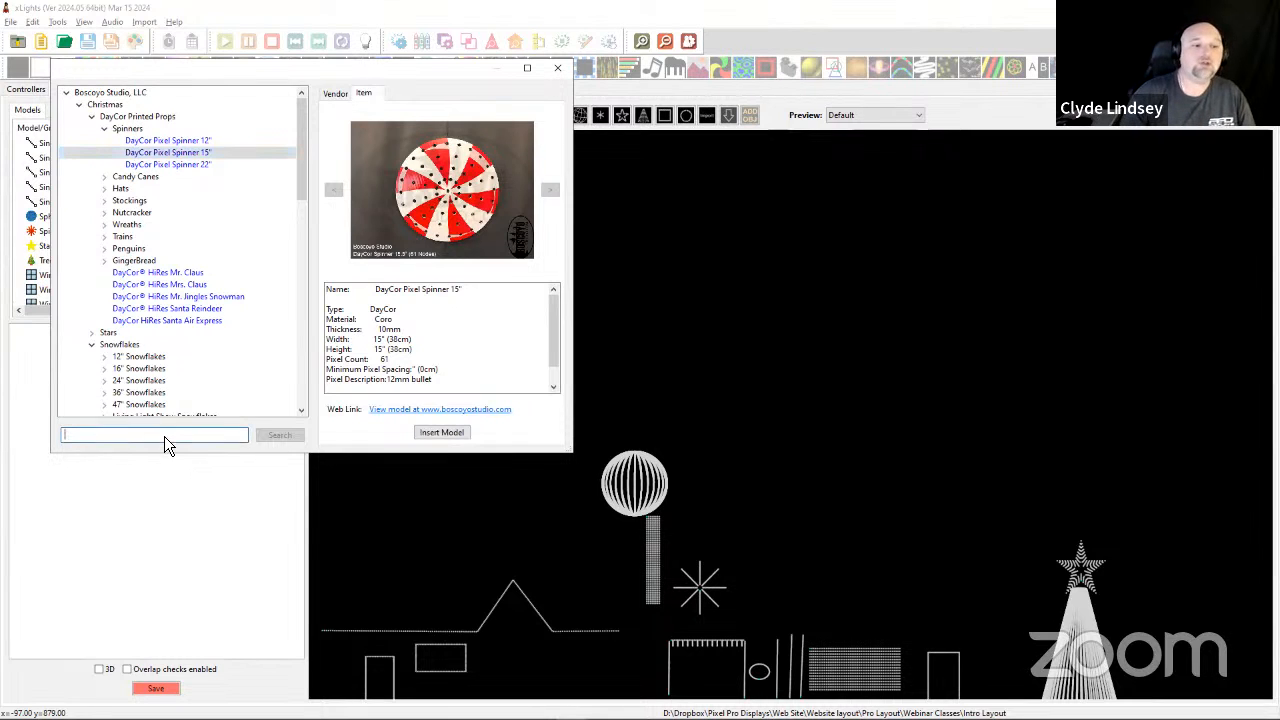
{"action": "type", "text": "spinner"}
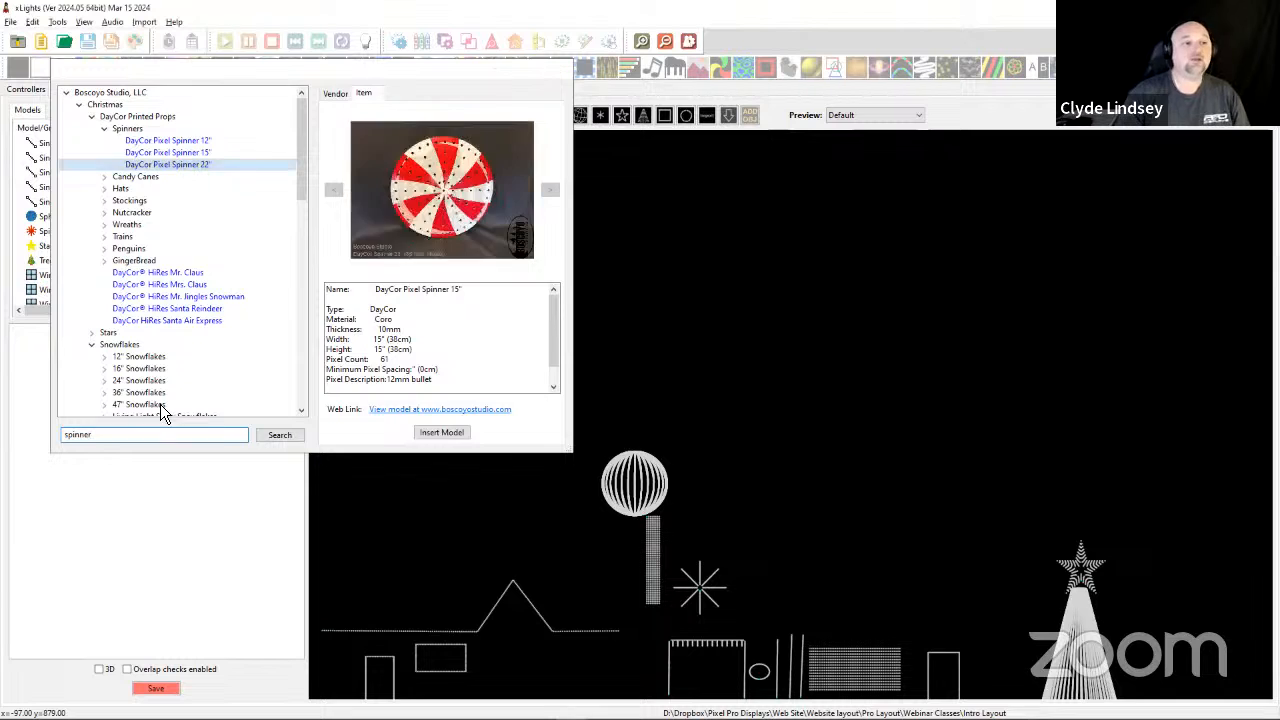
{"action": "key", "text": "Return"}
{"action": "left_click_drag", "start_coordinate": [523, 297], "coordinate": [596, 331]}
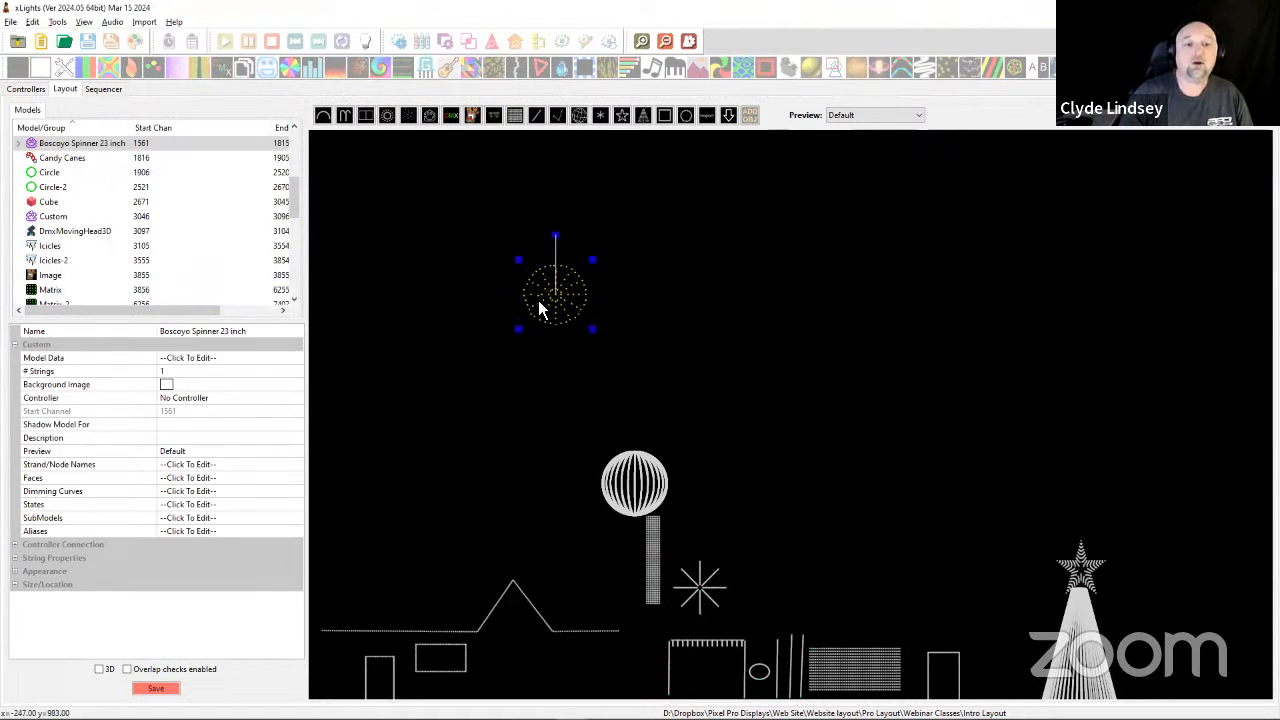
{"action": "left_click_drag", "start_coordinate": [536, 302], "coordinate": [592, 302]}
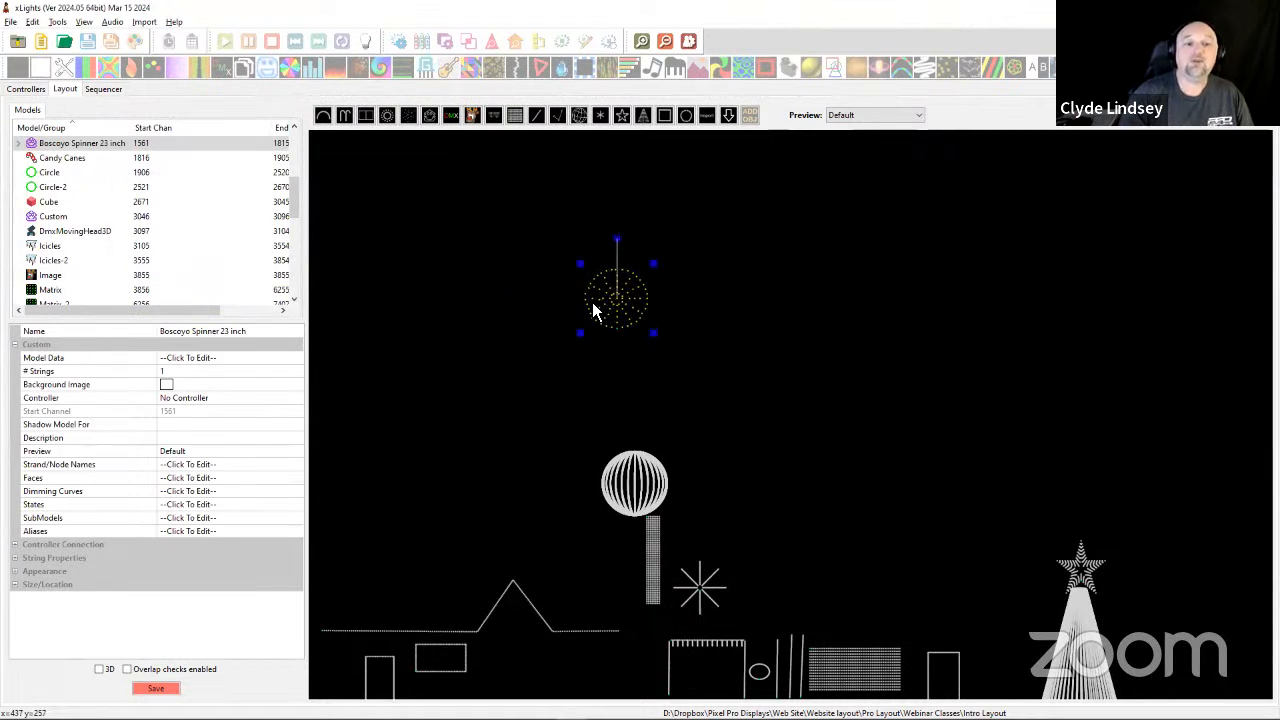
Start another downloaded model to the right of the spinner and search the Boscoyo Studio, LLC models for "mesmerizer".
{"action": "left_click", "coordinate": [728, 116]}
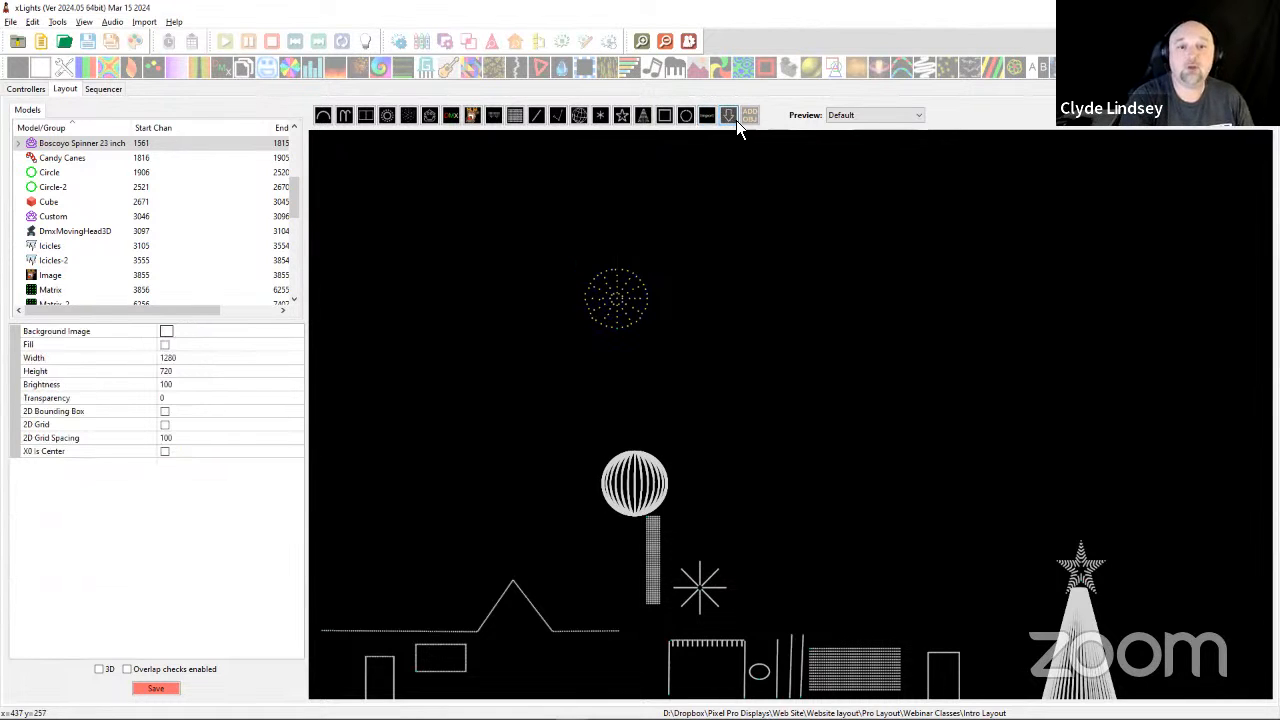
{"action": "left_click_drag", "start_coordinate": [668, 230], "coordinate": [786, 334]}
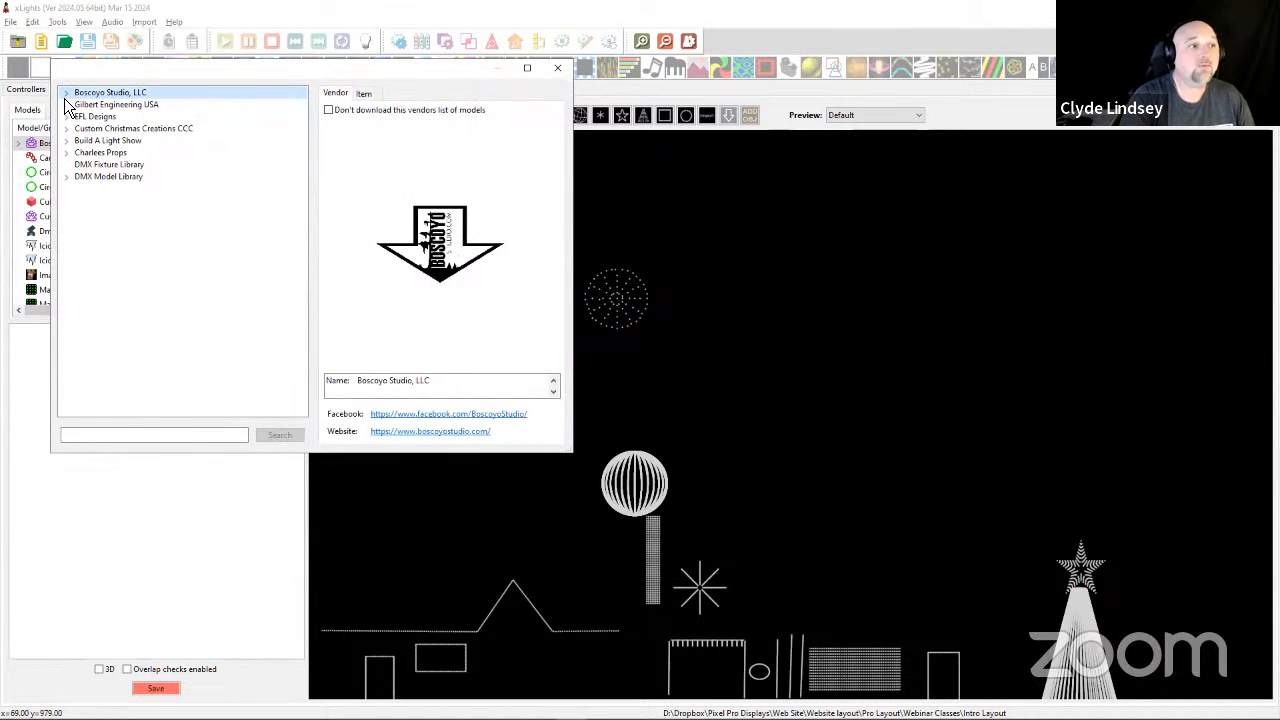
{"action": "left_click", "coordinate": [66, 92]}
{"action": "left_click", "coordinate": [166, 436]}
{"action": "type", "text": "mesmerizer"}
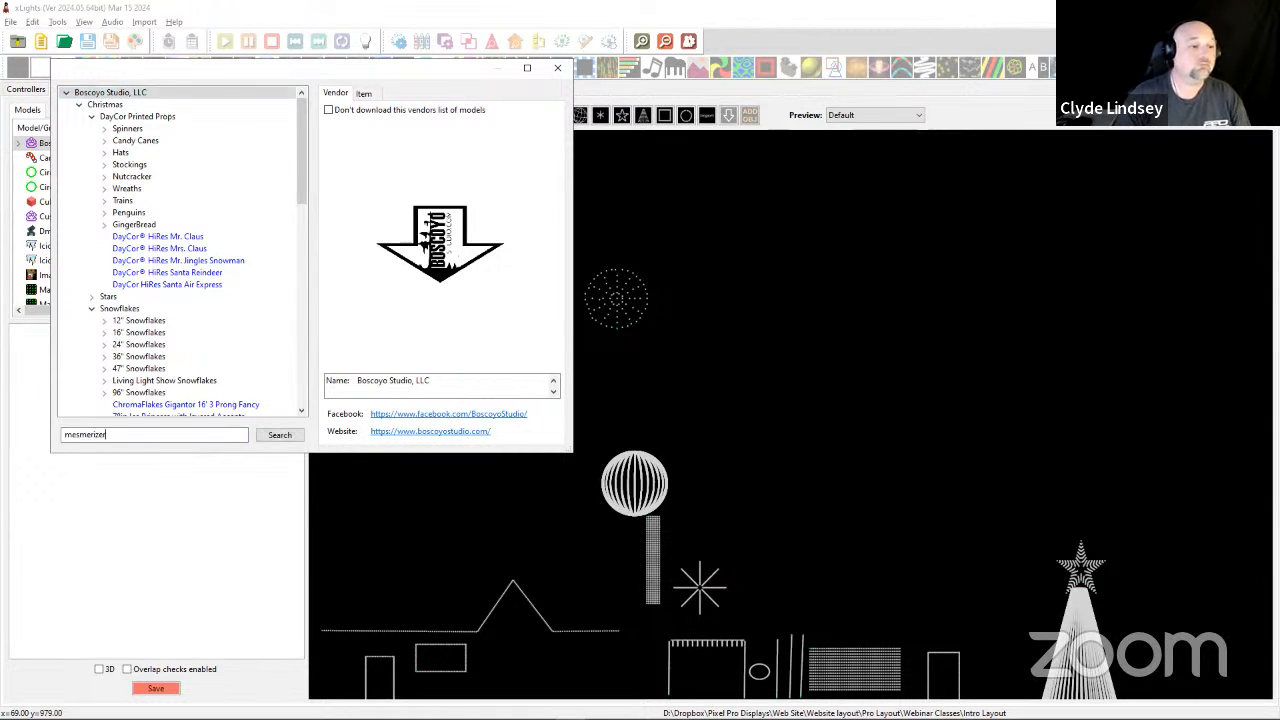
{"action": "left_click", "coordinate": [277, 436]}
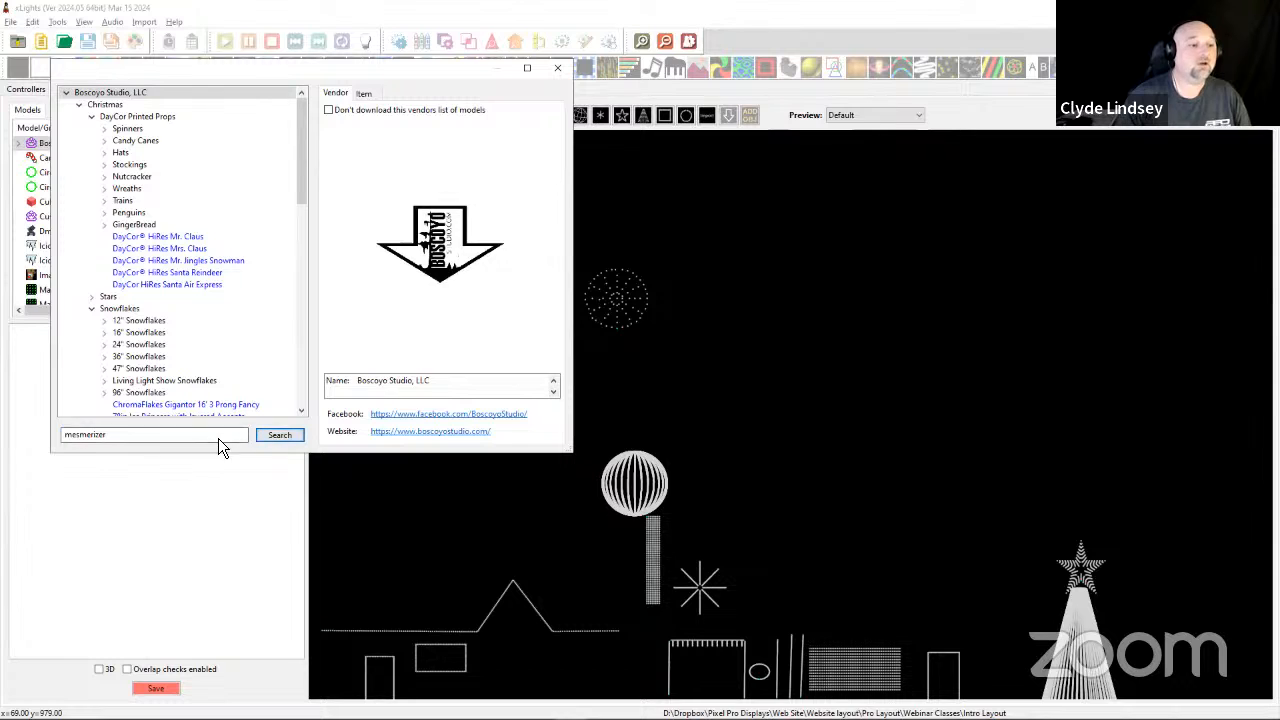
Shorten the library search to "mes" and insert the Boscoyo Mesmeriser Spinner into the layout.
{"action": "left_click", "coordinate": [130, 438]}
{"action": "key", "text": "BackSpace"}
{"action": "key", "text": "BackSpace"}
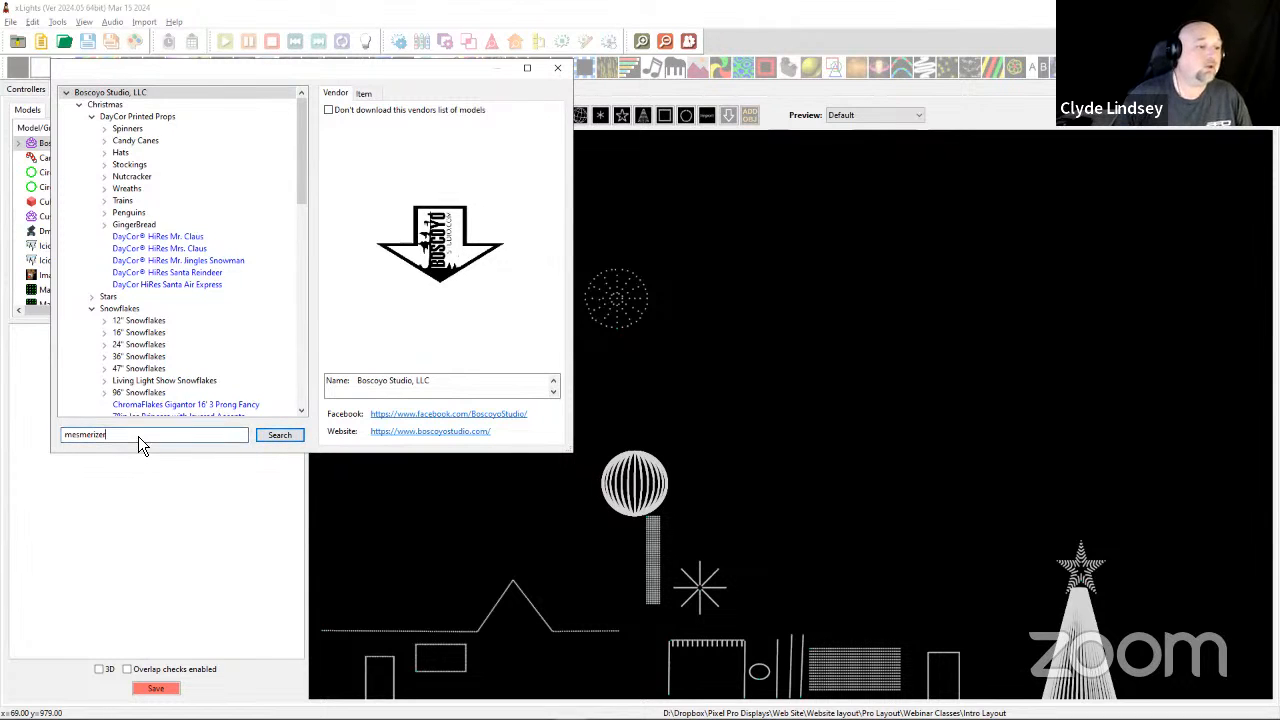
{"action": "key", "text": "BackSpace"}
{"action": "key", "text": "BackSpace"}
{"action": "key", "text": "BackSpace"}
{"action": "key", "text": "BackSpace"}
{"action": "key", "text": "BackSpace"}
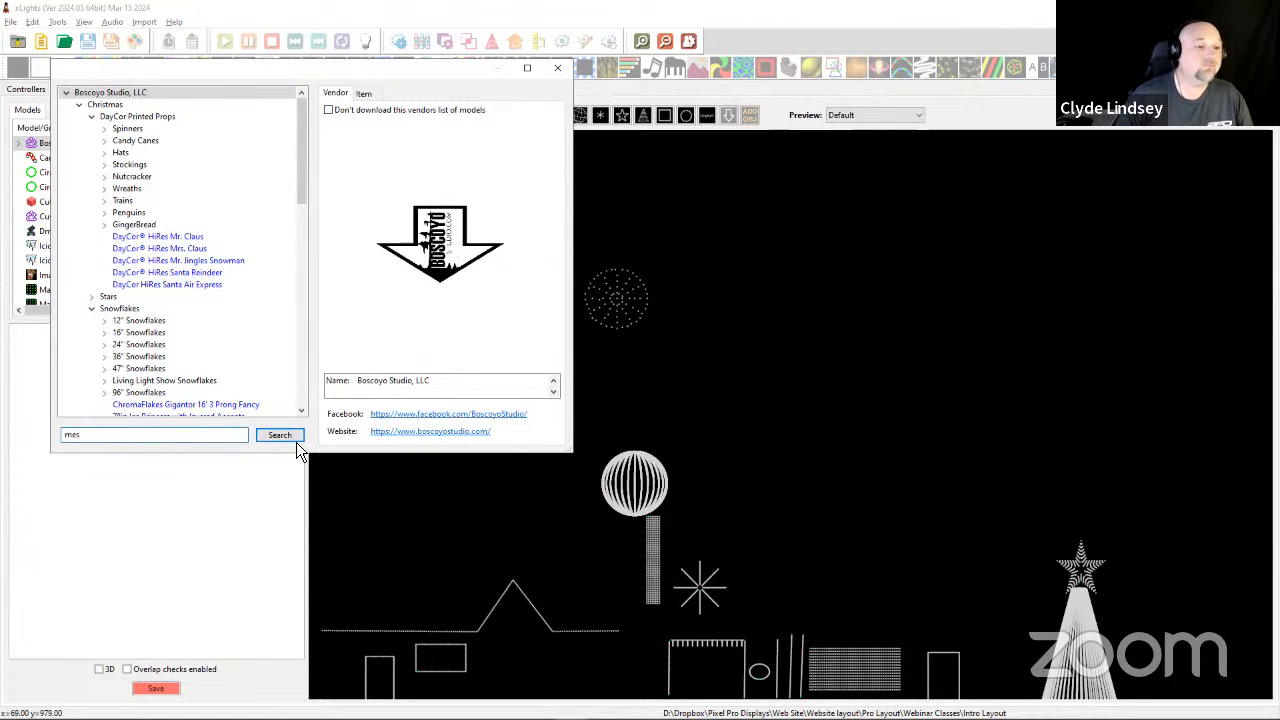
{"action": "left_click", "coordinate": [279, 436]}
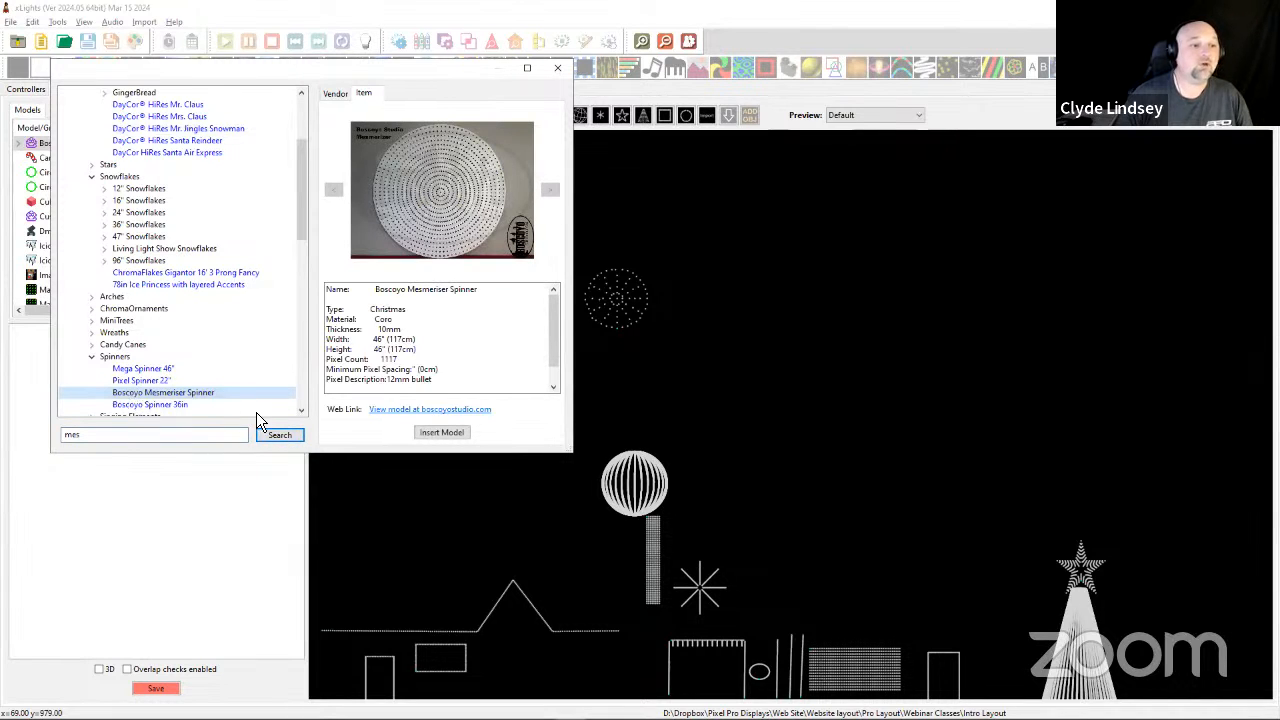
{"action": "left_click", "coordinate": [443, 434]}
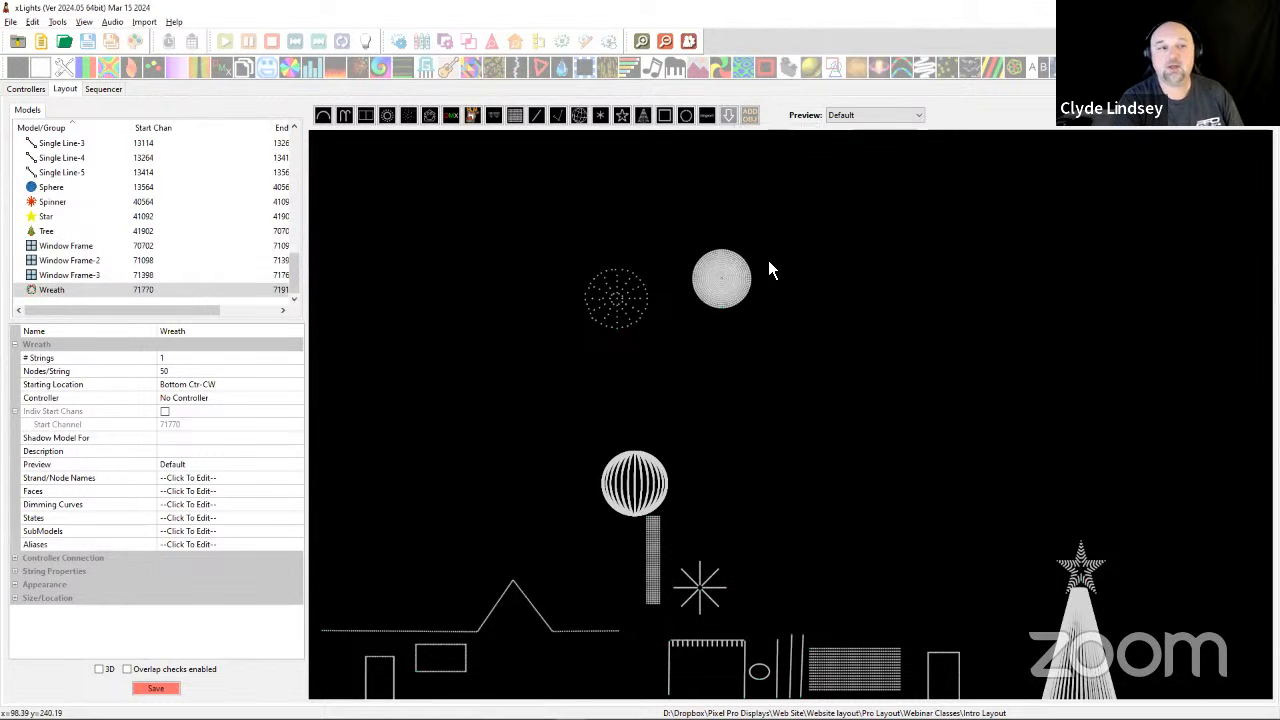
Place three more copies of the Boscoyo Mesmeriser Spinner in a row to the right of the first one.
{"action": "scroll", "coordinate": [186, 262], "scroll_direction": "up", "scroll_amount": 4}
{"action": "scroll", "coordinate": [200, 190], "scroll_direction": "up", "scroll_amount": 5}
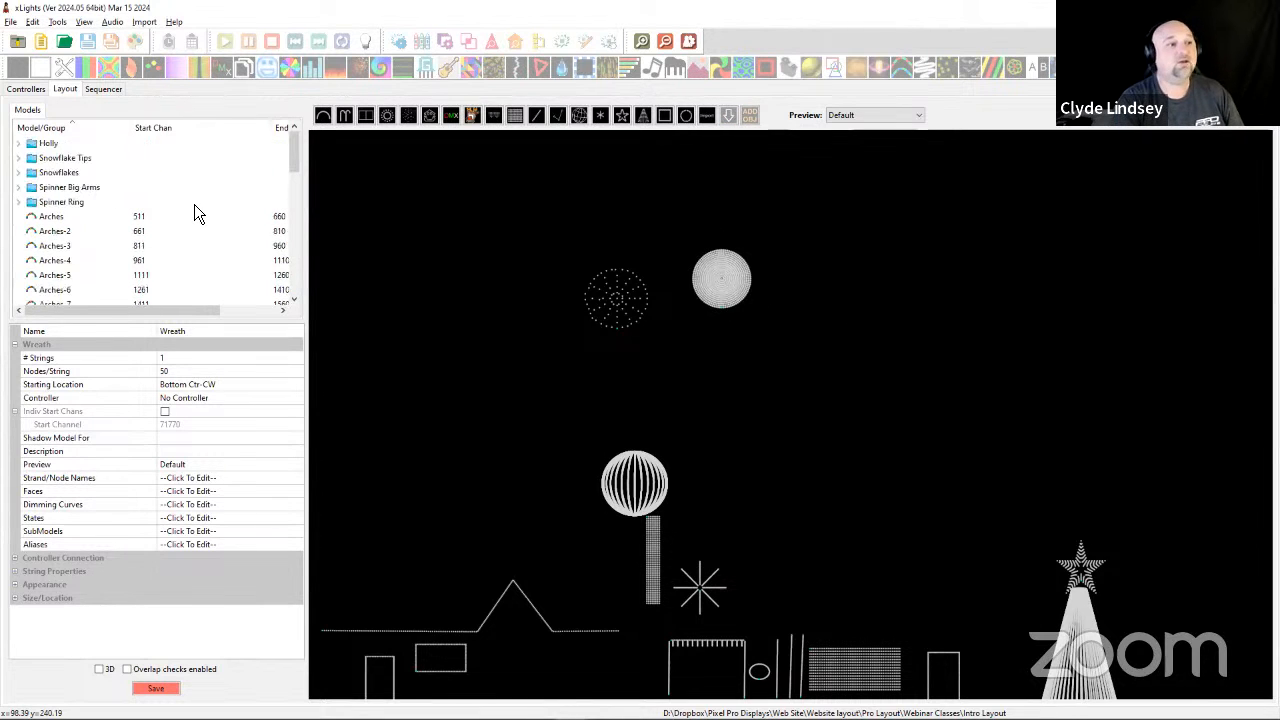
{"action": "mouse_move", "coordinate": [769, 239]}
{"action": "left_mouse_down"}
{"action": "mouse_move", "coordinate": [884, 302]}
{"action": "mouse_move", "coordinate": [886, 319]}
{"action": "left_mouse_up"}
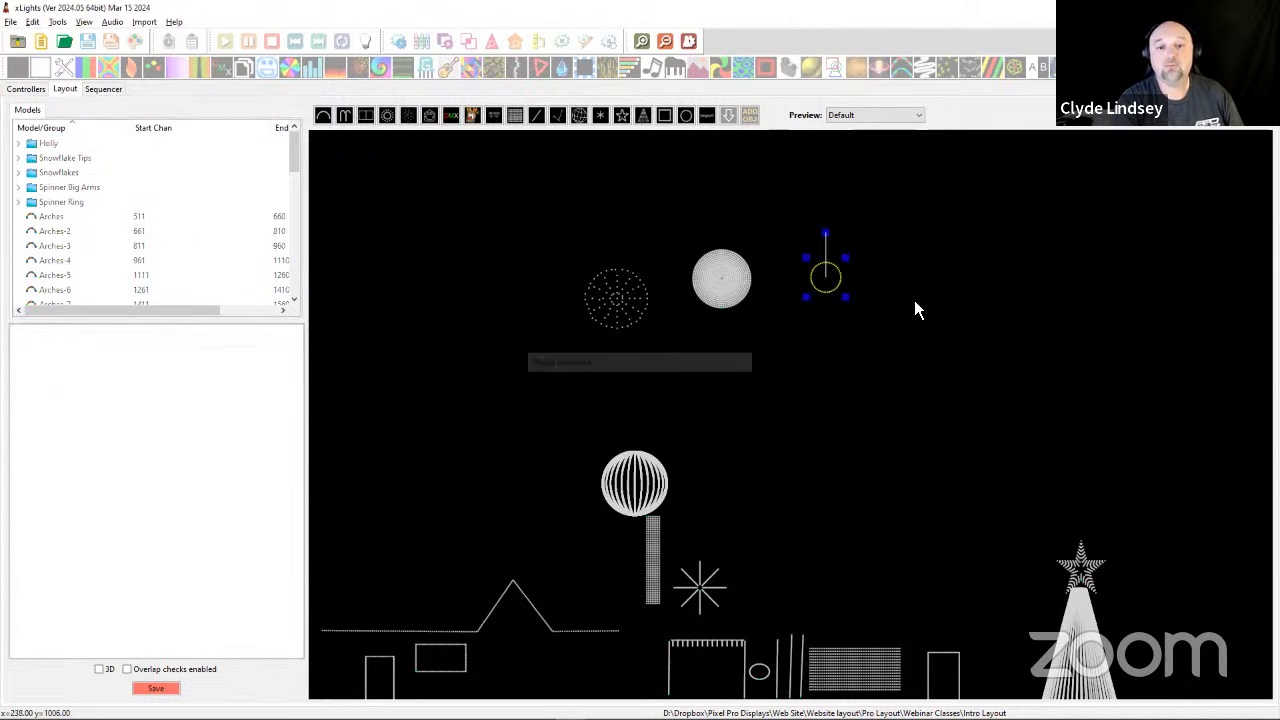
{"action": "left_click_drag", "start_coordinate": [897, 249], "coordinate": [993, 341]}
{"action": "left_click_drag", "start_coordinate": [1001, 252], "coordinate": [1062, 318]}
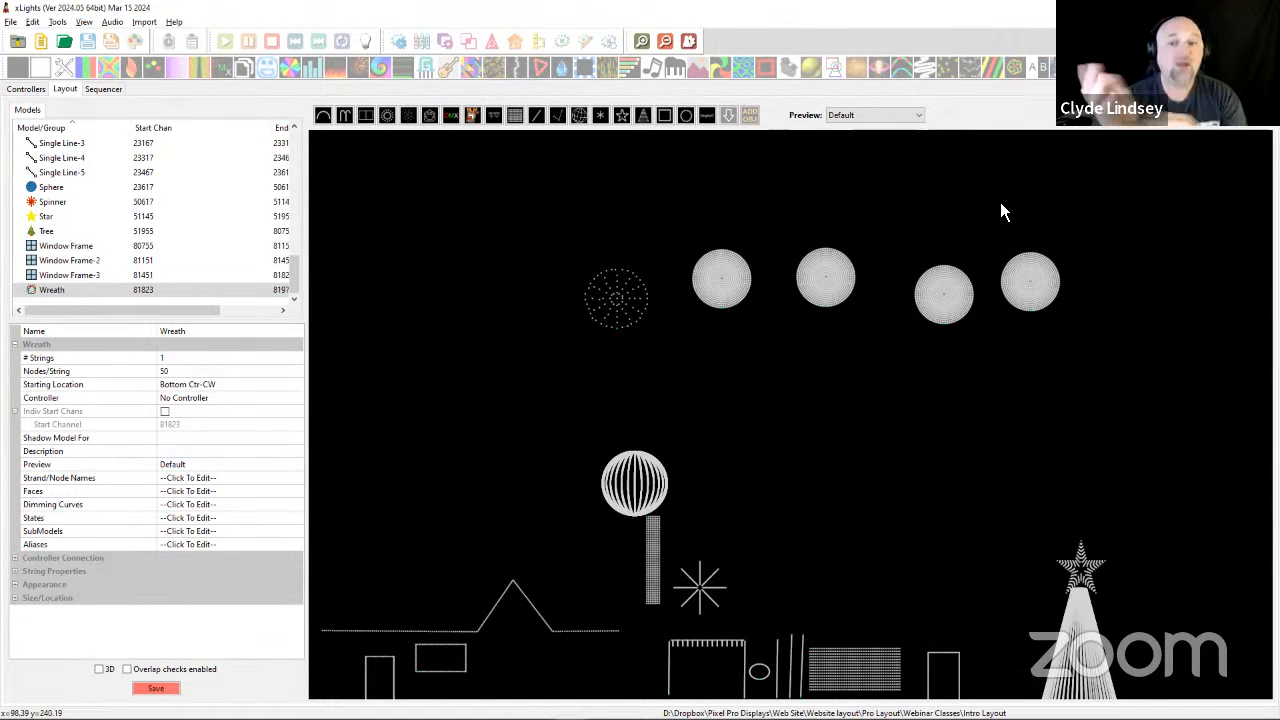
{"action": "left_click", "coordinate": [731, 116]}
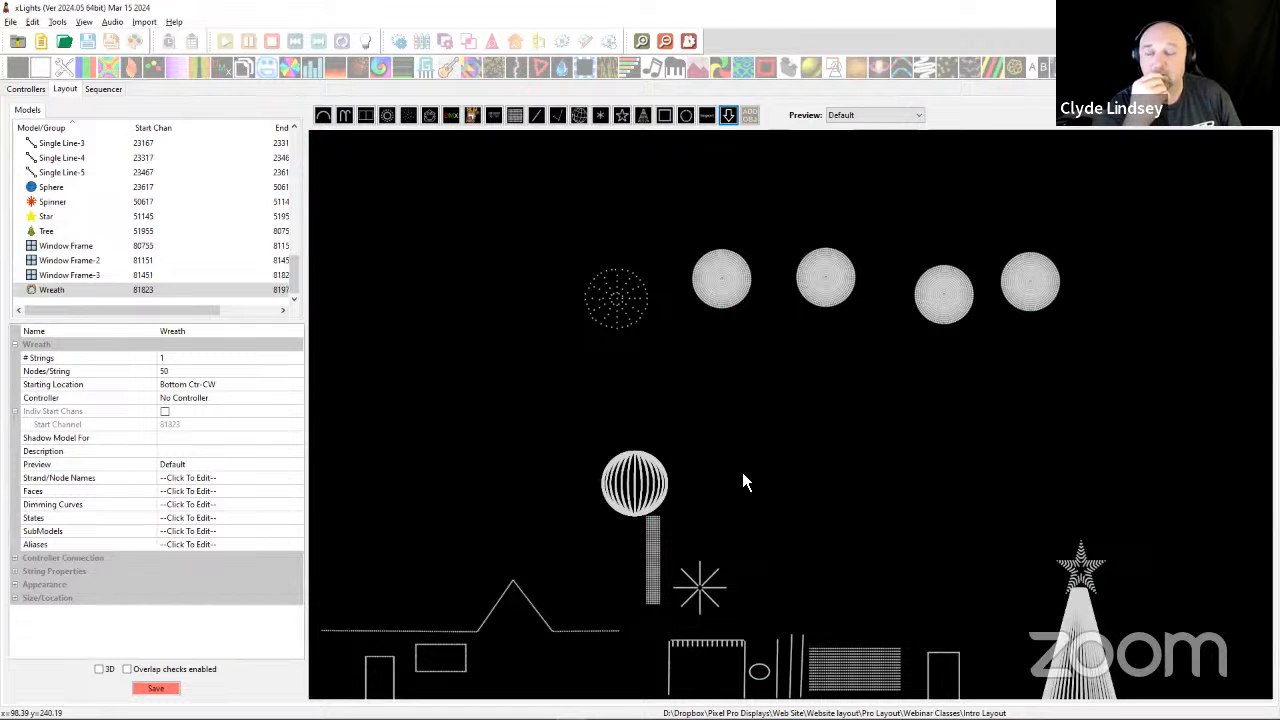
Move Boscoyo_Mesmerizer-3 against the right side of Boscoyo_Mesmerizer-2 and bring Boscoyo_Mesmerizer-4 in close beside it.
{"action": "scroll", "coordinate": [763, 501], "scroll_direction": "down", "scroll_amount": 3}
{"action": "left_click_drag", "start_coordinate": [773, 463], "coordinate": [774, 318]}
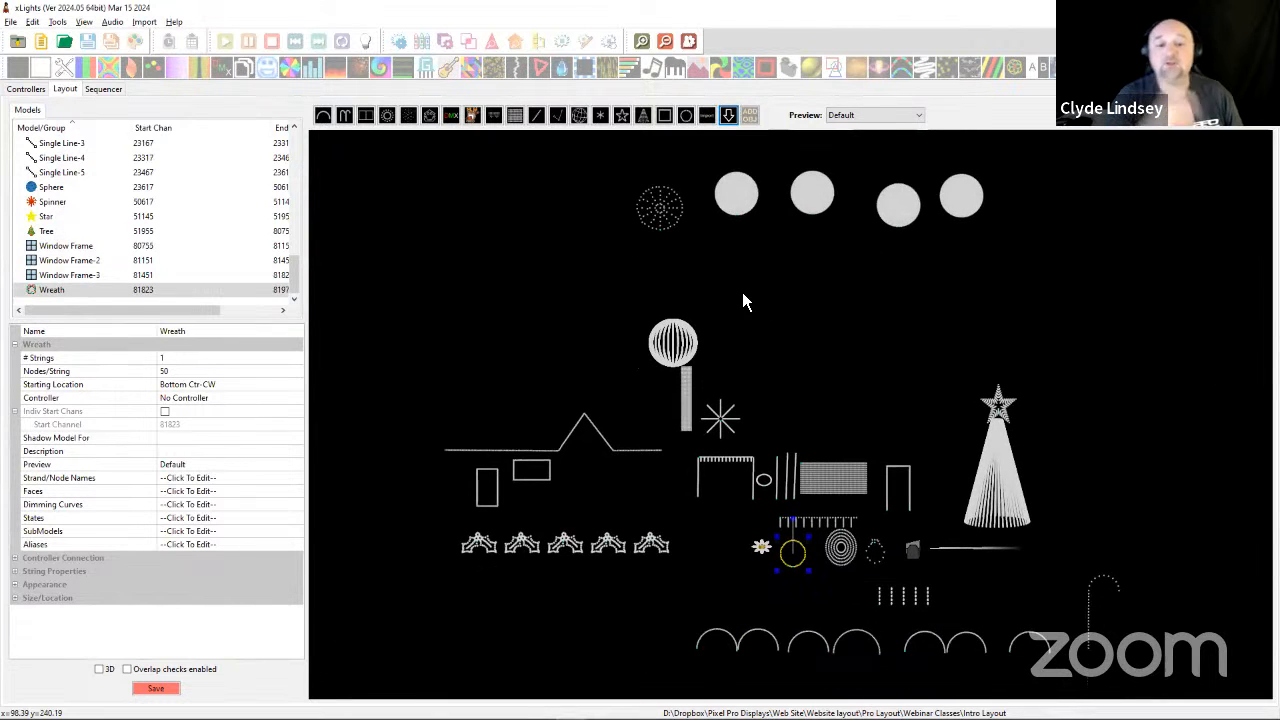
{"action": "left_click", "coordinate": [737, 207]}
{"action": "left_click", "coordinate": [811, 200]}
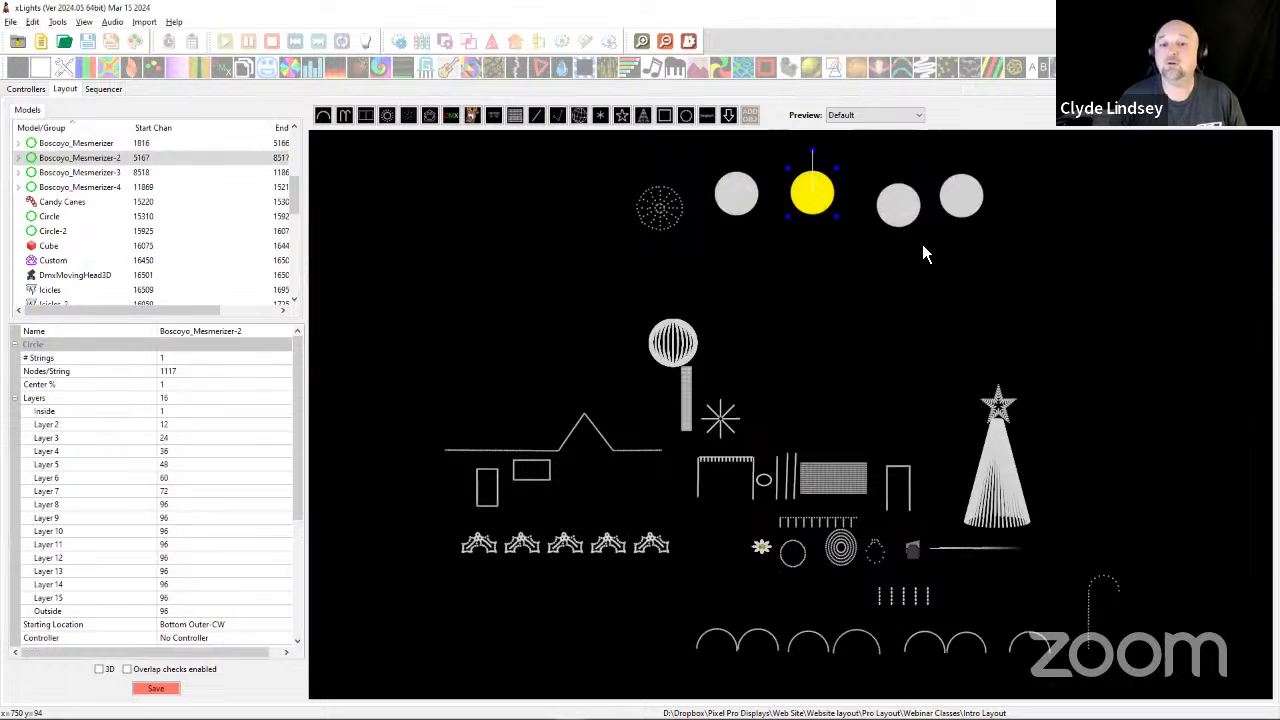
{"action": "left_click", "coordinate": [896, 208]}
{"action": "left_click_drag", "start_coordinate": [895, 210], "coordinate": [874, 204]}
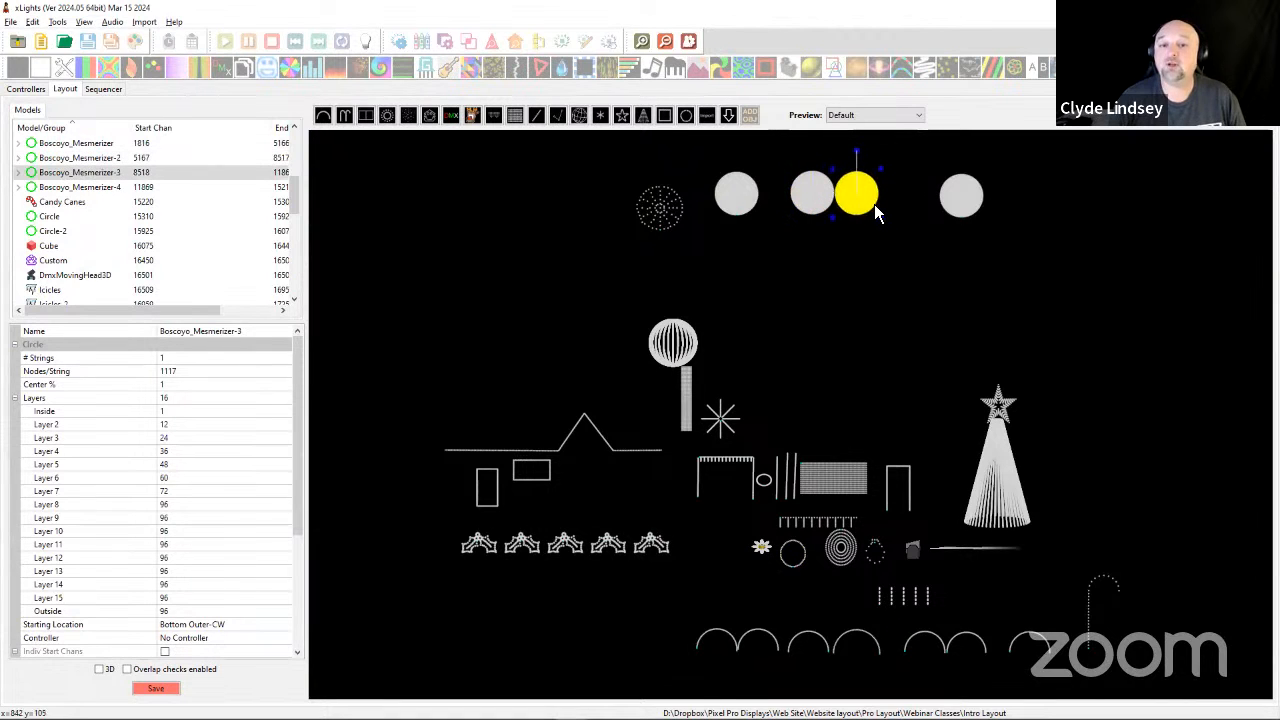
{"action": "left_click_drag", "start_coordinate": [960, 207], "coordinate": [908, 218]}
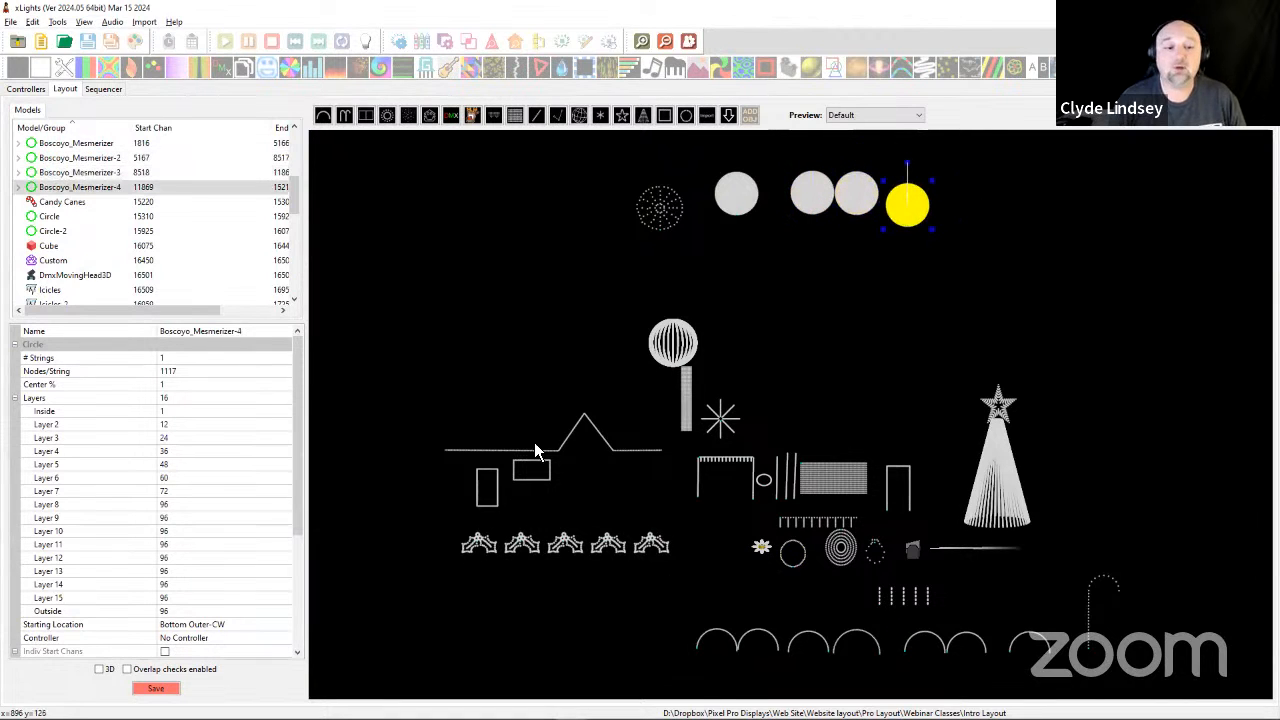
Move the roofline poly line up into the clear area and place Icicles-2 beneath its long left segment.
{"action": "left_click_drag", "start_coordinate": [546, 448], "coordinate": [547, 290]}
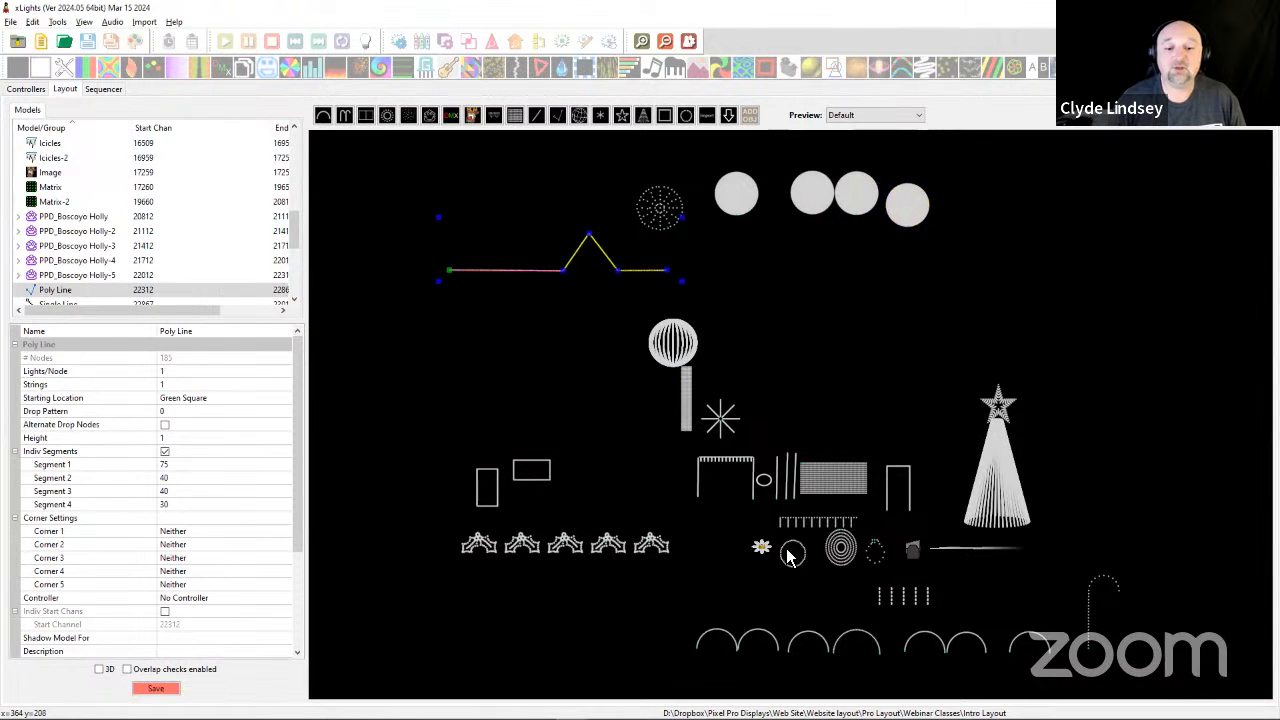
{"action": "left_click_drag", "start_coordinate": [820, 524], "coordinate": [571, 284]}
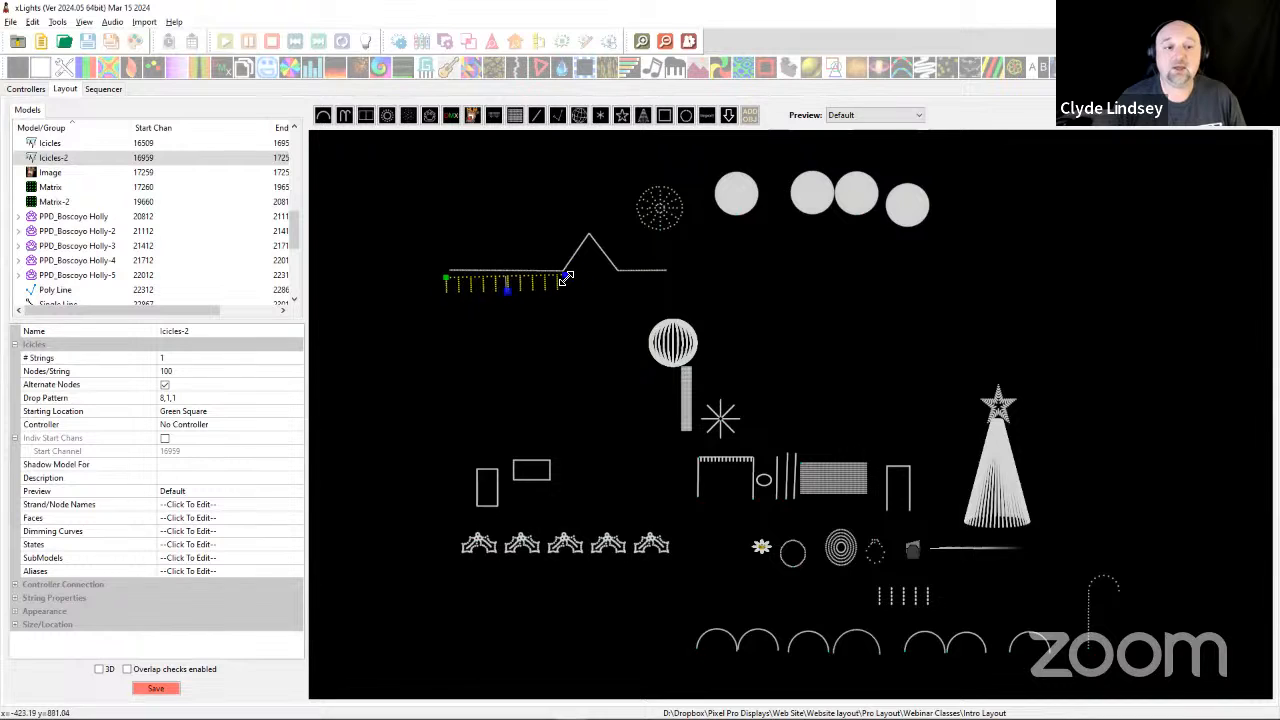
Level Icicles-2, raise it against the roofline's left segment, and line up its left end with the segment's start.
{"action": "scroll", "coordinate": [488, 318], "scroll_direction": "up", "scroll_amount": 5}
{"action": "scroll", "coordinate": [543, 277], "scroll_direction": "up", "scroll_amount": 2}
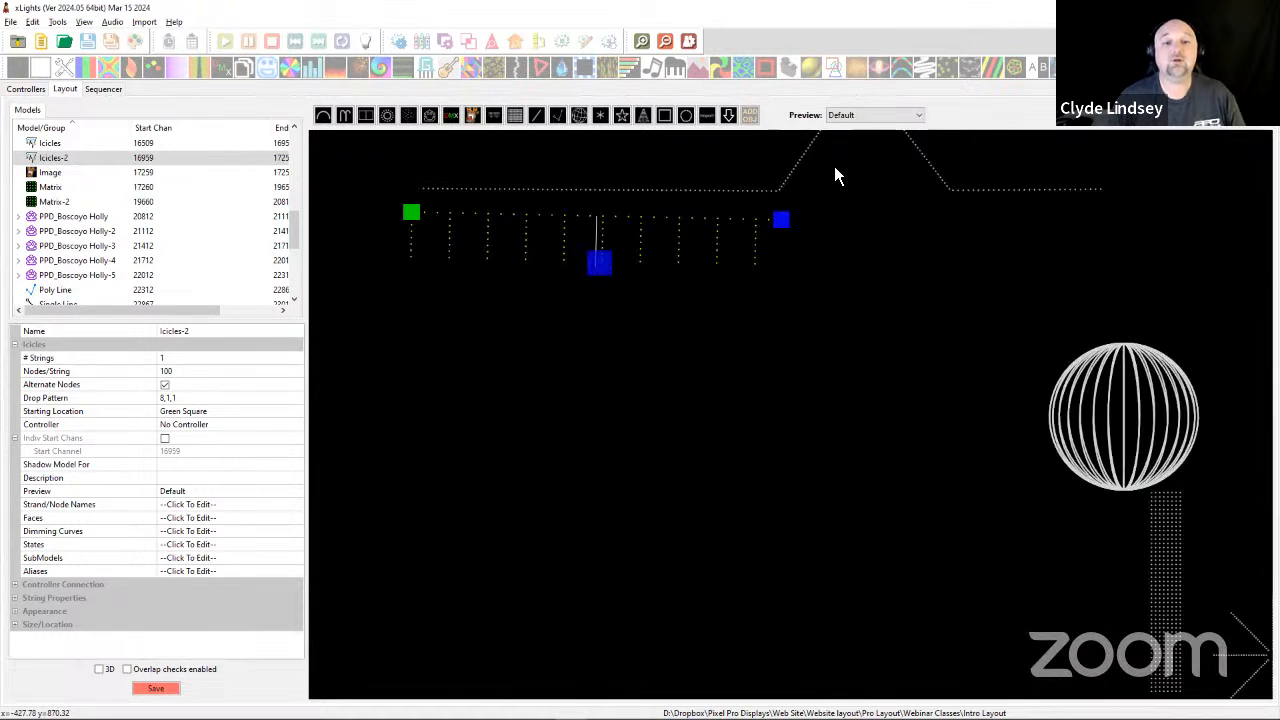
{"action": "mouse_move", "coordinate": [777, 217]}
{"action": "left_mouse_down"}
{"action": "mouse_move", "coordinate": [788, 201]}
{"action": "mouse_move", "coordinate": [778, 215]}
{"action": "left_mouse_up"}
{"action": "left_click_drag", "start_coordinate": [602, 270], "coordinate": [602, 262]}
{"action": "key", "text": "Up"}
{"action": "key", "text": "Up"}
{"action": "key", "text": "Up"}
{"action": "key", "text": "Up"}
{"action": "key", "text": "Up"}
{"action": "key", "text": "Up"}
{"action": "key", "text": "Down"}
{"action": "key", "text": "Down"}
{"action": "key", "text": "Down"}
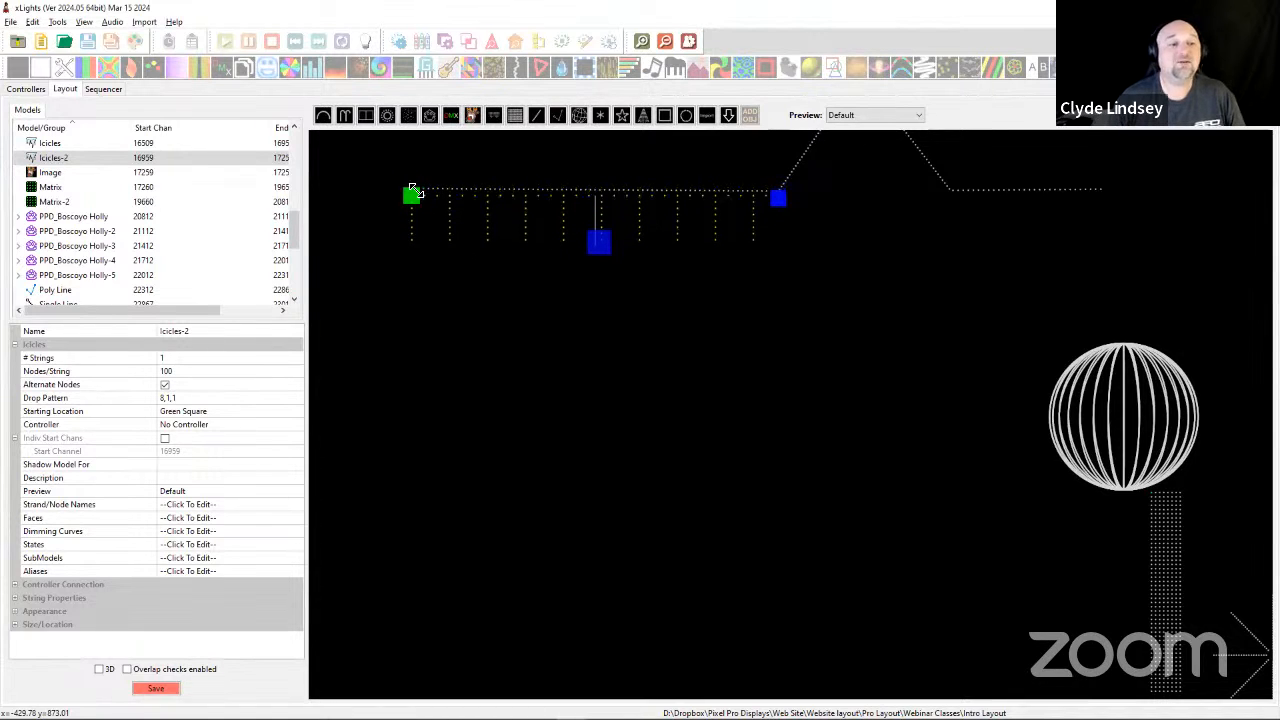
{"action": "left_click_drag", "start_coordinate": [412, 195], "coordinate": [425, 195]}
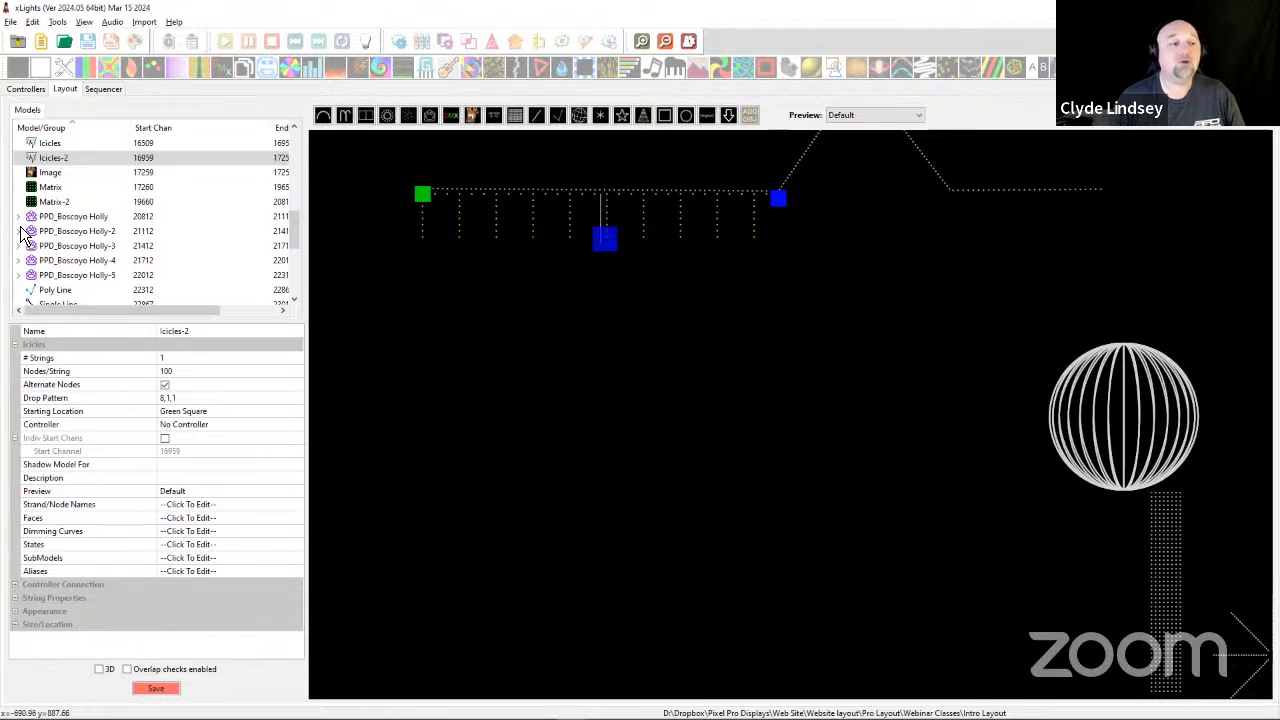
Set the Icicles-2 drop pattern to "8," and its nodes per string to 300, and pull its left end slightly inward.
{"action": "left_click", "coordinate": [186, 399]}
{"action": "left_click", "coordinate": [186, 399]}
{"action": "key", "text": "BackSpace"}
{"action": "key", "text": "BackSpace"}
{"action": "key", "text": "BackSpace"}
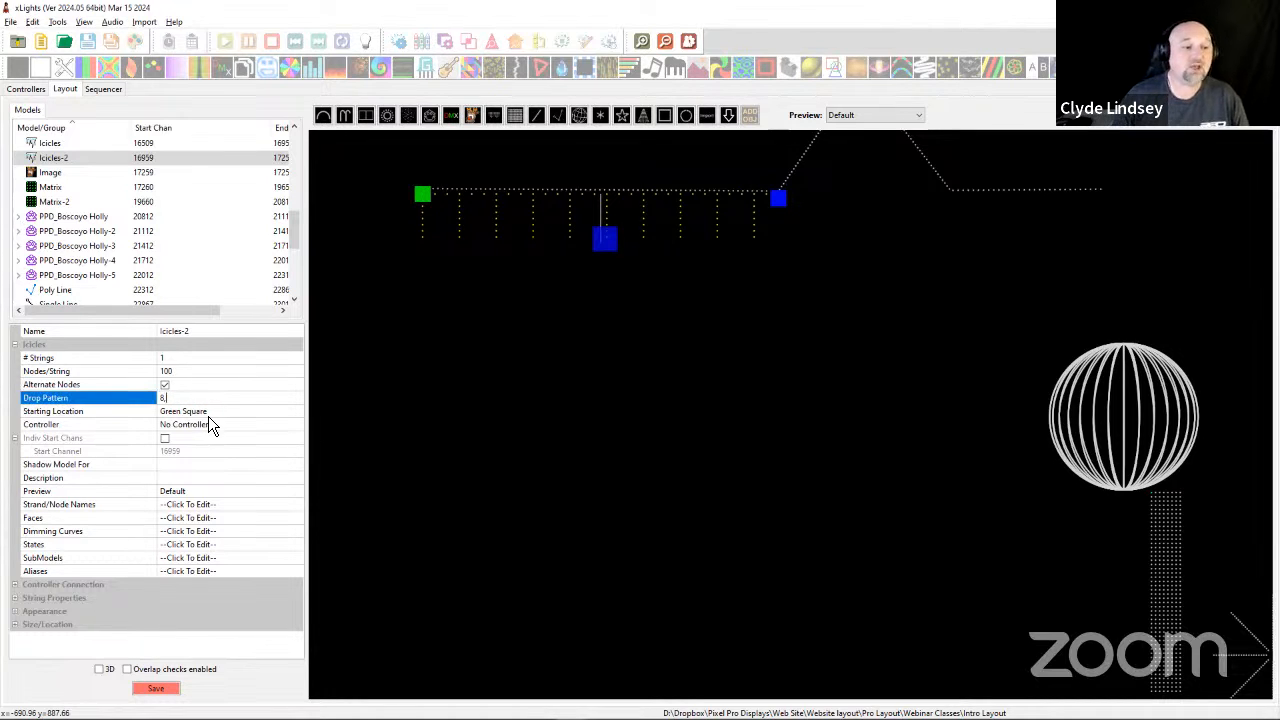
{"action": "left_click", "coordinate": [240, 424]}
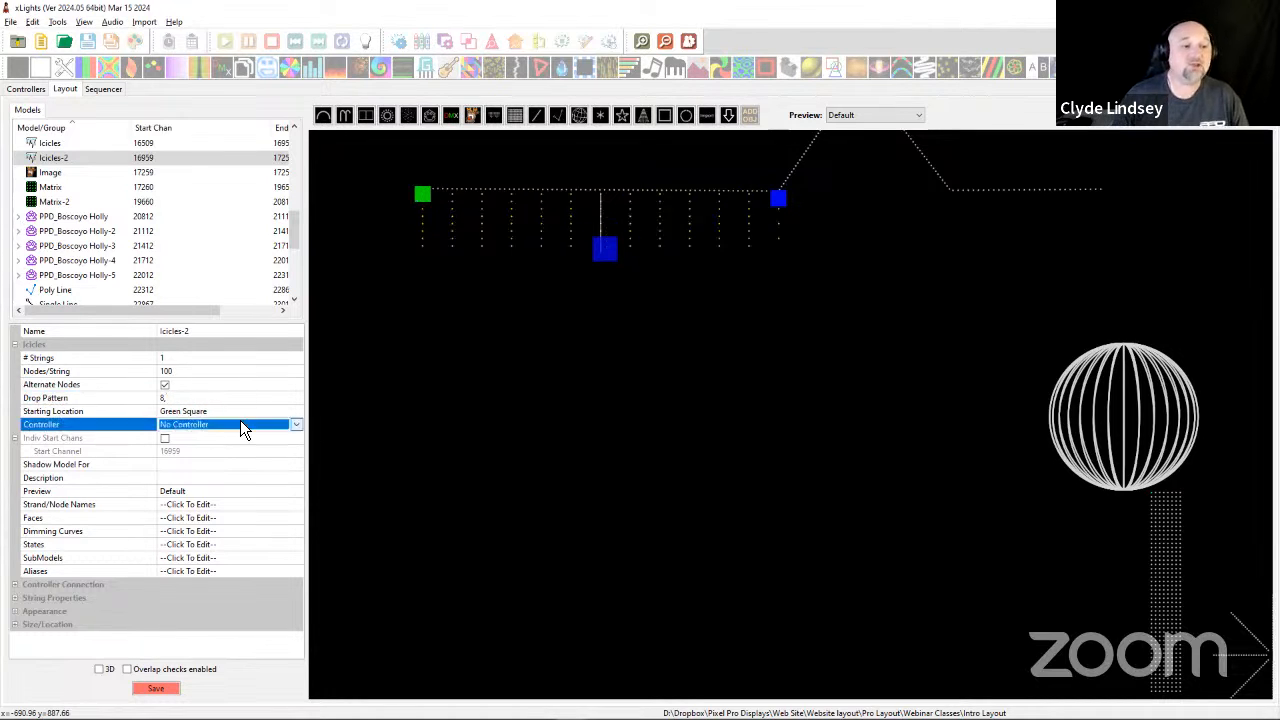
{"action": "left_click", "coordinate": [194, 372]}
{"action": "type", "text": "300"}
{"action": "key", "text": "Return"}
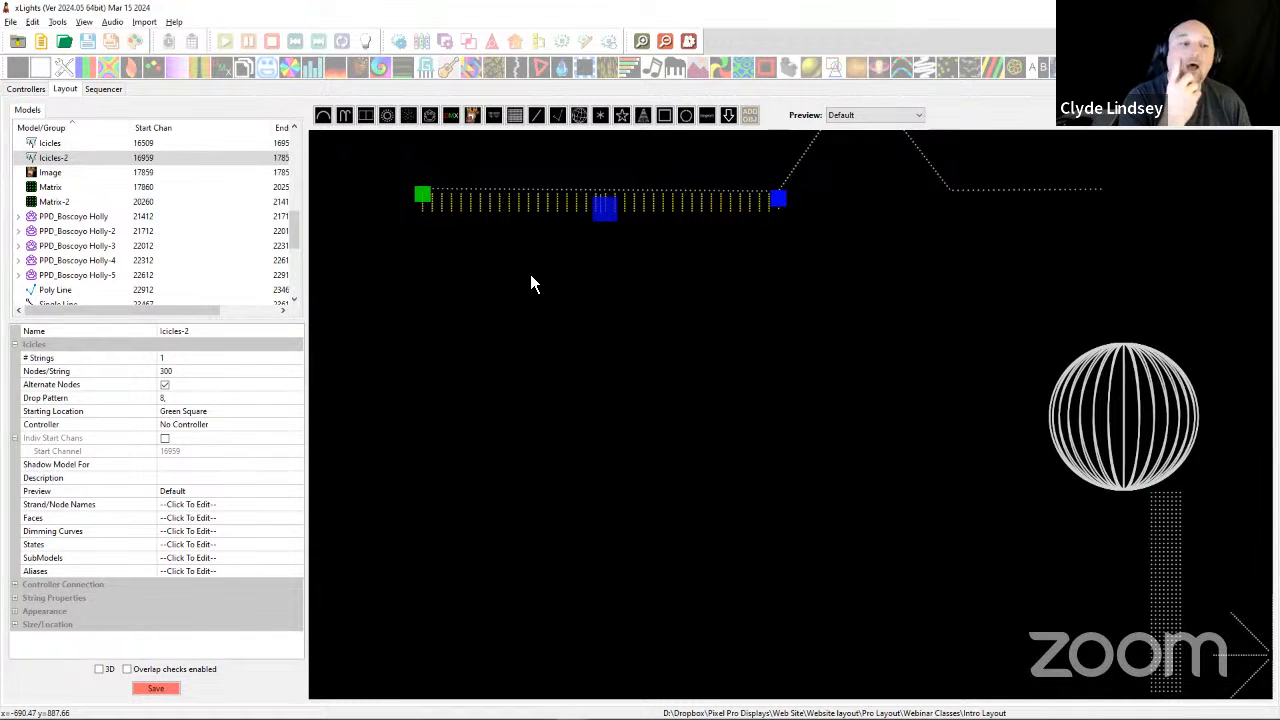
{"action": "mouse_move", "coordinate": [423, 195]}
{"action": "left_mouse_down"}
{"action": "mouse_move", "coordinate": [477, 211]}
{"action": "mouse_move", "coordinate": [420, 197]}
{"action": "mouse_move", "coordinate": [445, 202]}
{"action": "left_mouse_up"}
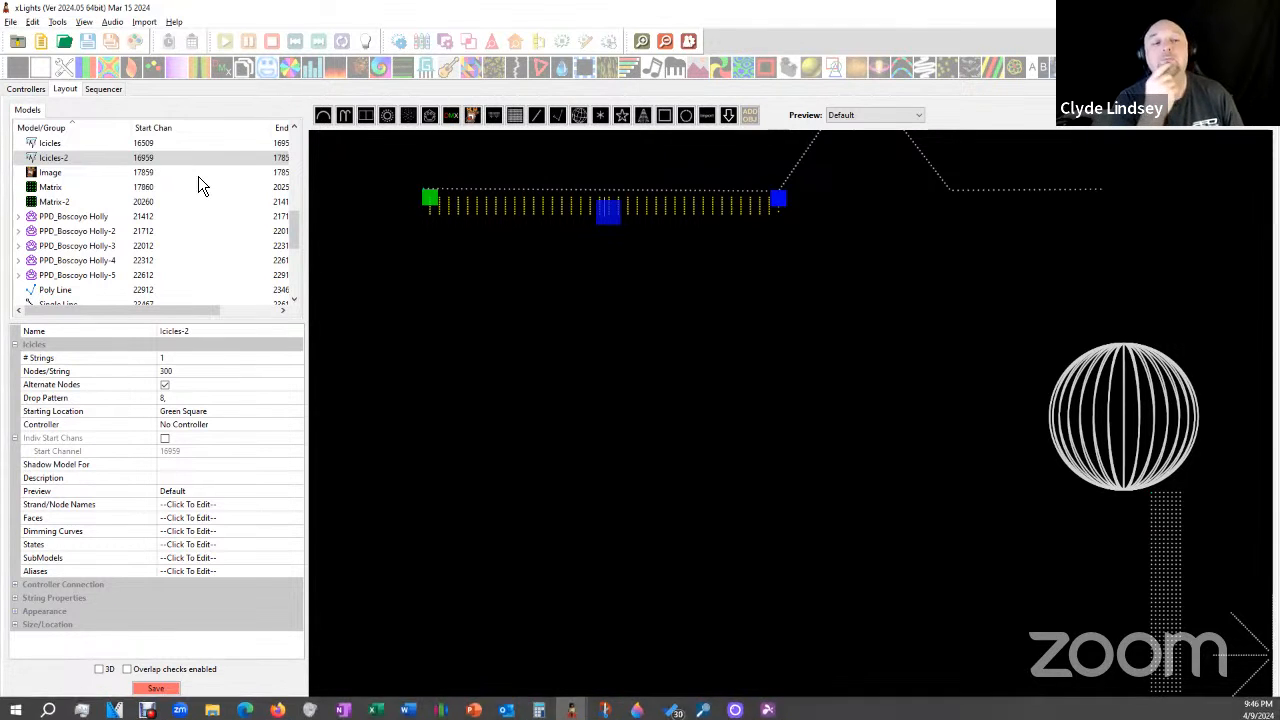
Draw a four-point poly line below the icicles with a wide horizontal base and two short inward-leaning sides.
{"action": "left_click", "coordinate": [562, 114]}
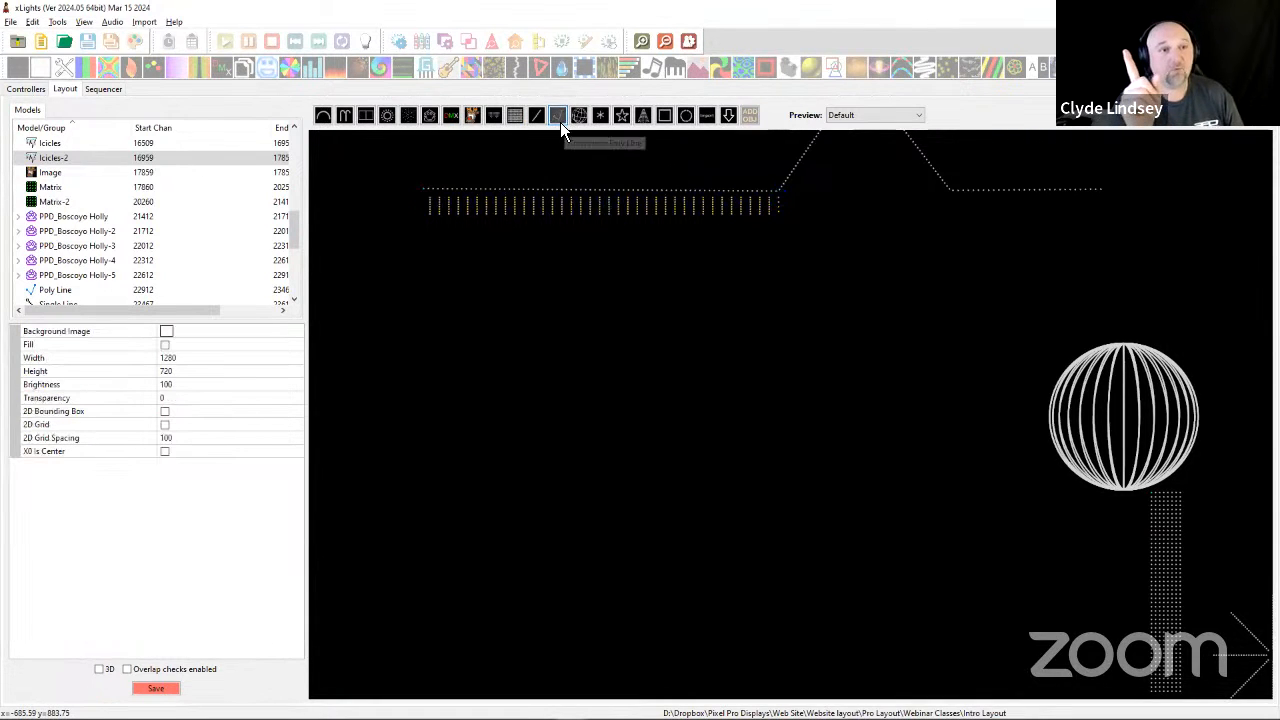
{"action": "left_click_drag", "start_coordinate": [414, 377], "coordinate": [396, 493]}
{"action": "left_click", "coordinate": [359, 493]}
{"action": "left_click", "coordinate": [1016, 494]}
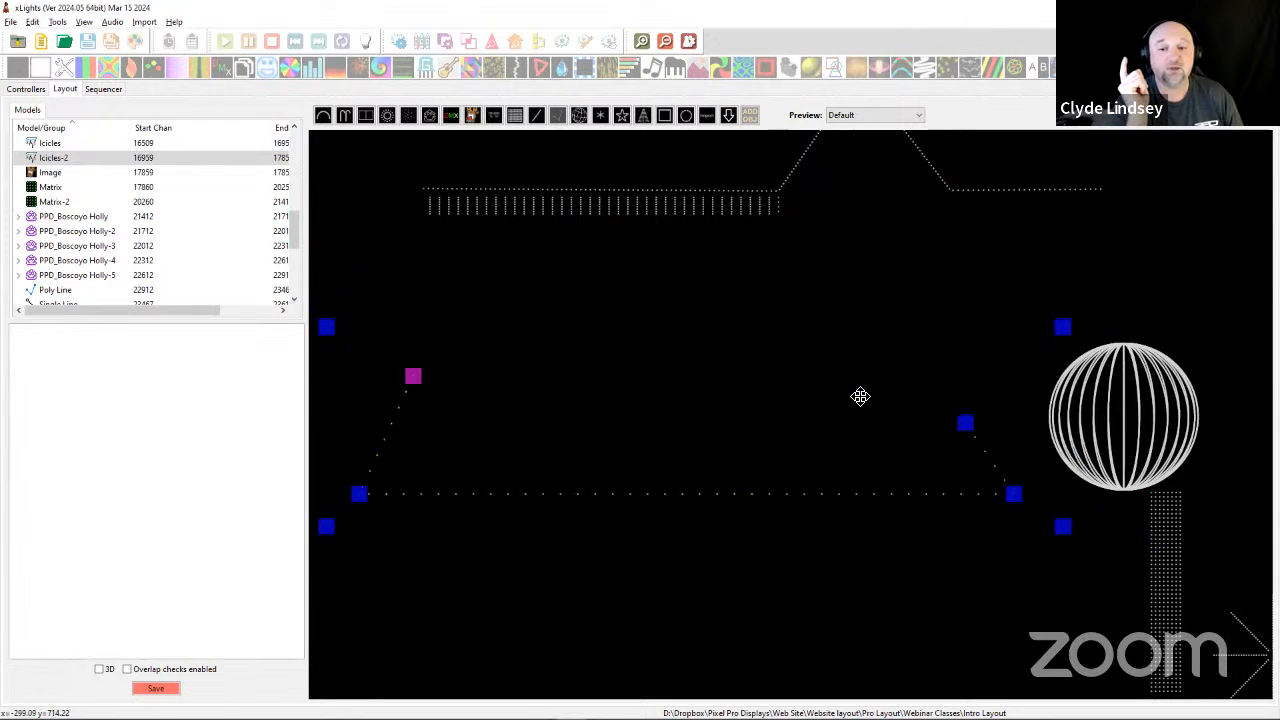
{"action": "double_click", "coordinate": [970, 366]}
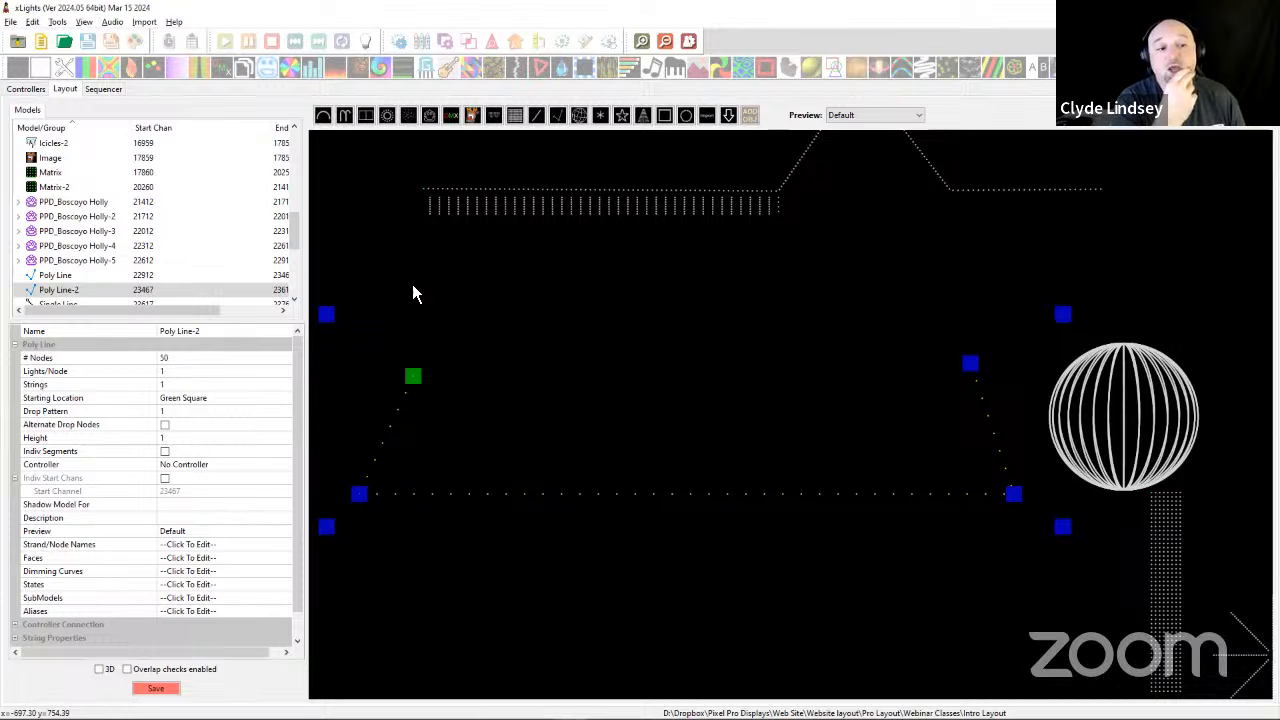
Reshape Poly Line-2 into a nearly straight horizontal line by raising its two base points between the end points.
{"action": "left_click_drag", "start_coordinate": [364, 506], "coordinate": [475, 390]}
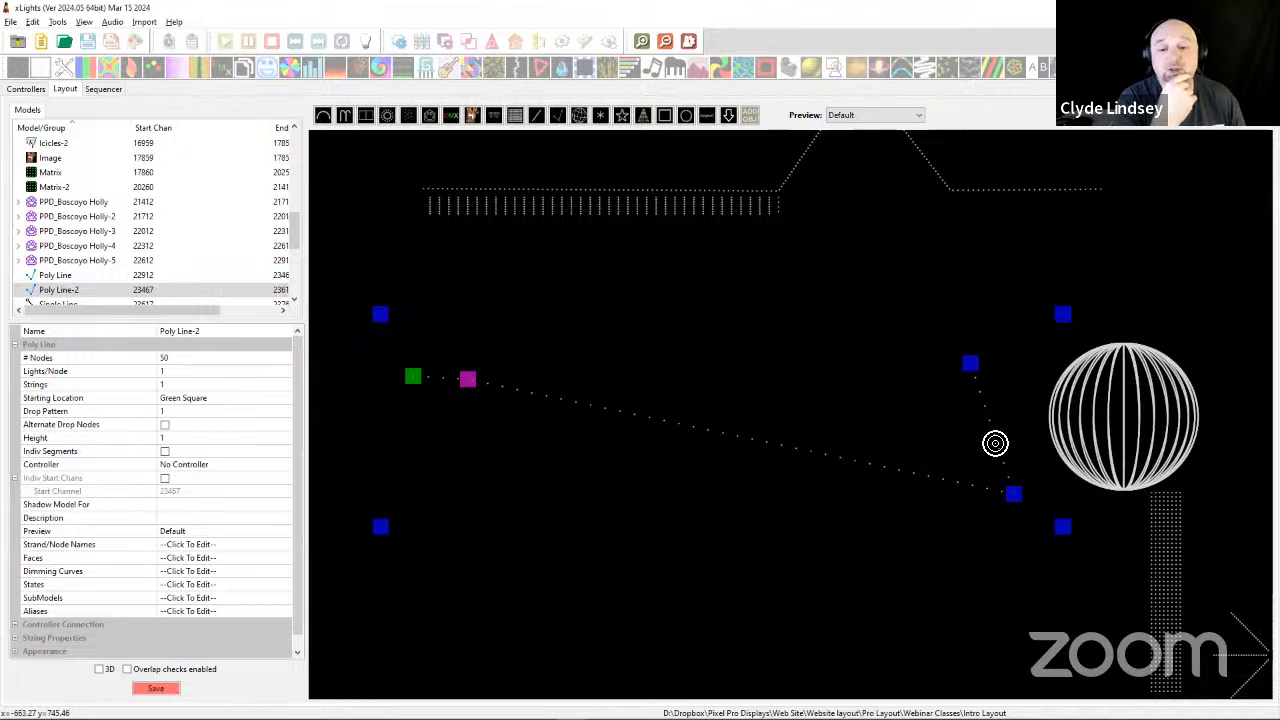
{"action": "left_click_drag", "start_coordinate": [1014, 497], "coordinate": [901, 378]}
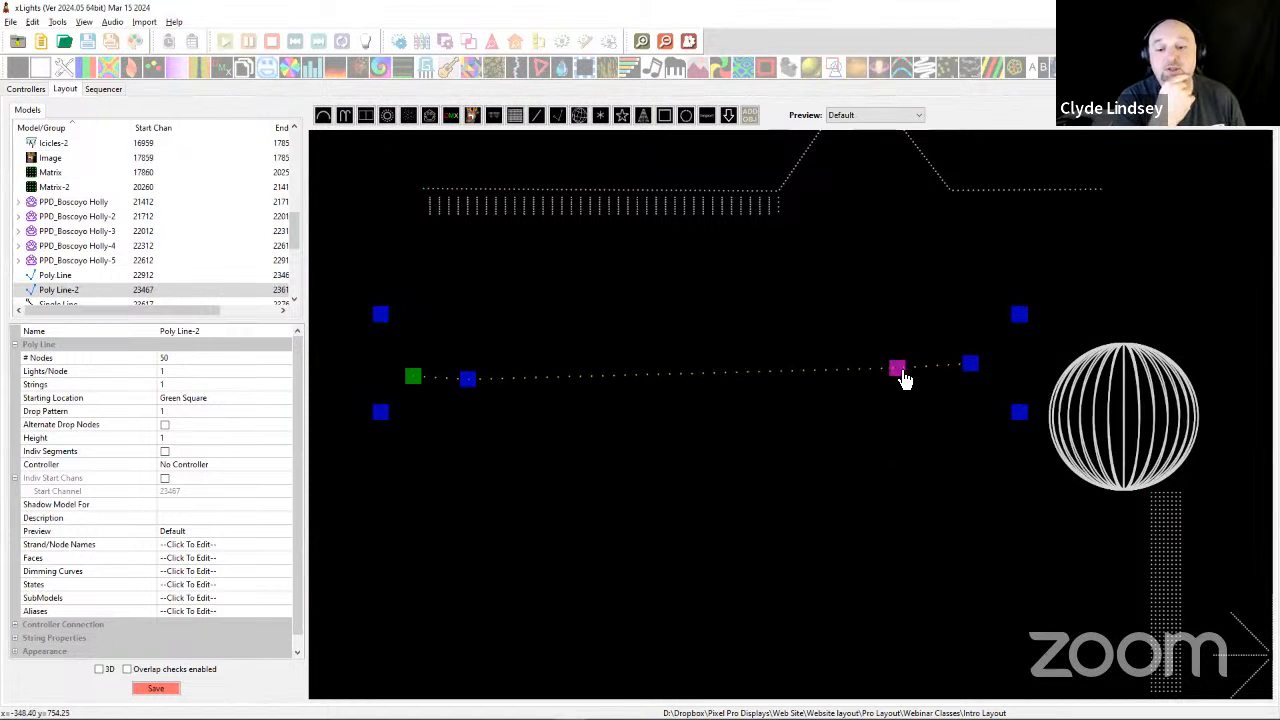
{"action": "left_click", "coordinate": [467, 380]}
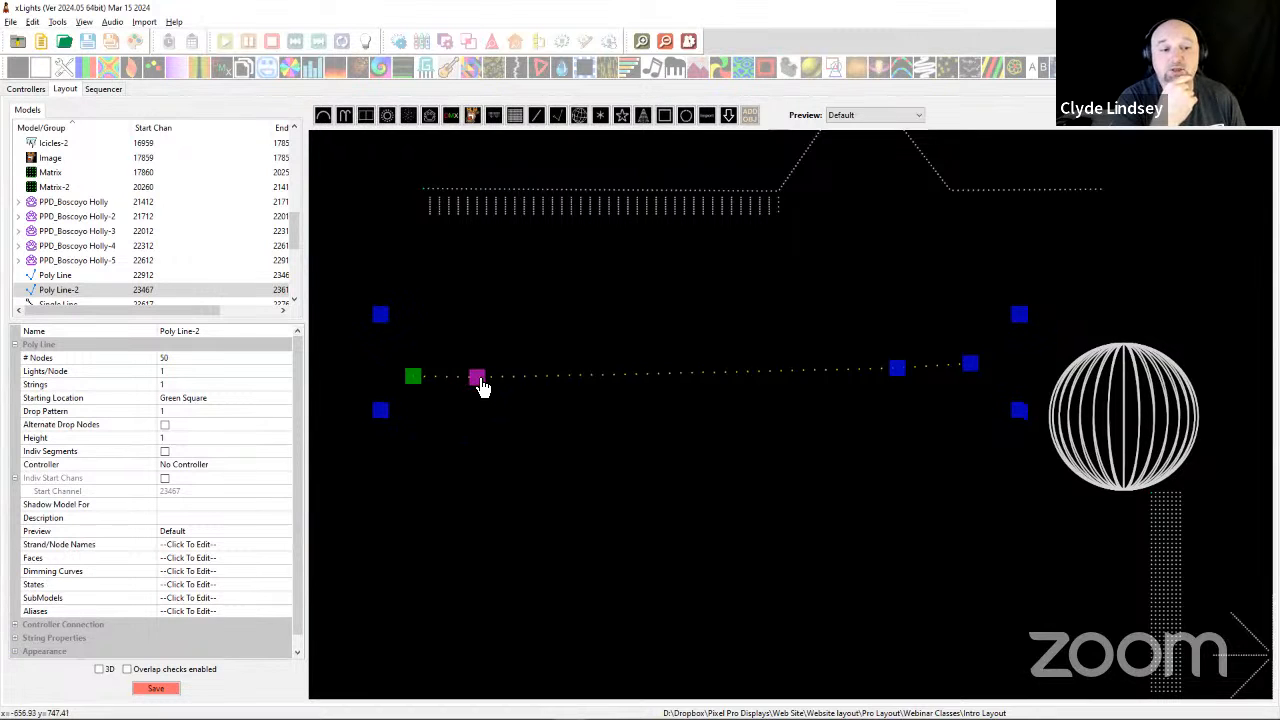
Move Icicles-2 down beneath Poly Line-2 and stretch its far end to match the line's width and slope.
{"action": "left_click", "coordinate": [538, 200]}
{"action": "left_click", "coordinate": [538, 200]}
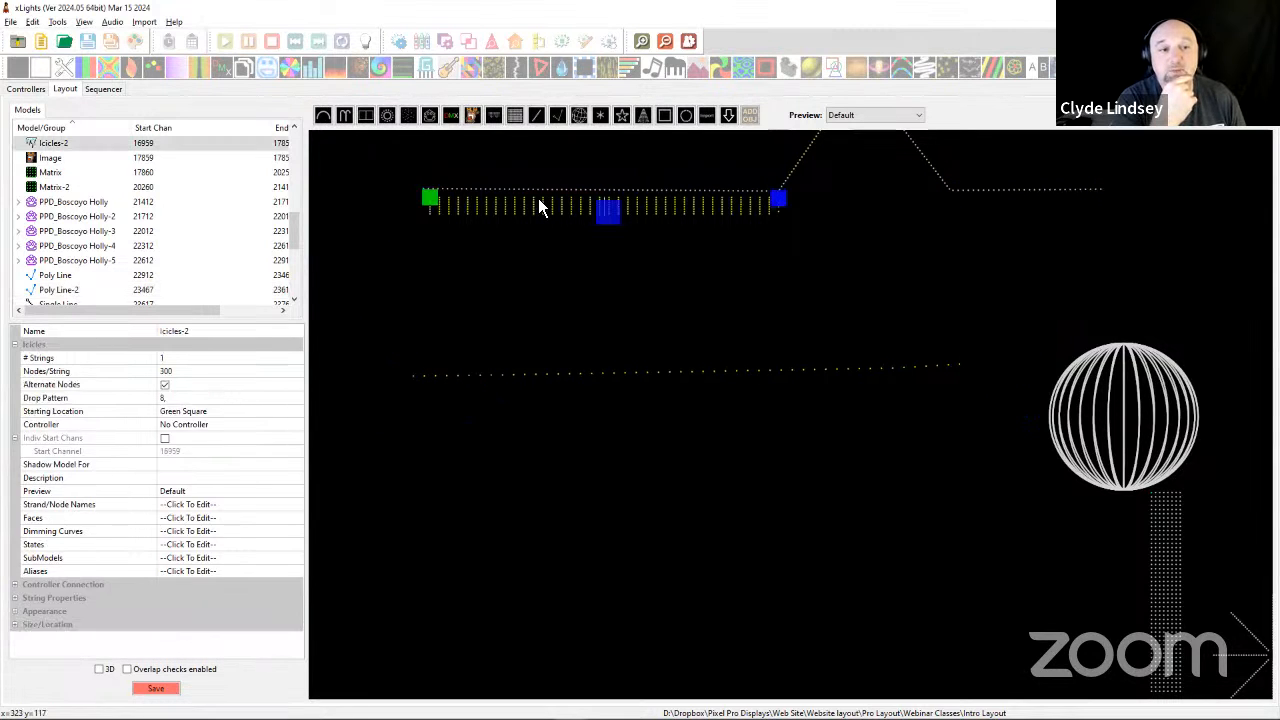
{"action": "left_click", "coordinate": [518, 380]}
{"action": "left_click", "coordinate": [502, 212]}
{"action": "left_click_drag", "start_coordinate": [506, 210], "coordinate": [510, 396]}
{"action": "left_click_drag", "start_coordinate": [769, 385], "coordinate": [957, 375]}
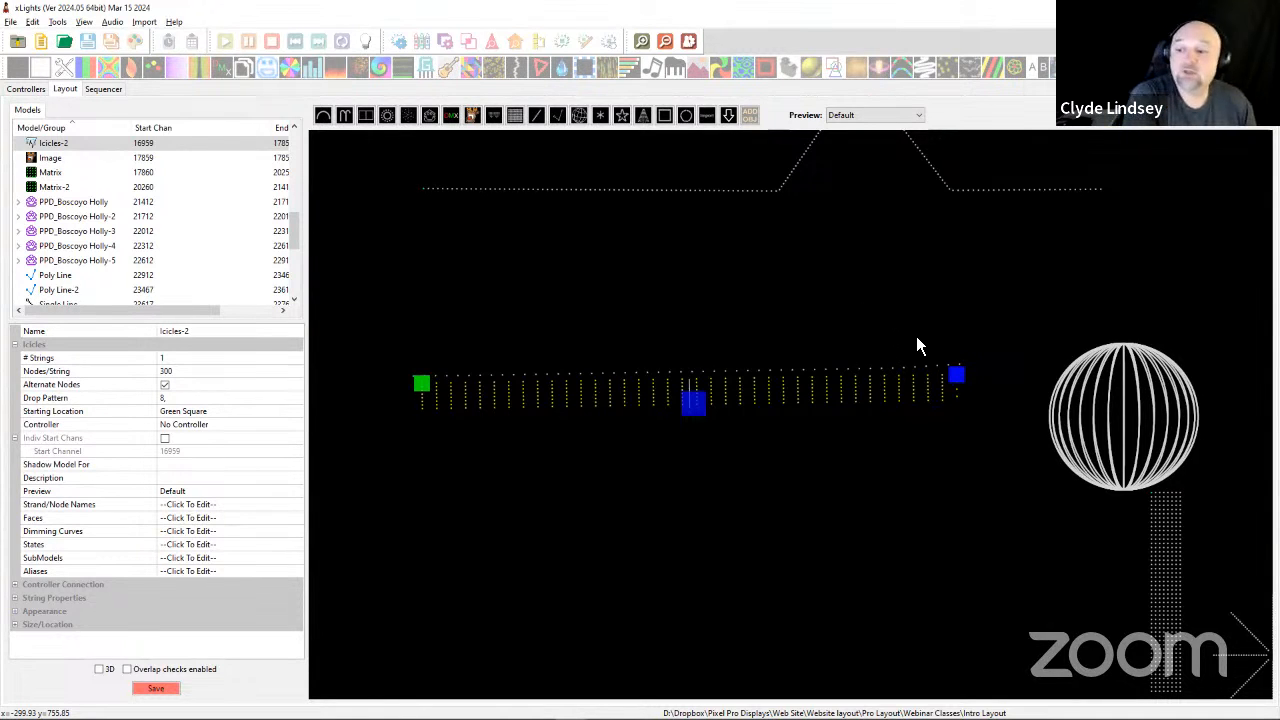
Inspect Poly Line-2's points along the icicles, clear the selection and view the surrounding models.
{"action": "left_click_drag", "start_coordinate": [372, 326], "coordinate": [508, 378]}
{"action": "left_click", "coordinate": [506, 378]}
{"action": "left_click", "coordinate": [500, 374]}
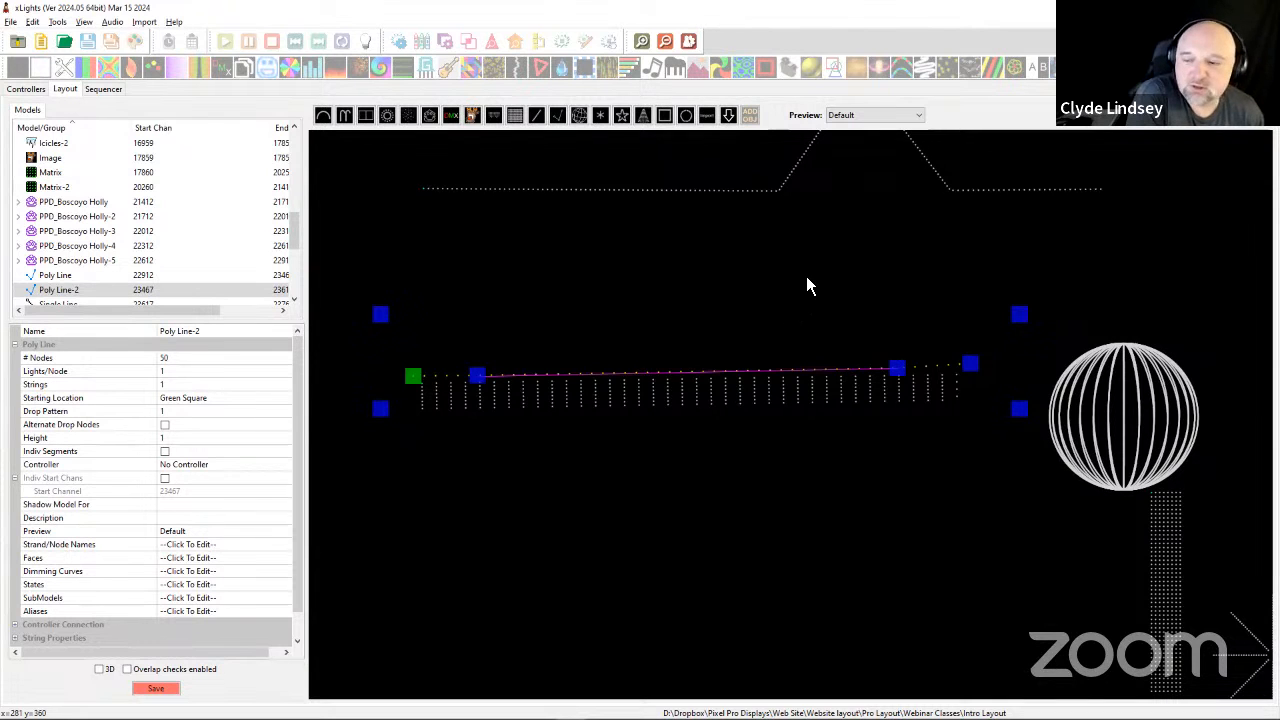
{"action": "left_click", "coordinate": [339, 291]}
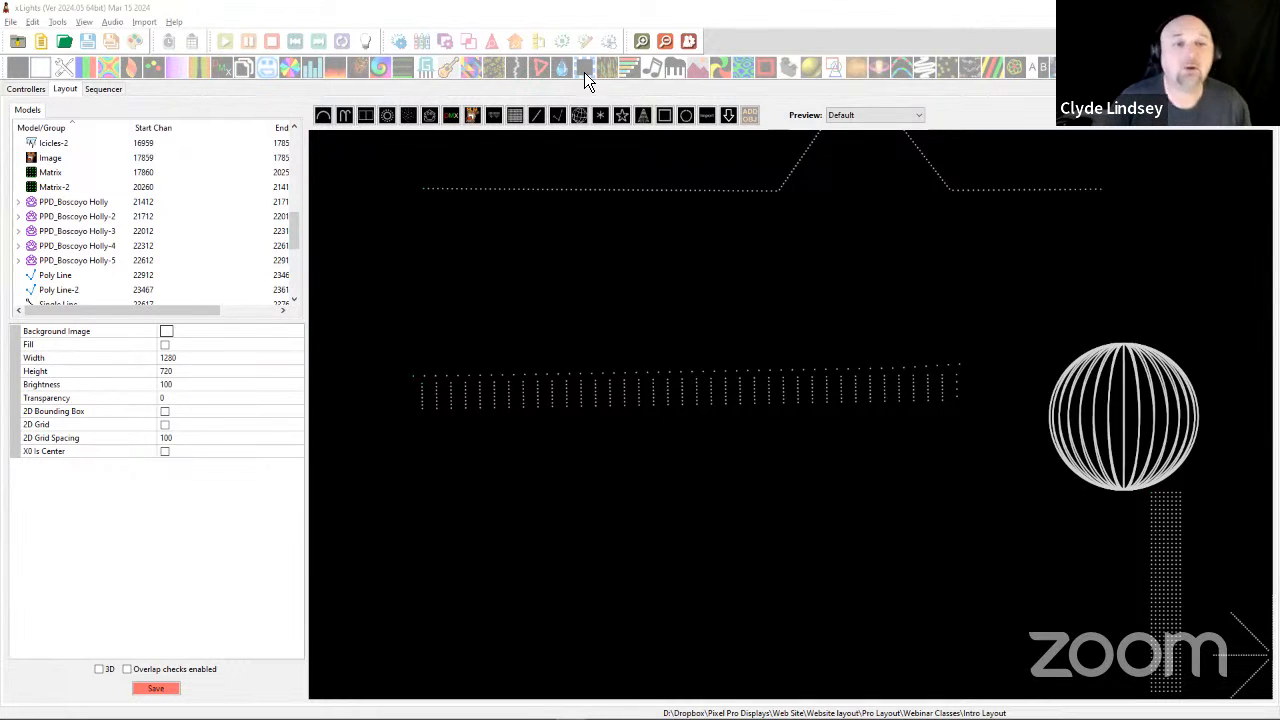
{"action": "scroll", "coordinate": [672, 298], "scroll_direction": "down", "scroll_amount": 3}
{"action": "scroll", "coordinate": [674, 294], "scroll_direction": "down", "scroll_amount": 1}
{"action": "left_click_drag", "start_coordinate": [674, 294], "coordinate": [652, 314]}
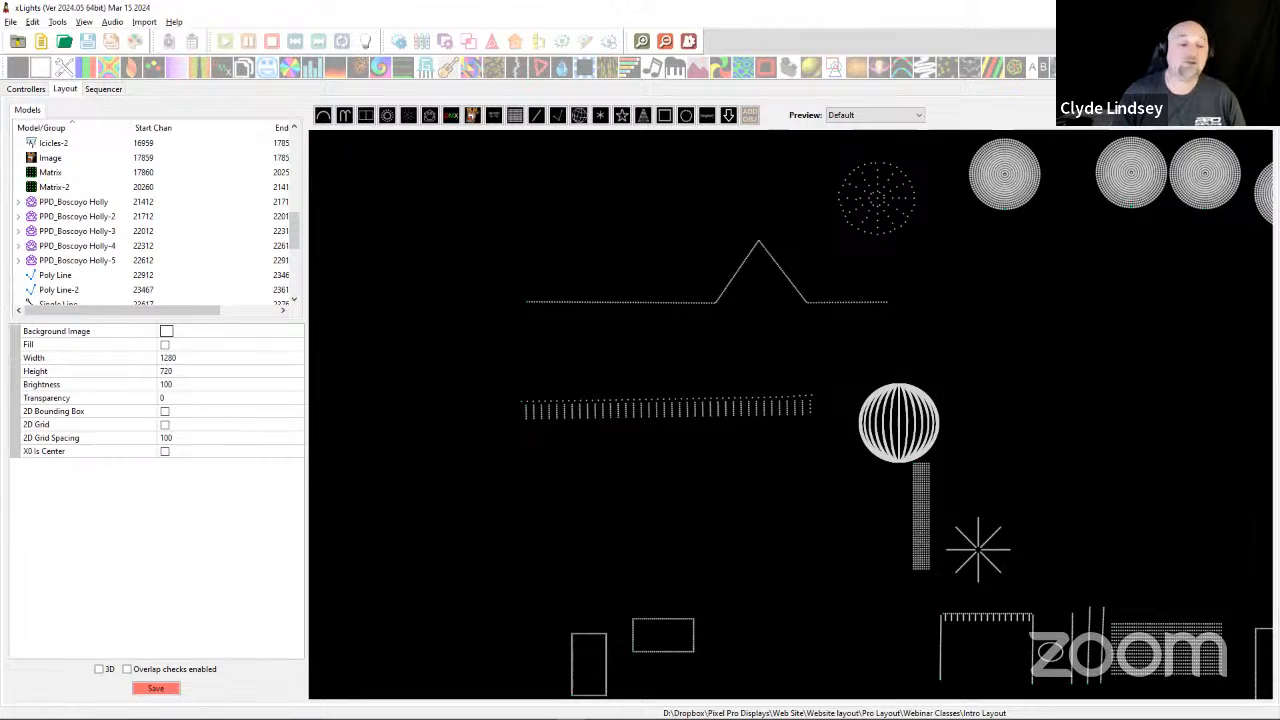
Turn on 3D for the Intro Layout, bring up the 2021 Christmas house layout at full size and view it from another angle.
{"action": "left_click", "coordinate": [106, 675]}
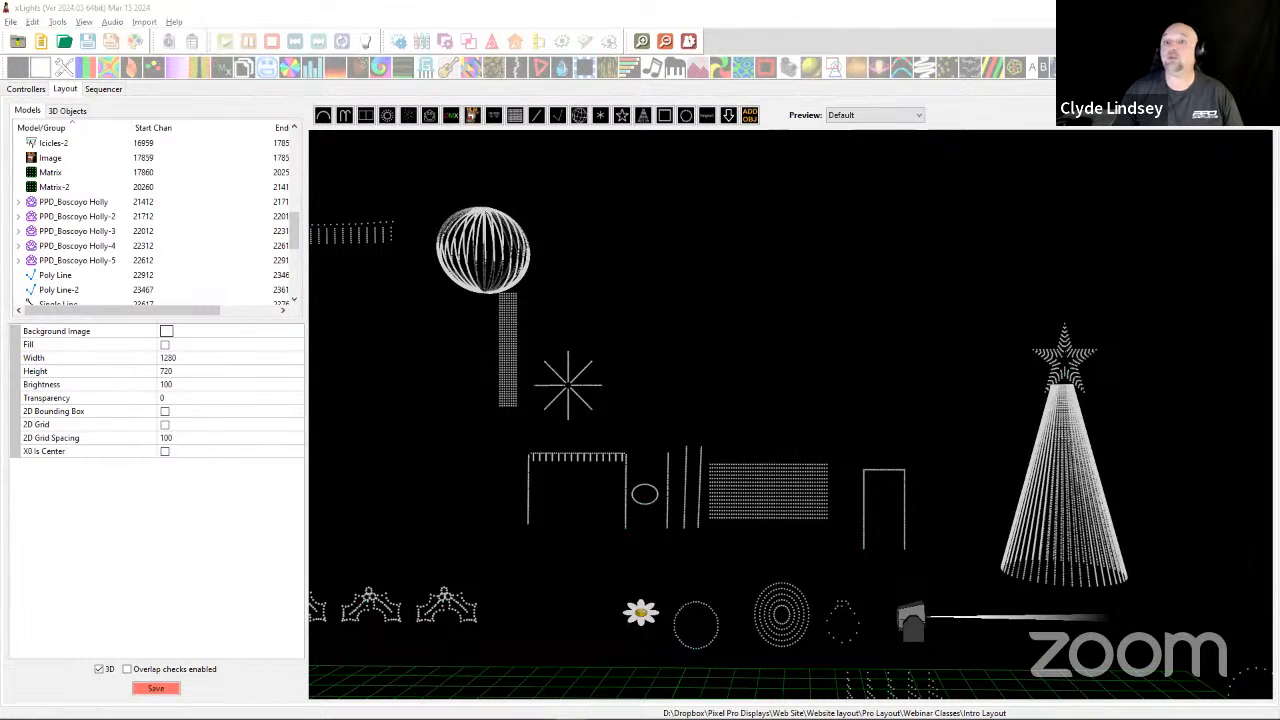
{"action": "left_click_drag", "start_coordinate": [280, 40], "coordinate": [282, 36]}
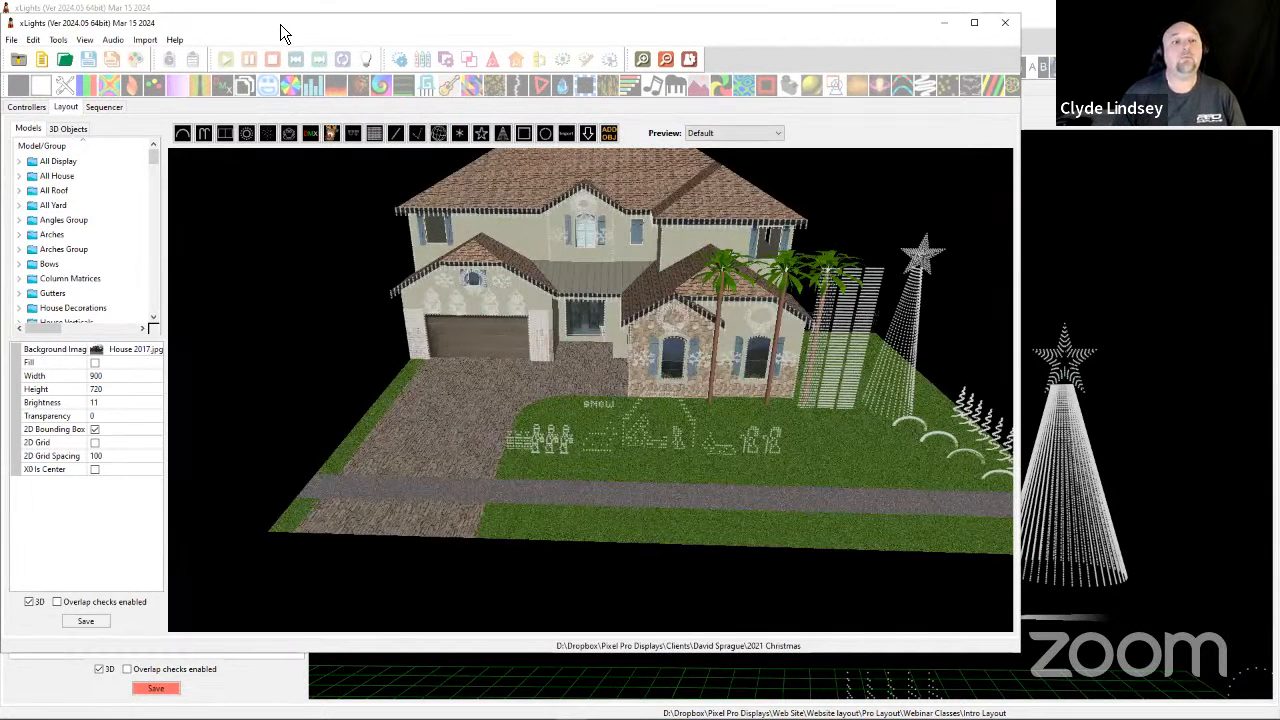
{"action": "double_click", "coordinate": [280, 24]}
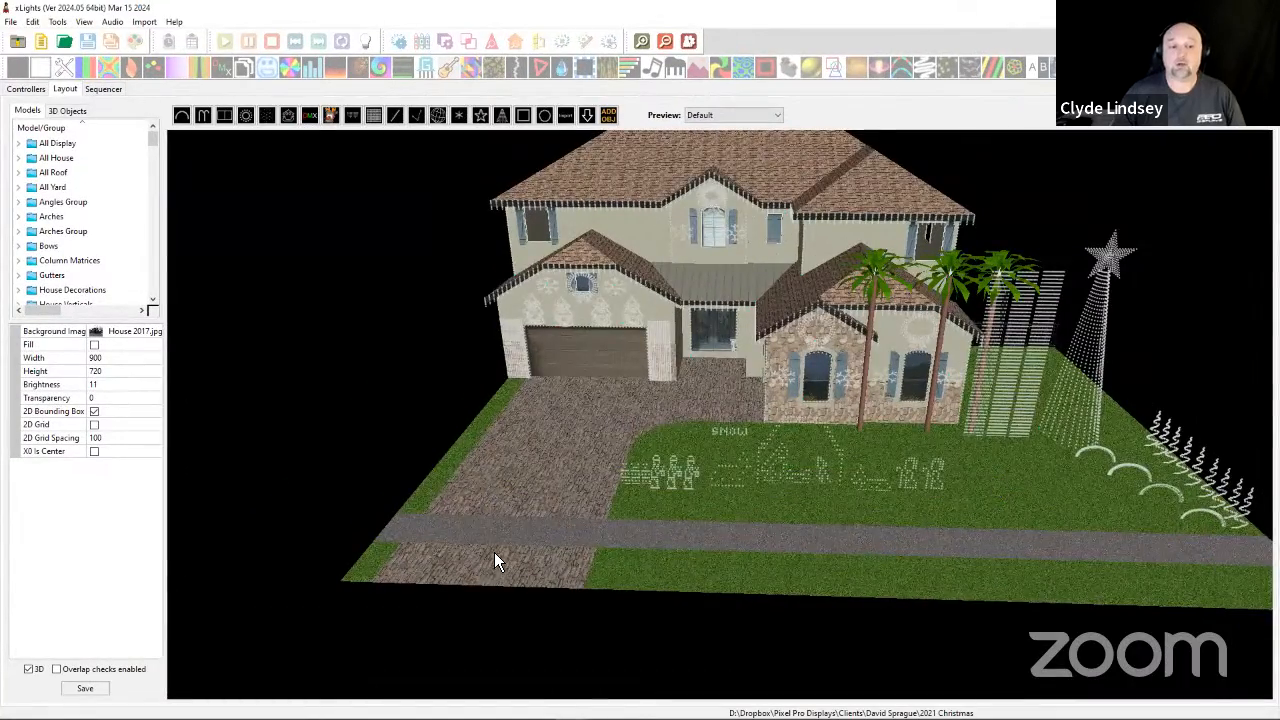
{"action": "left_click_drag", "start_coordinate": [494, 552], "coordinate": [538, 545]}
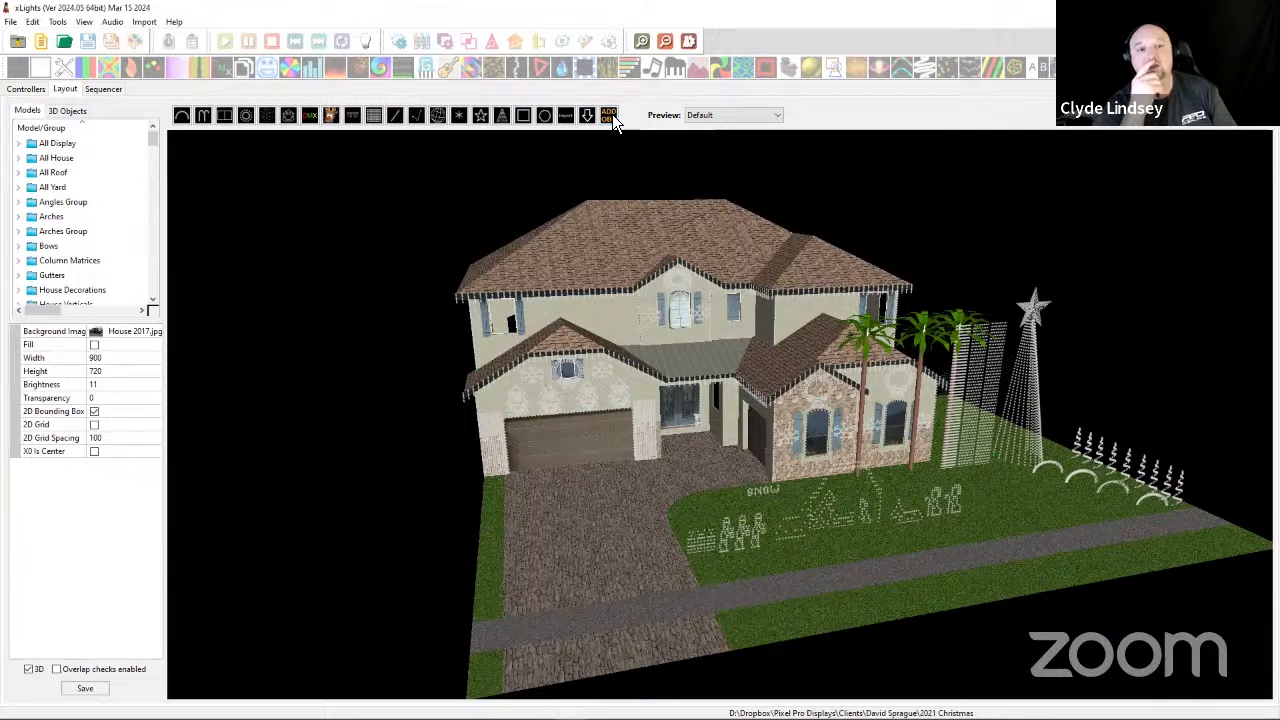
Move the house layout window aside and switch the Intro Layout back to 2D.
{"action": "left_click_drag", "start_coordinate": [557, 12], "coordinate": [712, 126]}
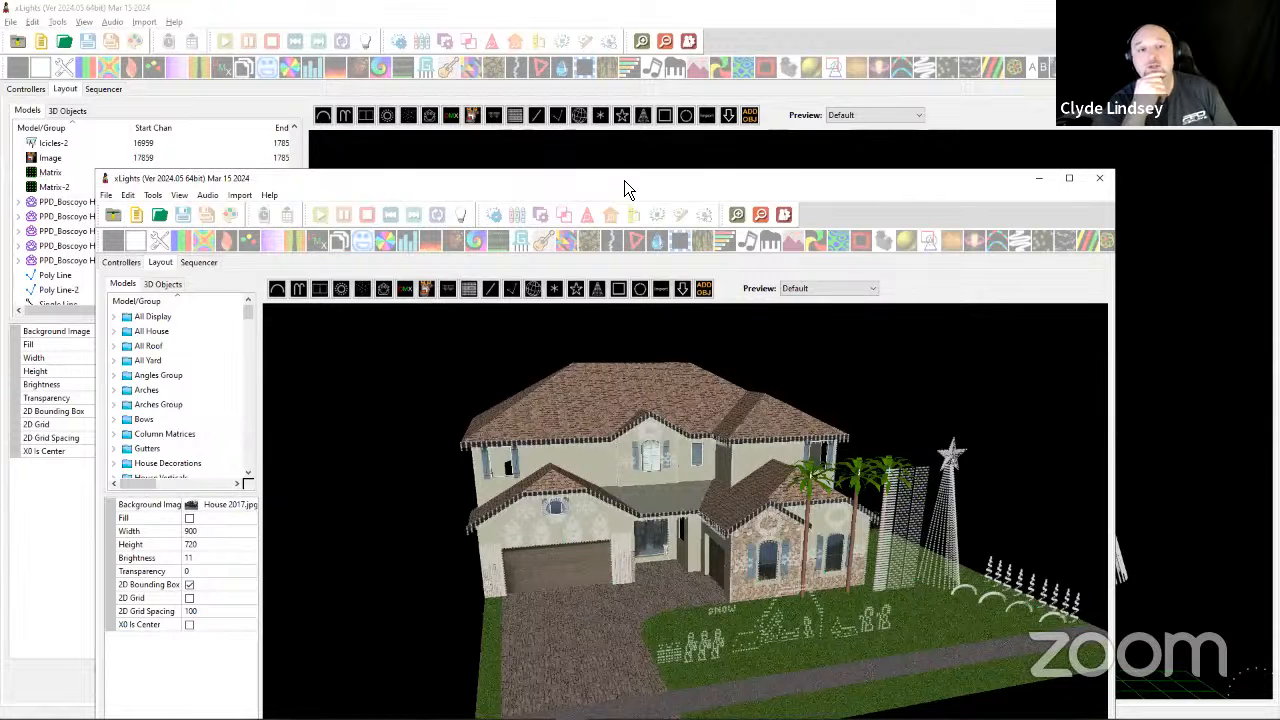
{"action": "left_click_drag", "start_coordinate": [626, 182], "coordinate": [1279, 106]}
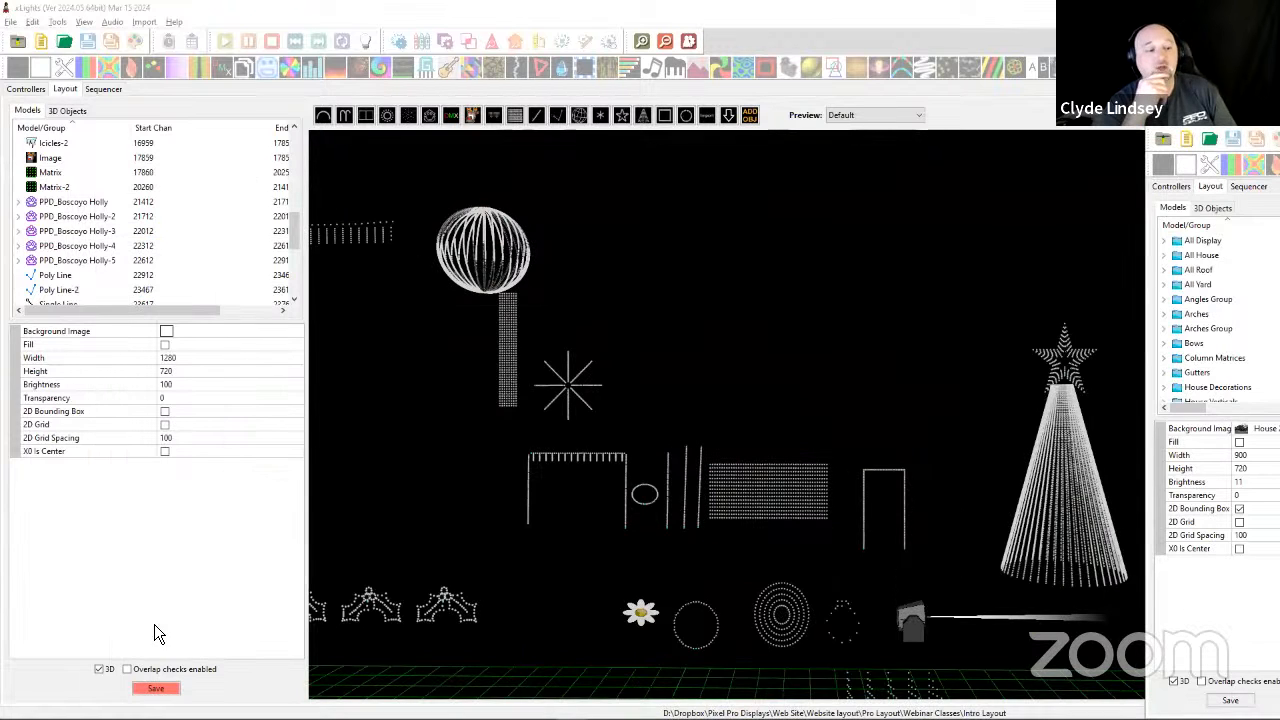
{"action": "left_click", "coordinate": [99, 669]}
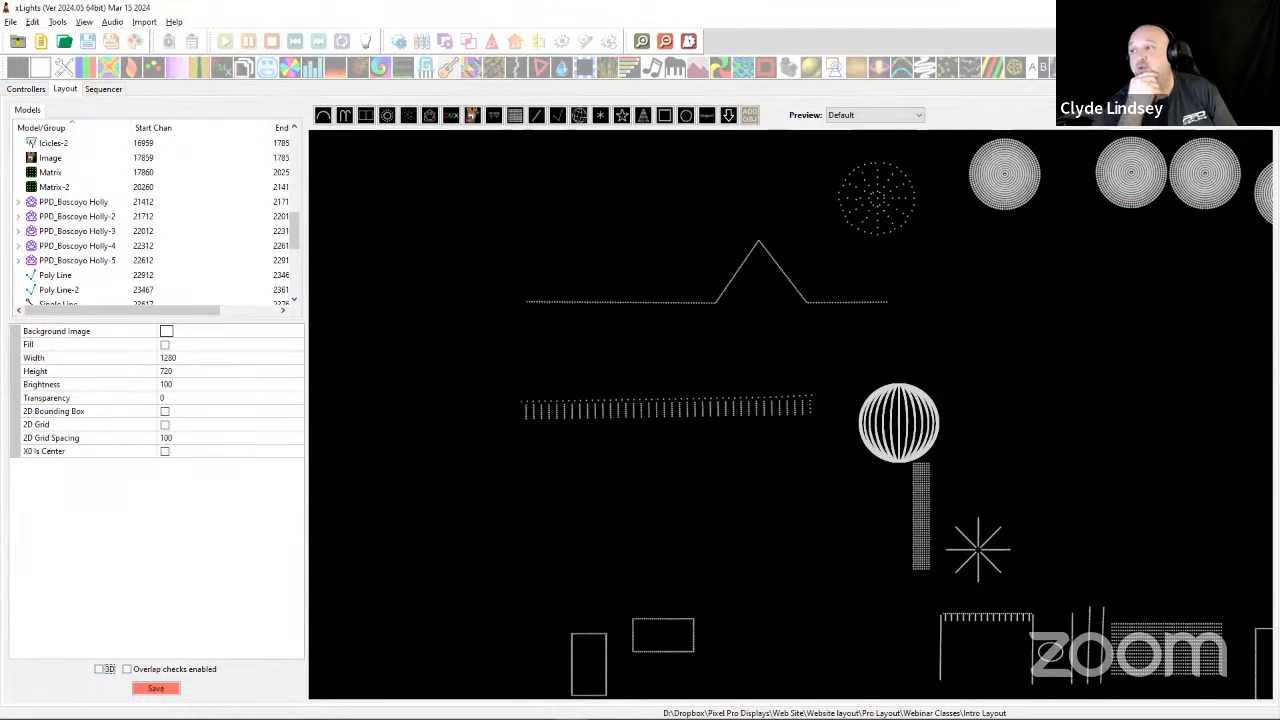
Switch back to the 2021 Christmas house layout at full size and list its 3D objects.
{"action": "key", "text": "alt+Tab"}
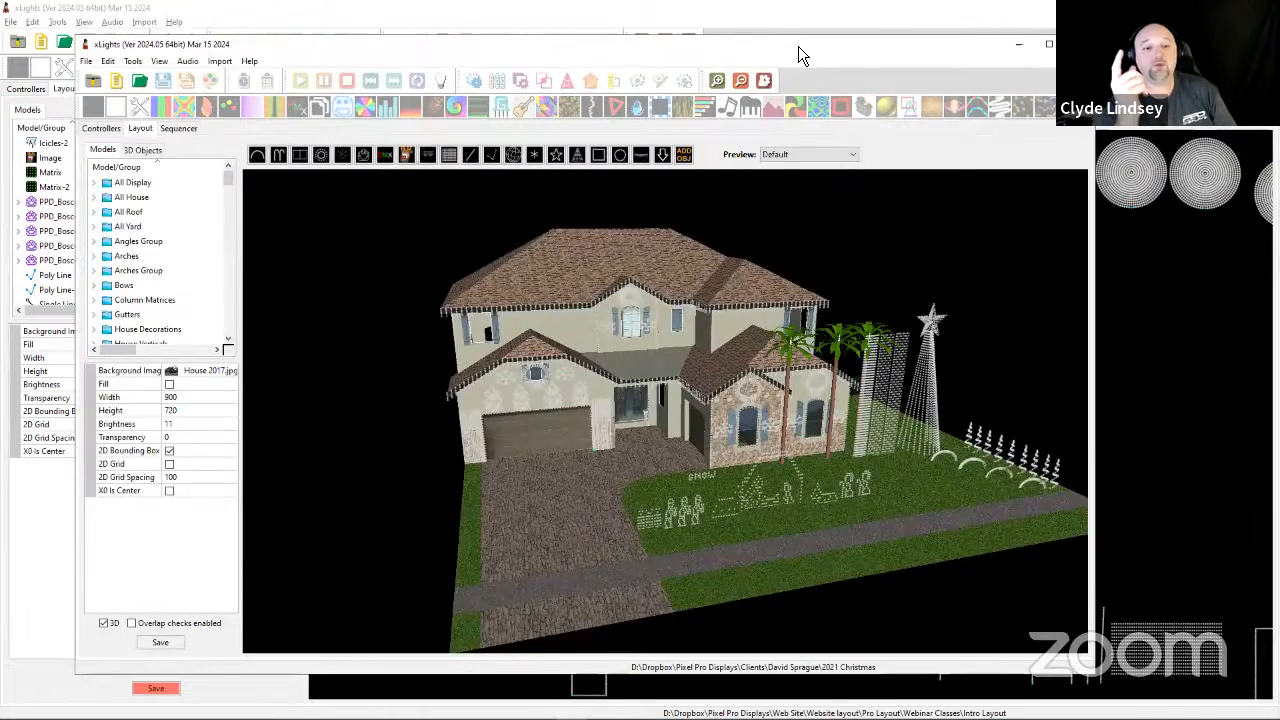
{"action": "double_click", "coordinate": [798, 46]}
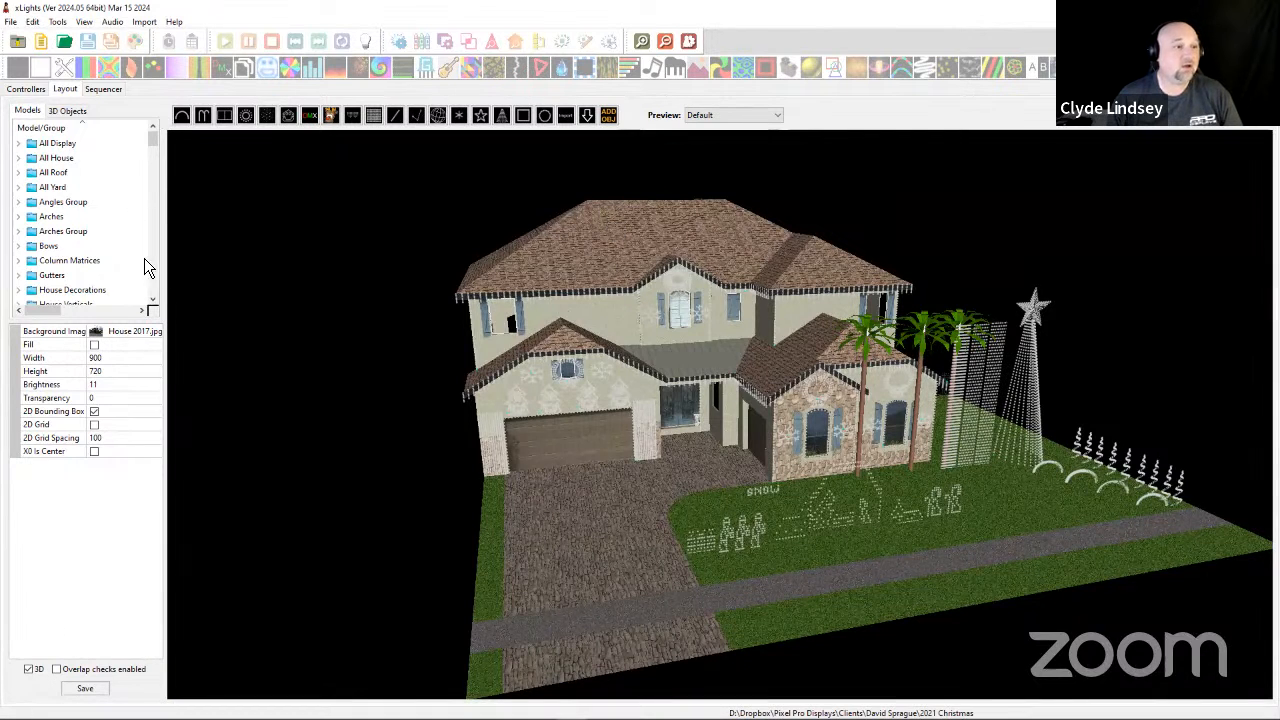
{"action": "left_click", "coordinate": [70, 111]}
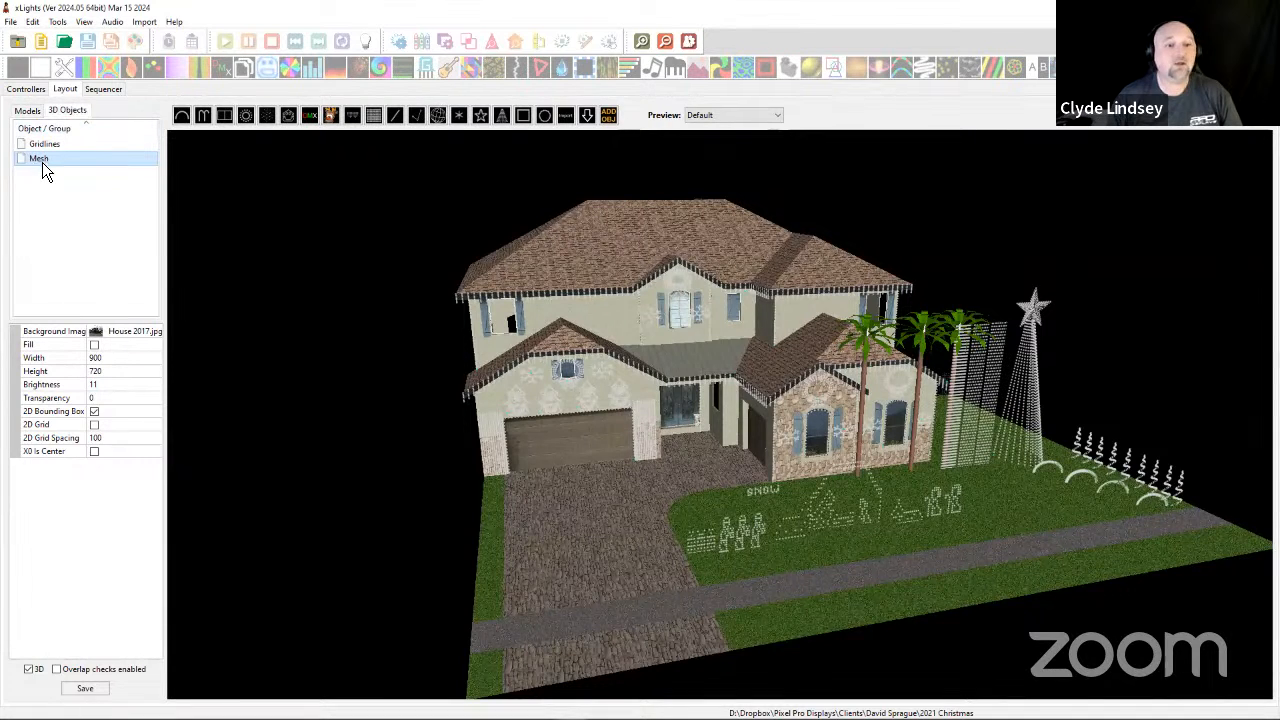
Try background brightness values of 100 and 0 on the house layout.
{"action": "left_click", "coordinate": [110, 386]}
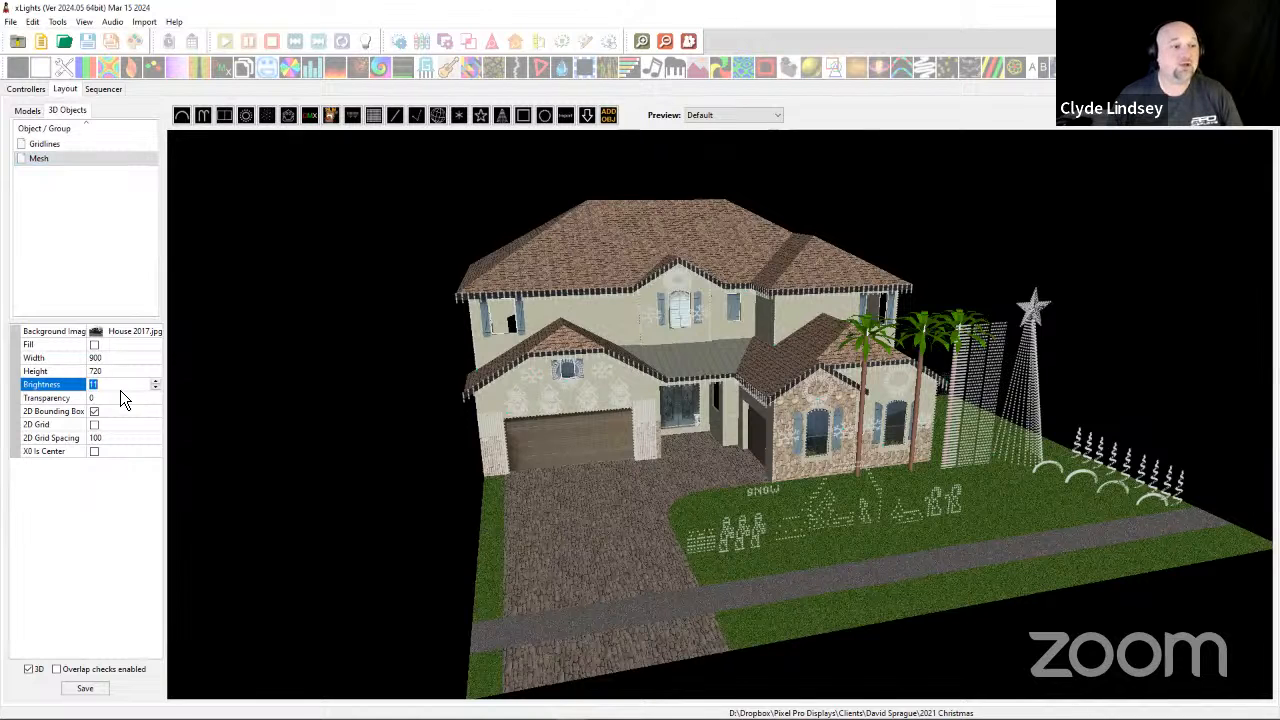
{"action": "type", "text": "100"}
{"action": "key", "text": "Return"}
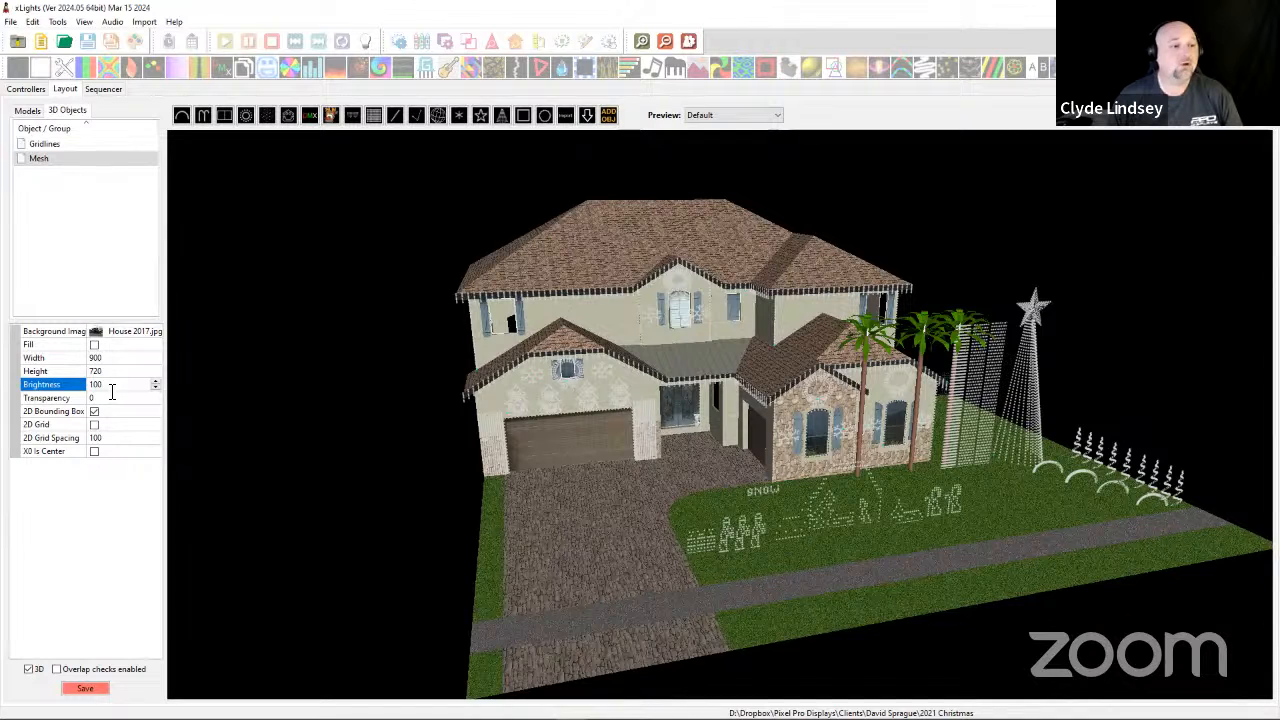
{"action": "left_click", "coordinate": [132, 330]}
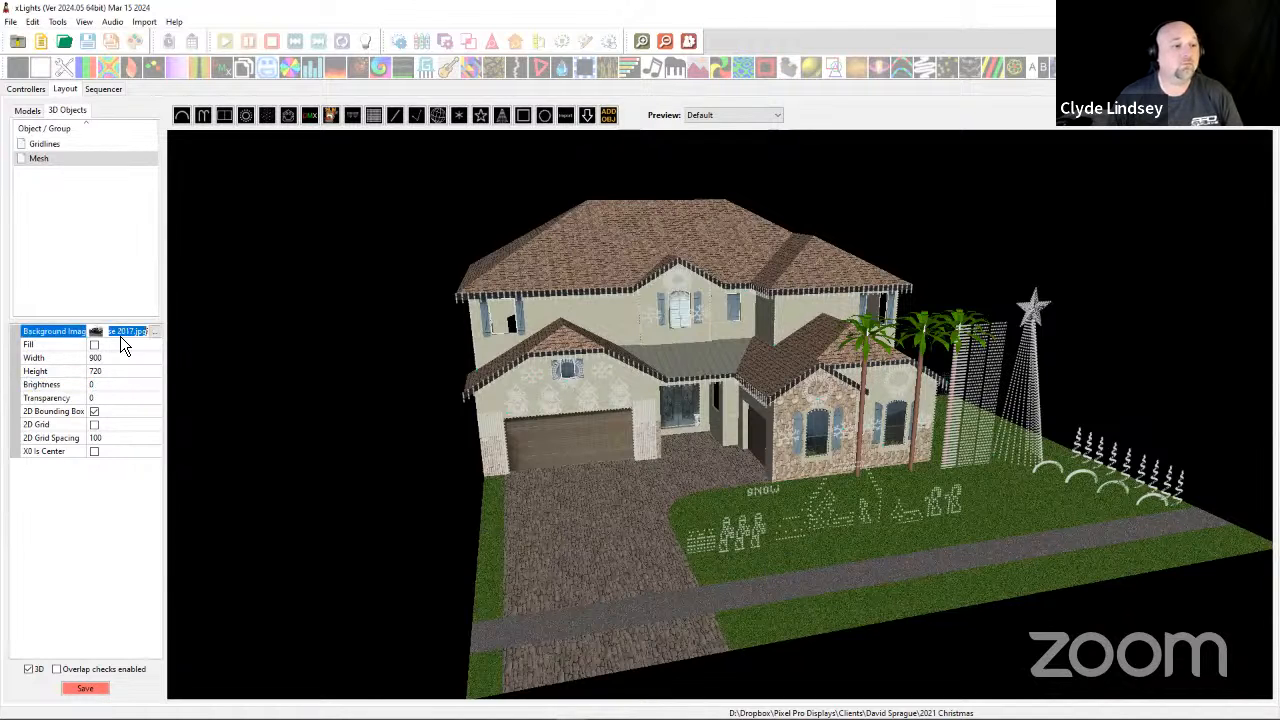
{"action": "left_click", "coordinate": [108, 370]}
{"action": "left_click", "coordinate": [108, 385]}
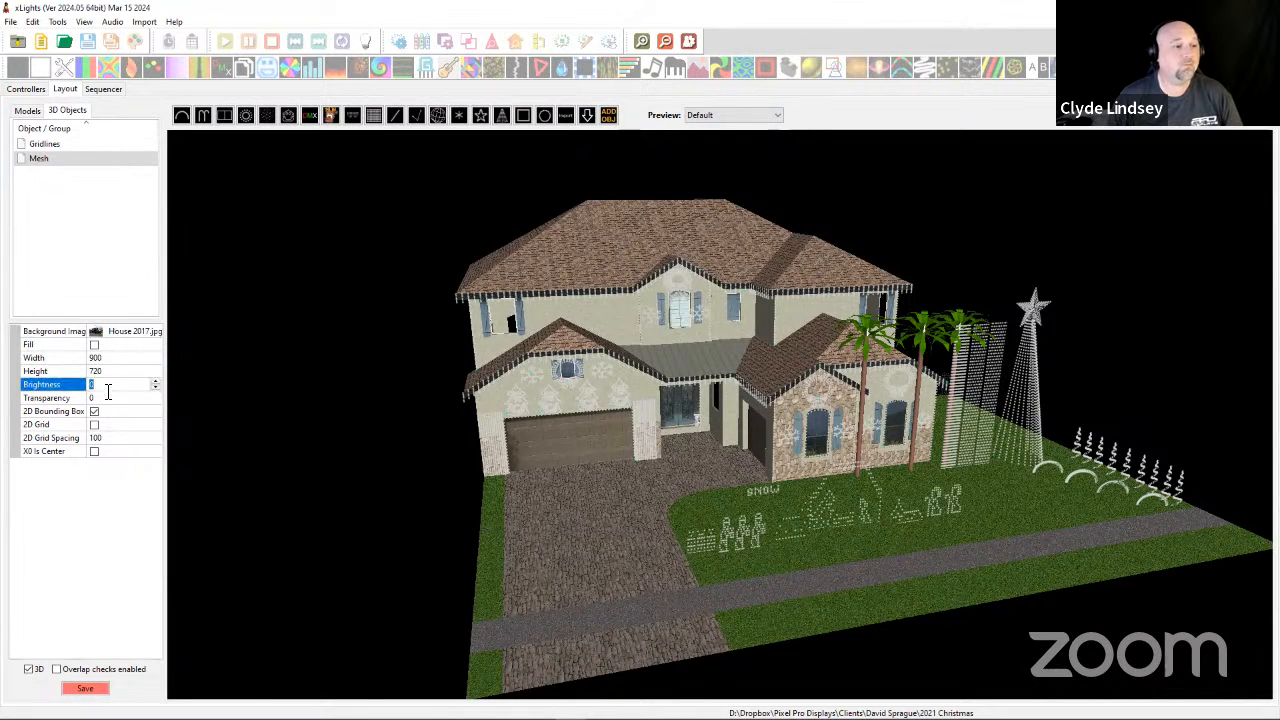
{"action": "left_click", "coordinate": [108, 398]}
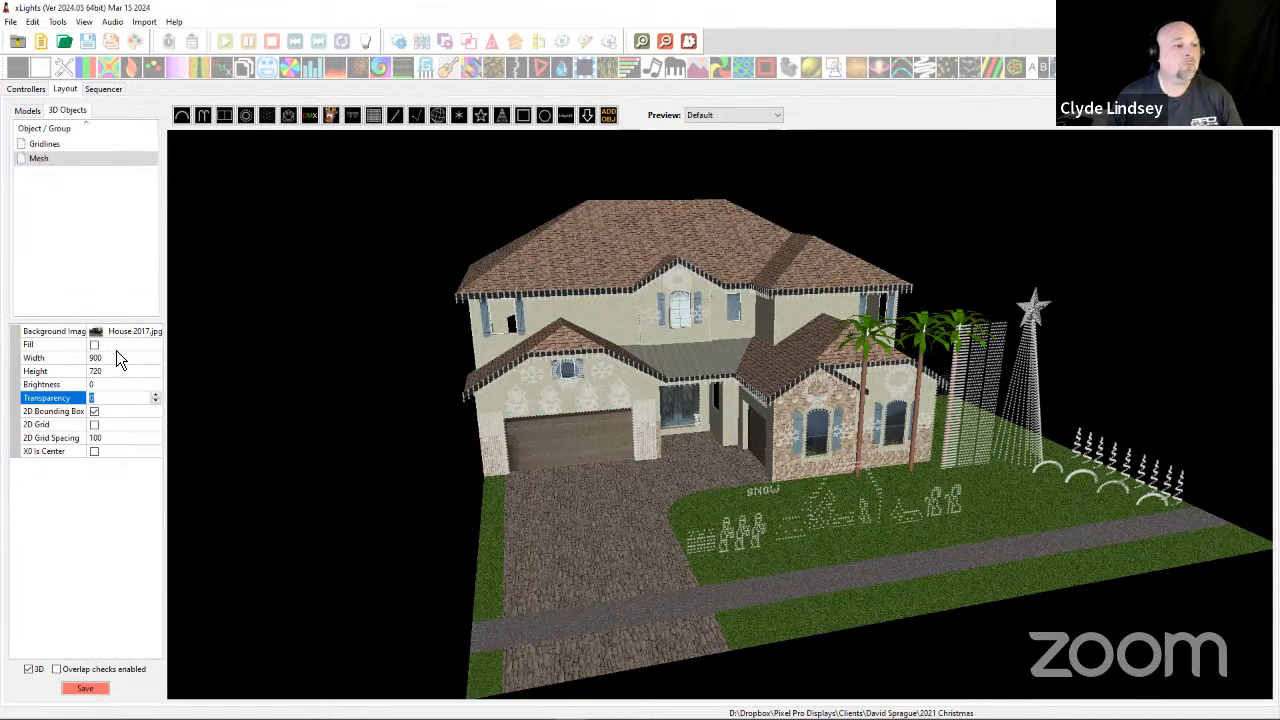
Select the house mesh to examine its extent in the 3D scene, clear the selection and view the house from above.
{"action": "left_click", "coordinate": [698, 496]}
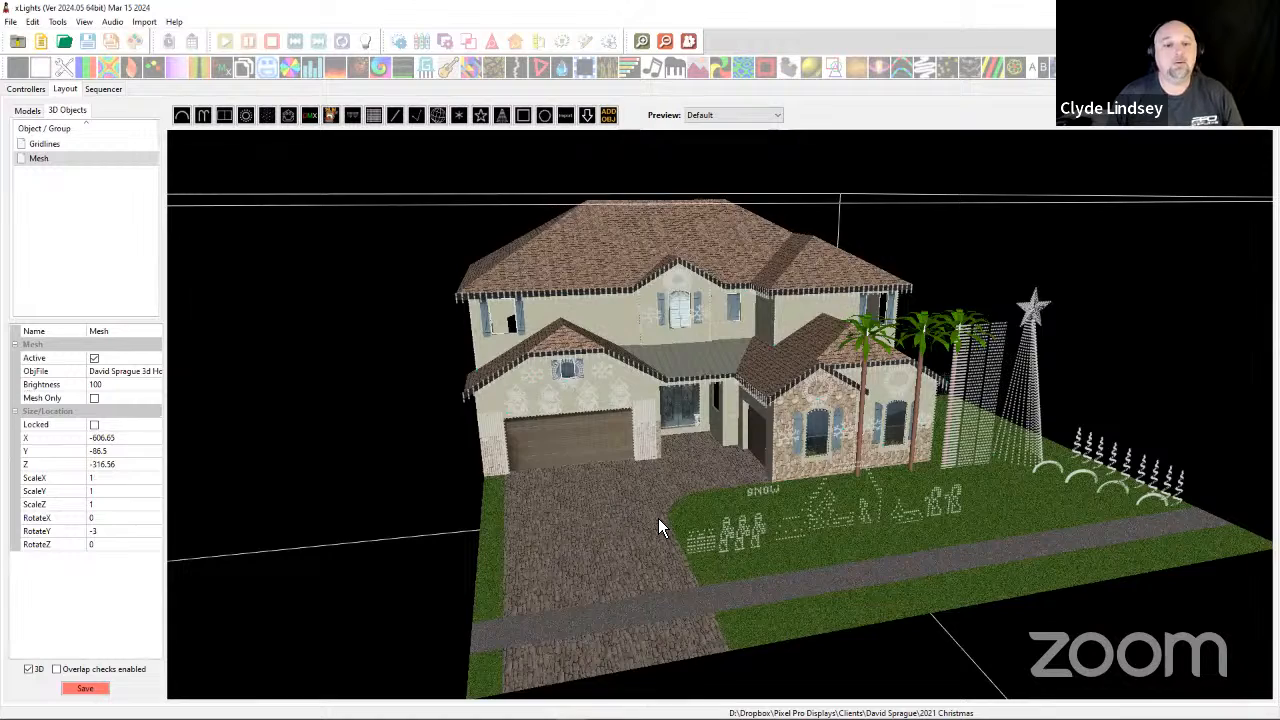
{"action": "scroll", "coordinate": [650, 512], "scroll_direction": "down", "scroll_amount": 5}
{"action": "left_click_drag", "start_coordinate": [499, 550], "coordinate": [788, 344]}
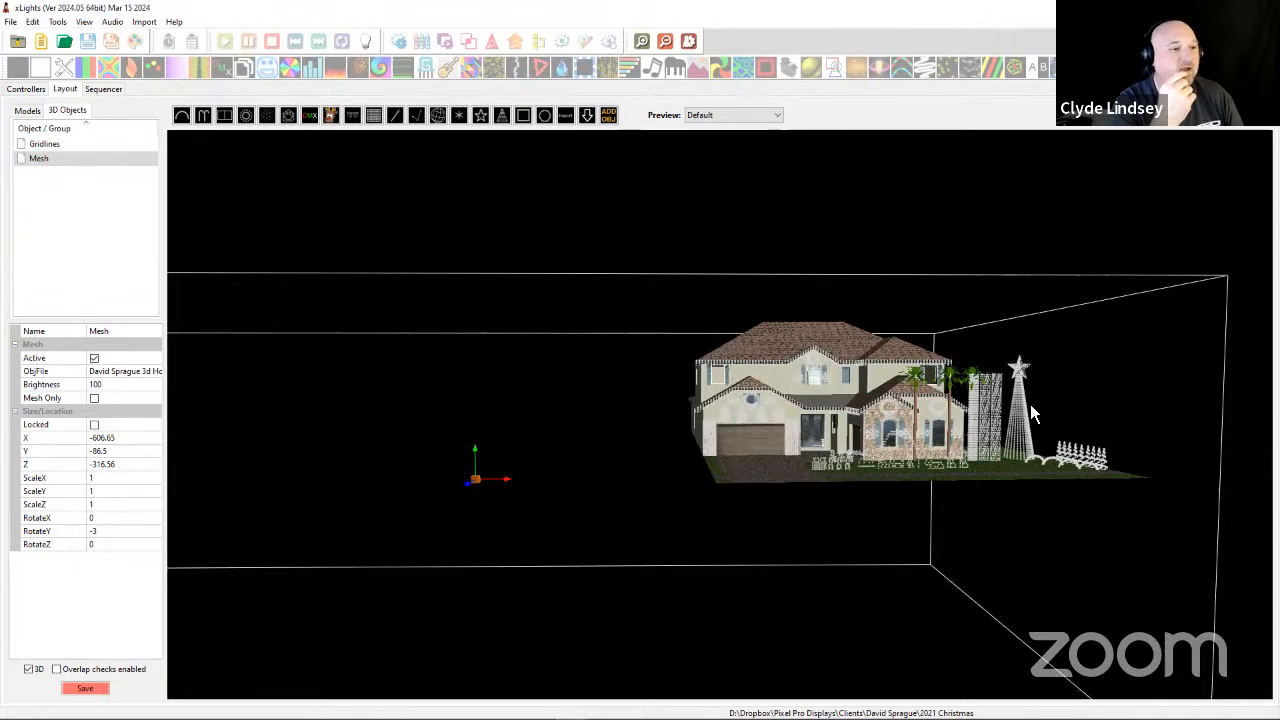
{"action": "left_click", "coordinate": [764, 398]}
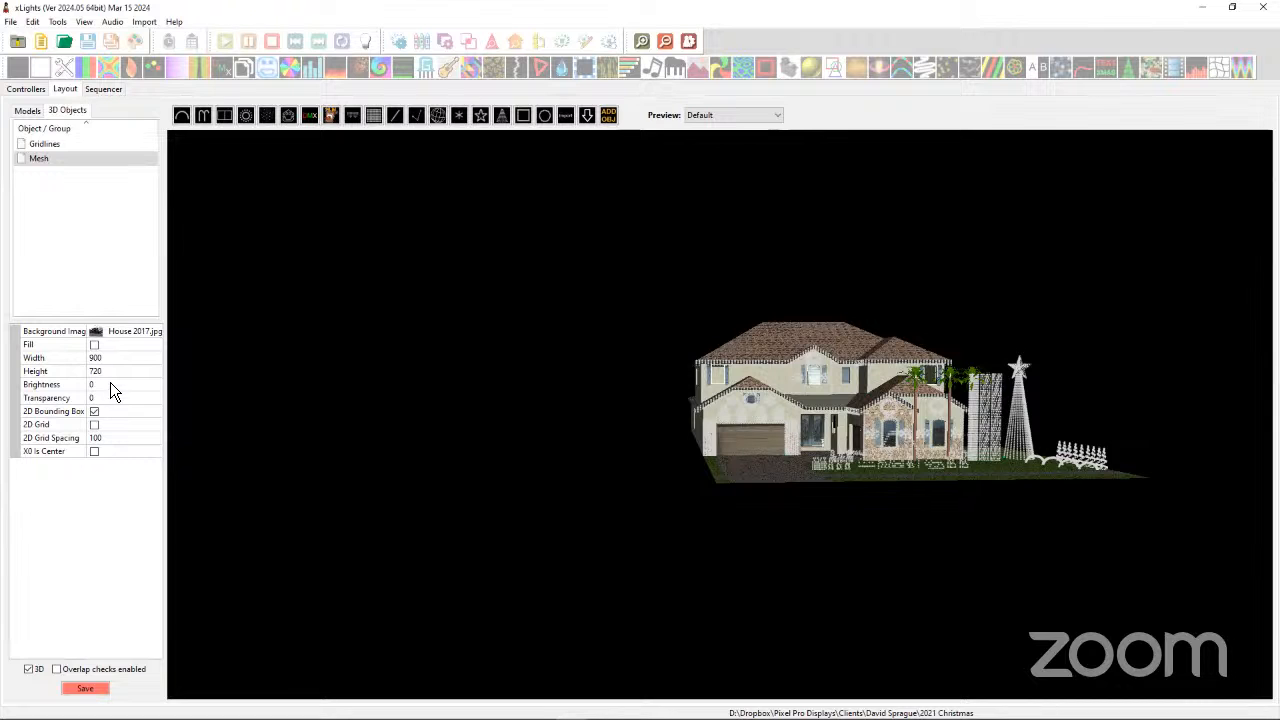
{"action": "left_click_drag", "start_coordinate": [850, 400], "coordinate": [854, 372]}
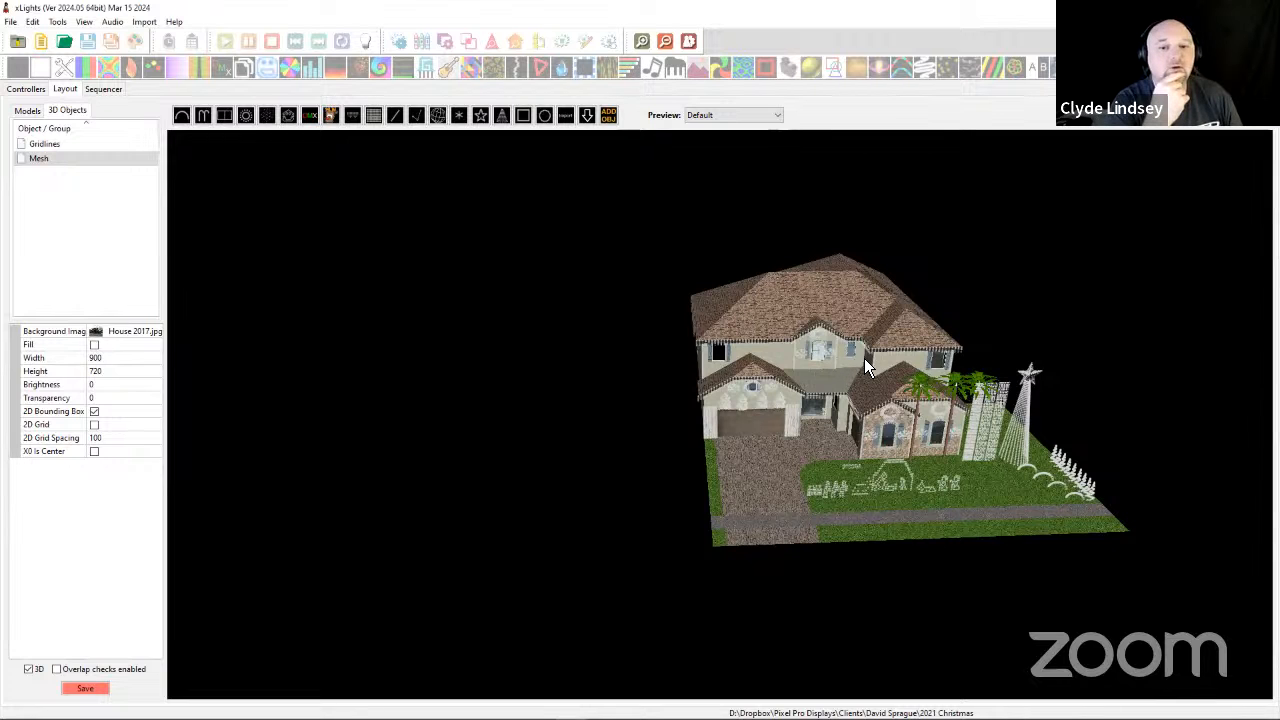
{"action": "left_click_drag", "start_coordinate": [842, 440], "coordinate": [843, 458]}
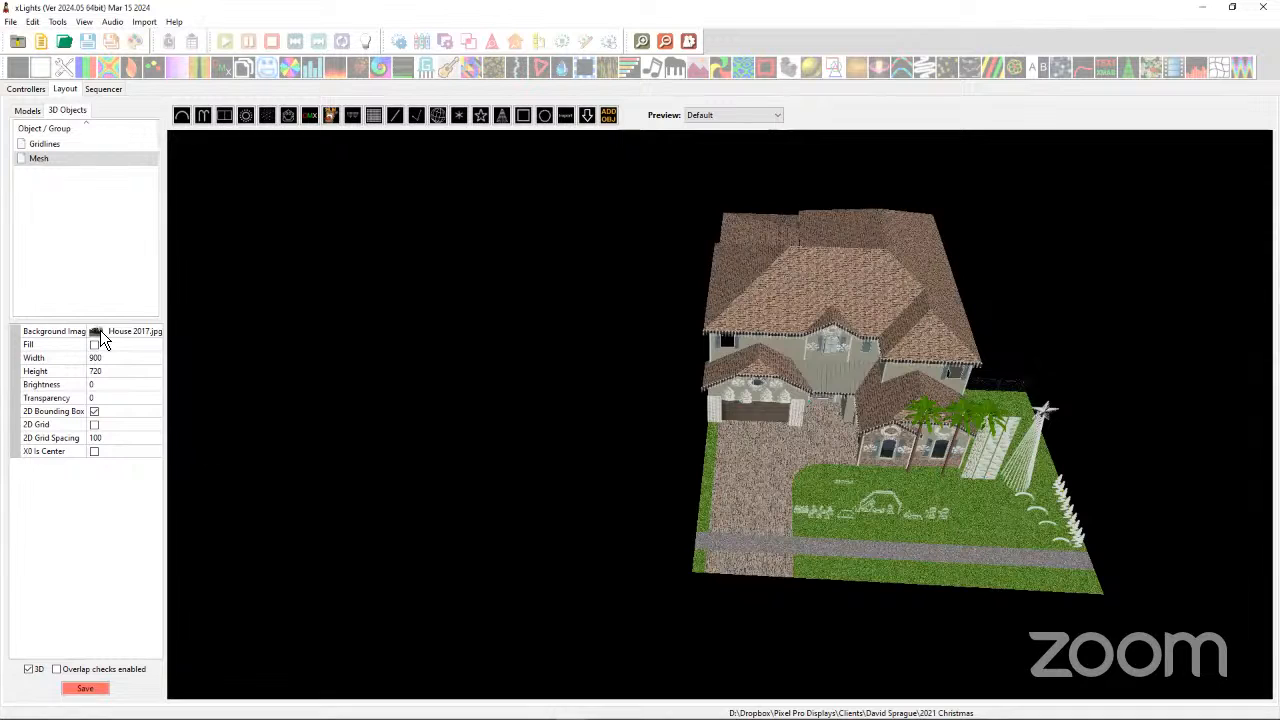
{"action": "left_click", "coordinate": [112, 396]}
{"action": "left_click", "coordinate": [113, 388]}
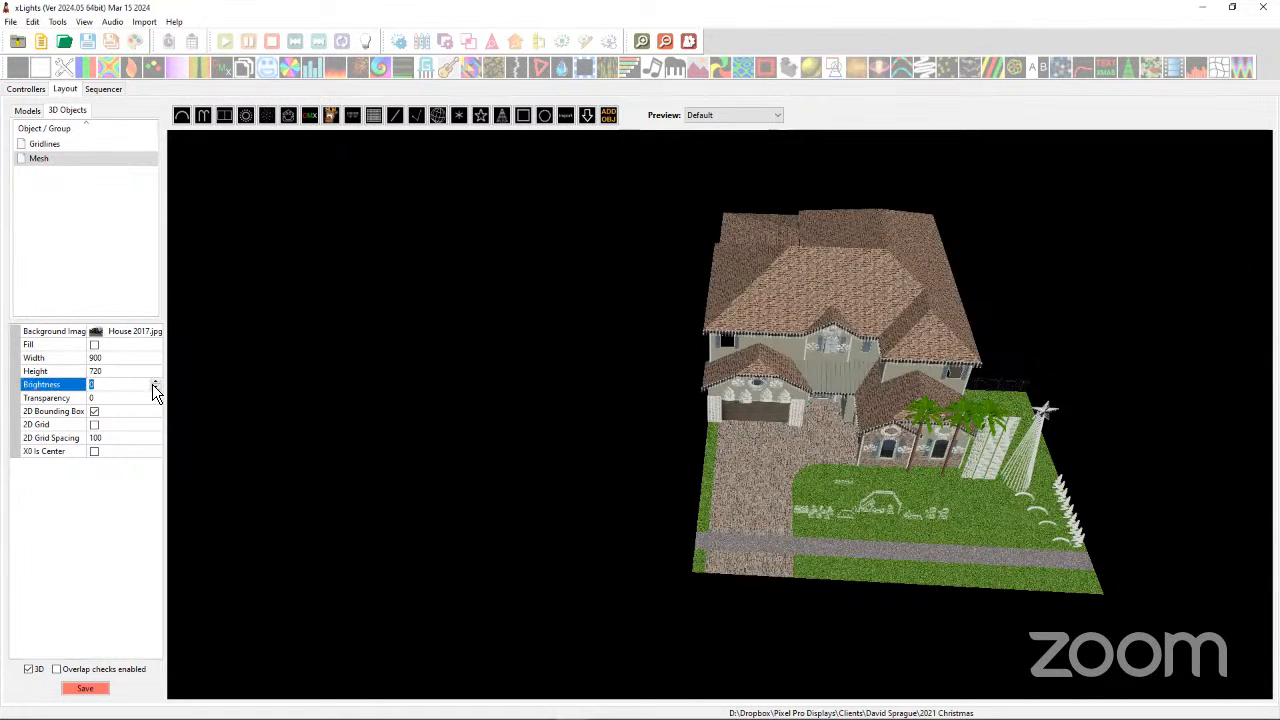
{"action": "left_click", "coordinate": [747, 298]}
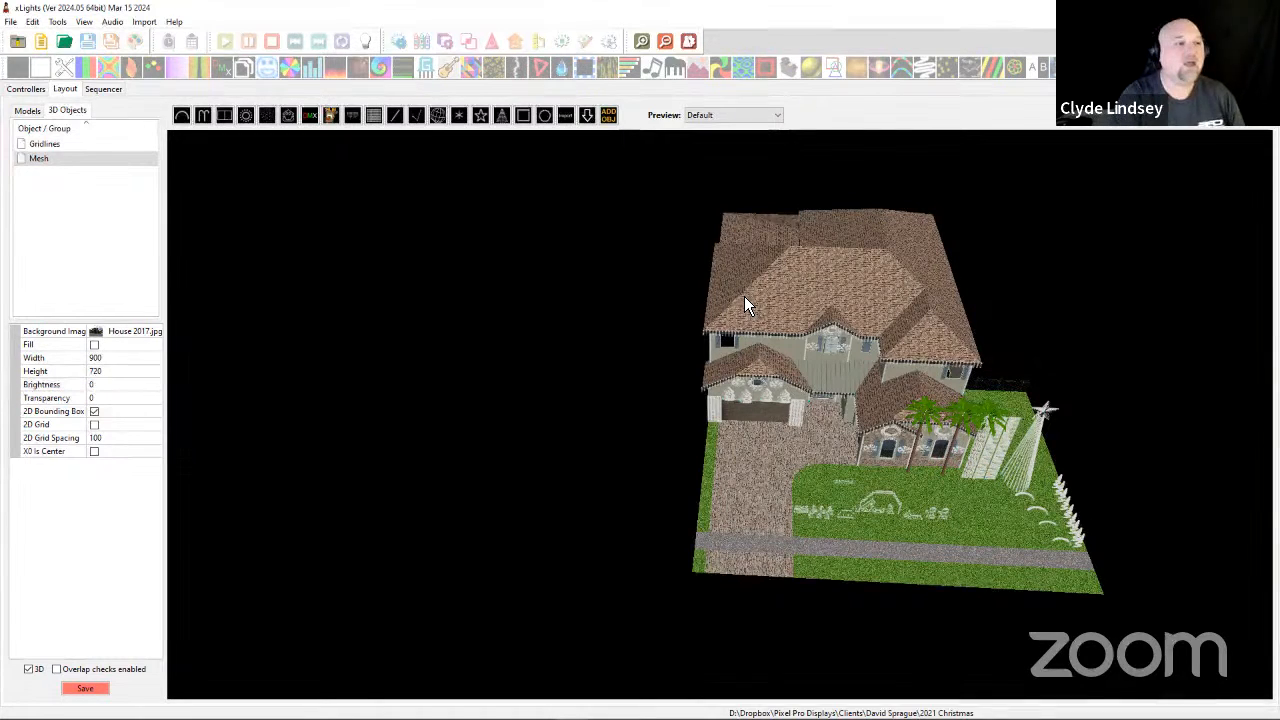
Select the Mesh object of the house and set its brightness to 20.
{"action": "left_click", "coordinate": [42, 158]}
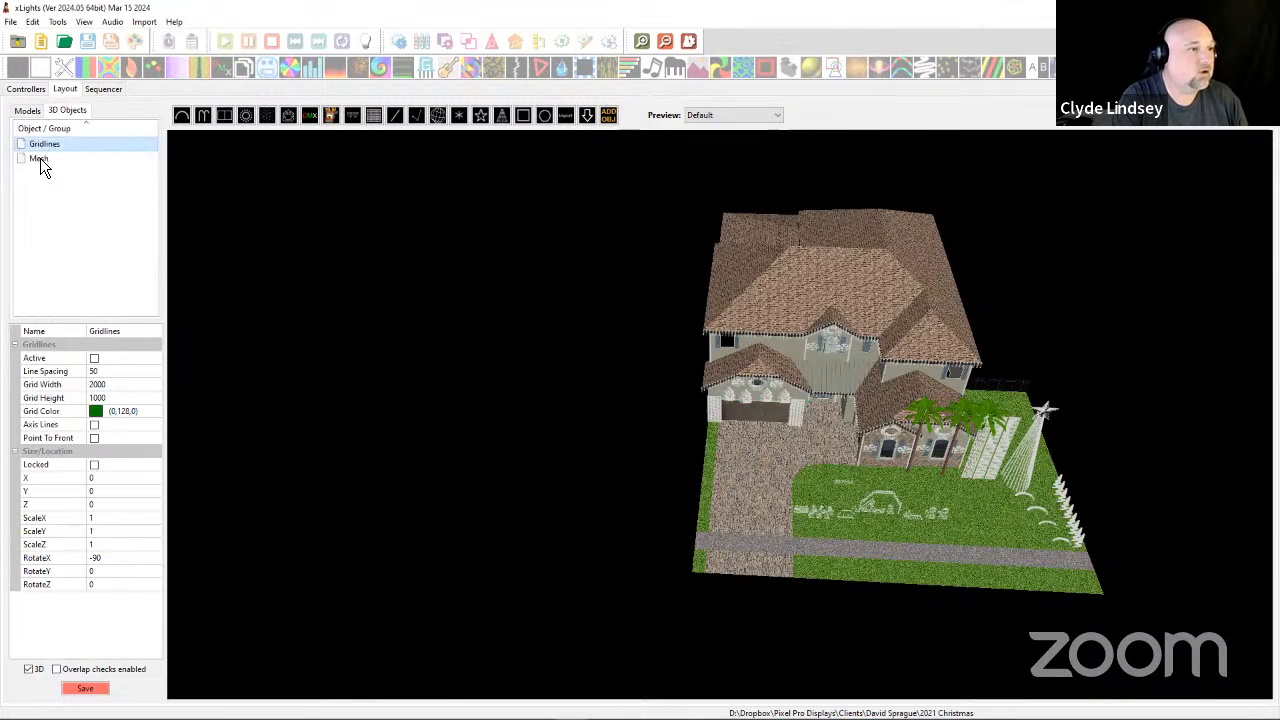
{"action": "left_click_drag", "start_coordinate": [632, 380], "coordinate": [98, 418]}
{"action": "left_click", "coordinate": [108, 378]}
{"action": "left_click", "coordinate": [108, 382]}
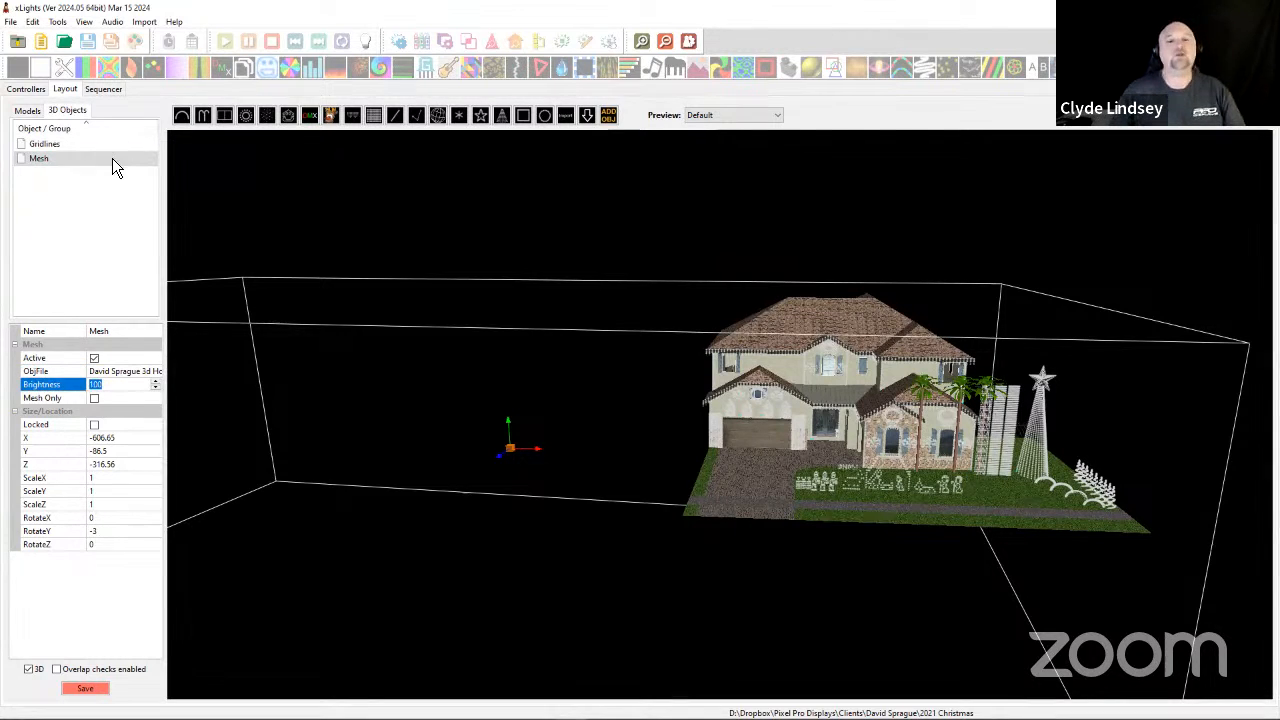
{"action": "left_click", "coordinate": [86, 164]}
{"action": "left_click", "coordinate": [80, 386]}
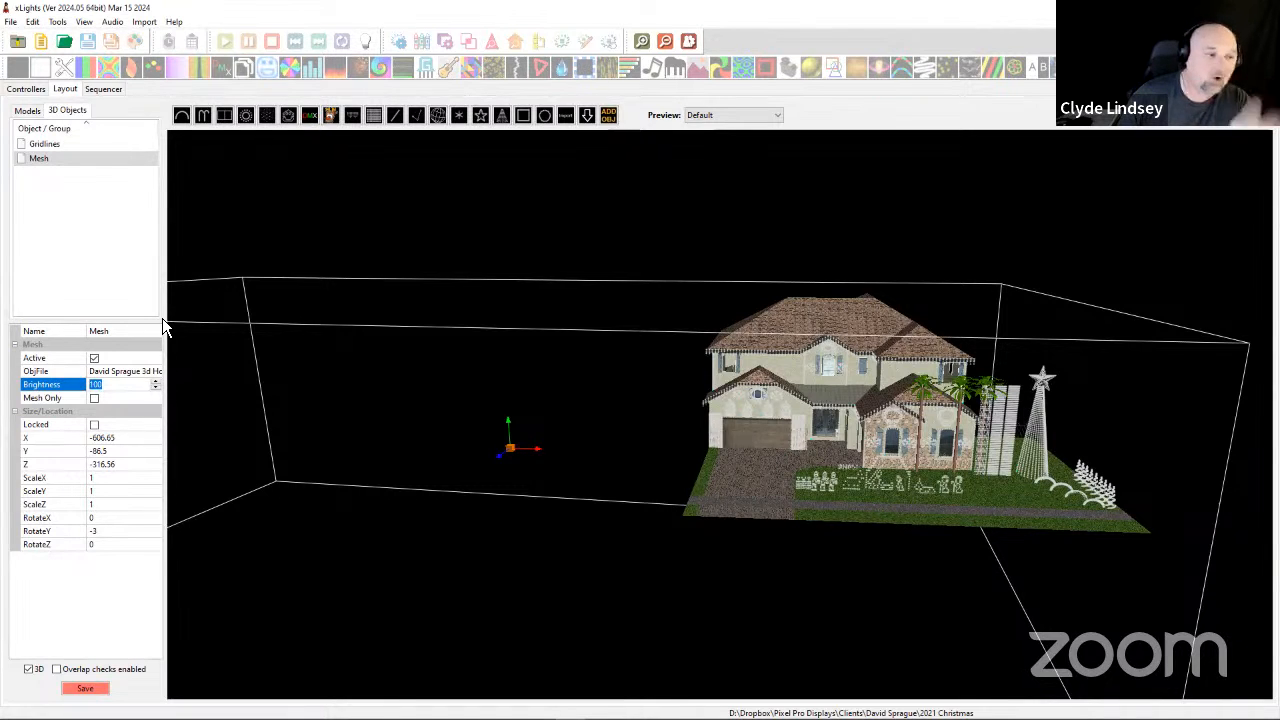
{"action": "type", "text": "20"}
{"action": "key", "text": "Return"}
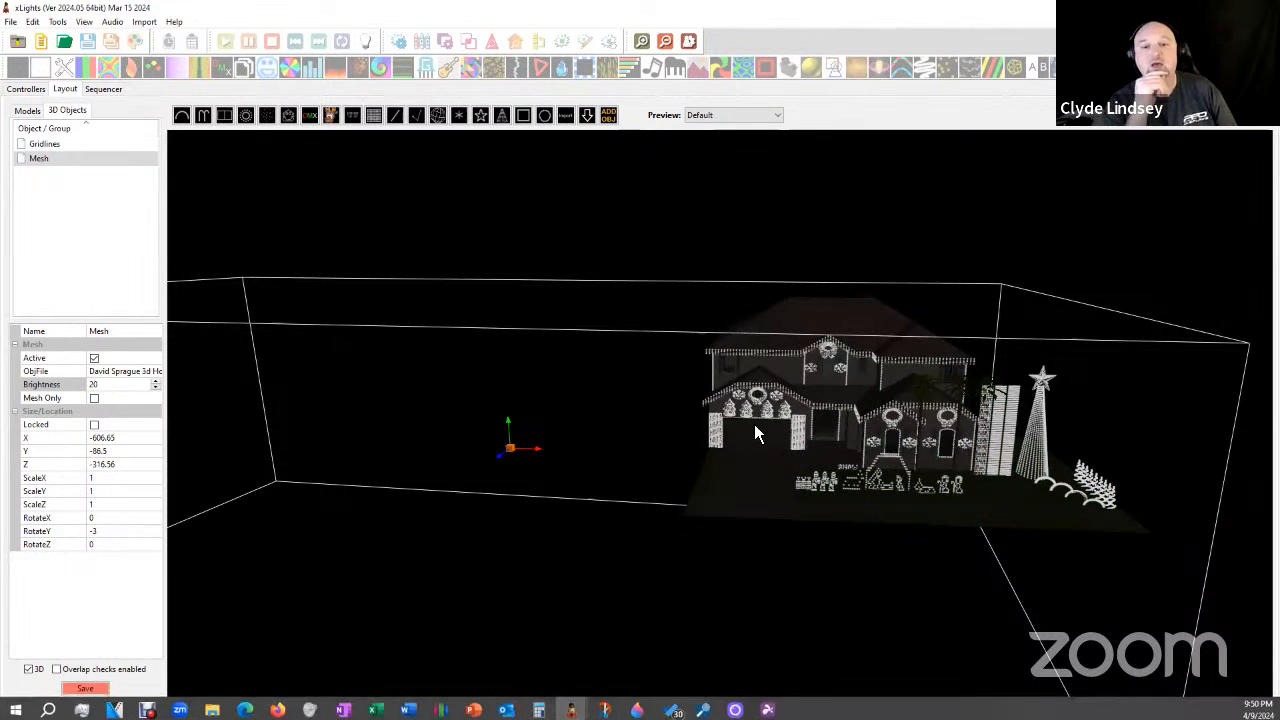
{"action": "left_click_drag", "start_coordinate": [753, 425], "coordinate": [757, 465]}
{"action": "scroll", "coordinate": [756, 462], "scroll_direction": "up", "scroll_amount": 8}
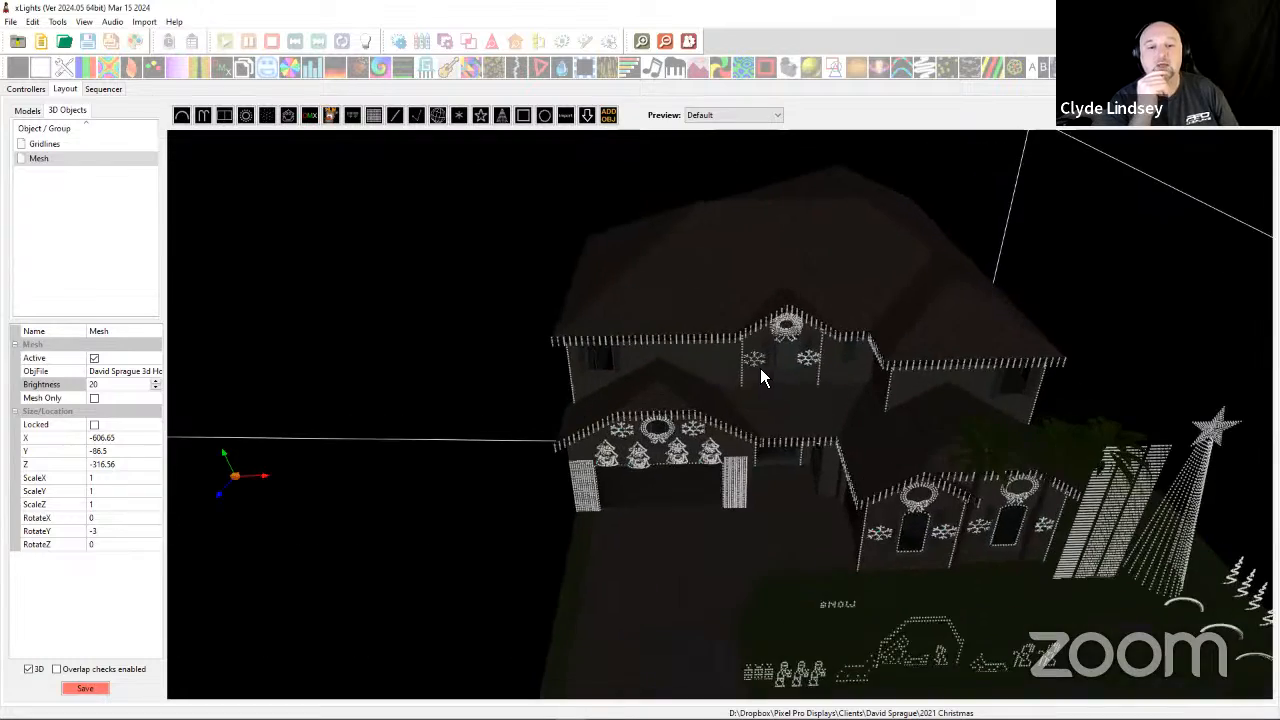
Clear the mesh selection, list the layout's models and select the Icicles Lower Roof-1 poly line above the garage.
{"action": "mouse_move", "coordinate": [760, 421]}
{"action": "left_mouse_down"}
{"action": "mouse_move", "coordinate": [777, 403]}
{"action": "mouse_move", "coordinate": [608, 449]}
{"action": "mouse_move", "coordinate": [723, 457]}
{"action": "mouse_move", "coordinate": [680, 440]}
{"action": "mouse_move", "coordinate": [716, 440]}
{"action": "mouse_move", "coordinate": [726, 412]}
{"action": "mouse_move", "coordinate": [746, 440]}
{"action": "left_mouse_up"}
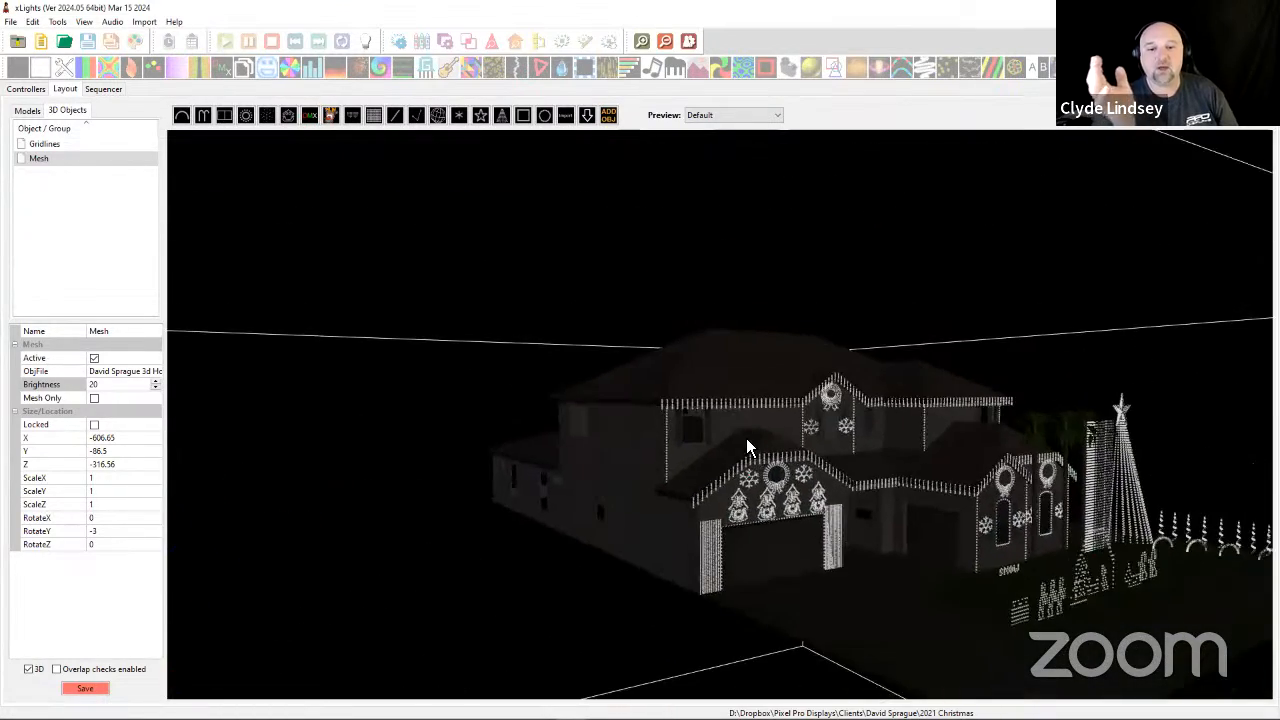
{"action": "scroll", "coordinate": [634, 496], "scroll_direction": "up", "scroll_amount": 5}
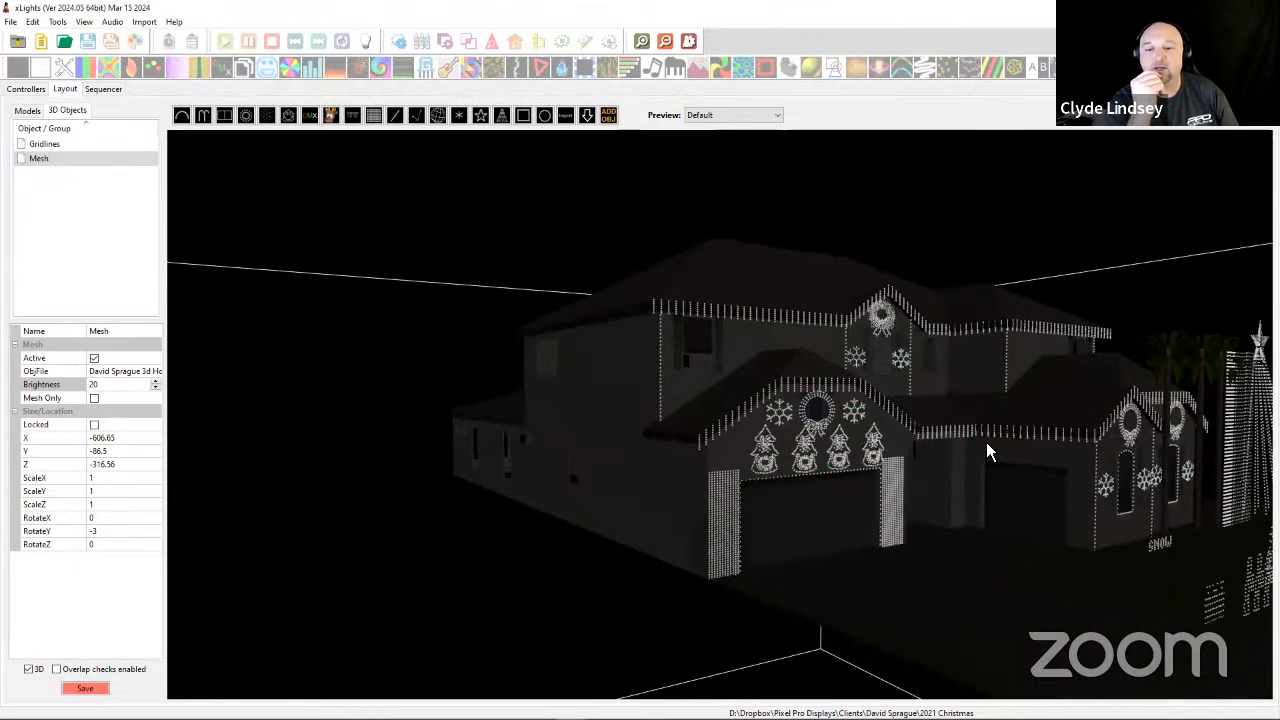
{"action": "left_click", "coordinate": [1012, 440]}
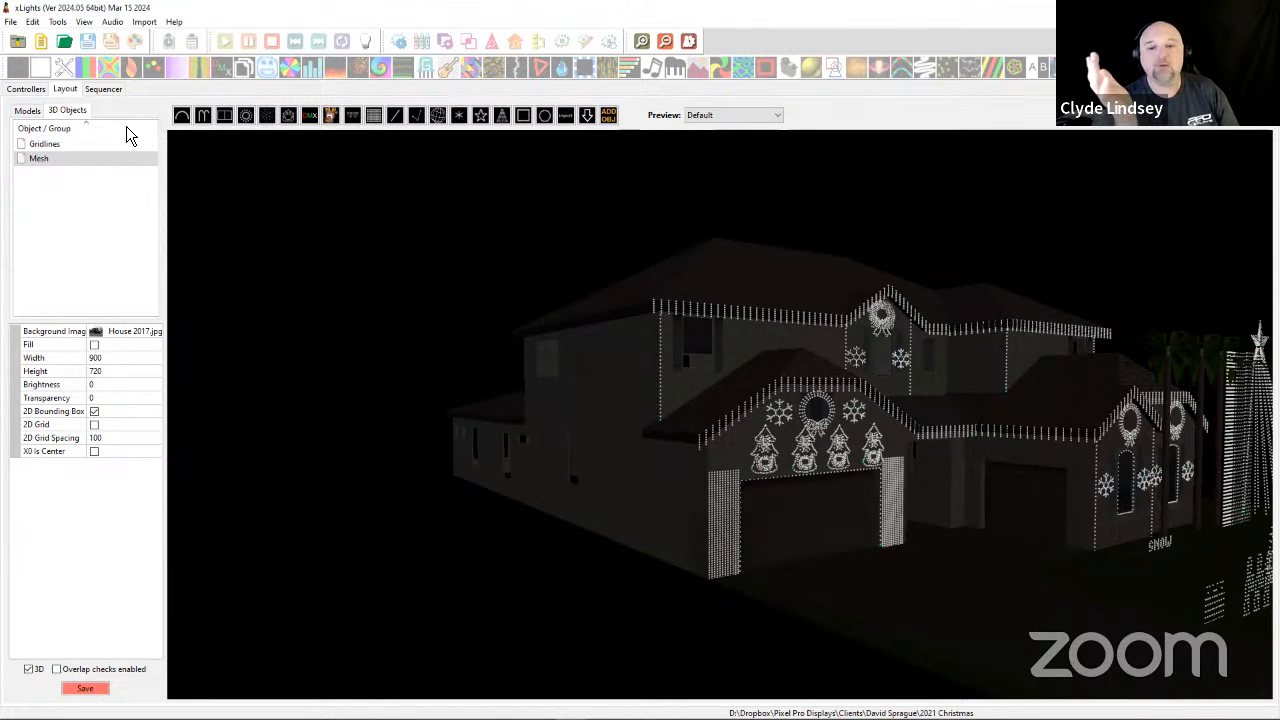
{"action": "left_click", "coordinate": [27, 110]}
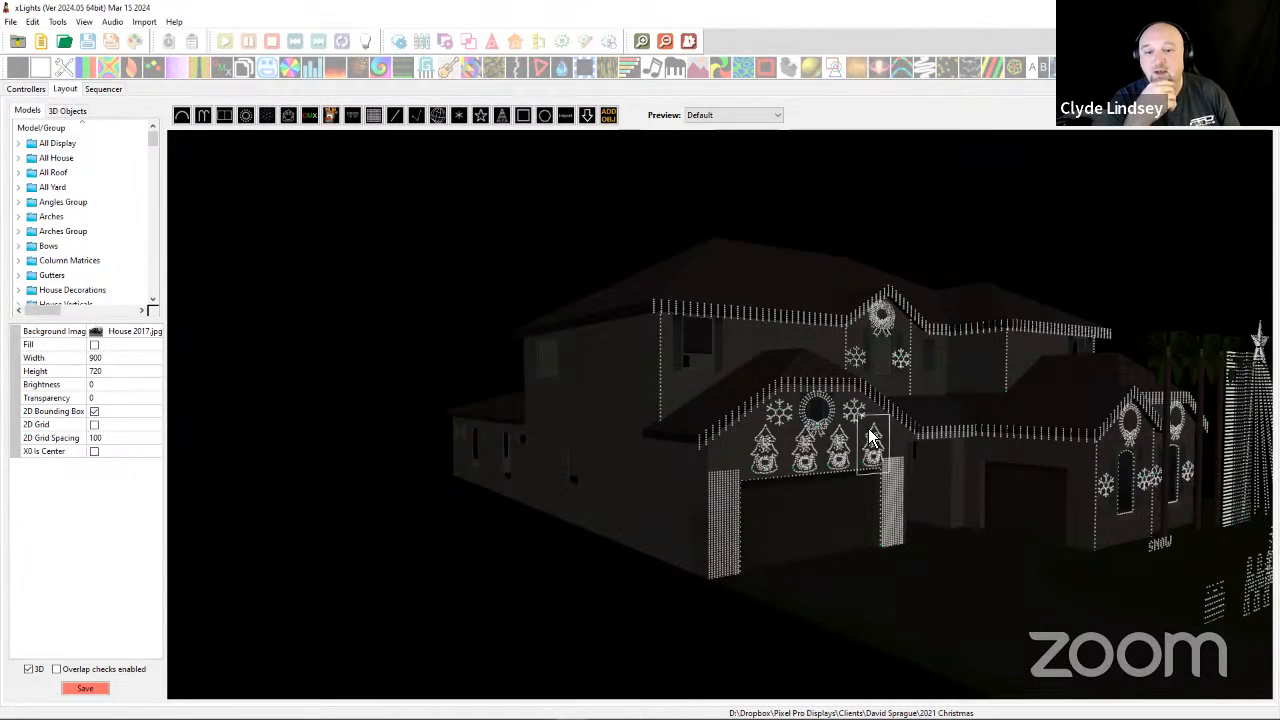
{"action": "left_click", "coordinate": [770, 385]}
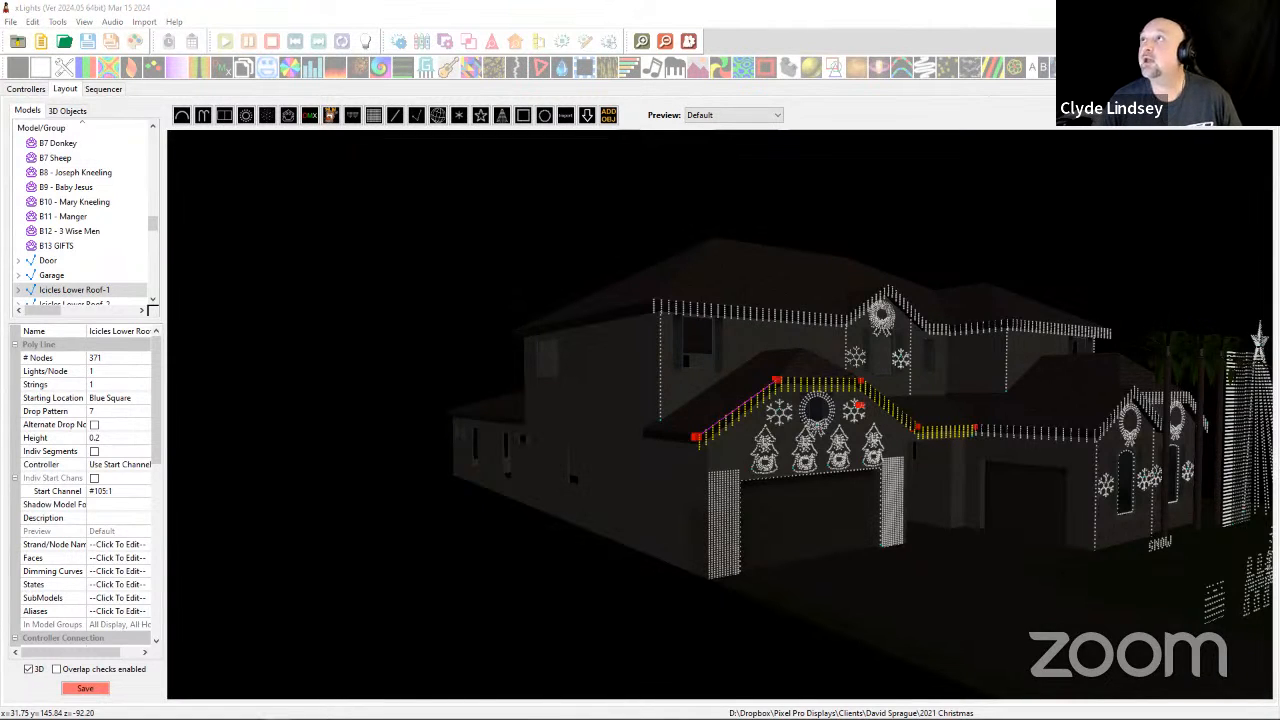
Switch to the browser to view the hover.to home page and put the browser window away.
{"action": "left_click_drag", "start_coordinate": [1154, 130], "coordinate": [387, 17]}
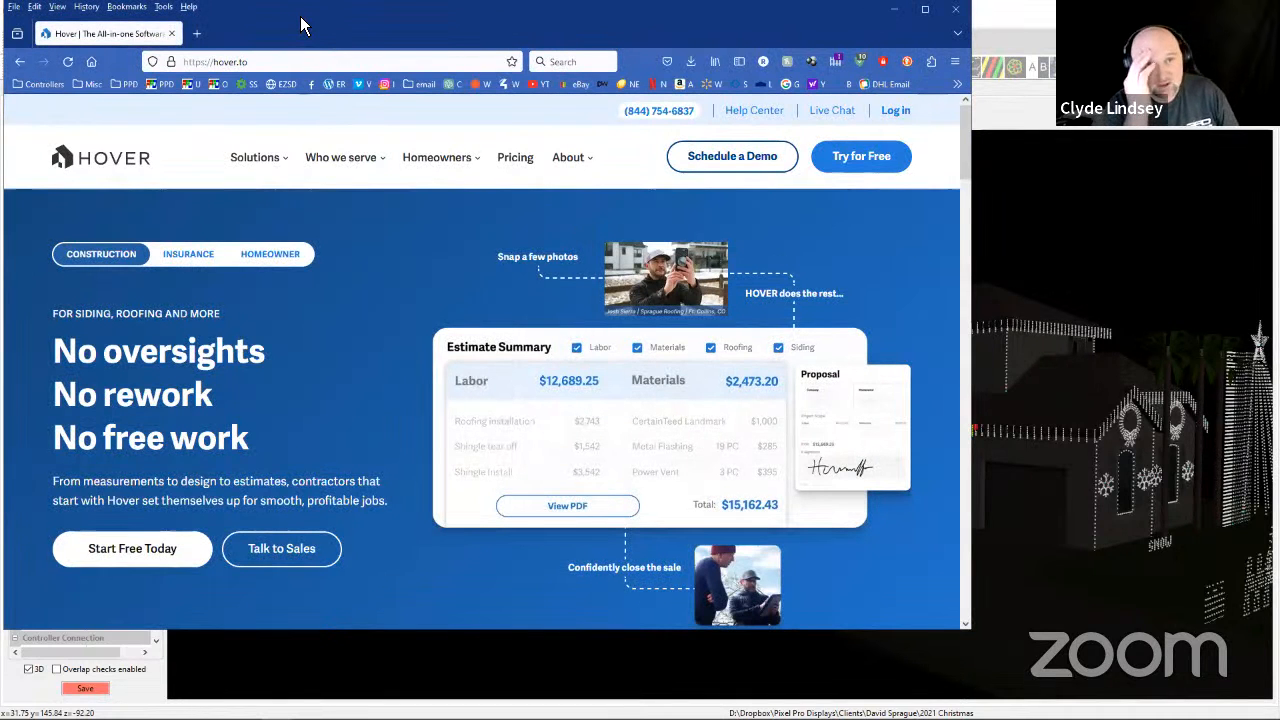
{"action": "double_click", "coordinate": [491, 36]}
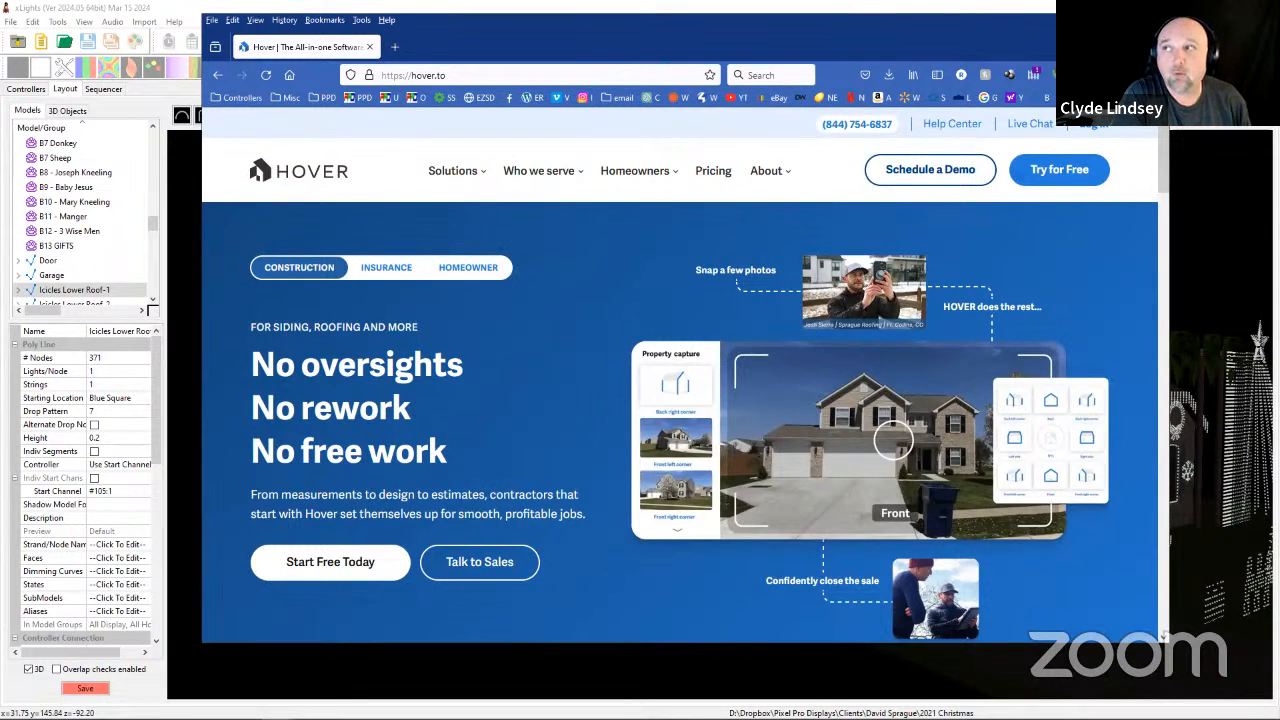
{"action": "left_click", "coordinate": [1091, 20]}
Examine the 3D house layout as a whole from the front, from above and near ground level.
{"action": "left_click_drag", "start_coordinate": [562, 381], "coordinate": [448, 454]}
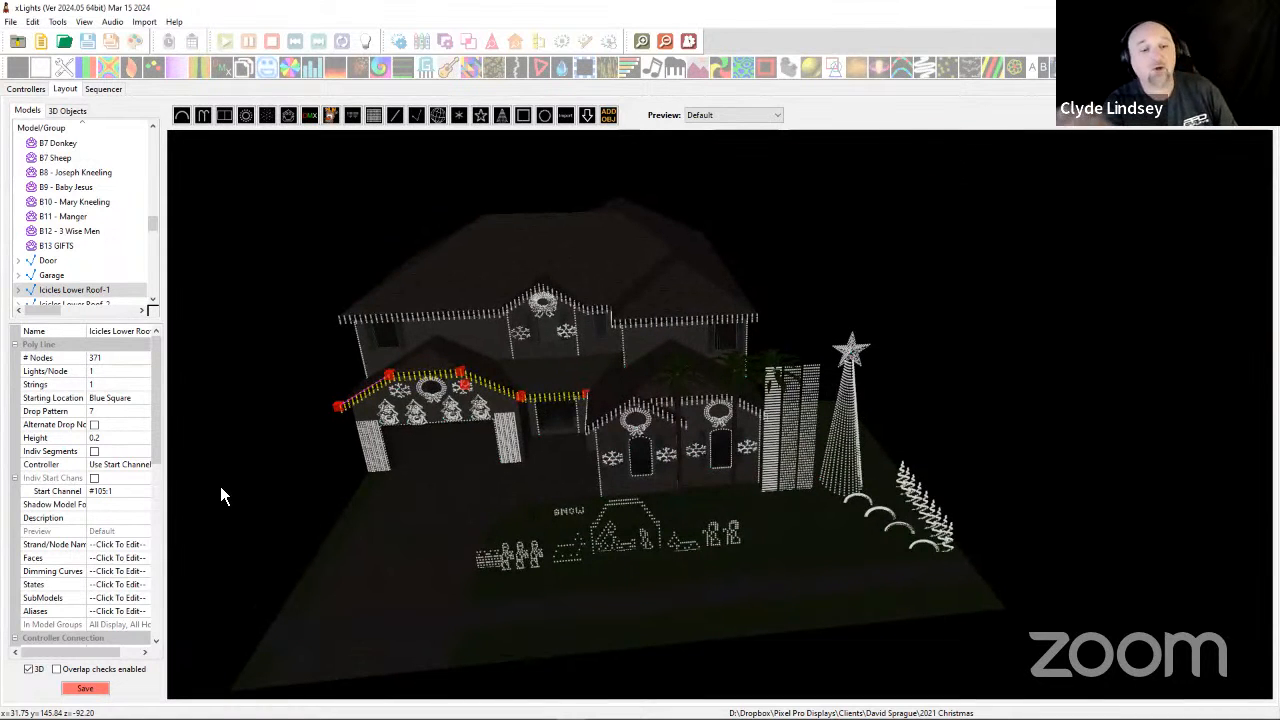
{"action": "mouse_move", "coordinate": [540, 262]}
{"action": "left_mouse_down"}
{"action": "mouse_move", "coordinate": [588, 257]}
{"action": "mouse_move", "coordinate": [534, 249]}
{"action": "left_mouse_up"}
{"action": "left_click_drag", "start_coordinate": [669, 251], "coordinate": [934, 184]}
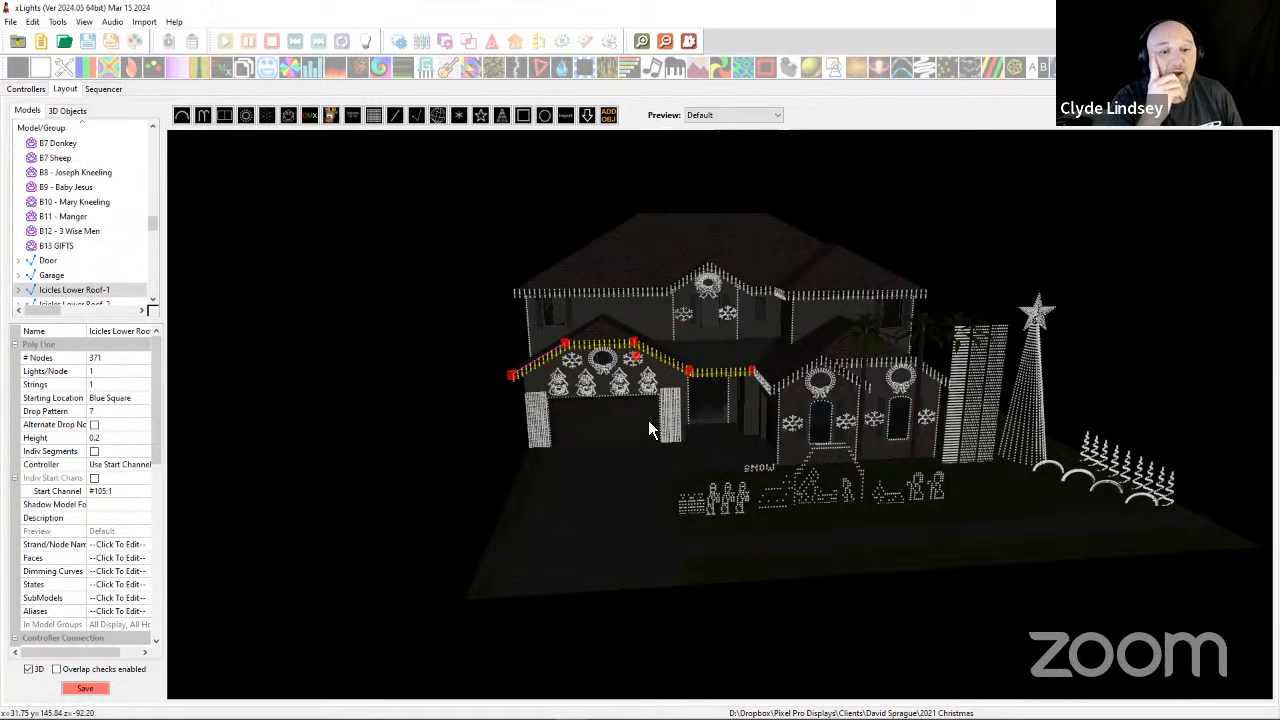
{"action": "left_click_drag", "start_coordinate": [583, 451], "coordinate": [594, 468]}
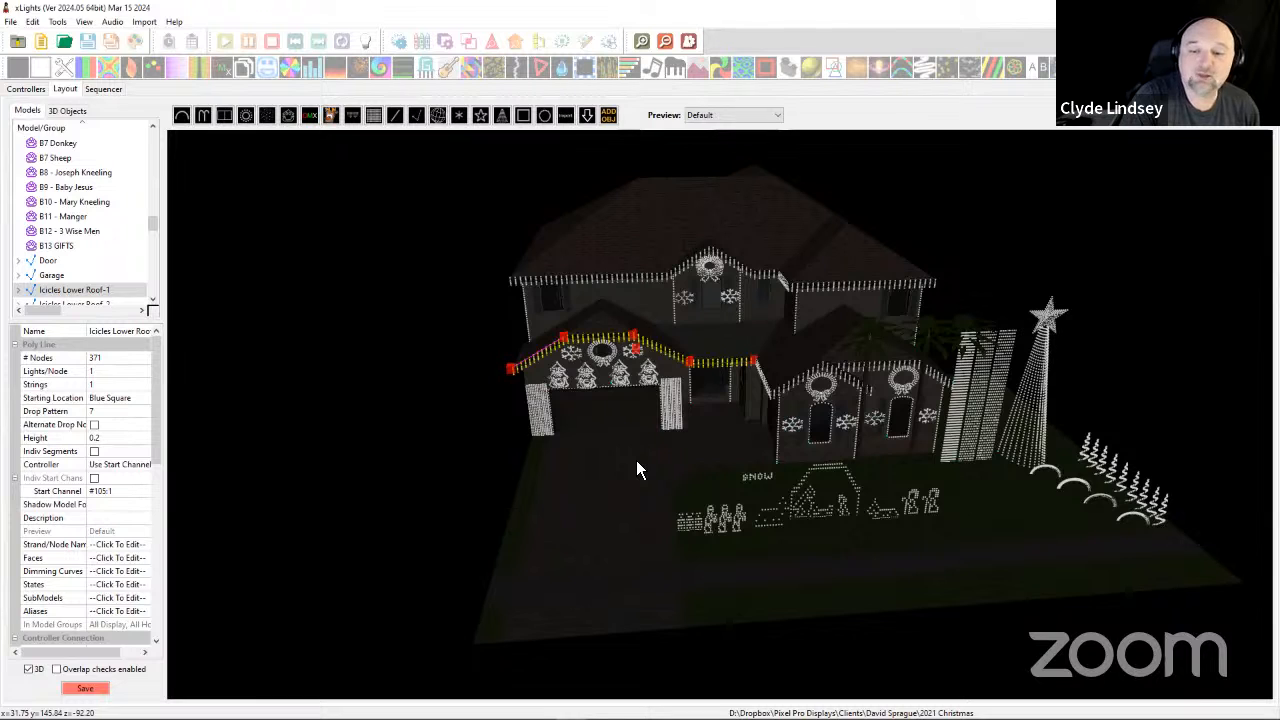
{"action": "left_click_drag", "start_coordinate": [635, 477], "coordinate": [607, 473]}
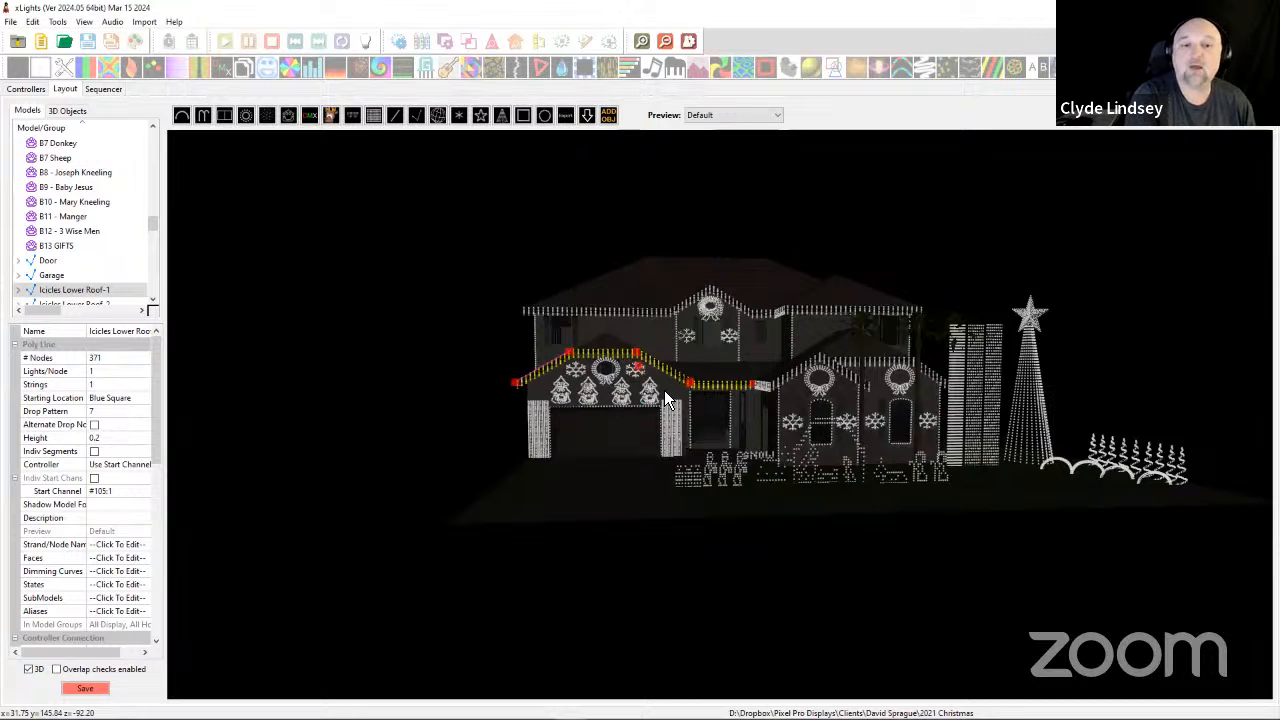
{"action": "scroll", "coordinate": [600, 508], "scroll_direction": "up", "scroll_amount": 2}
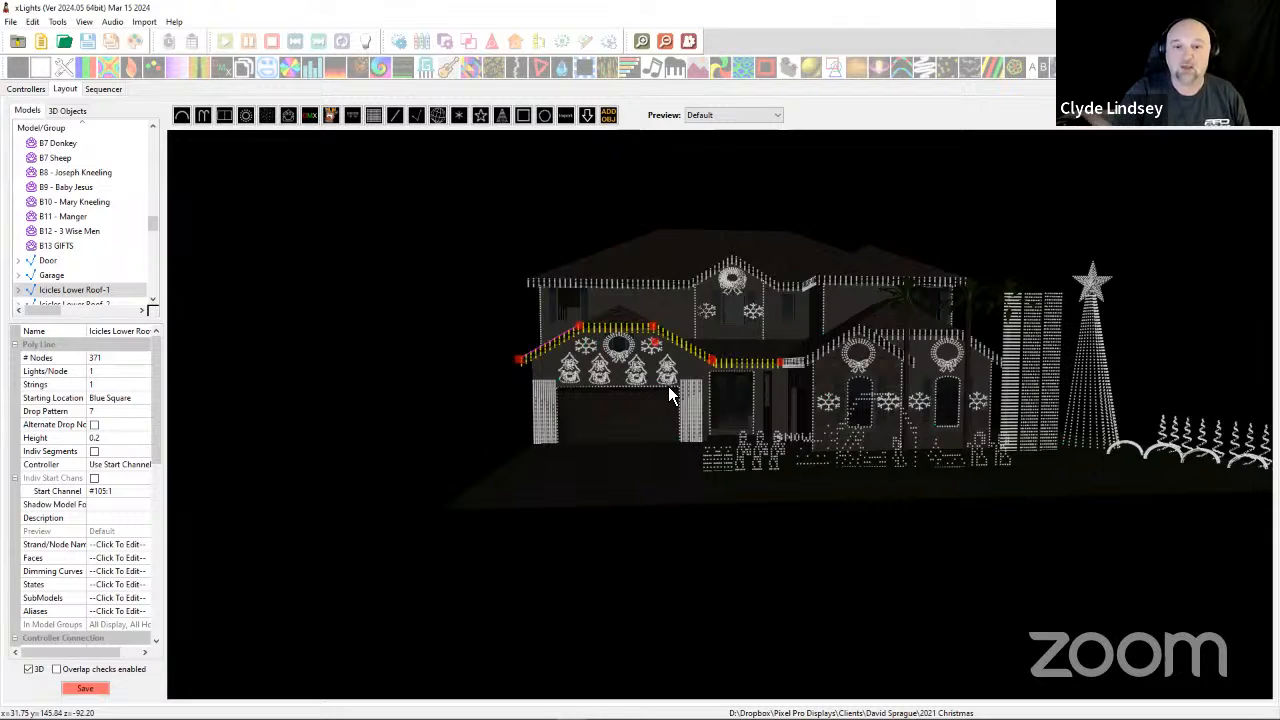
Turn off the 3D view to look at the layout in 2D and turn 3D back on.
{"action": "left_click", "coordinate": [28, 668]}
{"action": "left_click_drag", "start_coordinate": [648, 437], "coordinate": [690, 335]}
{"action": "left_click", "coordinate": [28, 668]}
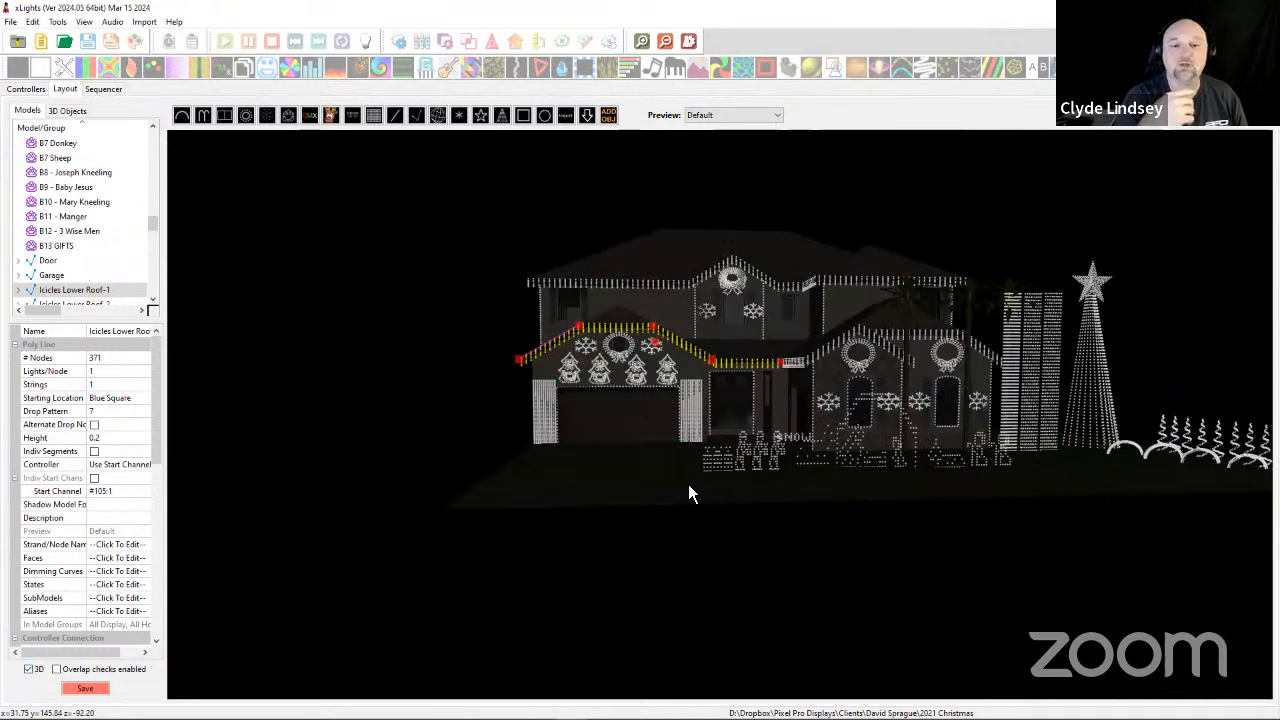
Examine the garage, entry, window and yard light models up close from several angles in the 3D scene.
{"action": "scroll", "coordinate": [702, 472], "scroll_direction": "up", "scroll_amount": 6}
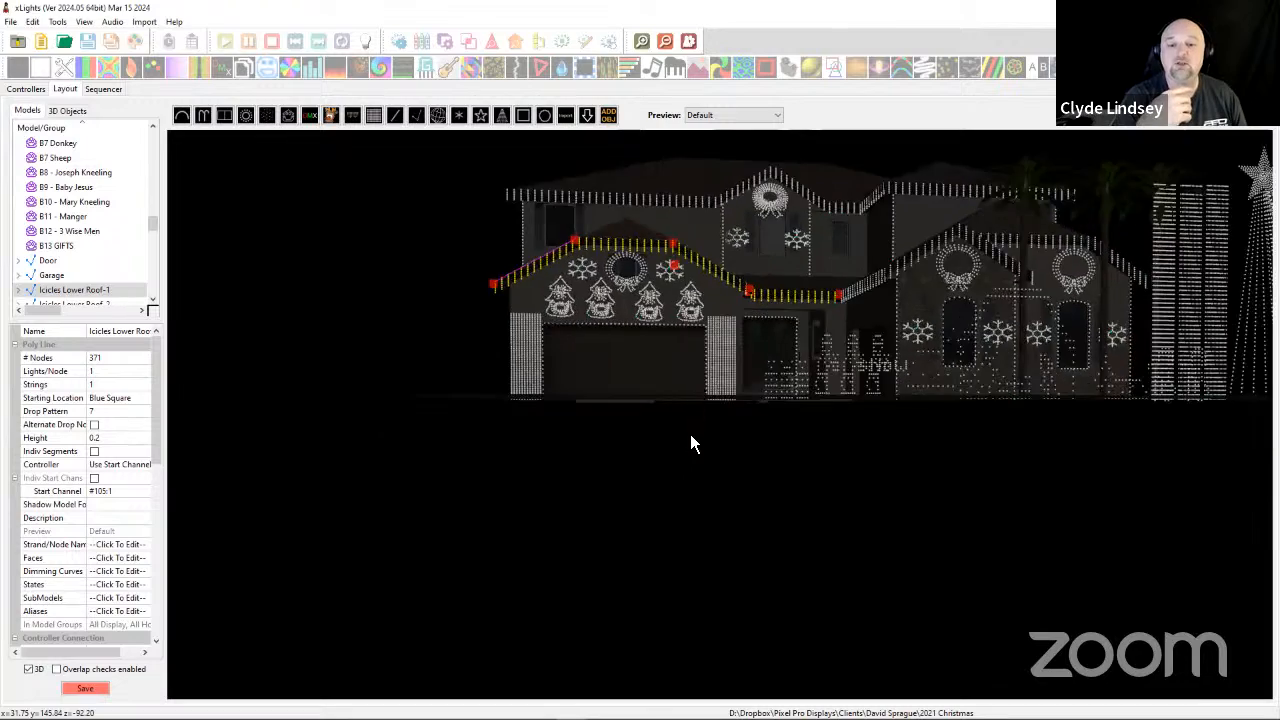
{"action": "scroll", "coordinate": [693, 430], "scroll_direction": "up", "scroll_amount": 8}
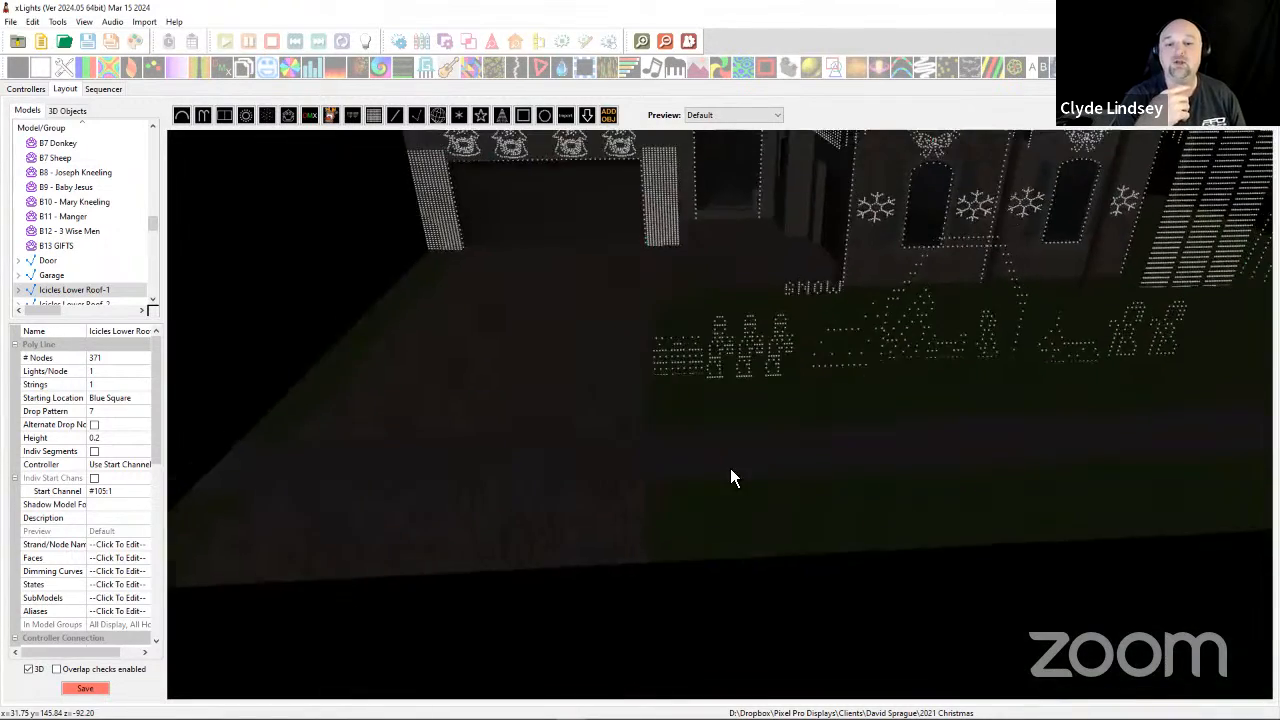
{"action": "left_click_drag", "start_coordinate": [702, 496], "coordinate": [824, 454]}
{"action": "left_click_drag", "start_coordinate": [640, 520], "coordinate": [676, 578]}
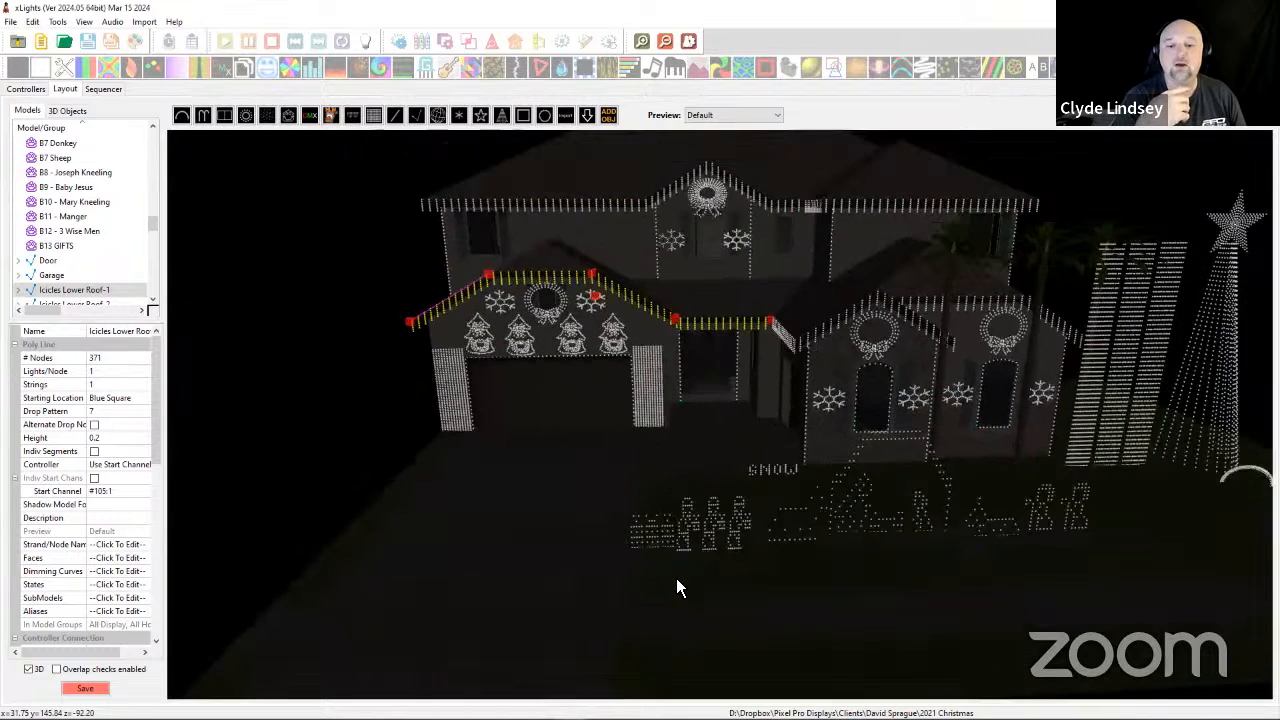
{"action": "scroll", "coordinate": [676, 580], "scroll_direction": "up", "scroll_amount": 4}
{"action": "scroll", "coordinate": [722, 560], "scroll_direction": "down", "scroll_amount": 2}
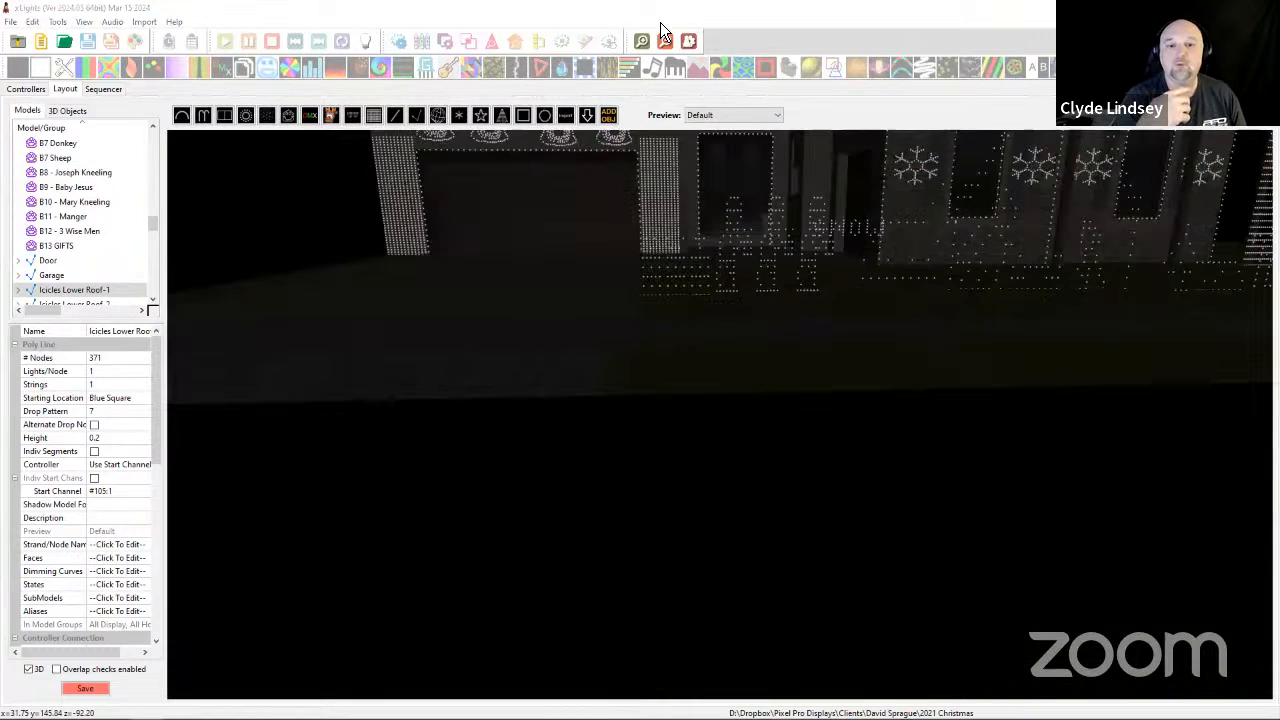
{"action": "left_click_drag", "start_coordinate": [612, 210], "coordinate": [764, 448]}
{"action": "left_click_drag", "start_coordinate": [784, 174], "coordinate": [674, 244]}
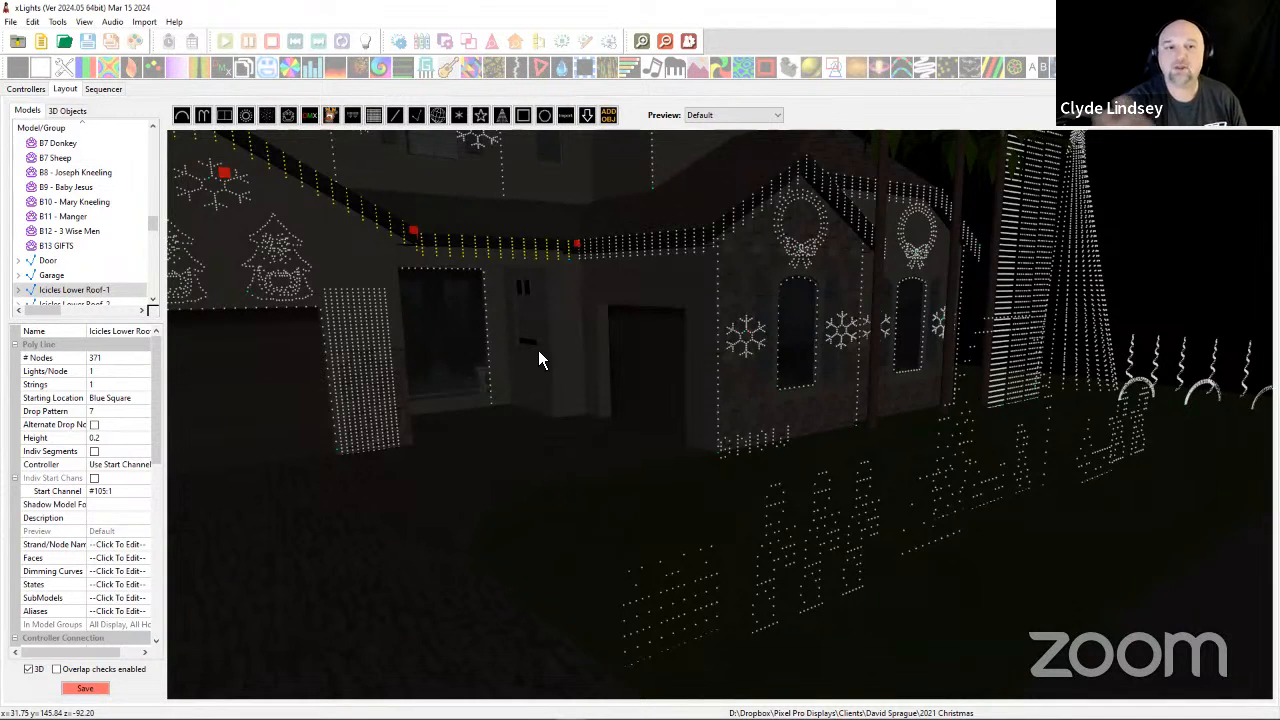
{"action": "left_click_drag", "start_coordinate": [568, 310], "coordinate": [466, 148]}
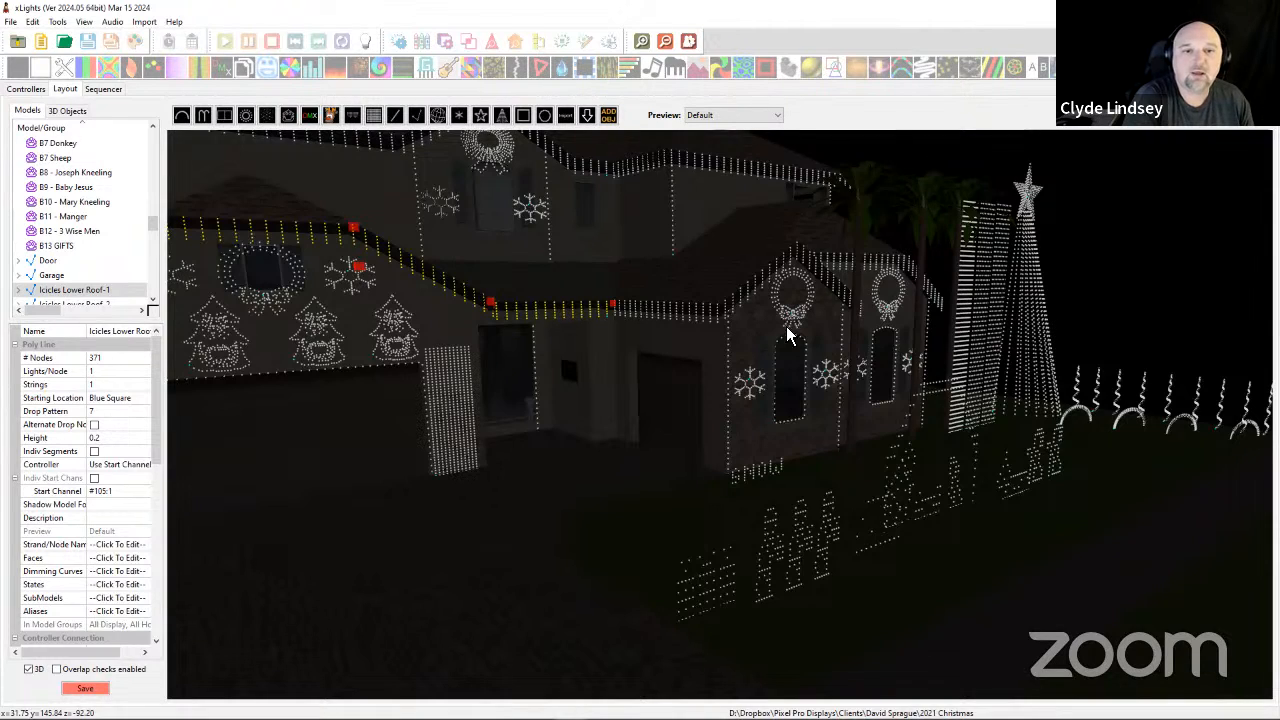
{"action": "scroll", "coordinate": [790, 508], "scroll_direction": "up", "scroll_amount": 5}
{"action": "scroll", "coordinate": [727, 500], "scroll_direction": "down", "scroll_amount": 3}
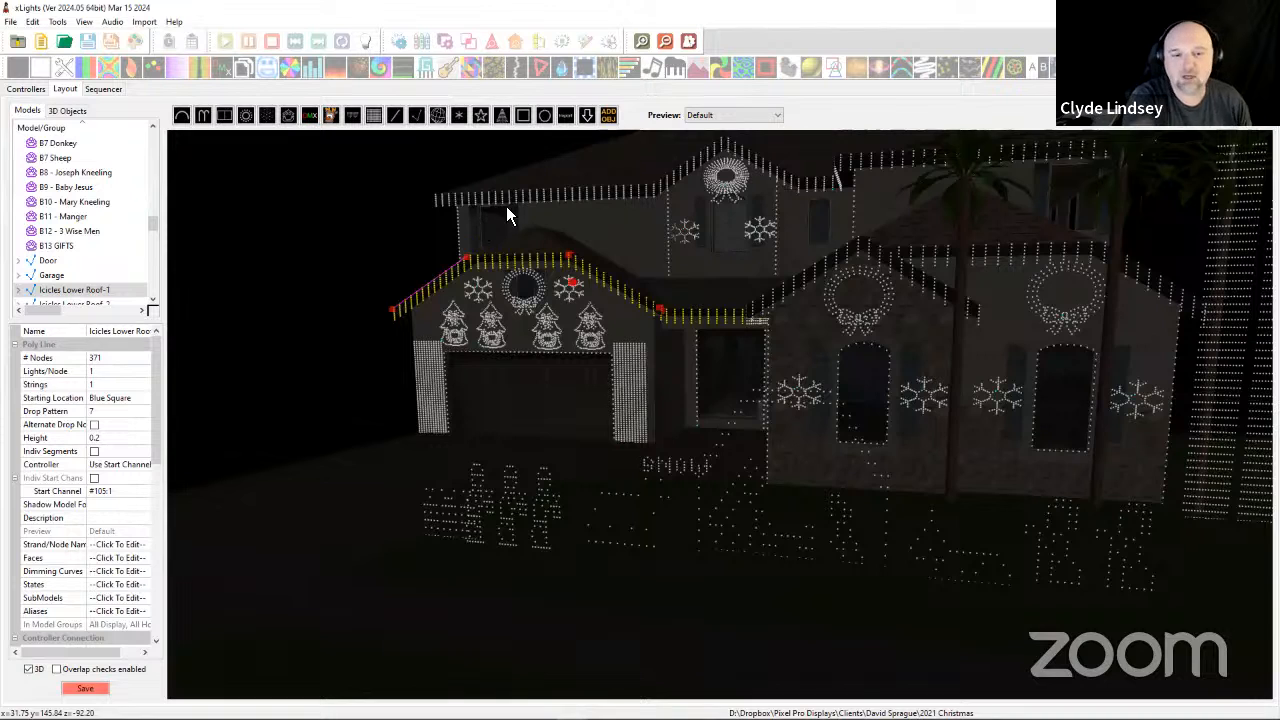
{"action": "scroll", "coordinate": [755, 450], "scroll_direction": "down", "scroll_amount": 4}
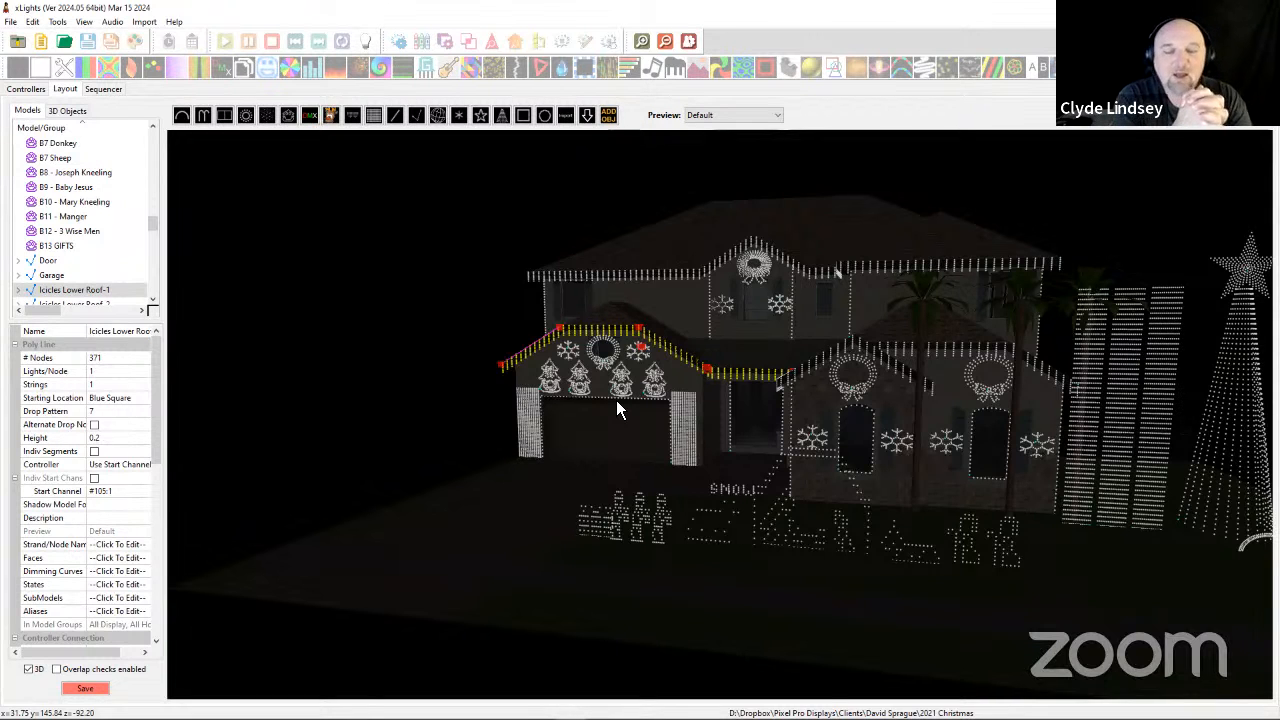
Inspect the decorated house from its garage side, straight on and from above.
{"action": "left_click_drag", "start_coordinate": [520, 482], "coordinate": [764, 518]}
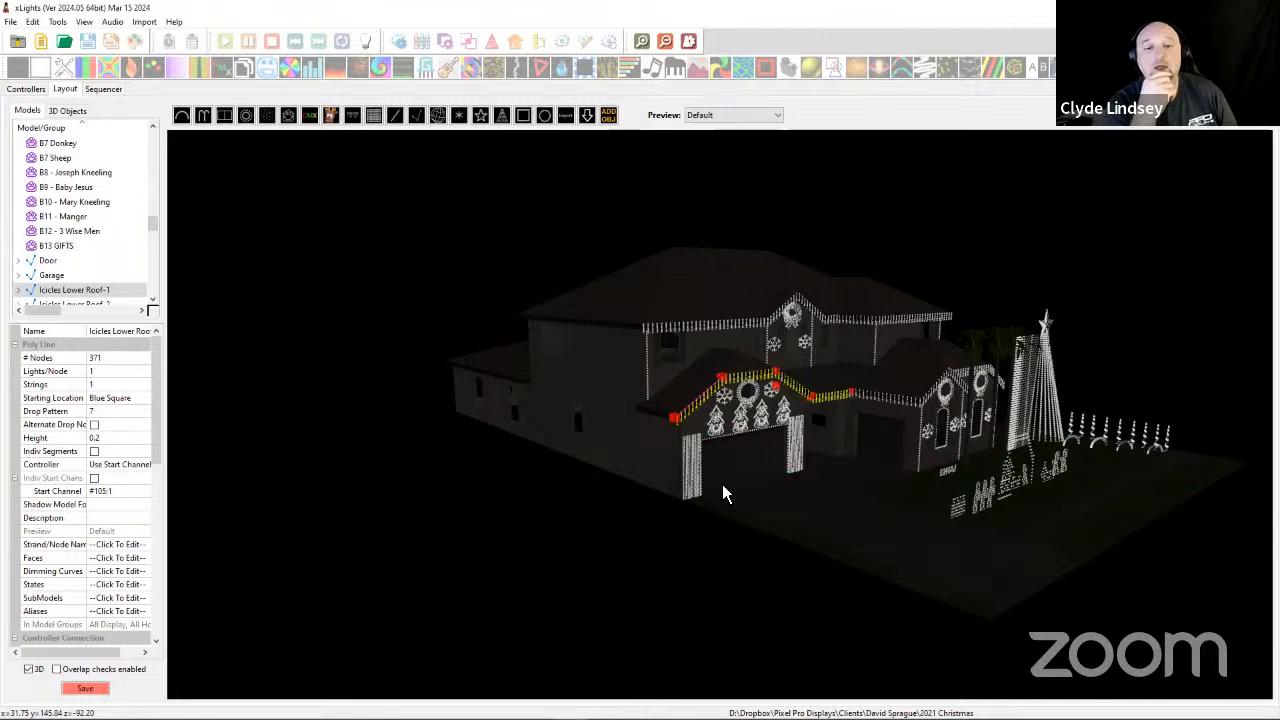
{"action": "left_click_drag", "start_coordinate": [537, 506], "coordinate": [706, 516]}
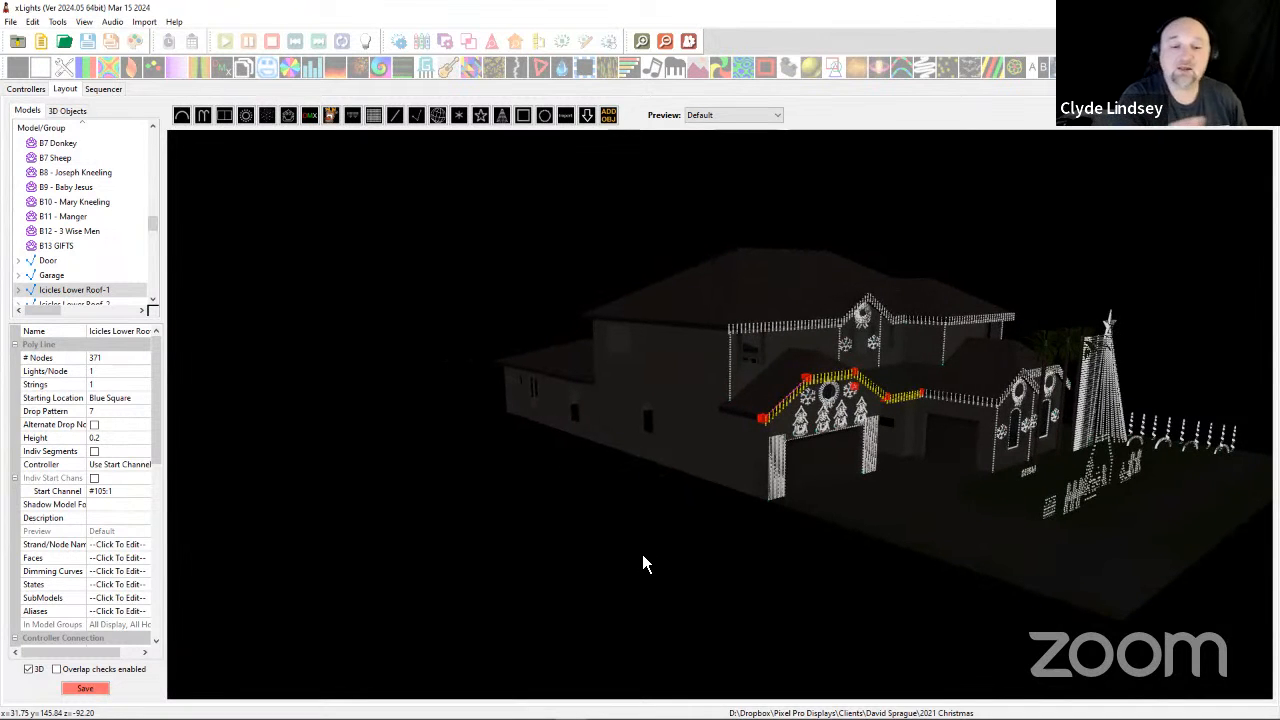
{"action": "left_click_drag", "start_coordinate": [565, 518], "coordinate": [566, 516]}
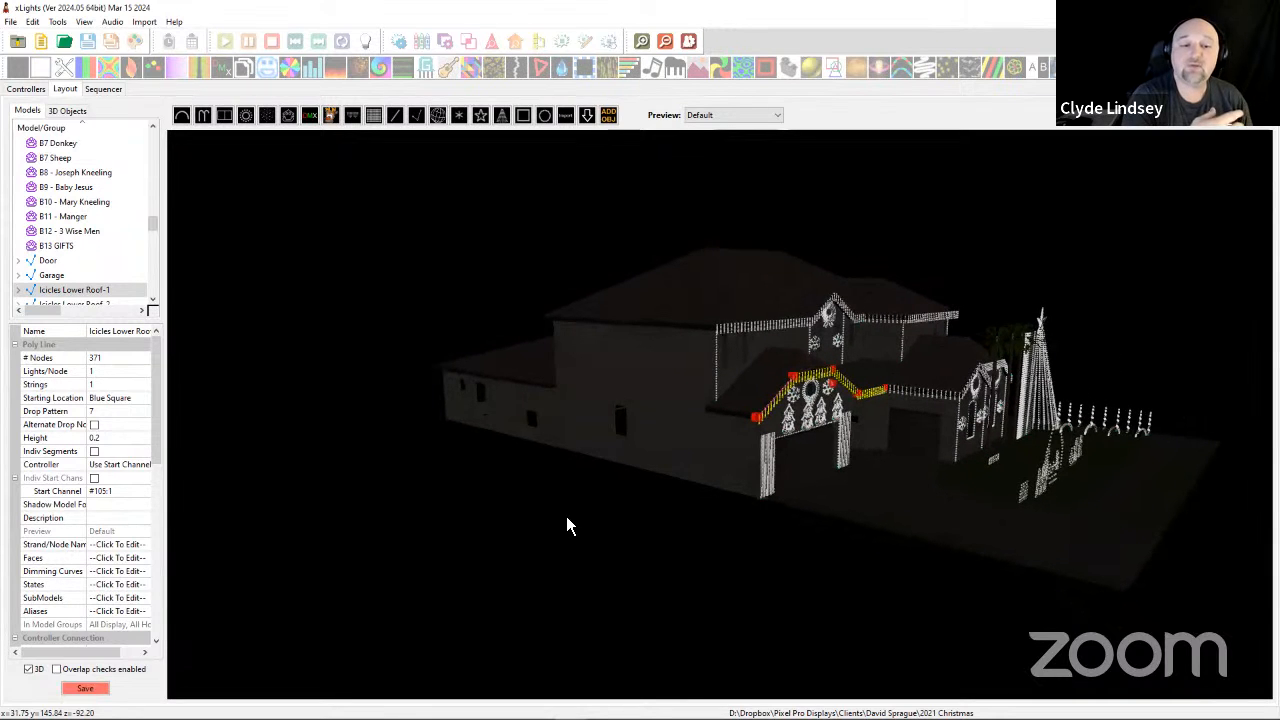
{"action": "left_click_drag", "start_coordinate": [690, 556], "coordinate": [576, 486]}
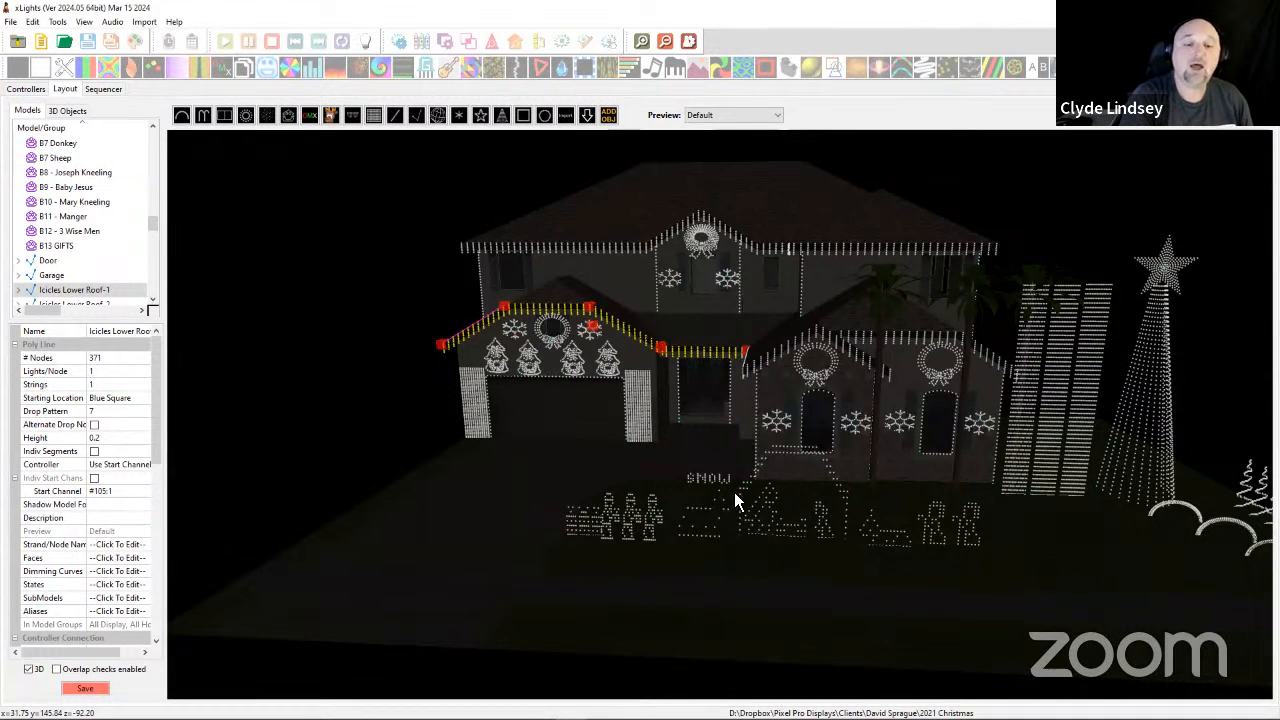
{"action": "left_click_drag", "start_coordinate": [502, 530], "coordinate": [652, 537]}
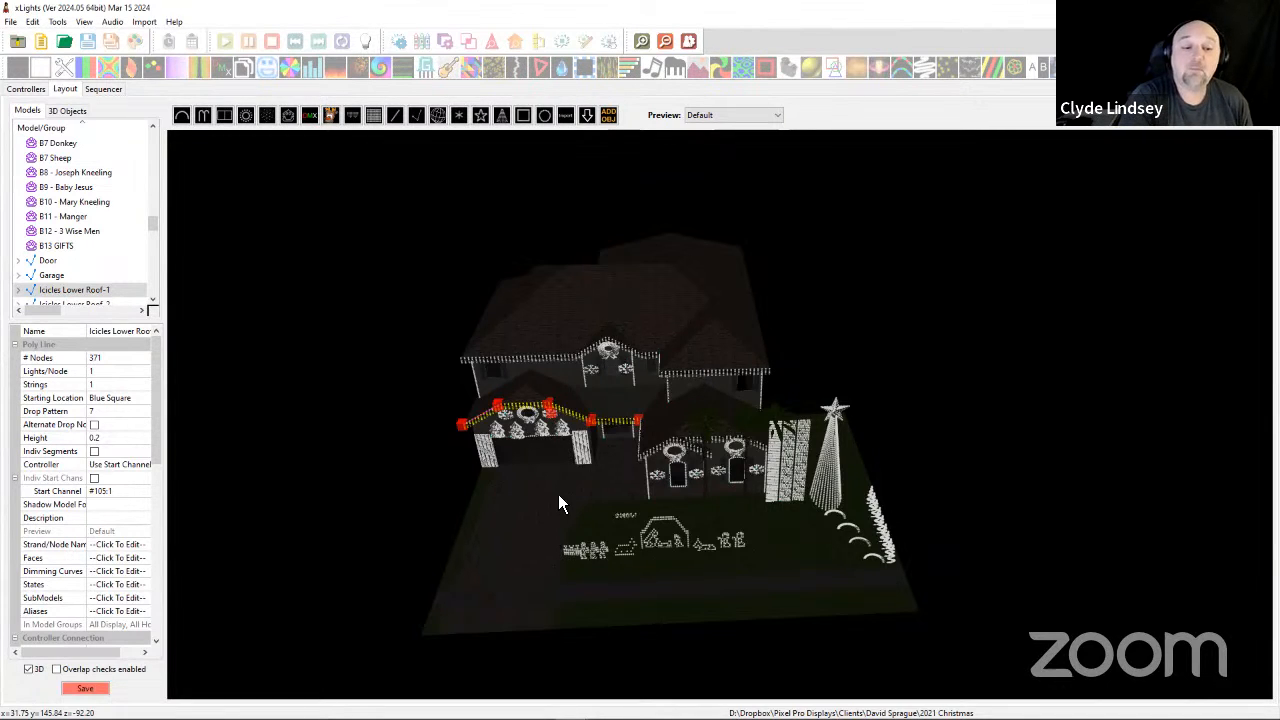
Save the view showing the house's front and garage side as a viewpoint named Left.
{"action": "mouse_move", "coordinate": [653, 460]}
{"action": "left_mouse_down"}
{"action": "mouse_move", "coordinate": [608, 456]}
{"action": "mouse_move", "coordinate": [686, 457]}
{"action": "mouse_move", "coordinate": [631, 494]}
{"action": "mouse_move", "coordinate": [651, 480]}
{"action": "mouse_move", "coordinate": [640, 462]}
{"action": "left_mouse_up"}
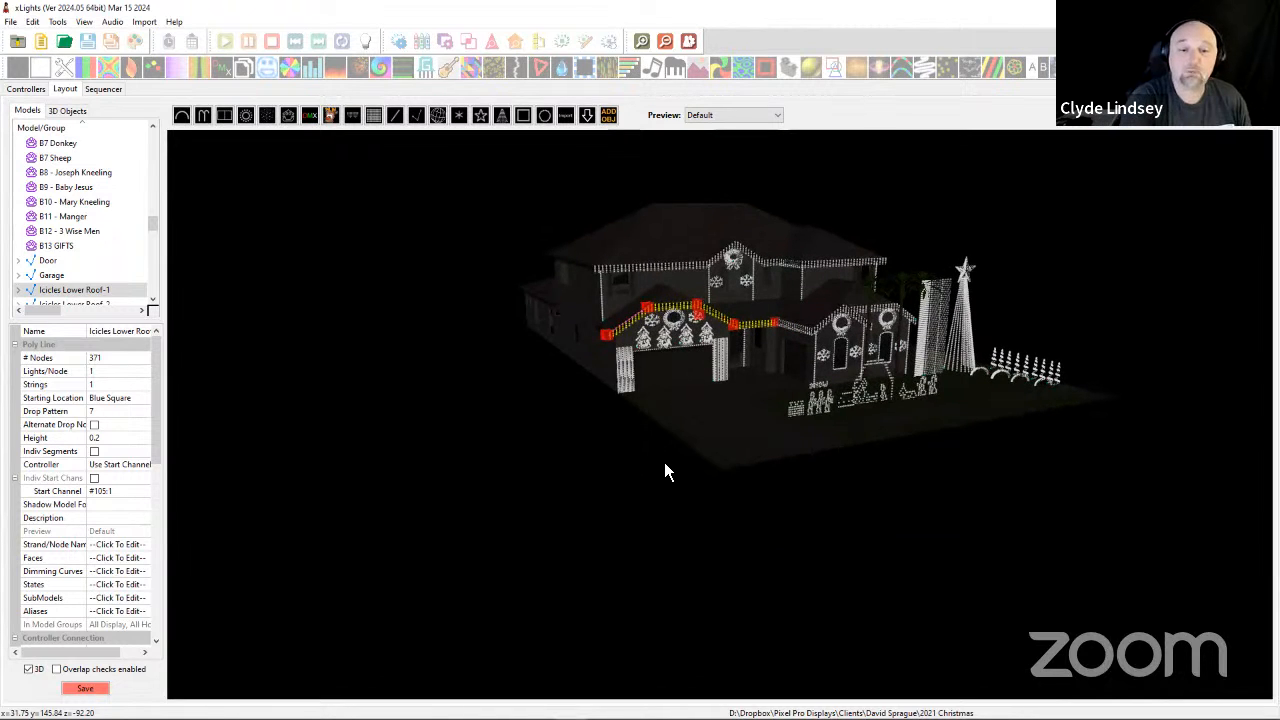
{"action": "left_click_drag", "start_coordinate": [686, 409], "coordinate": [630, 610]}
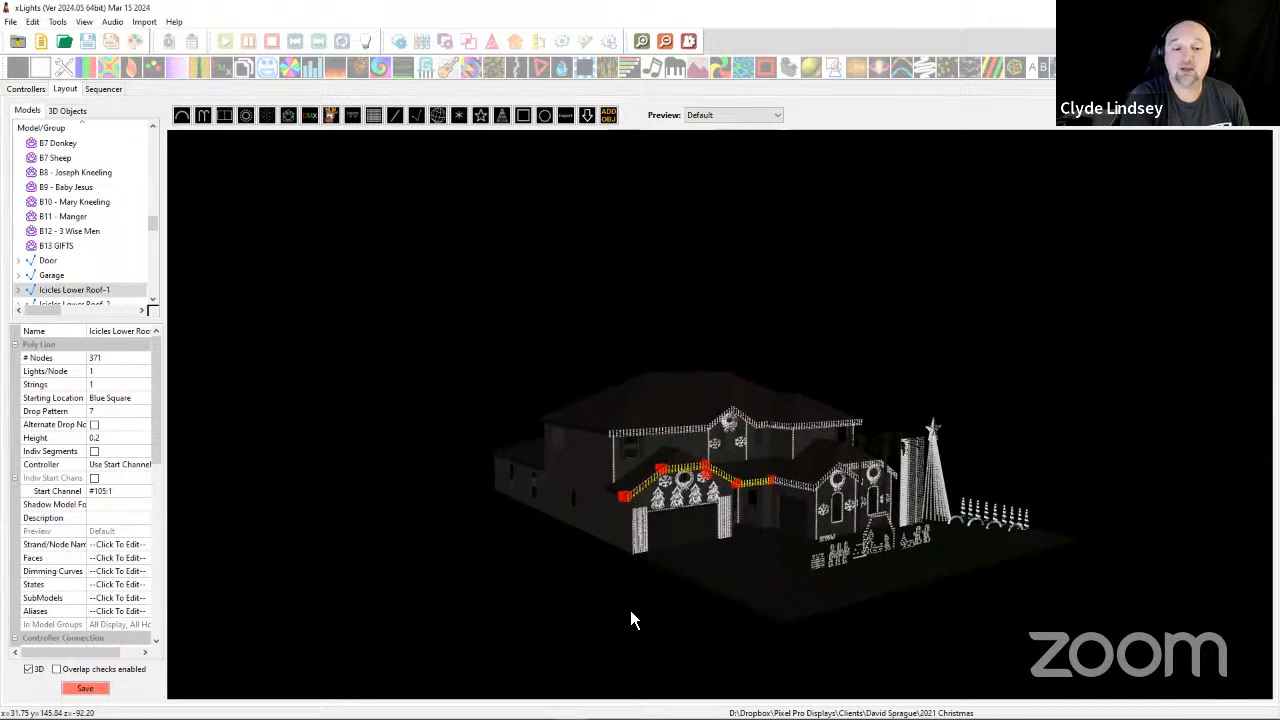
{"action": "right_click", "coordinate": [630, 610]}
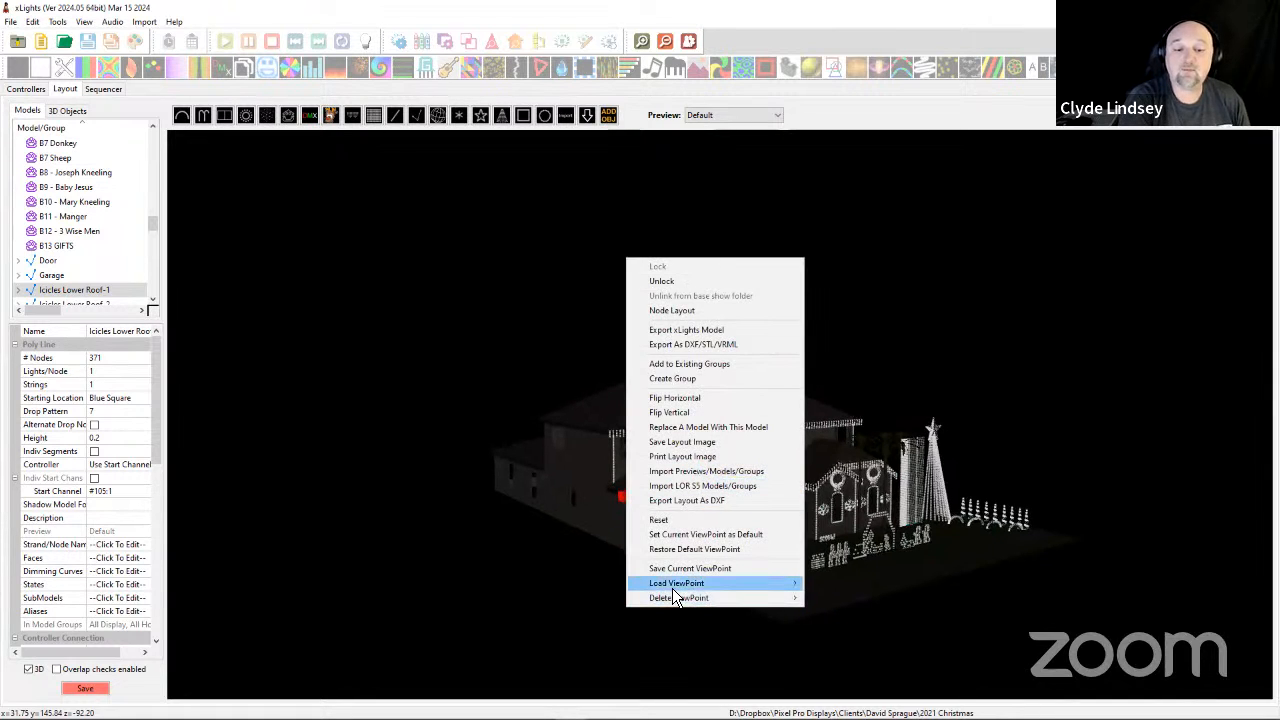
{"action": "mouse_move", "coordinate": [660, 584]}
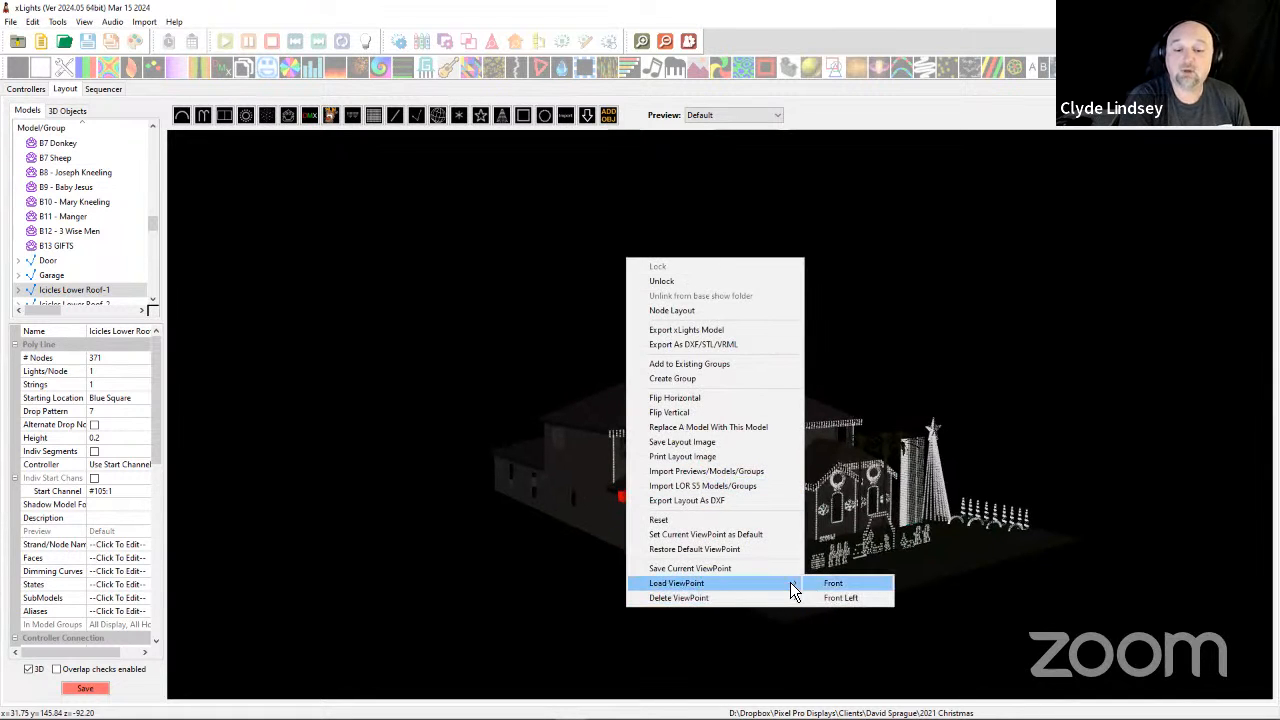
{"action": "left_click", "coordinate": [712, 572]}
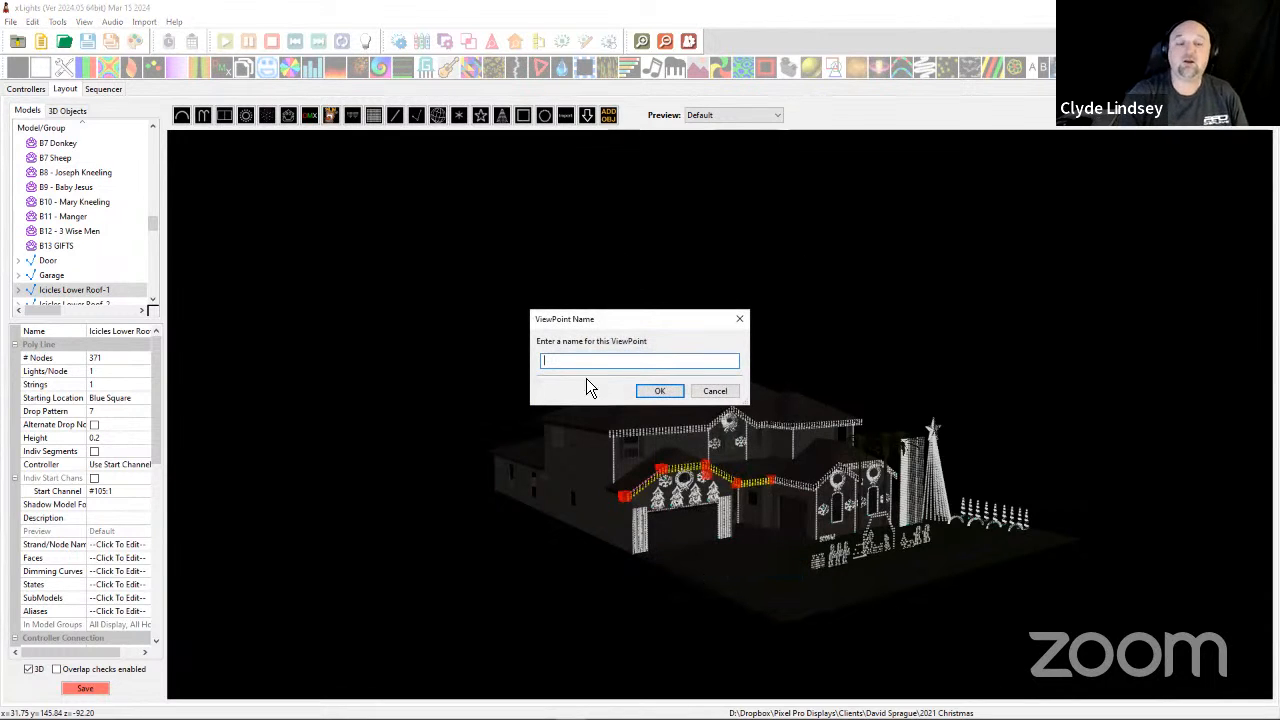
{"action": "type", "text": "Left"}
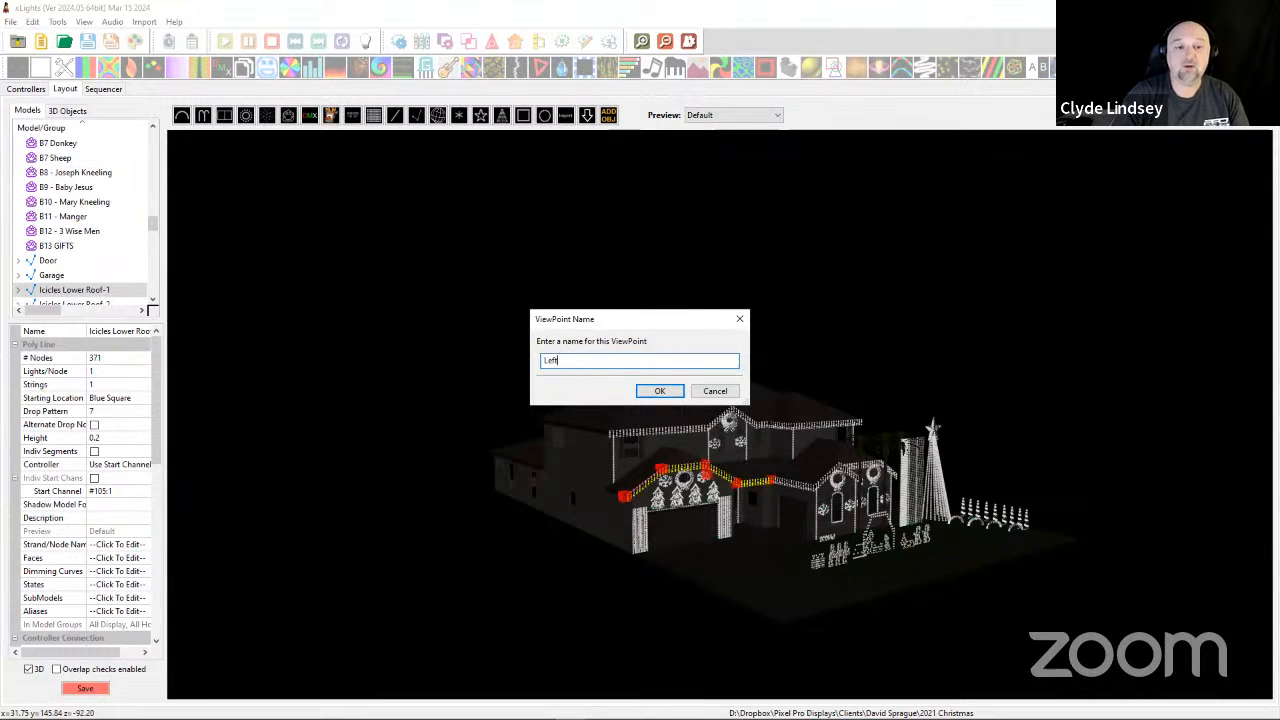
{"action": "key", "text": "Return"}
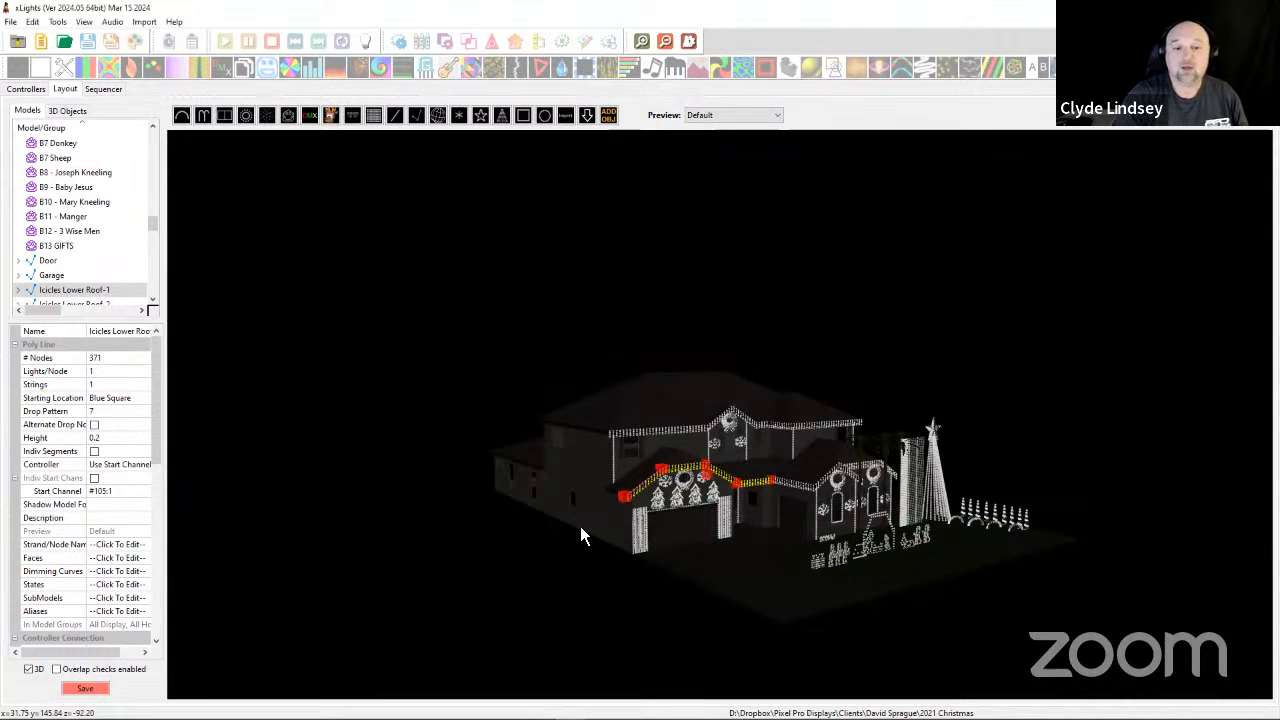
List the saved viewpoints available for loading and view the house from the side with the star-topped tree.
{"action": "right_click", "coordinate": [651, 604]}
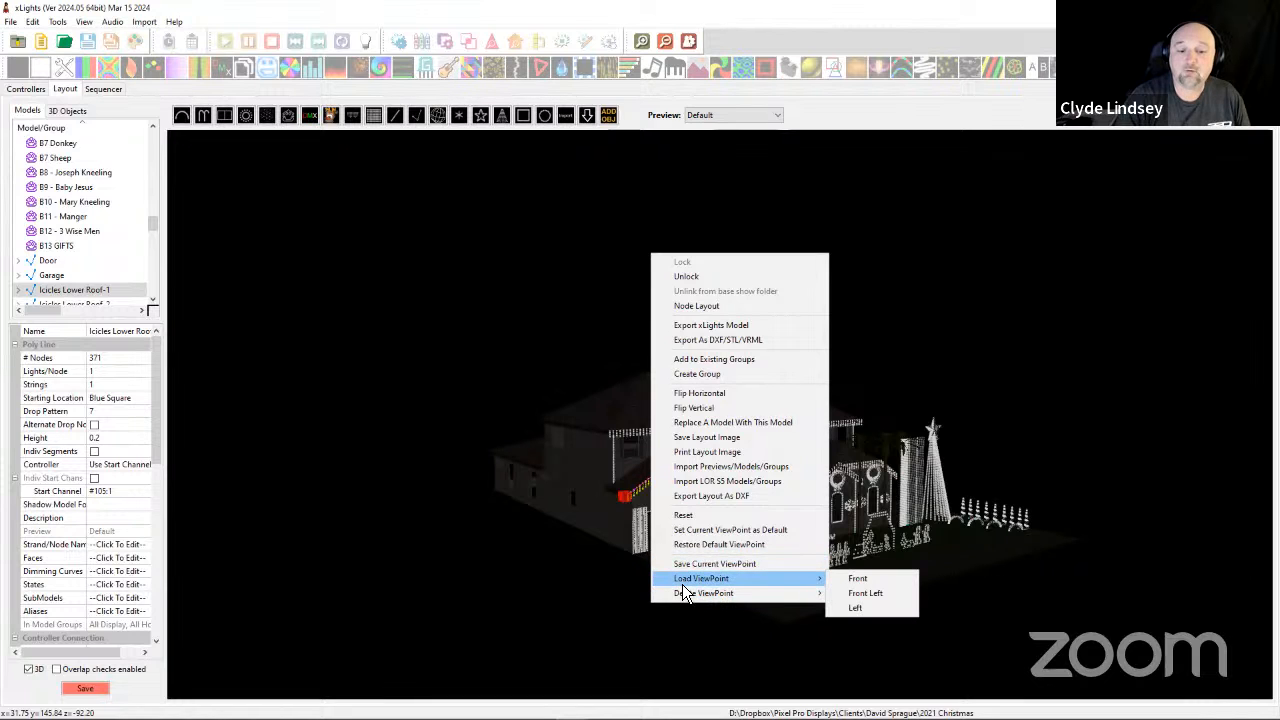
{"action": "left_click", "coordinate": [614, 586]}
{"action": "left_click_drag", "start_coordinate": [682, 606], "coordinate": [668, 562]}
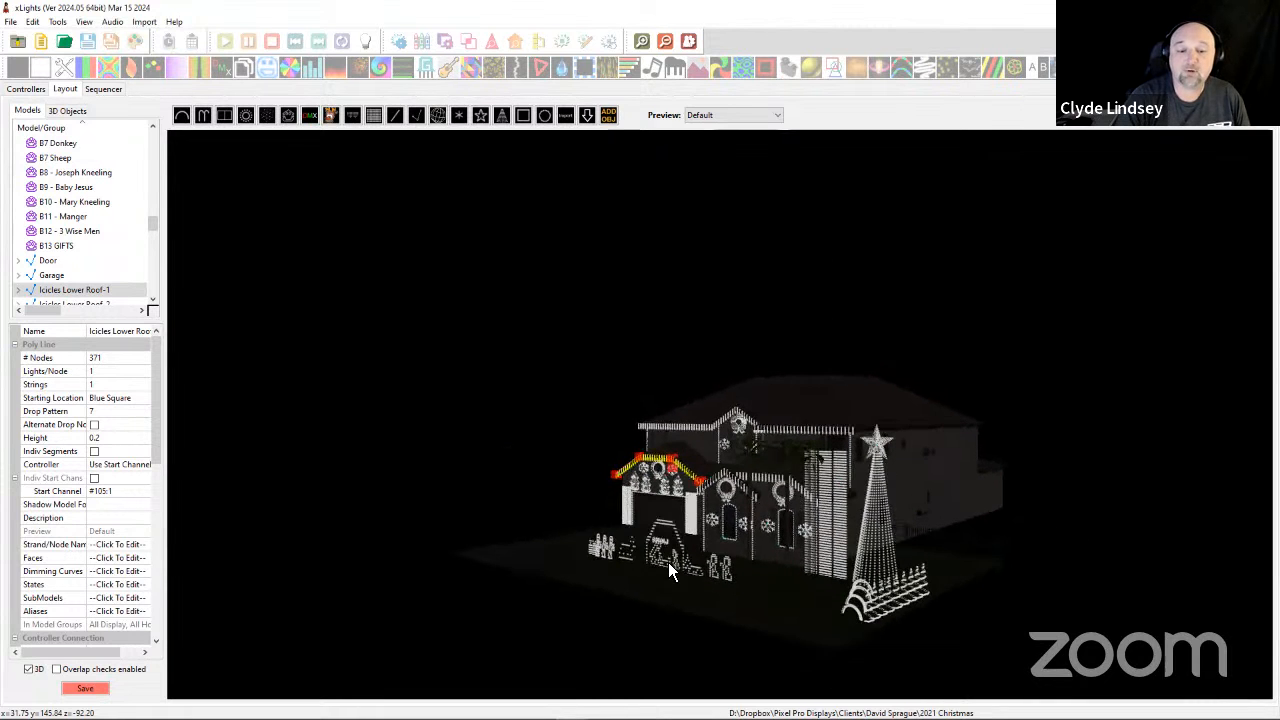
Load the saved Left viewpoint to show the house from its garage side.
{"action": "right_click", "coordinate": [668, 562]}
{"action": "mouse_move", "coordinate": [720, 531]}
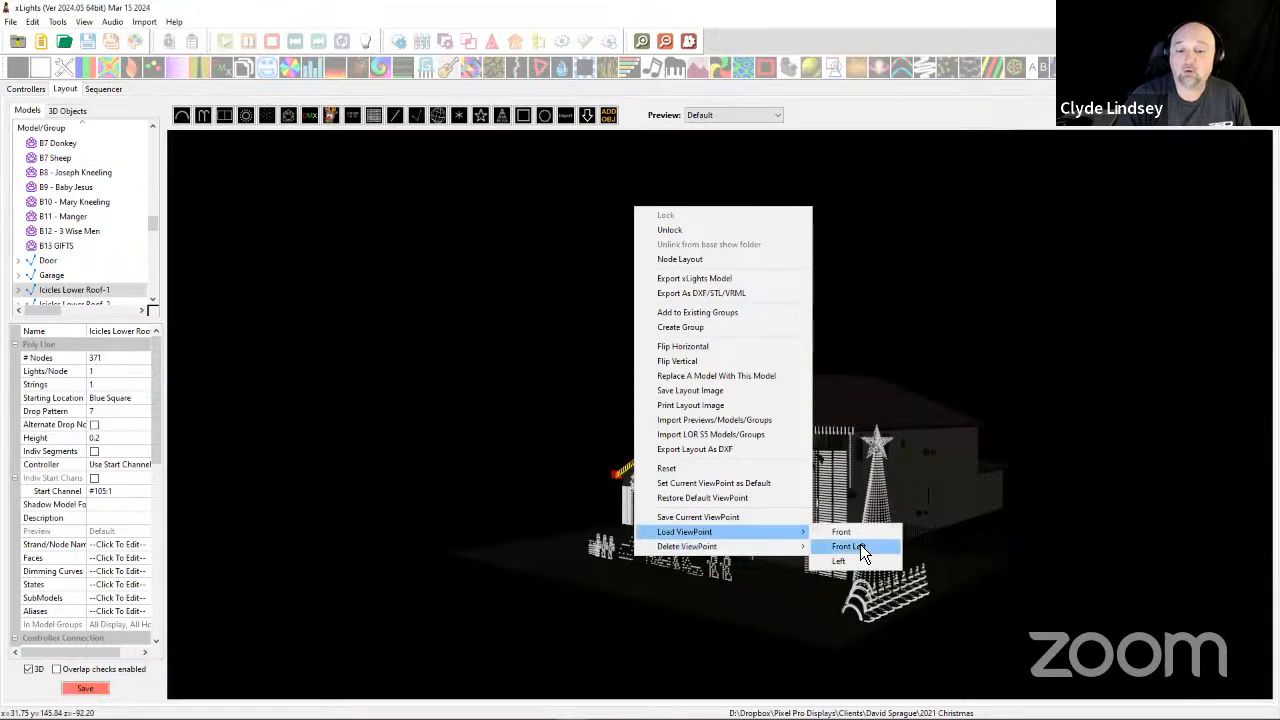
{"action": "left_click", "coordinate": [862, 560]}
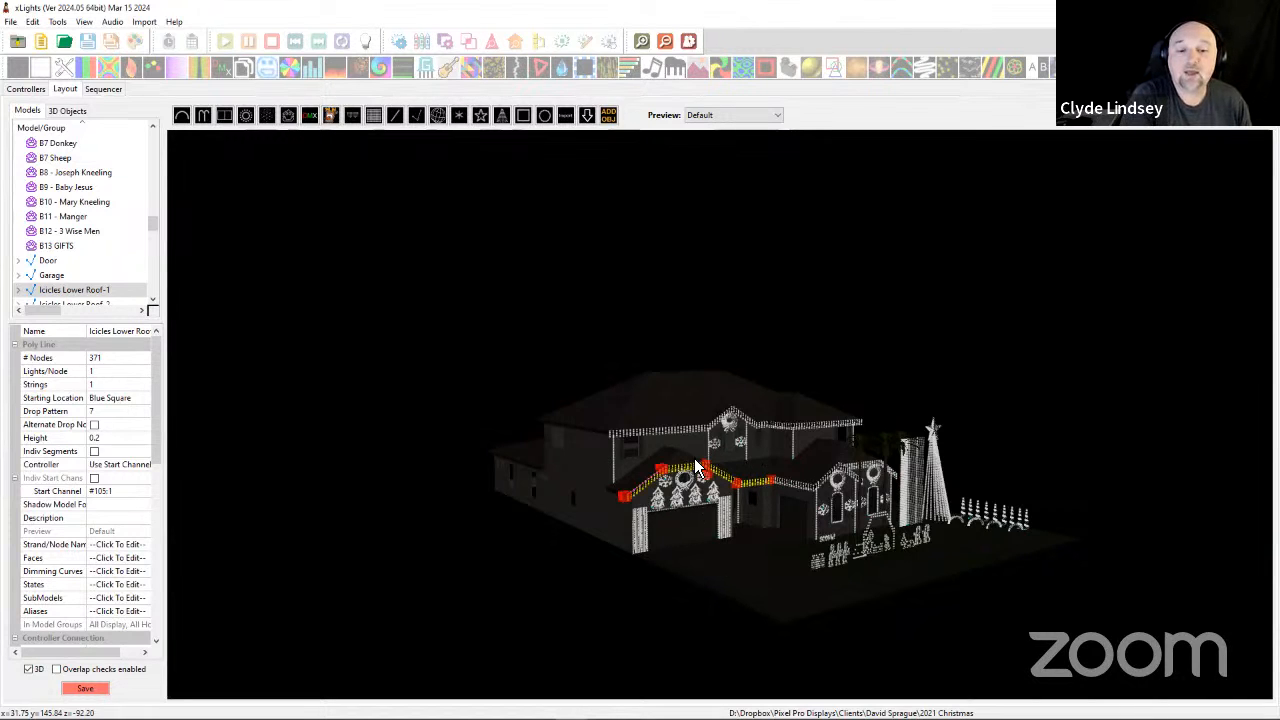
Rotate the scene to look straight down on the house and save that view as a viewpoint named overhead.
{"action": "left_click_drag", "start_coordinate": [720, 452], "coordinate": [578, 244]}
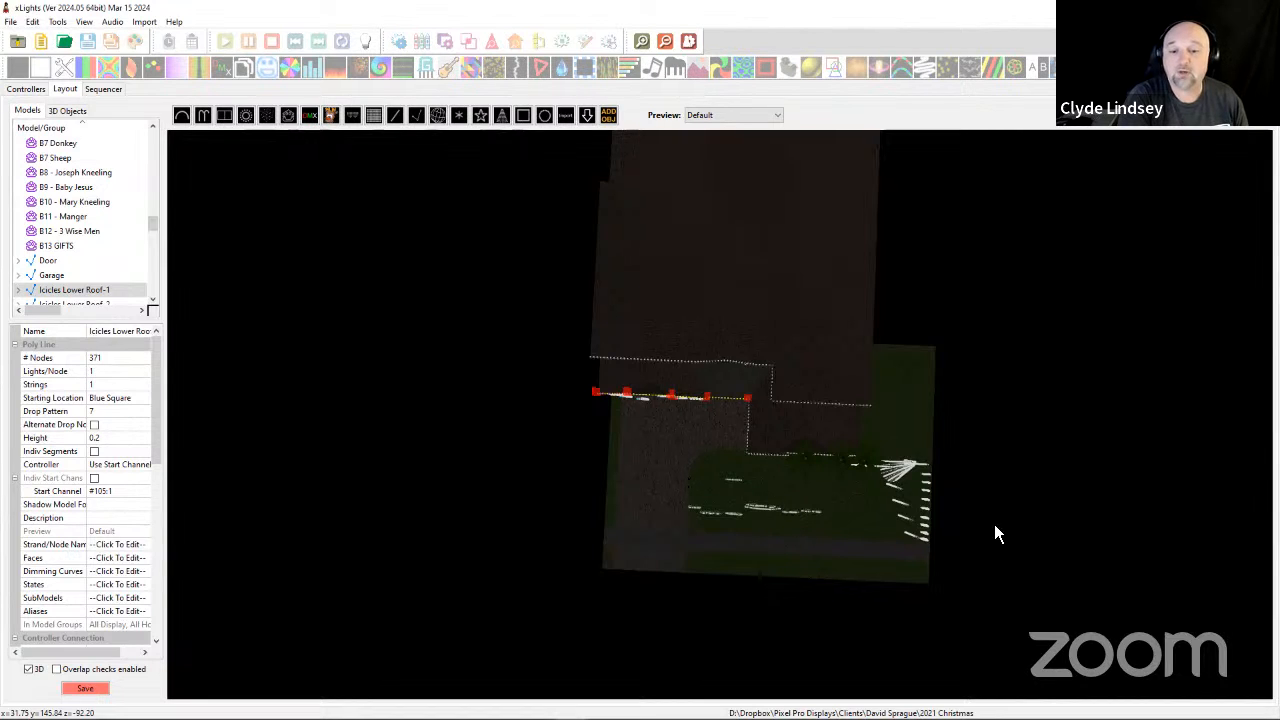
{"action": "right_click", "coordinate": [774, 480]}
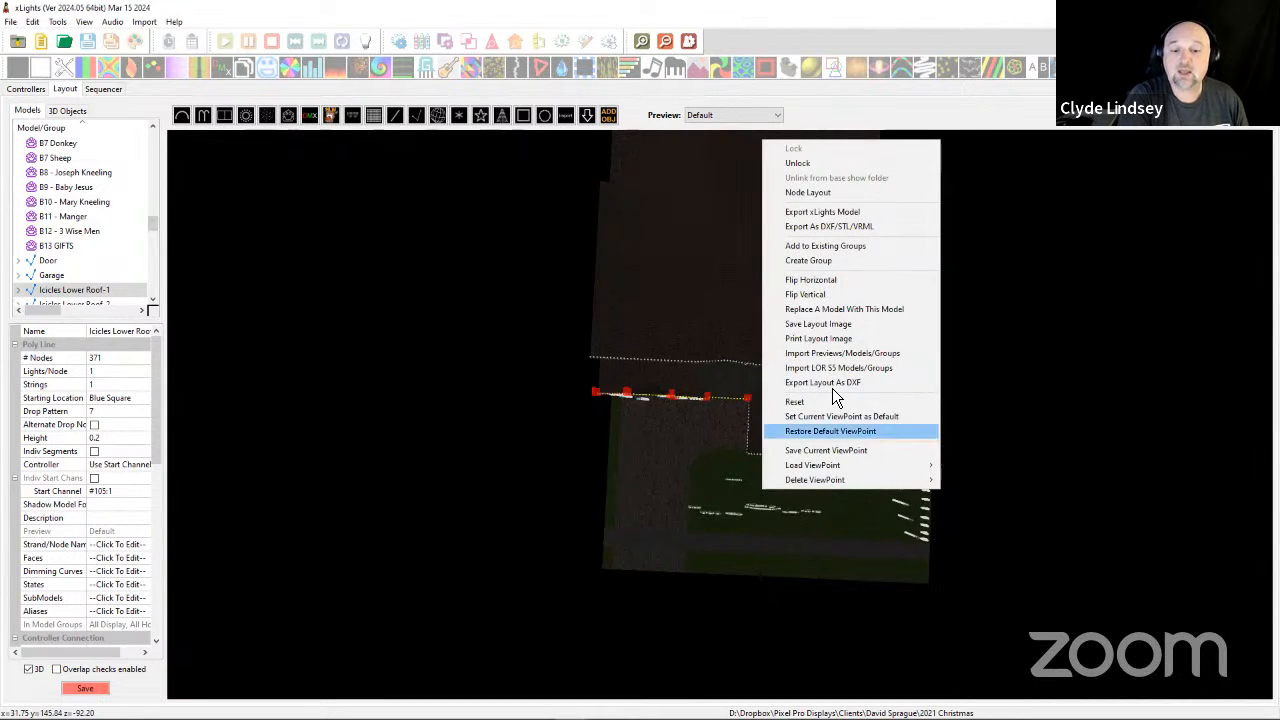
{"action": "left_click", "coordinate": [836, 450]}
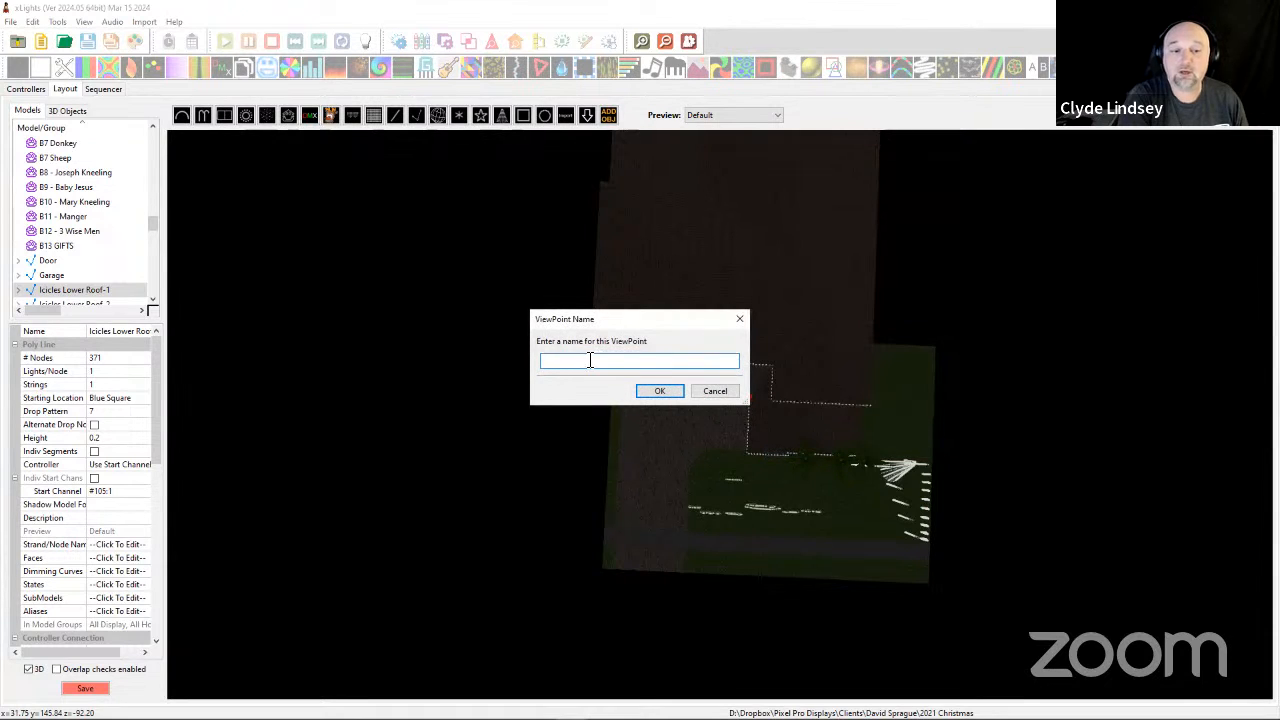
{"action": "type", "text": "overhead"}
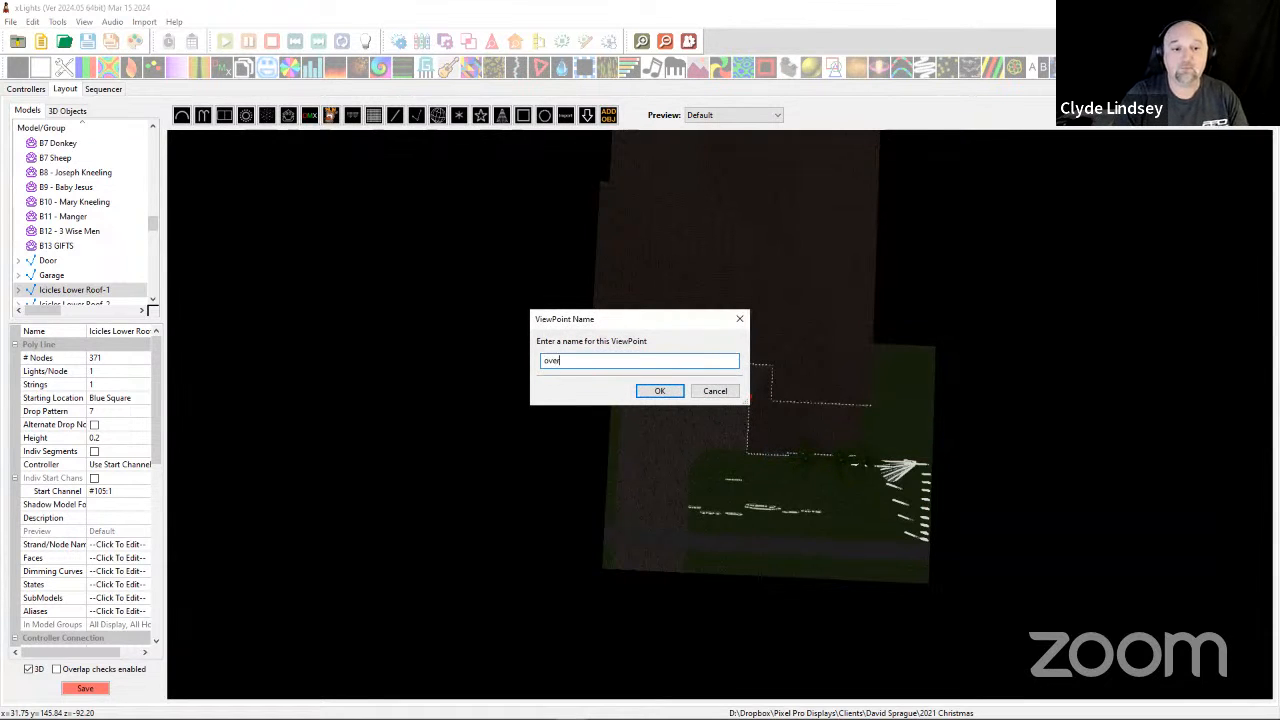
{"action": "key", "text": "Return"}
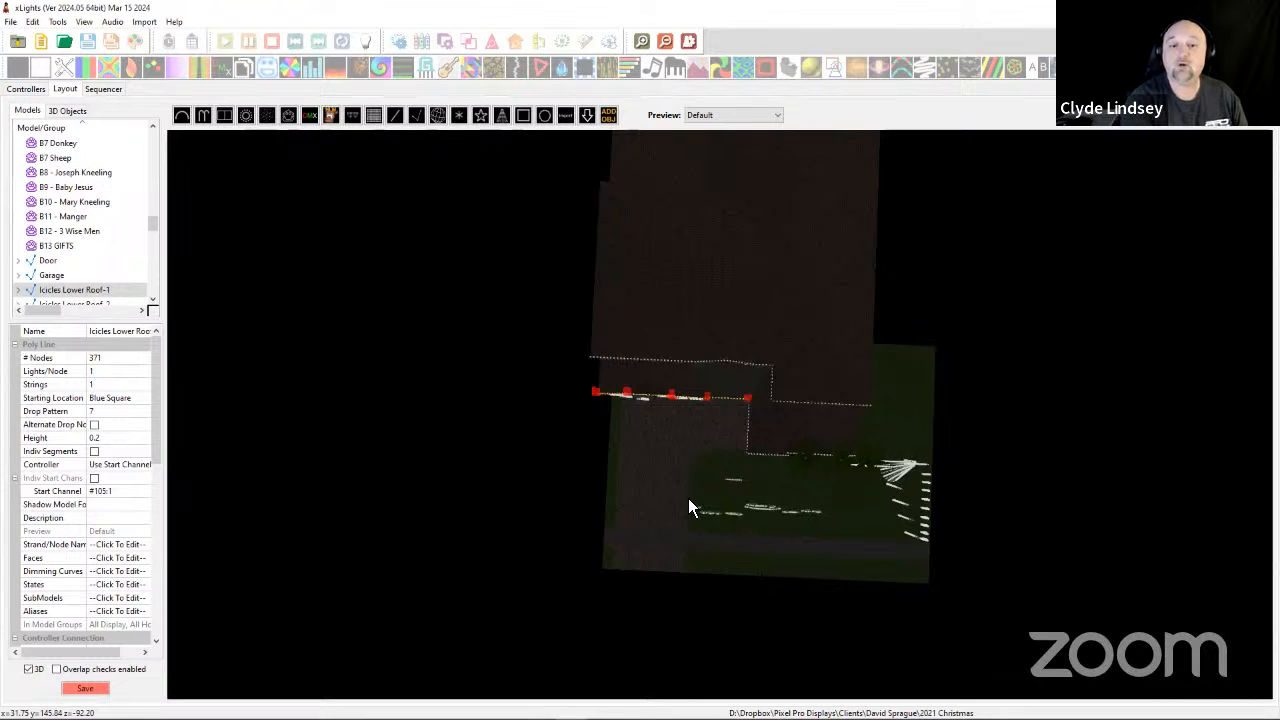
Load the saved Front viewpoint to view the decorated house from the street.
{"action": "right_click", "coordinate": [652, 578]}
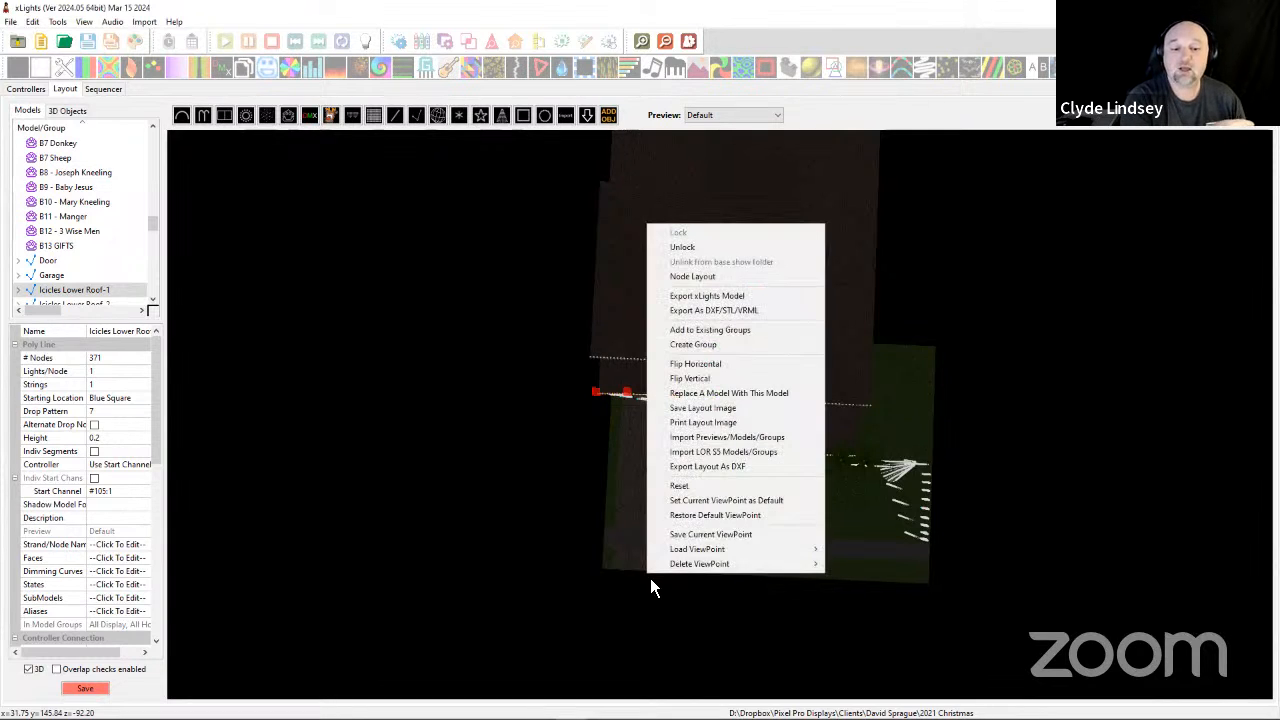
{"action": "mouse_move", "coordinate": [680, 549]}
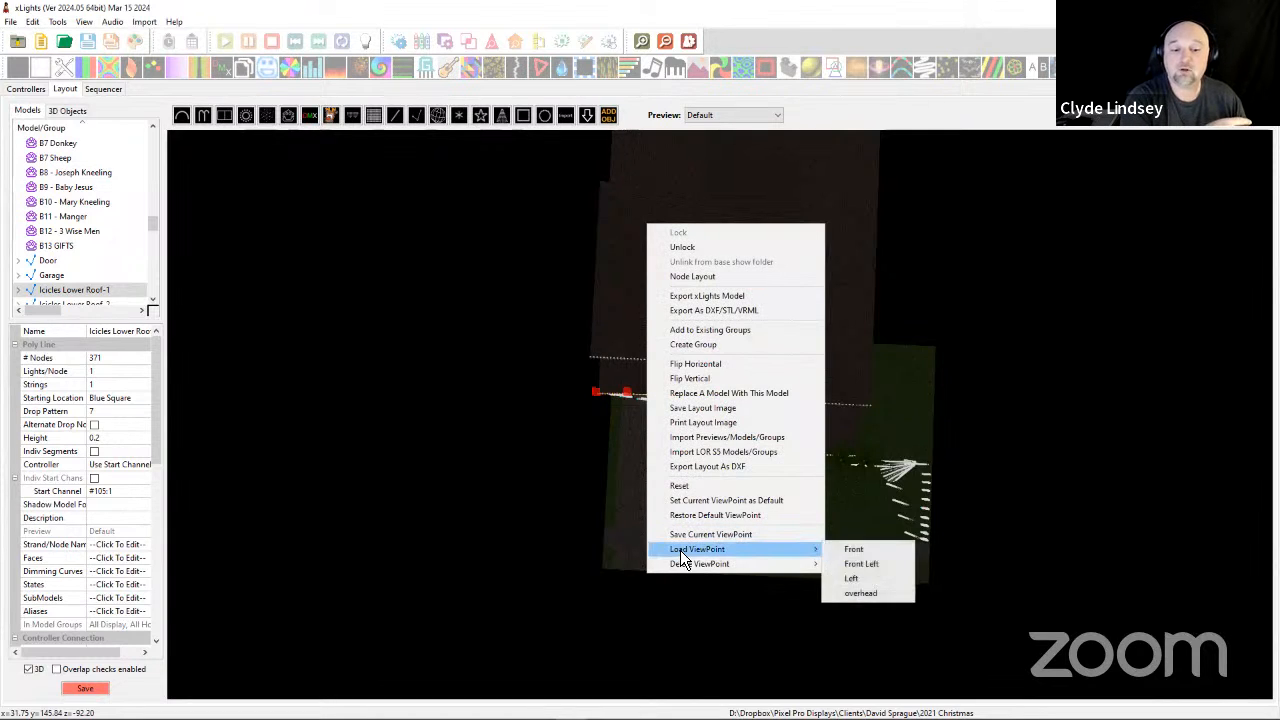
{"action": "left_click", "coordinate": [852, 550]}
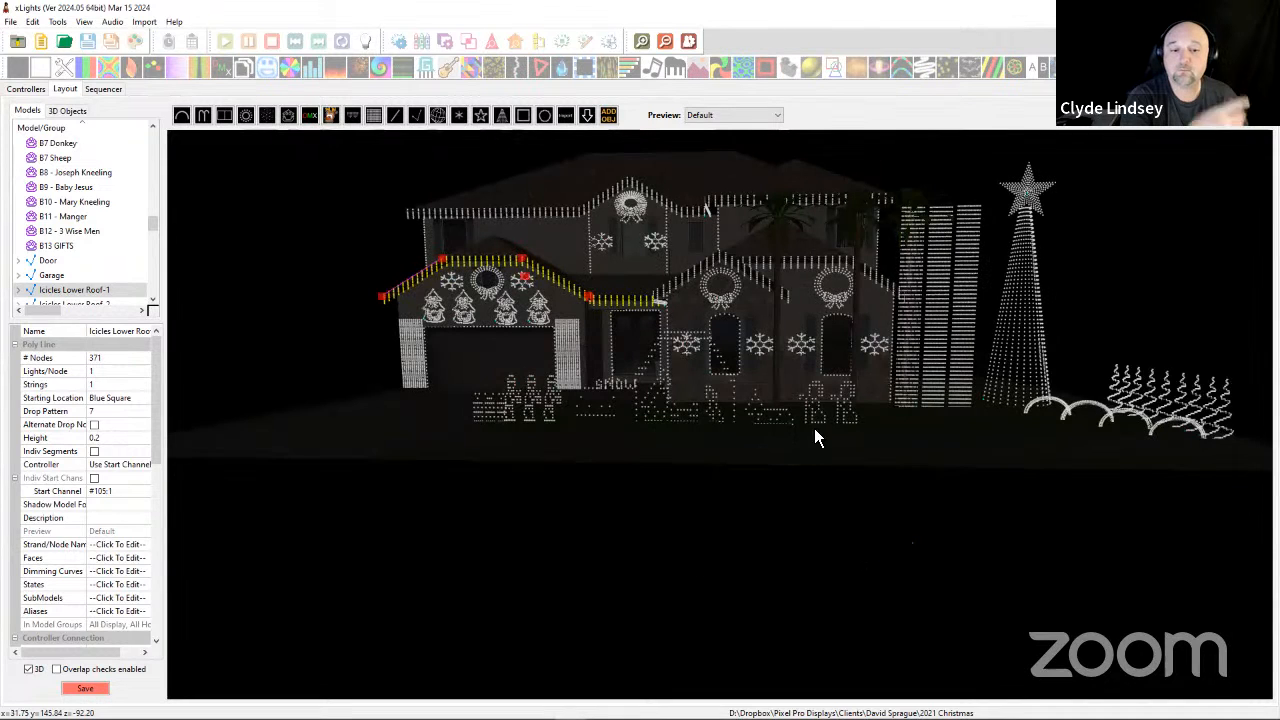
Load the saved overhead viewpoint and orbit from there to an angled view of the house's front and yard.
{"action": "right_click", "coordinate": [288, 574]}
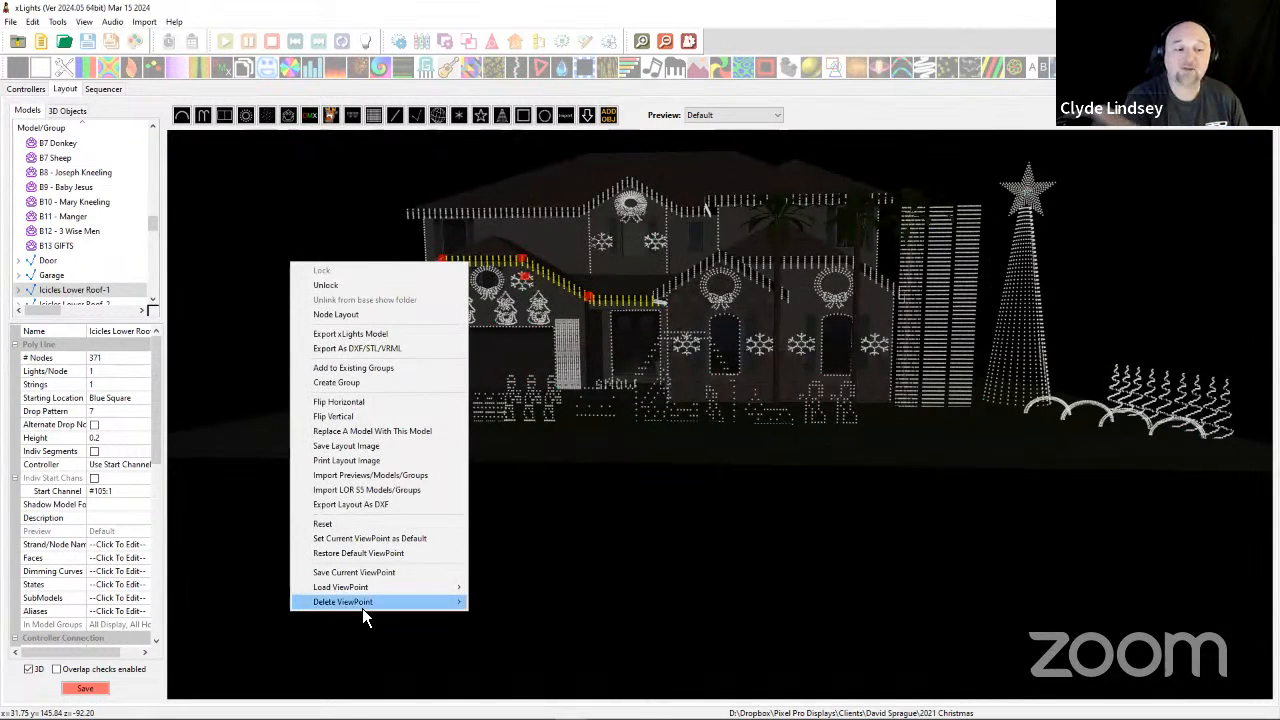
{"action": "mouse_move", "coordinate": [346, 588]}
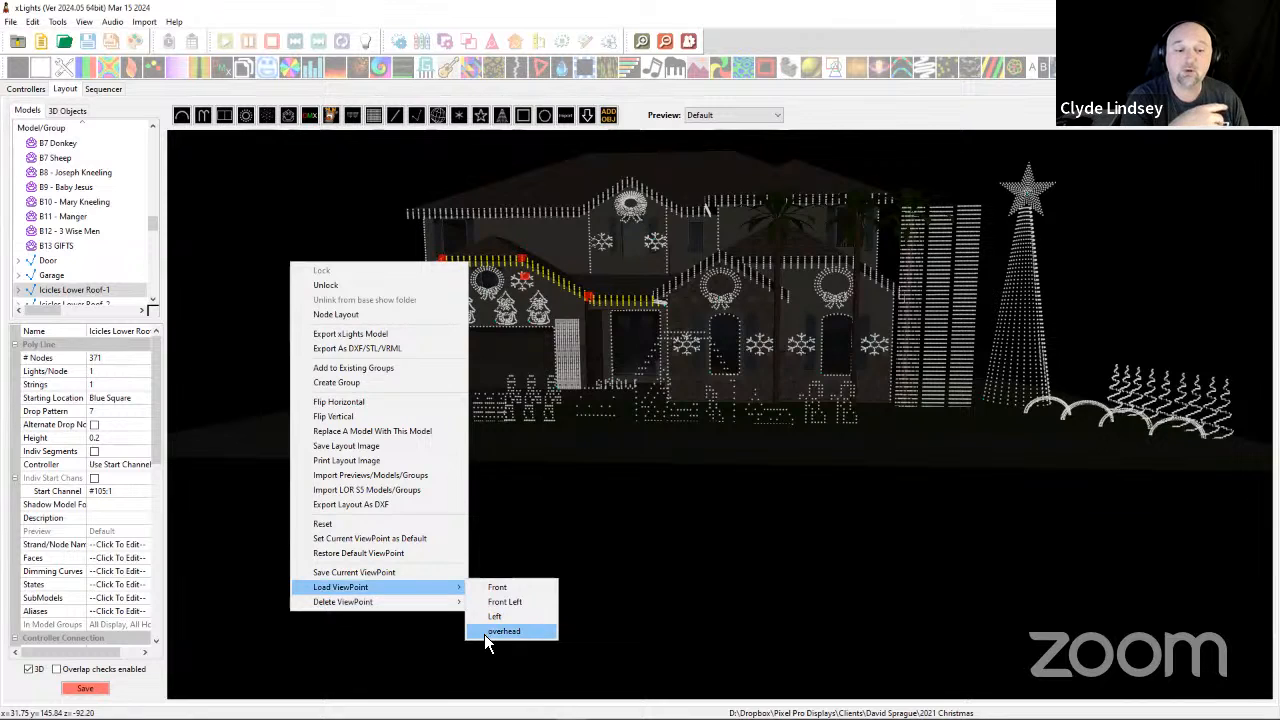
{"action": "left_click", "coordinate": [486, 632]}
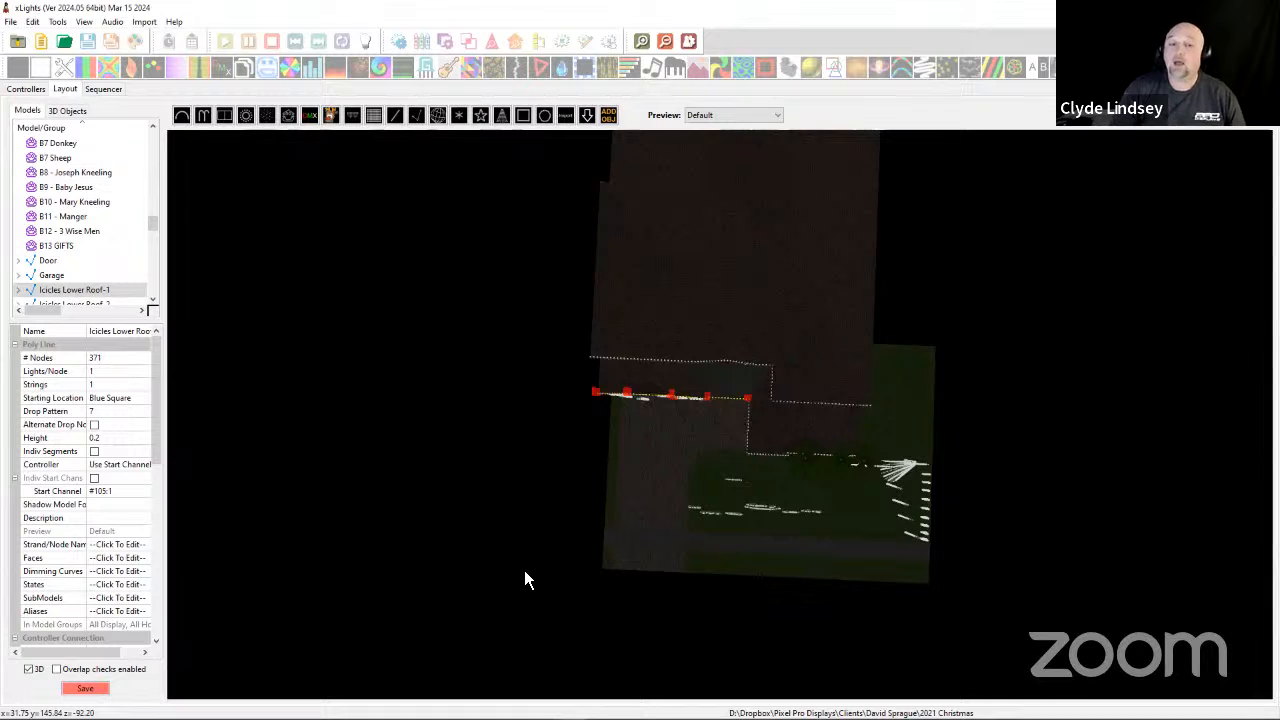
{"action": "left_click_drag", "start_coordinate": [509, 531], "coordinate": [534, 472]}
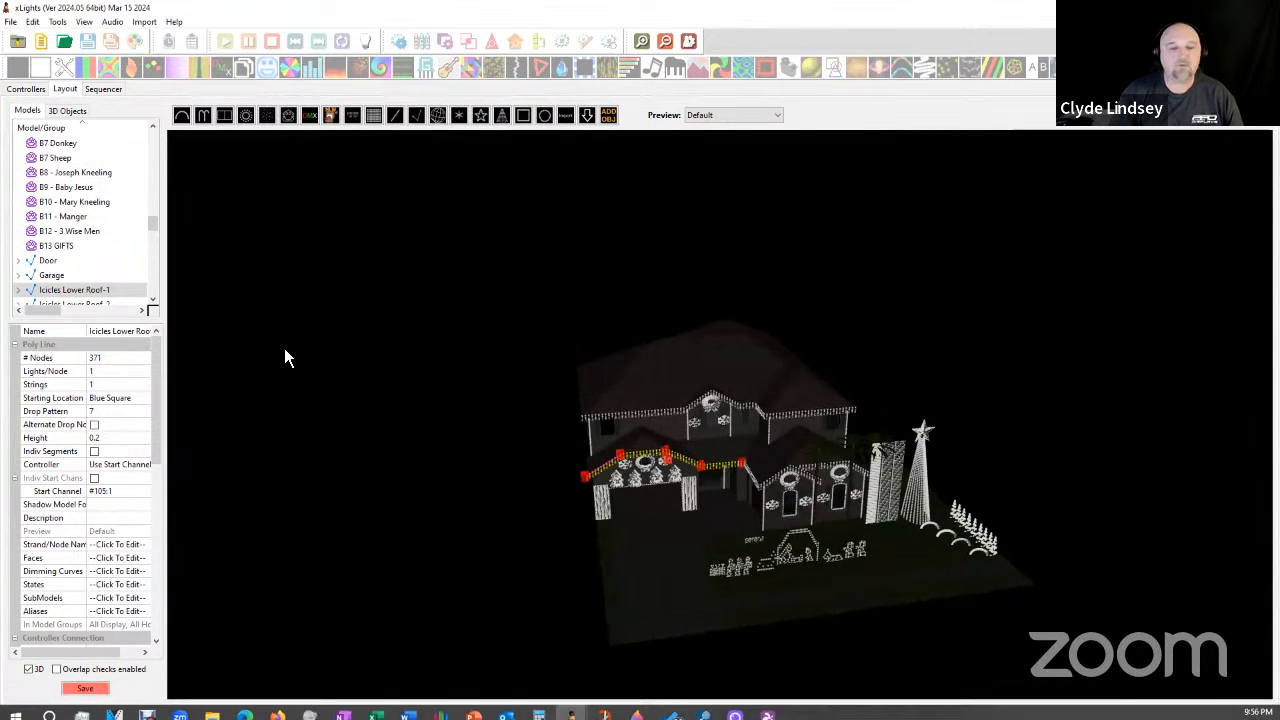